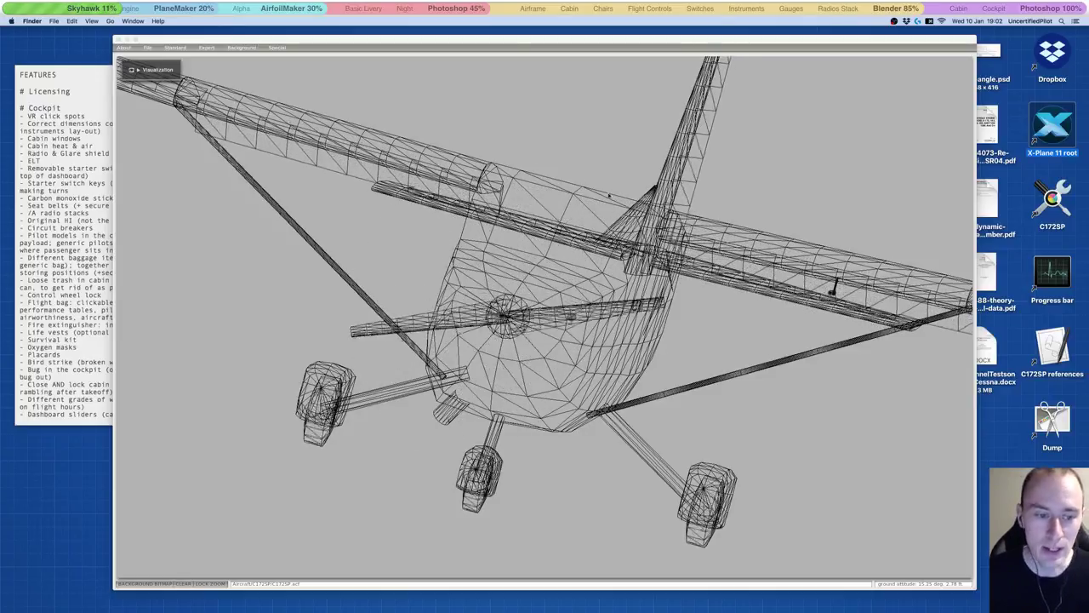
Step: Start background music in Pretzel, hide the player, and nudge the Plane Maker window left
click(253, 42)
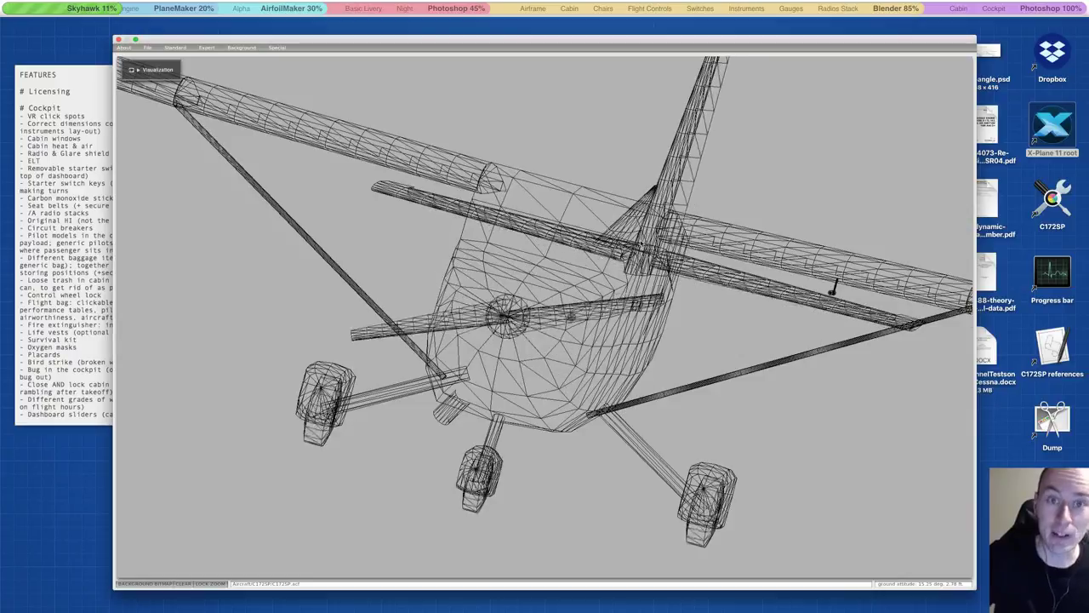
click(75, 463)
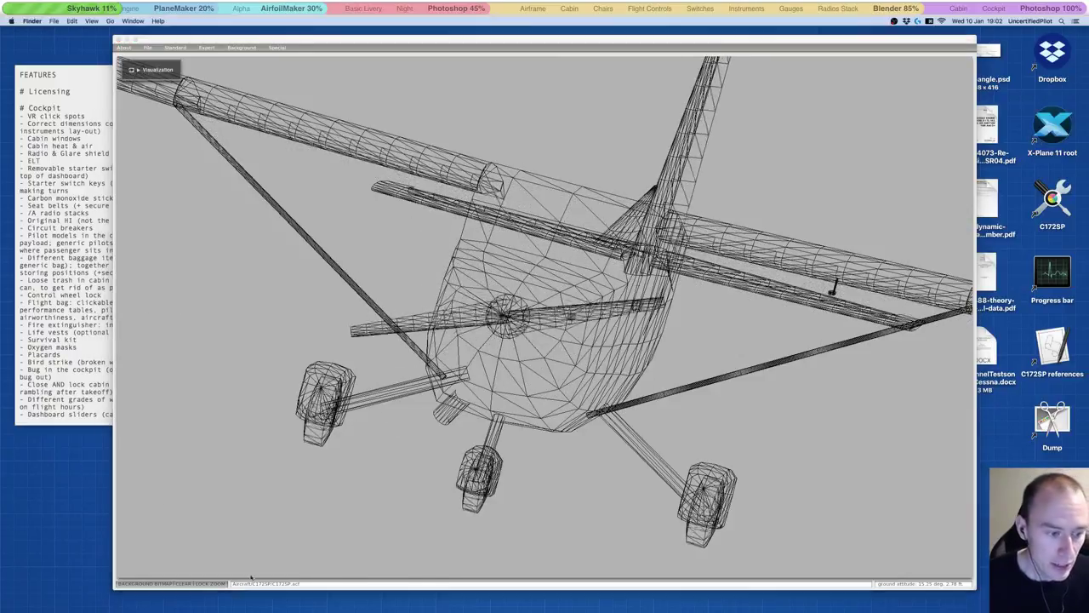
click(288, 587)
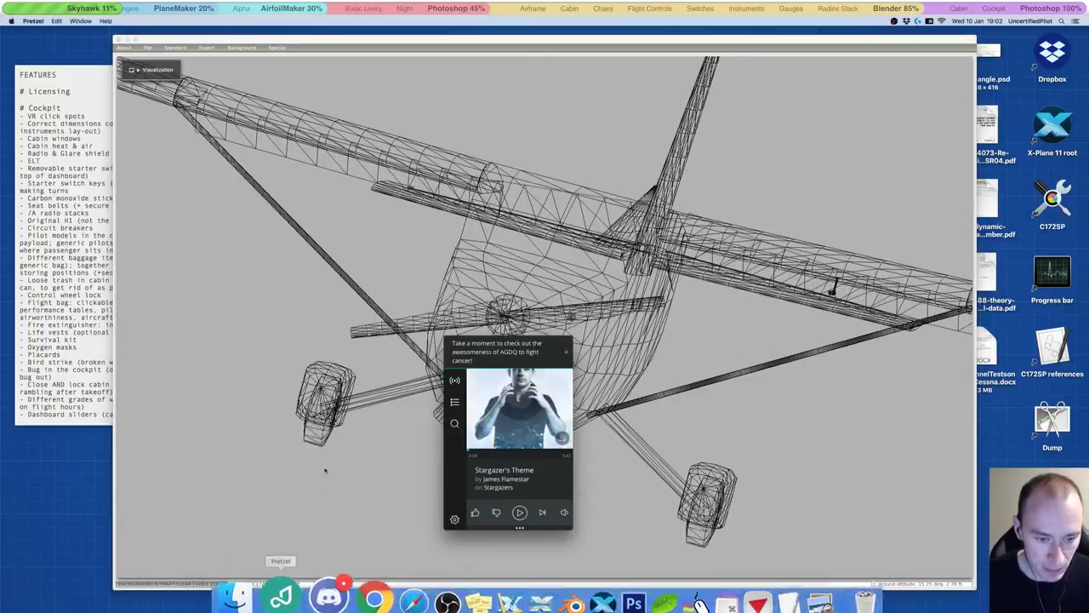
click(521, 512)
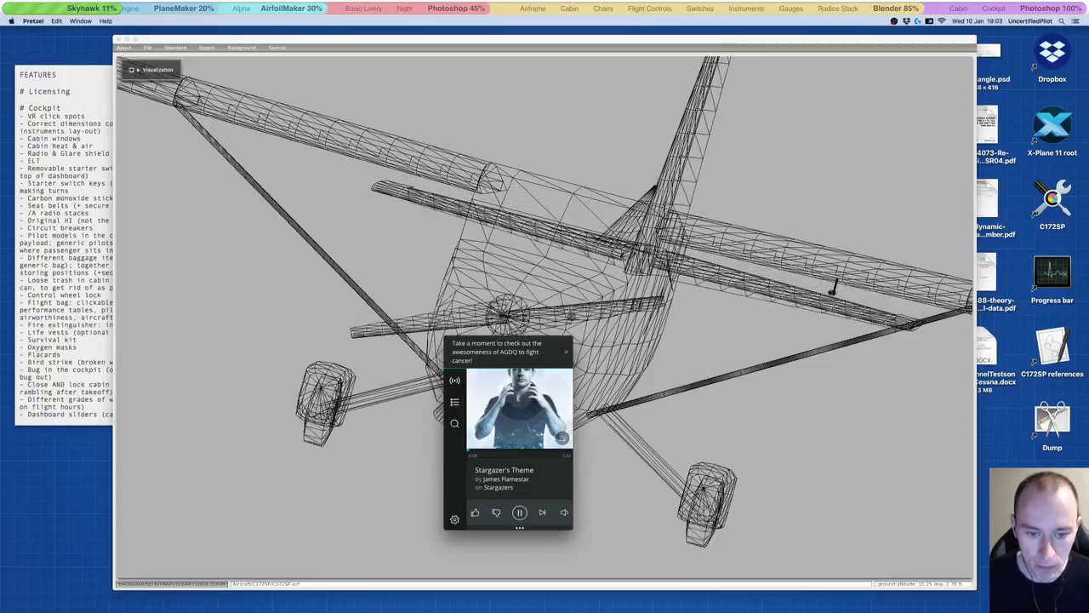
key(super+h)
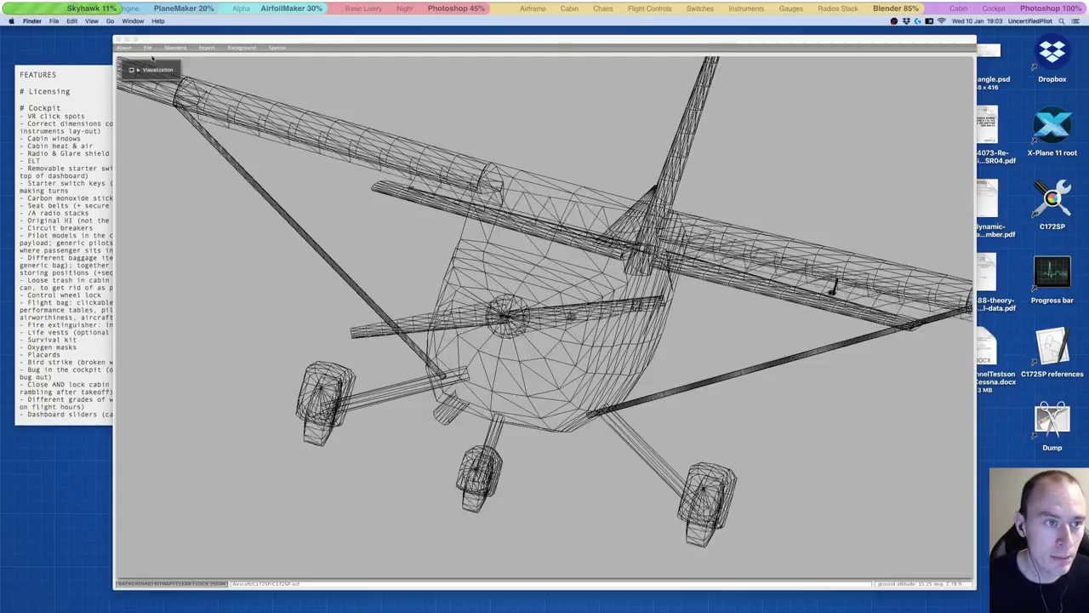
drag(205, 39, 194, 40)
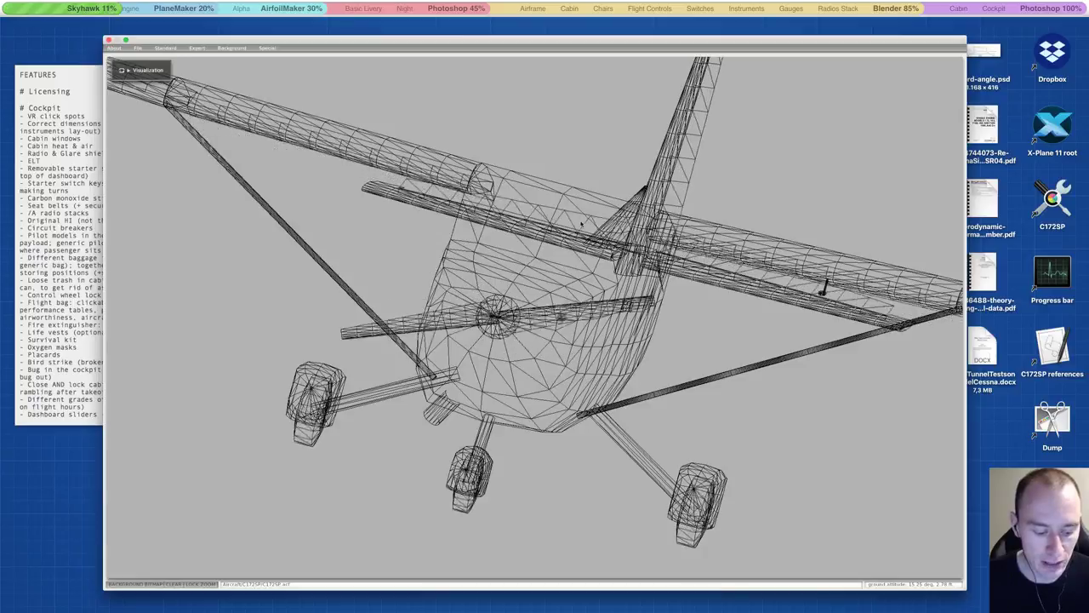
click(165, 48)
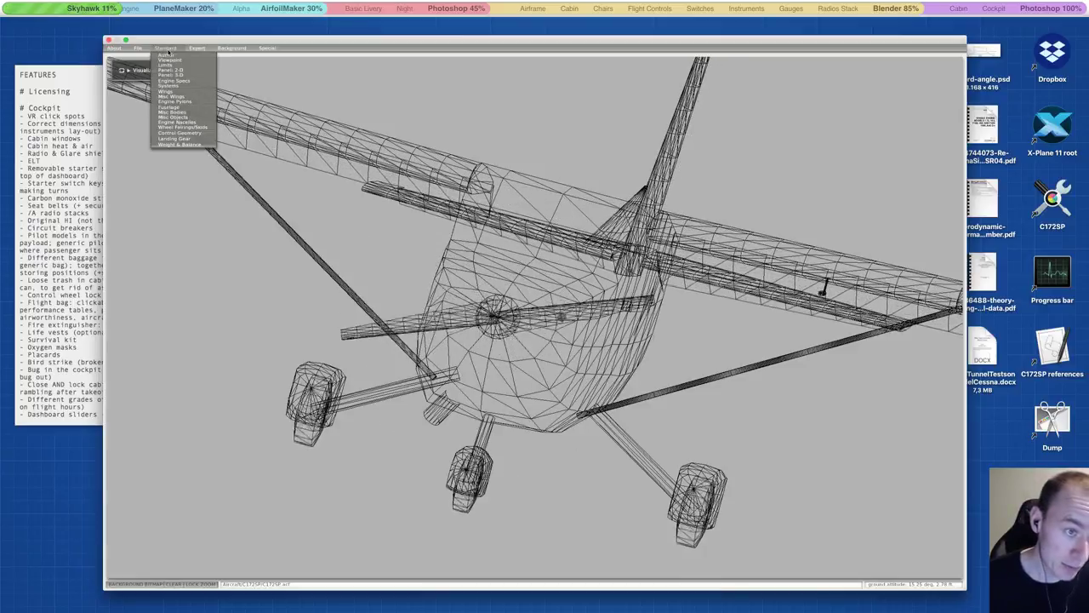
click(174, 80)
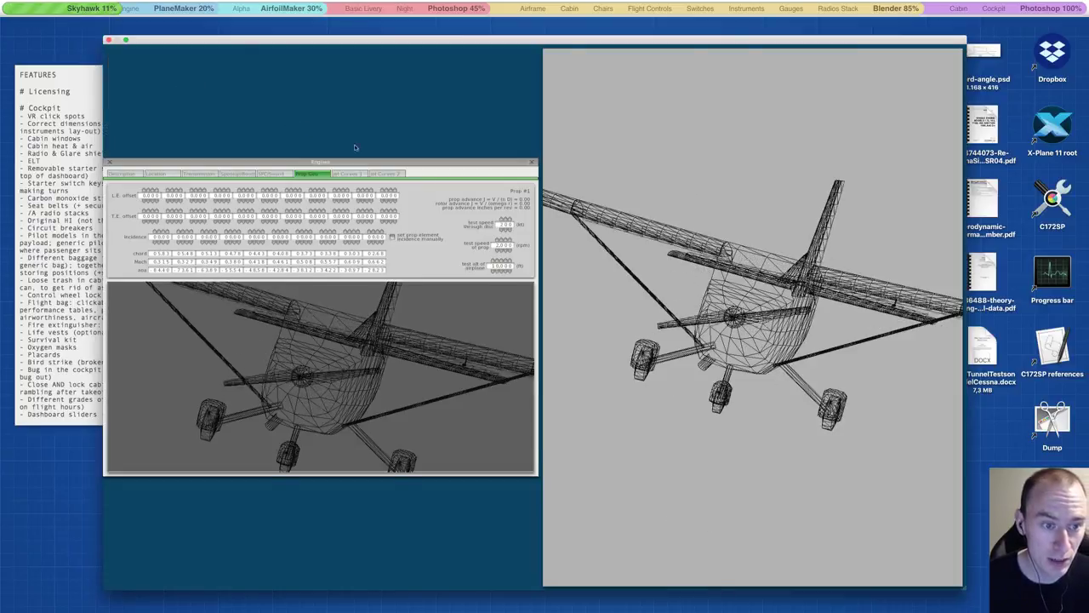
click(531, 162)
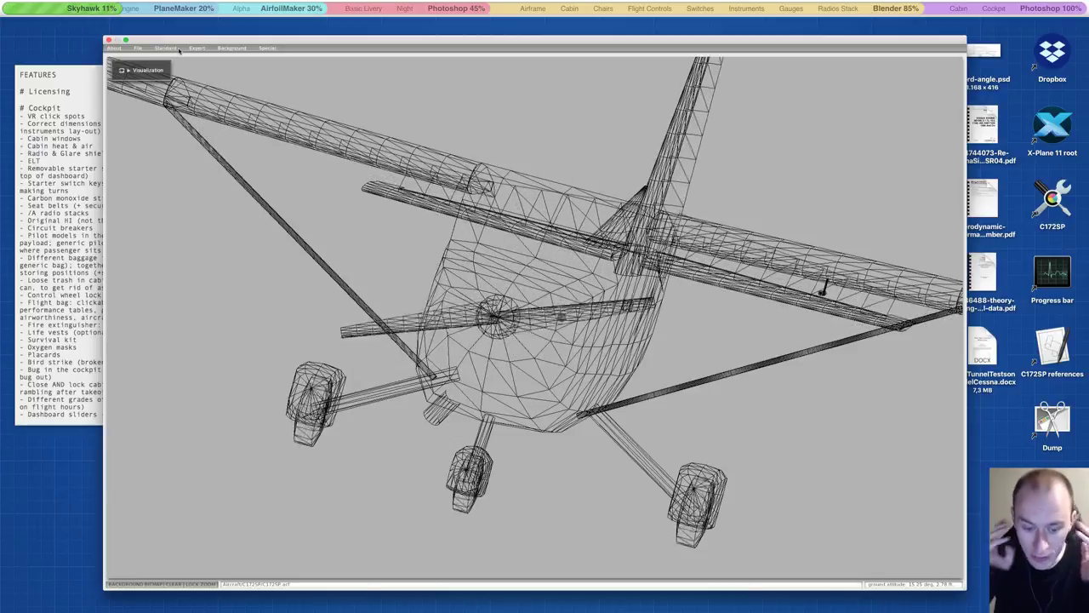
Step: Orbit the view to a level side profile of the Cessna with the propeller at the nose
key(a)
key(a)
key(a)
key(a)
key(a)
key(a)
key(a)
key(a)
key(a)
key(a)
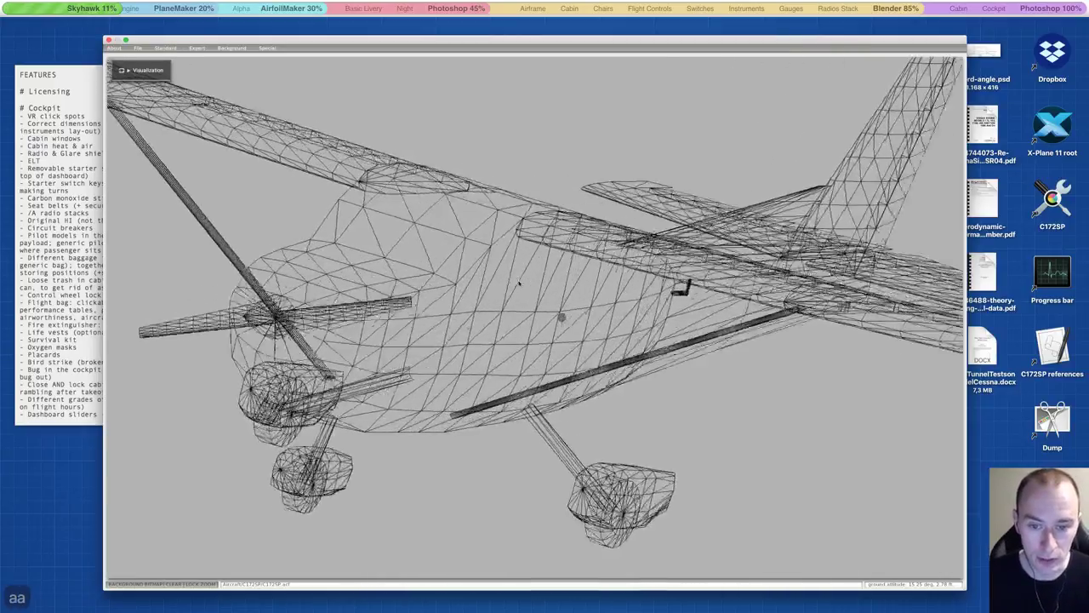
key(space)
key(space)
key(space)
key(space)
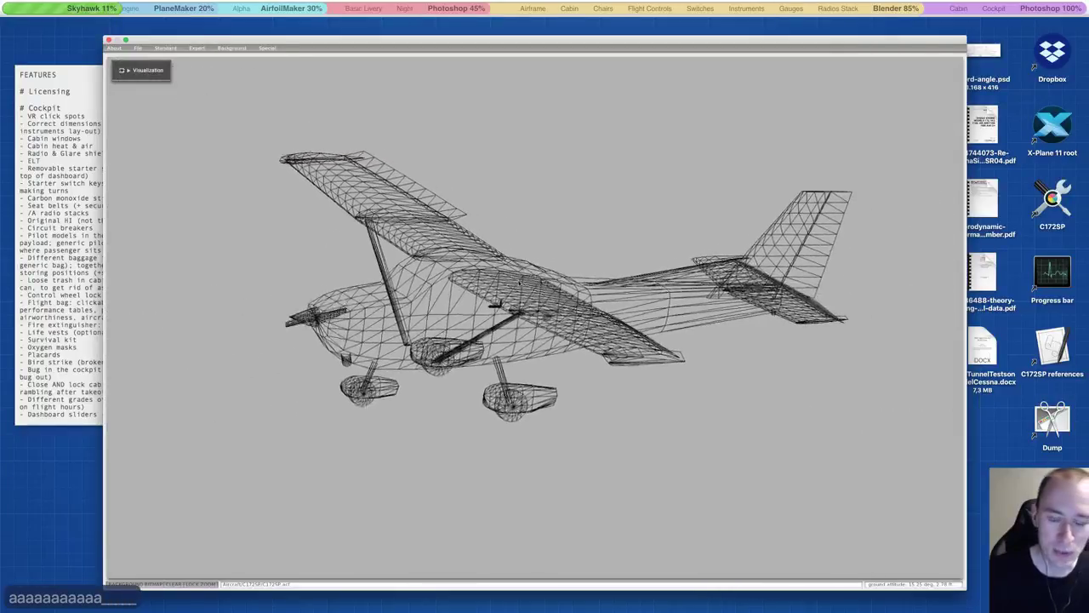
key(a)
key(a)
key(a)
key(a)
key(w)
key(w)
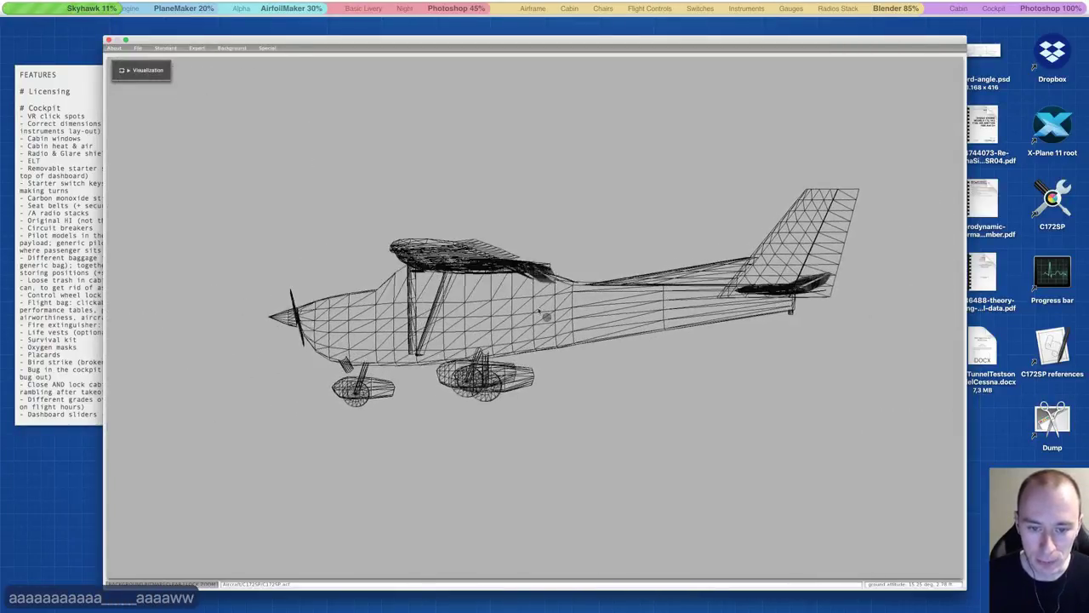
key(d)
key(a)
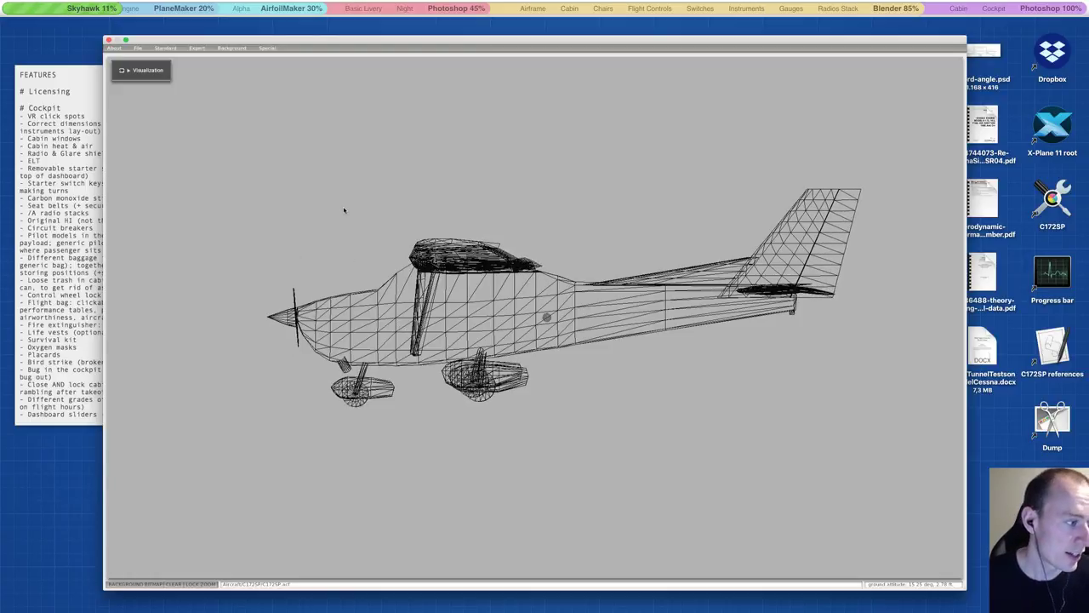
Step: Orbit the view to a near head-on front view of the Cessna, looking slightly up at the wing
key(a)
key(d)
key(d)
key(d)
key(d)
key(d)
key(d)
key(d)
key(d)
key(d)
key(d)
key(d)
key(d)
key(d)
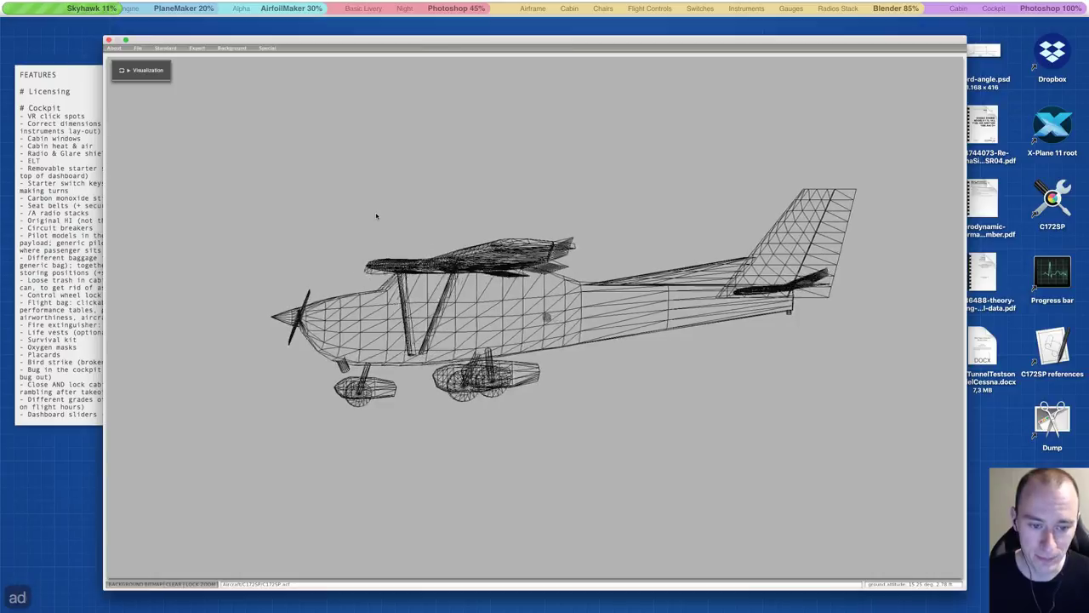
key(d)
key(d)
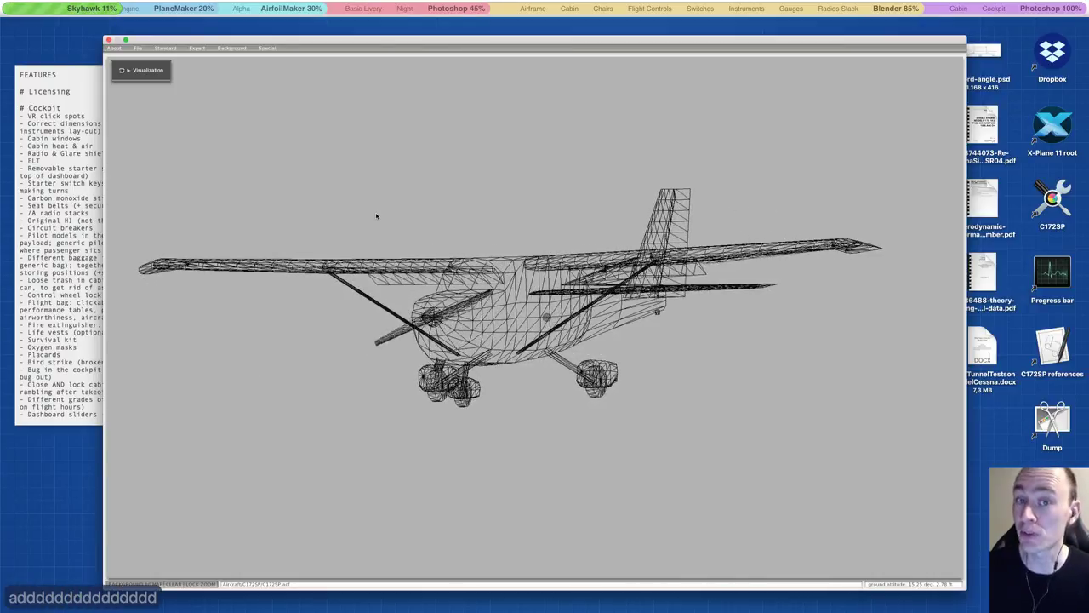
key(w)
key(w)
key(s)
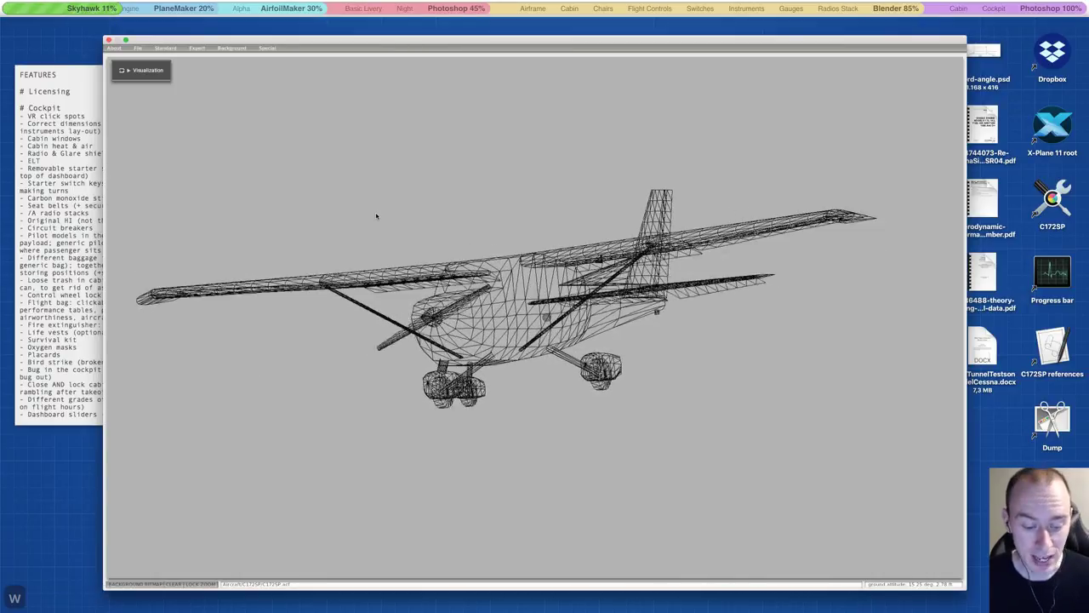
key(s)
key(s)
key(a)
key(a)
key(a)
key(a)
key(a)
key(a)
key(a)
key(a)
key(a)
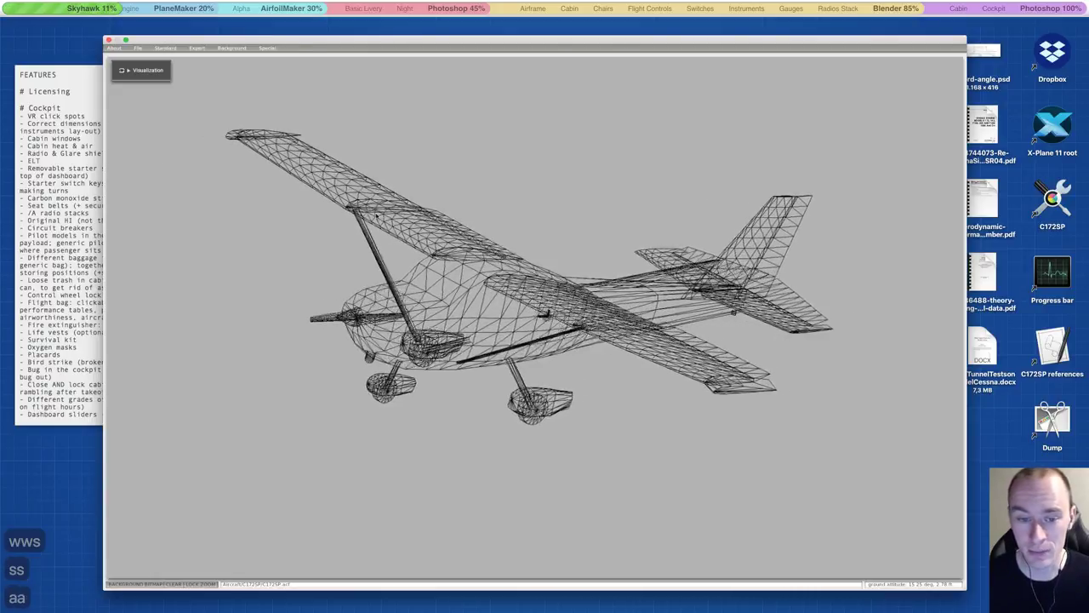
key(d)
key(d)
key(d)
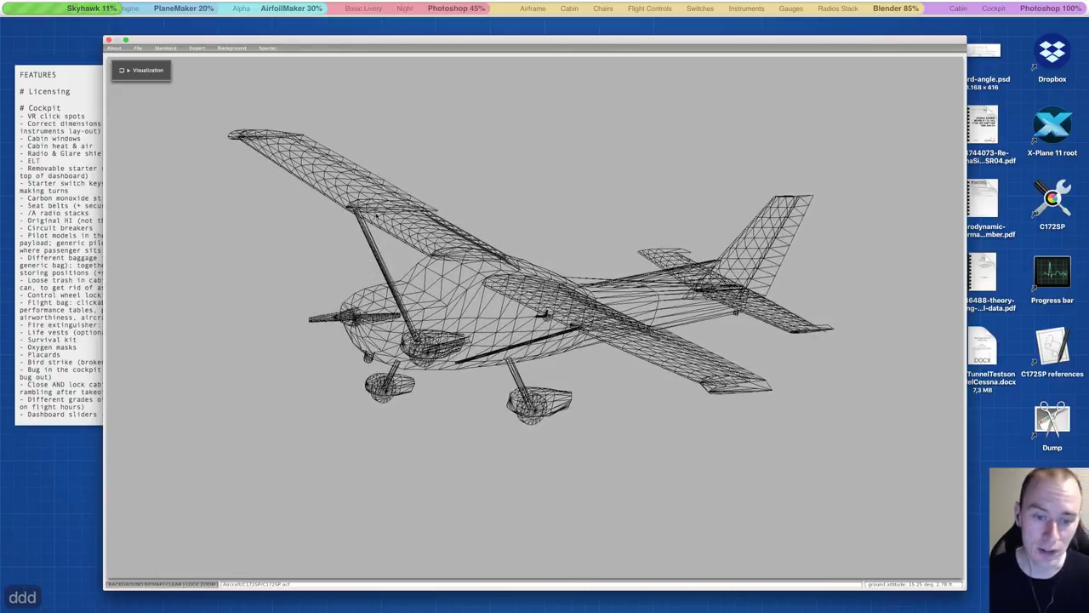
key(d)
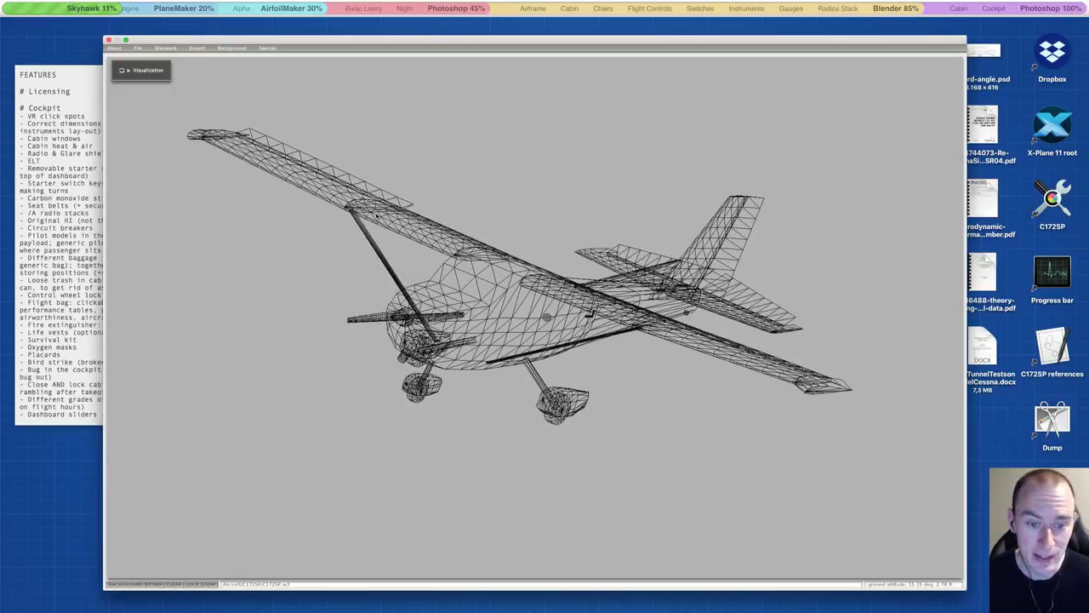
key(d)
key(d)
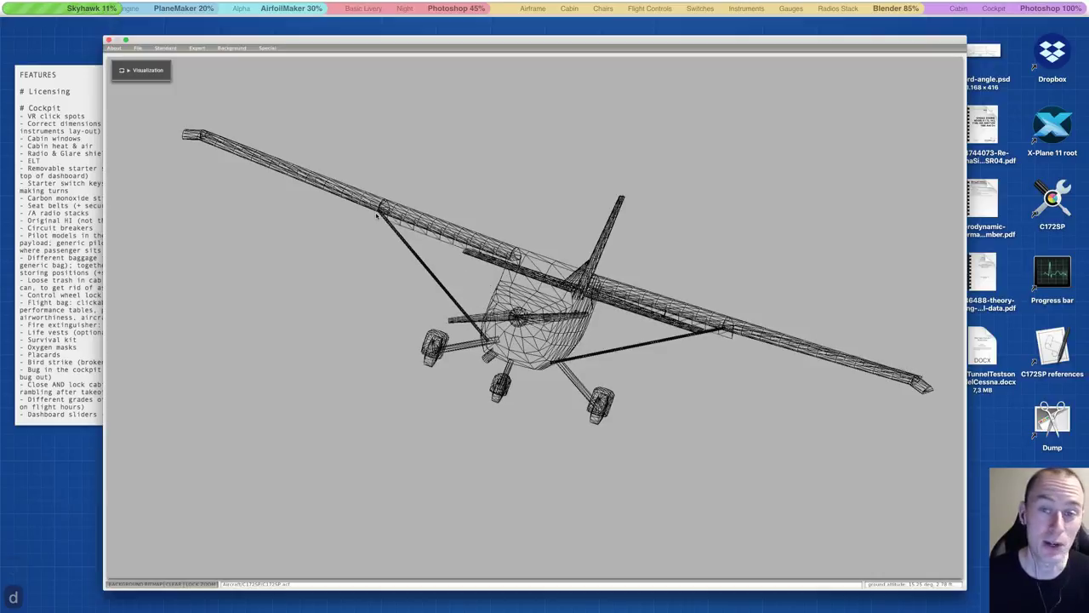
key(d)
key(a)
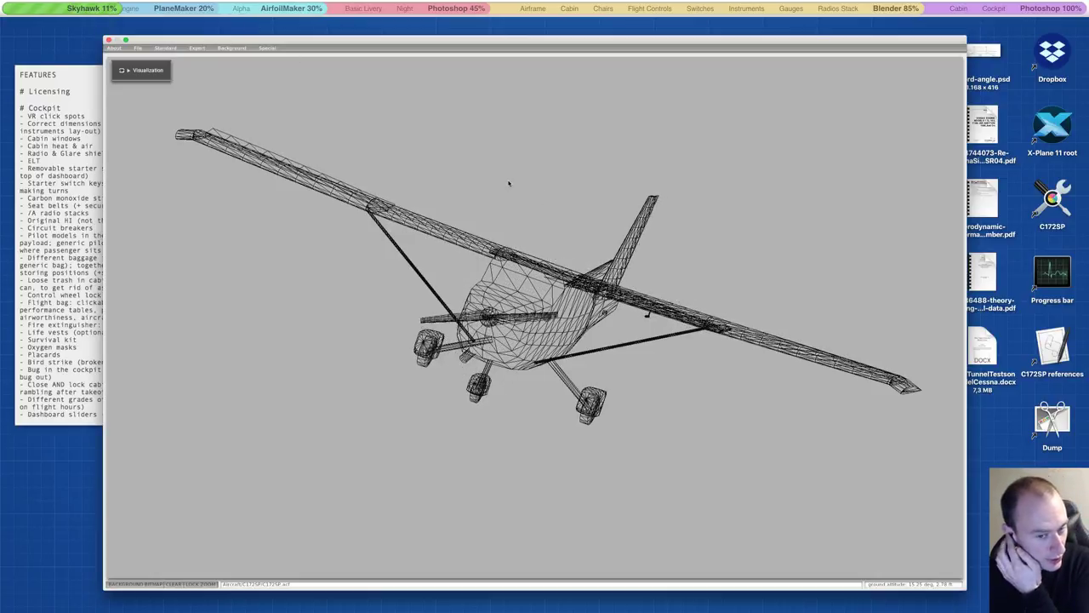
Step: Open Standard > Engine Specs and show the general engine Description page
click(165, 48)
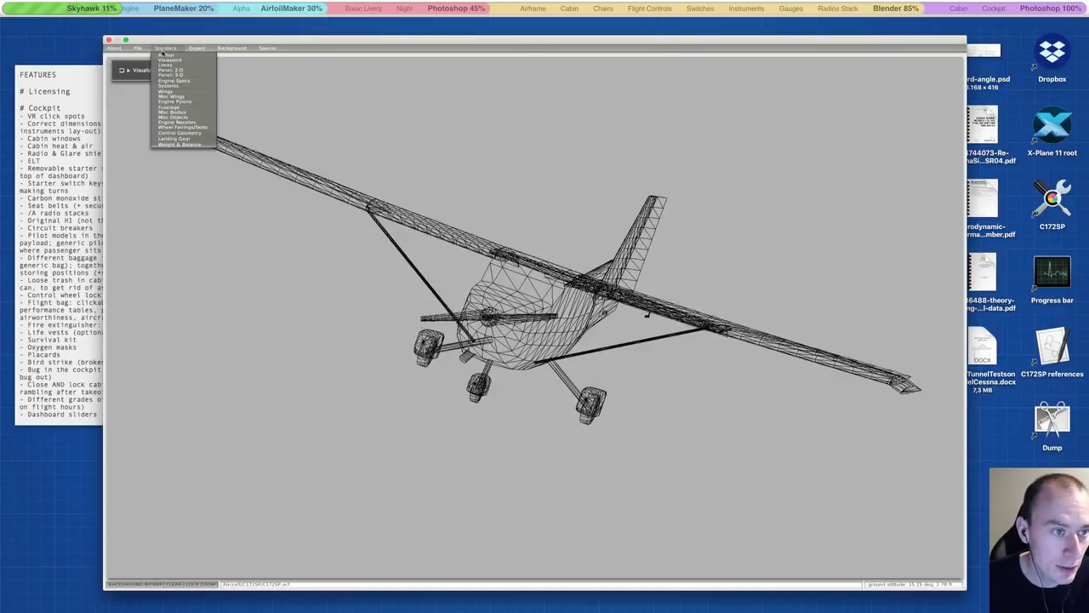
click(168, 83)
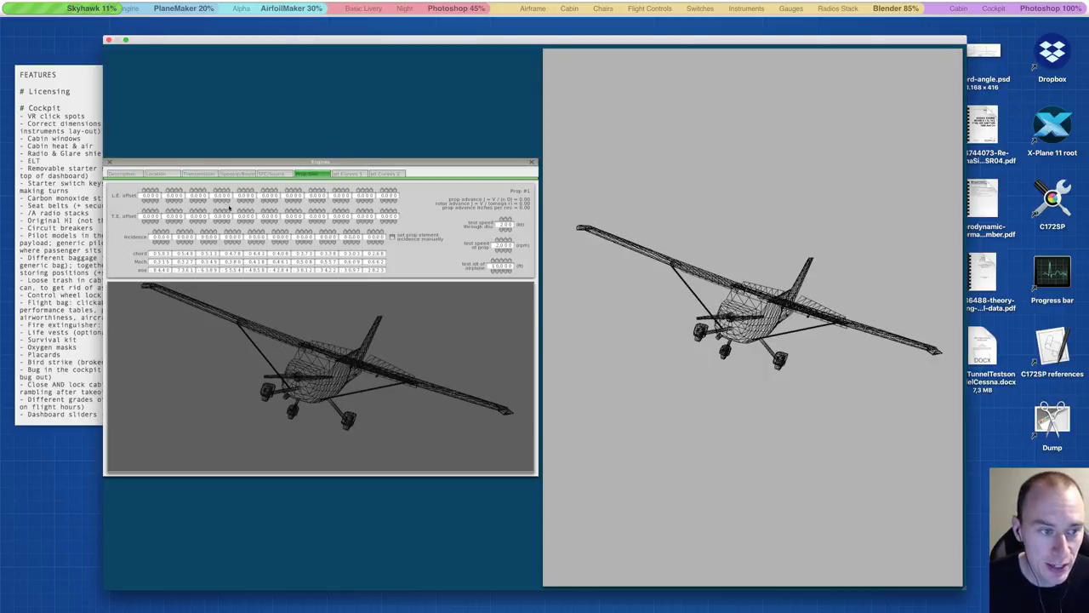
click(123, 174)
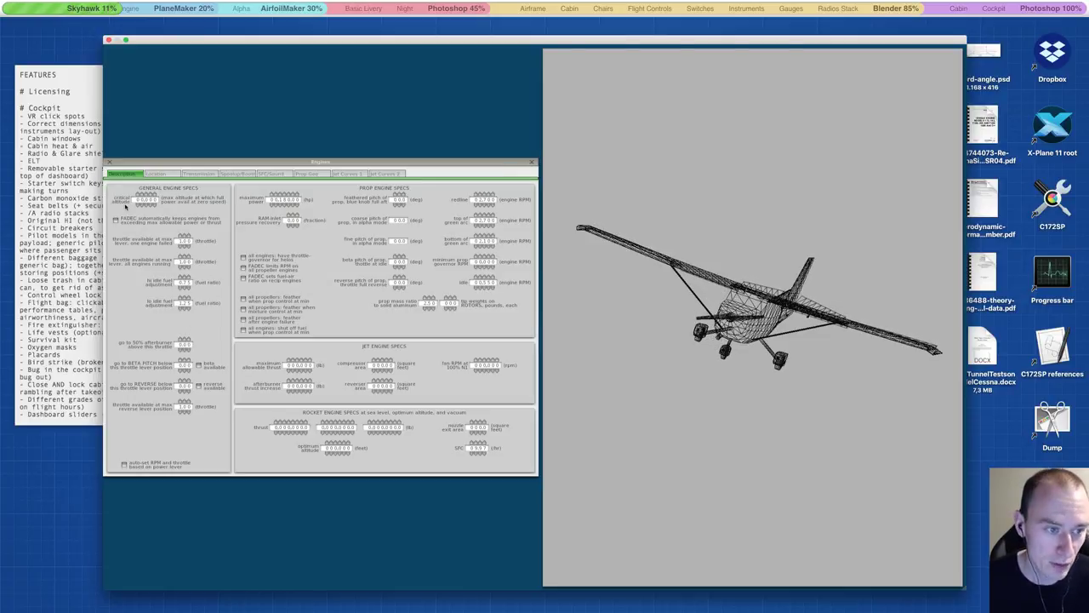
Step: Show the engine location and propeller page and zoom in around the nose propeller
click(157, 174)
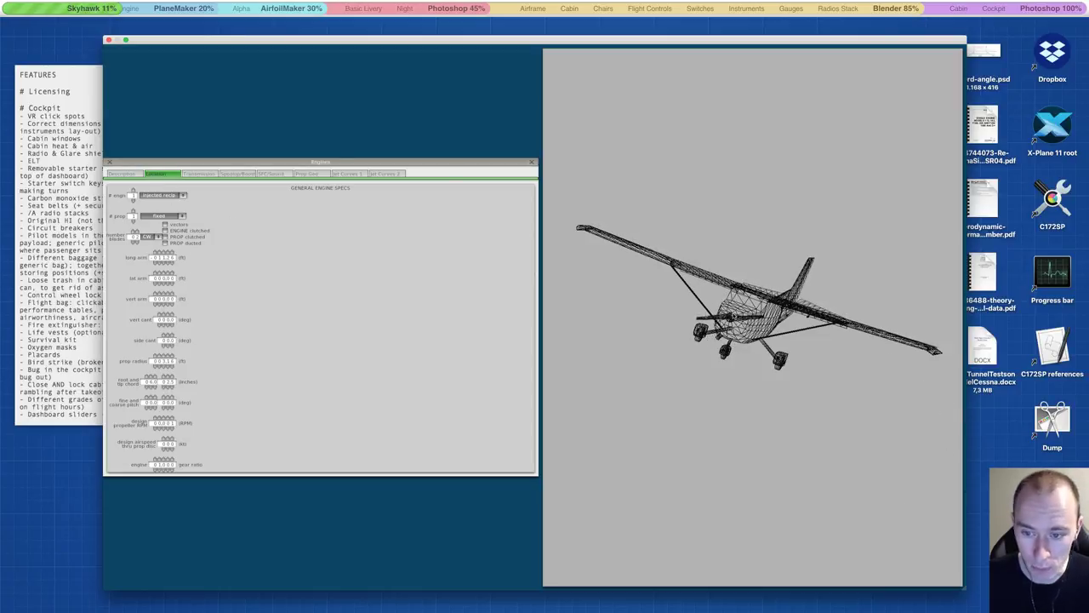
key(plus)
key(plus)
key(plus)
key(plus)
key(plus)
key(plus)
key(plus)
key(plus)
key(plus)
key(plus)
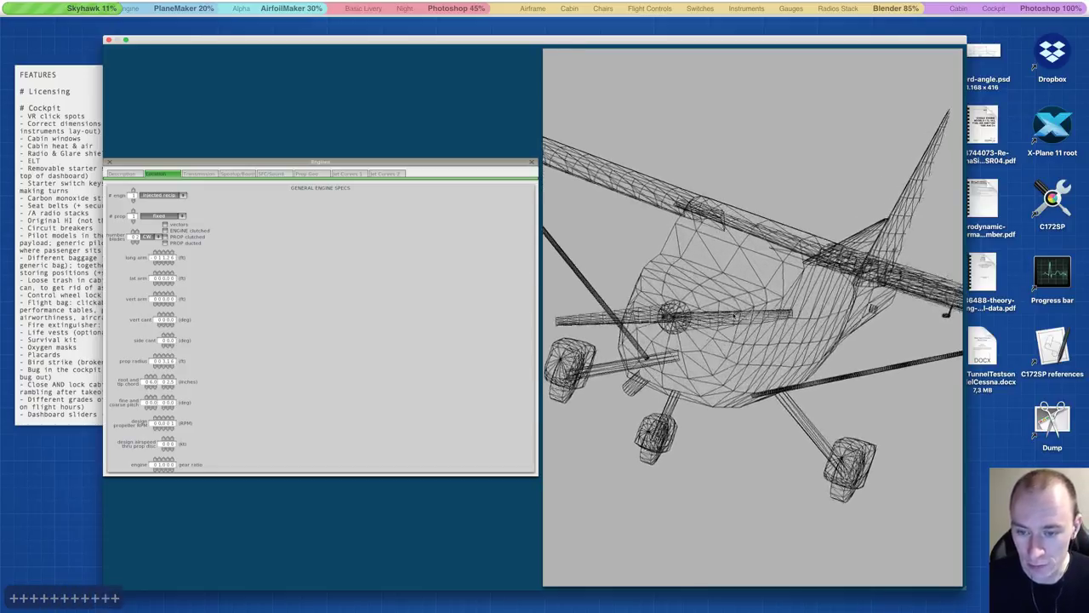
key(Left)
key(Left)
key(Left)
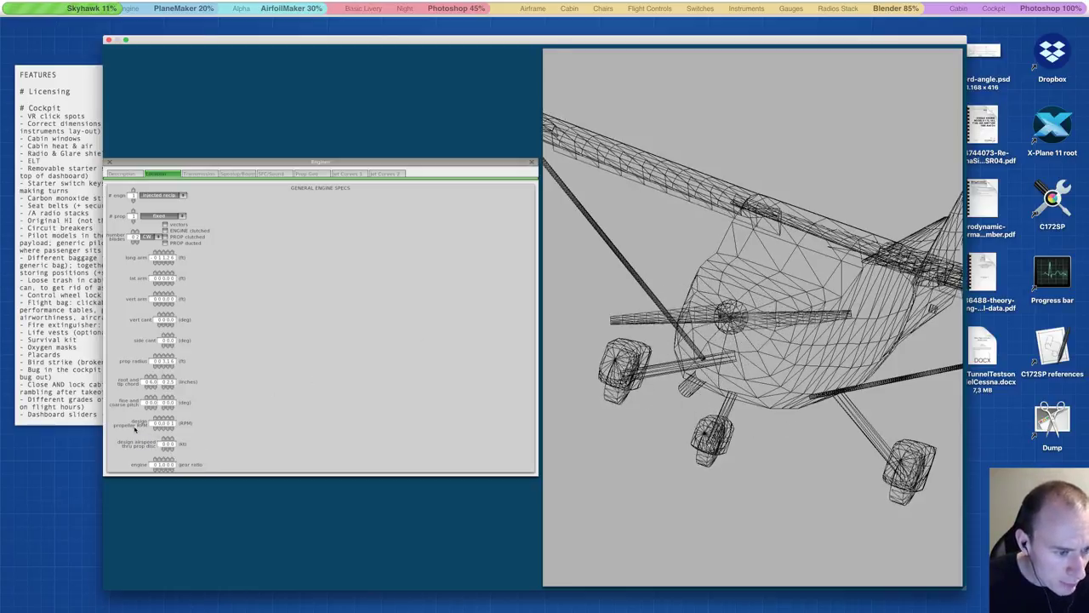
Step: Read the design propeller RPM and airspeed help, then switch to the Transmission page
ctrl+scroll(148, 429, up, 5)
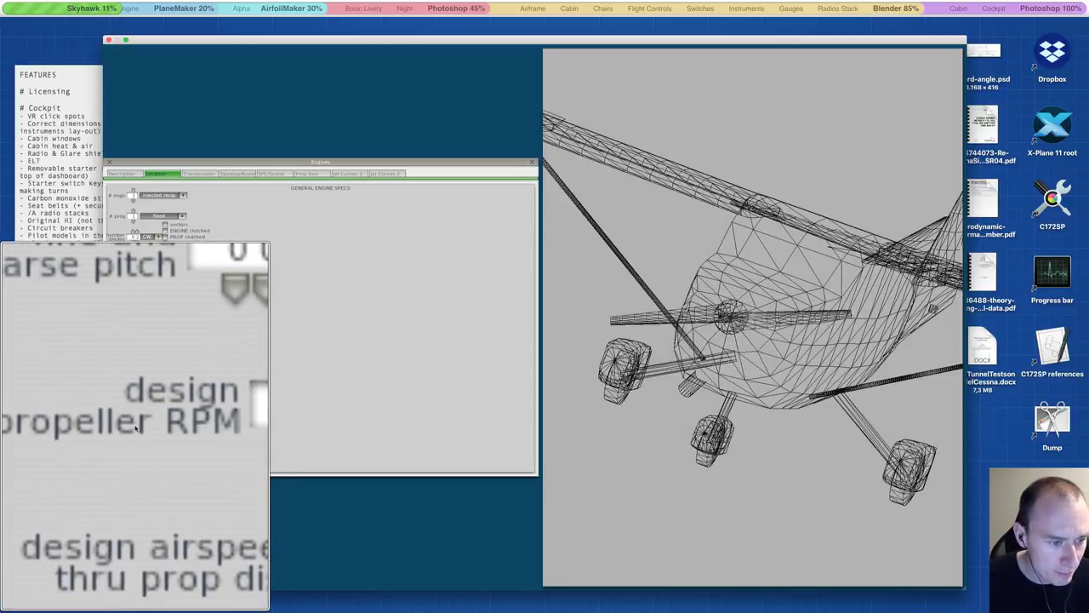
ctrl+scroll(134, 430, down, 8)
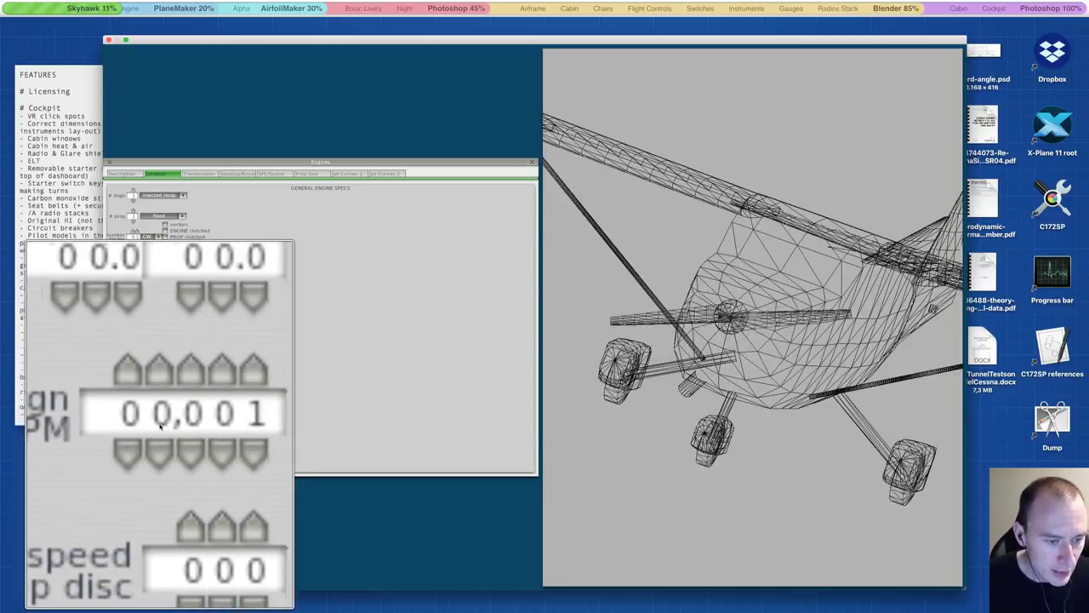
mouse_move(164, 426)
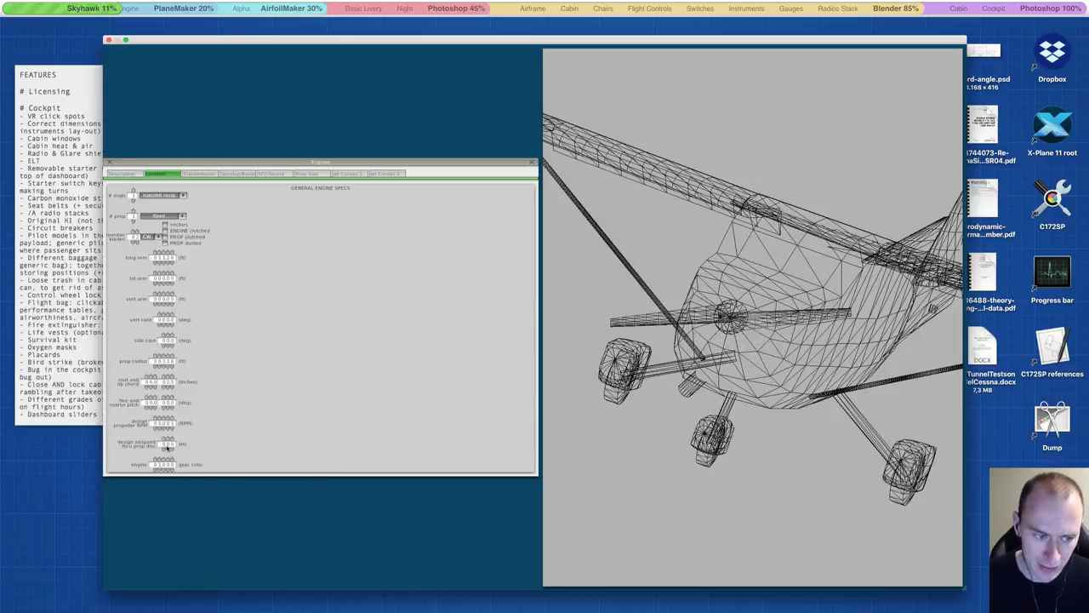
mouse_move(168, 448)
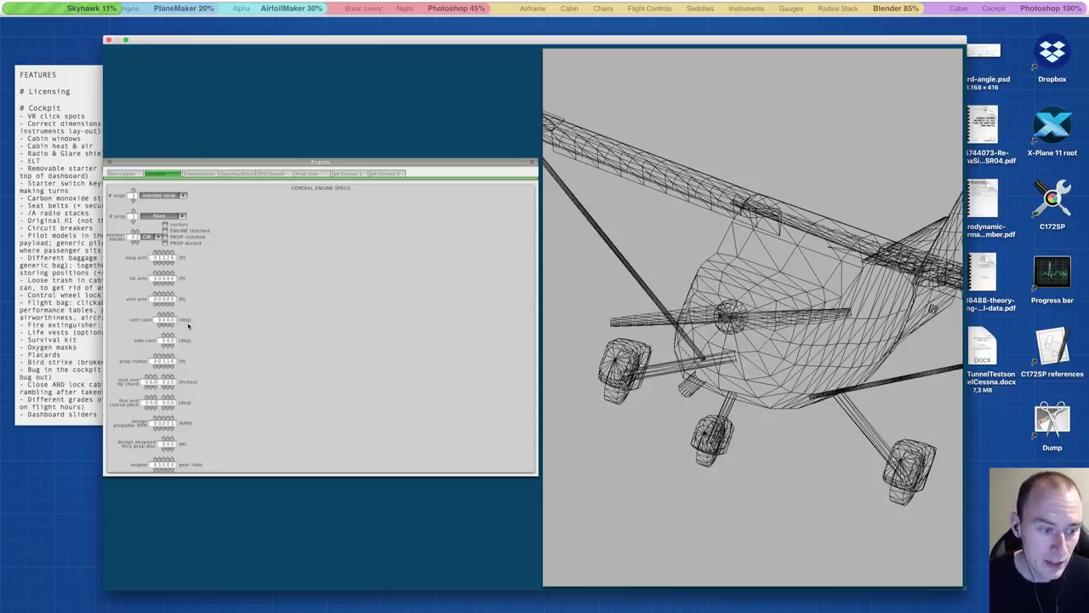
click(199, 174)
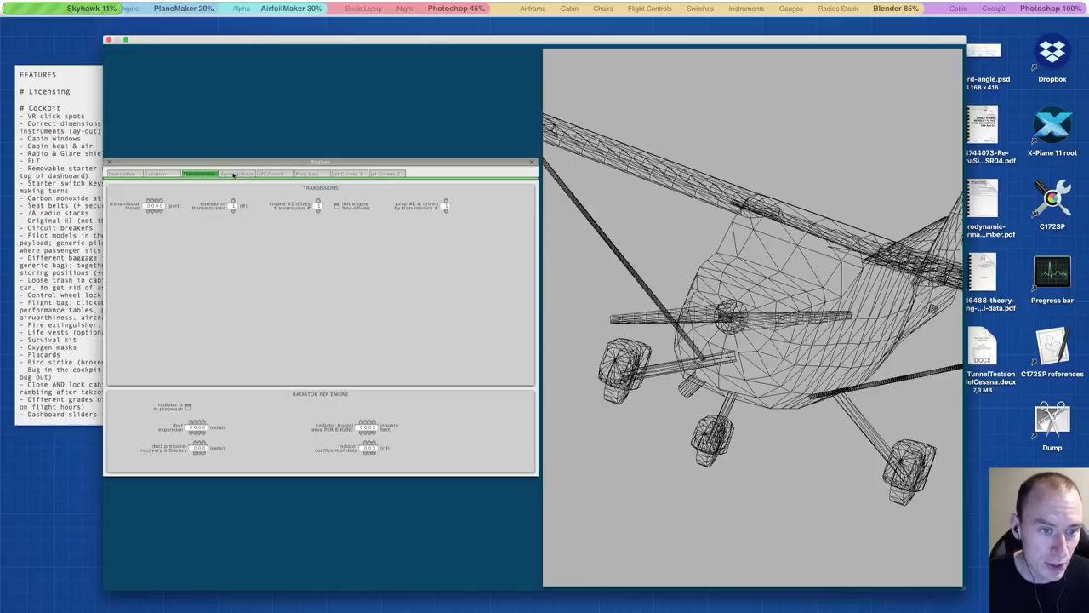
Step: Show the Spooling/Boost page and magnify it to read the electric starter's 105.1 ft-lbs at 540 rpm
click(236, 173)
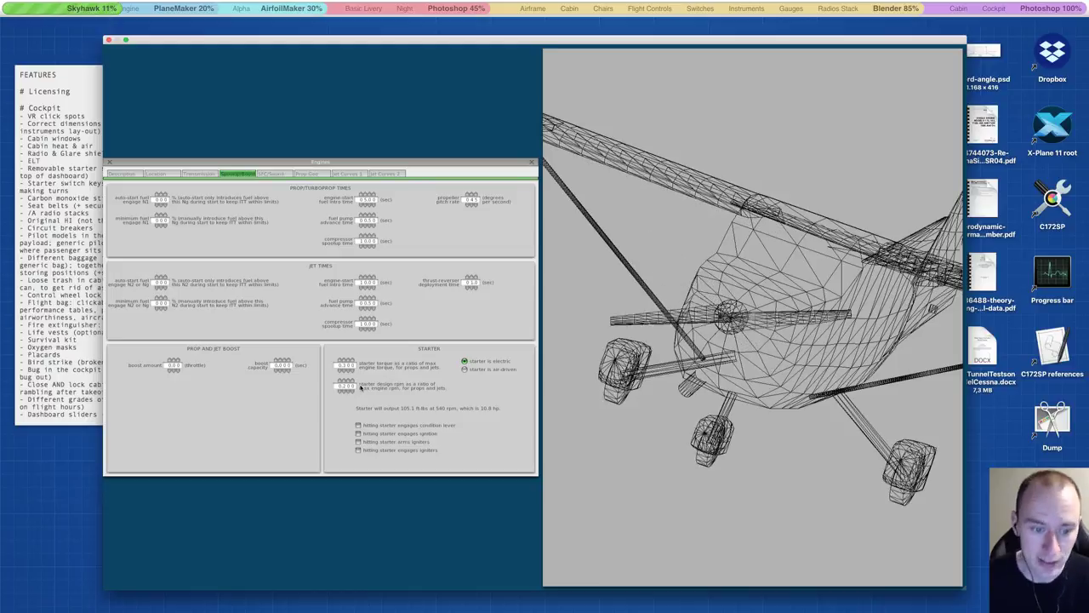
key(alt+super+8)
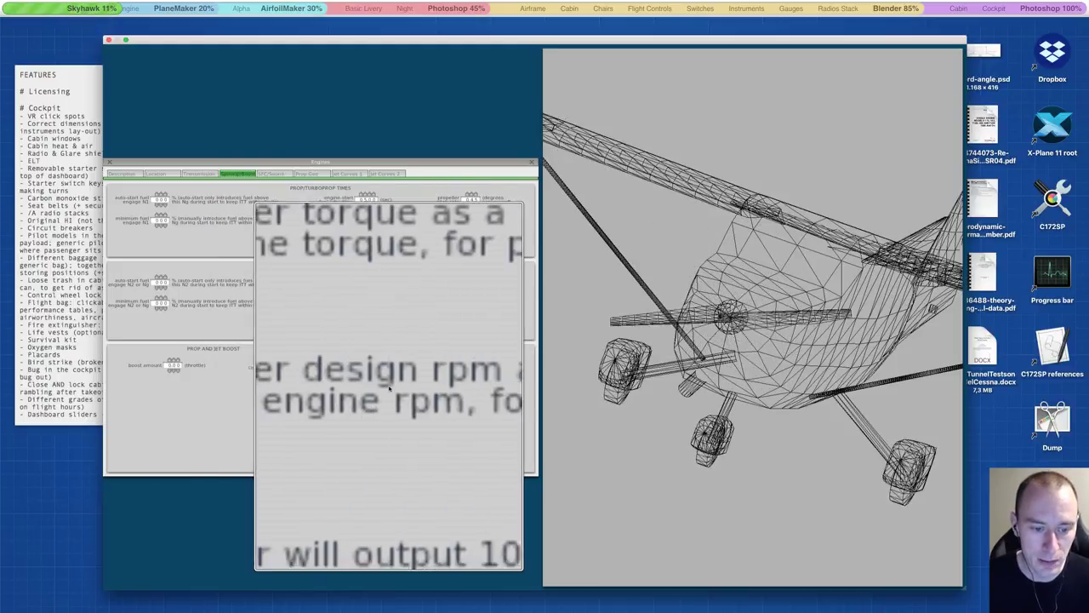
key(alt+super+8)
mouse_move(352, 385)
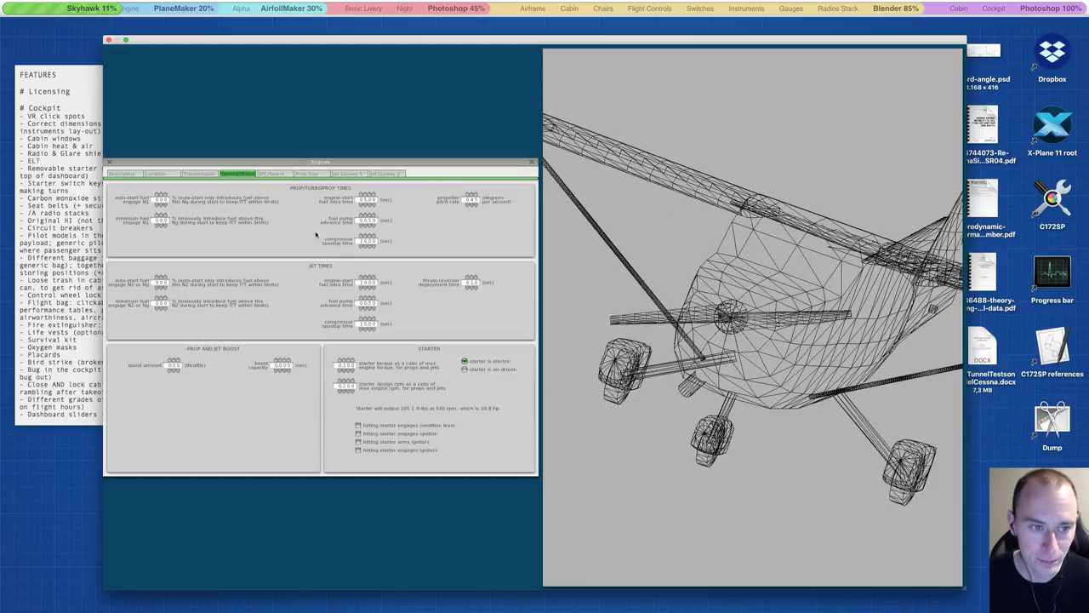
Step: Show the SFC/Sound page and read the help for the sound and exhaust offset fields
click(281, 174)
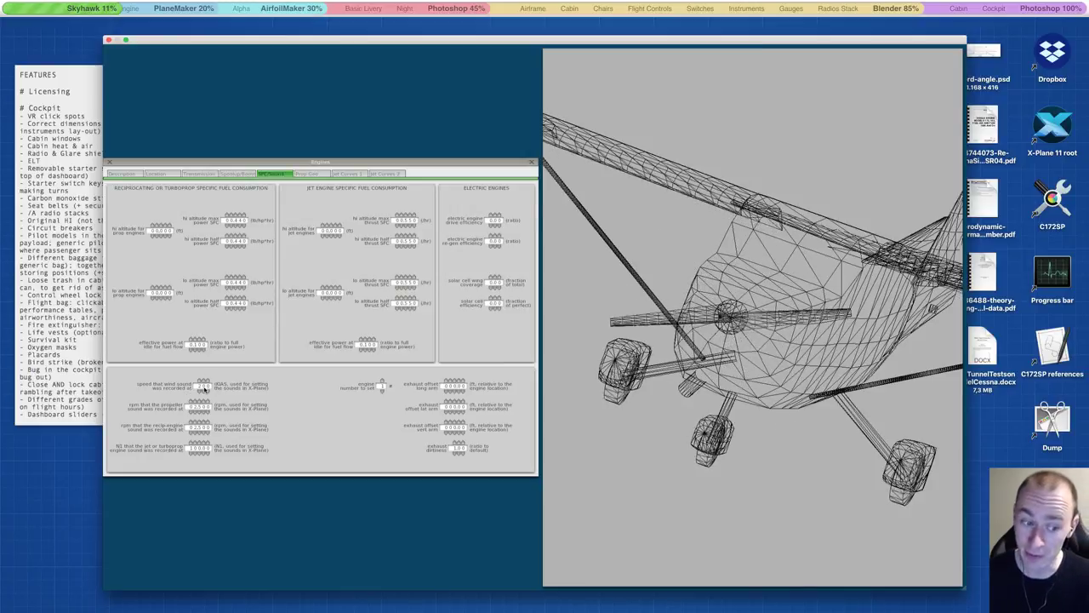
mouse_move(204, 389)
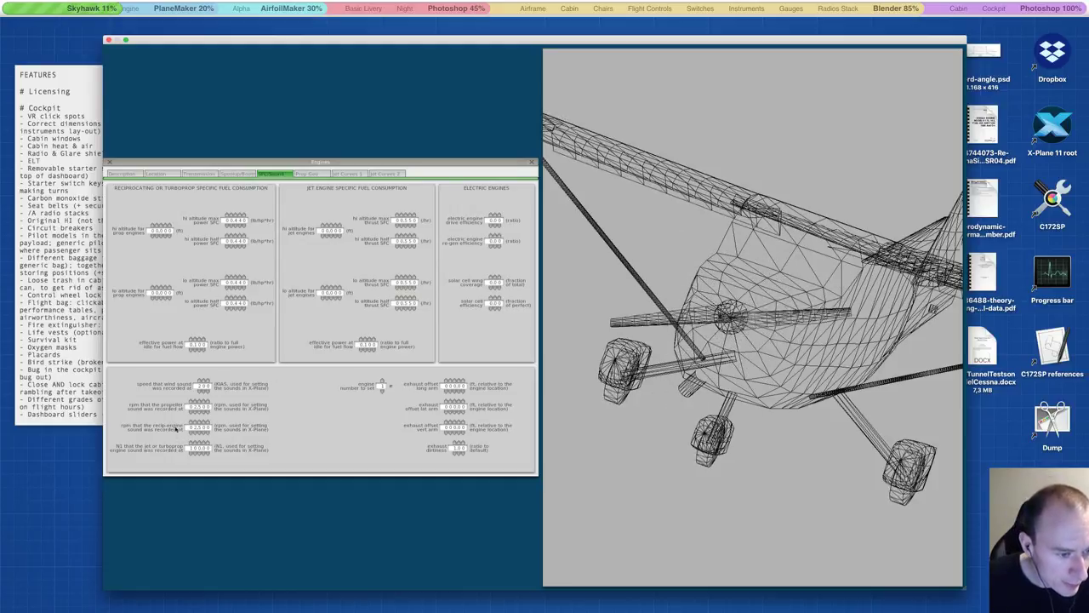
ctrl+scroll(170, 409, up, 5)
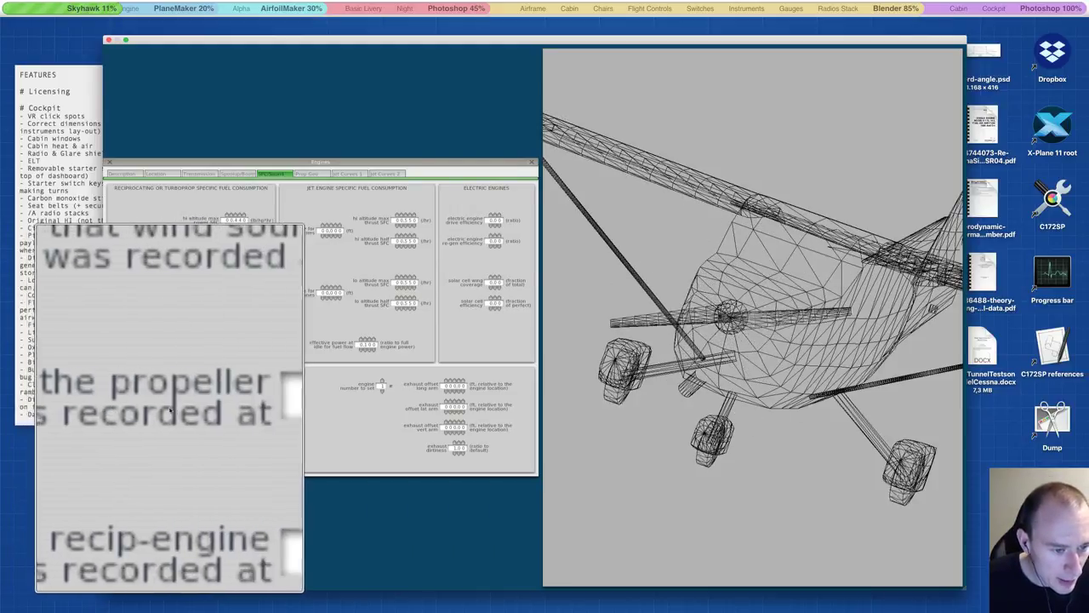
ctrl+scroll(145, 413, down, 5)
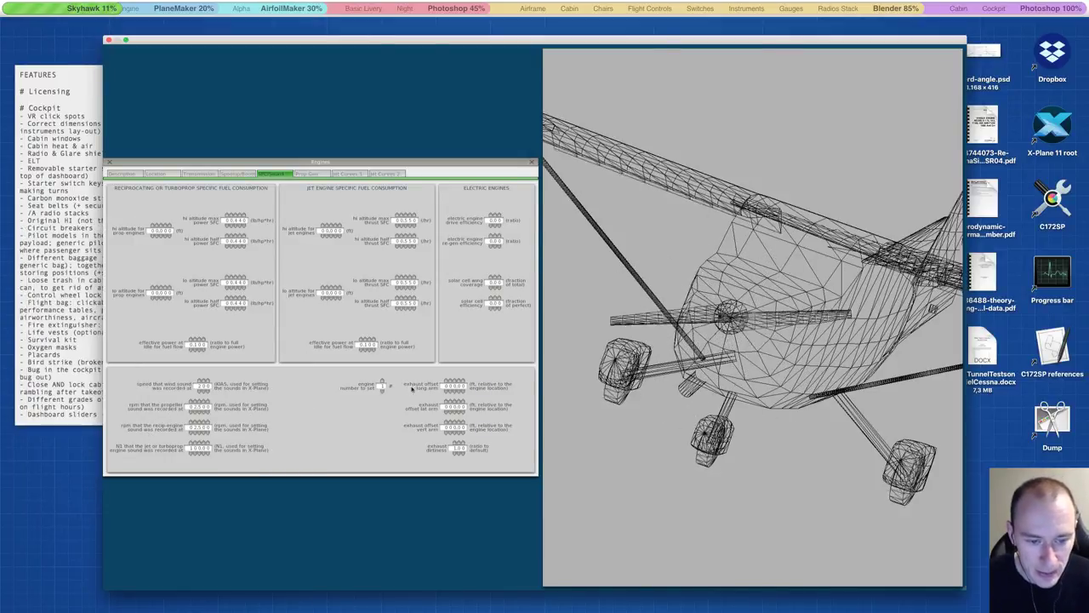
ctrl+scroll(463, 387, up, 5)
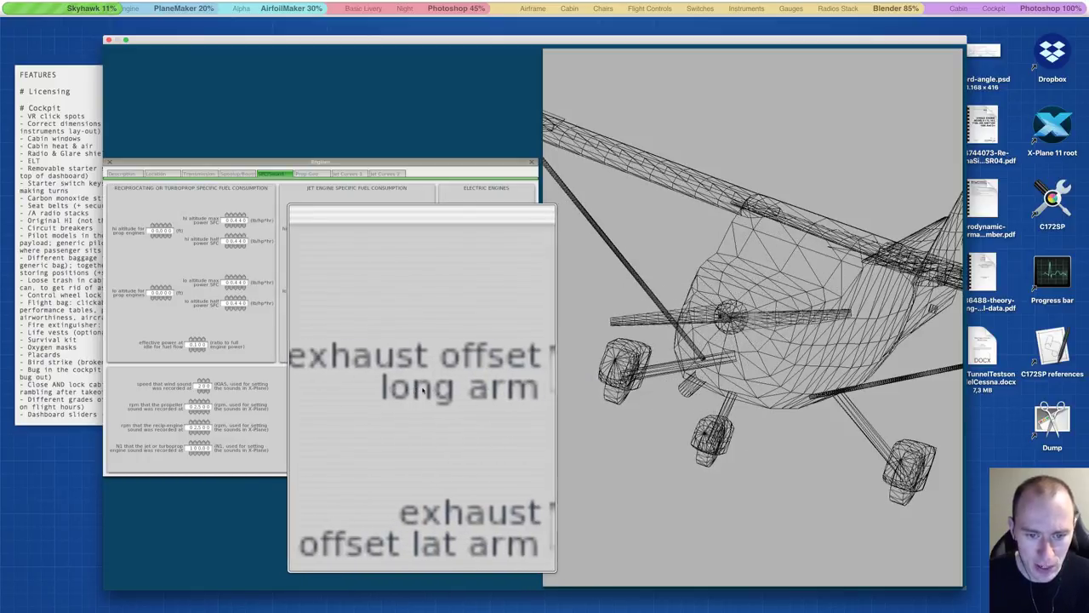
ctrl+scroll(423, 389, down, 5)
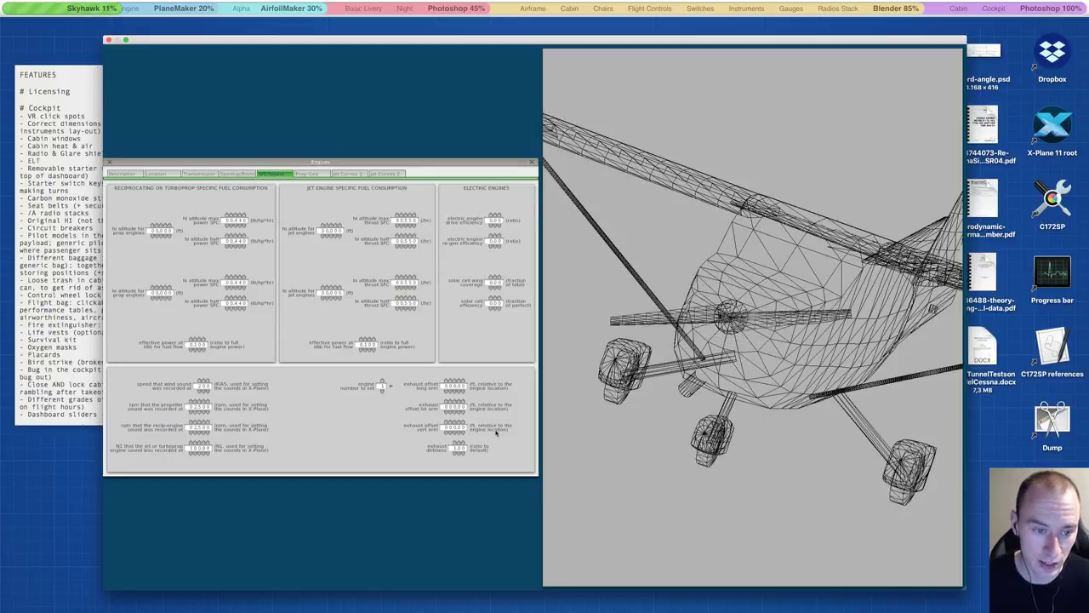
Step: Show the Prop Geo page and move Plane Maker down-right to uncover the sticky notes
click(309, 176)
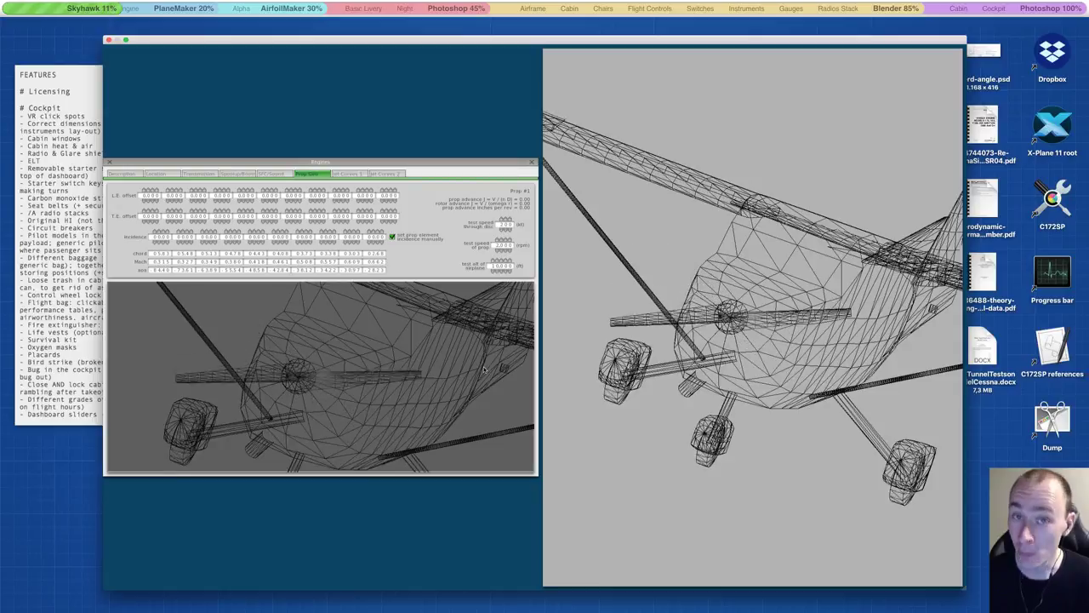
drag(301, 41, 354, 270)
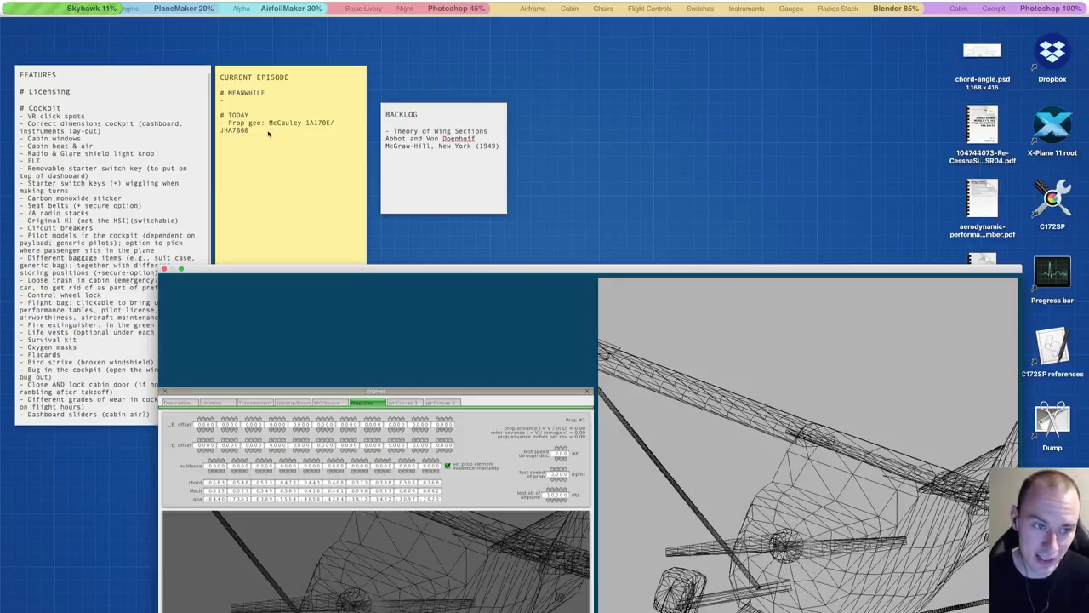
Step: Select 'McCauley 1A170E/JHA7660' in the Current Episode sticky and move Plane Maker back up
click(269, 125)
drag(269, 124, 269, 130)
key(super+c)
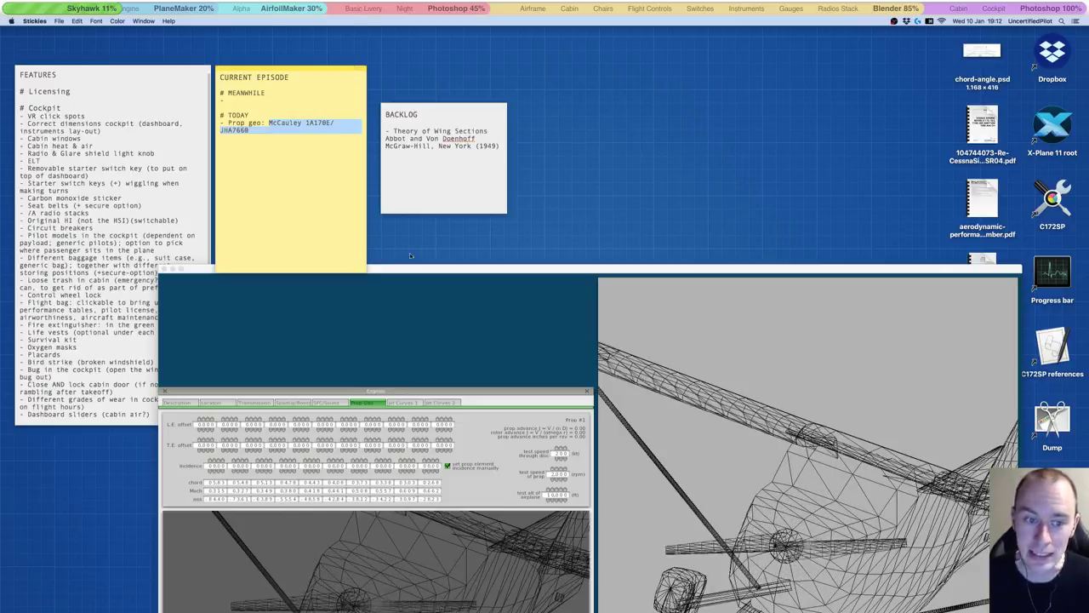
drag(438, 268, 418, 157)
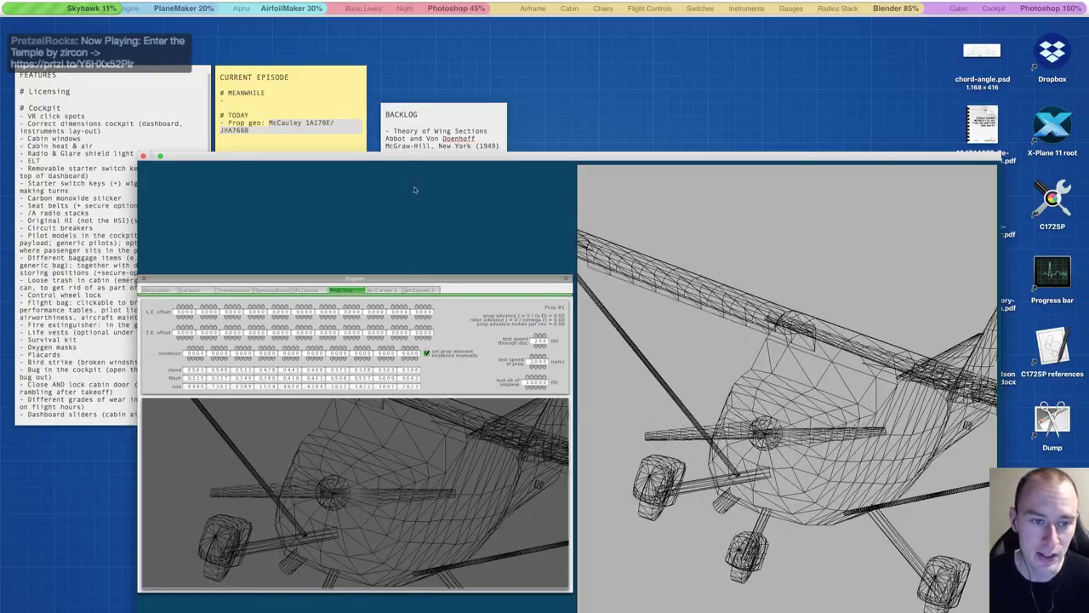
Step: Refocus Plane Maker and flip through the two jet thrust curve pages
click(394, 156)
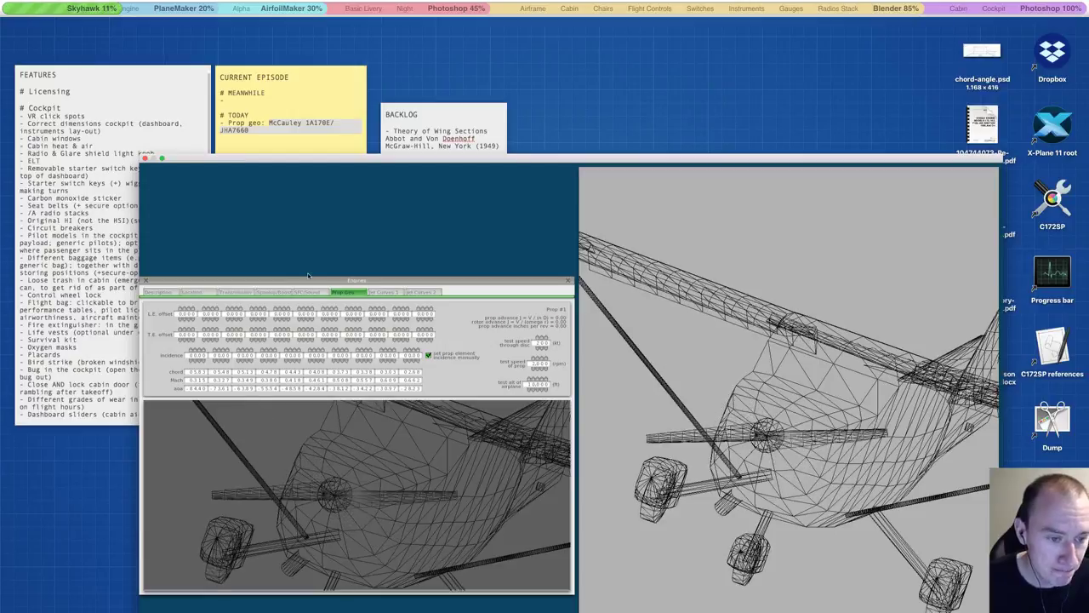
click(384, 293)
click(420, 292)
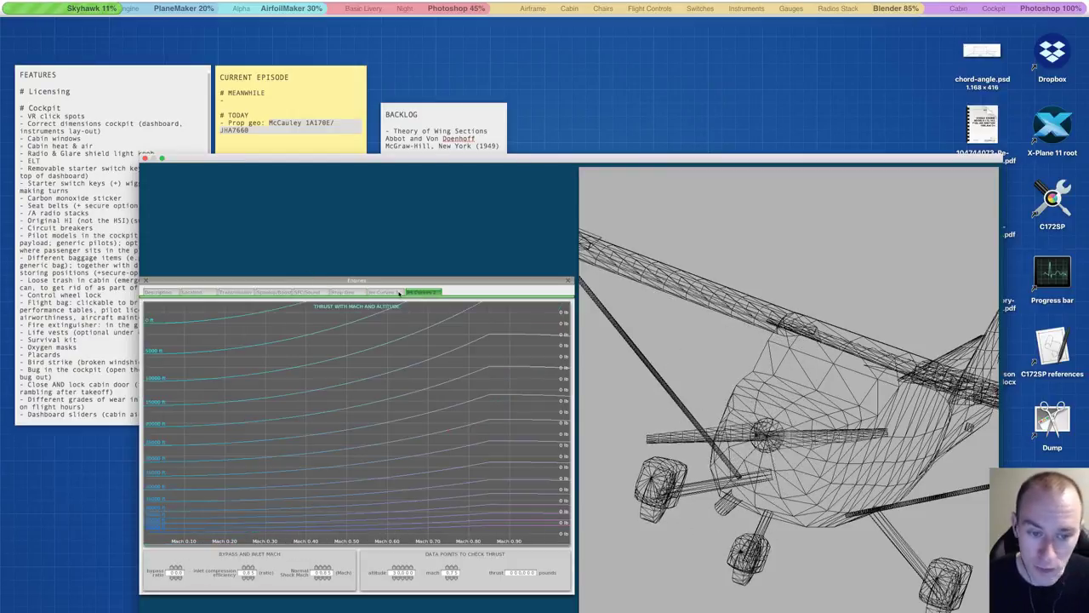
click(390, 292)
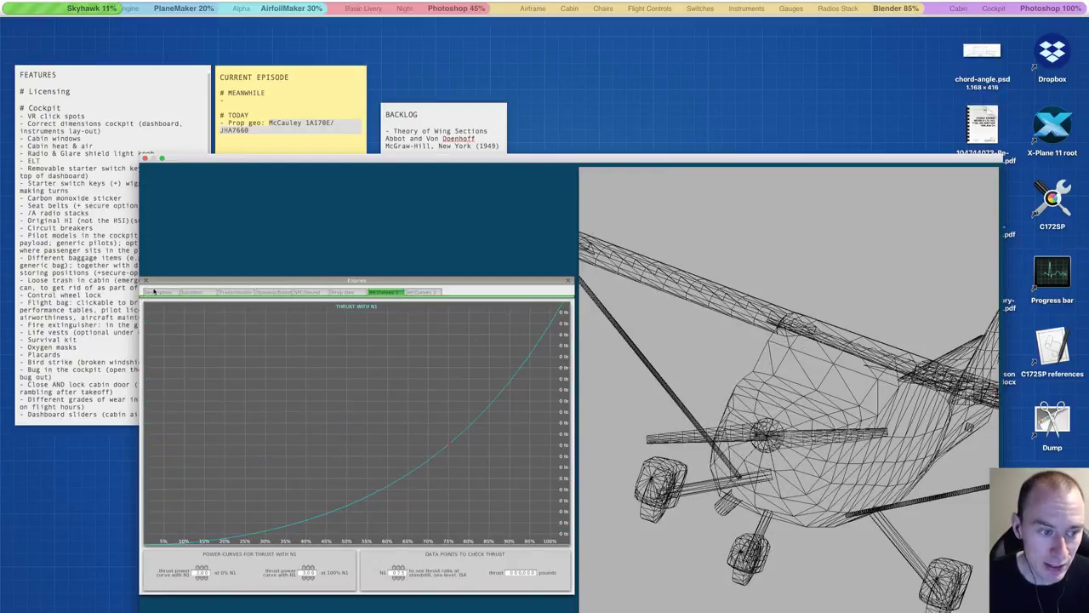
Step: Glance at the general engine specs, return to the propeller geometry table, and shift the window up-left
click(158, 292)
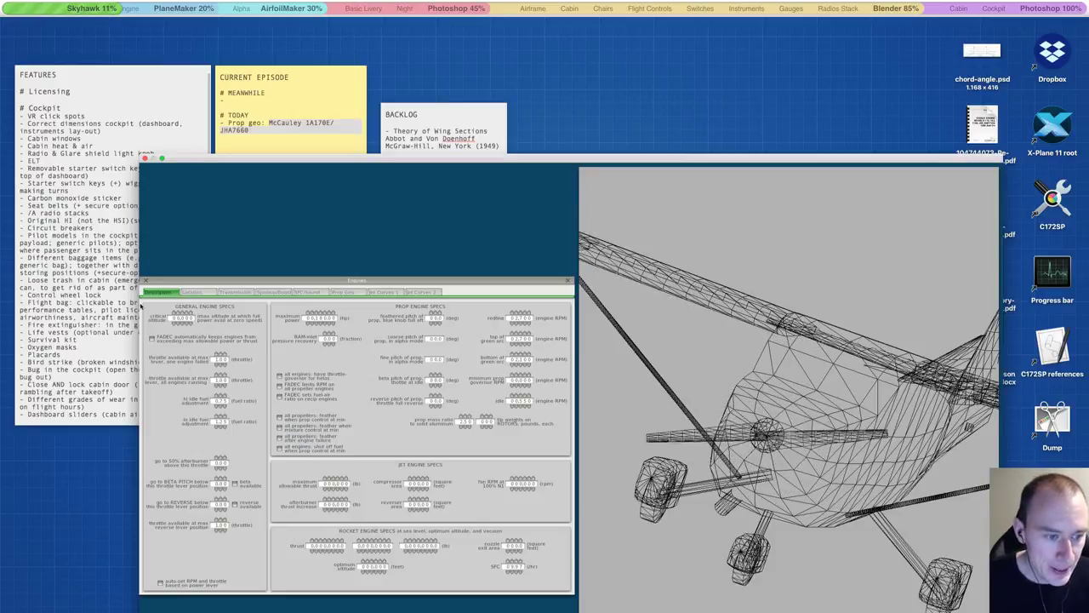
click(331, 293)
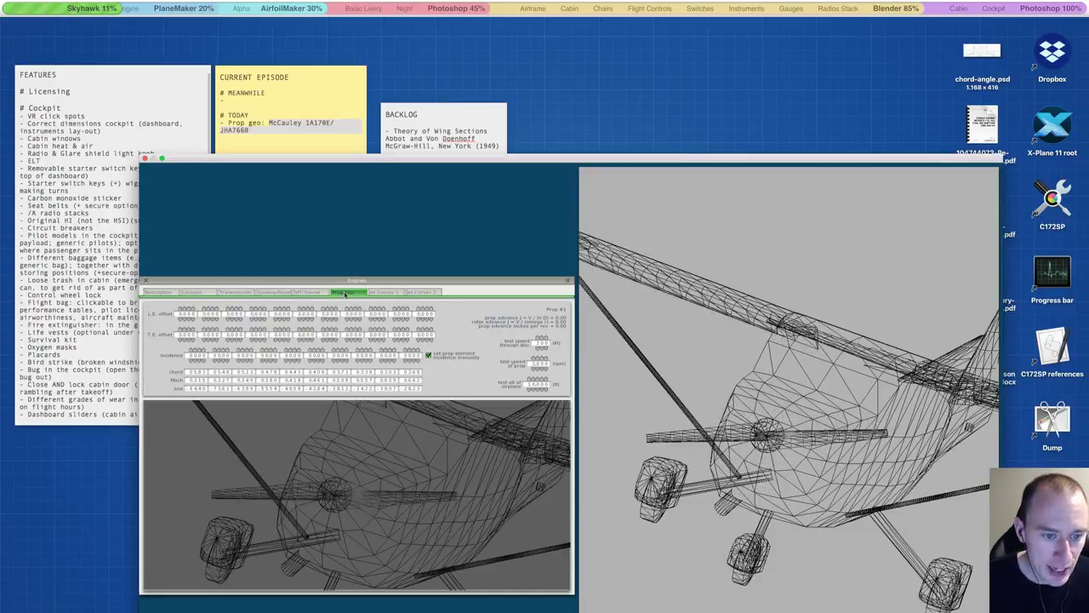
drag(413, 158, 395, 123)
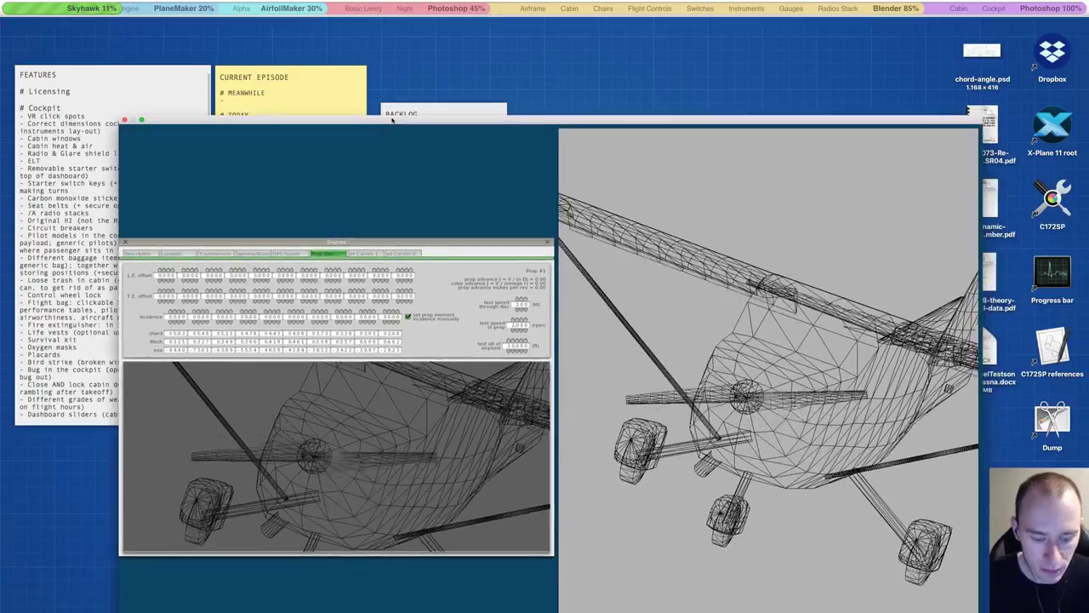
Step: Show the Manuals folder PDFs in C172SP references, widening the list to show full file names
key(super+h)
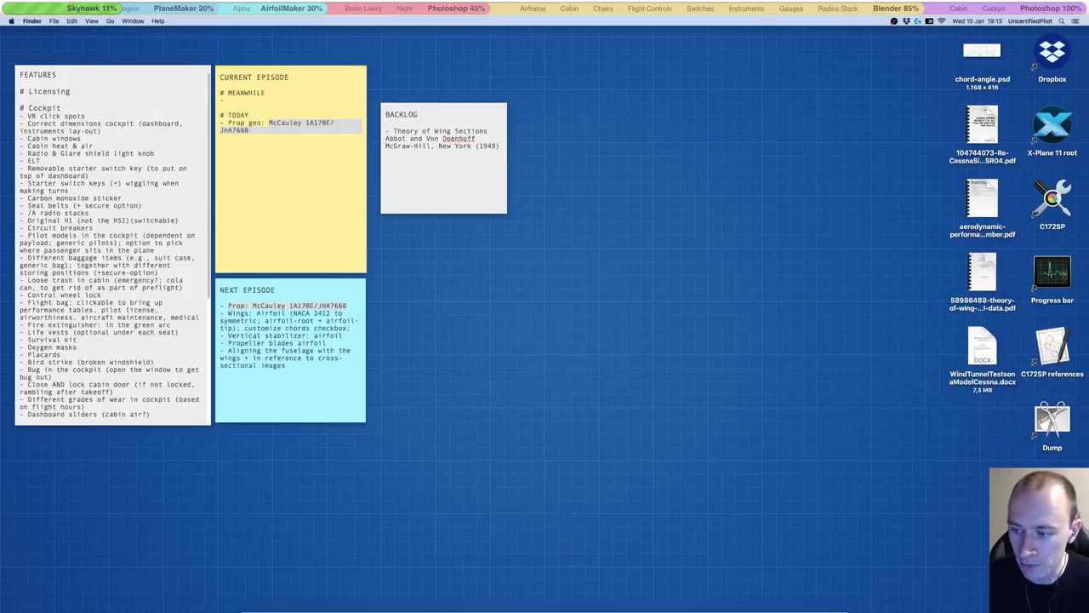
double_click(1052, 344)
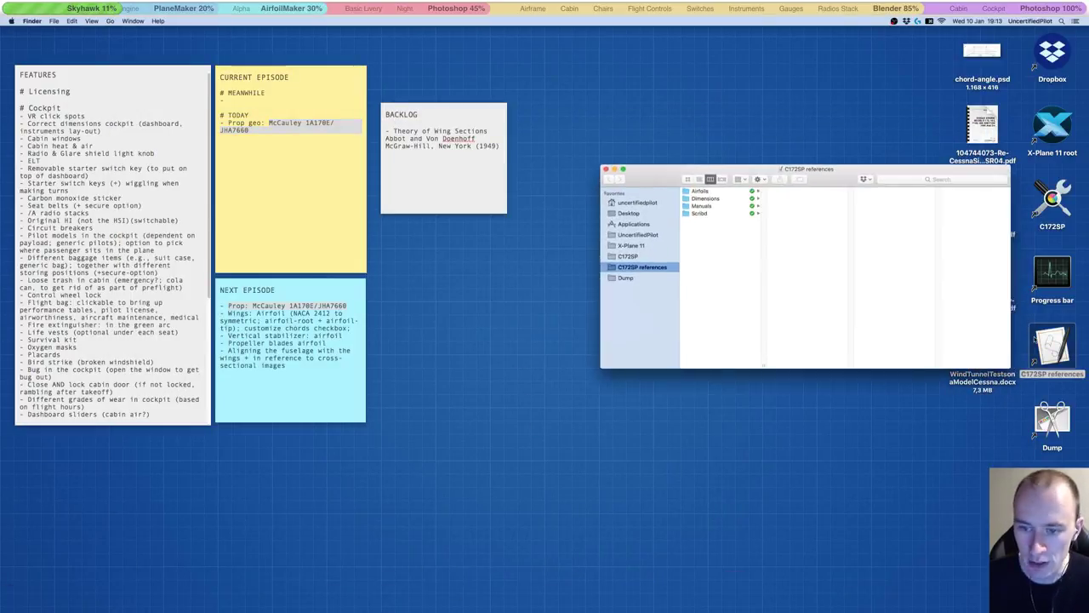
click(703, 205)
drag(792, 170, 736, 135)
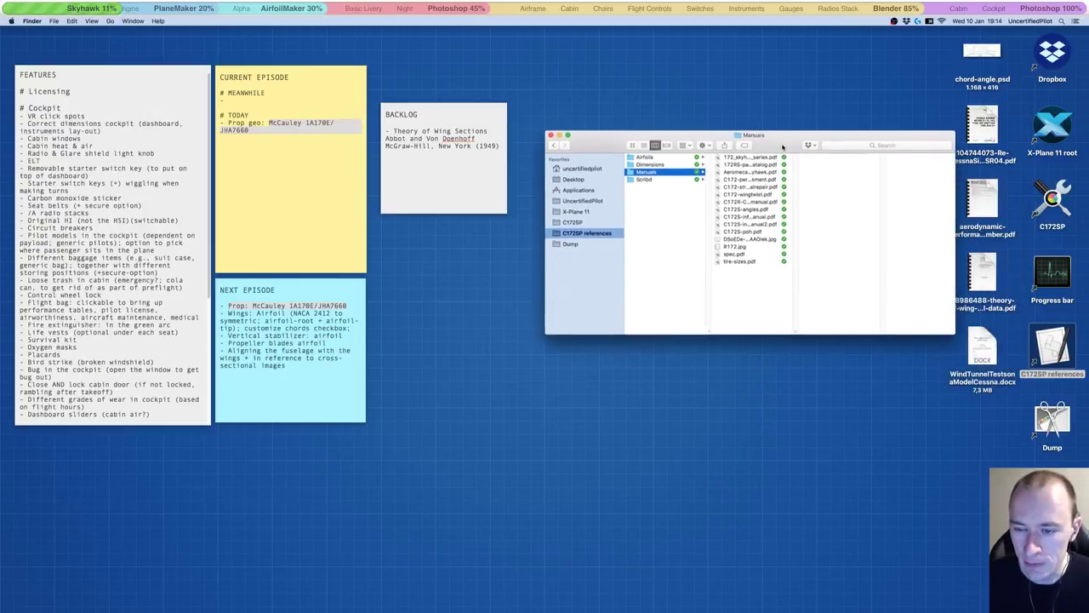
drag(794, 332, 863, 323)
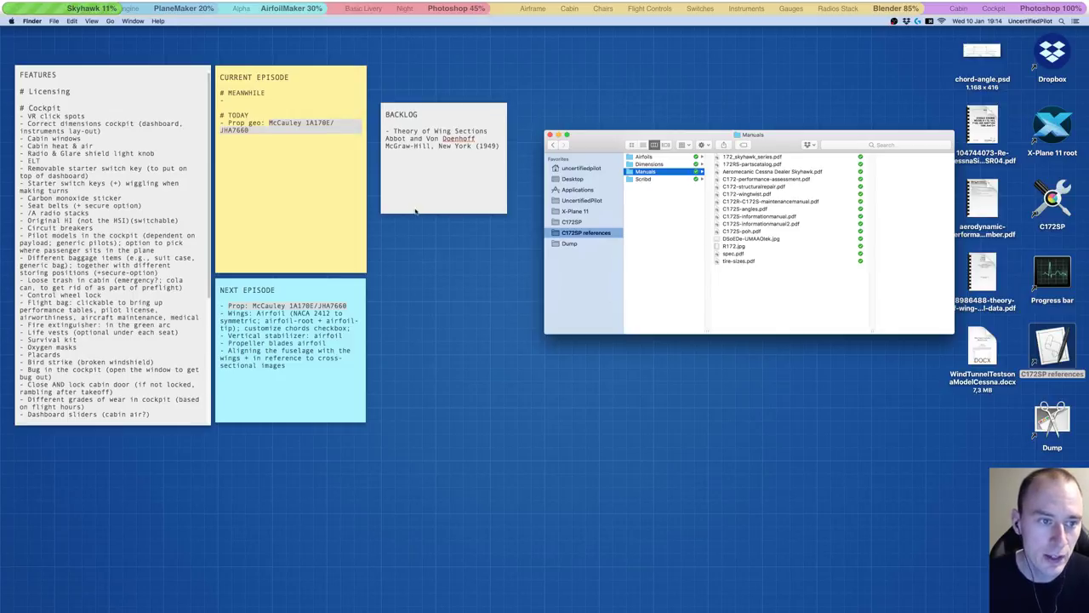
Step: Select the propeller model name in the Current Episode sticky note for copying
click(409, 242)
mouse_move(510, 596)
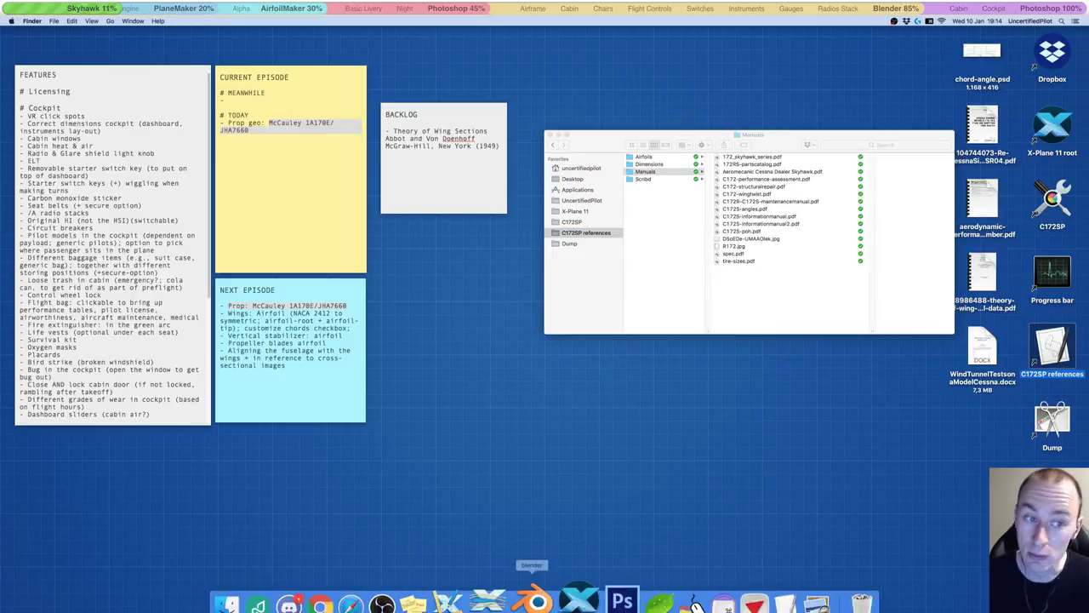
click(295, 122)
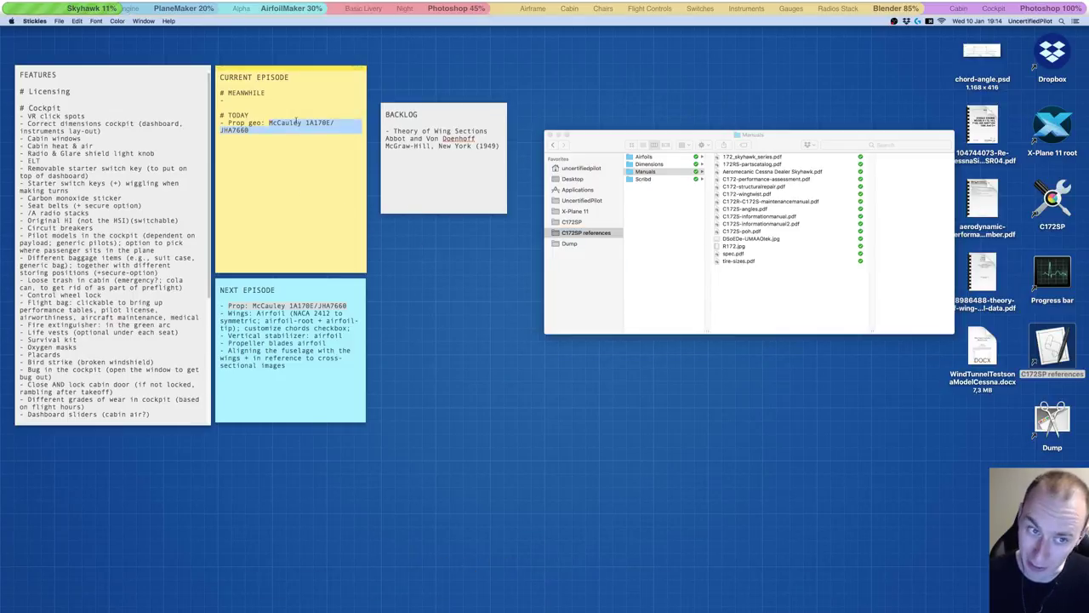
click(469, 311)
click(270, 124)
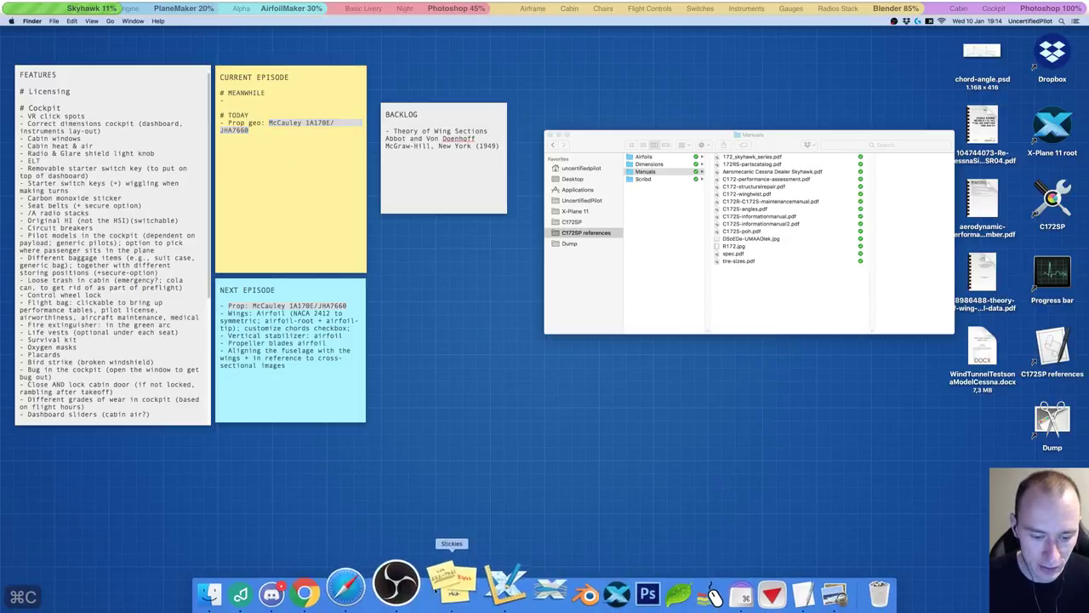
Step: Search Google in Chrome for 'McCauley 1A170E/JHA7660 incidence' using the pasted prop name
click(332, 583)
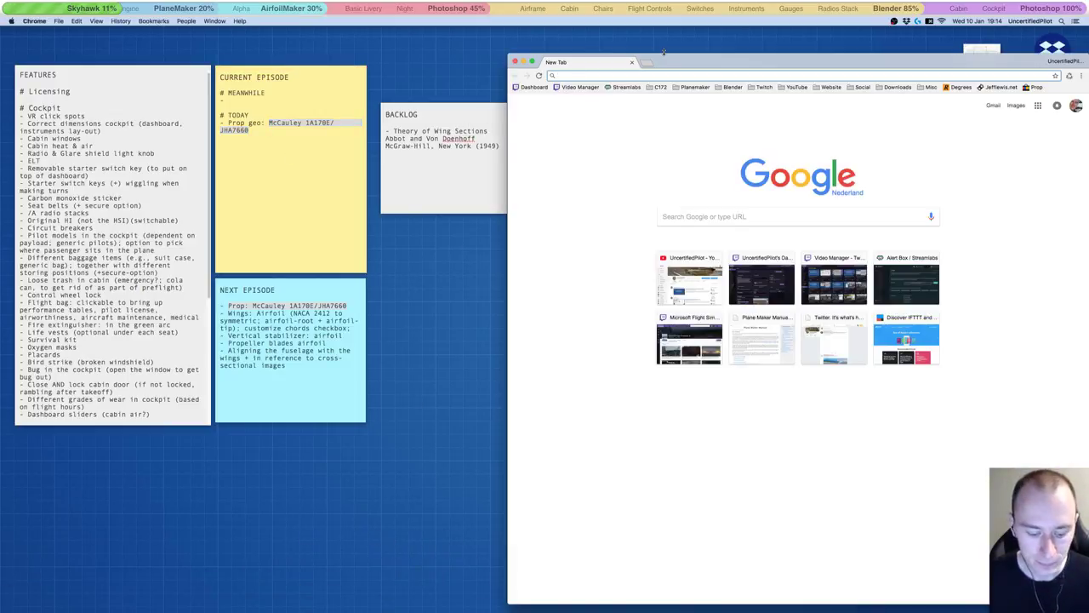
key(super+v)
text(incidence)
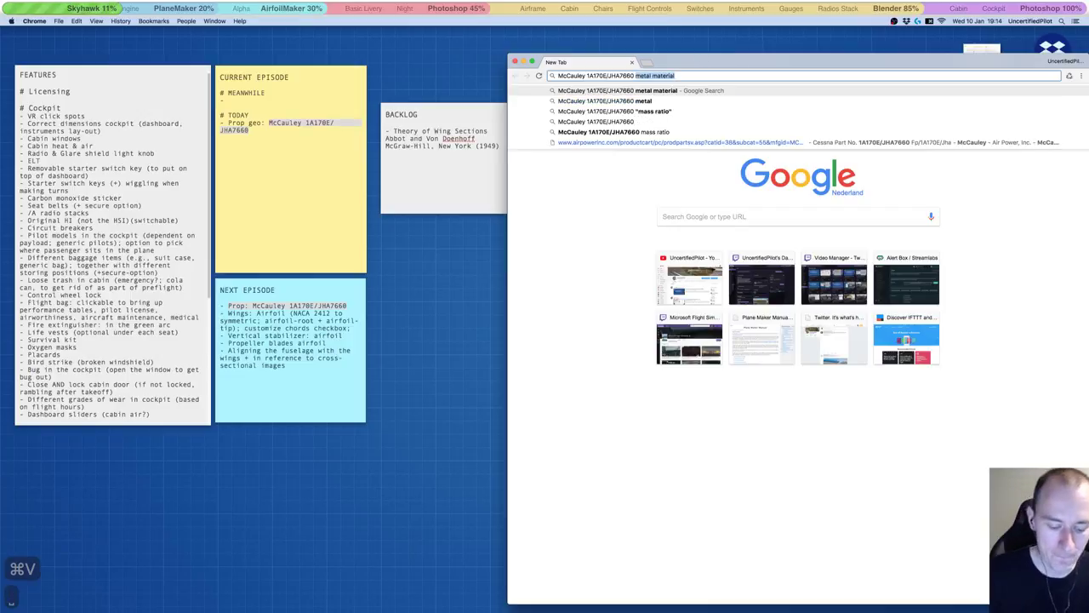
key(Return)
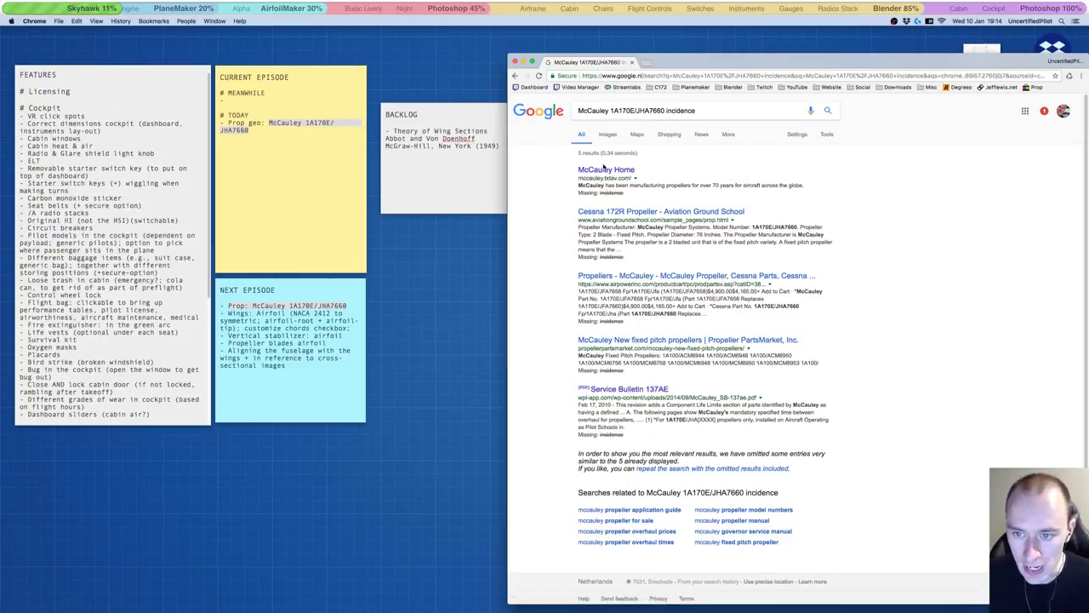
Step: Open the McCauley Home result in a new tab and view its product search
right_click(601, 170)
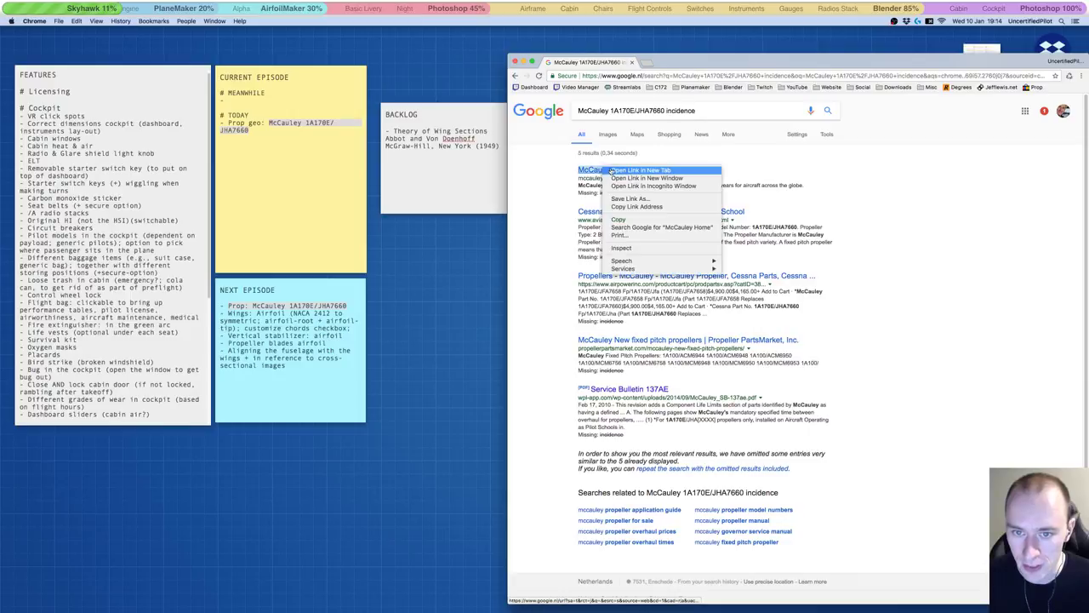
click(619, 53)
click(652, 61)
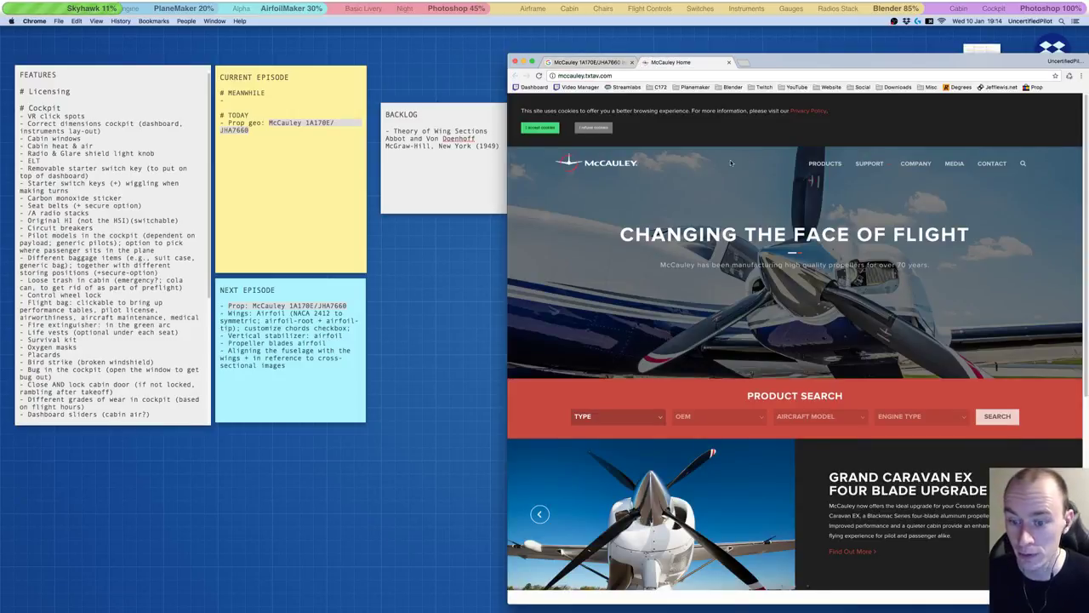
drag(815, 64, 734, 38)
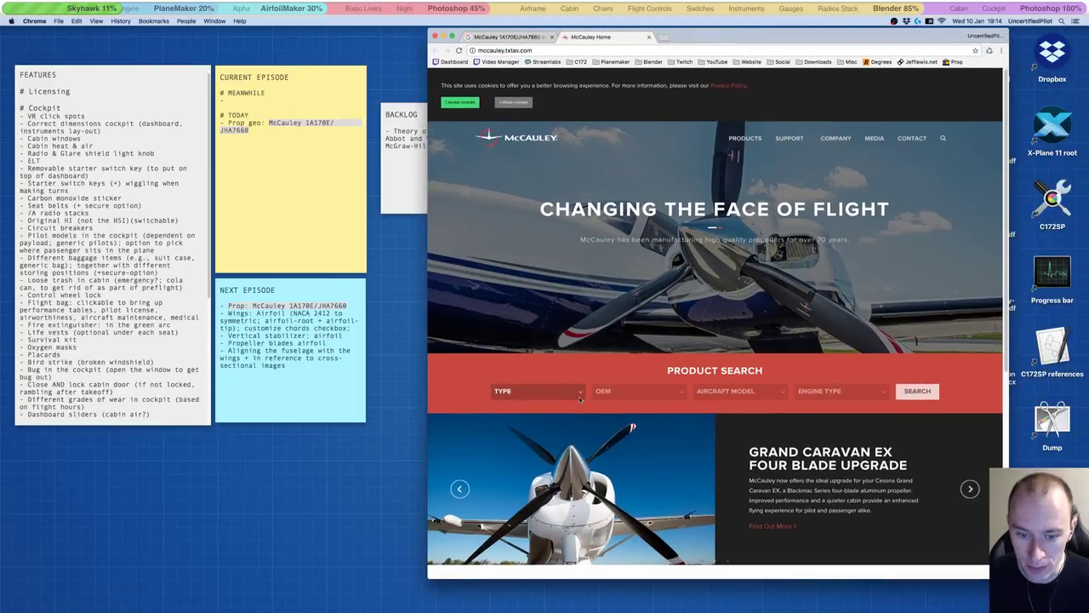
scroll(579, 399, down, 2)
scroll(579, 398, down, 1)
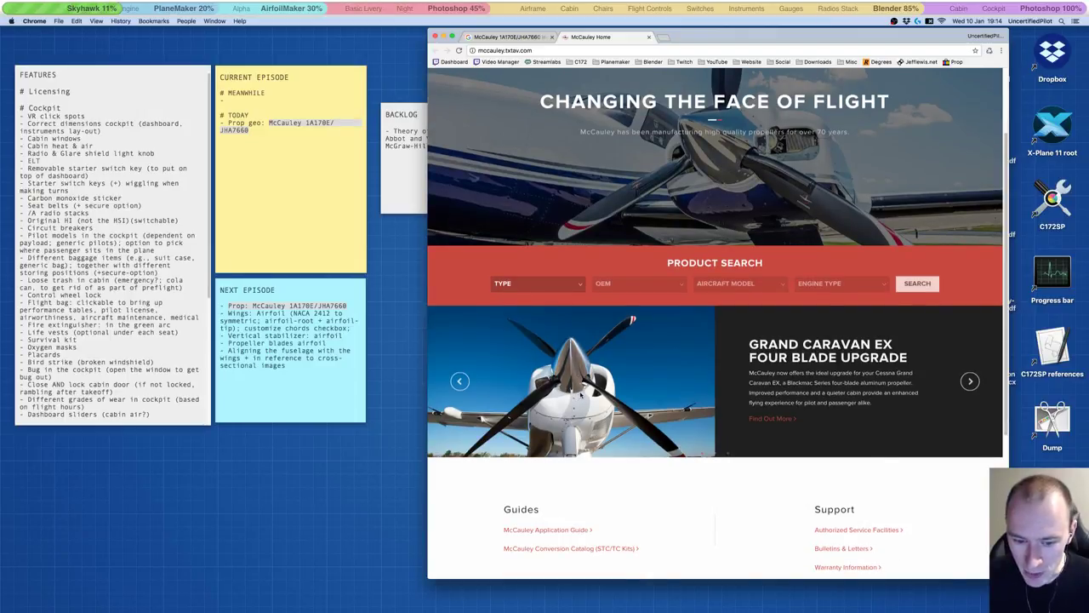
scroll(582, 398, down, 1)
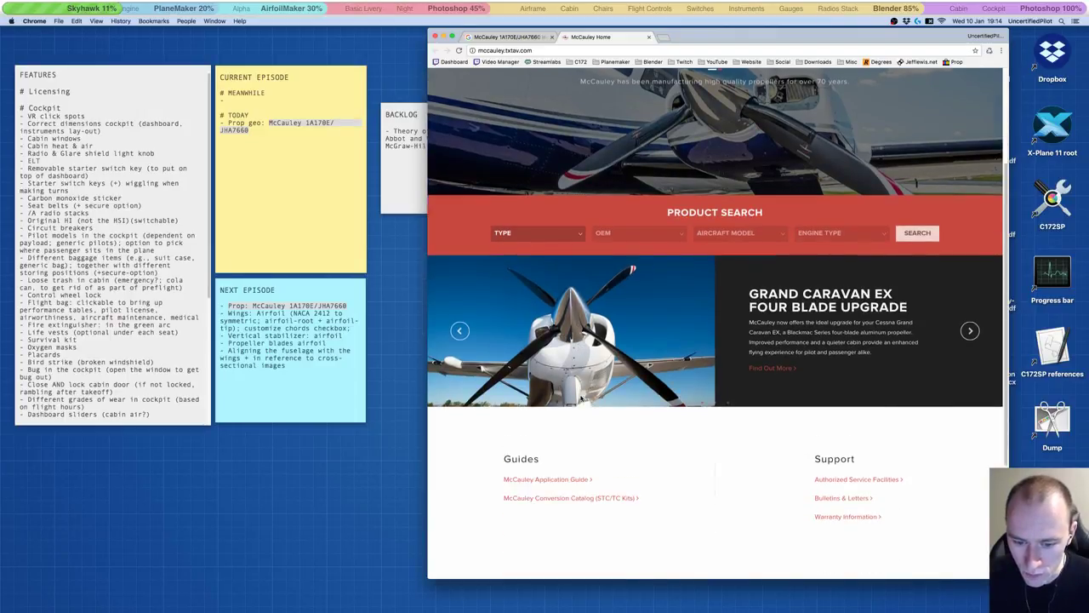
scroll(581, 398, up, 1)
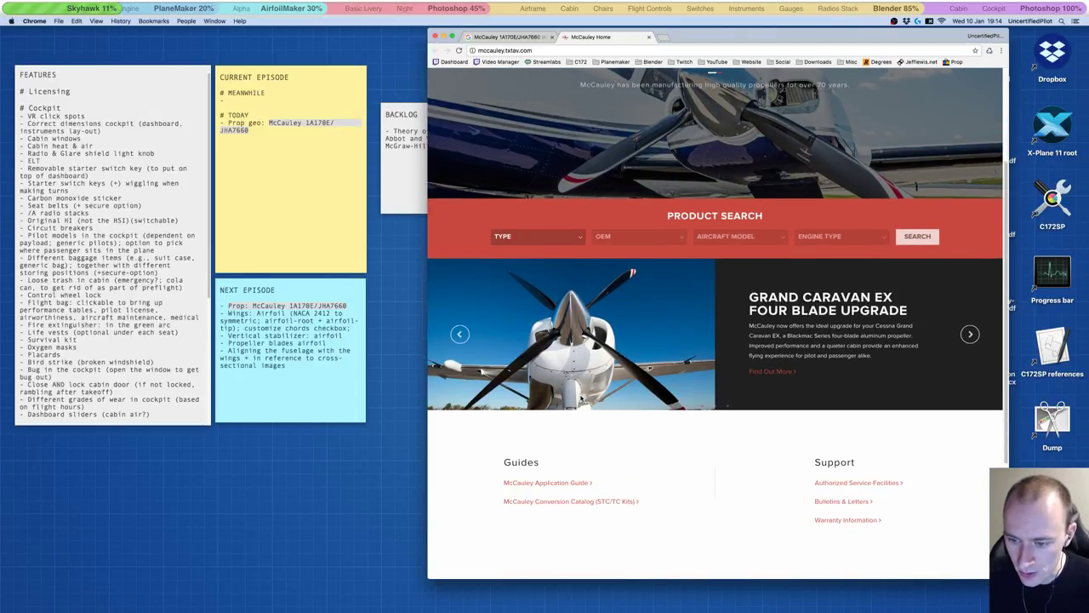
scroll(581, 398, up, 3)
Step: Search McCauley products for Fixed Pitch, Cessna, 172S Skyhawk SP propellers
click(514, 361)
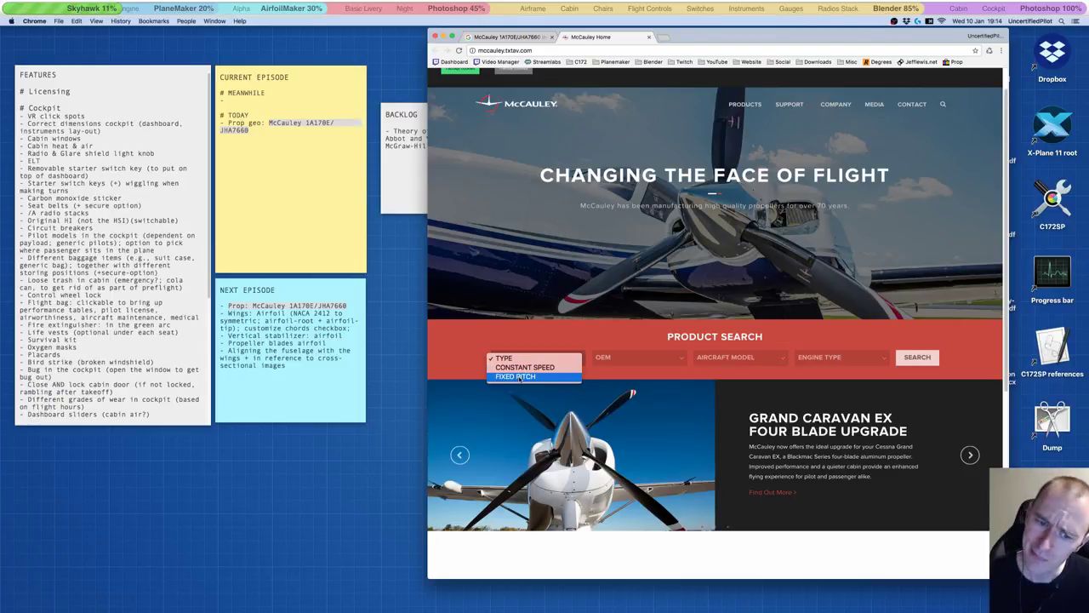
click(520, 377)
click(614, 358)
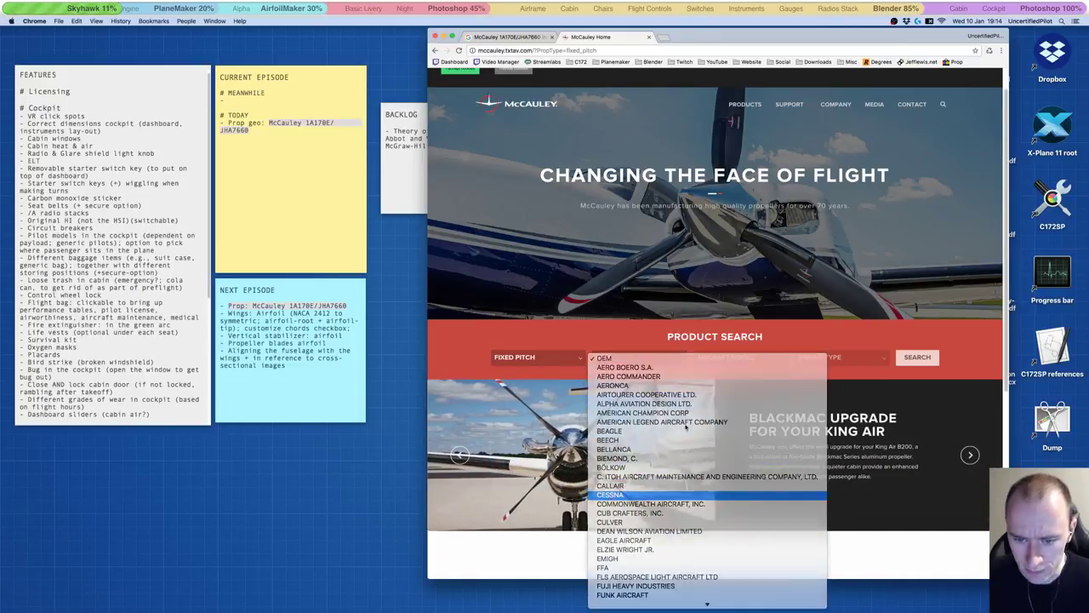
click(621, 494)
click(730, 358)
scroll(740, 562, down, 3)
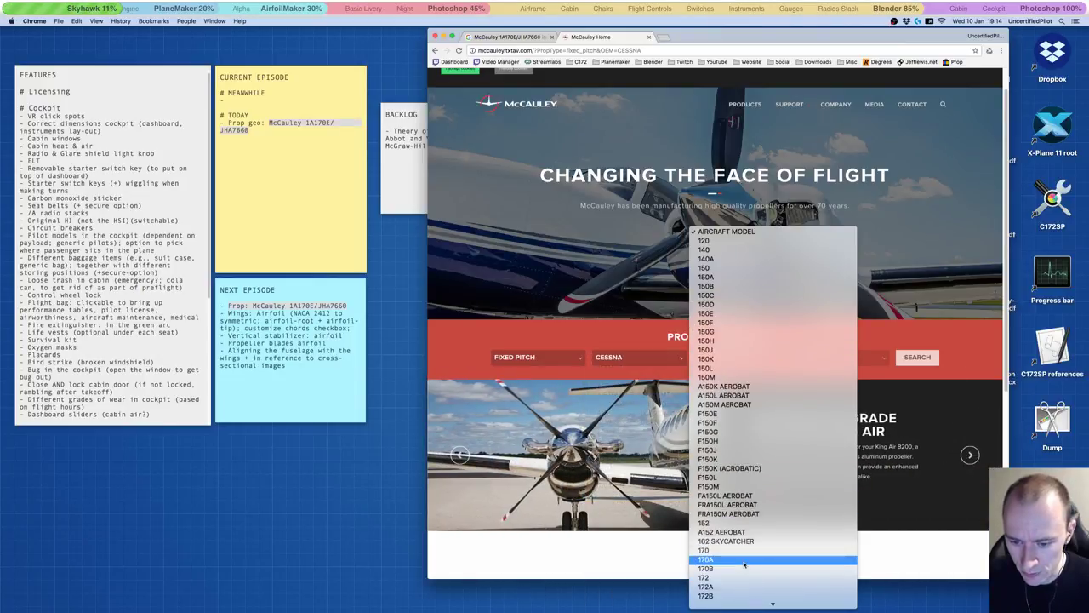
scroll(745, 561, down, 2)
scroll(744, 563, down, 3)
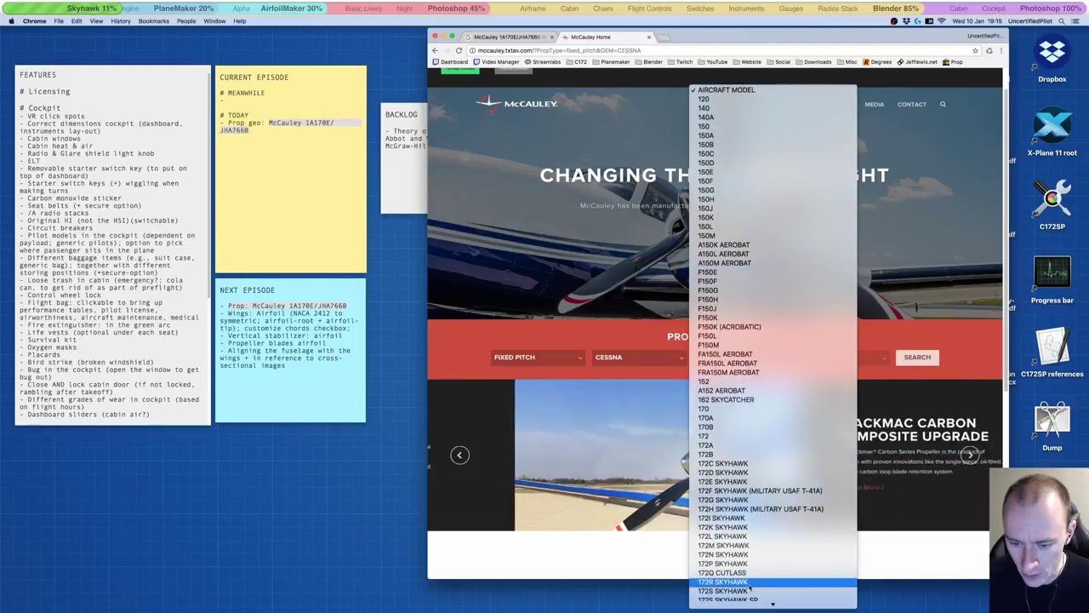
click(740, 547)
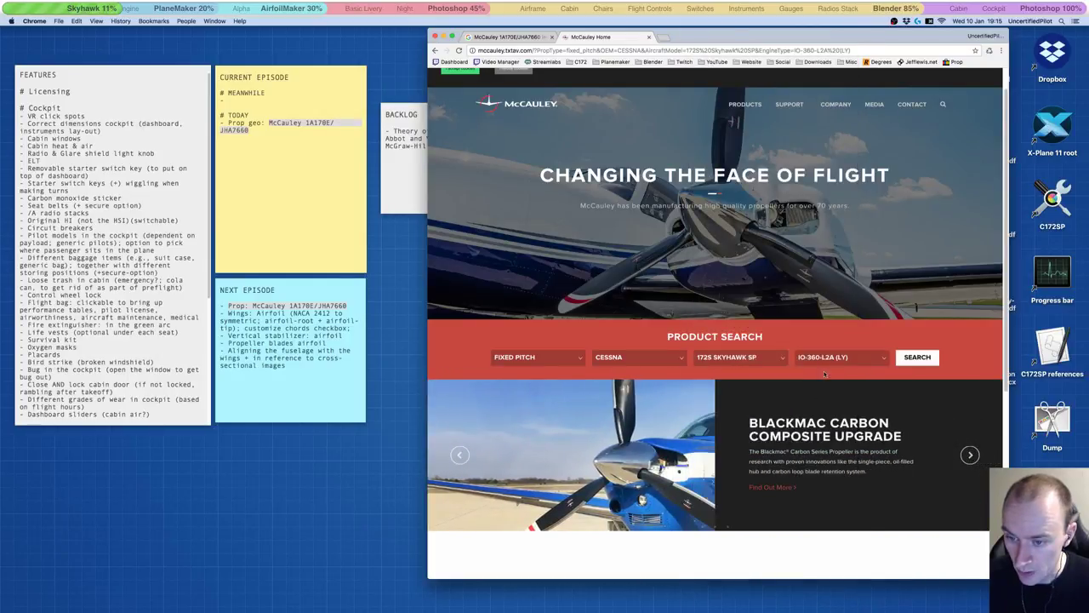
click(908, 358)
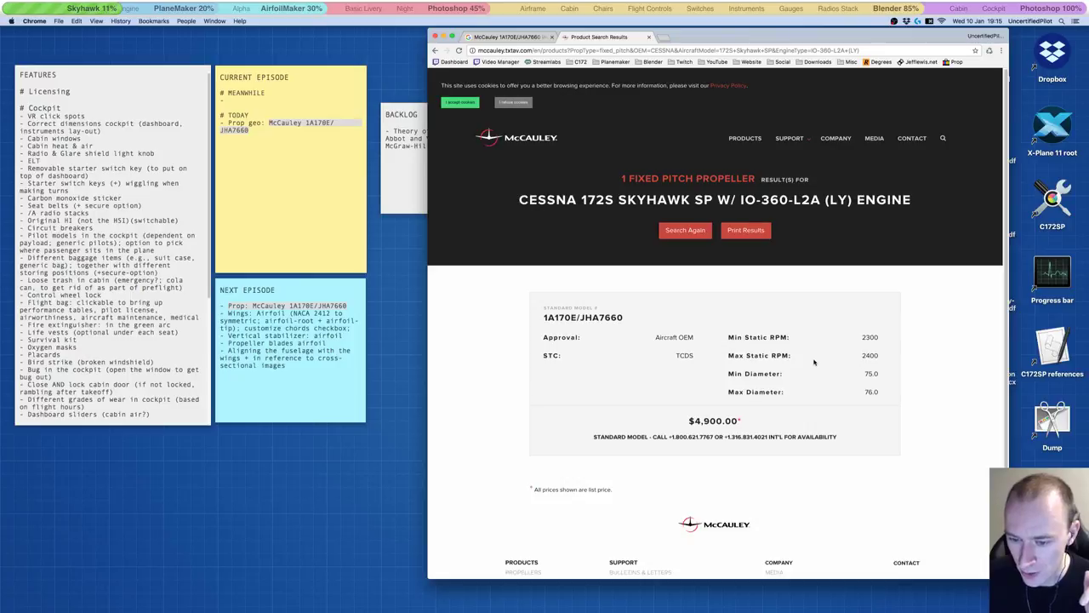
Step: Go to the McCauley Manuals page from the product search results
scroll(814, 362, down, 2)
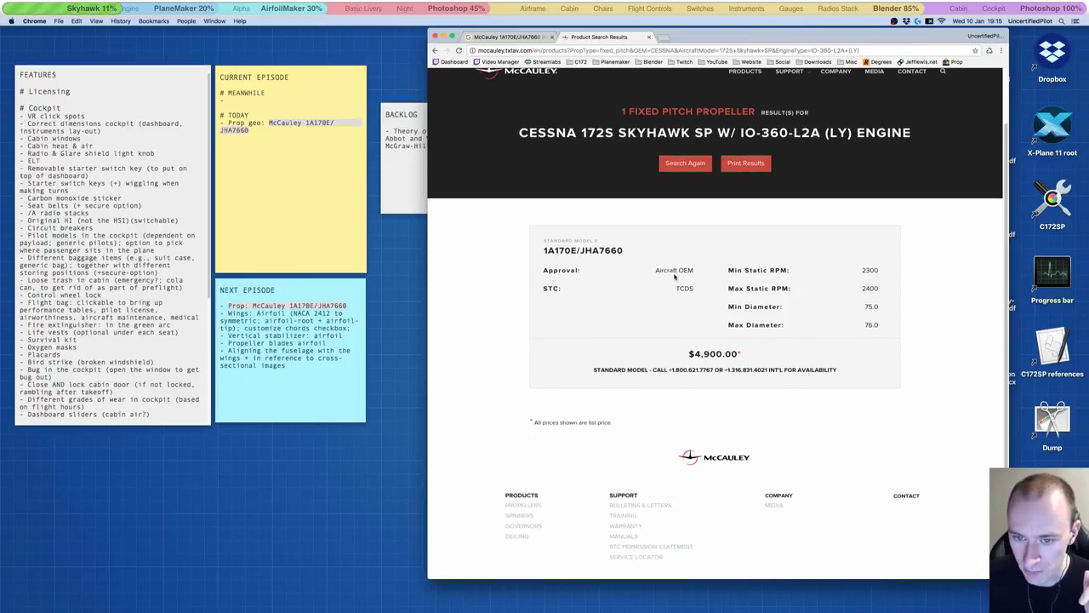
scroll(795, 414, down, 2)
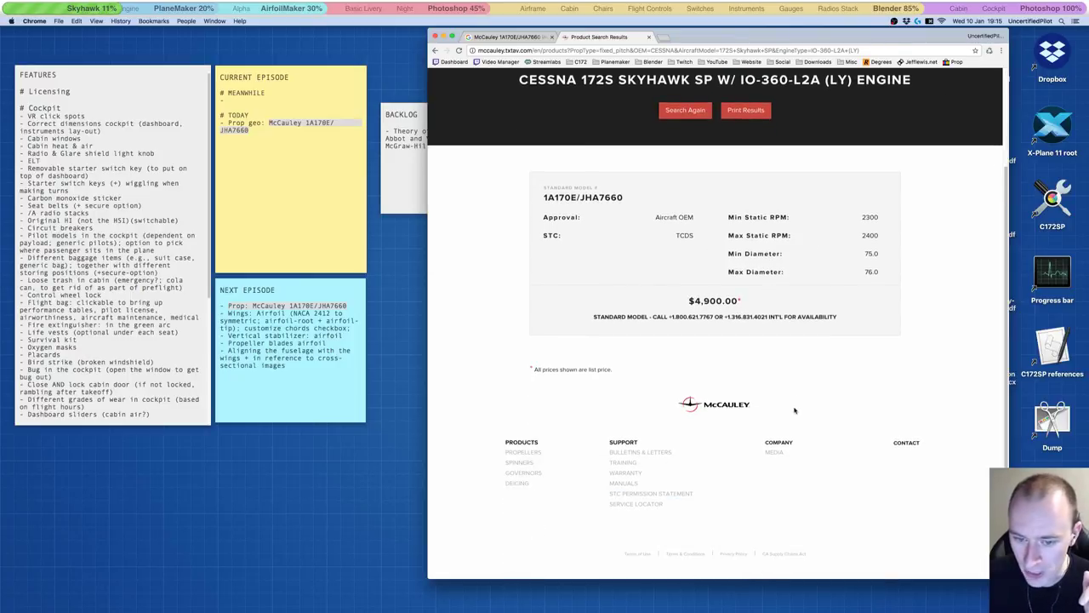
scroll(795, 412, up, 4)
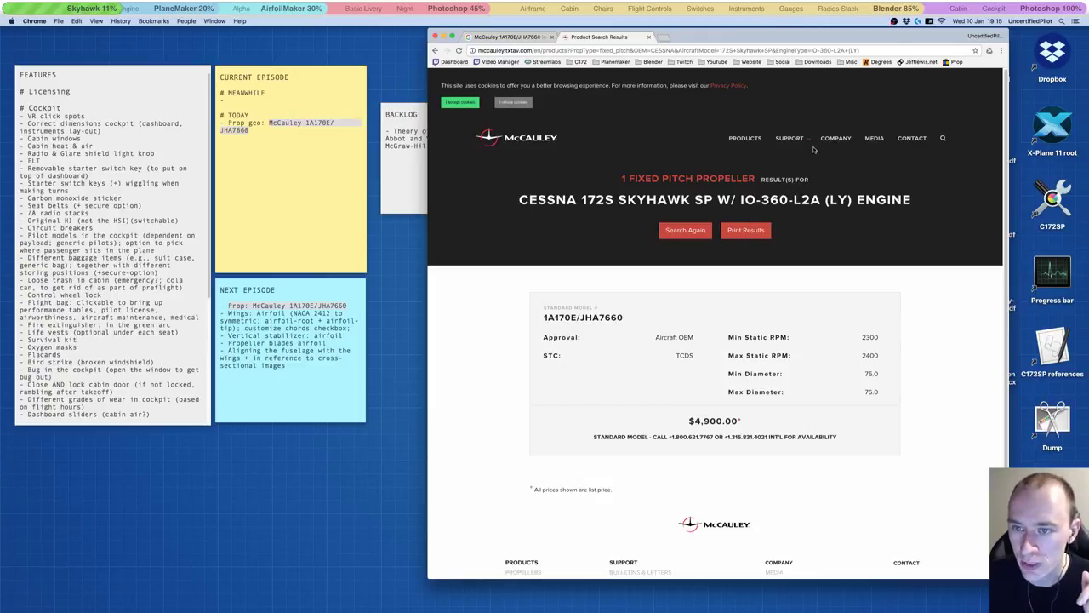
mouse_move(789, 138)
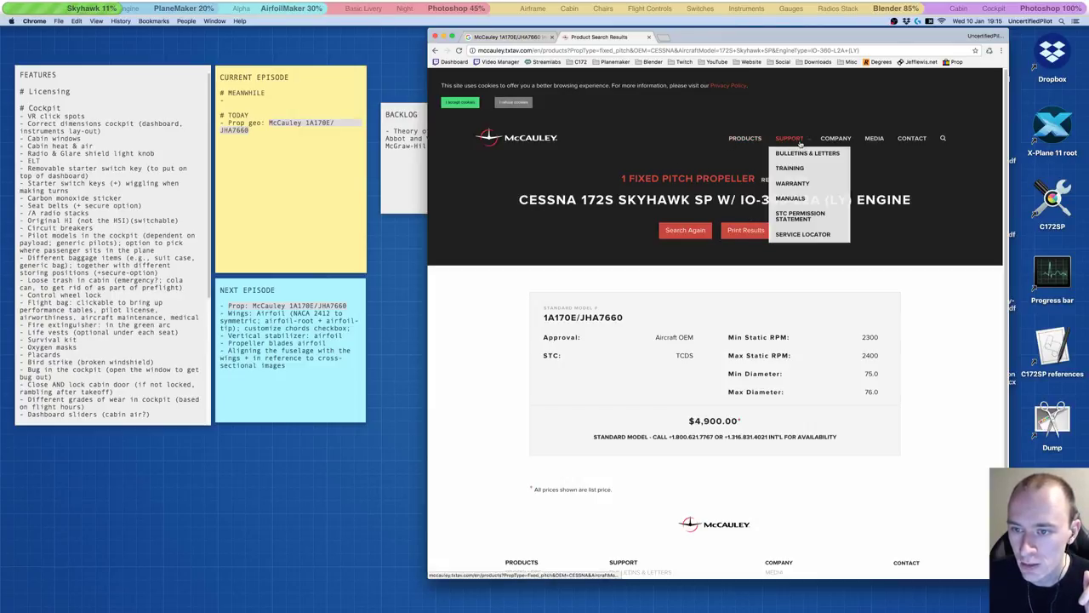
click(804, 199)
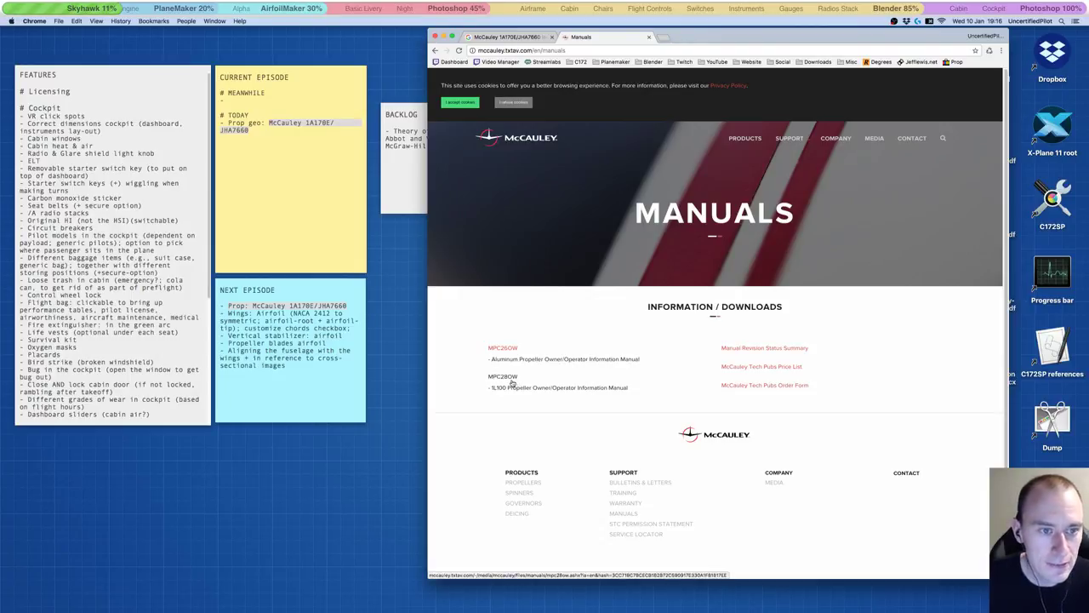
Step: Open the Manual Revision Status Summary PDF in a new tab, skim it, then close it
right_click(761, 349)
click(774, 350)
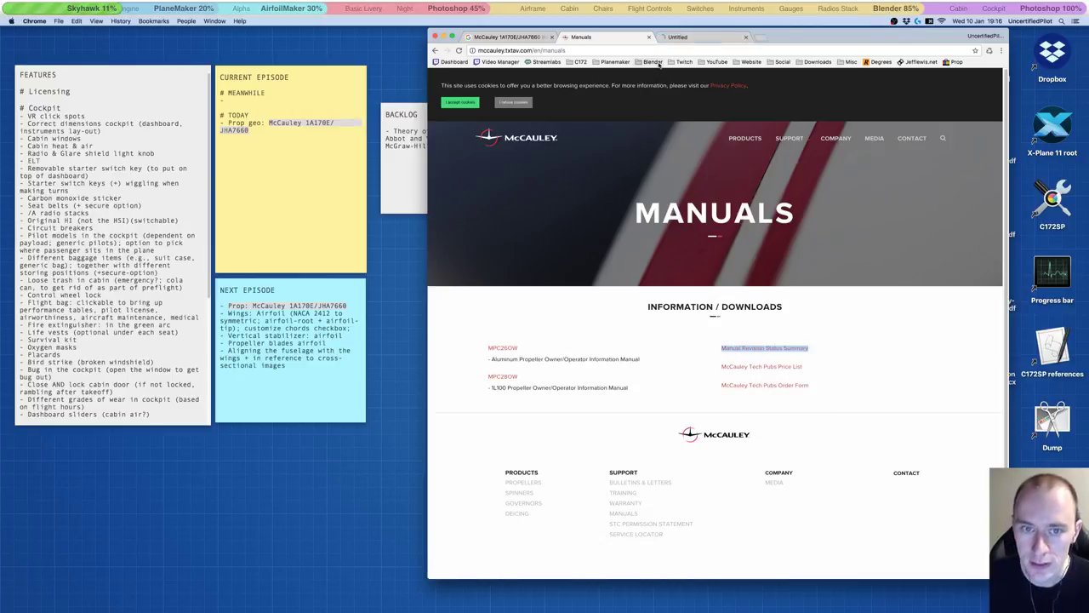
click(700, 38)
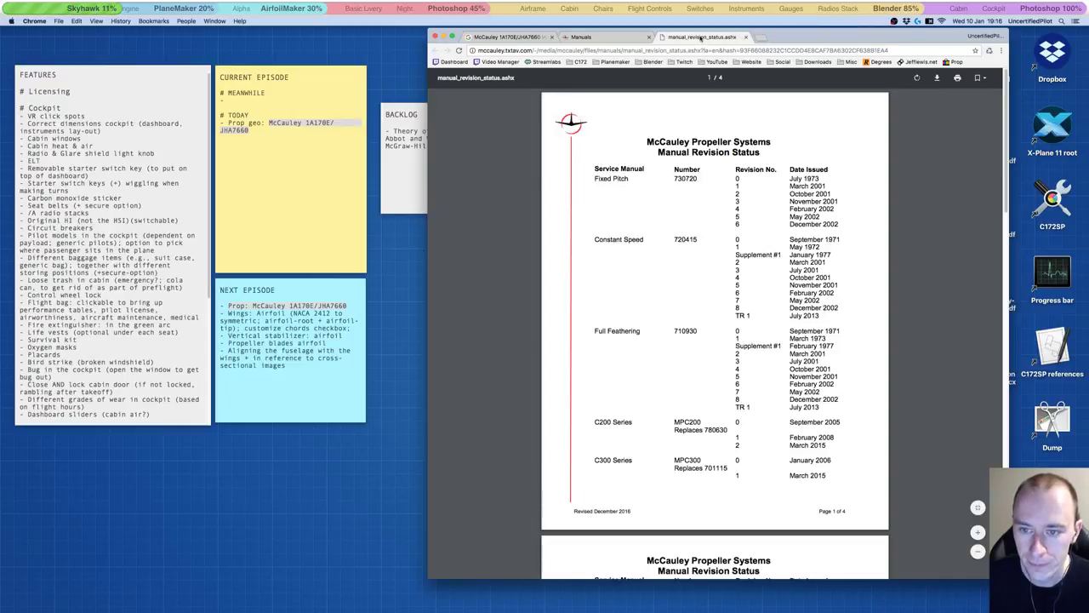
scroll(702, 269, down, 20)
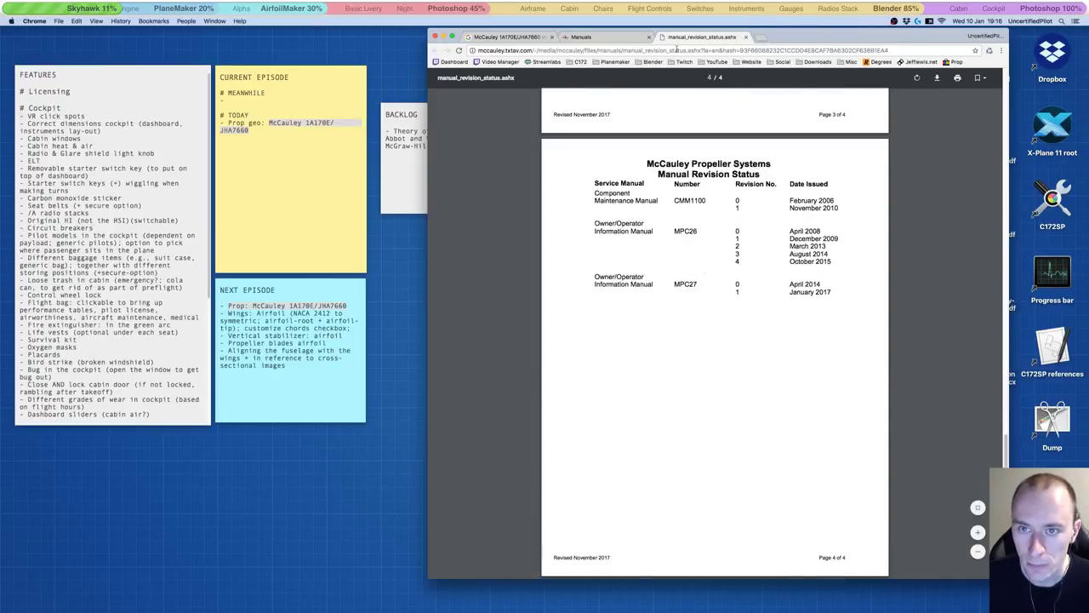
click(745, 37)
Step: Close the Manuals tab and rerun the Google search for 'McCauley 1A170E/JHA7660 incidence'
click(649, 37)
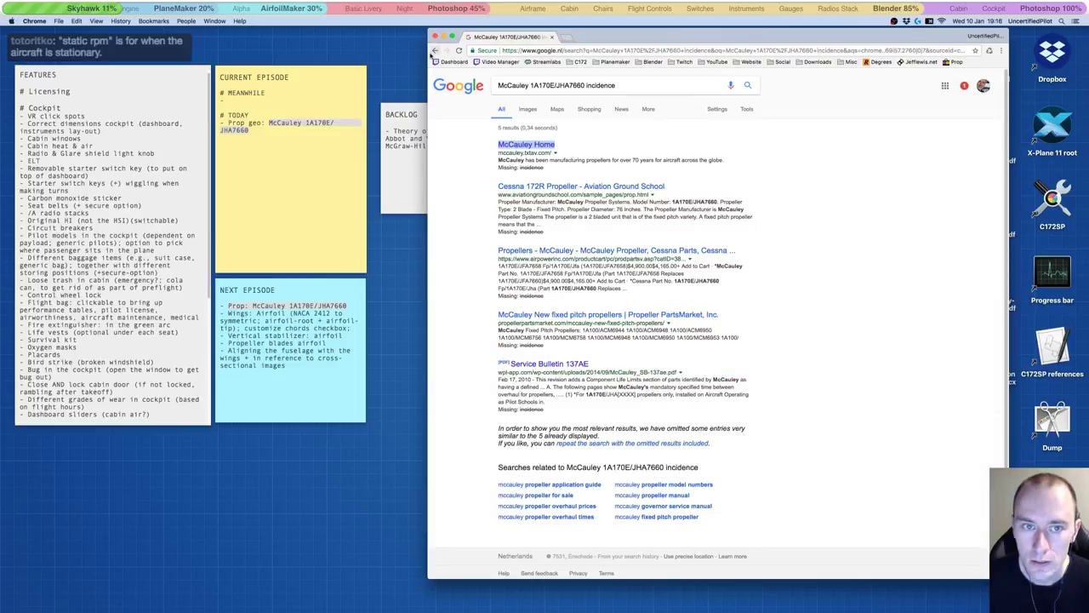
click(434, 51)
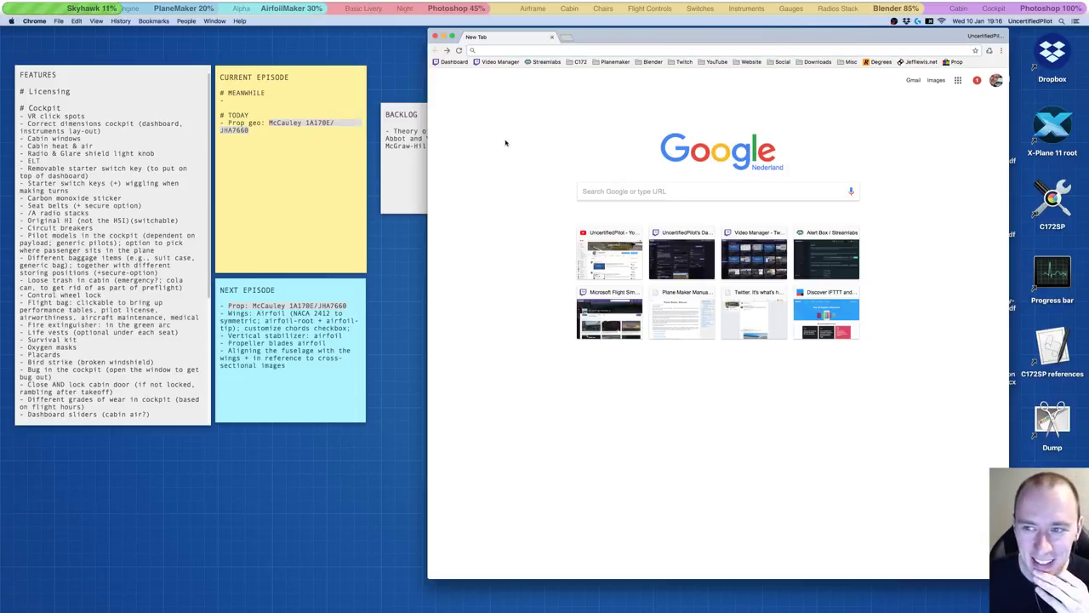
click(498, 51)
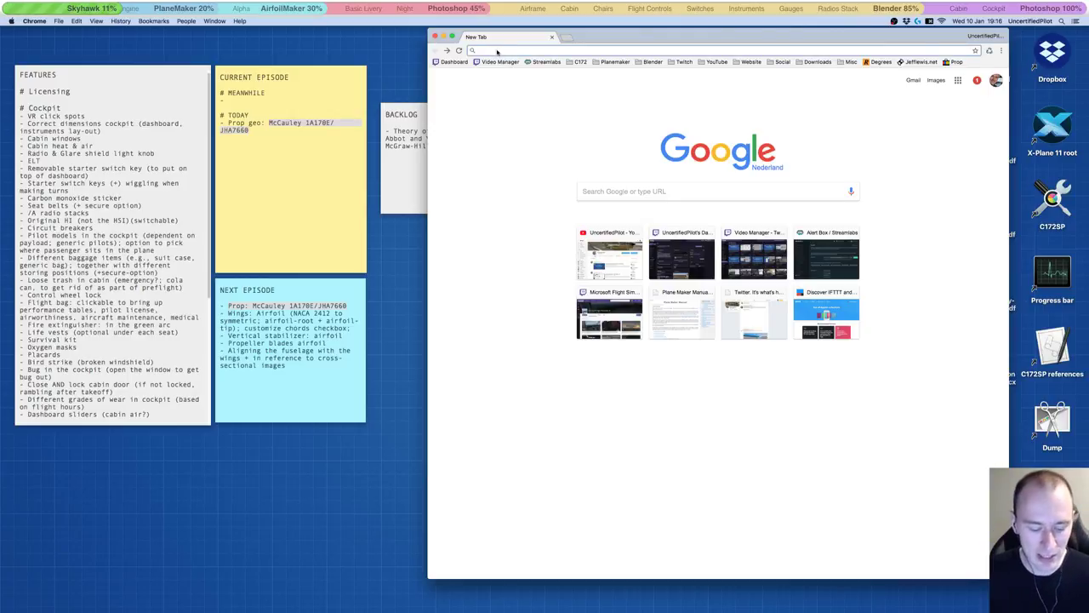
text(McCauley 1A170E/JHA7660)
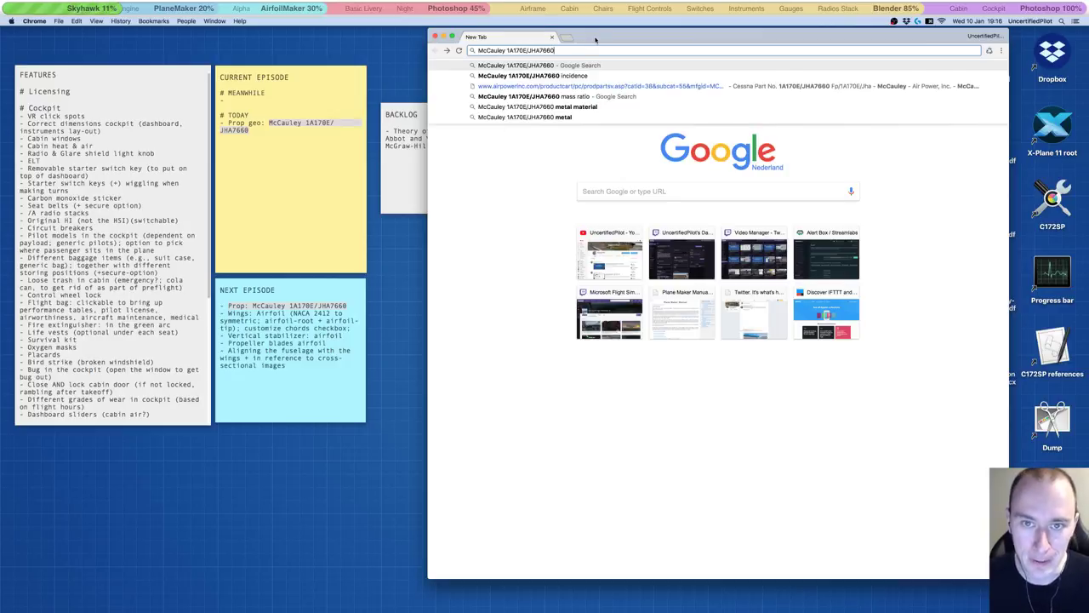
drag(595, 40, 596, 57)
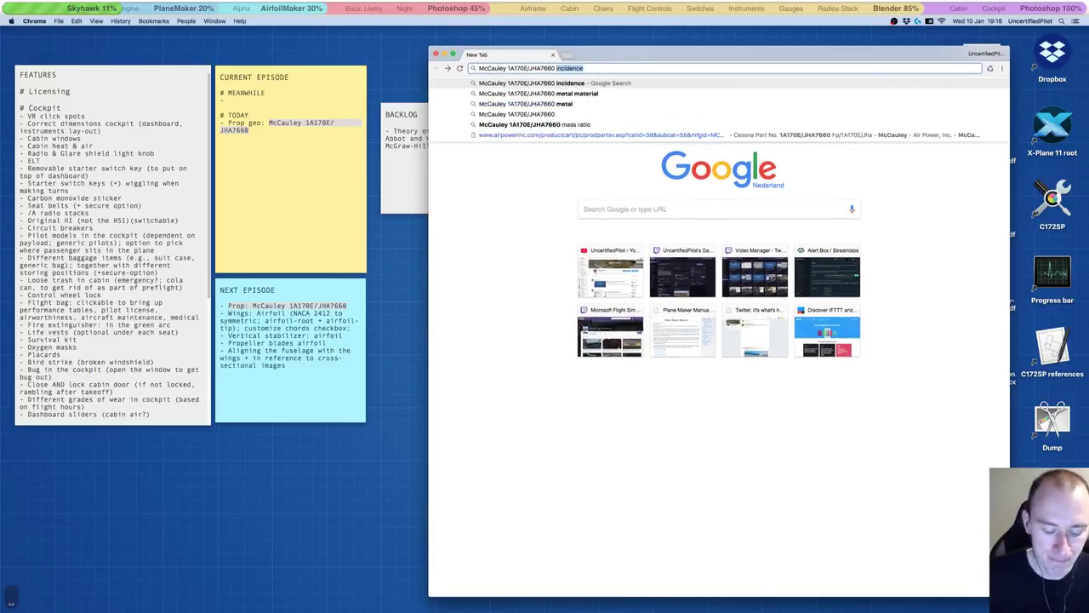
key(Return)
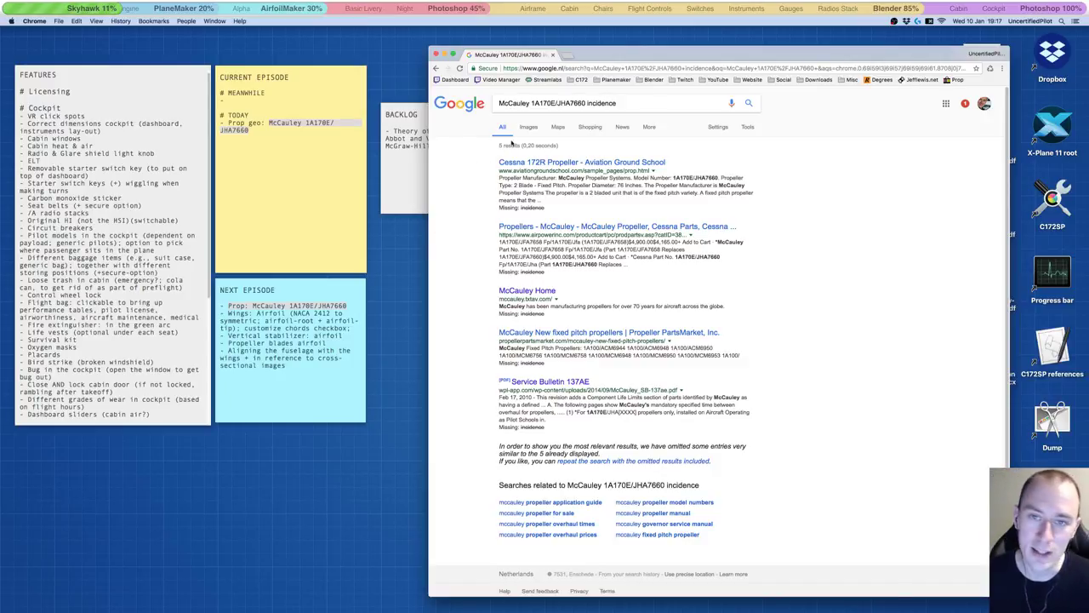
drag(711, 50, 723, 39)
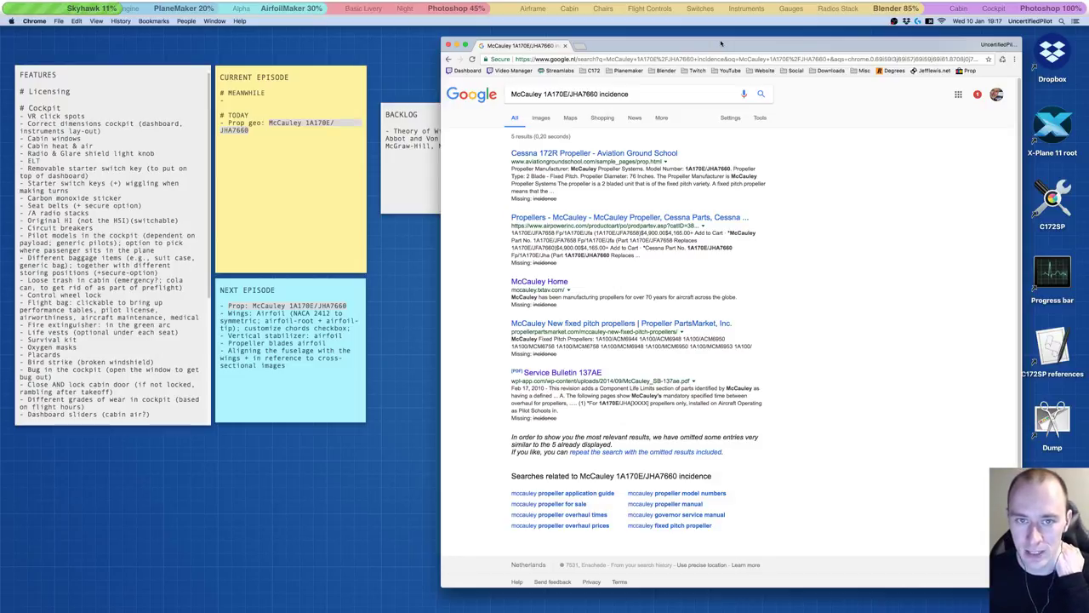
drag(718, 43, 659, 40)
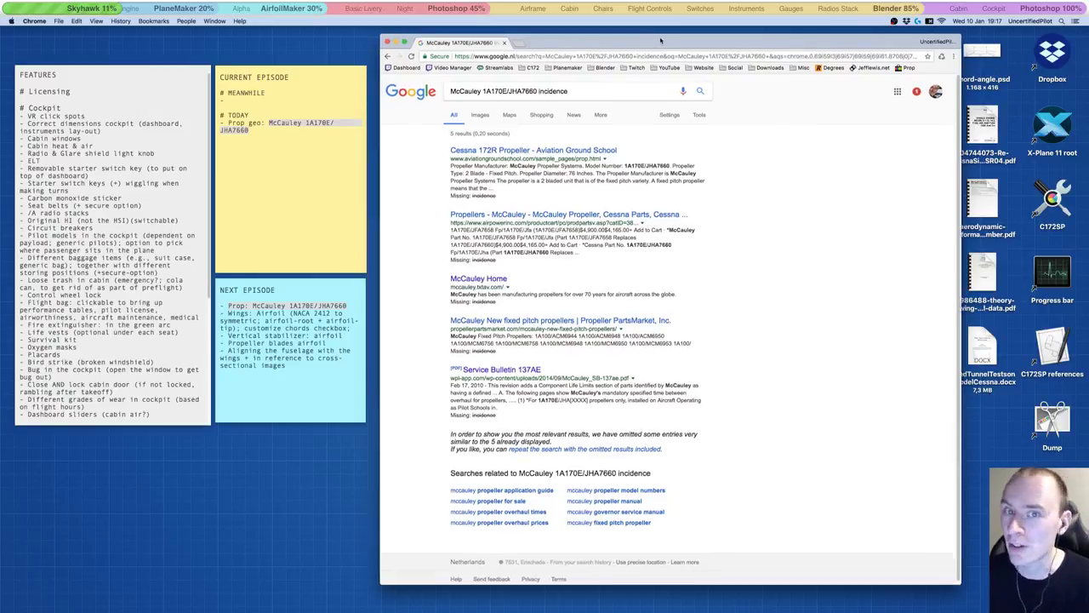
drag(659, 40, 718, 44)
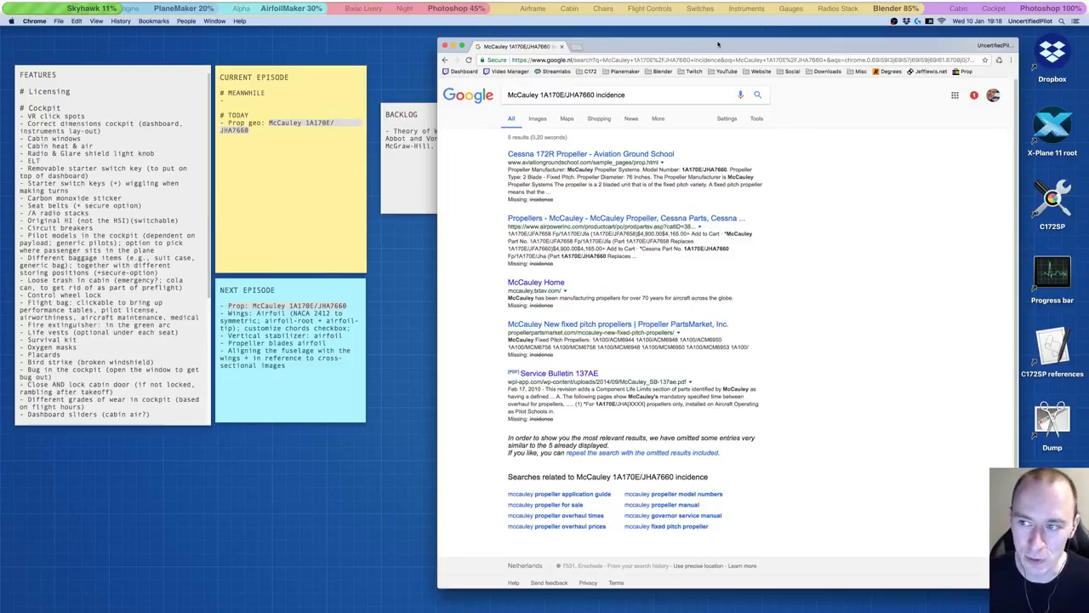
drag(718, 43, 715, 42)
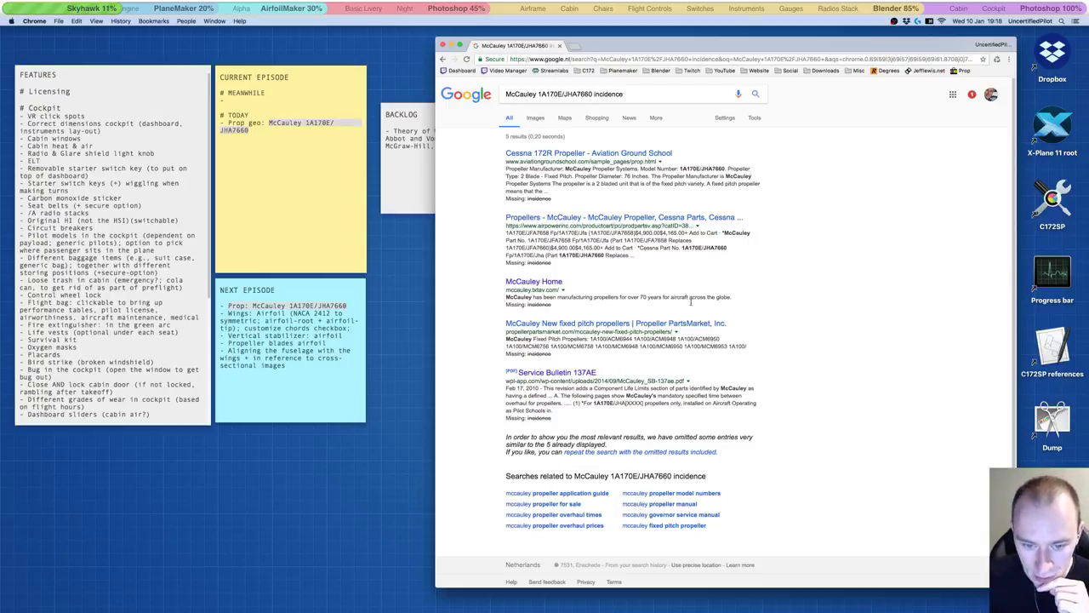
right_click(541, 378)
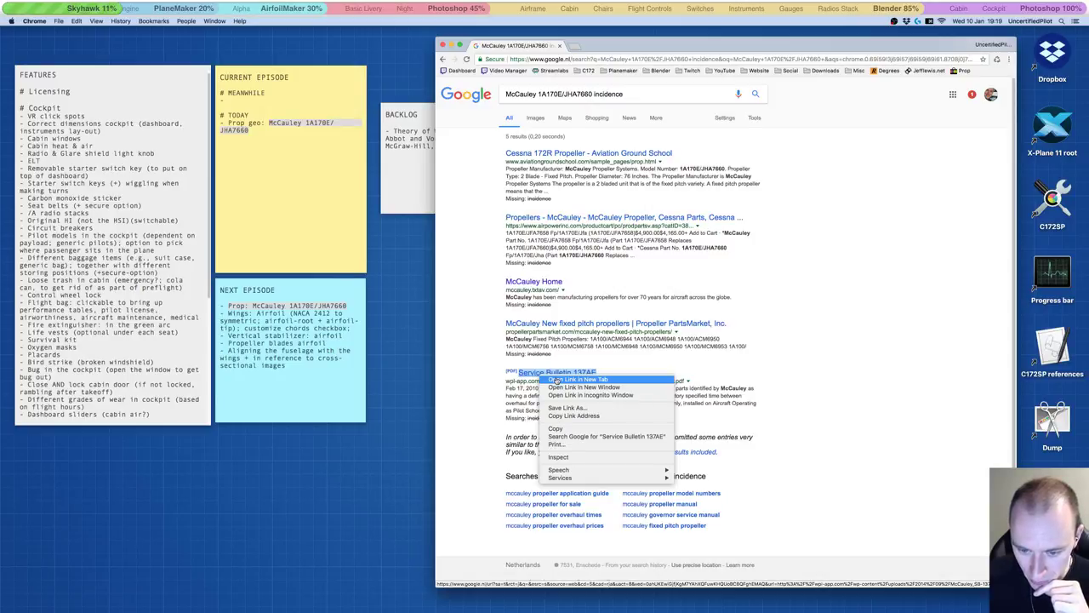
click(557, 381)
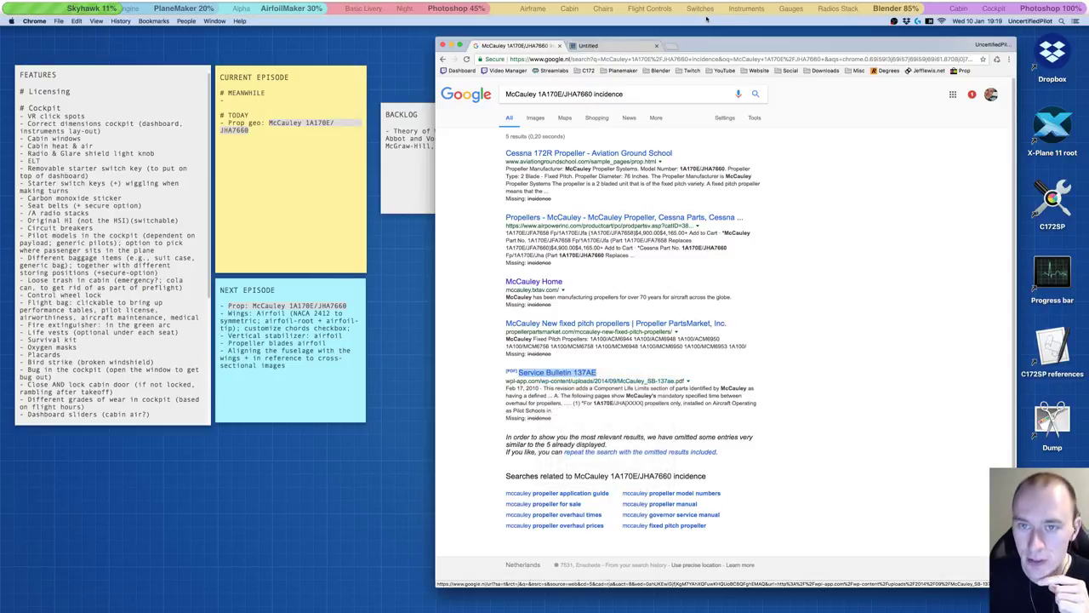
click(603, 46)
scroll(770, 316, down, 10)
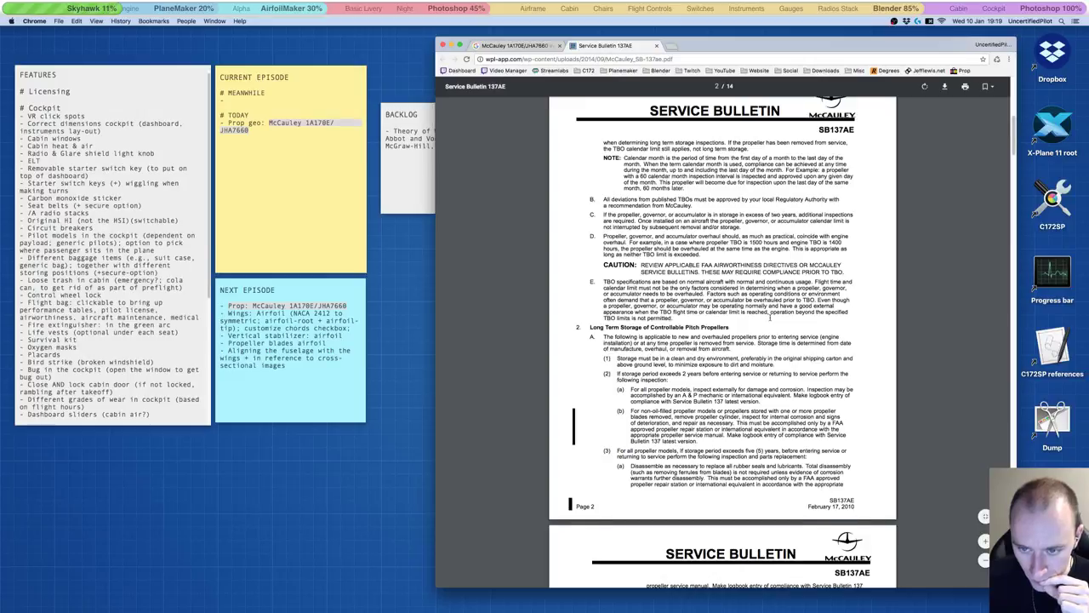
scroll(770, 317, down, 10)
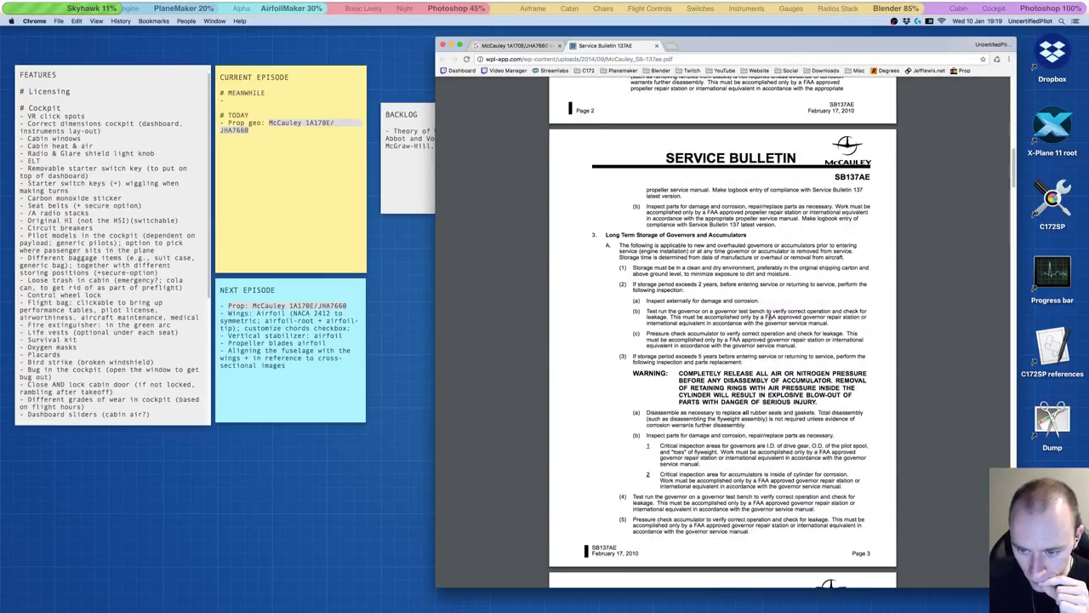
scroll(770, 317, down, 10)
scroll(770, 316, down, 2)
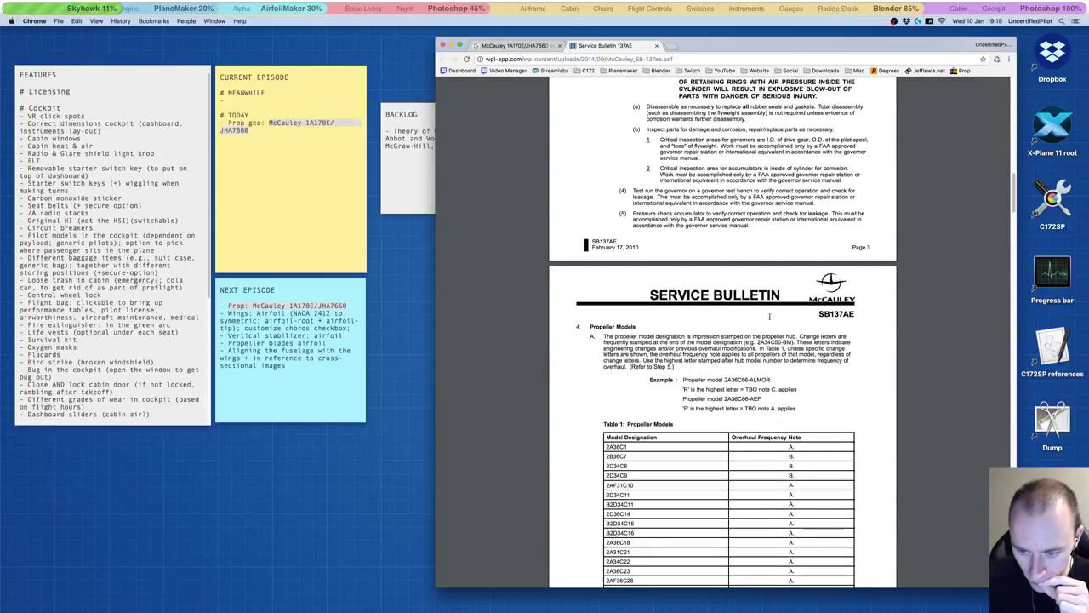
scroll(770, 317, down, 4)
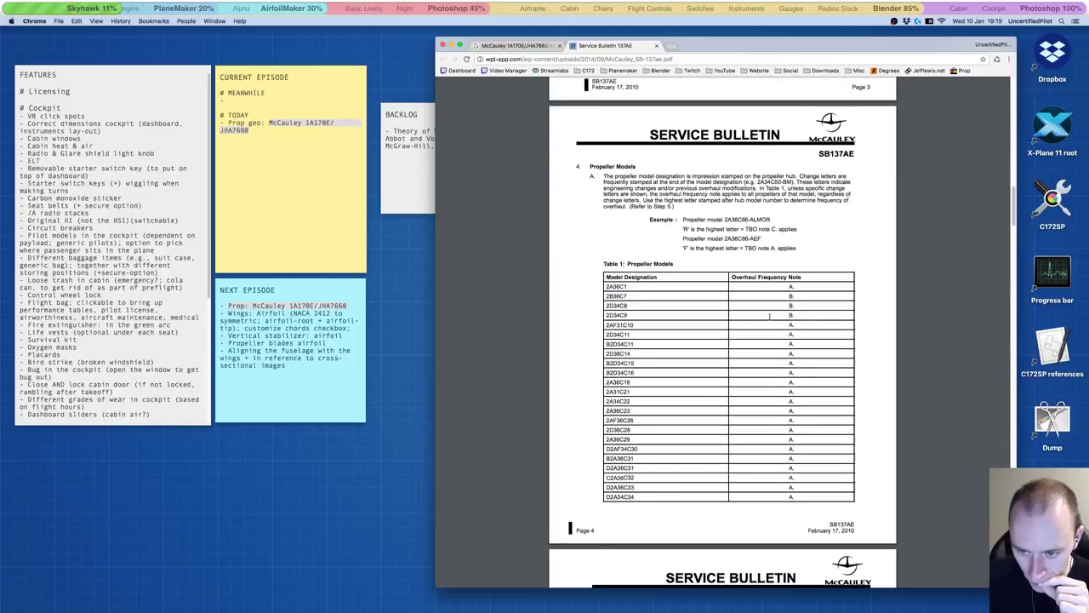
scroll(770, 316, down, 10)
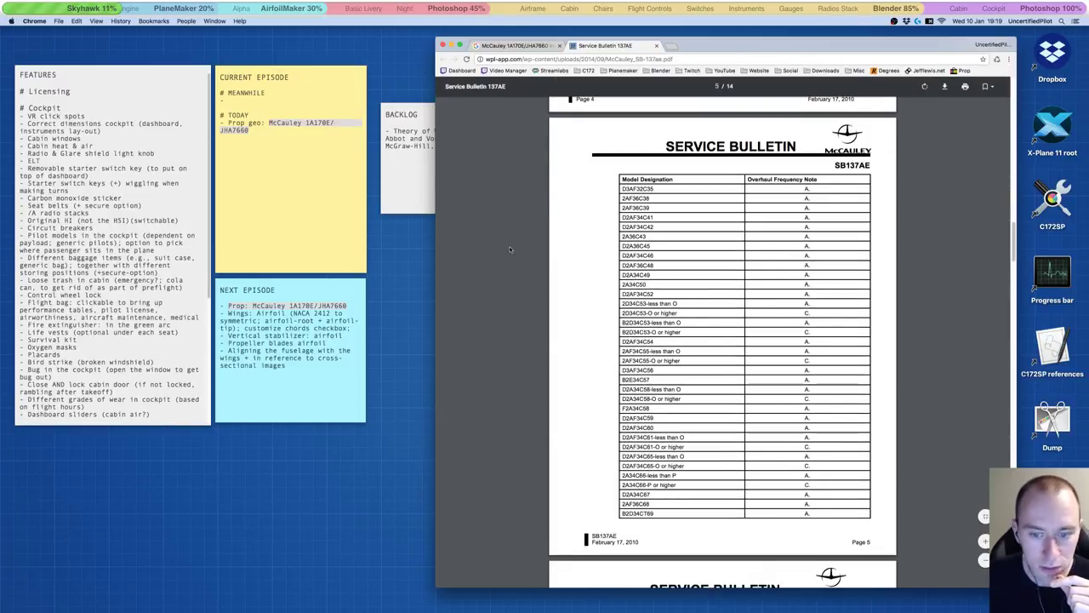
scroll(719, 319, down, 20)
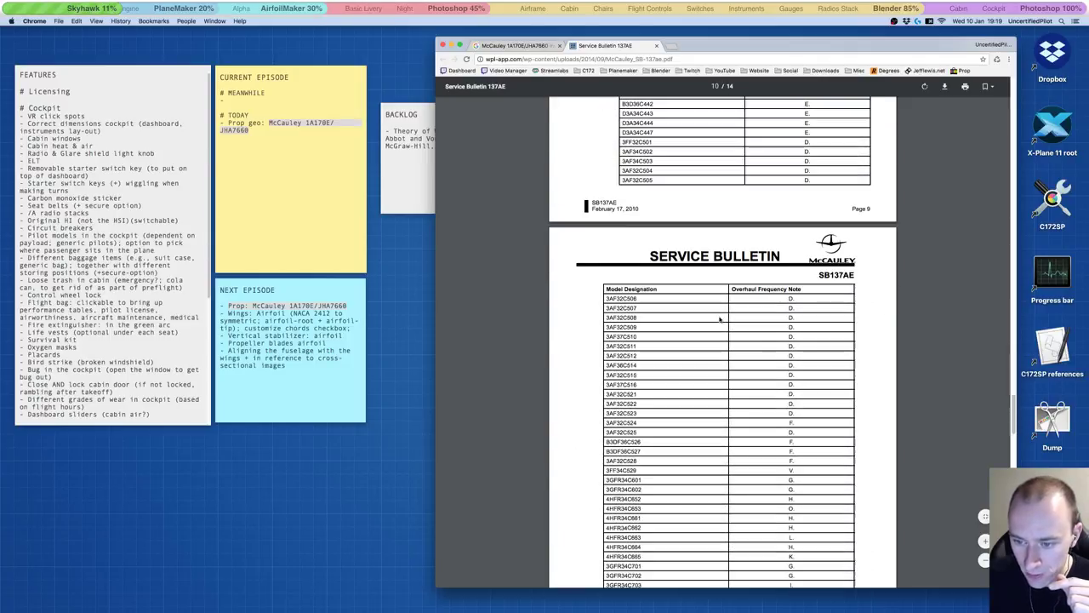
scroll(719, 319, down, 20)
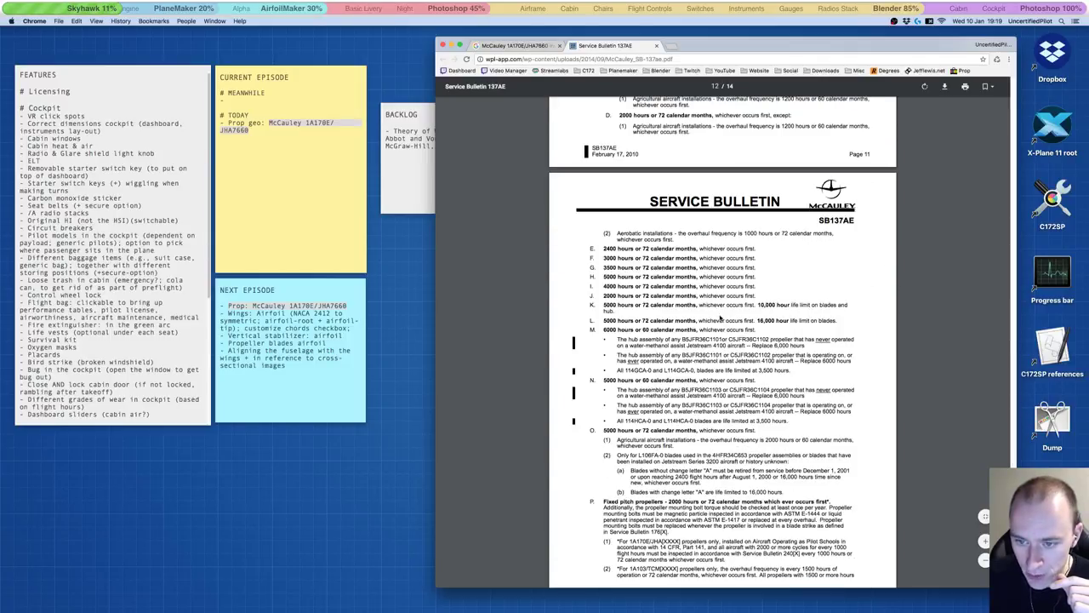
scroll(721, 318, down, 5)
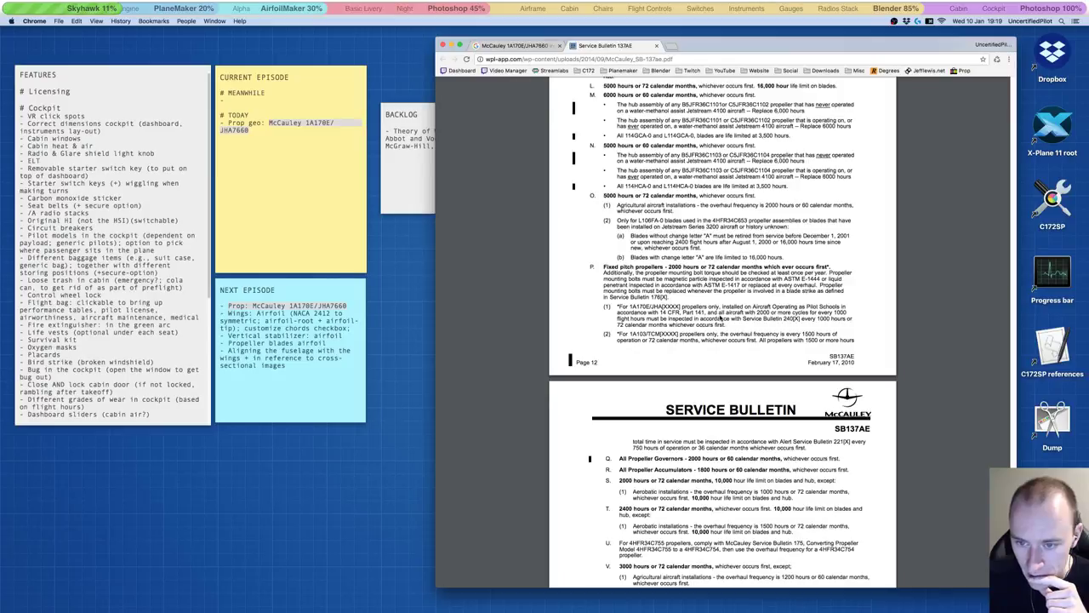
scroll(721, 318, down, 6)
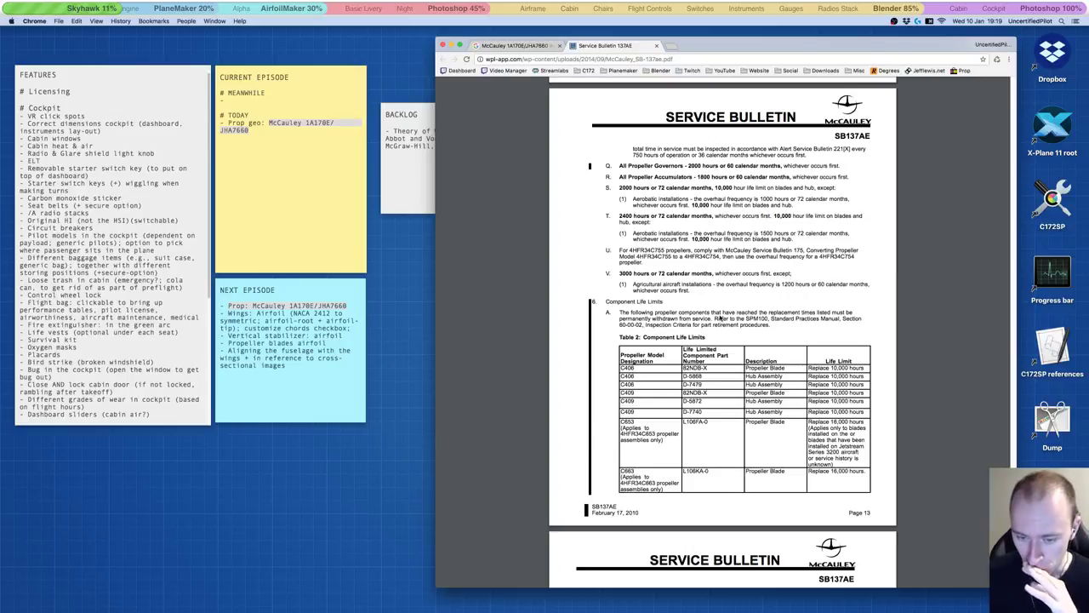
scroll(719, 304, down, 10)
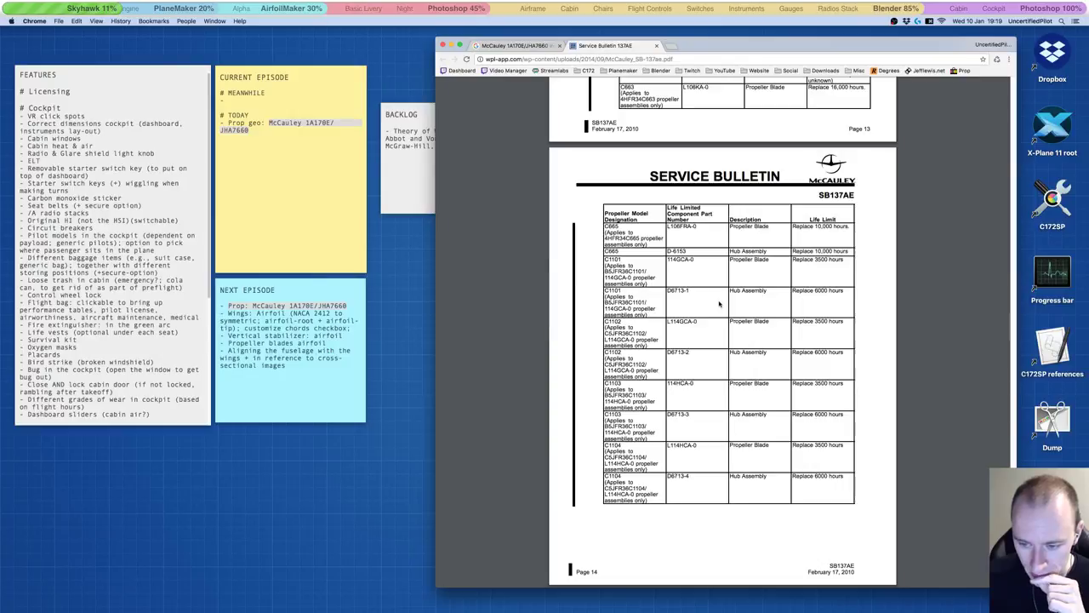
scroll(718, 302, up, 8)
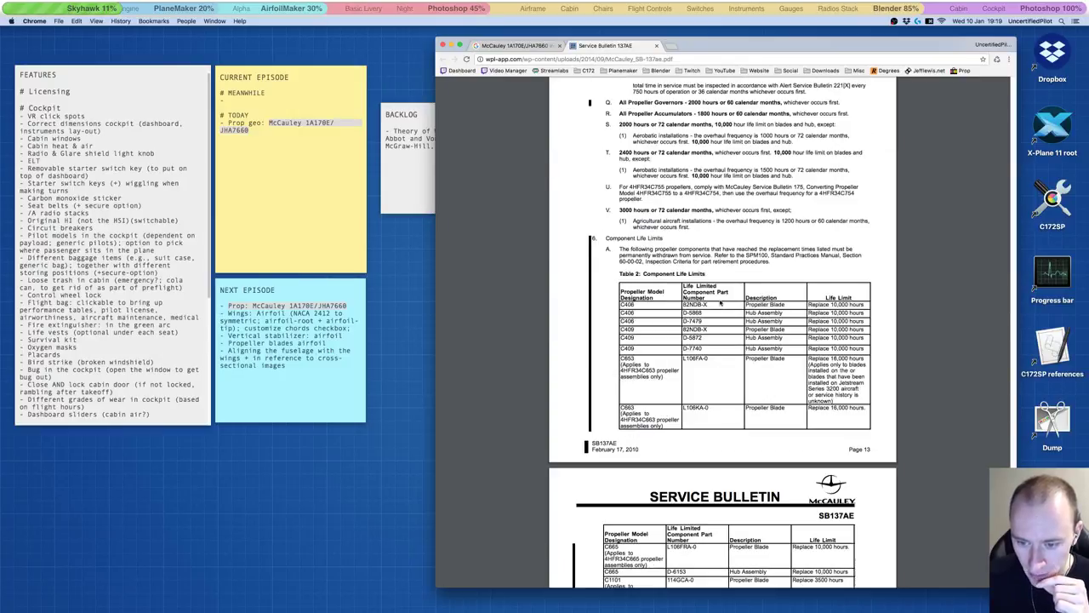
scroll(720, 304, up, 20)
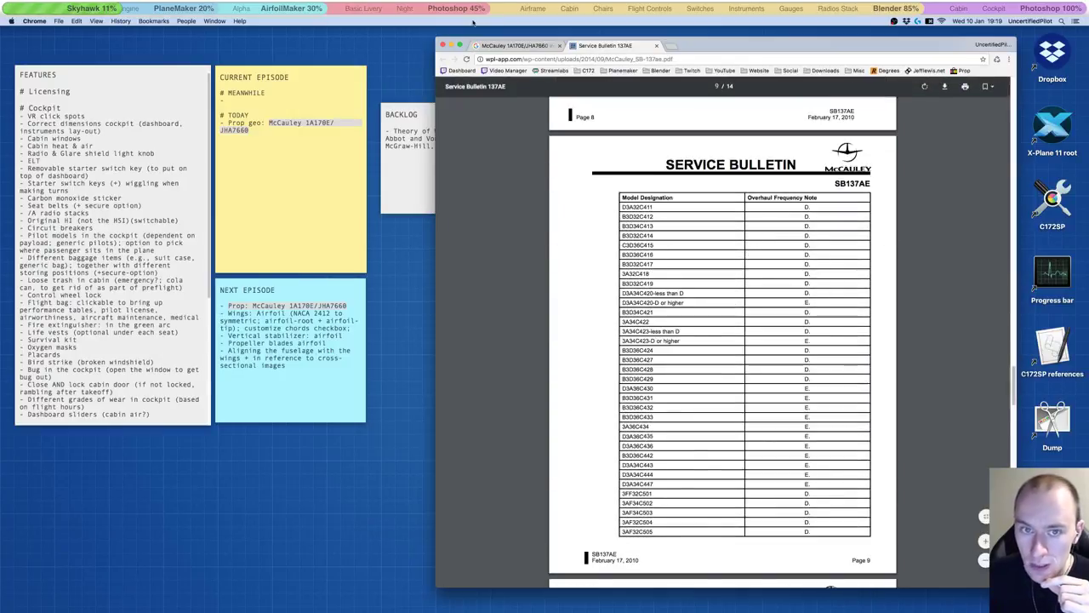
Step: Close the service bulletin and open McCauley's Manual Revision Status PDF in a new tab
click(656, 45)
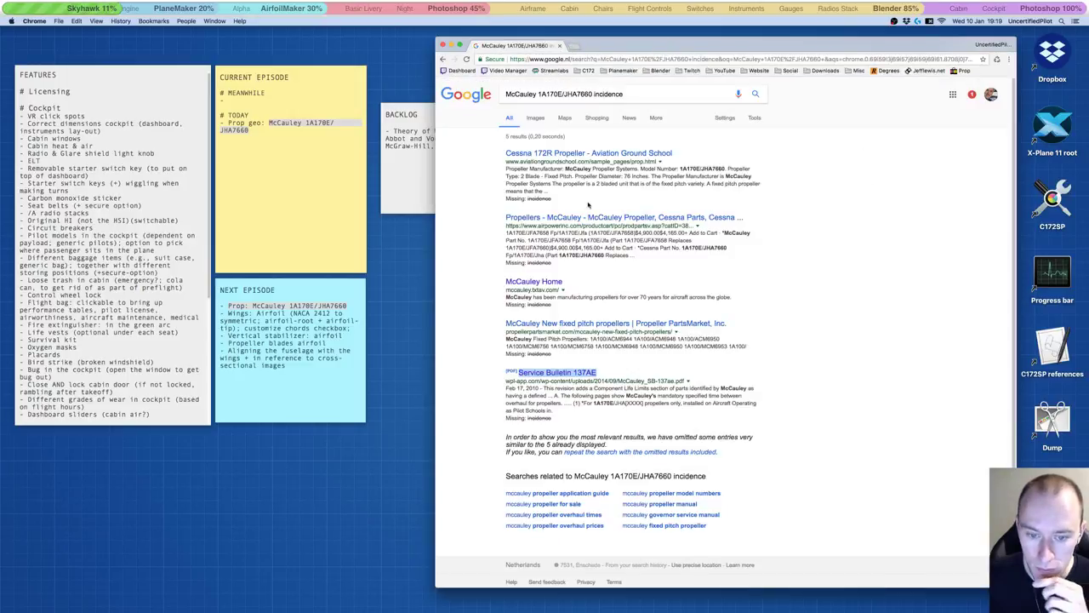
click(672, 503)
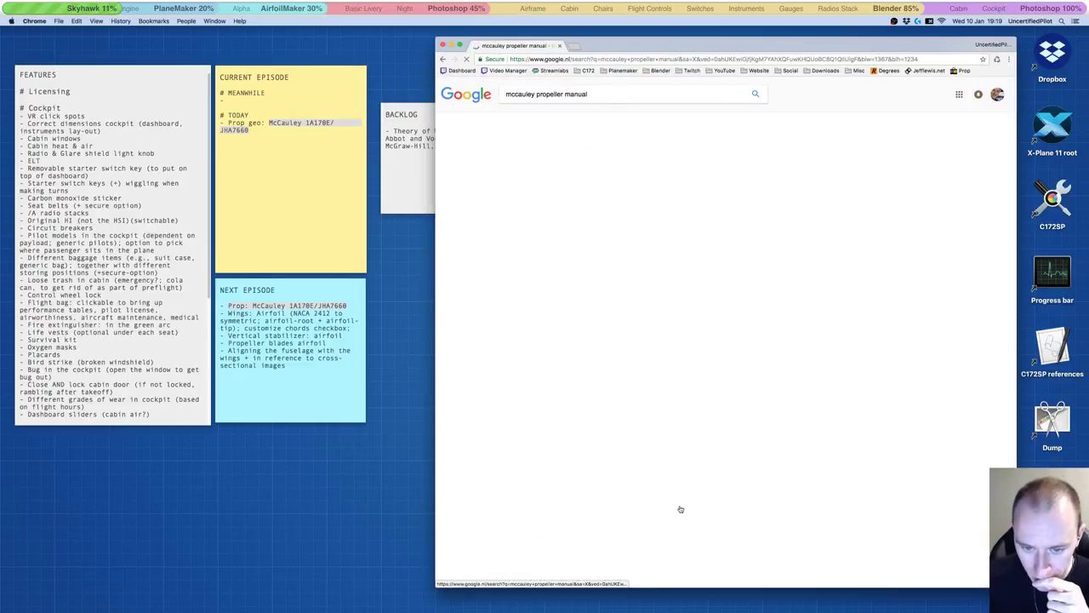
right_click(602, 155)
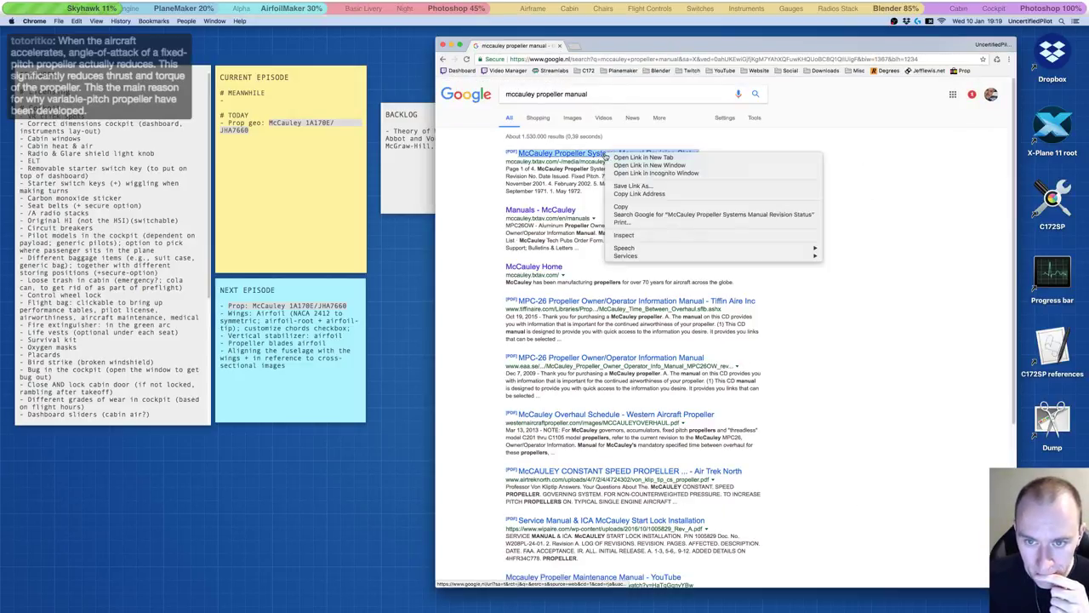
key(Escape)
right_click(651, 154)
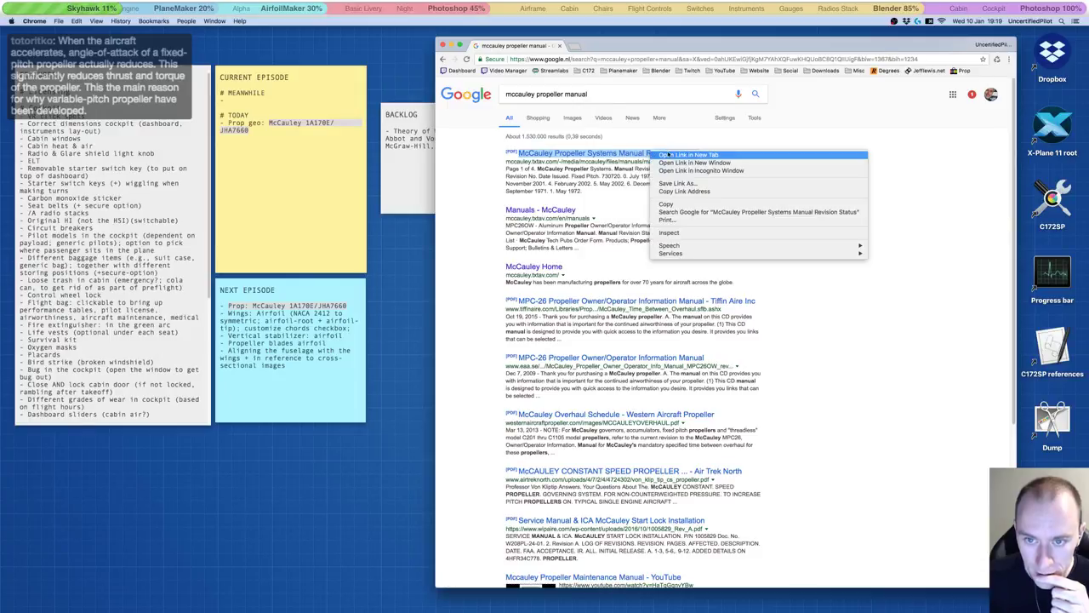
click(672, 162)
click(600, 45)
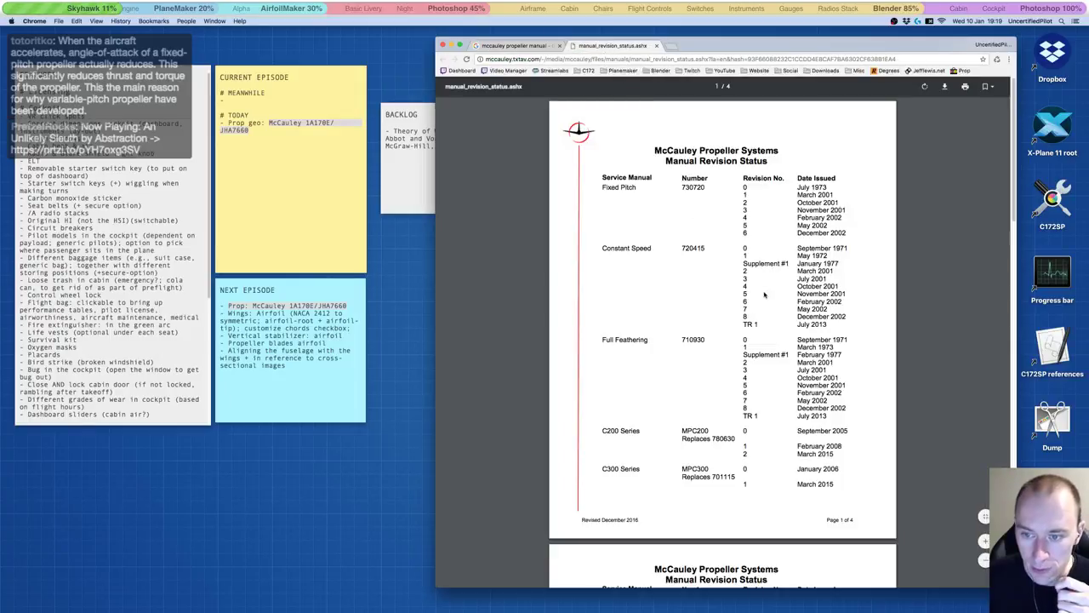
scroll(765, 297, down, 5)
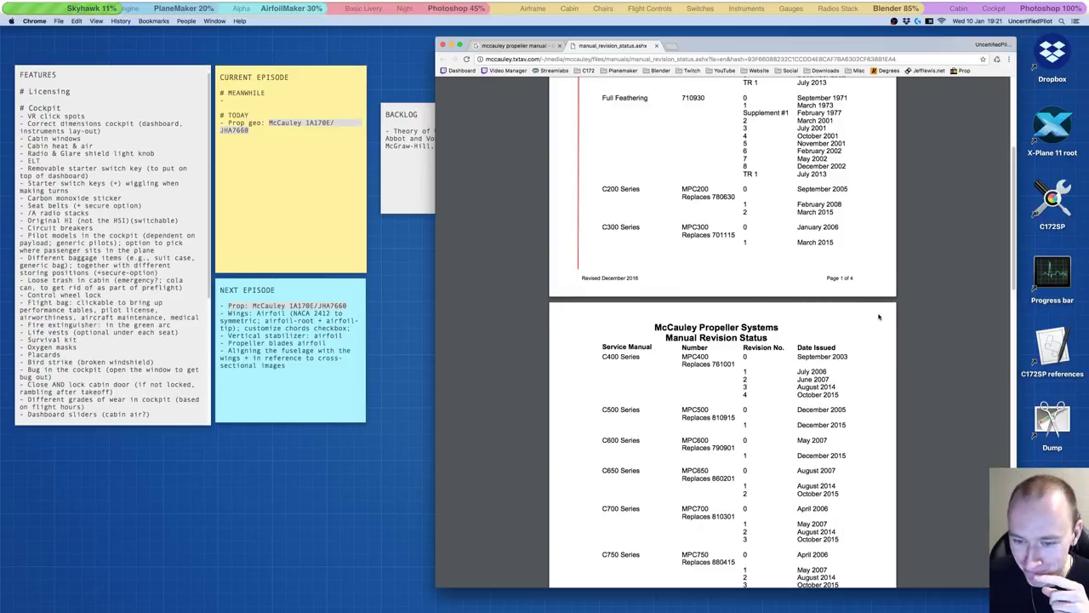
scroll(868, 314, down, 10)
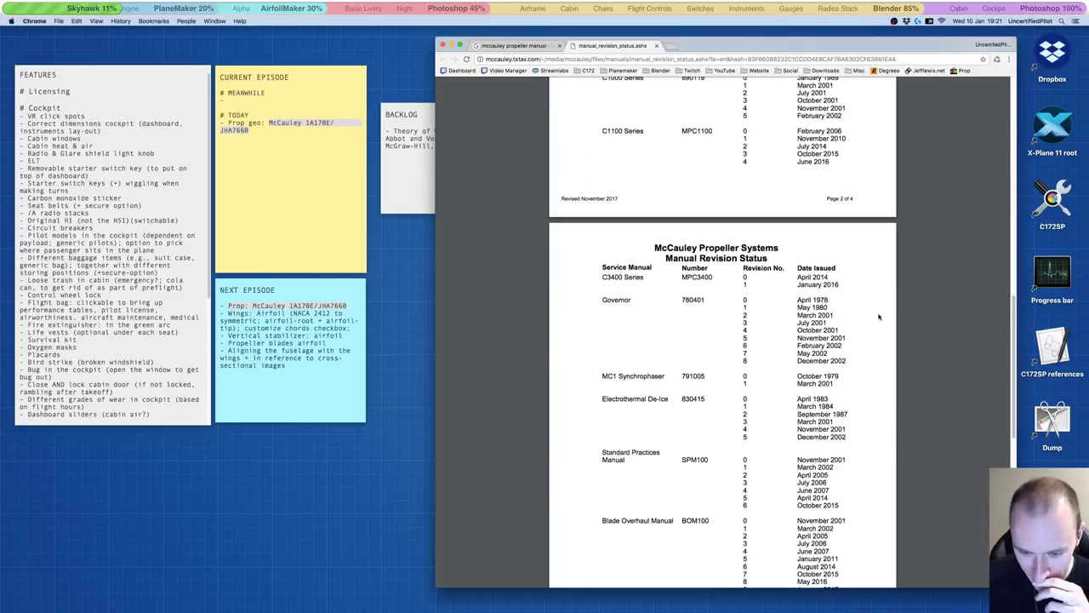
scroll(879, 316, down, 5)
scroll(879, 316, up, 15)
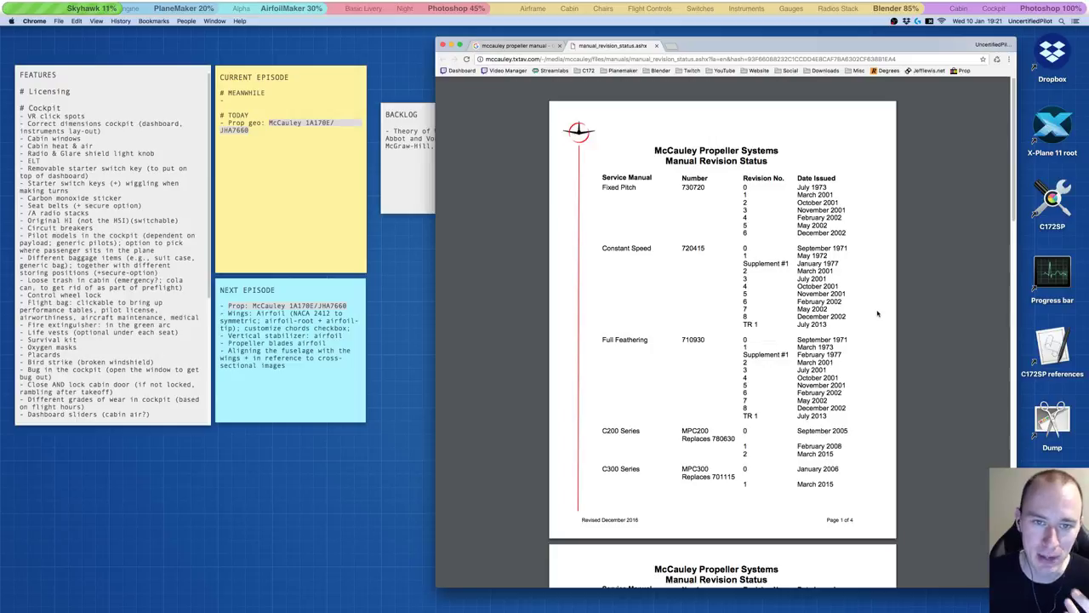
Step: Open the Tiffin Aire MPC-26 Propeller Owner/Operator Information Manual result in a new tab
click(520, 48)
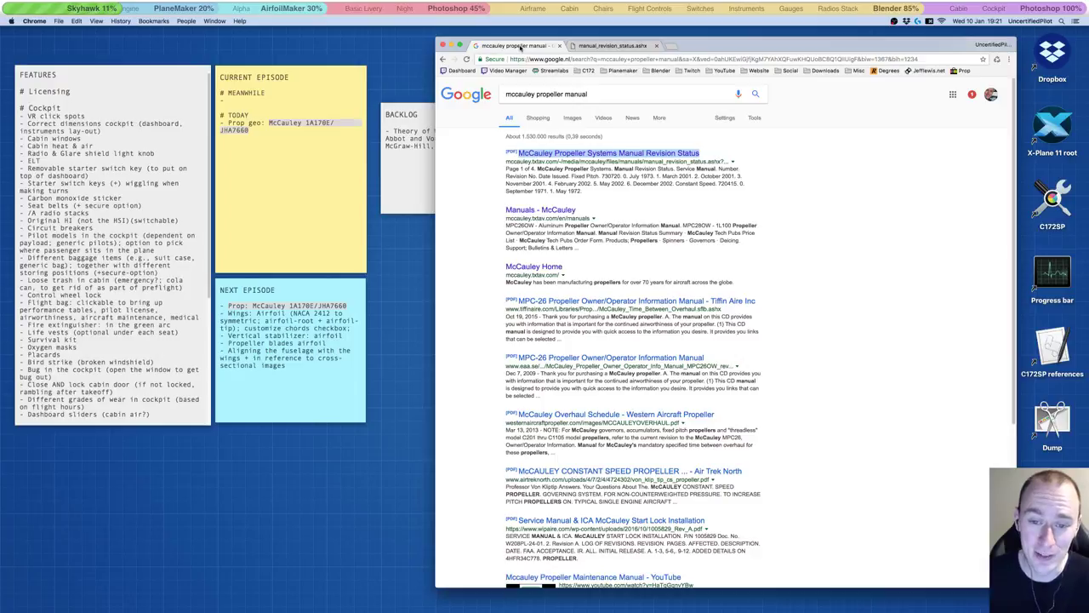
scroll(747, 224, down, 1)
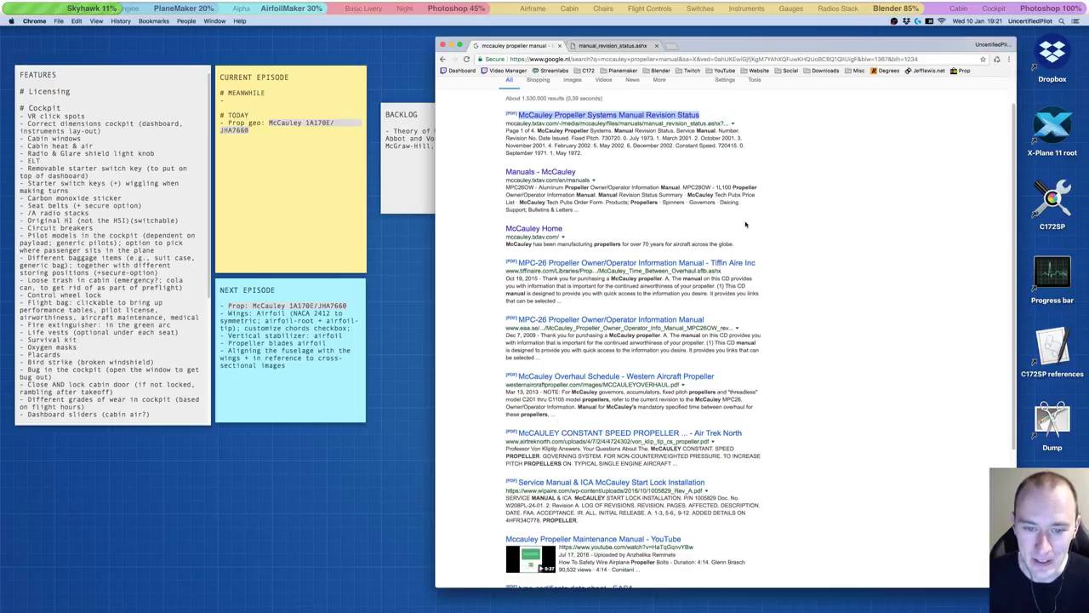
right_click(661, 260)
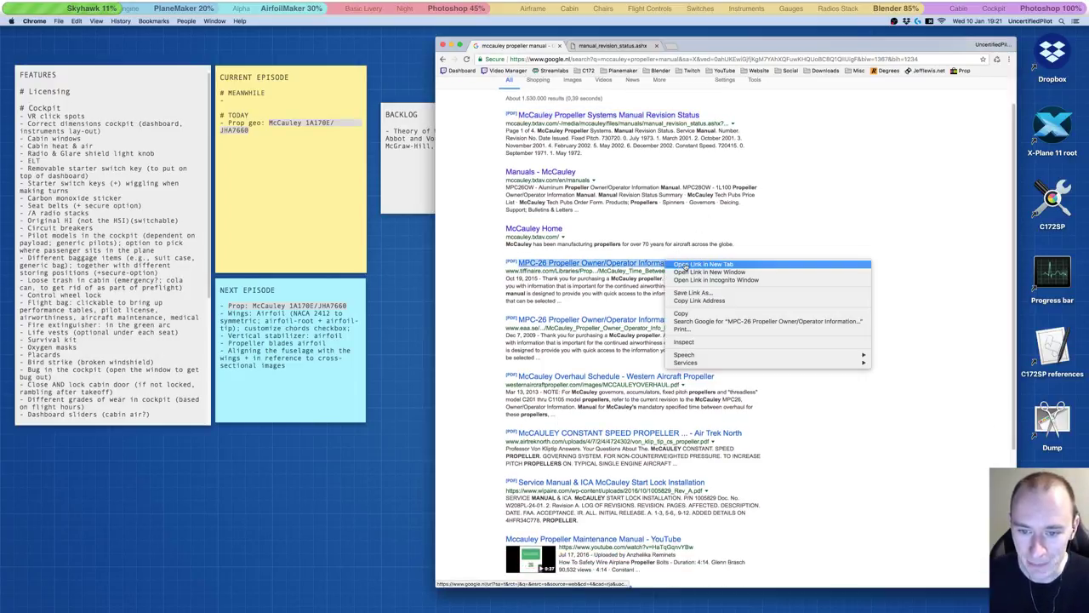
click(684, 267)
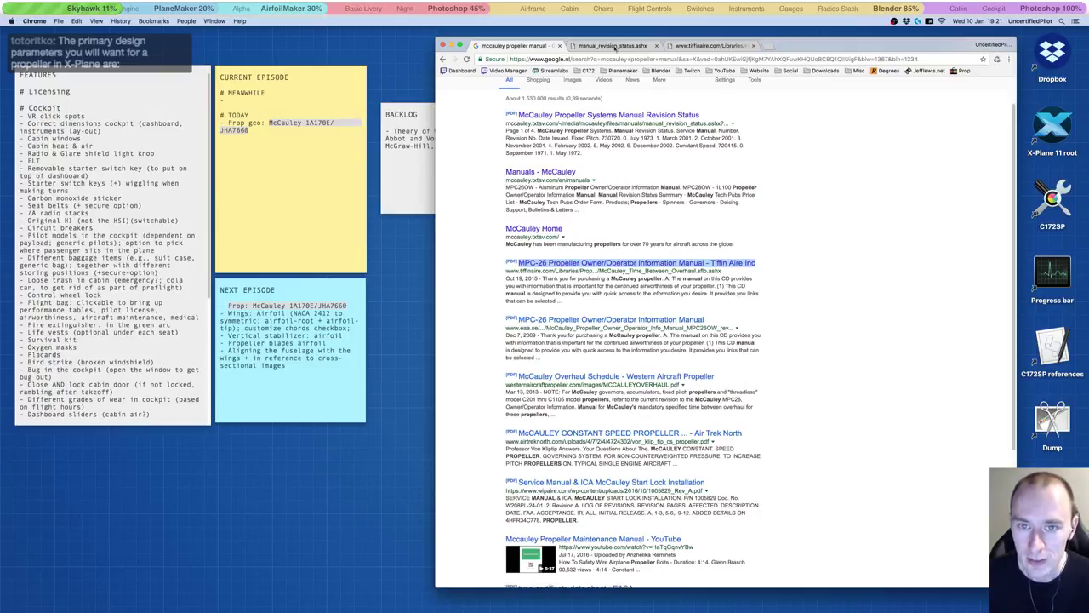
click(610, 44)
Step: Scroll the MPC-26 manual past the blade-stamping figures and Blade Month table to section 61-00-04
click(718, 47)
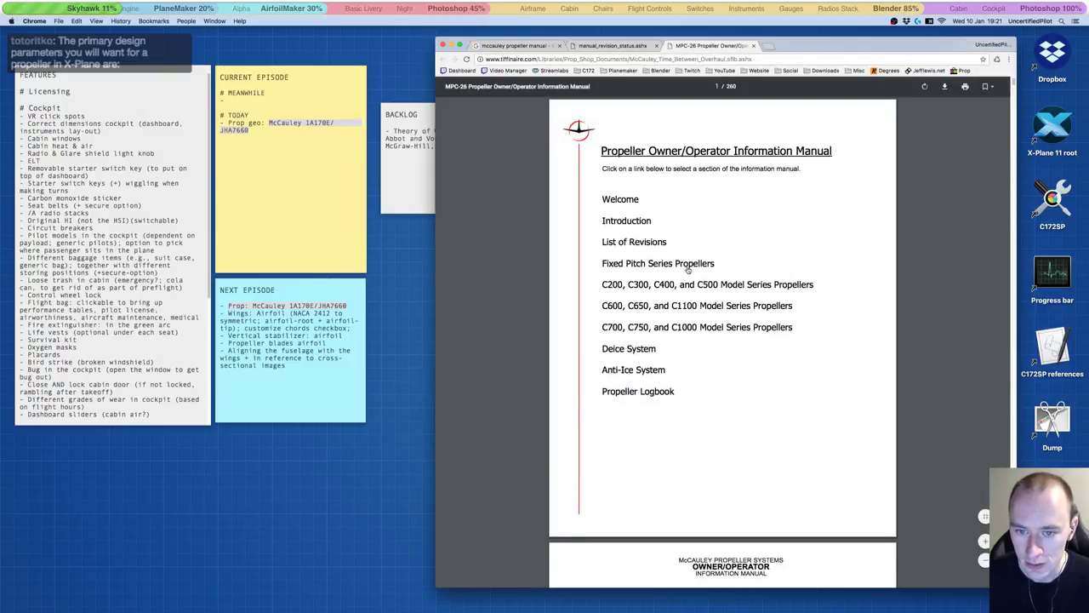
scroll(688, 269, down, 1)
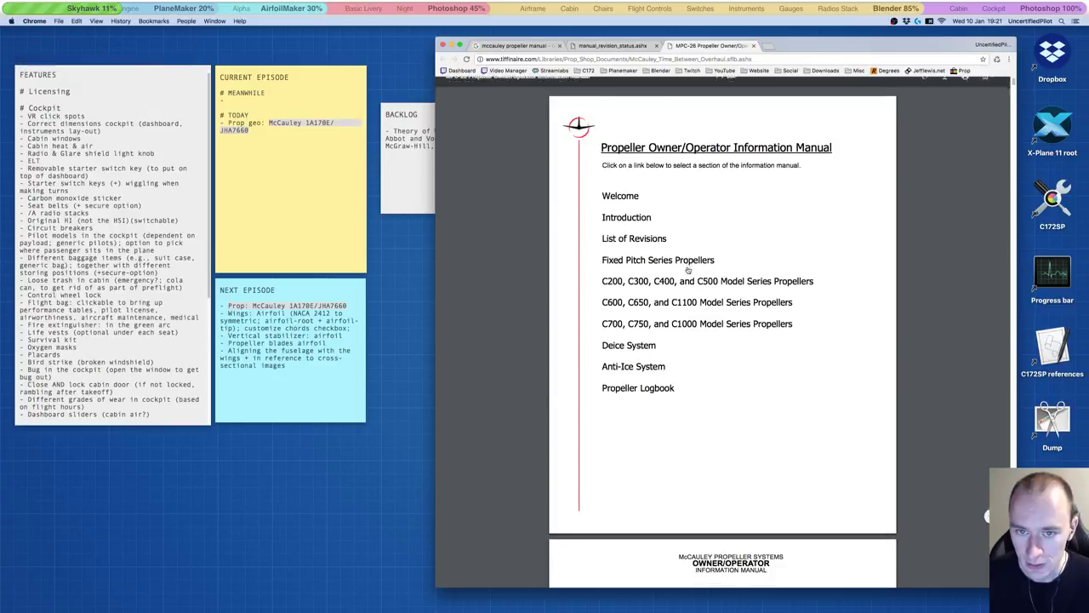
scroll(688, 269, down, 15)
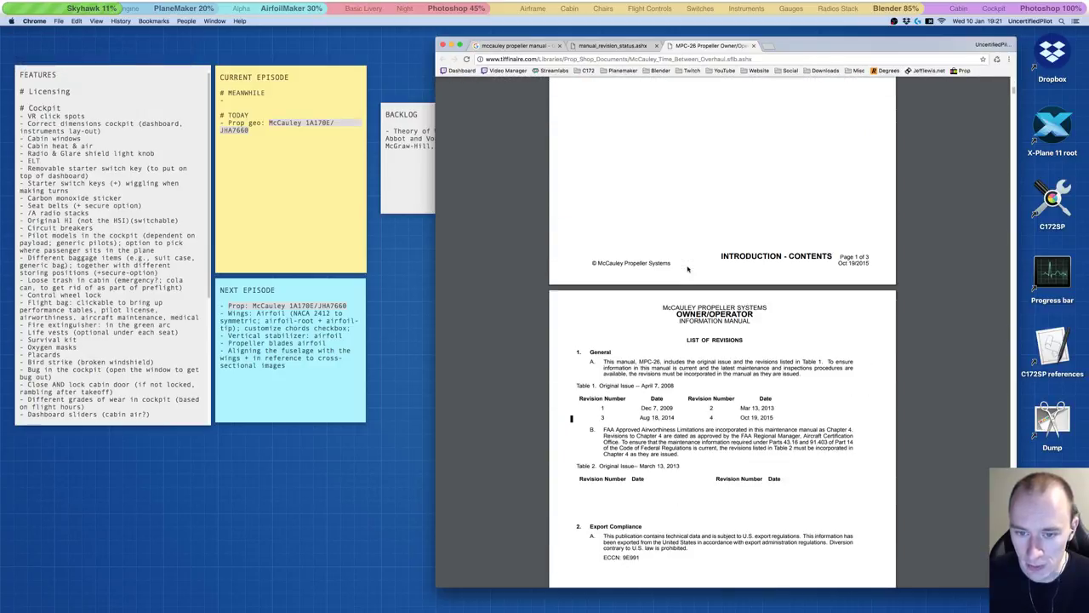
scroll(688, 269, down, 10)
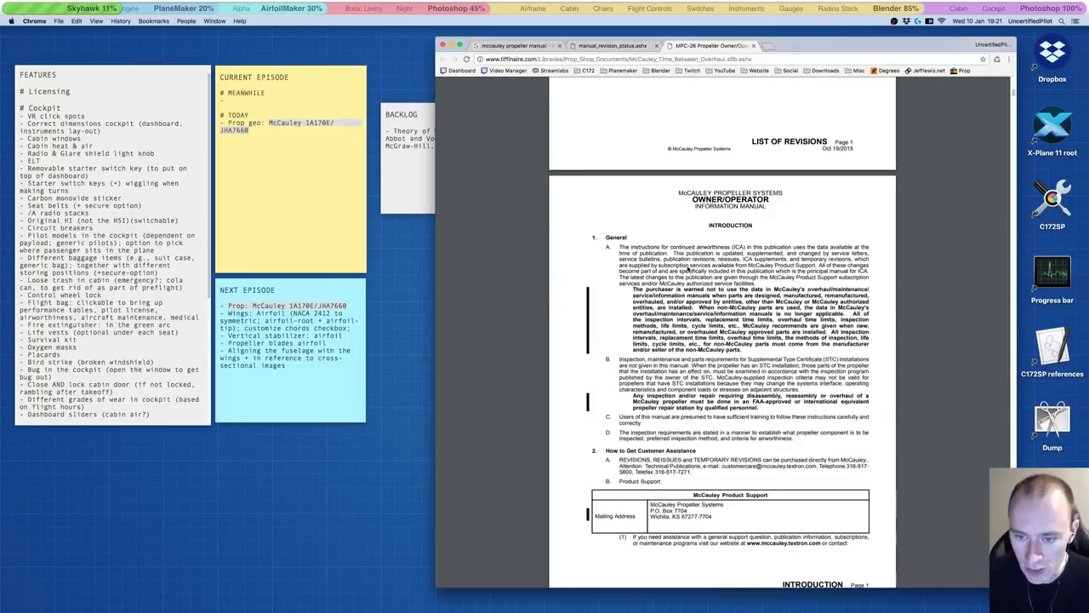
scroll(687, 269, down, 4)
scroll(688, 269, down, 12)
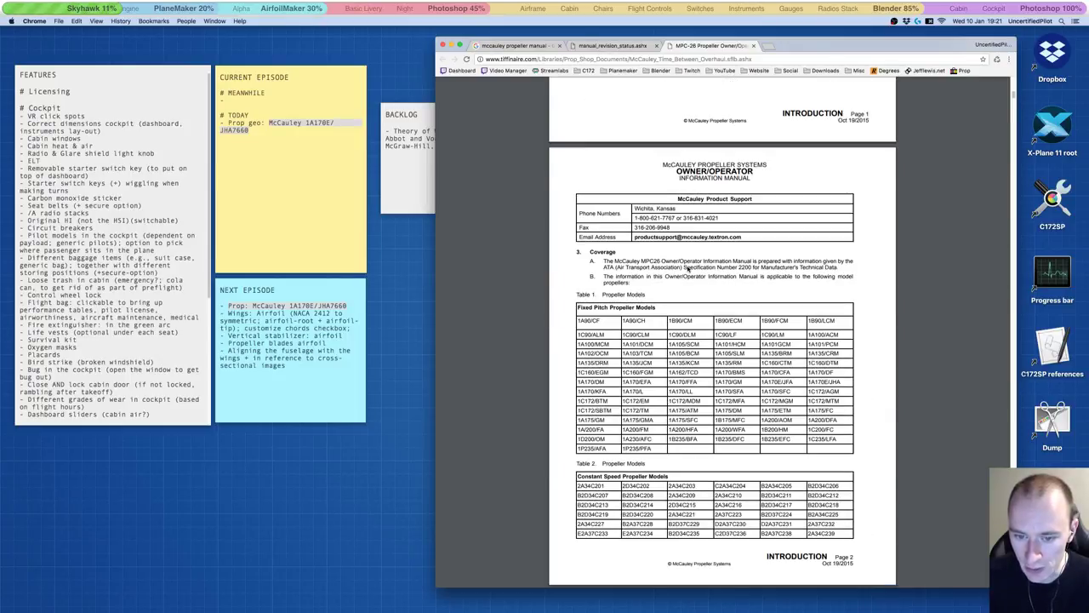
scroll(688, 269, down, 20)
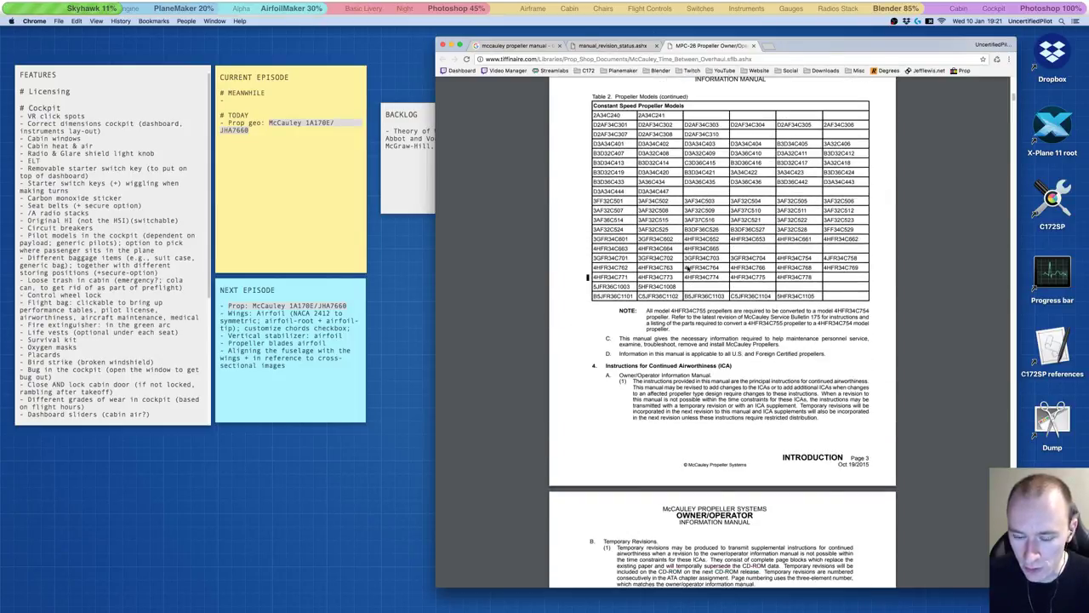
scroll(687, 269, down, 20)
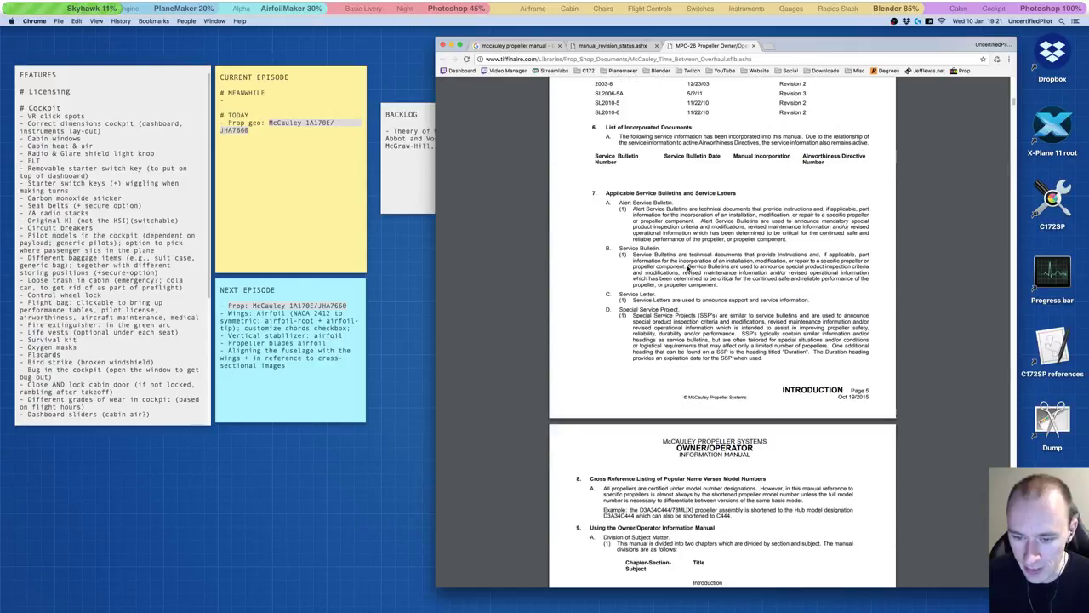
scroll(687, 269, down, 8)
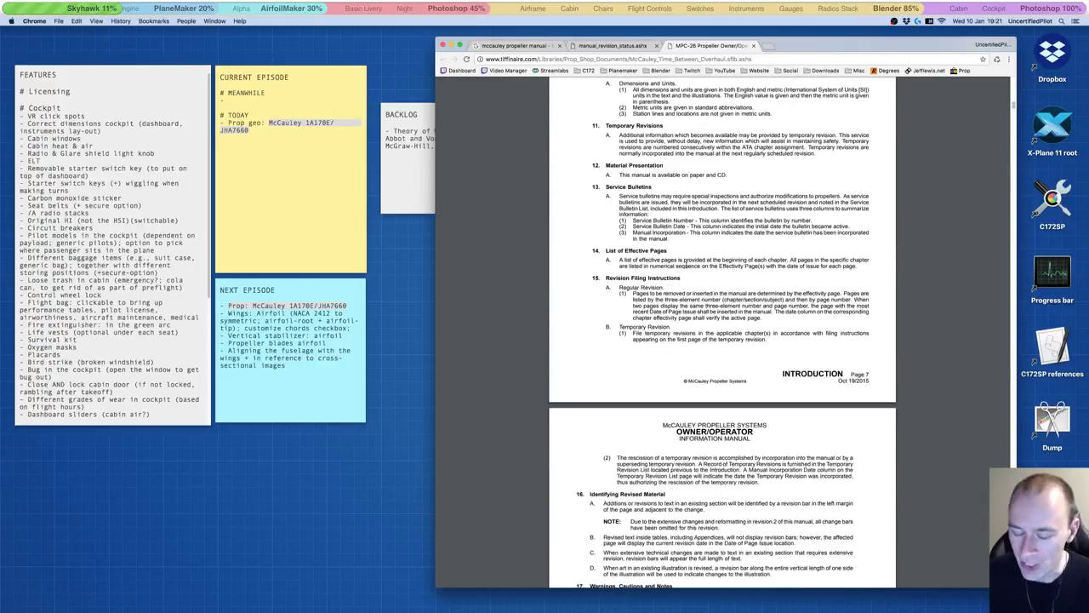
scroll(686, 266, down, 18)
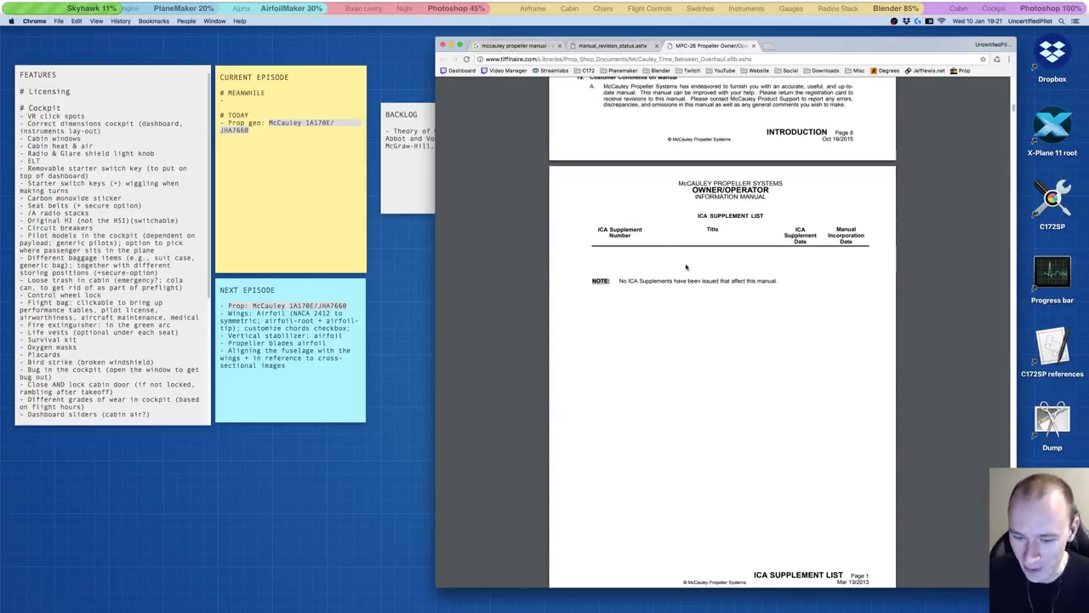
scroll(686, 267, down, 12)
scroll(686, 267, down, 12)
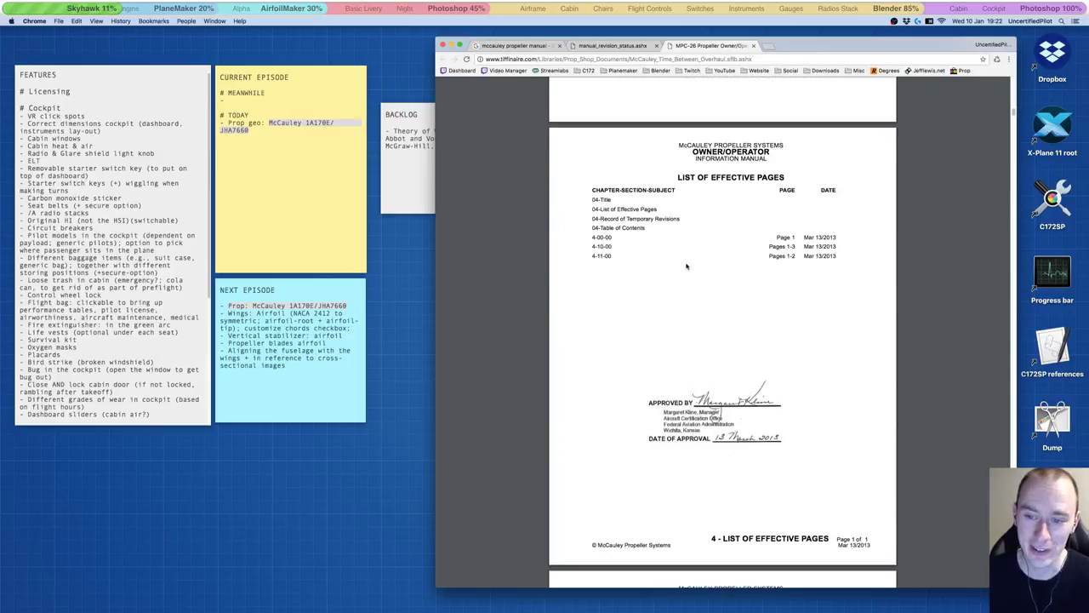
scroll(707, 257, down, 18)
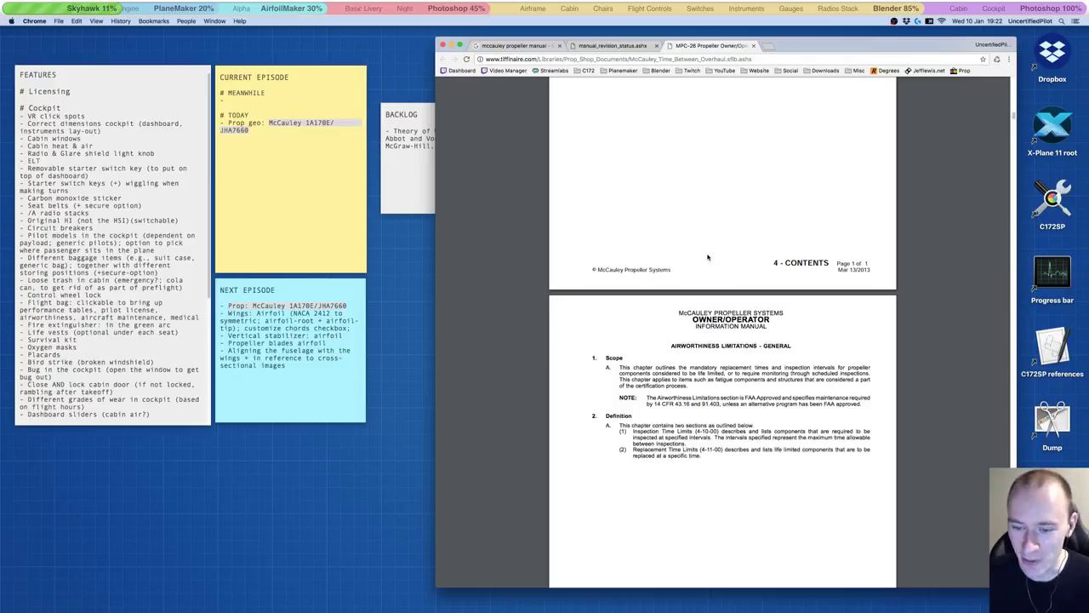
scroll(707, 257, down, 13)
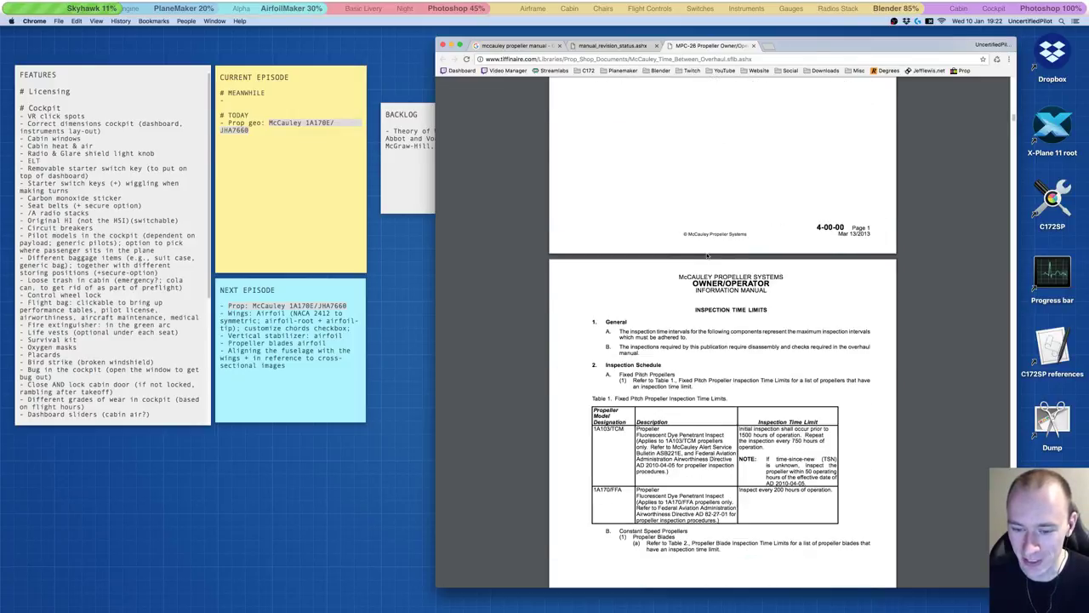
scroll(707, 256, down, 8)
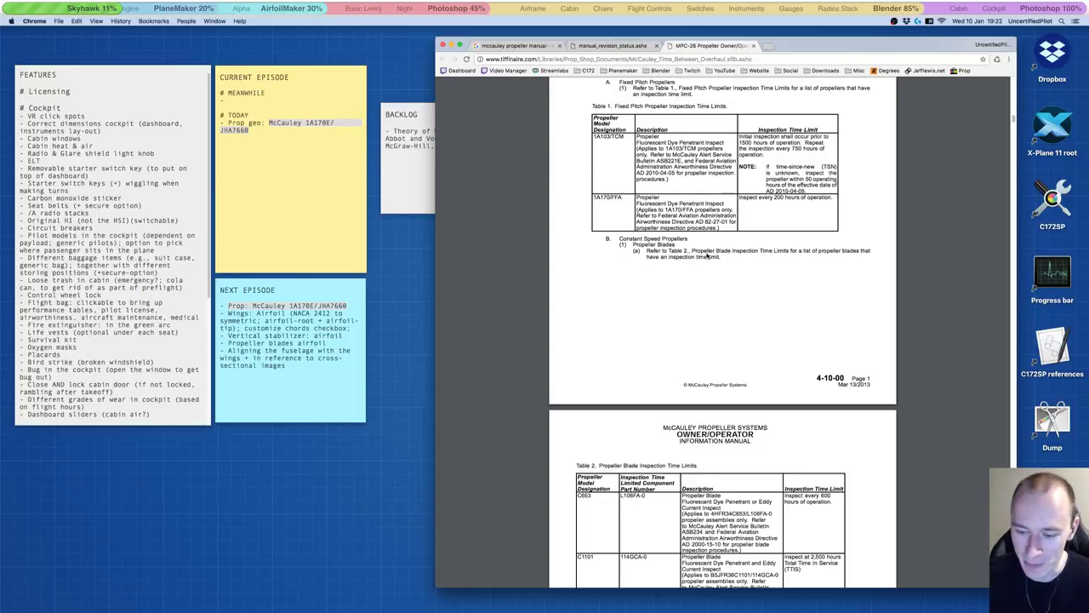
scroll(683, 298, down, 20)
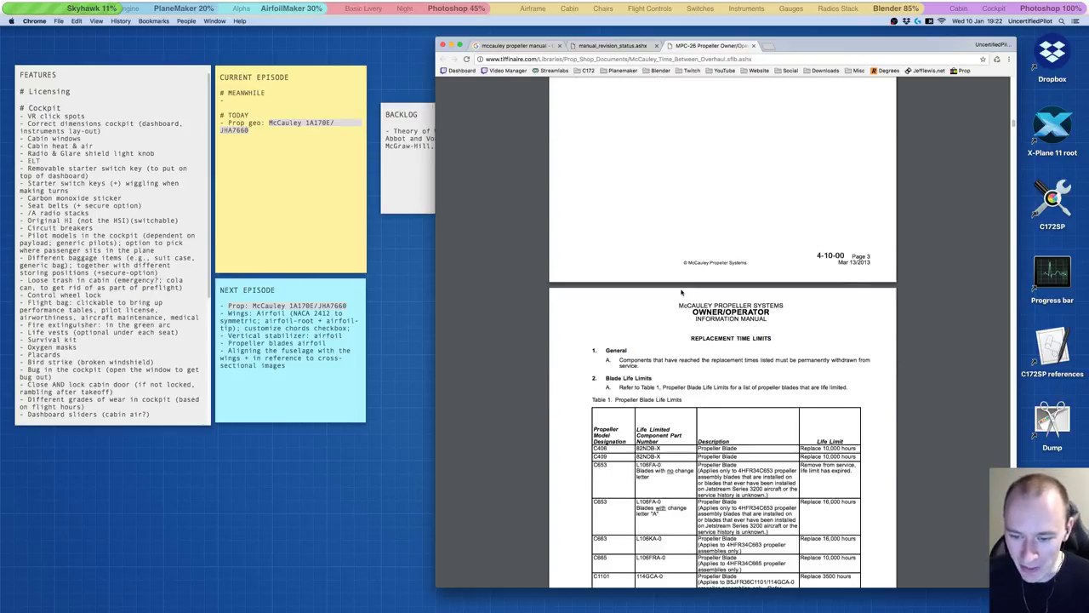
scroll(681, 291, down, 20)
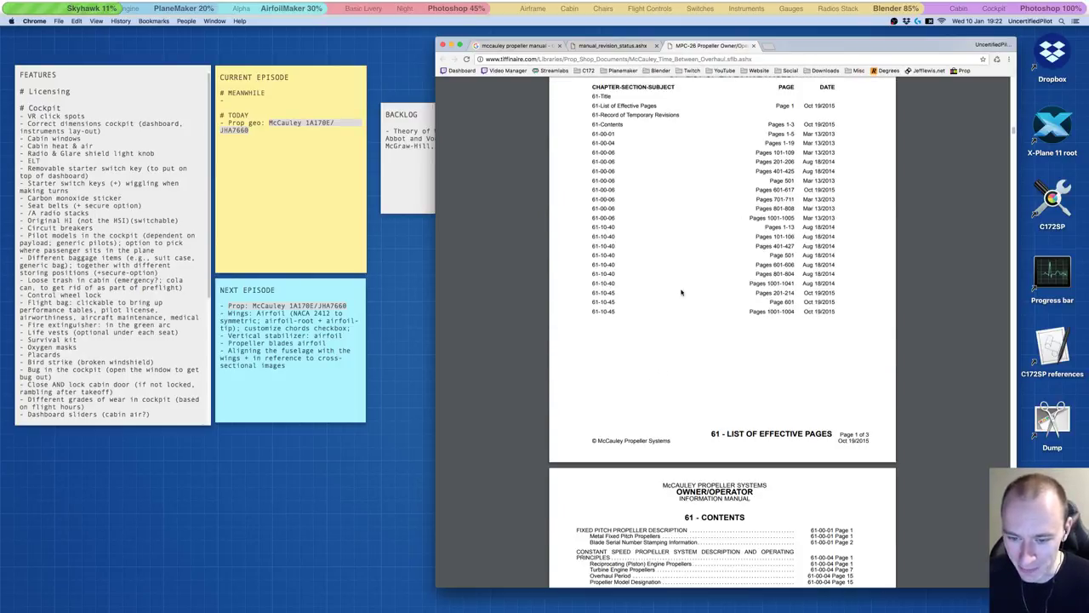
scroll(681, 292, down, 12)
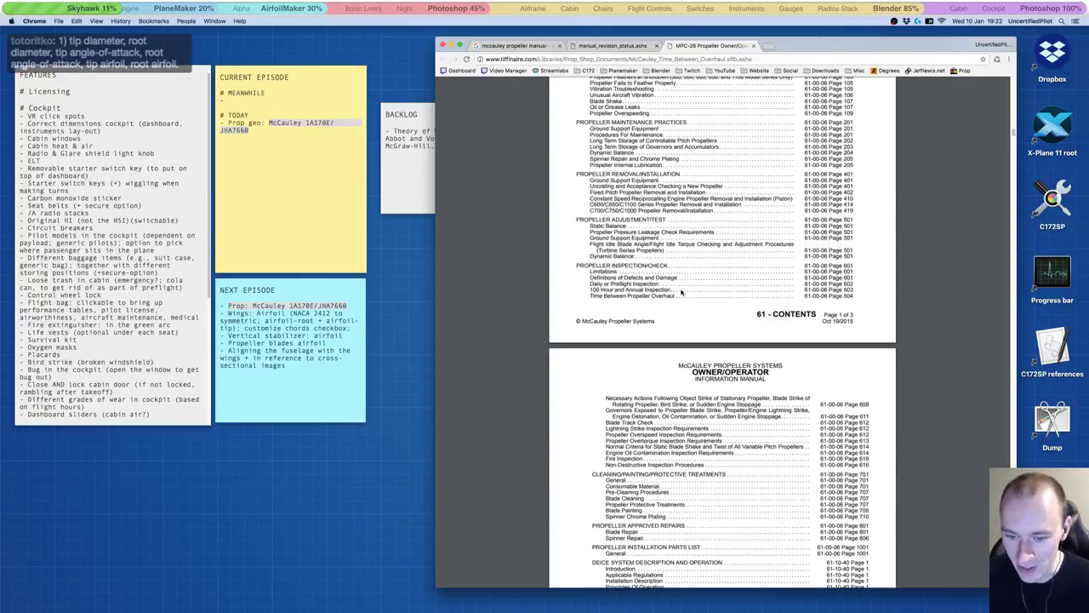
scroll(681, 292, down, 20)
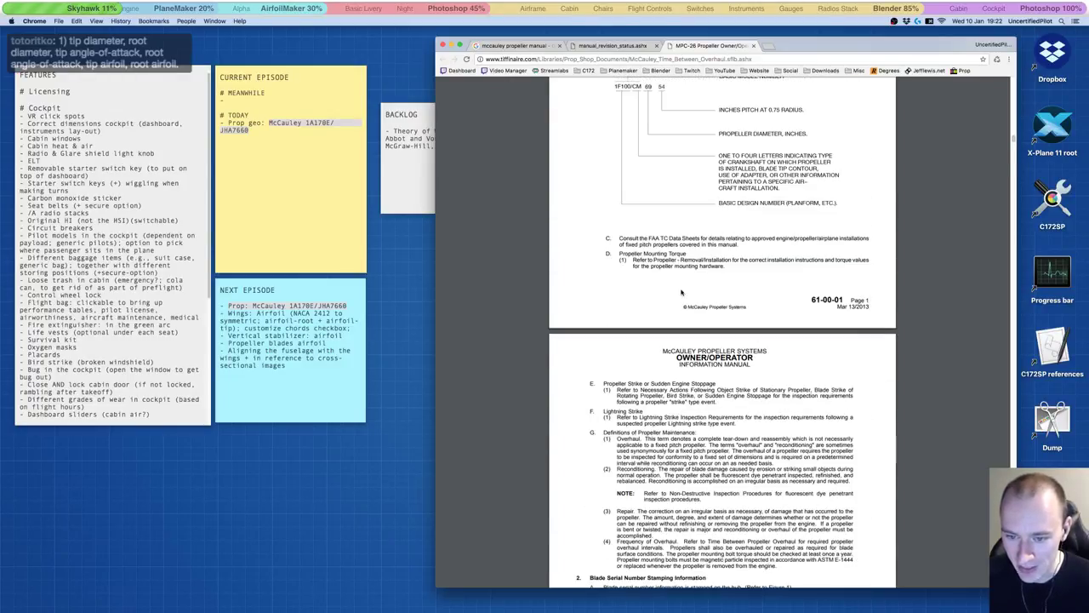
scroll(680, 292, down, 2)
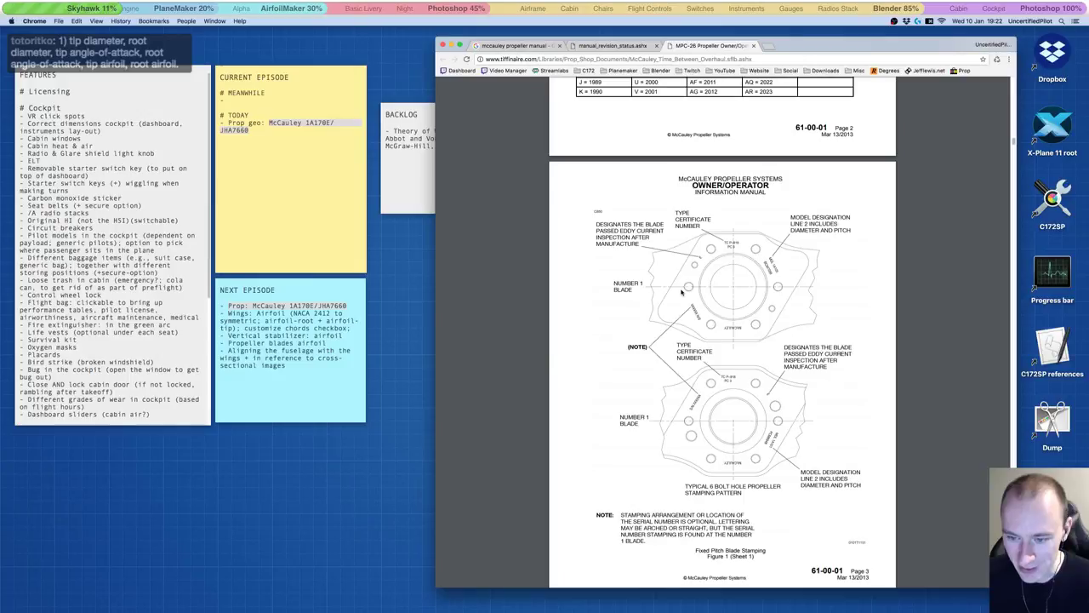
scroll(680, 292, down, 14)
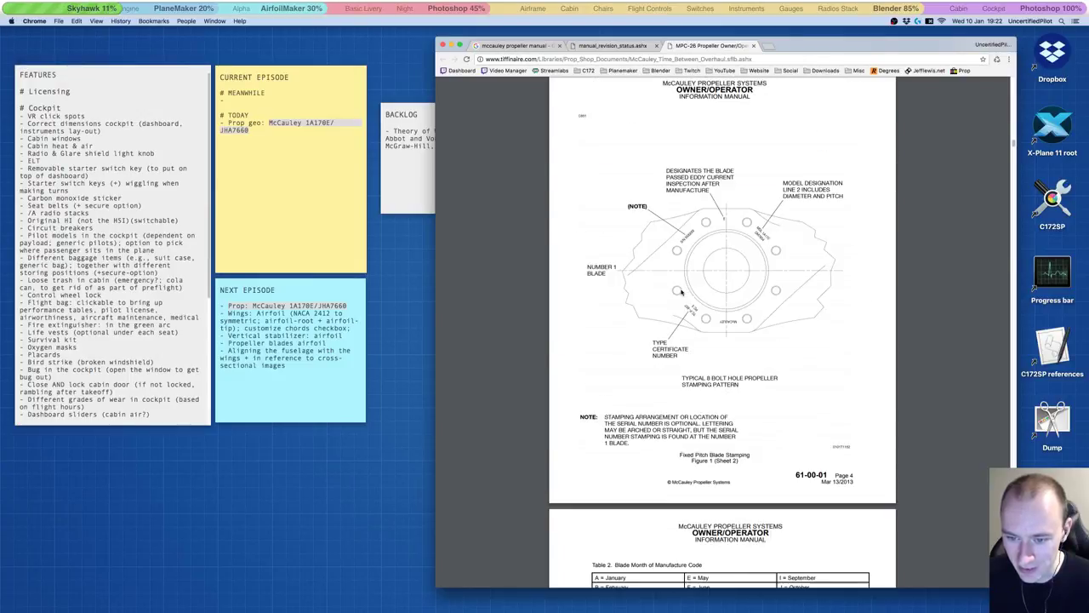
scroll(682, 290, down, 3)
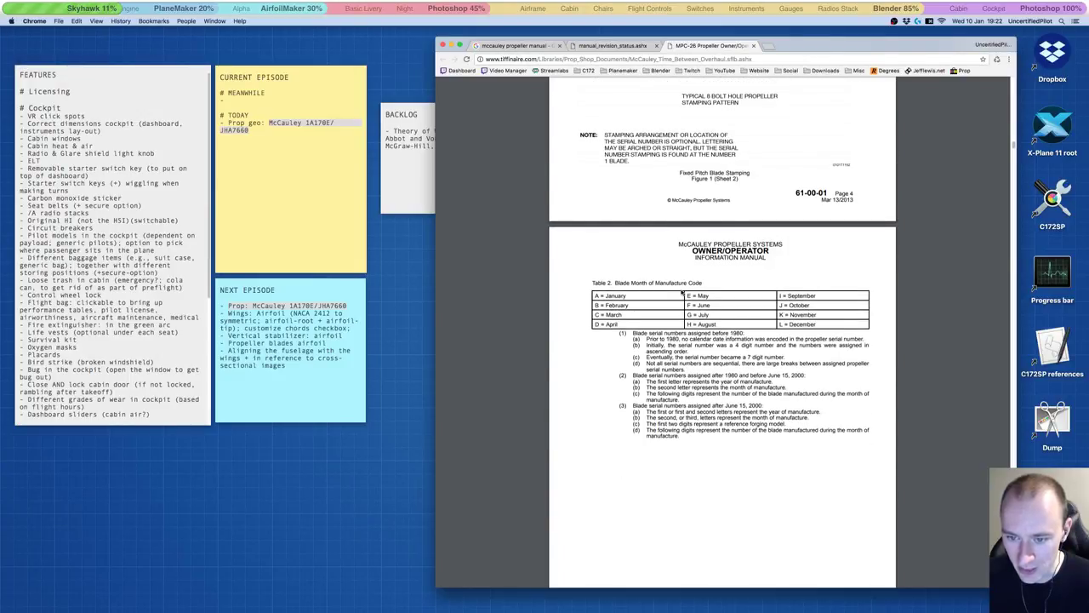
scroll(681, 291, down, 1)
scroll(681, 291, down, 11)
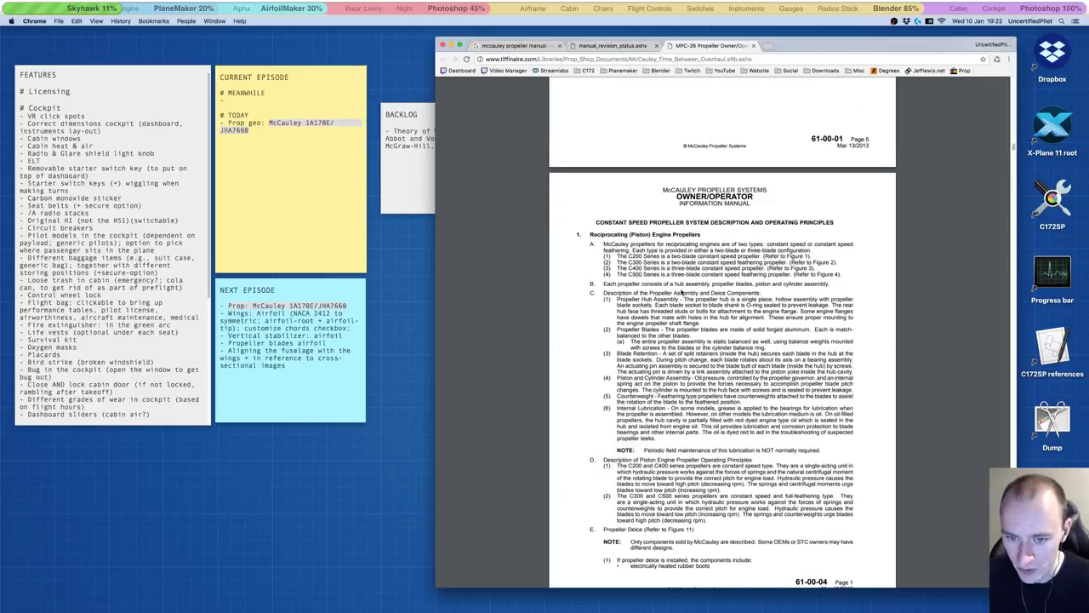
Step: Scroll the manual to the Blade Shake section on page 106, then bring Plane Maker forward
scroll(682, 292, down, 12)
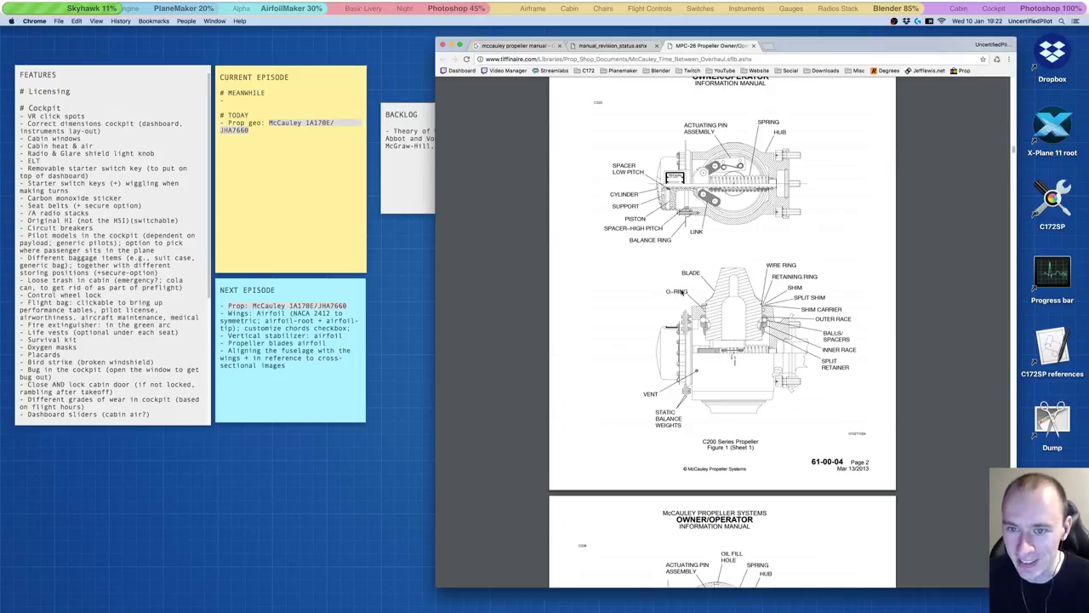
scroll(682, 291, up, 3)
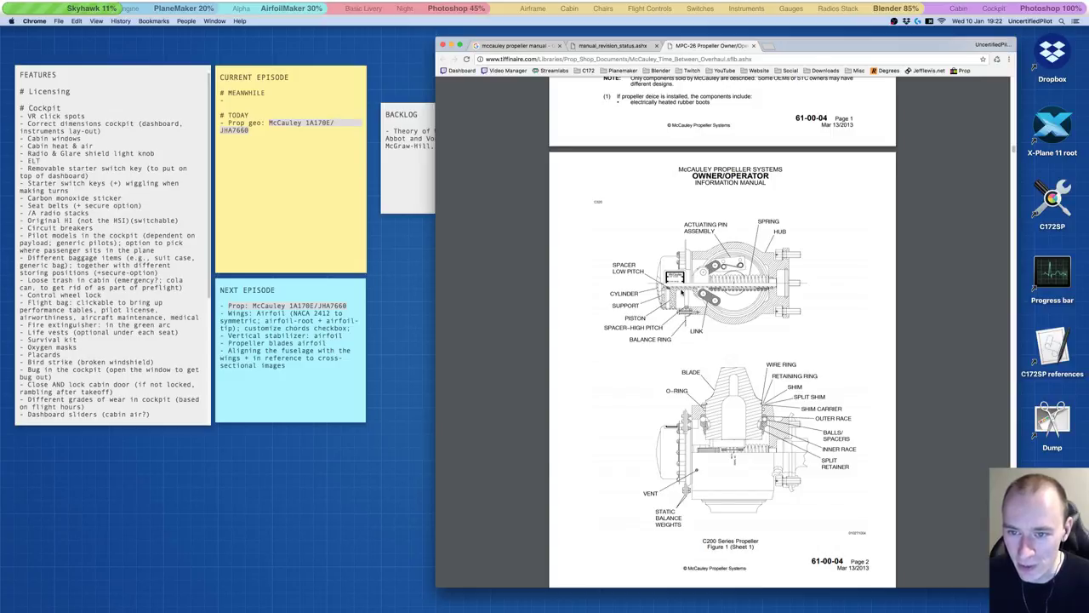
scroll(682, 292, down, 9)
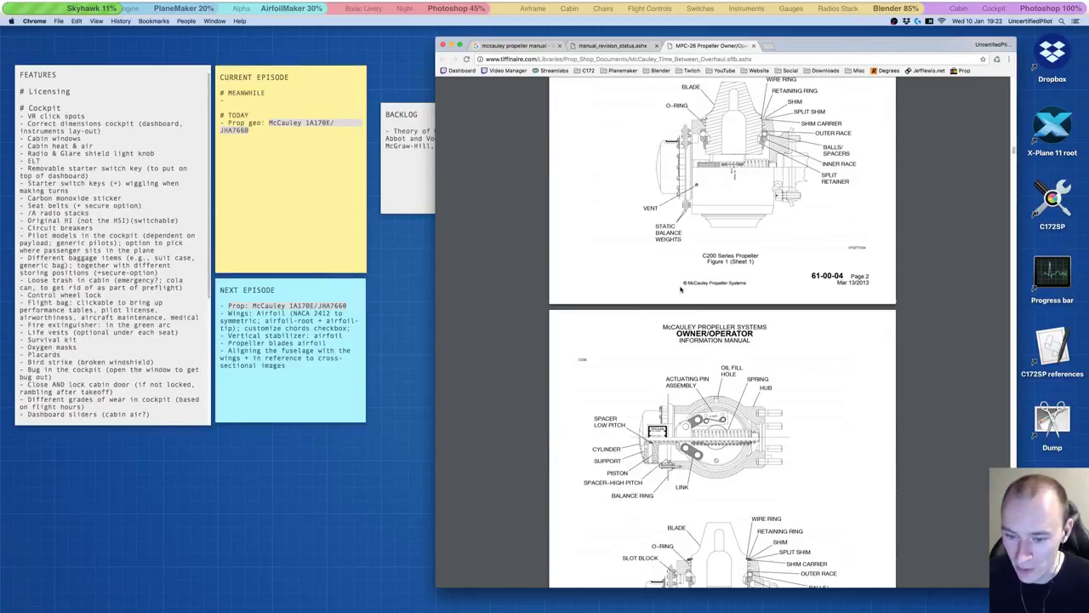
scroll(680, 290, down, 8)
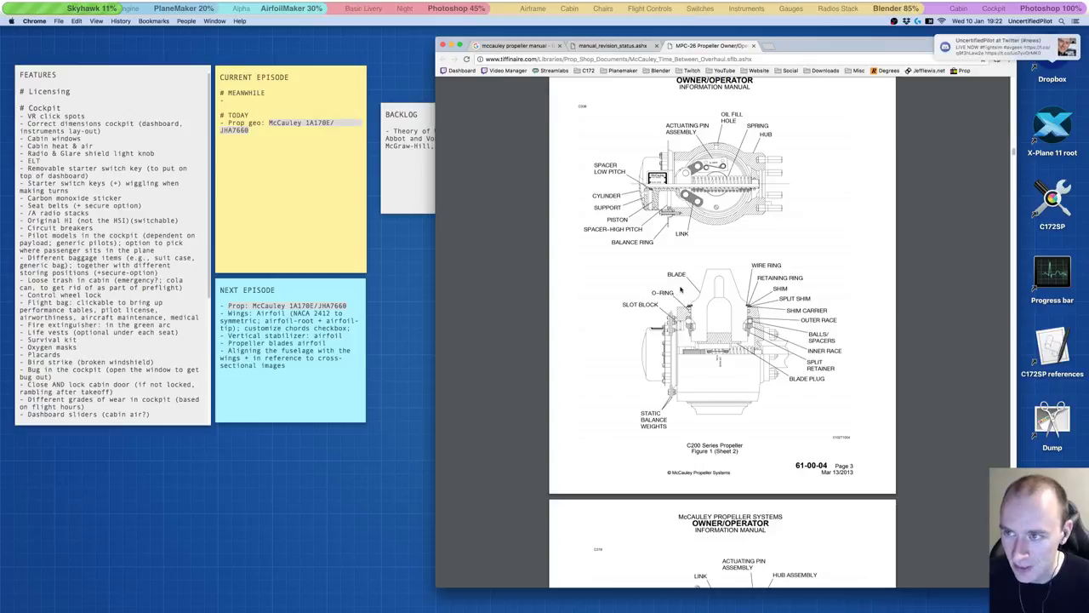
scroll(680, 290, down, 6)
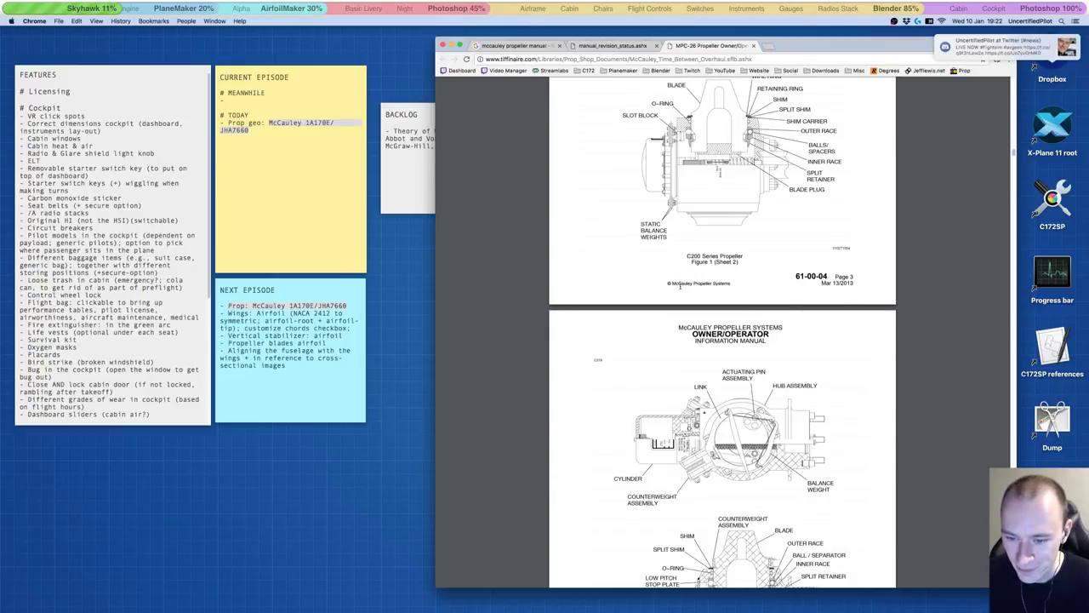
scroll(679, 287, down, 3)
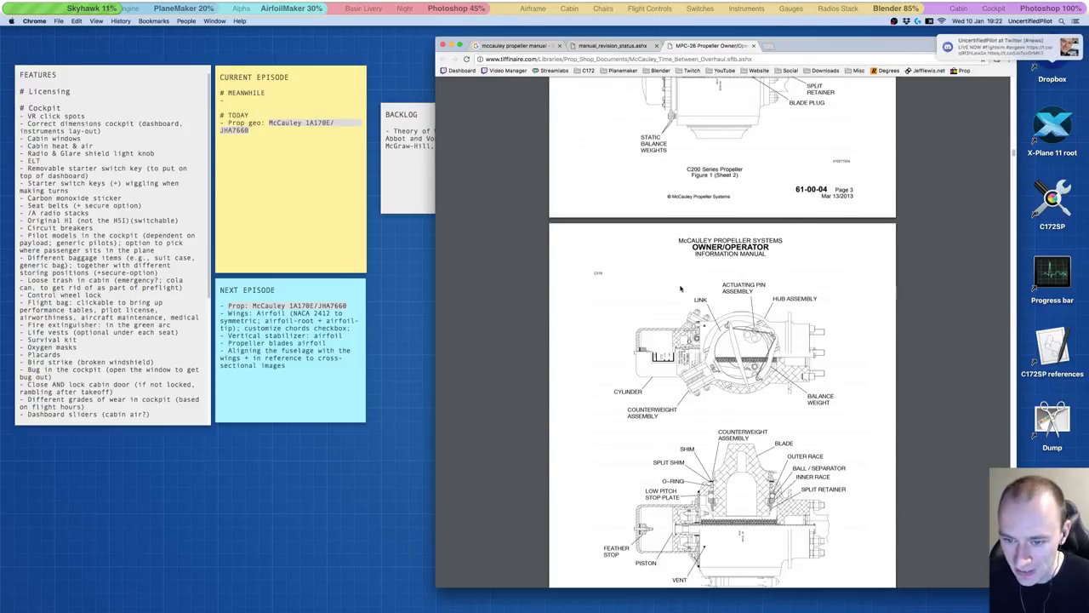
scroll(680, 286, down, 3)
scroll(680, 289, down, 15)
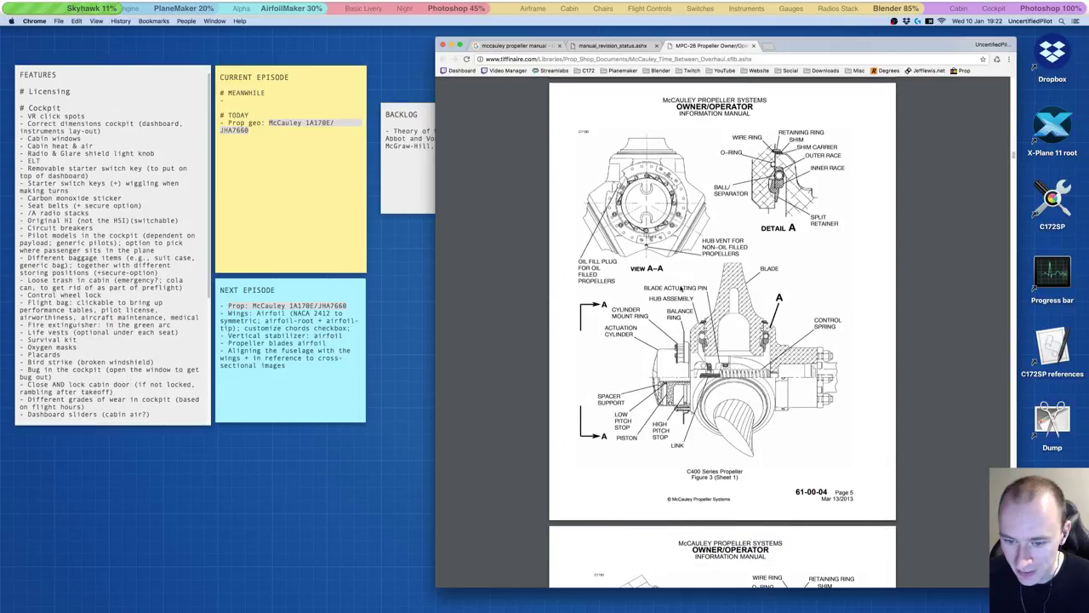
scroll(680, 289, down, 16)
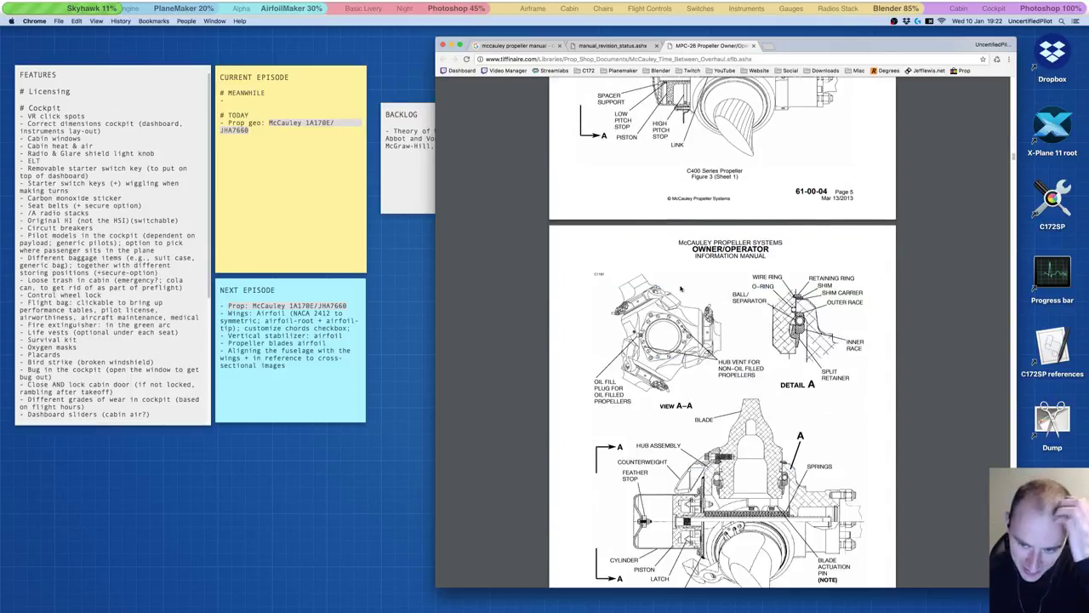
scroll(679, 289, down, 20)
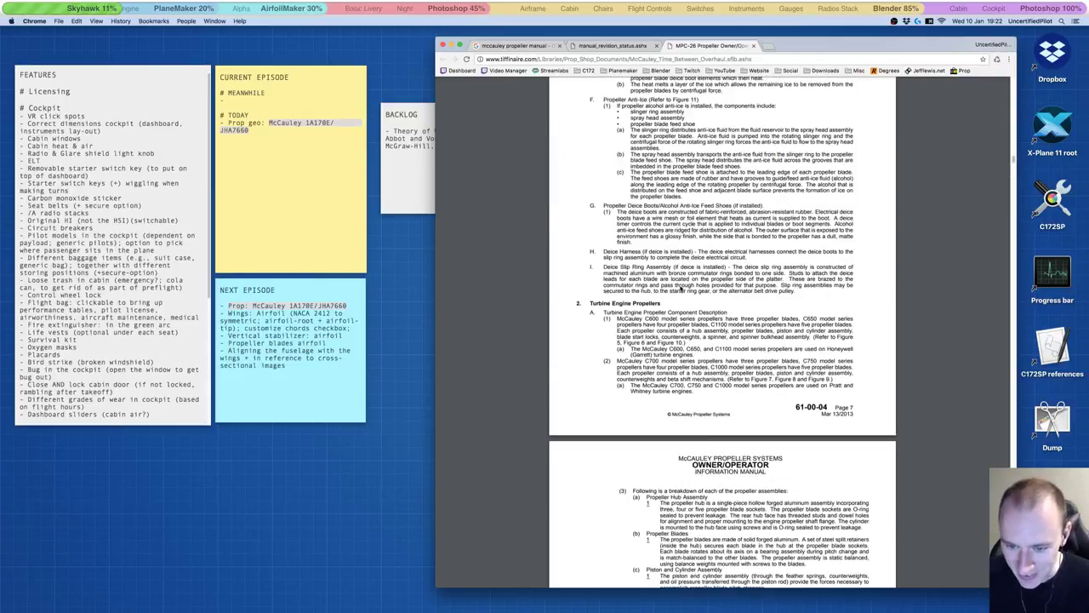
scroll(680, 288, down, 18)
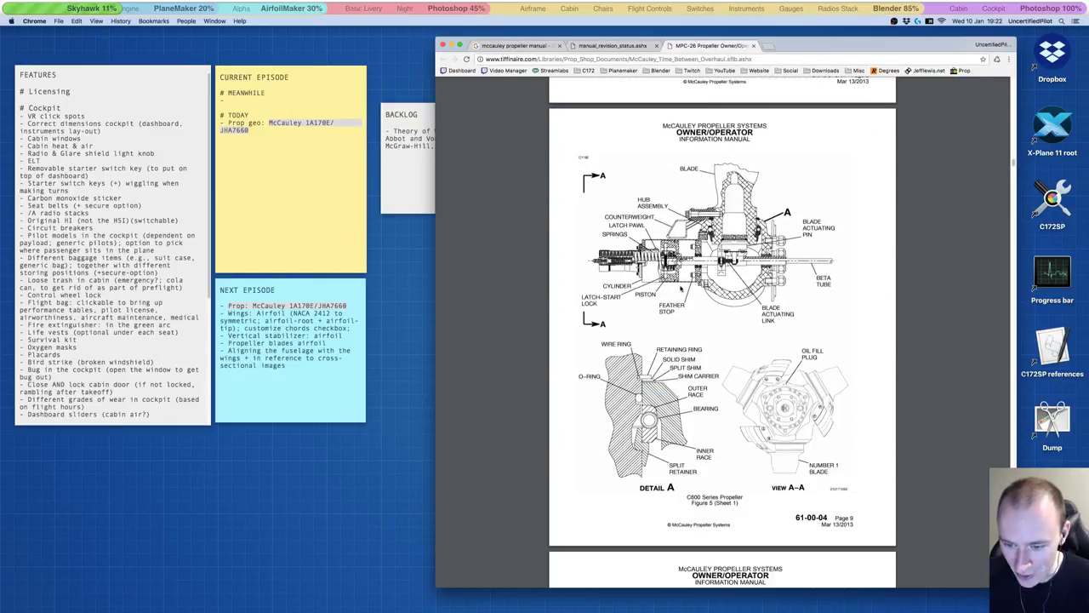
scroll(679, 289, down, 20)
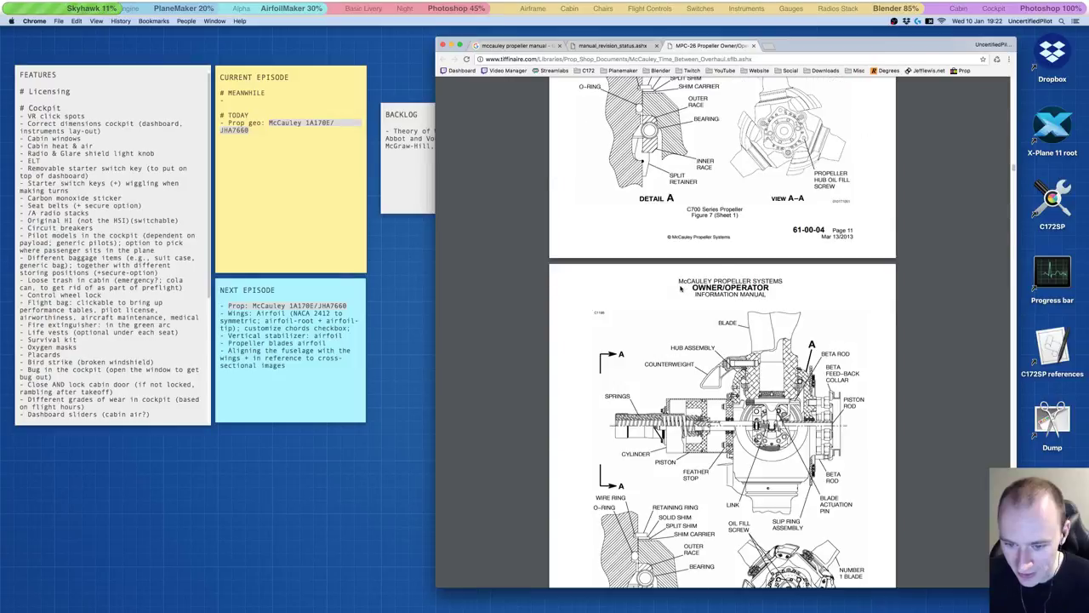
scroll(680, 289, down, 10)
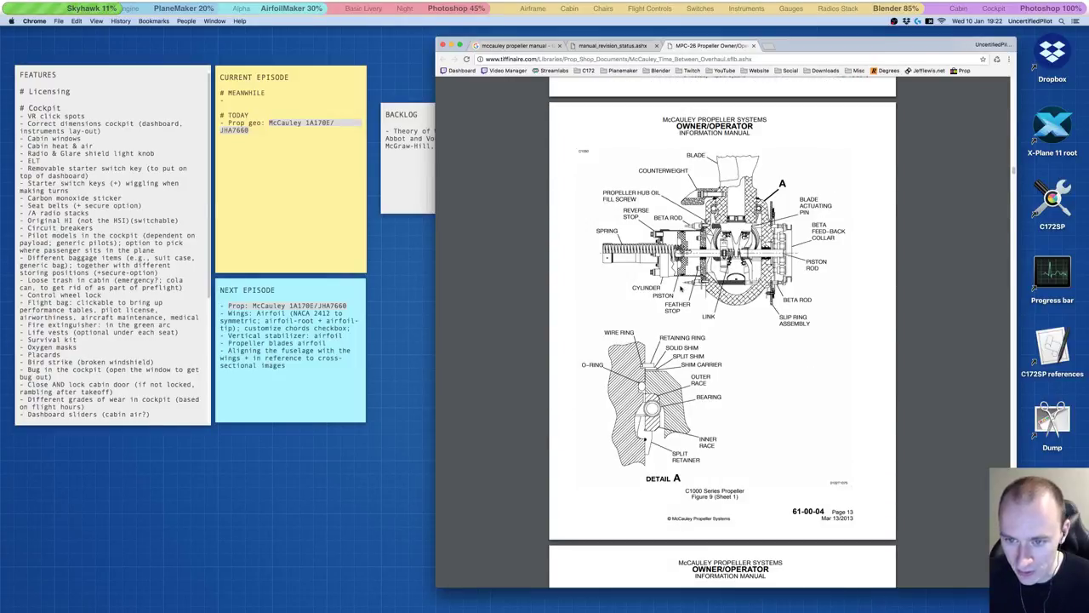
scroll(679, 288, down, 15)
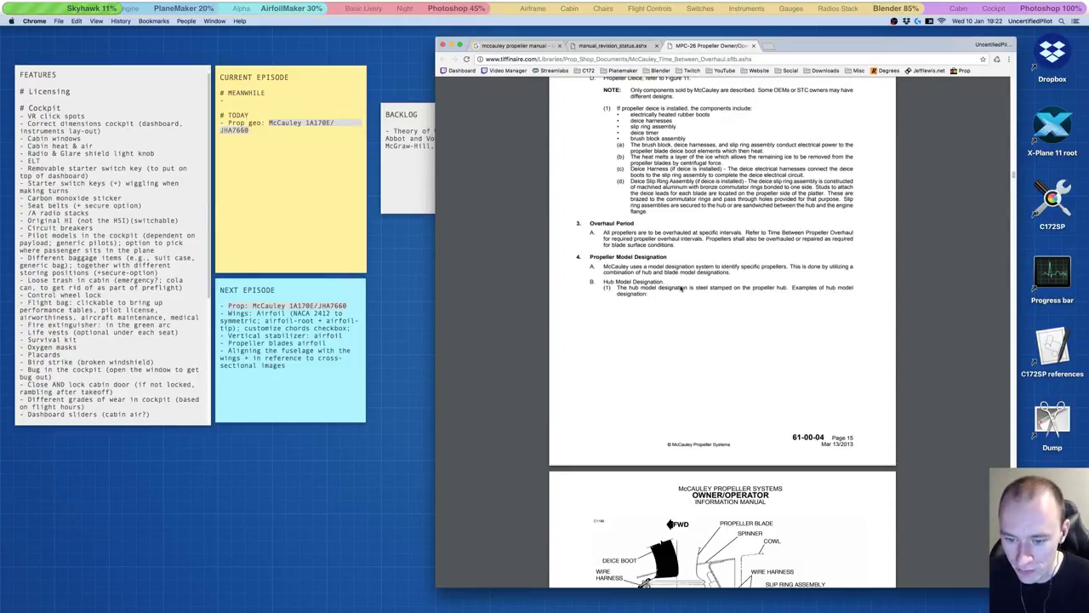
scroll(680, 288, down, 20)
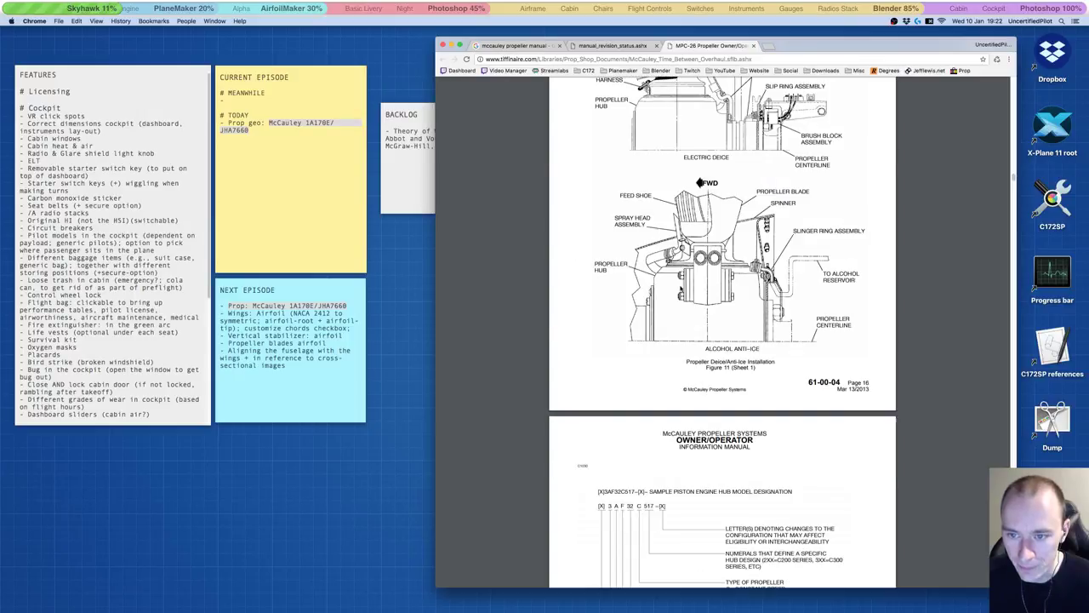
scroll(680, 288, down, 20)
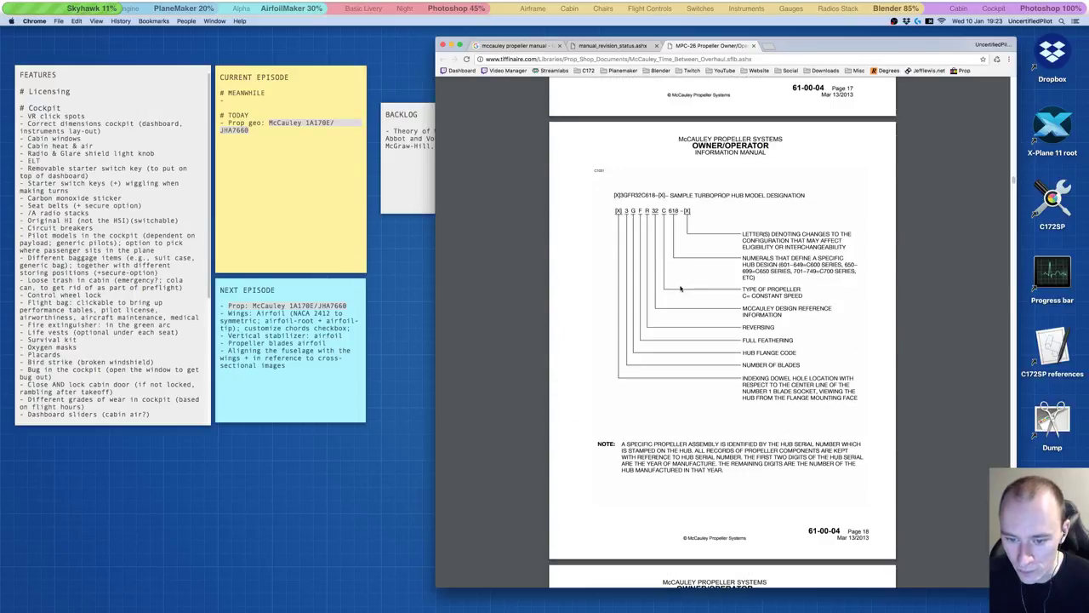
scroll(679, 289, down, 20)
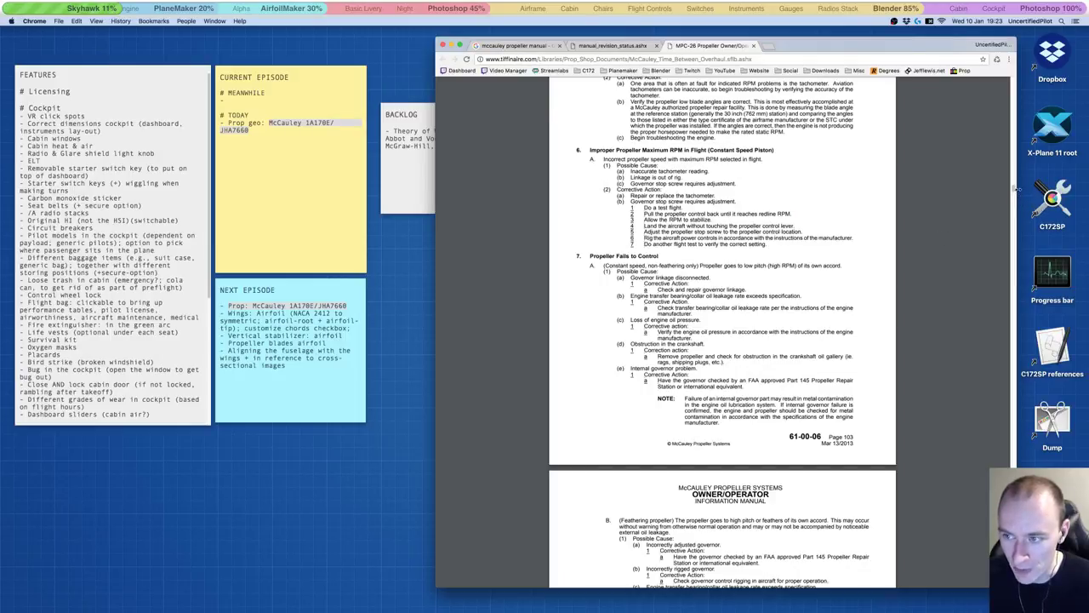
scroll(886, 244, down, 20)
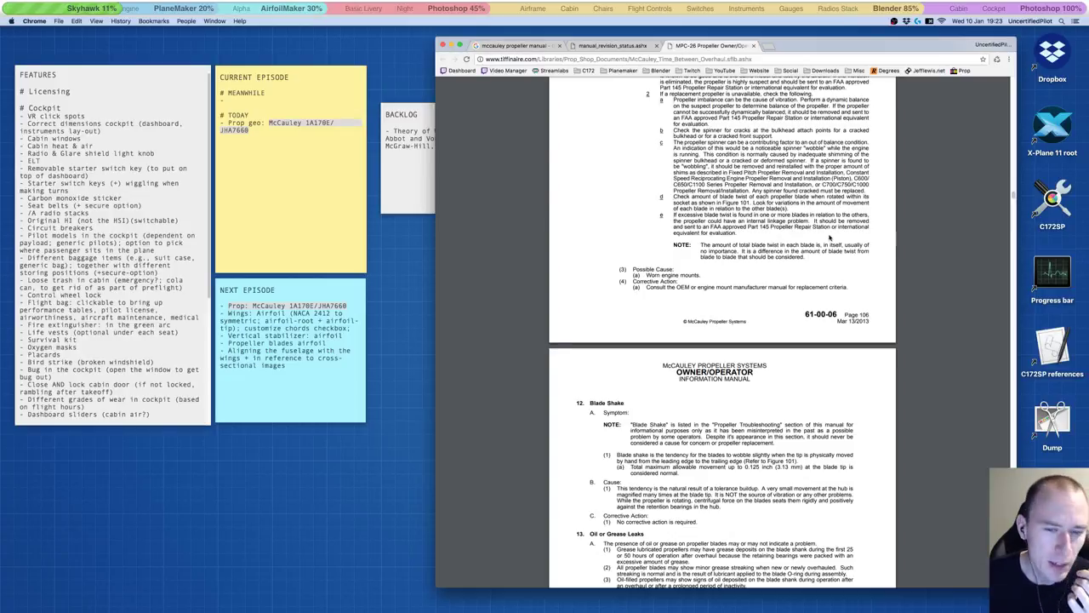
click(434, 180)
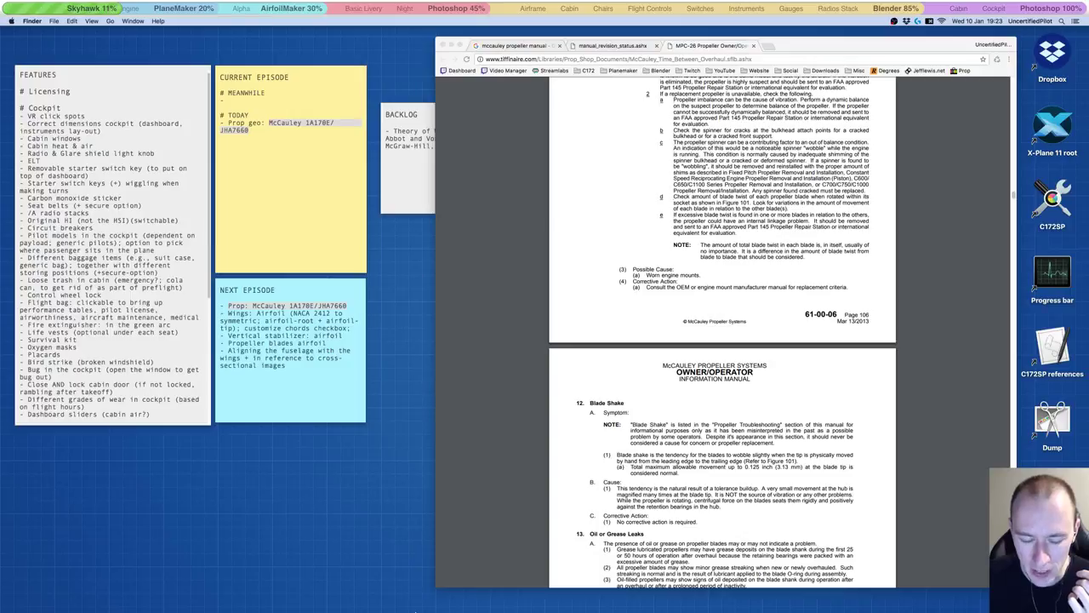
click(465, 601)
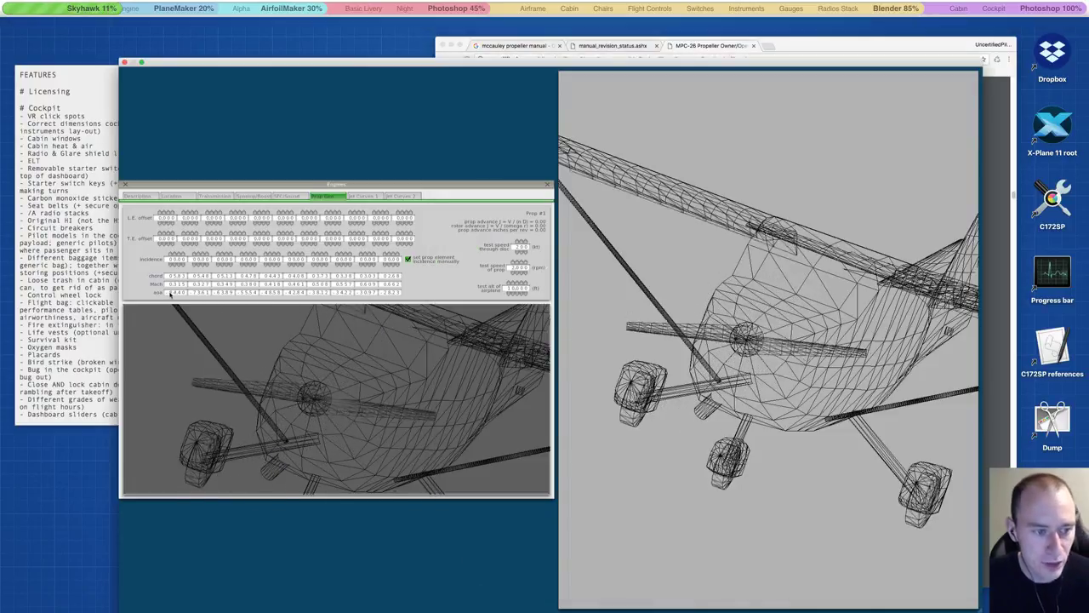
Step: Zoom in to inspect the propeller's chord, Mach and aoa values
key(super+alt+8)
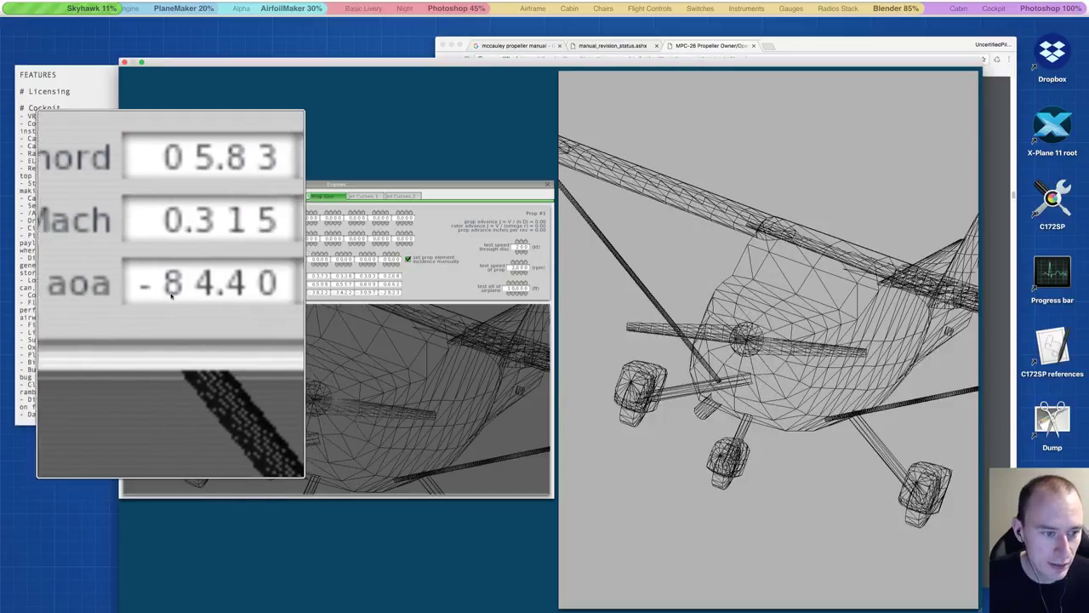
key(super+alt+8)
key(super+alt+8)
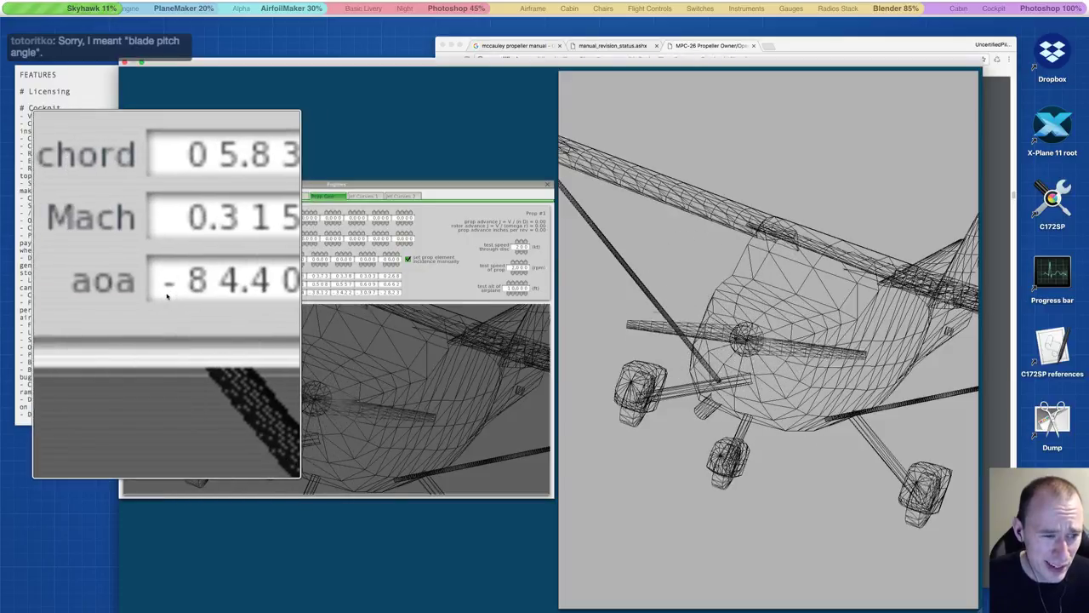
key(super+alt+8)
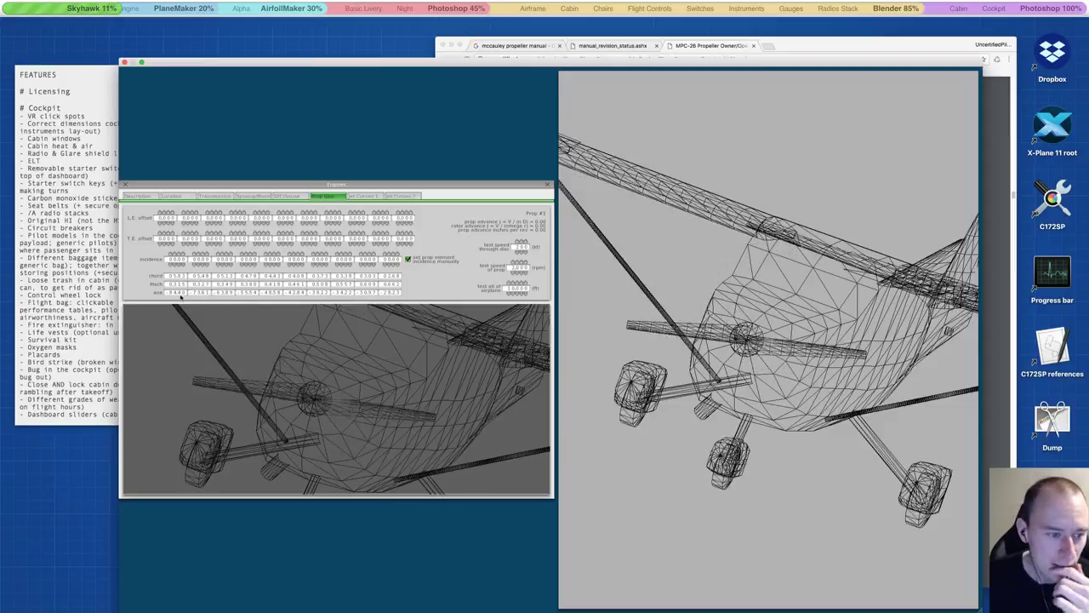
key(super+alt+8)
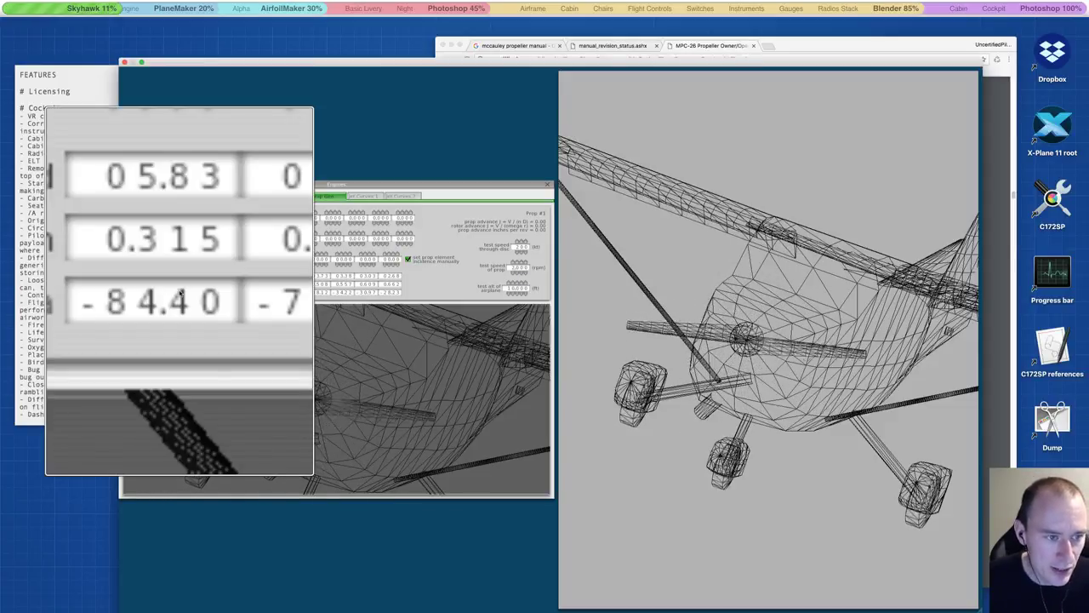
key(super+alt+8)
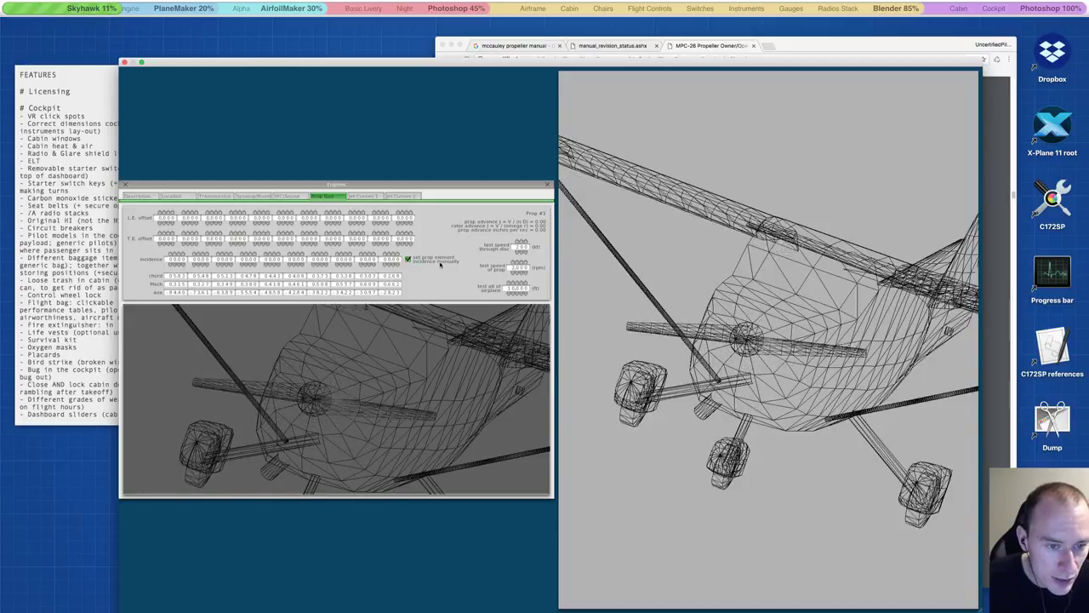
Step: Raise the first blade element's incidence from about 1.00 to about 4.00
click(173, 253)
click(173, 253)
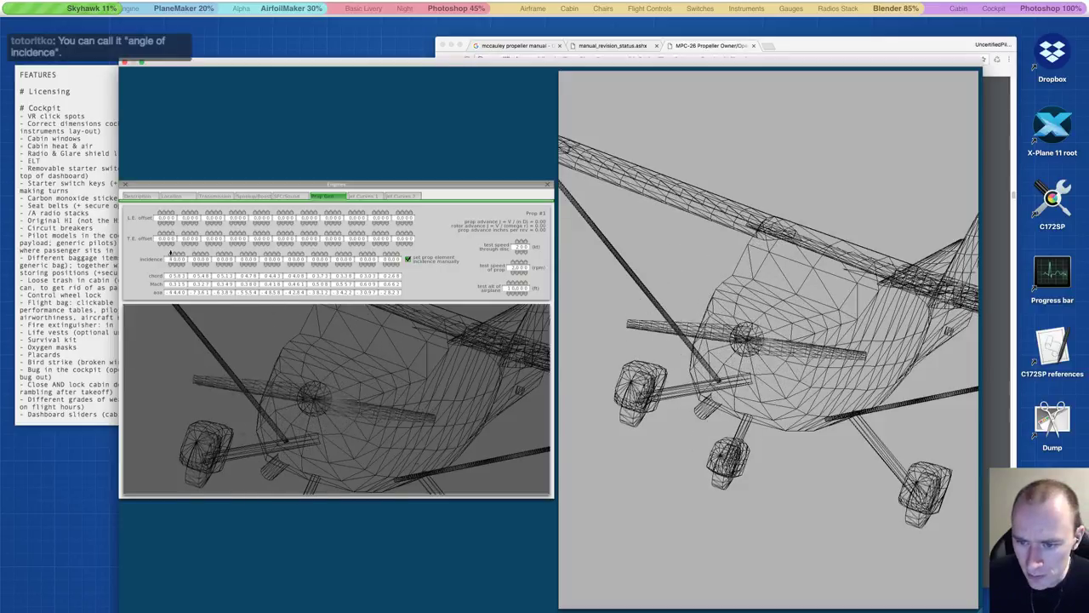
click(173, 252)
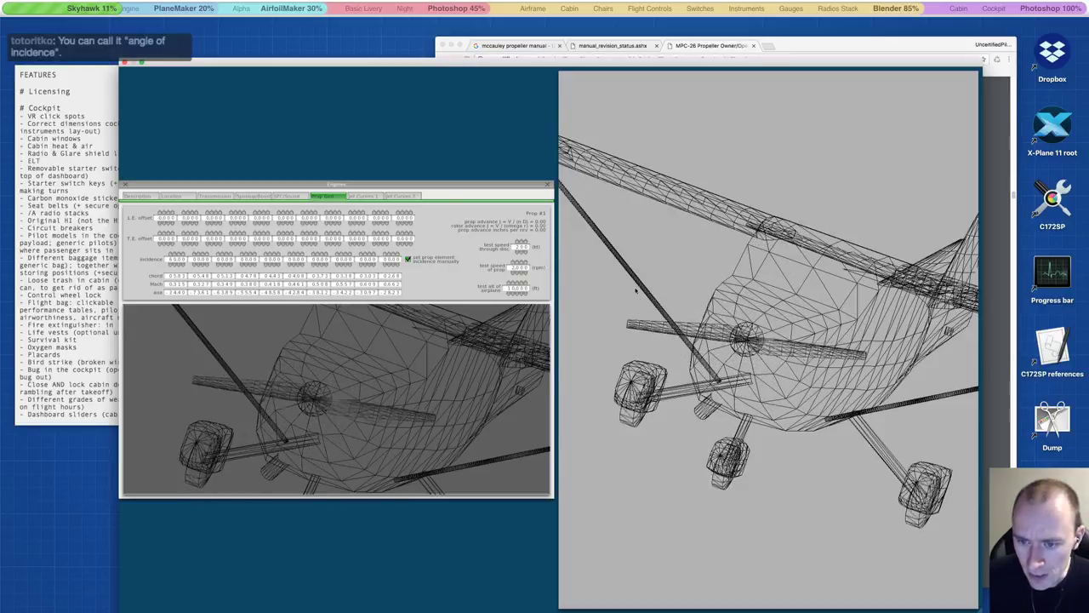
ctrl+scroll(720, 326, up, 5)
ctrl+scroll(748, 337, down, 5)
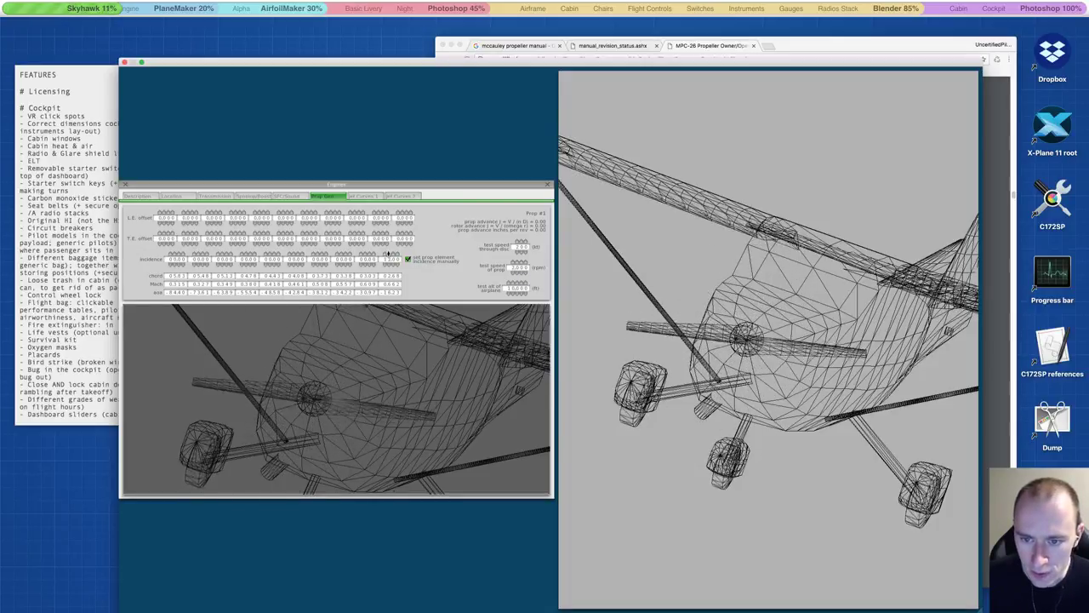
Step: Fly the camera with W/A/S/D and arrow keys until the nose and propeller appear side-on
key(d)
key(d)
key(d)
key(d)
key(d)
key(d)
key(d)
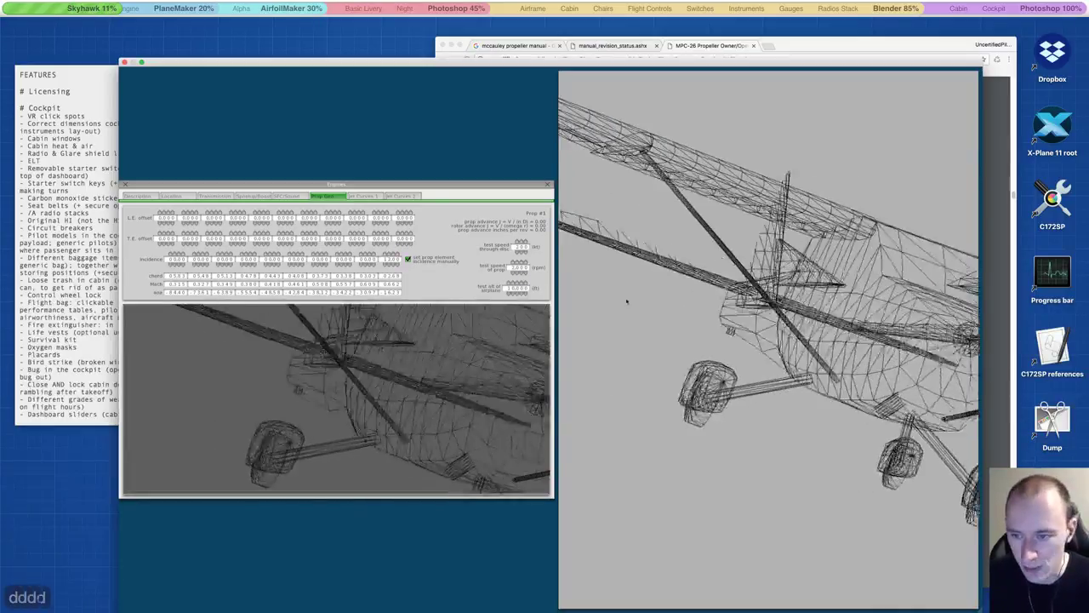
key(s)
key(w)
key(w)
key(w)
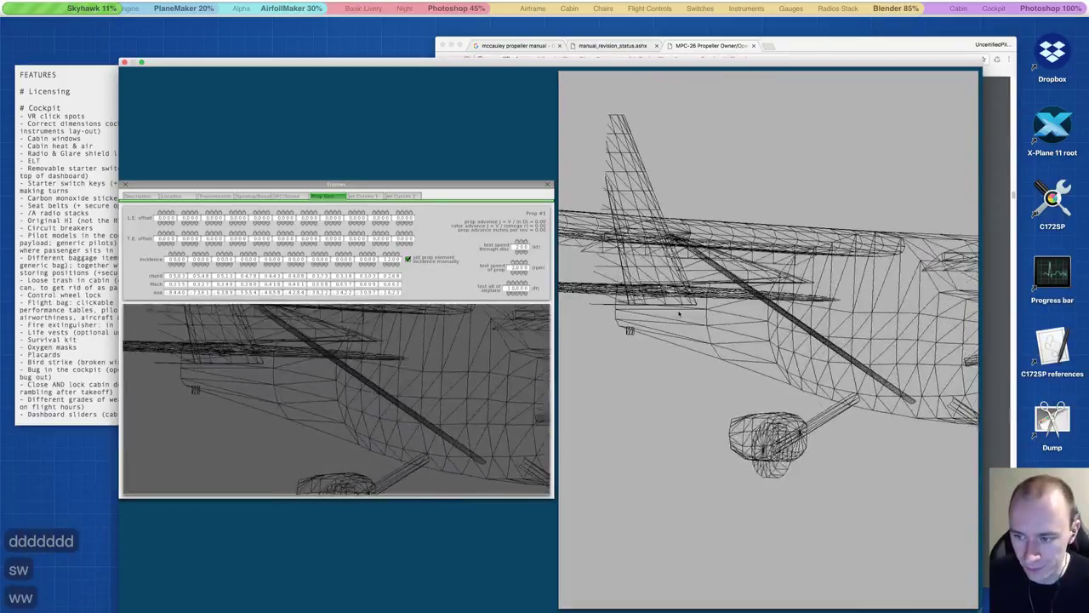
key(a)
key(a)
key(s)
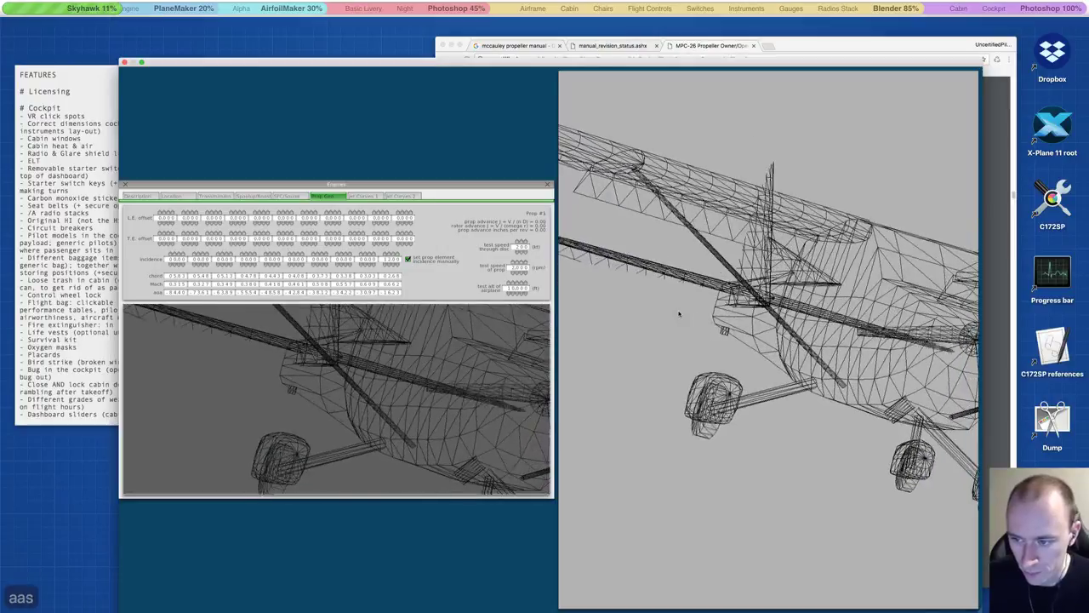
key(w)
key(w)
key(w)
key(a)
key(a)
key(a)
key(a)
key(a)
key(a)
key(a)
key(a)
key(a)
key(a)
key(a)
key(a)
key(a)
key(a)
key(a)
key(a)
key(a)
key(a)
key(a)
key(a)
key(a)
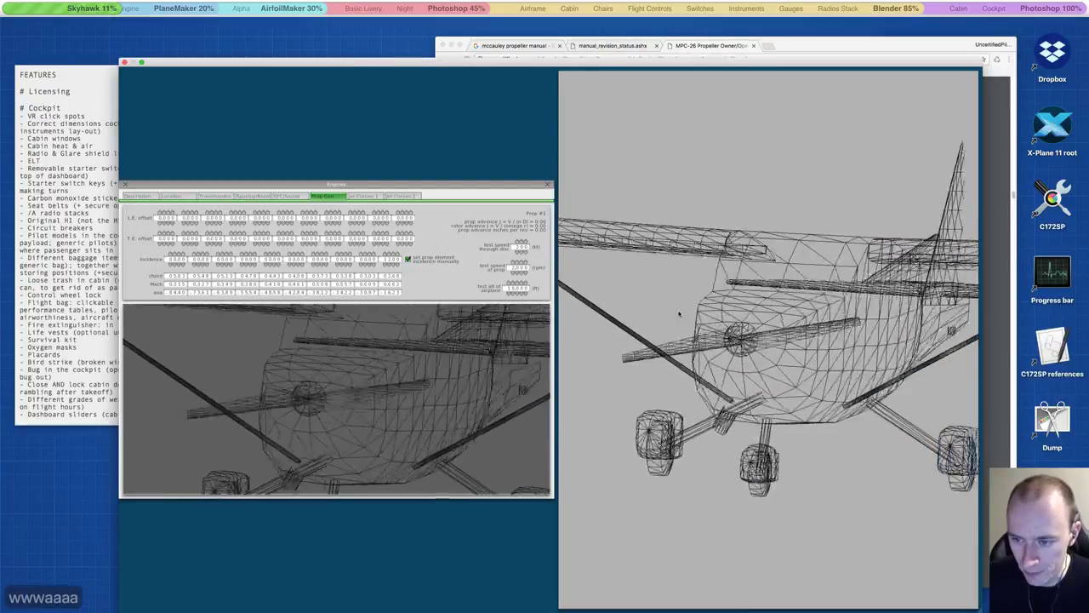
key(Left)
key(Left)
key(Left)
key(Left)
key(Left)
key(Left)
key(Left)
key(Left)
key(Left)
key(Left)
key(Left)
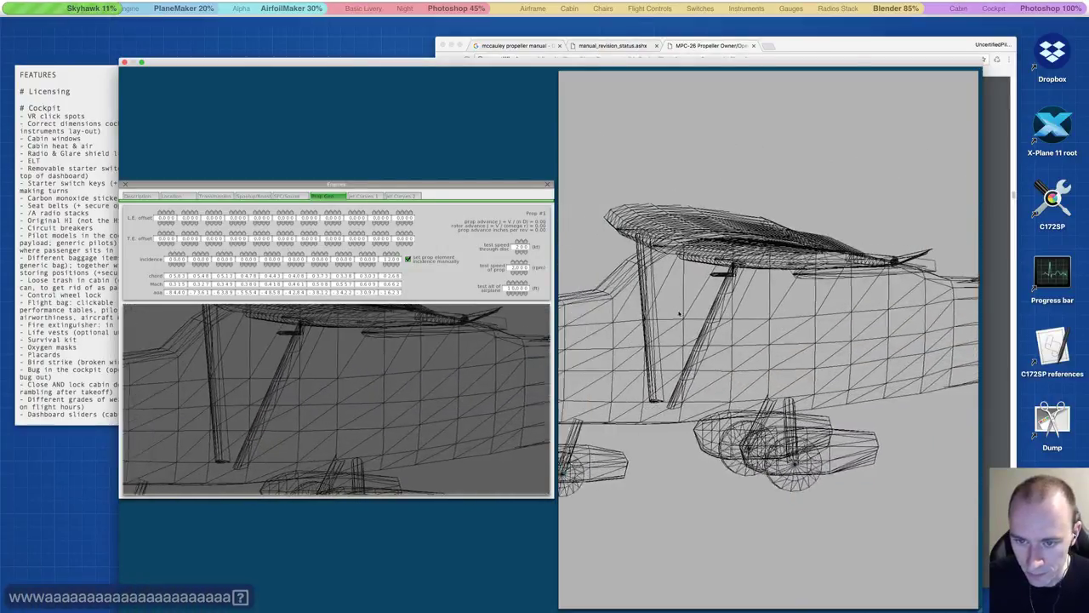
key(a)
key(a)
key(a)
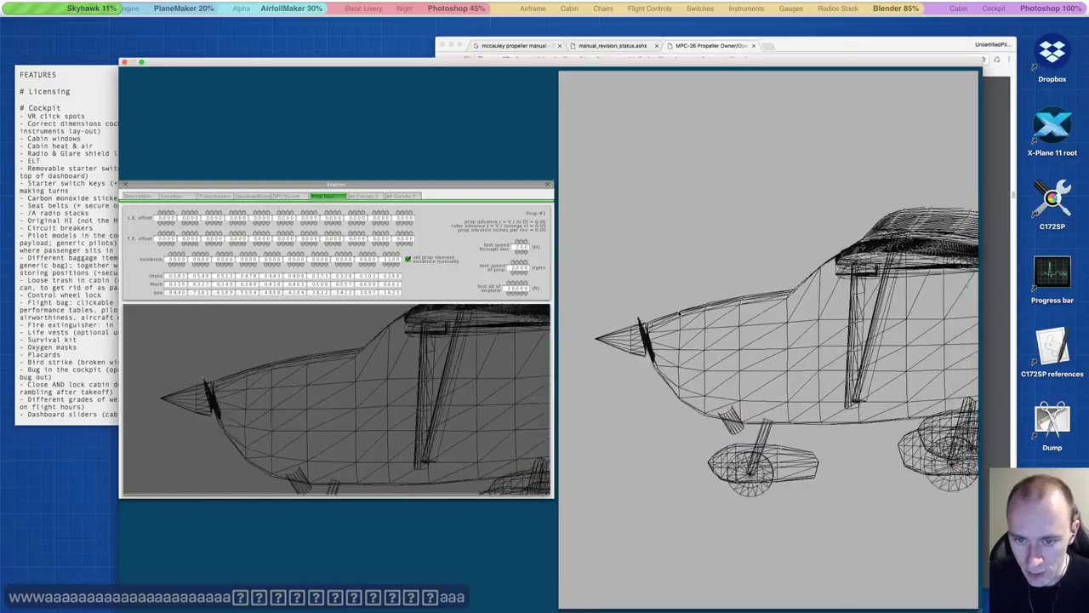
key(d)
key(d)
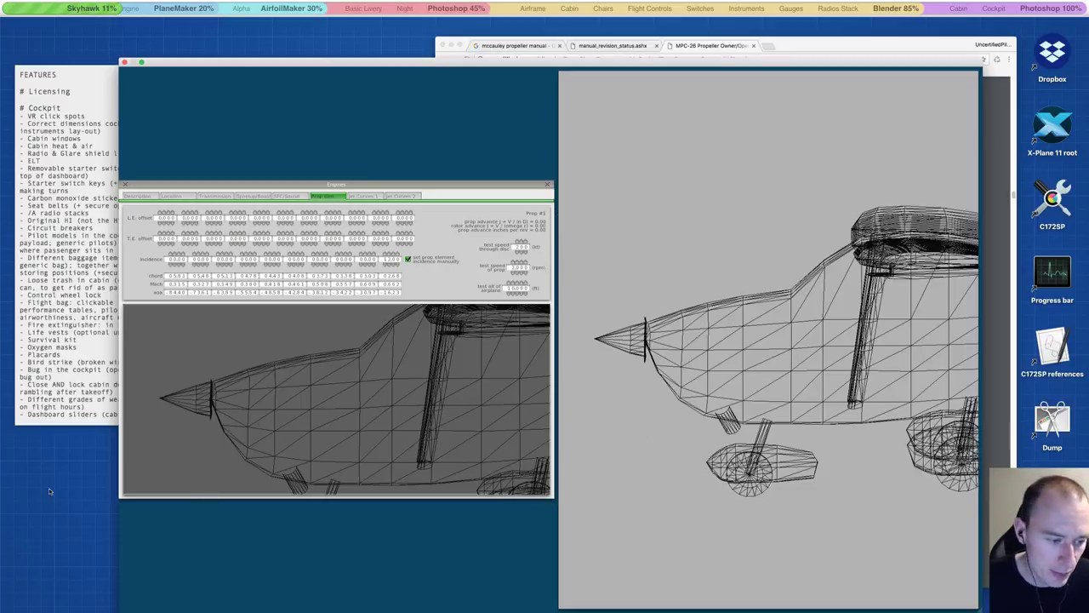
Step: In a new Chrome tab, search Google for 'cessna skyhawk 172s propeller'
mouse_move(290, 605)
click(349, 587)
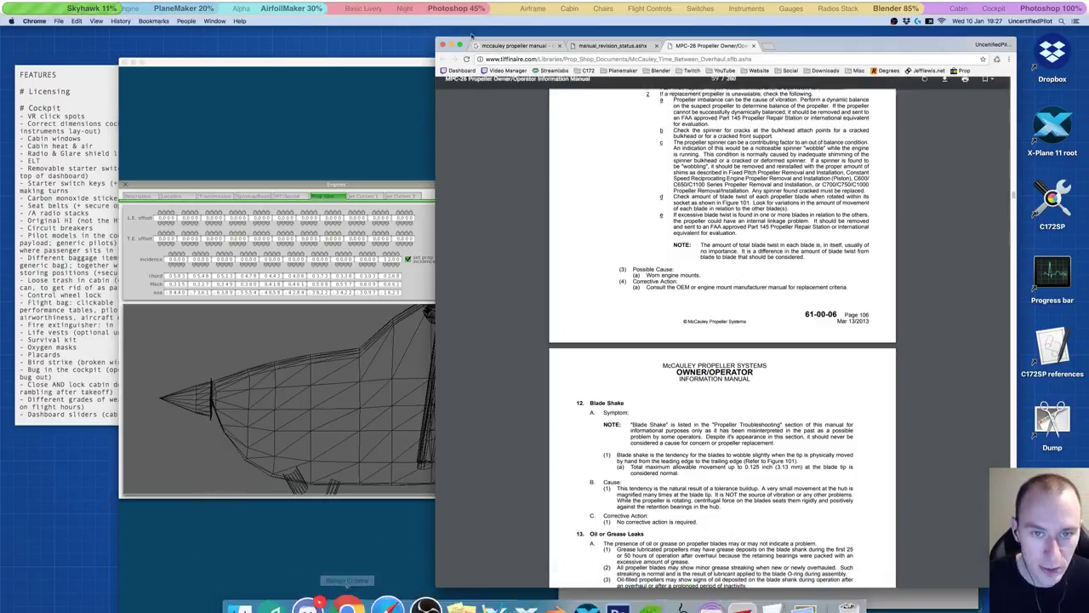
click(768, 46)
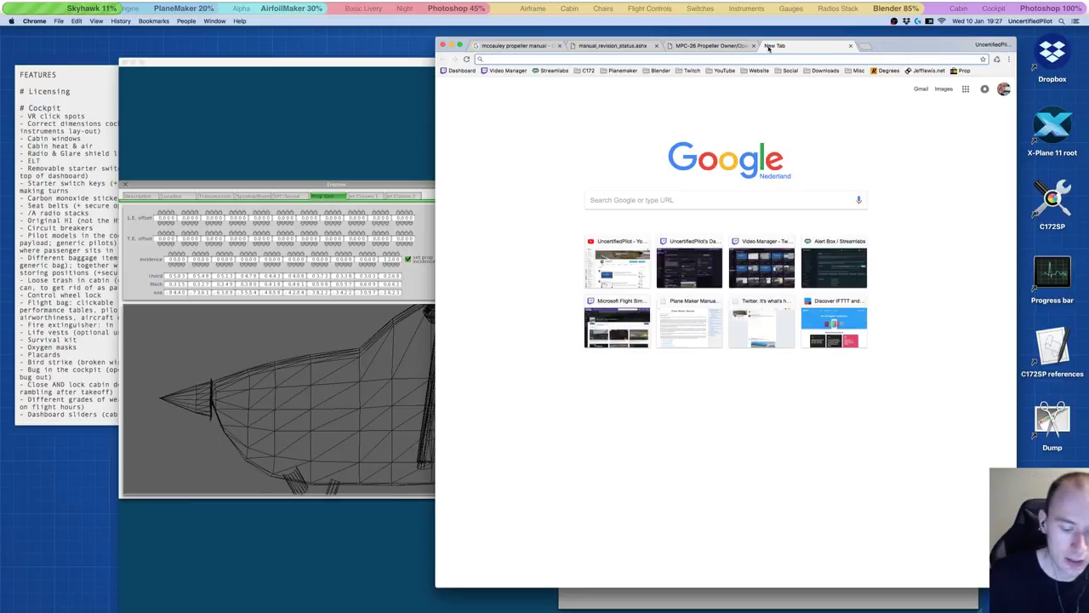
text(cessna skyhawk 172s hp engine)
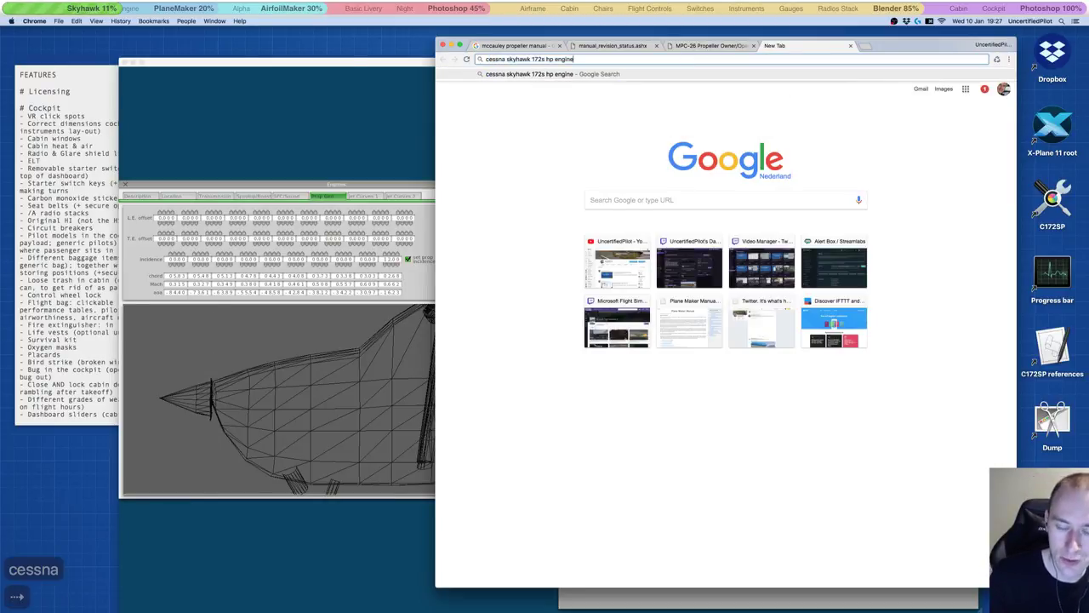
key(BackSpace)
key(BackSpace)
key(BackSpace)
key(BackSpace)
key(BackSpace)
key(BackSpace)
key(BackSpace)
key(BackSpace)
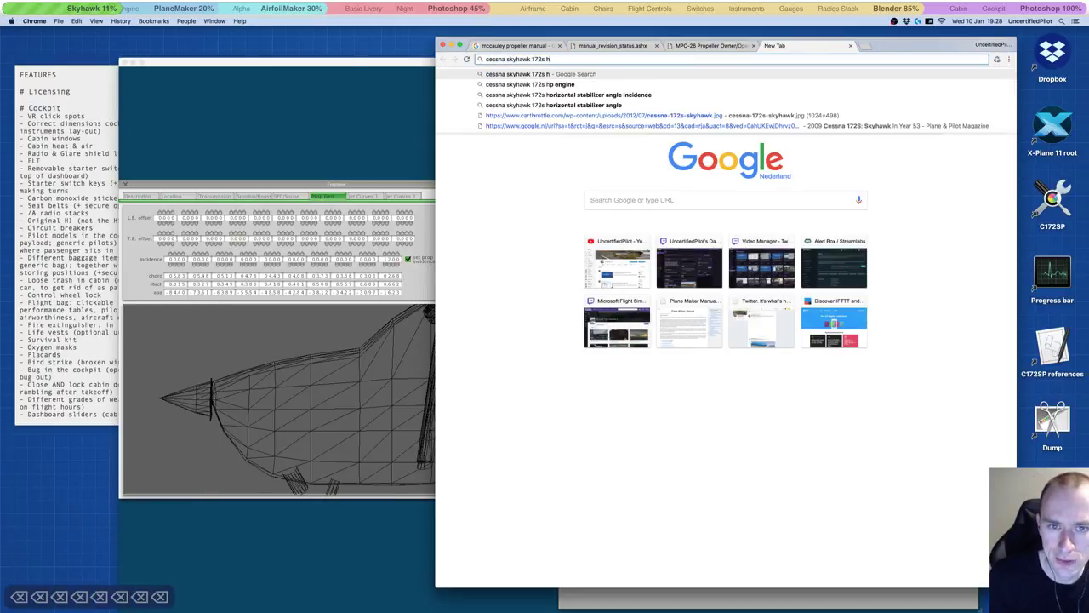
key(BackSpace)
key(BackSpace)
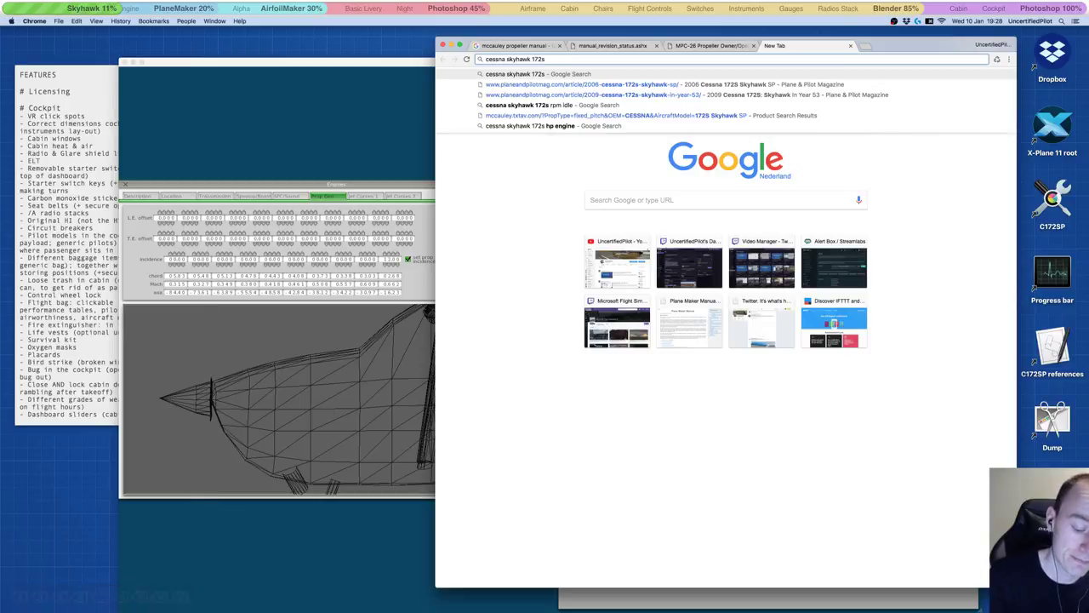
text(propeller)
key(Return)
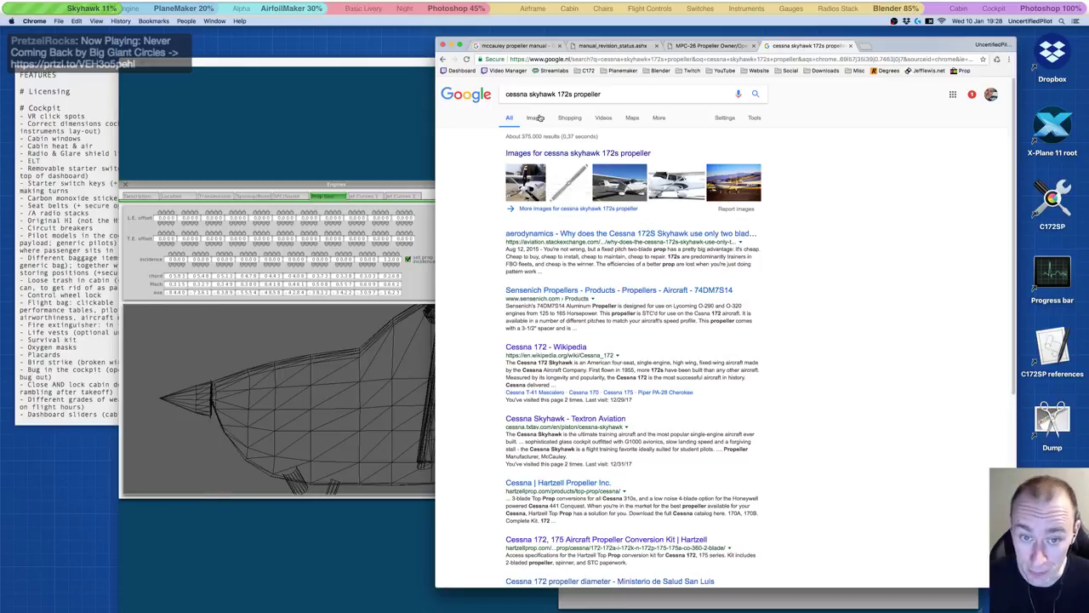
Step: Switch to image results, check the Bantam photo, then enlarge the first close-up propeller photo
click(539, 118)
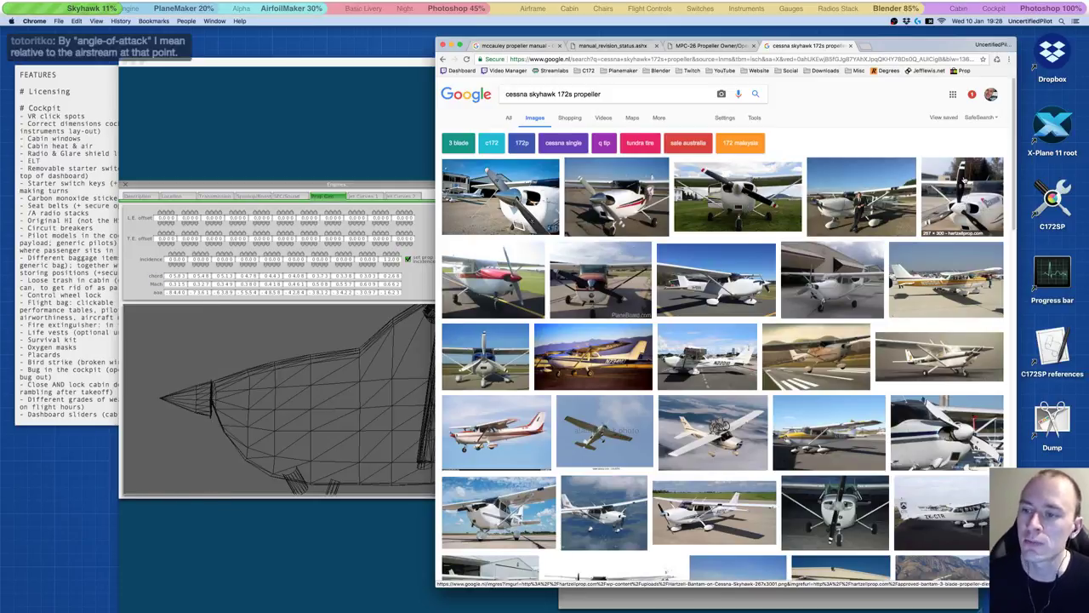
click(965, 187)
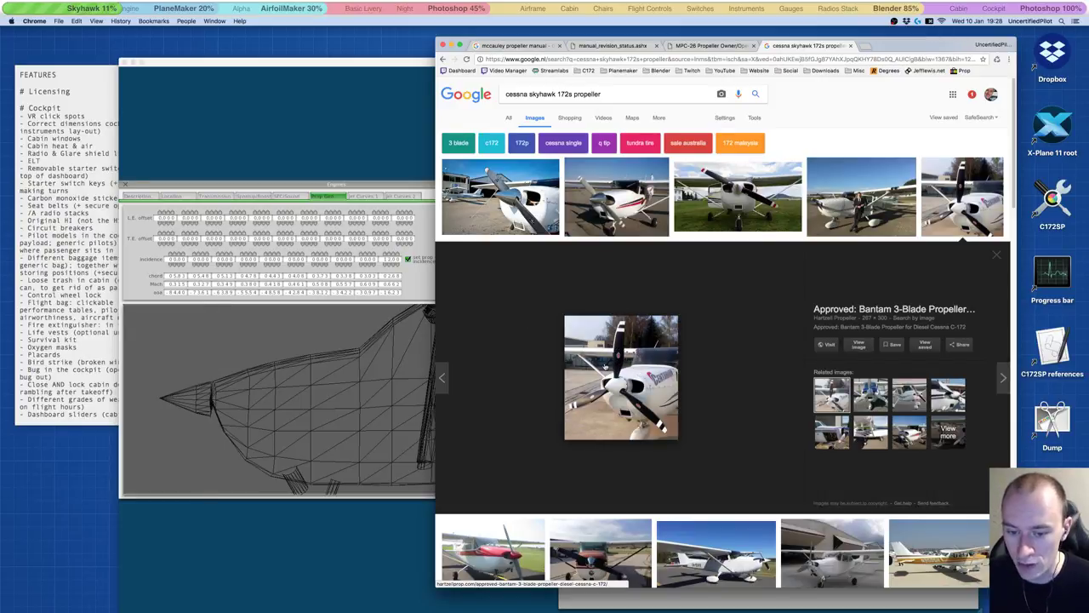
click(997, 253)
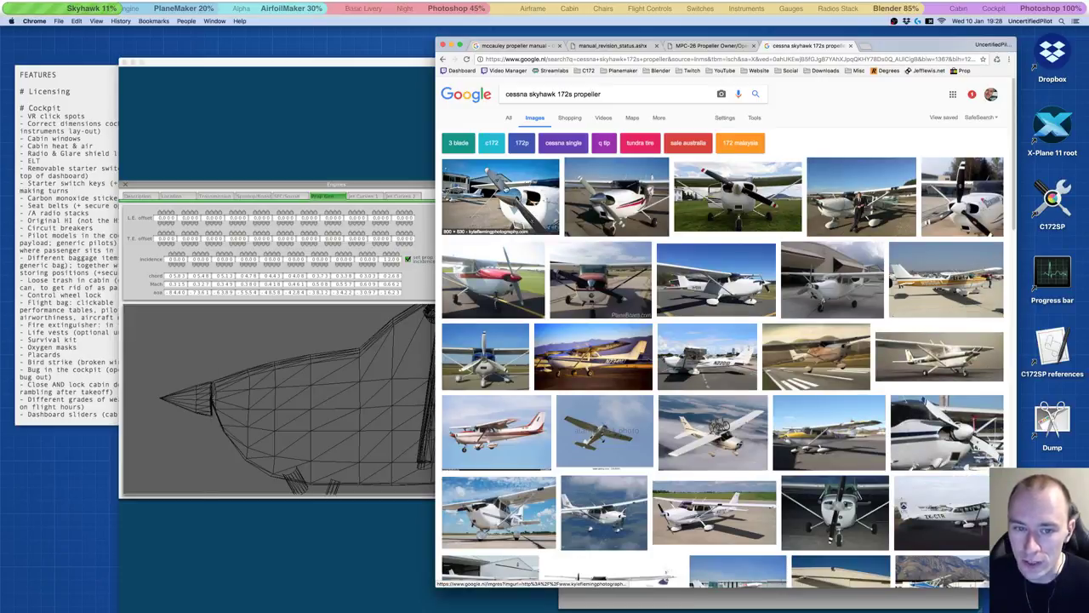
click(506, 191)
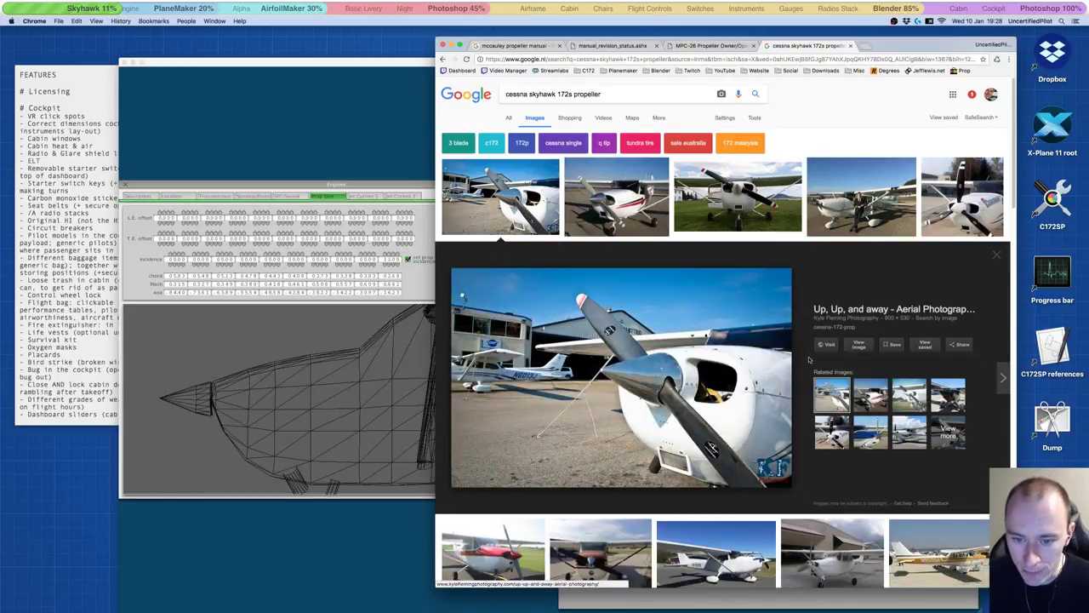
Step: Open the Cessna 172 propeller photo full-size and zoomed in, then return to Plane Maker
click(858, 344)
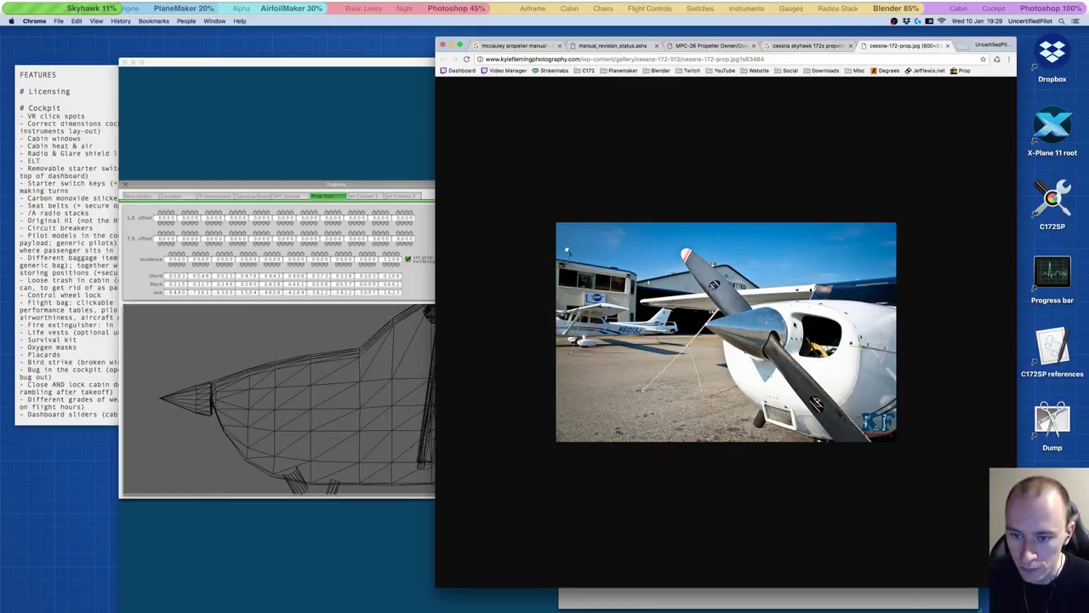
key(super+equal)
key(super+equal)
key(super+equal)
key(super+equal)
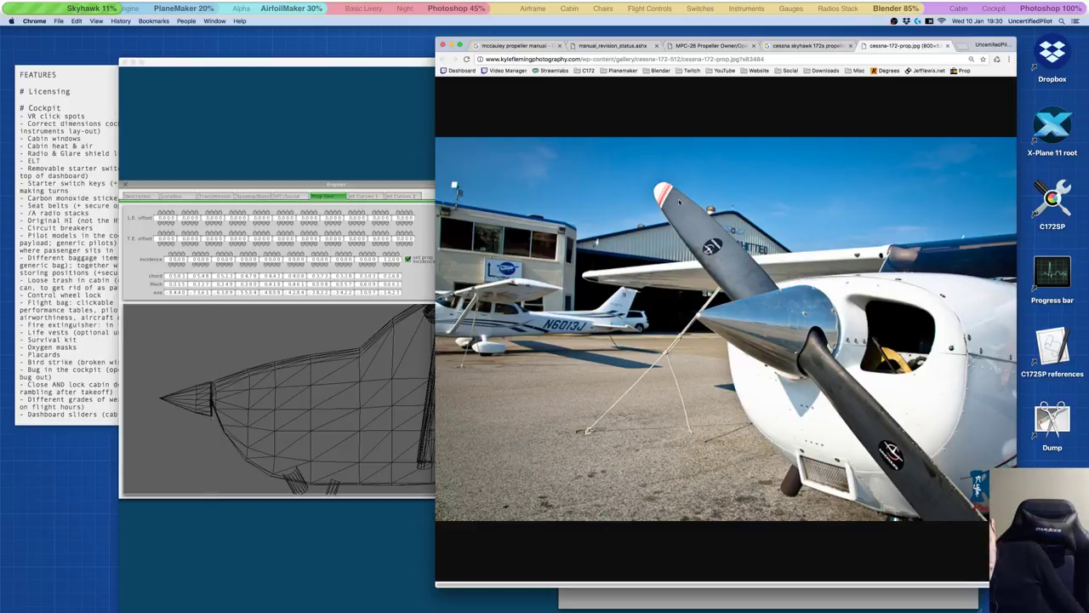
click(173, 226)
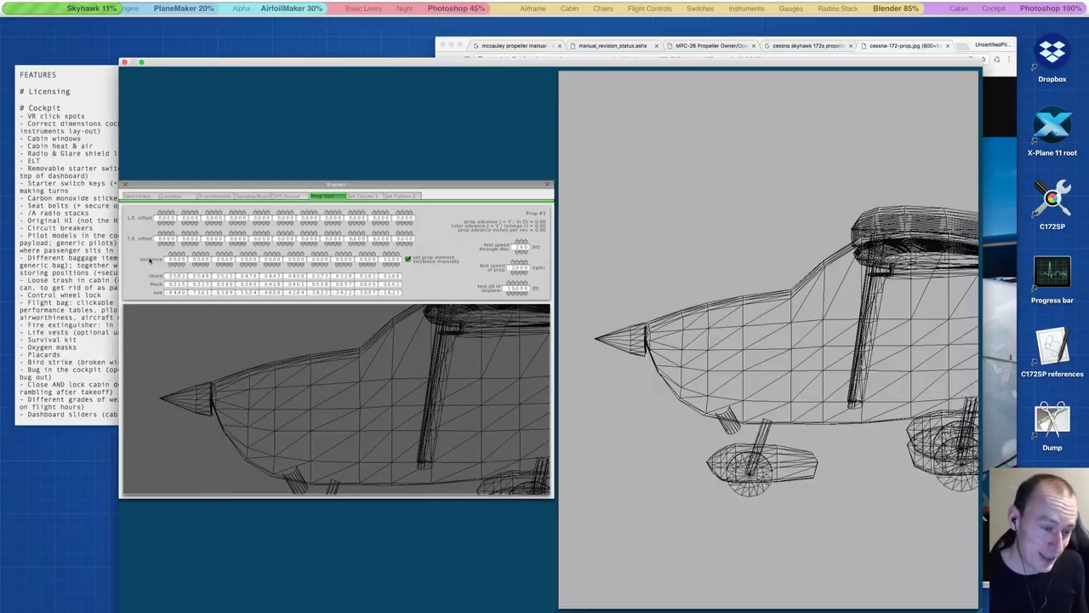
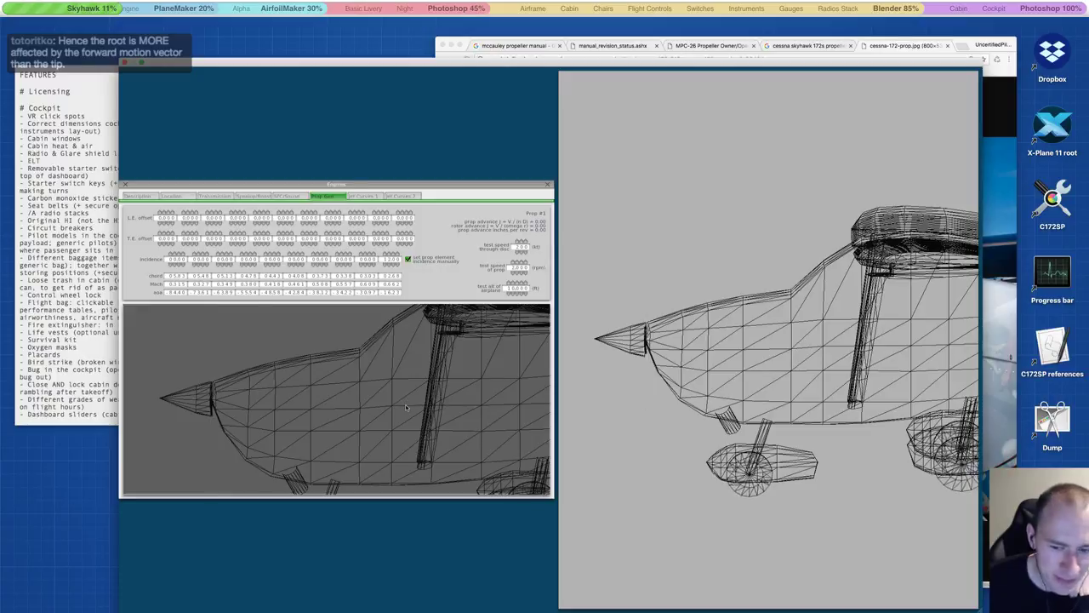
Step: Nudge the Plane Maker window up, back down, then up and left to expose the Cessna photo
drag(281, 62, 277, 43)
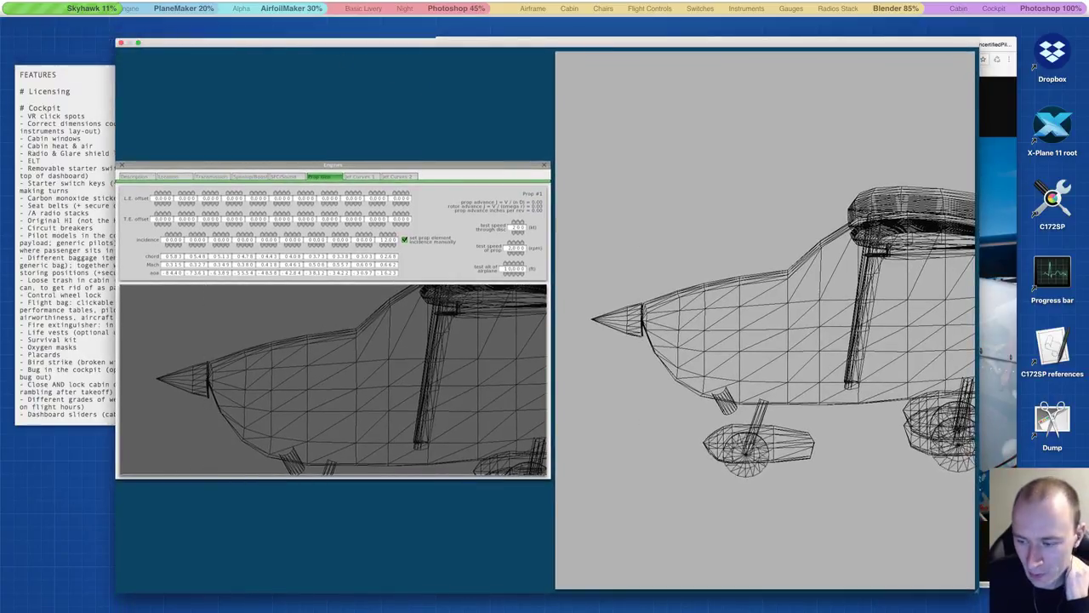
drag(915, 47, 915, 73)
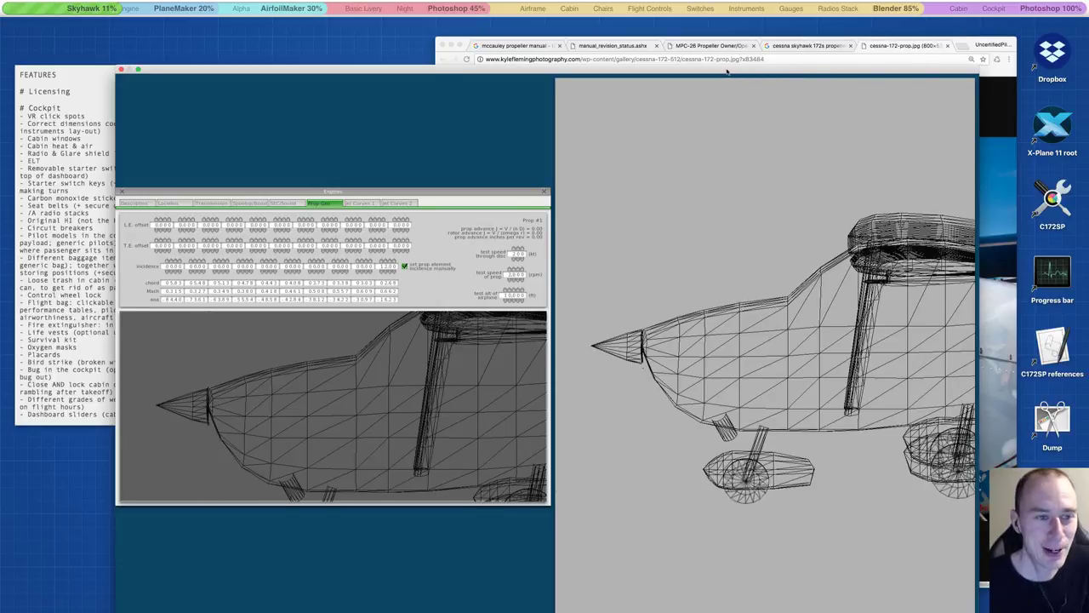
drag(727, 71, 656, 42)
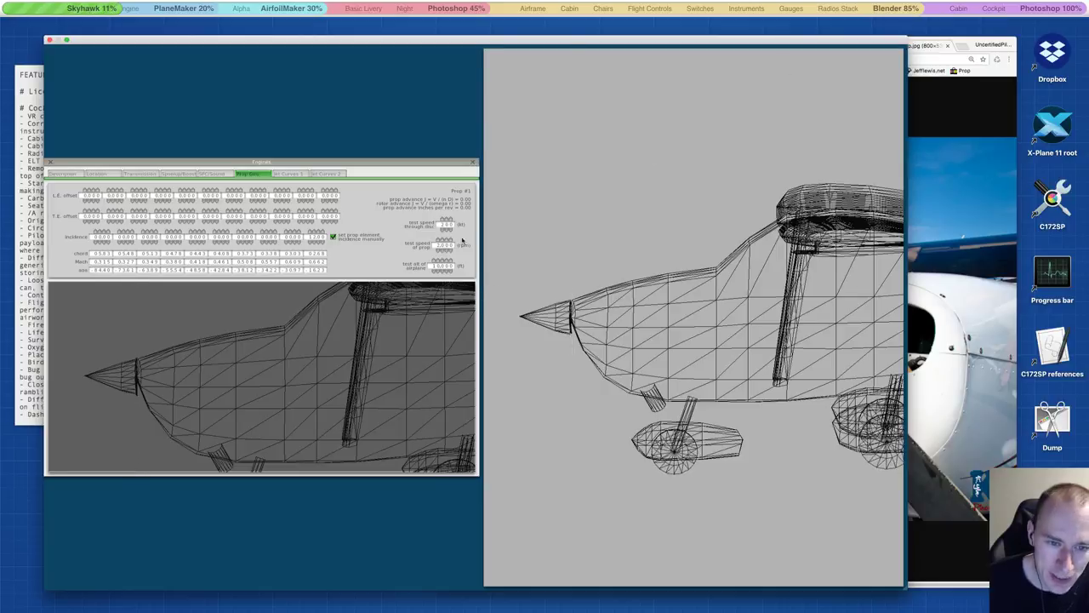
Step: Magnify the Prop Geo chord, Mach and aoa rows, where the root element aoa reads -81.83
key(alt+super+8)
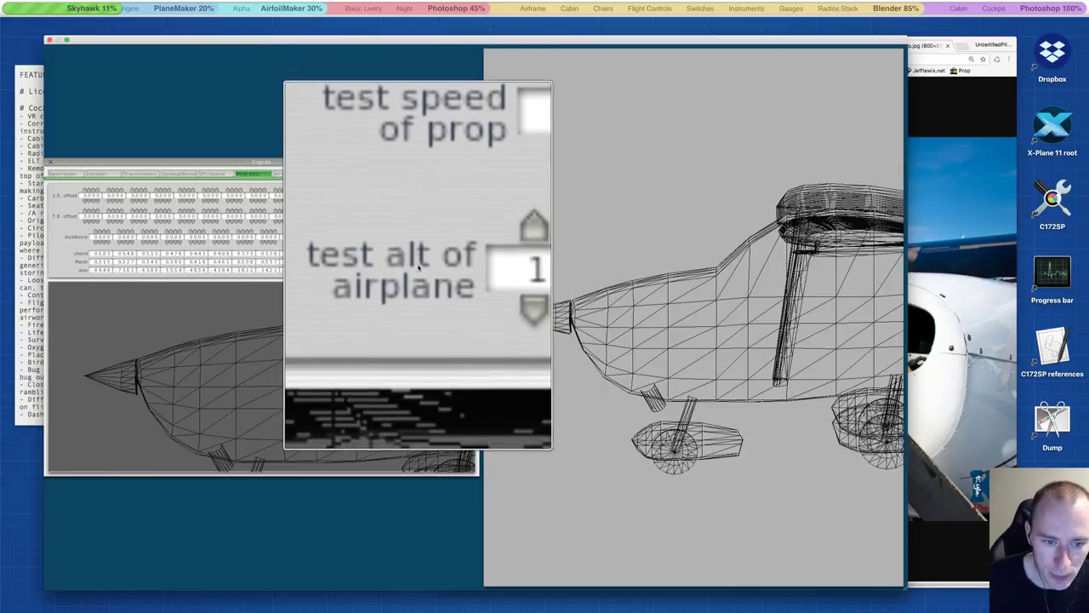
key(alt+super+8)
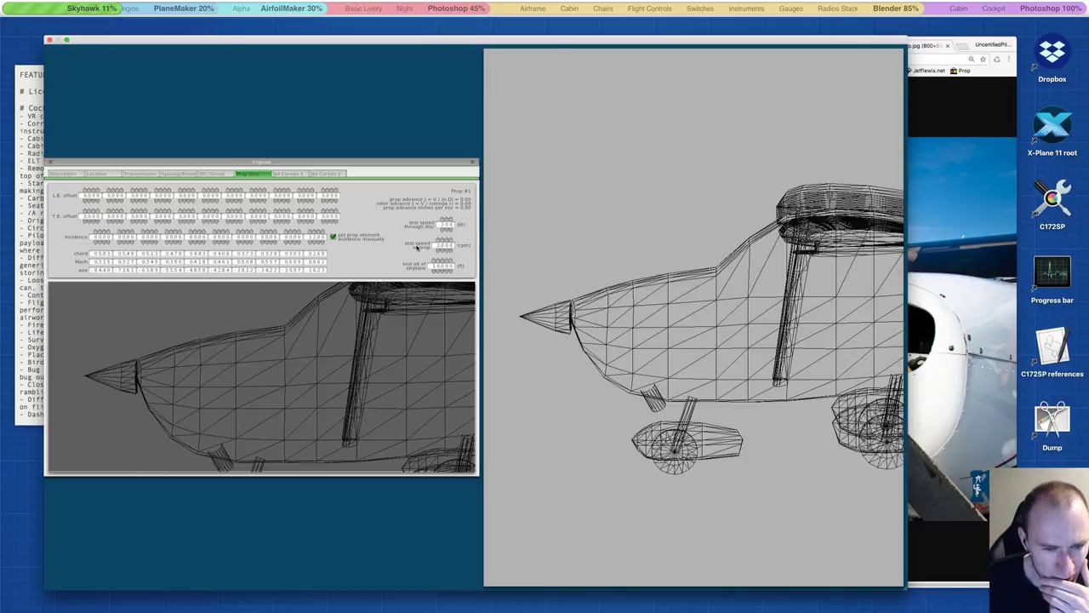
mouse_move(413, 240)
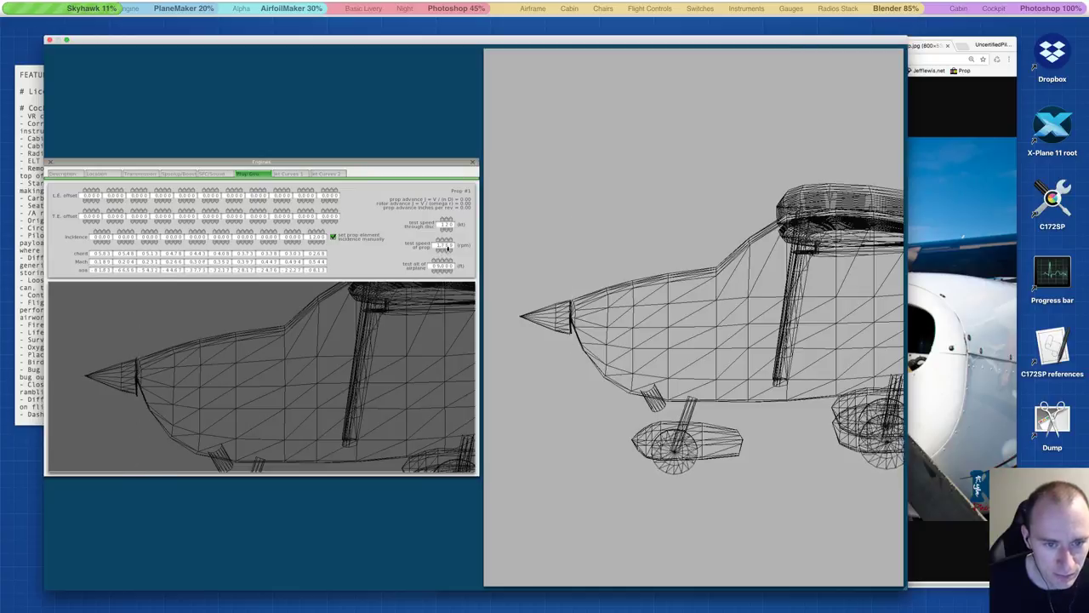
ctrl+scroll(105, 258, up, 3)
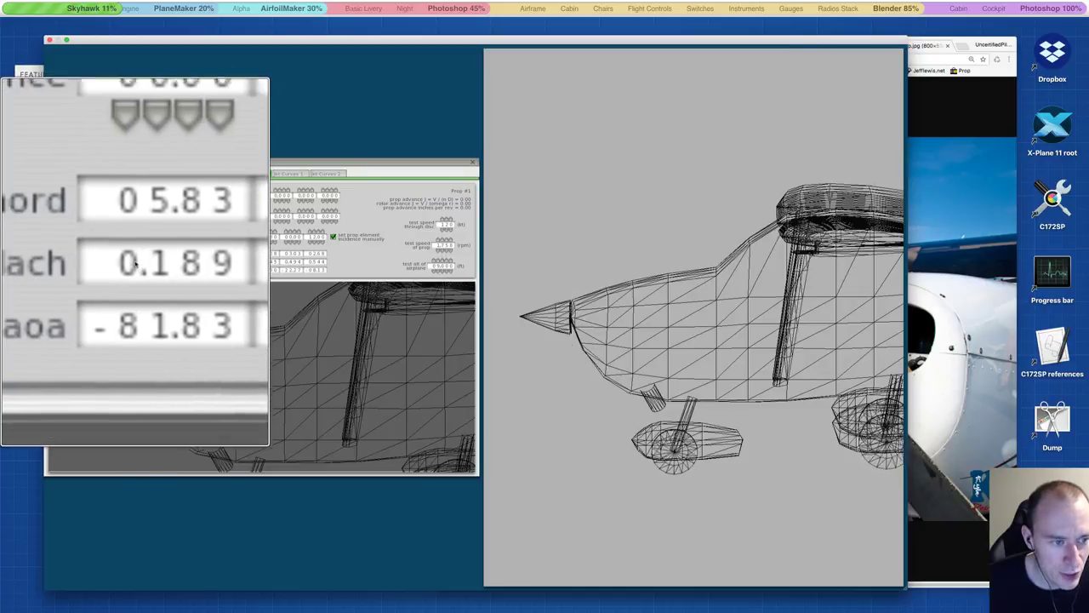
ctrl+scroll(135, 265, down, 3)
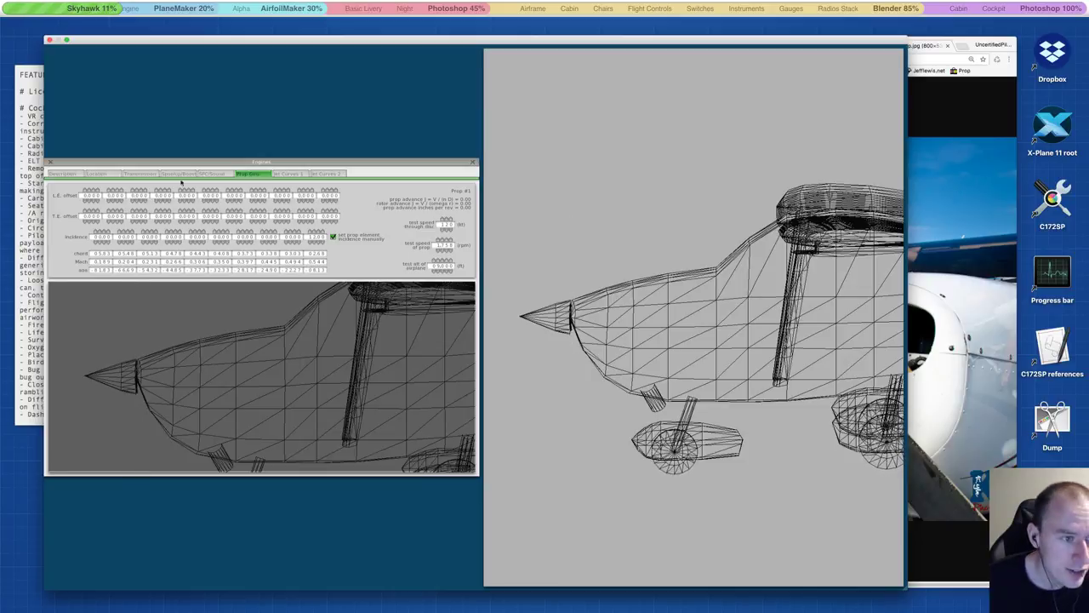
Step: Change the design airspeed through the prop disc on the Location page, then return to Prop Geo
click(102, 174)
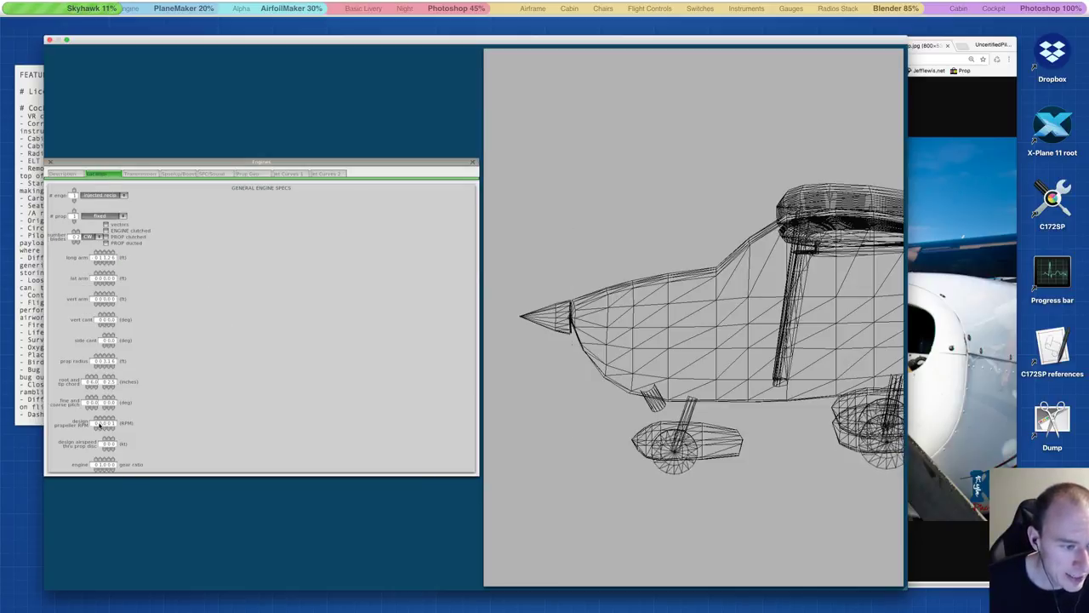
ctrl+scroll(145, 416, up, 5)
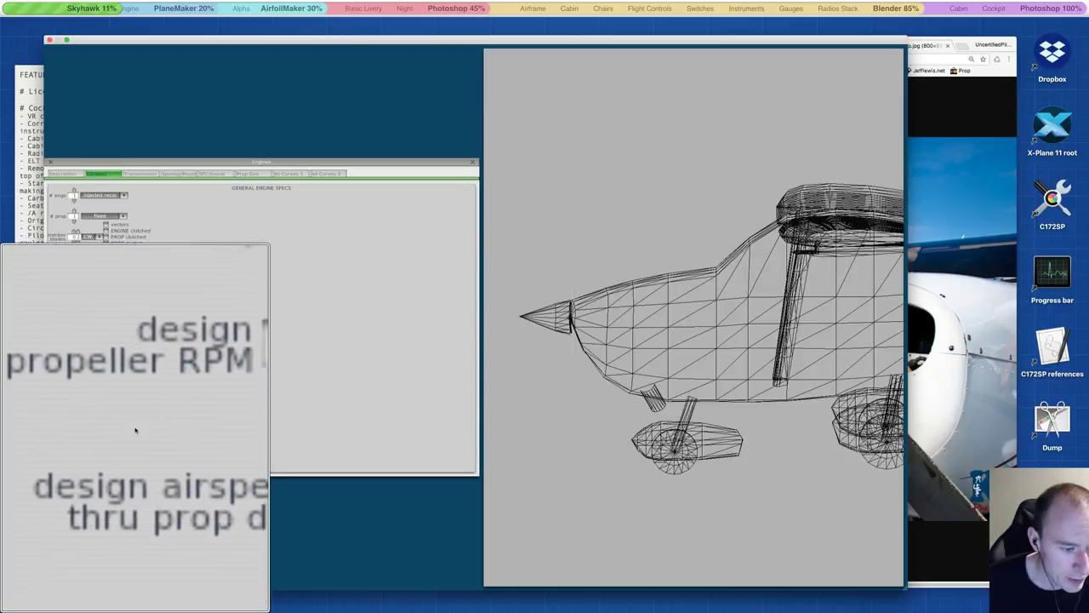
ctrl+scroll(109, 447, down, 5)
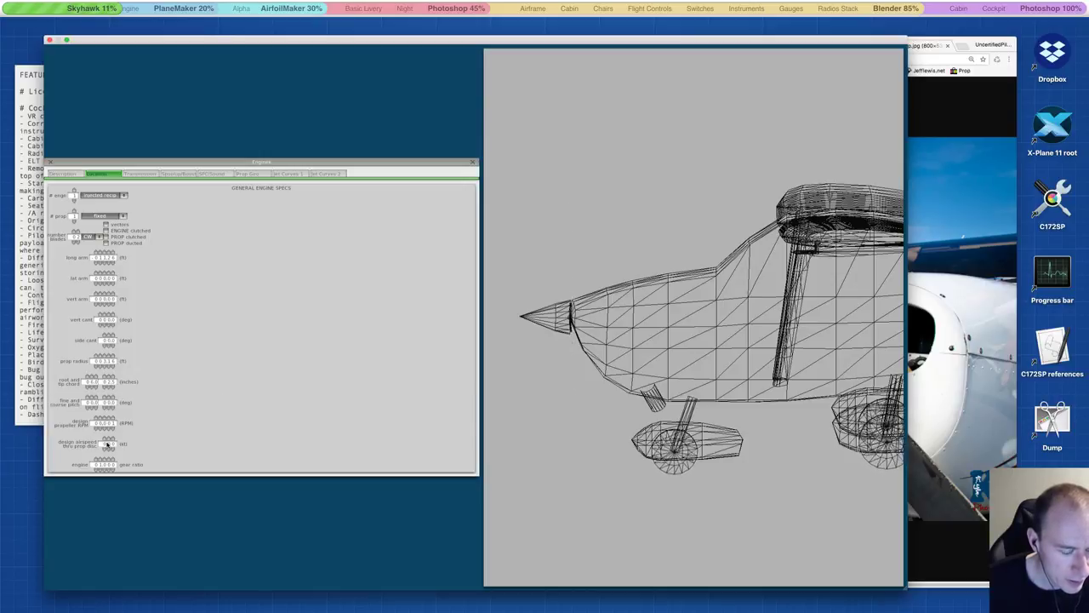
click(107, 443)
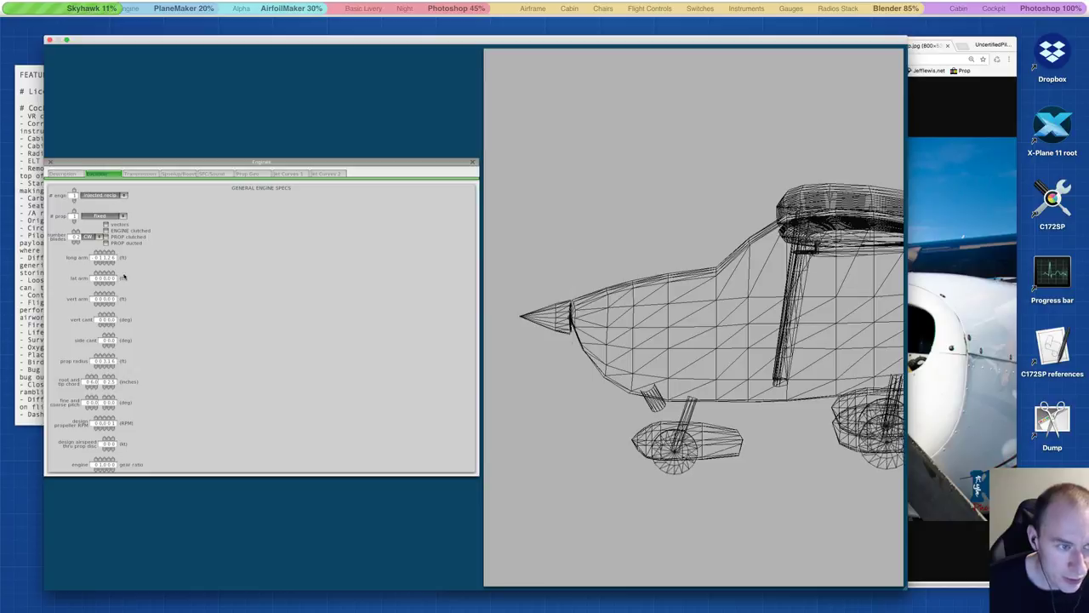
click(248, 173)
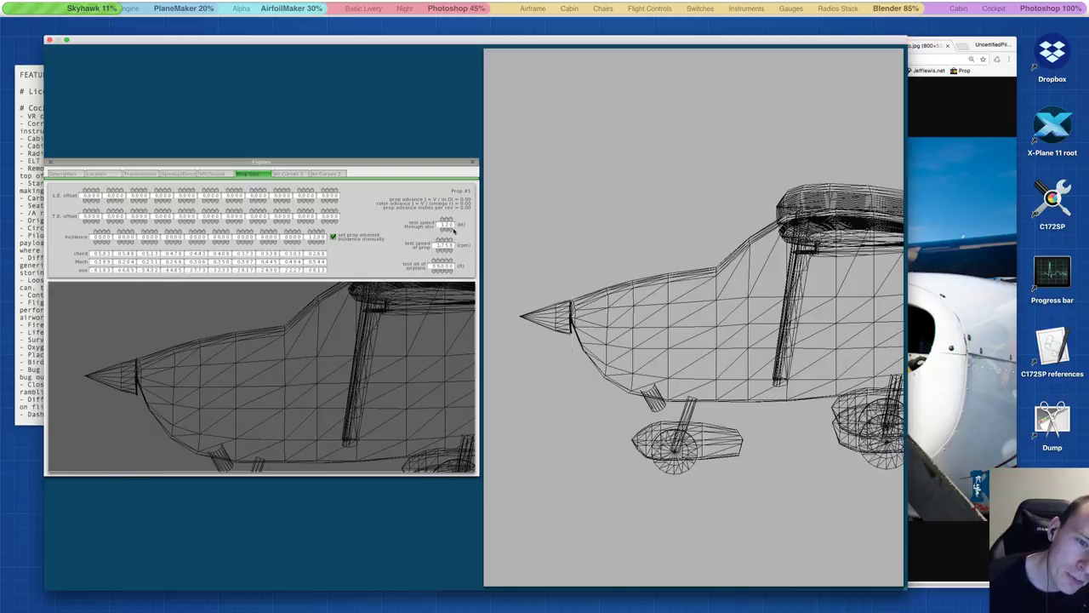
Step: Change the prop test rpm, glance at Description and Location, and return to the prop geometry table
drag(446, 245, 440, 241)
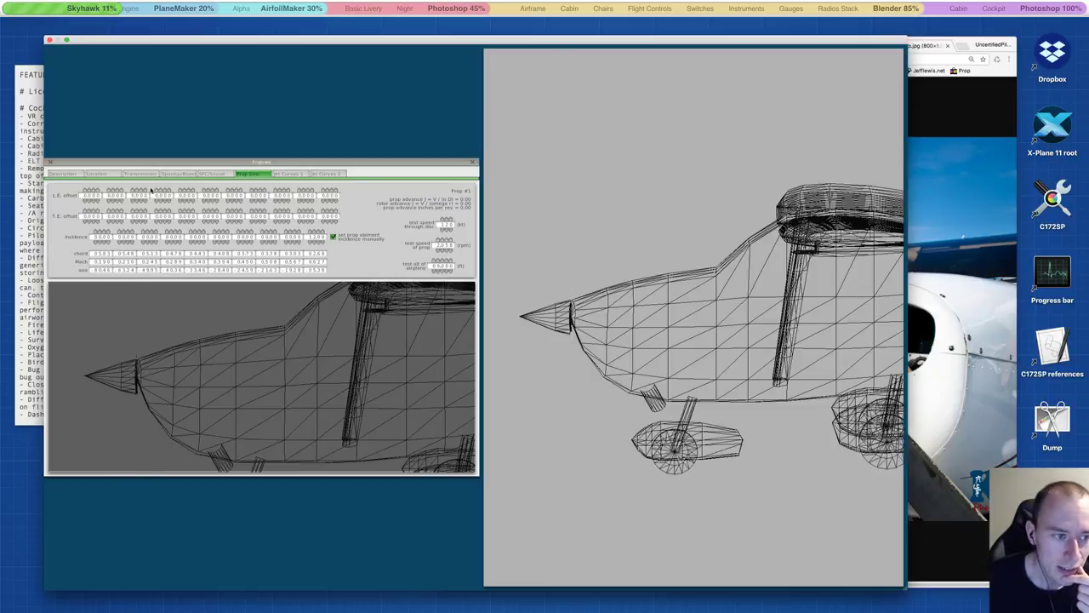
click(74, 174)
click(99, 175)
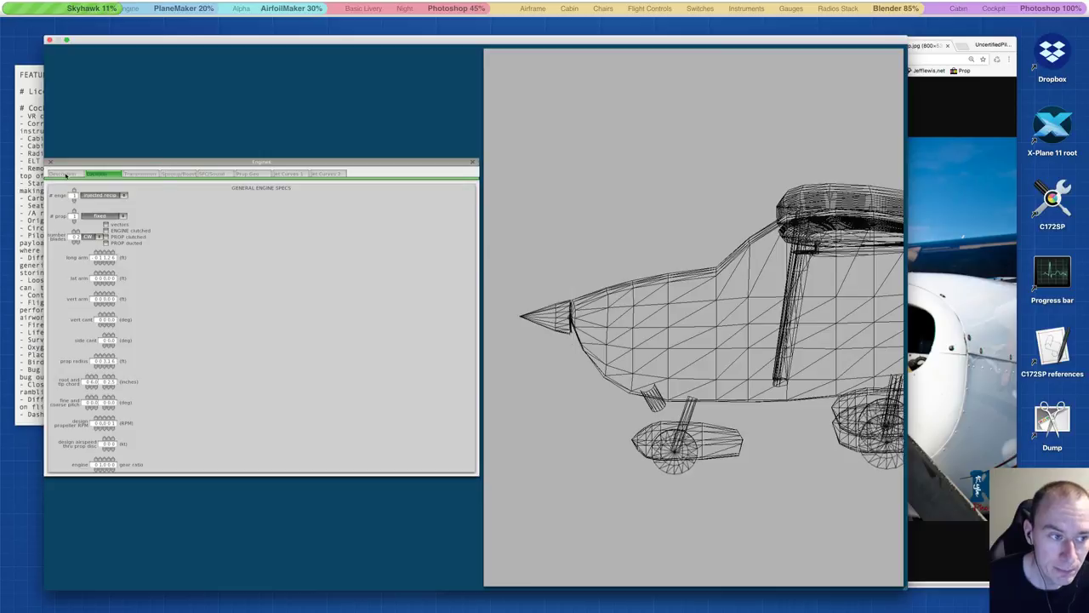
click(242, 174)
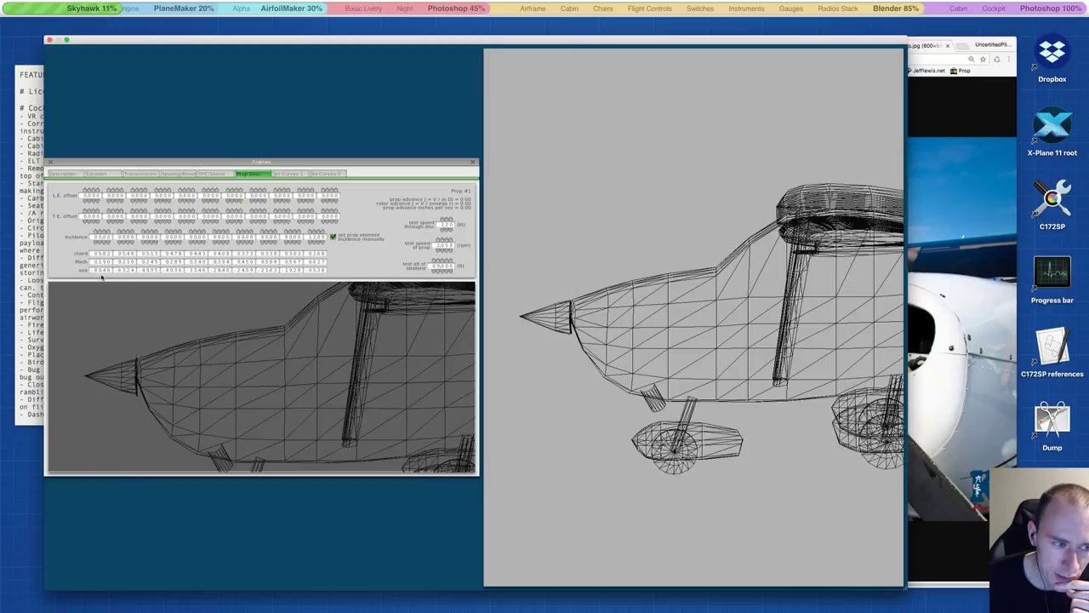
mouse_move(110, 271)
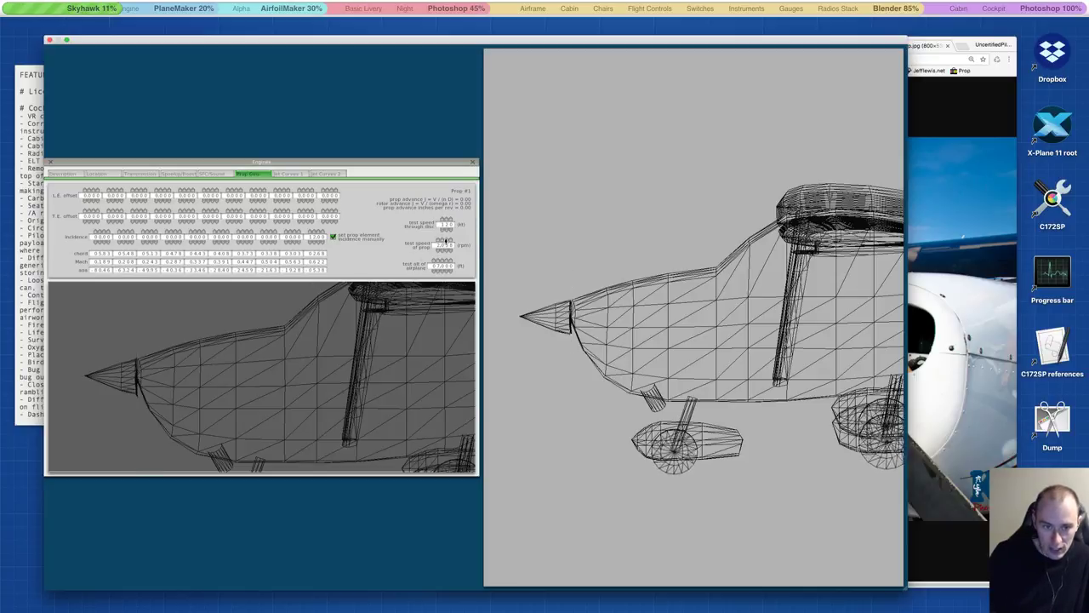
Step: Adjust the test rpm and test speed through the disc, and turn off manual prop element incidence
click(443, 242)
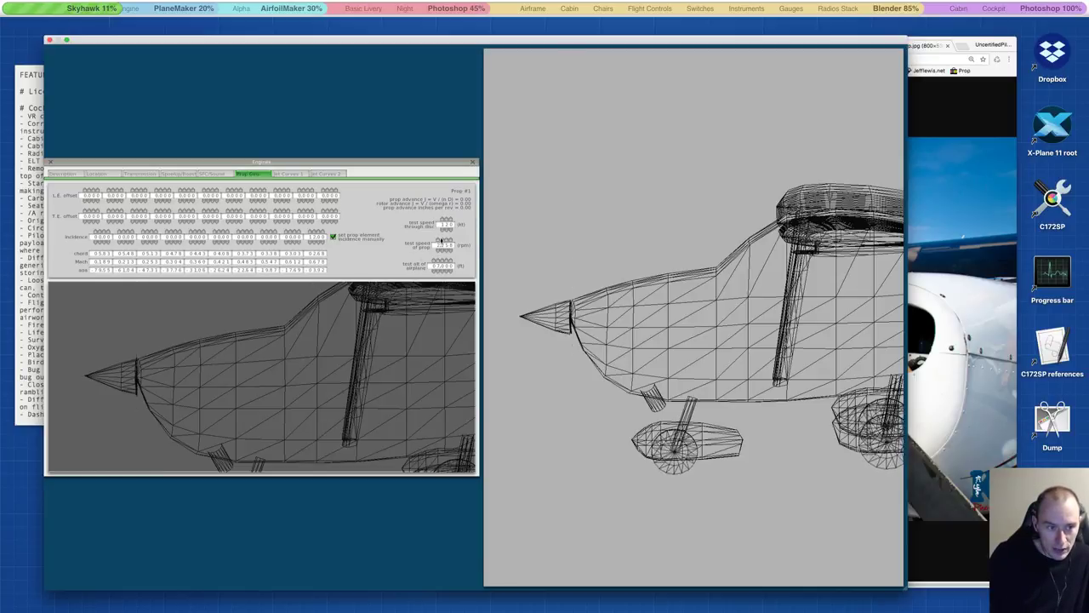
click(444, 228)
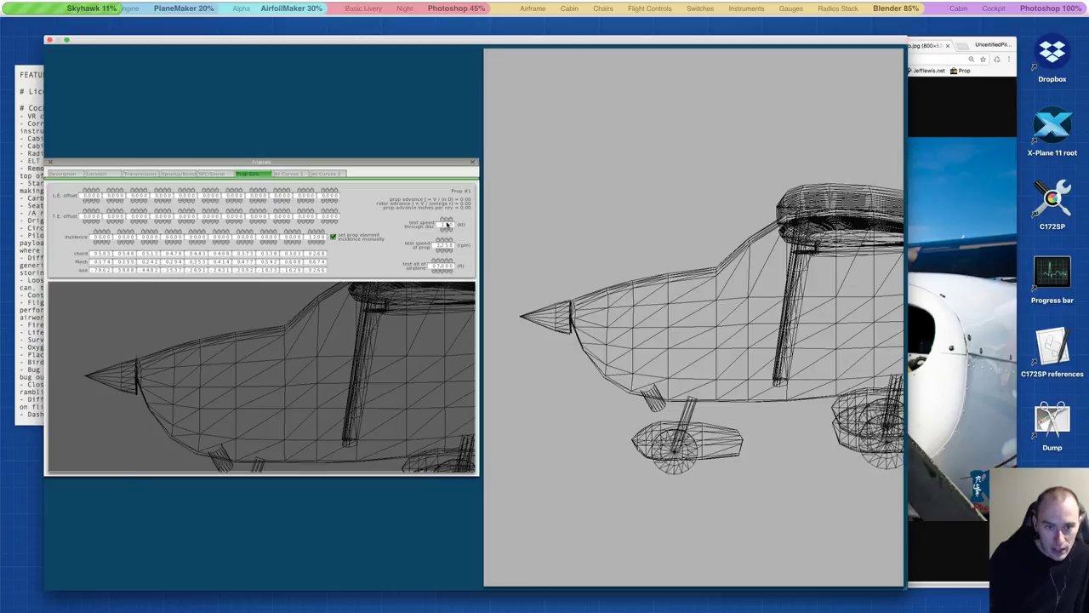
click(445, 221)
click(445, 223)
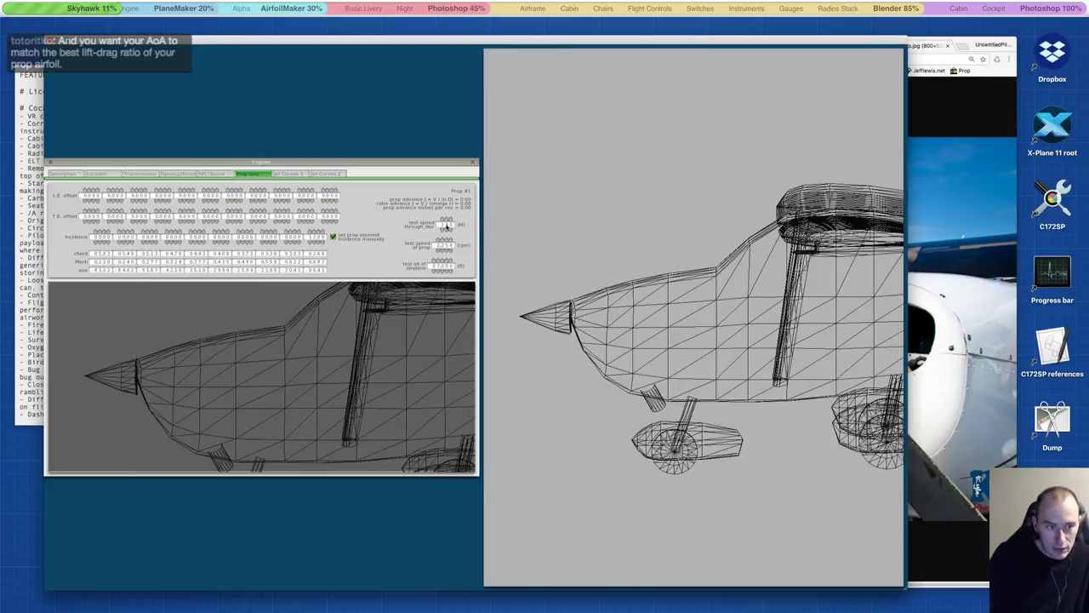
click(445, 226)
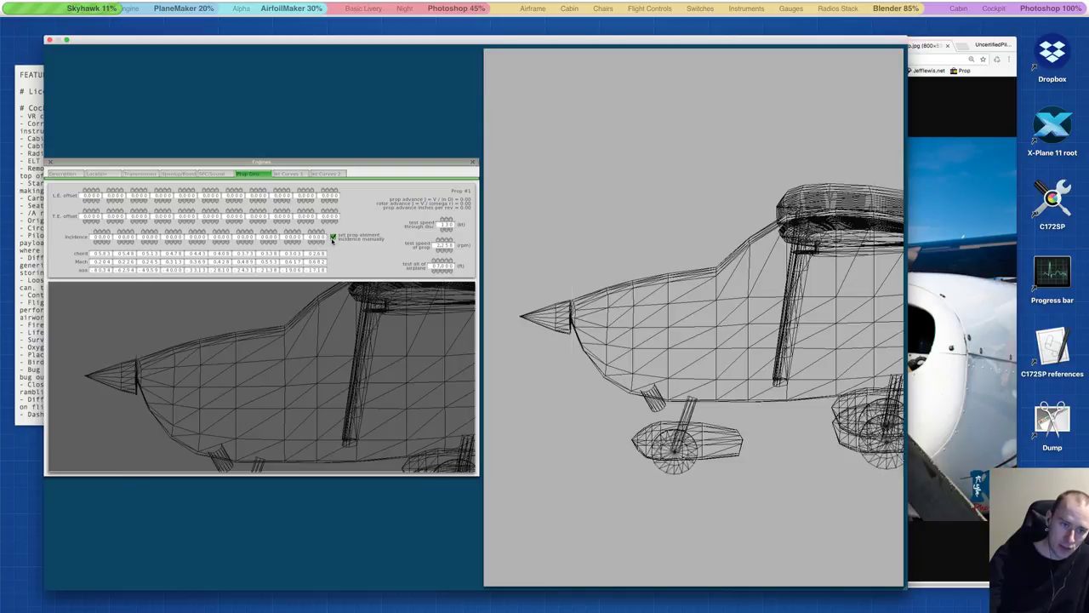
click(332, 237)
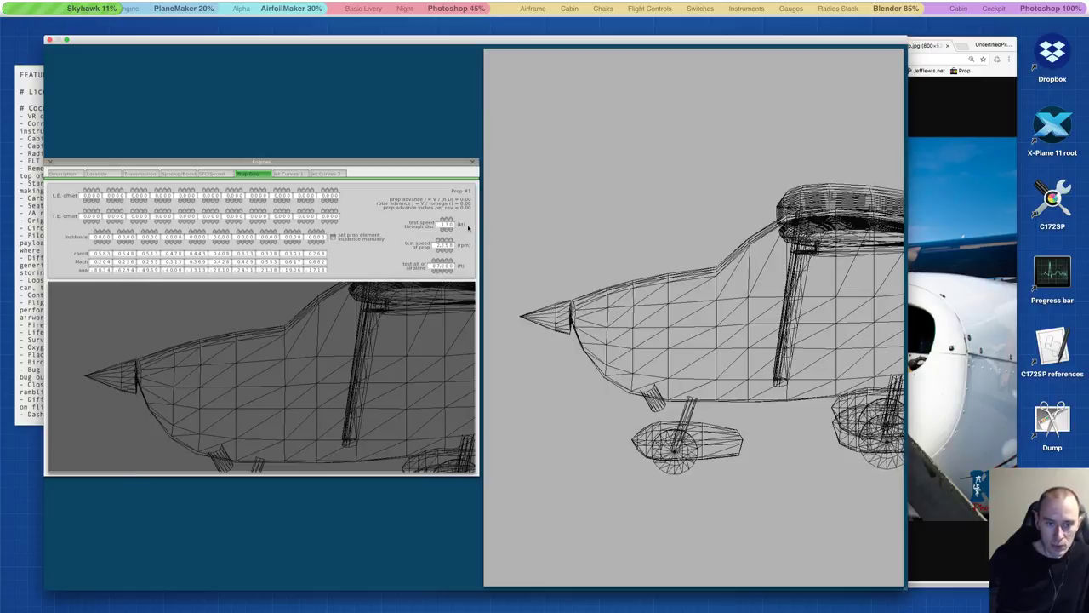
click(105, 174)
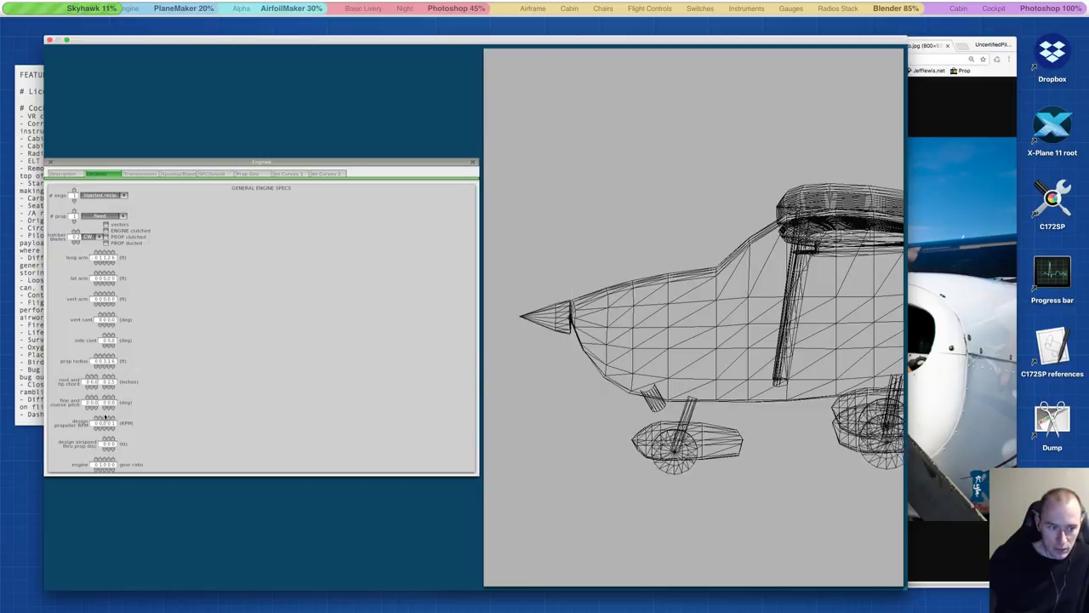
Step: Change the design propeller RPM, then bring back the prop geometry table with its wireframe preview
click(103, 416)
click(104, 416)
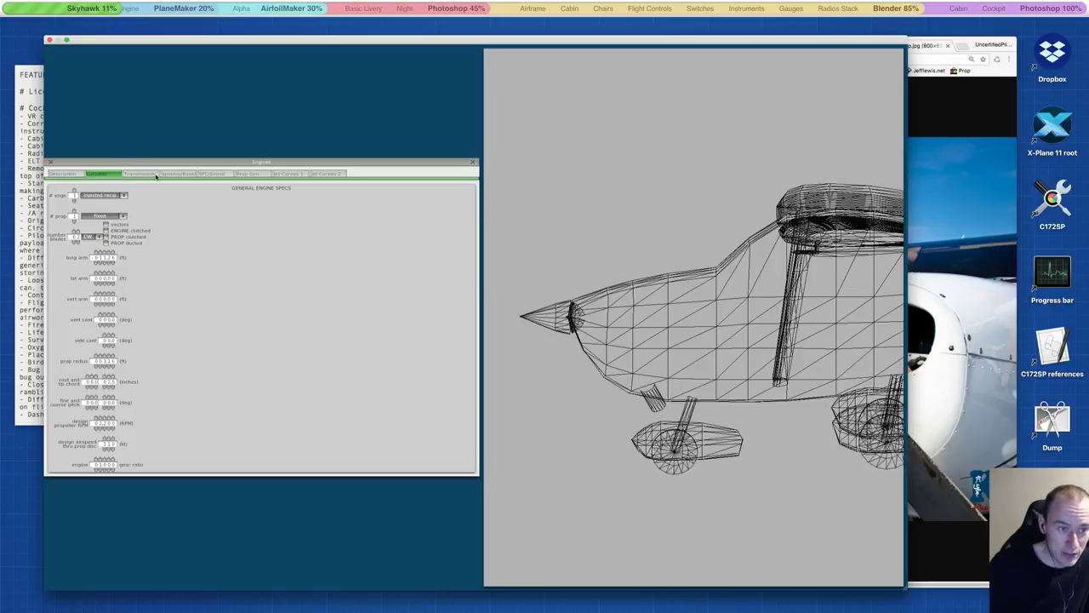
click(253, 175)
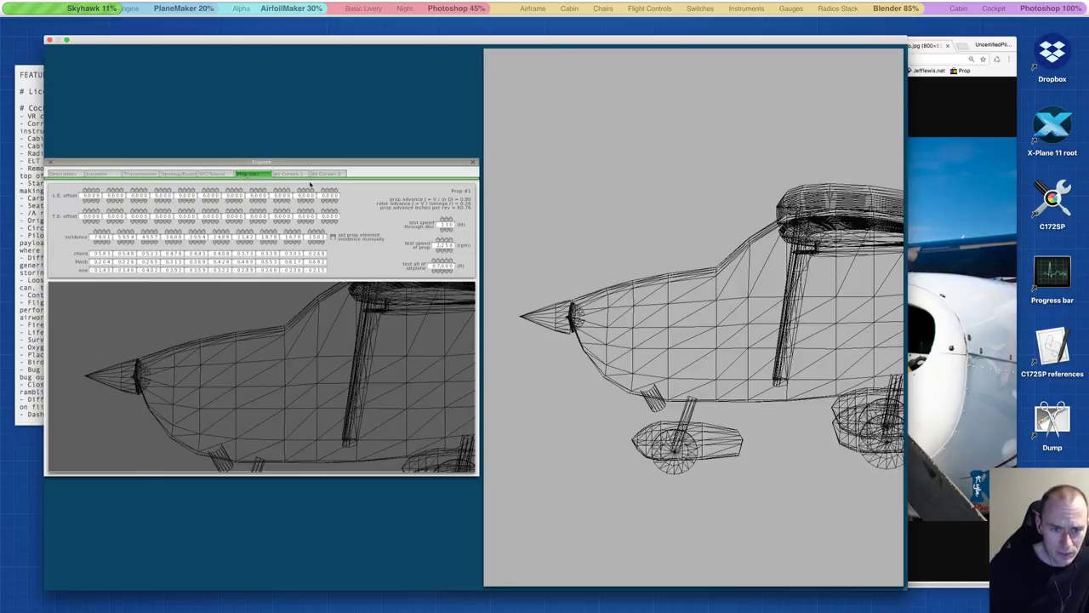
Step: Change the test speed through the disc and test rpm, then shift Plane Maker left beside the propeller photo
click(446, 228)
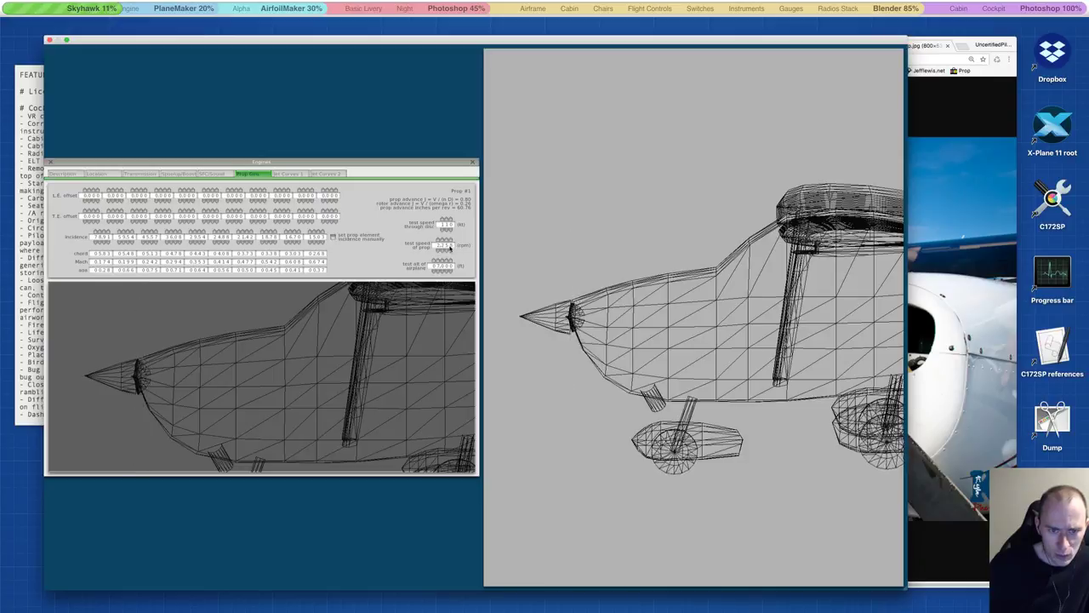
click(445, 247)
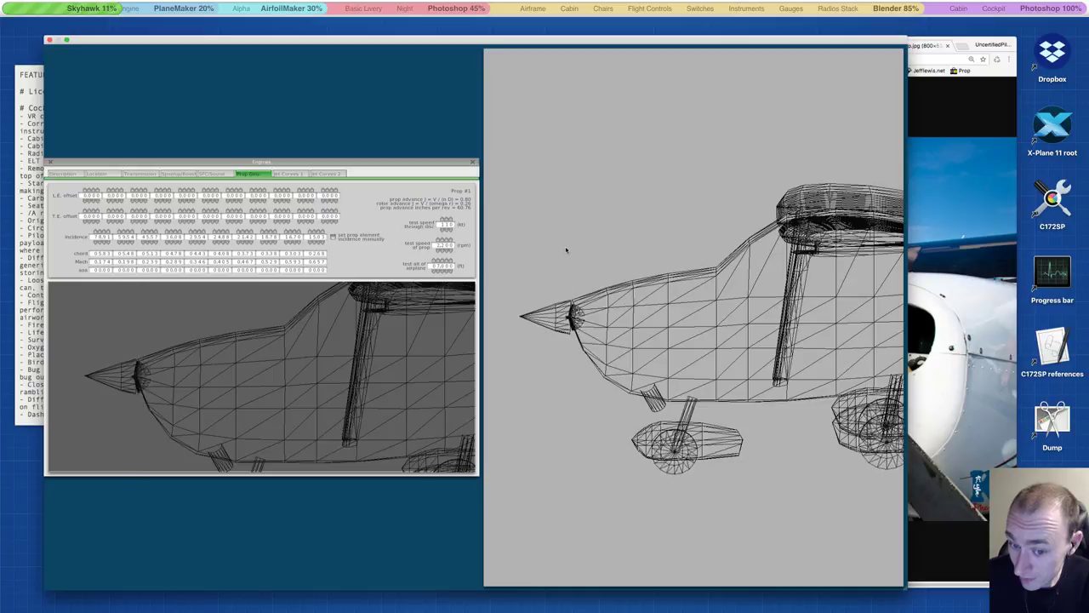
drag(707, 44, 447, 41)
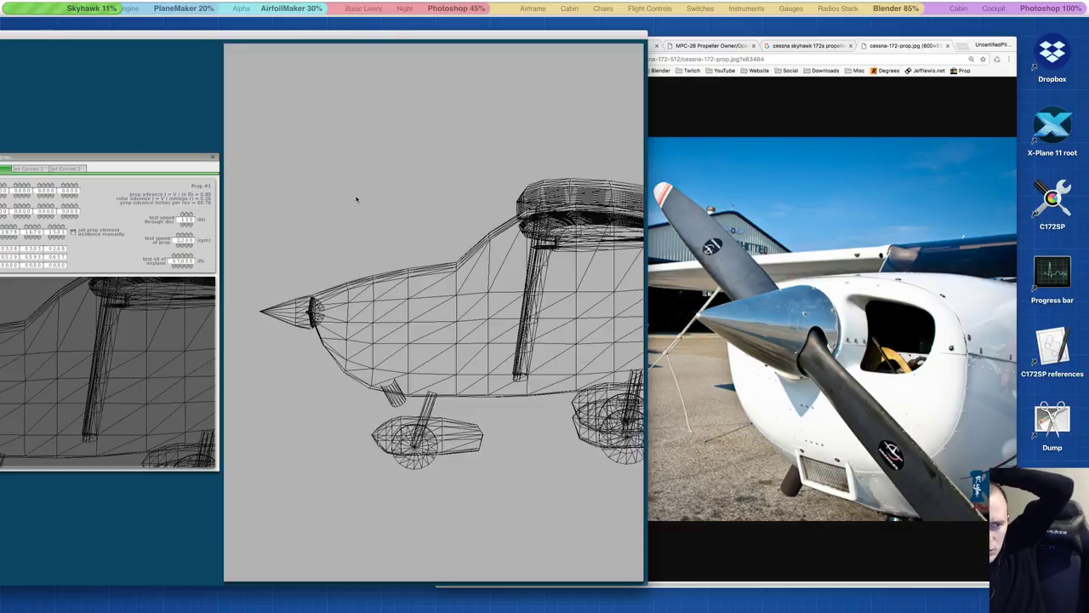
Step: Show the general engine specs, magnify the propeller hub, then bring the Chrome propeller photo forward
key(ctrl+Left)
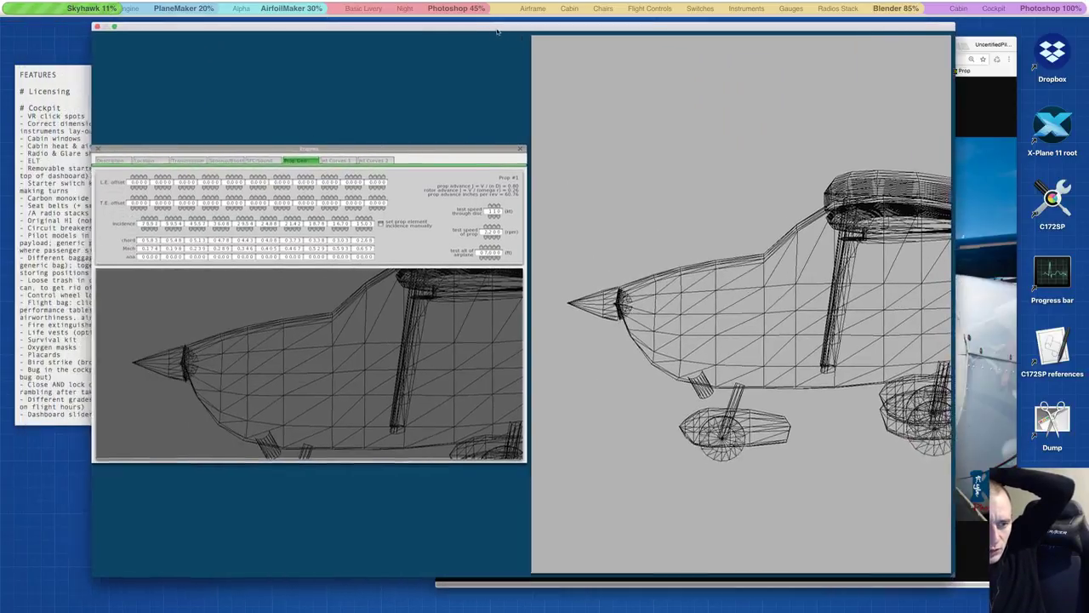
click(147, 159)
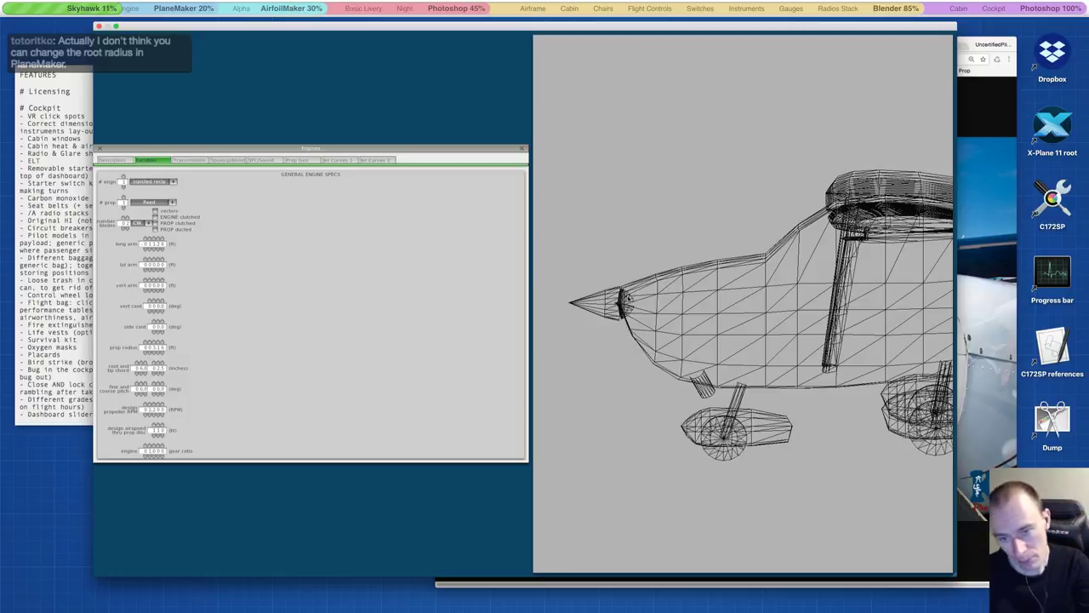
key(alt+super+8)
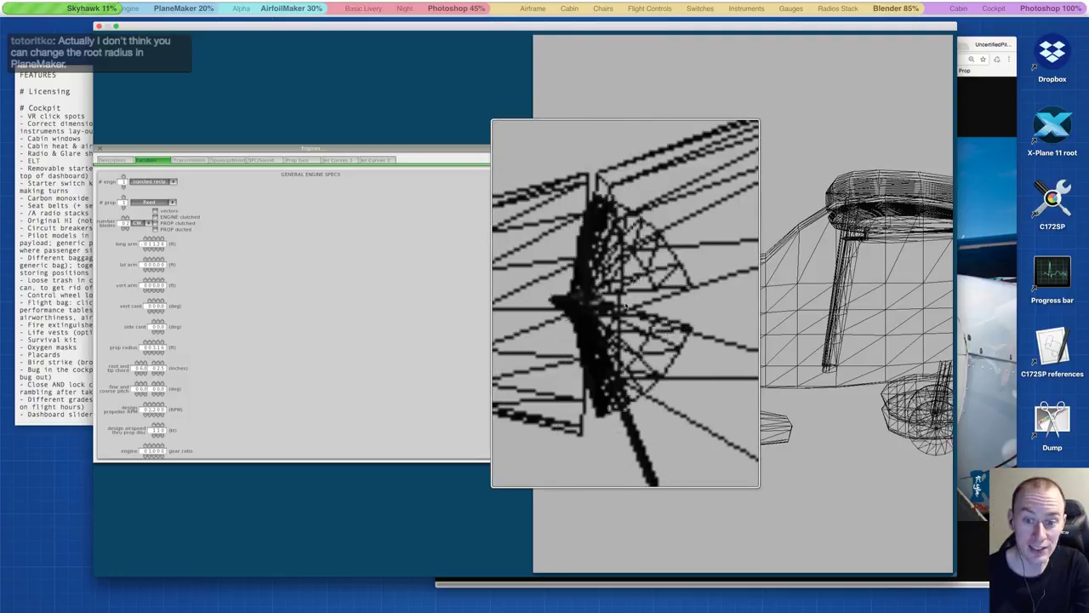
key(alt+super+8)
key(super+Tab)
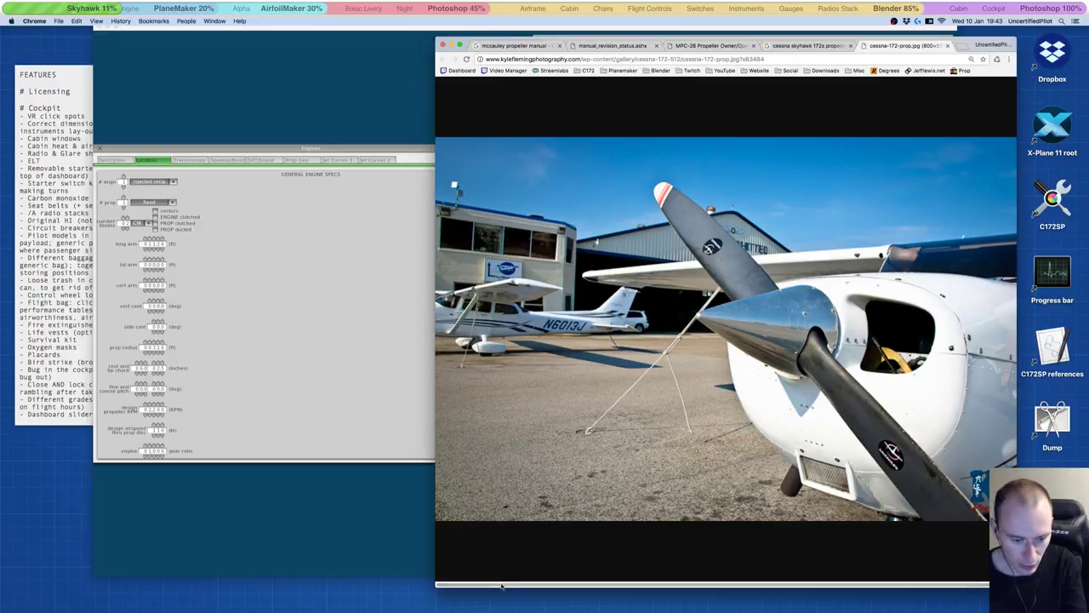
Step: Open the Pretzel music player and dismiss its charity banner
click(381, 597)
mouse_move(387, 609)
click(285, 591)
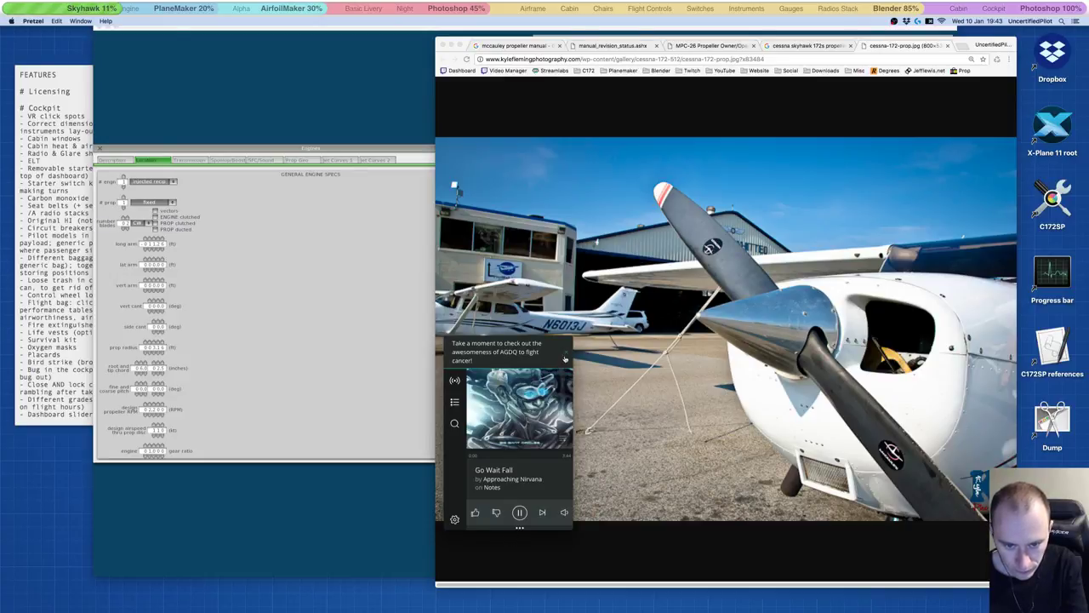
click(566, 351)
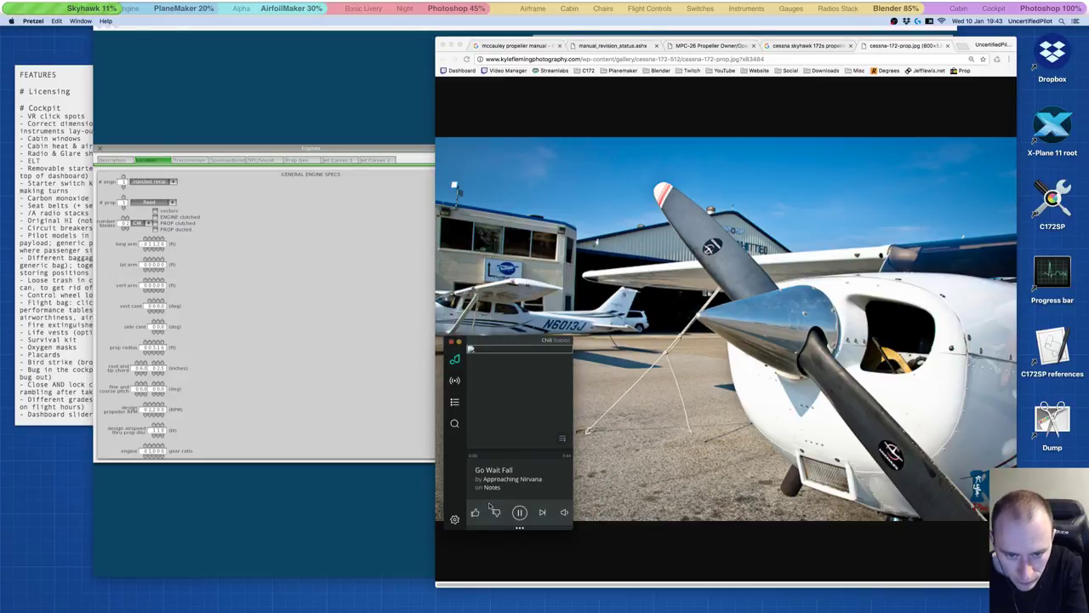
Step: Skip ahead two tracks to Rogue, hide Pretzel, and bring Plane Maker back to the front
click(542, 512)
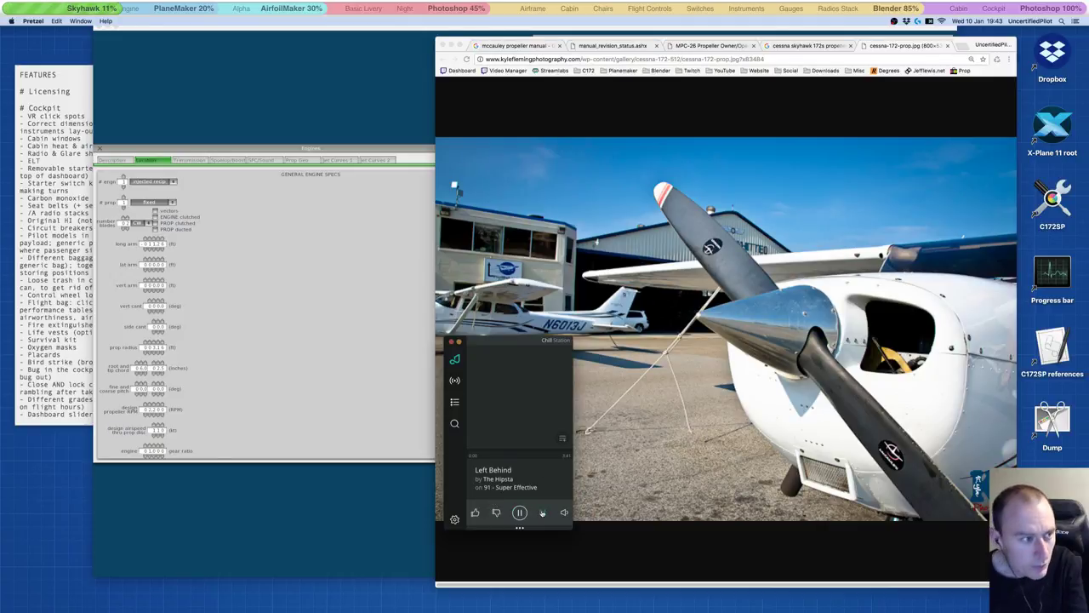
click(542, 512)
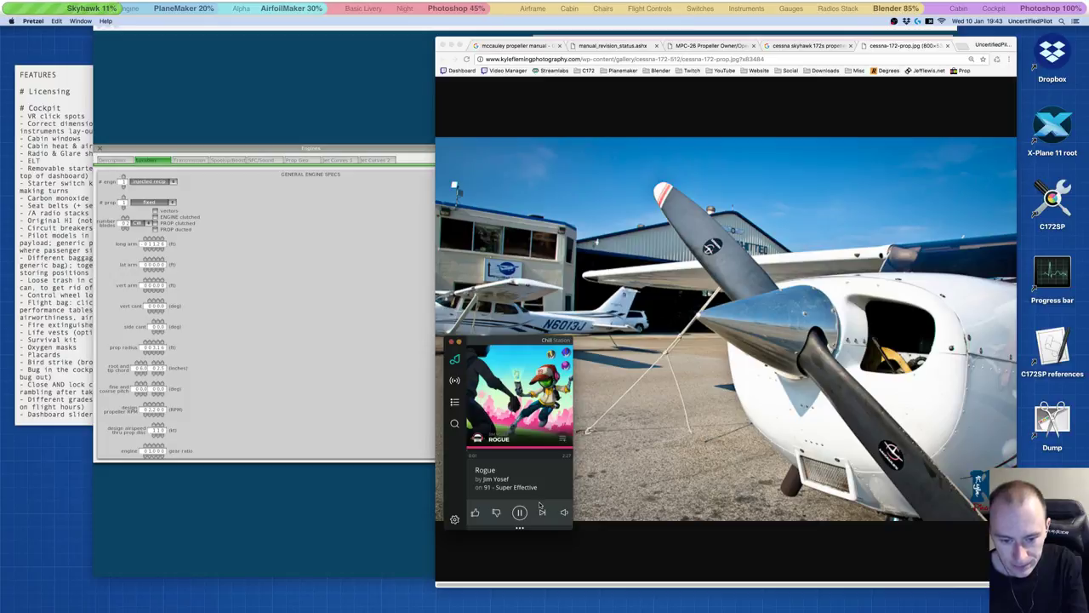
key(super+h)
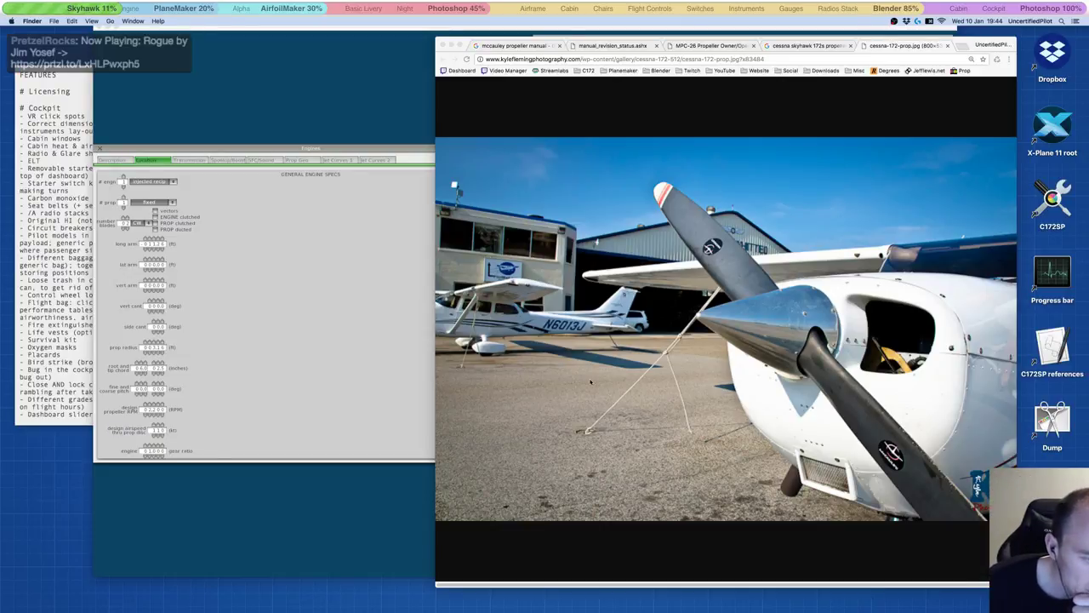
click(207, 424)
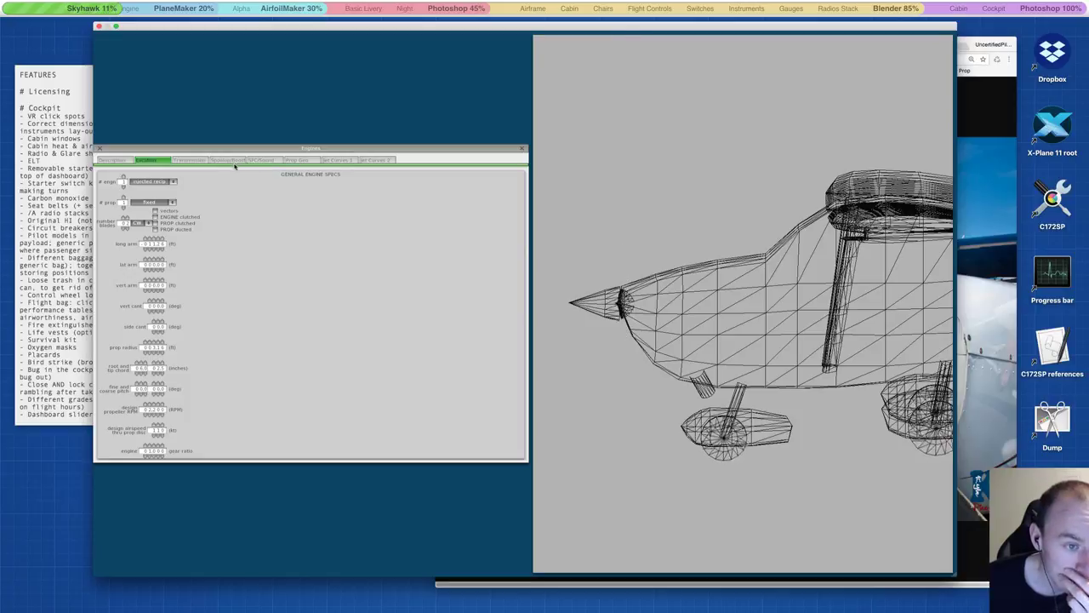
Step: Cycle through the Prop Geo and Location pages, ending on the engine Description page
click(294, 160)
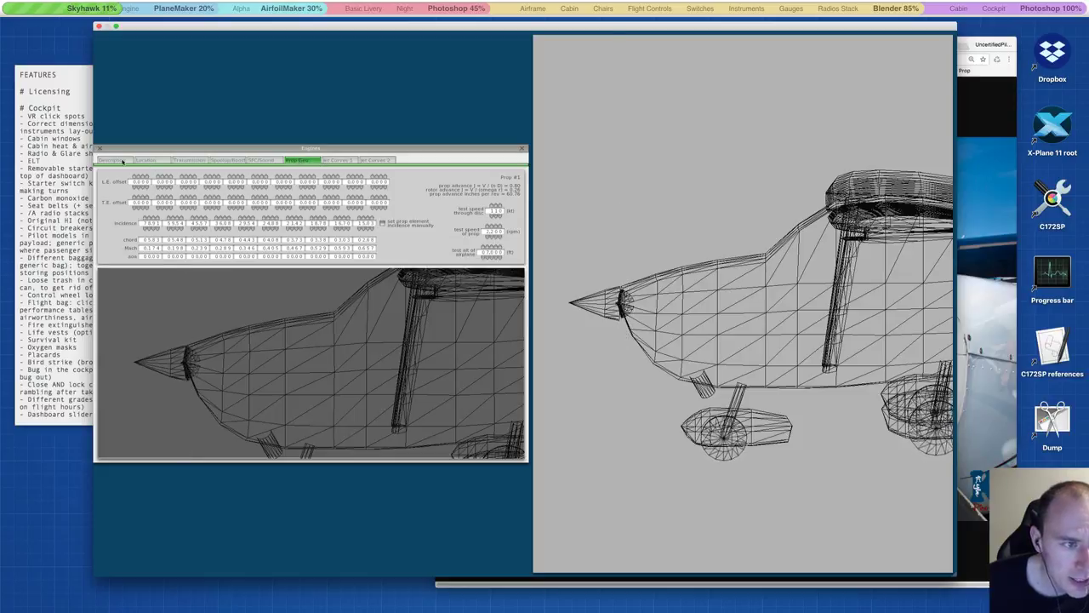
click(149, 160)
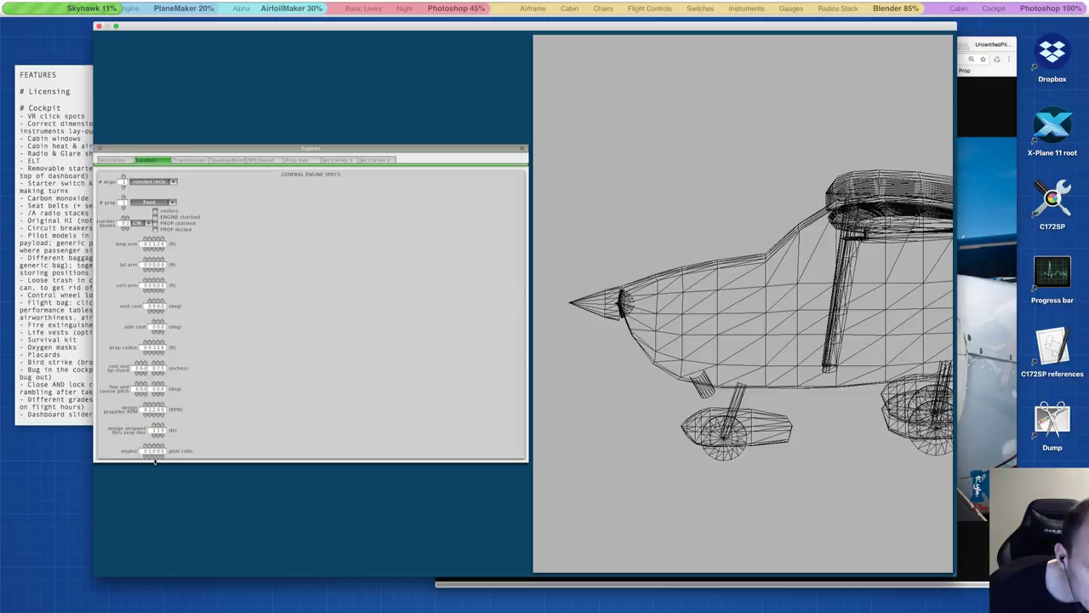
click(113, 160)
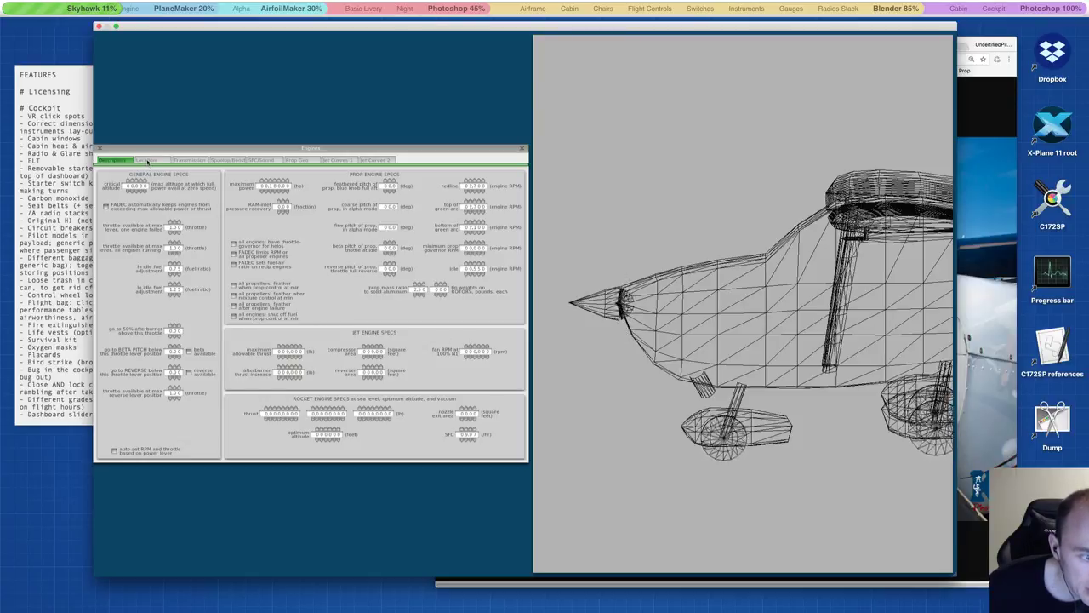
Step: Browse the Transmission, Turbo, SFC/Sound, Prop Geo and N1 thrust pages, then return to general engine specs
click(202, 160)
click(238, 161)
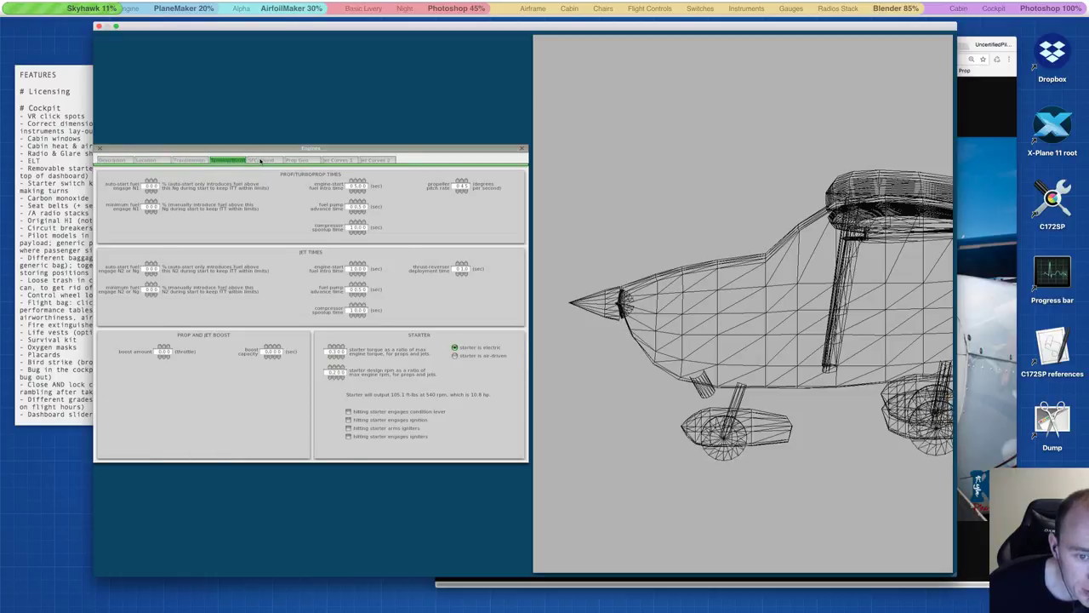
click(262, 161)
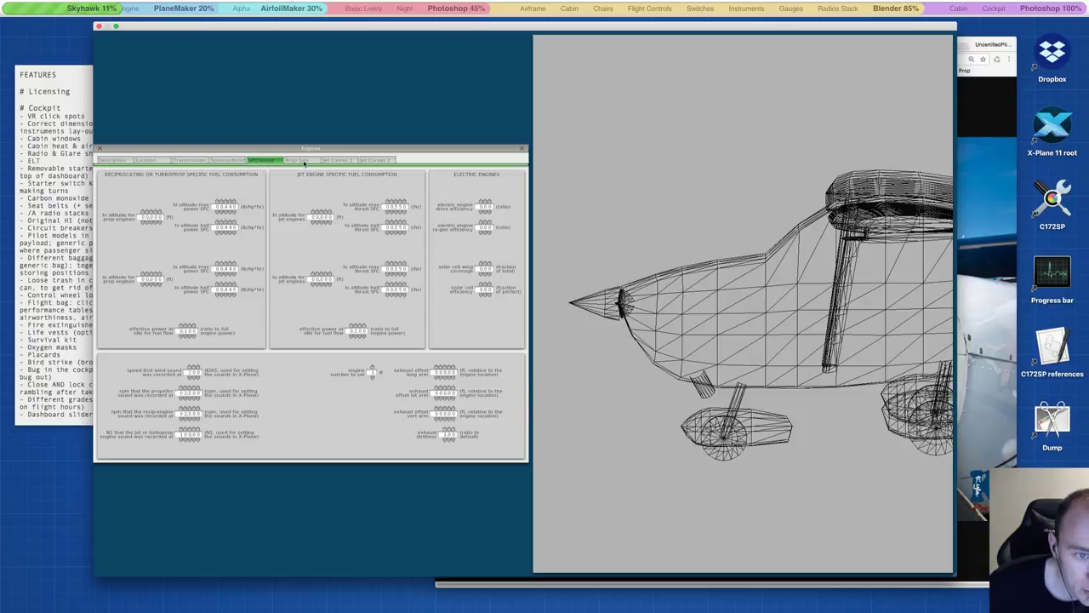
click(298, 161)
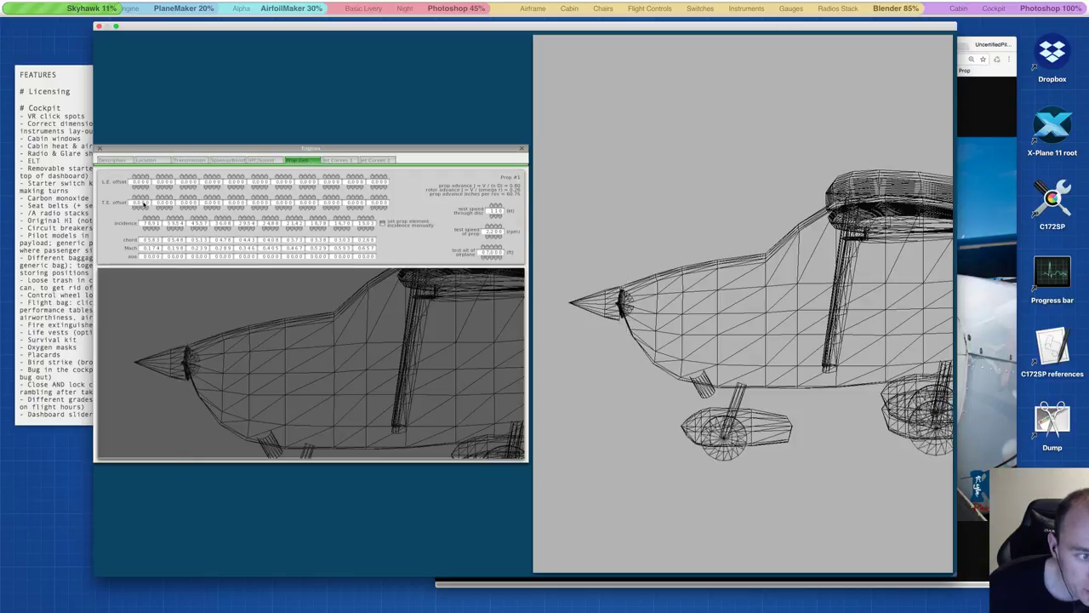
click(340, 160)
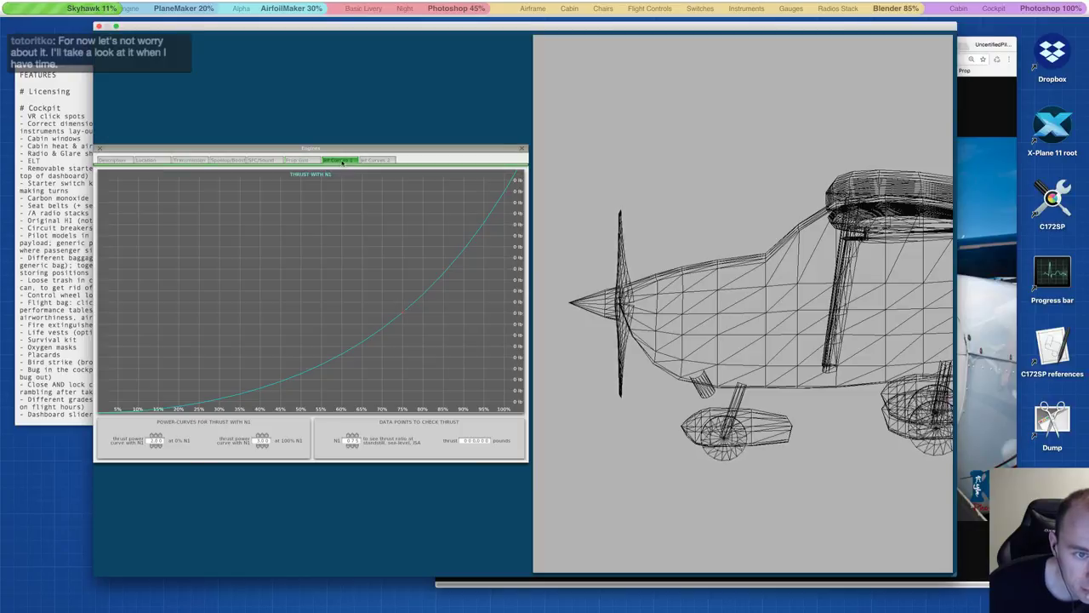
click(227, 161)
click(156, 162)
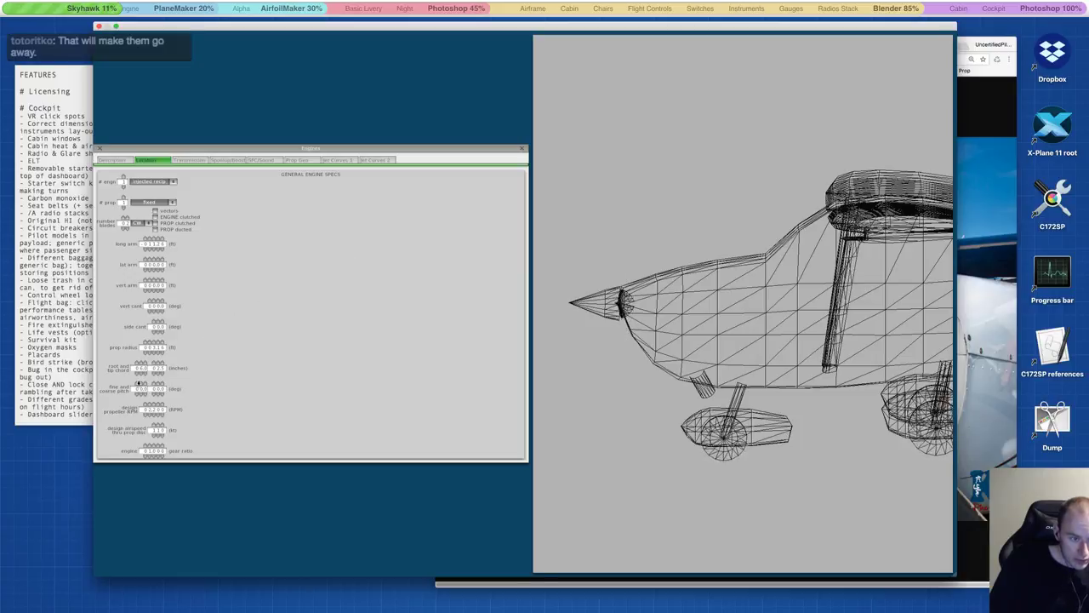
Step: Step through Transmission and SFC/Sound to the Jet Curves 2 thrust-versus-Mach page
click(190, 161)
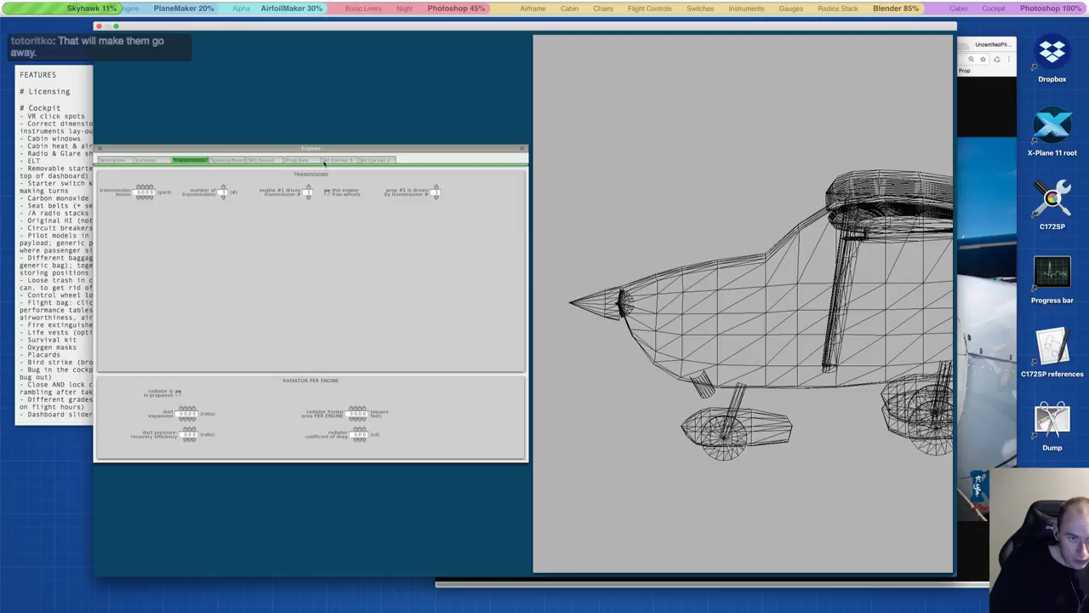
click(262, 160)
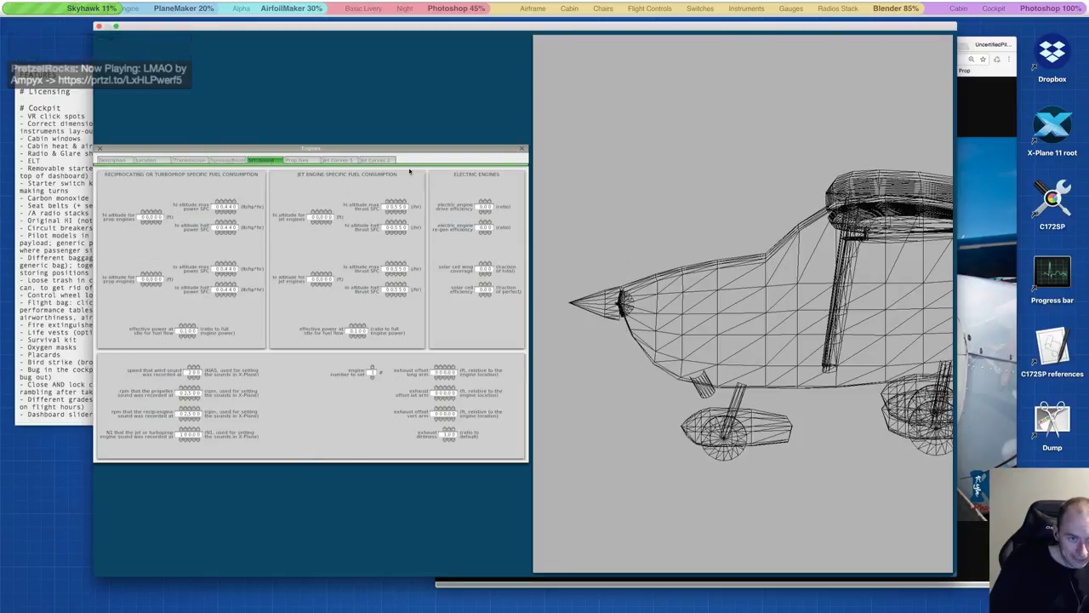
click(379, 160)
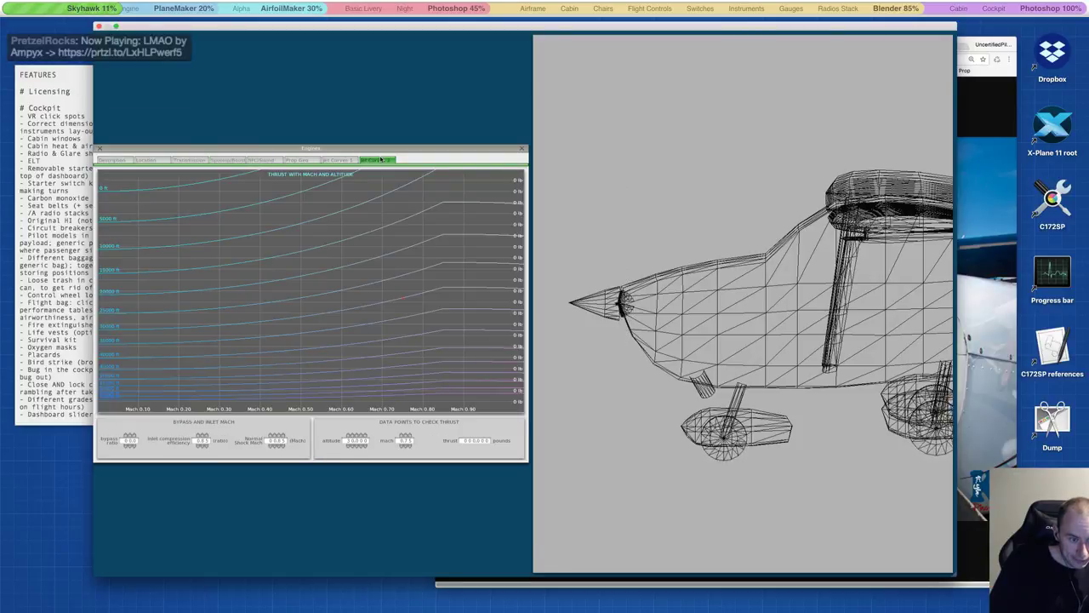
Step: Switch the Engines window to the Prop Geo page with its propeller tables and preview
click(345, 160)
click(298, 160)
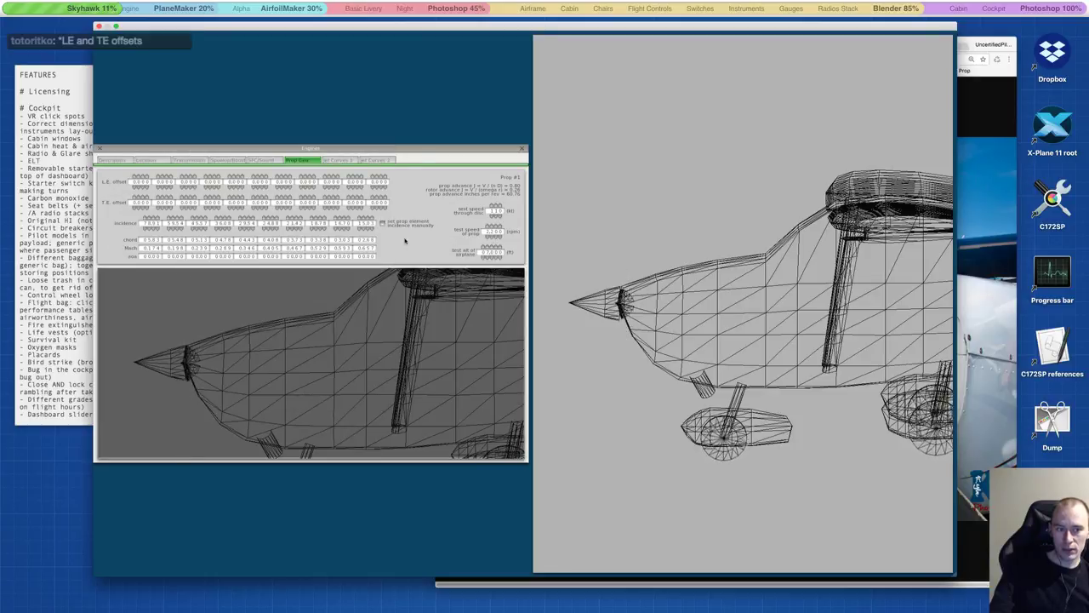
Step: Edit one Prop #1 blade element's leading-edge offset so the blades appear in both previews
click(227, 242)
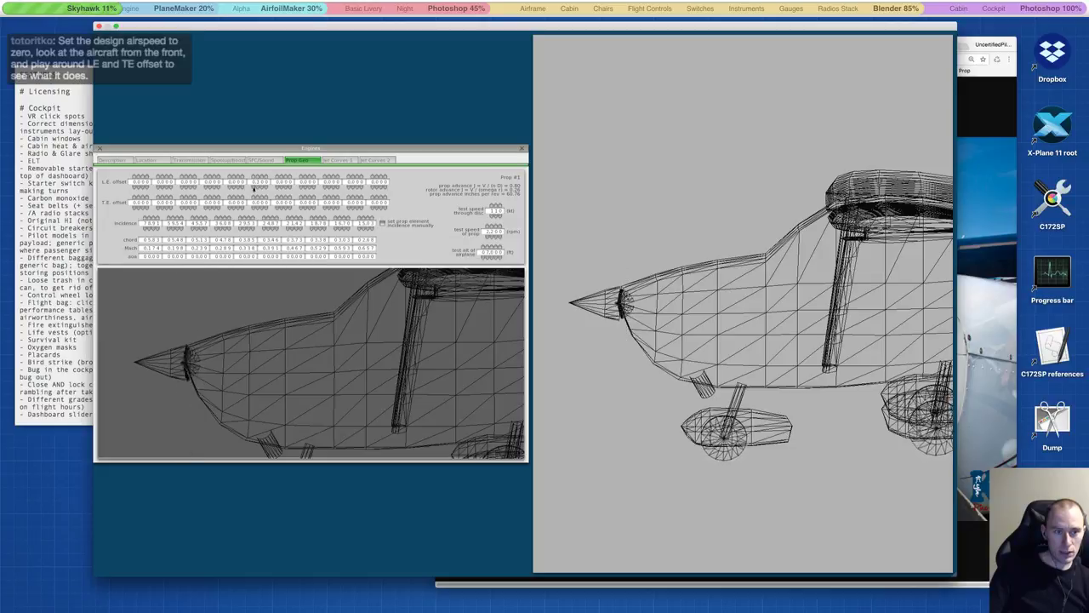
Step: Magnify the L.E./T.E. offset rows to check the values, then return to normal view
key(alt+super+8)
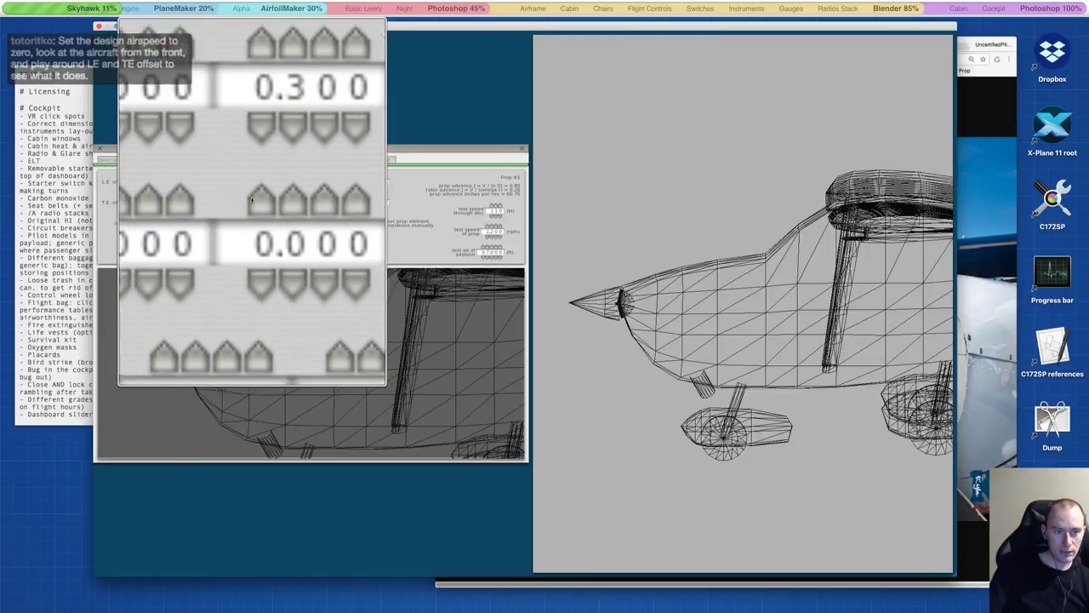
key(alt+super+8)
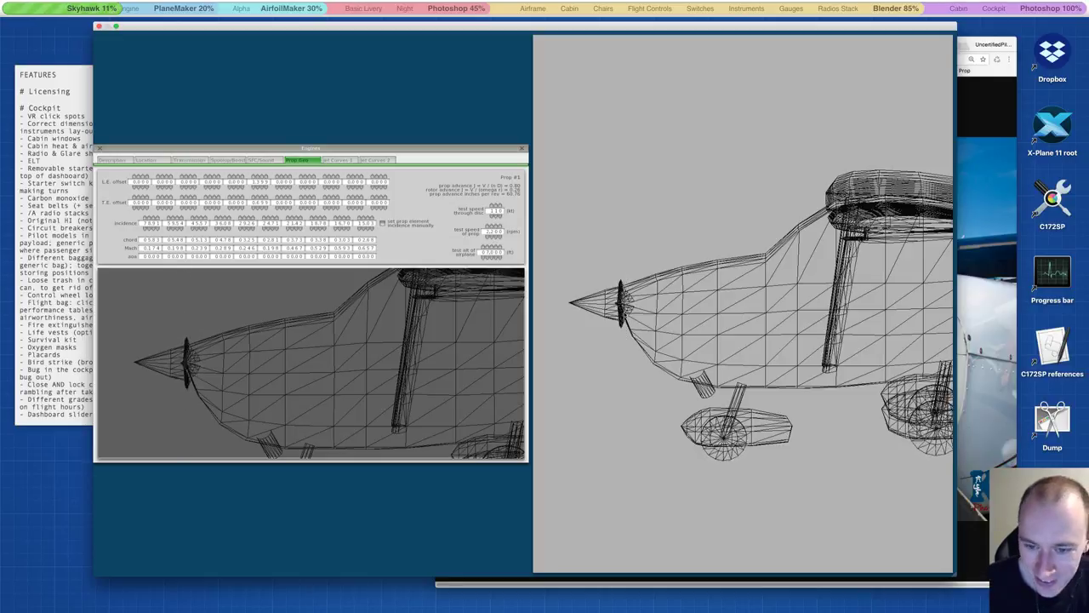
Step: Orbit the previews to look up at the propeller from below and zoom in slightly
key(a)
key(a)
key(a)
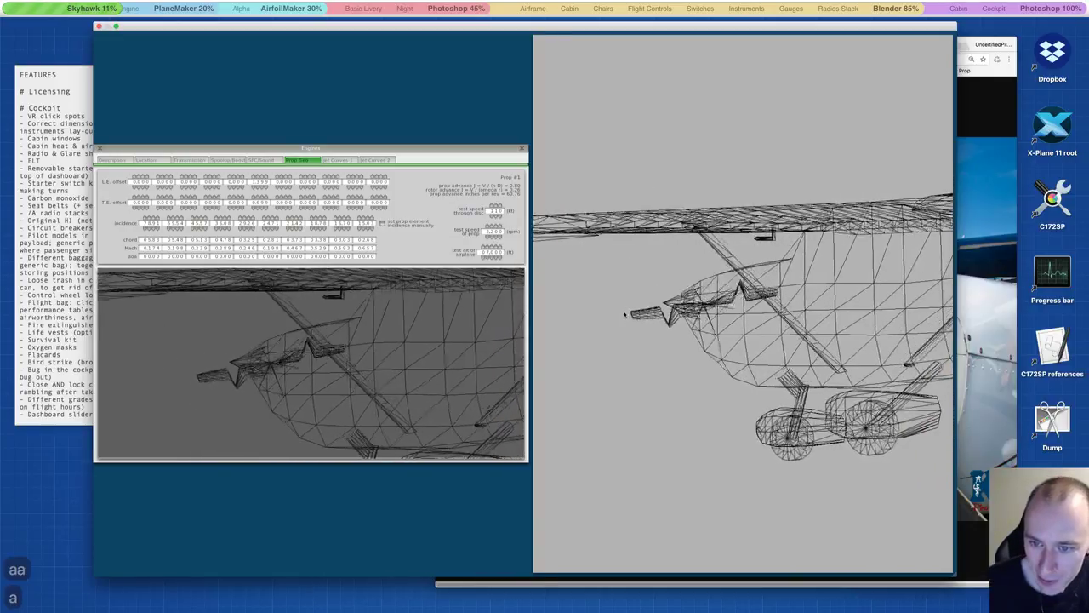
key(d)
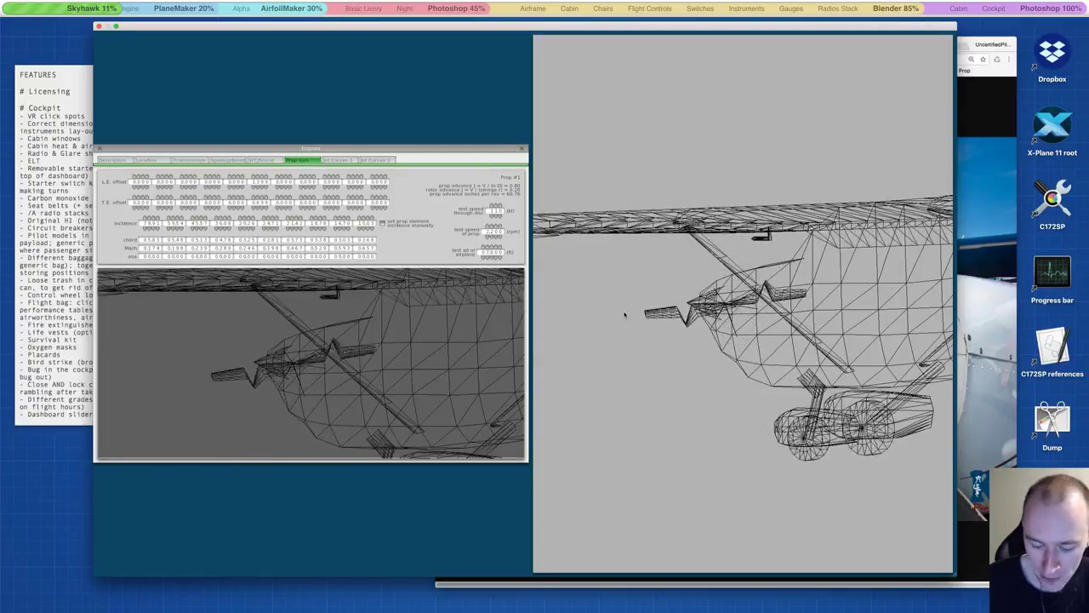
key(plus)
key(plus)
key(plus)
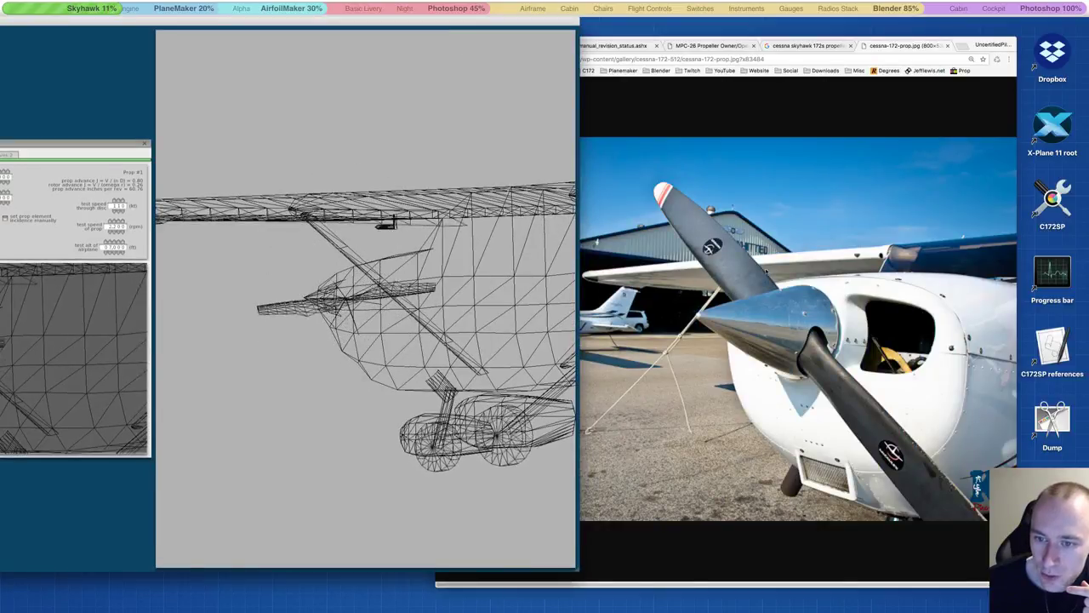
Step: Move the Plane Maker window aside to reveal the Cessna 172 propeller photo in Chrome
drag(412, 17, 740, 26)
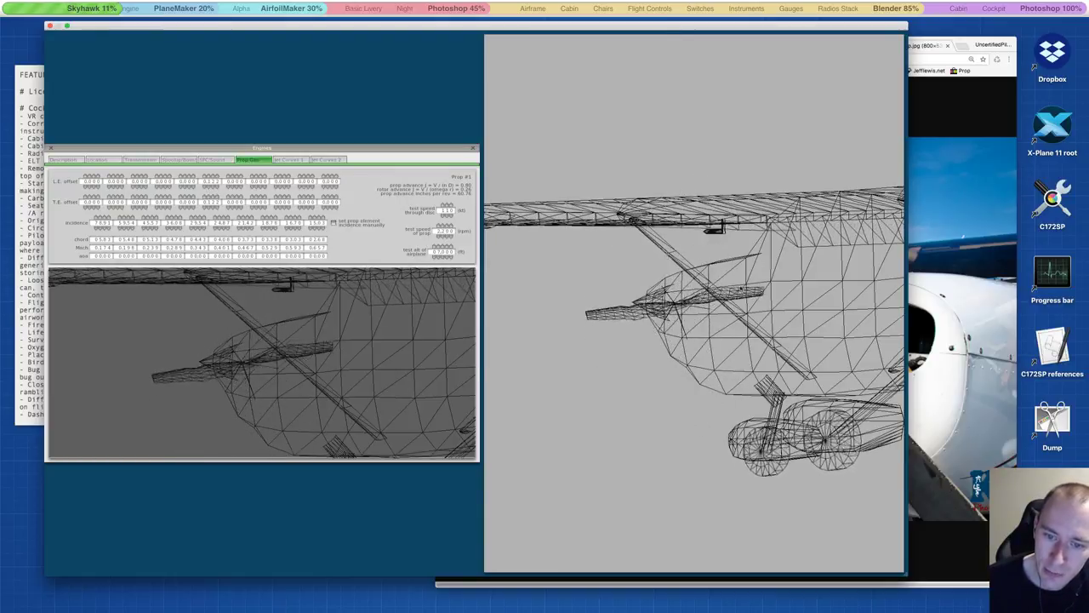
click(1002, 371)
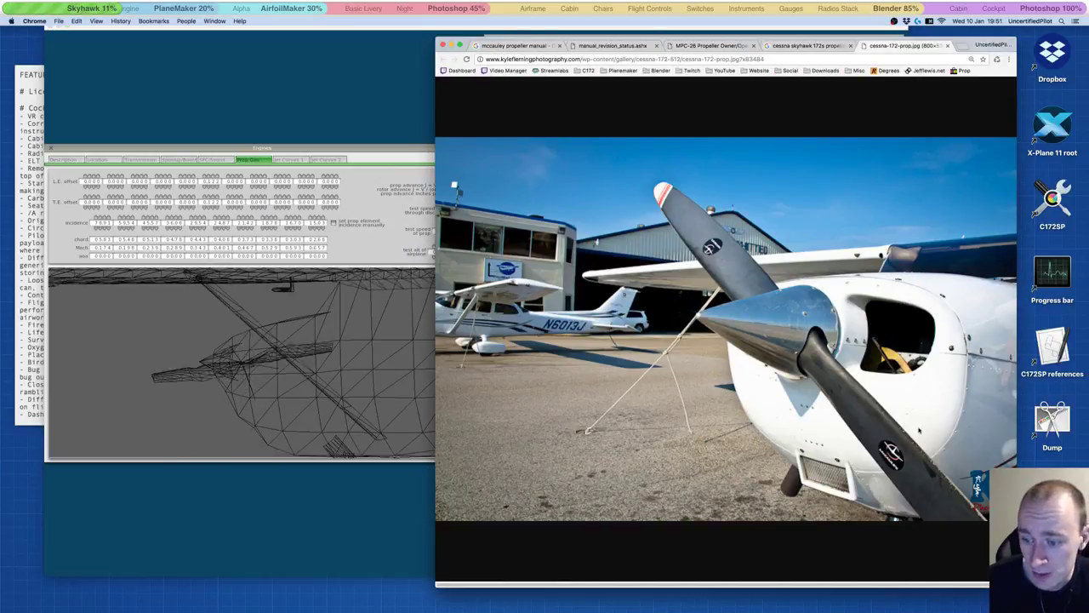
click(298, 298)
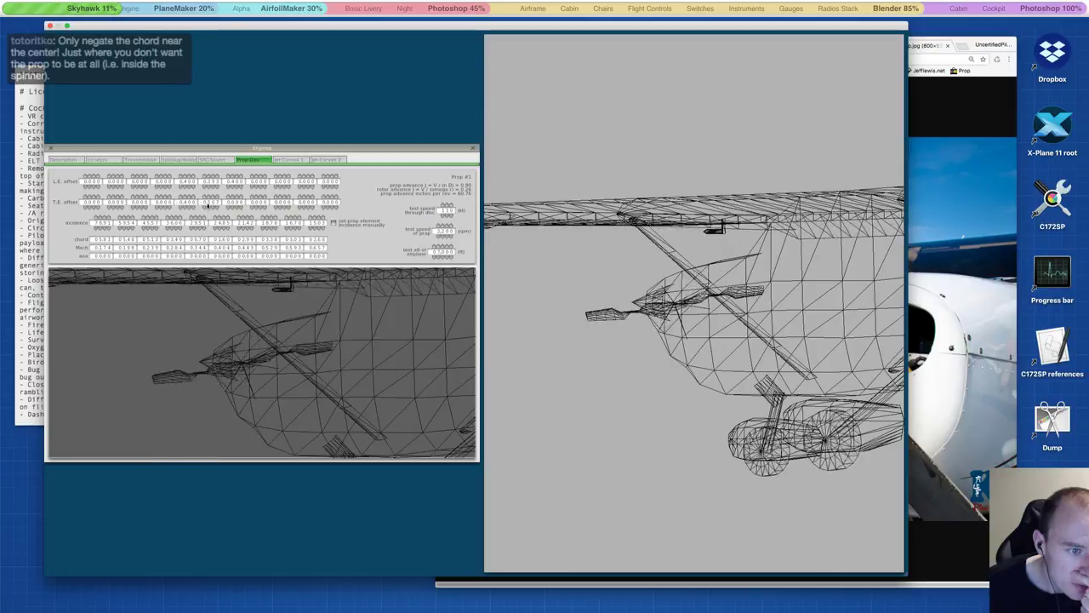
Step: Change the sixth blade element's edge offsets, magnifying the chord and Mach values to read them
click(208, 195)
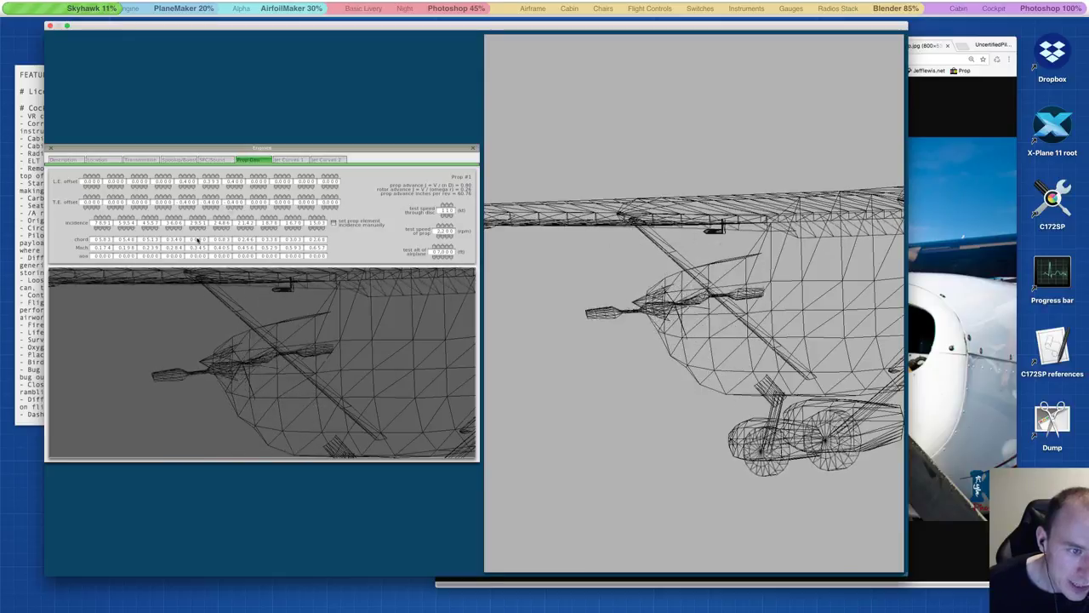
key(alt+super+8)
key(alt+super+8)
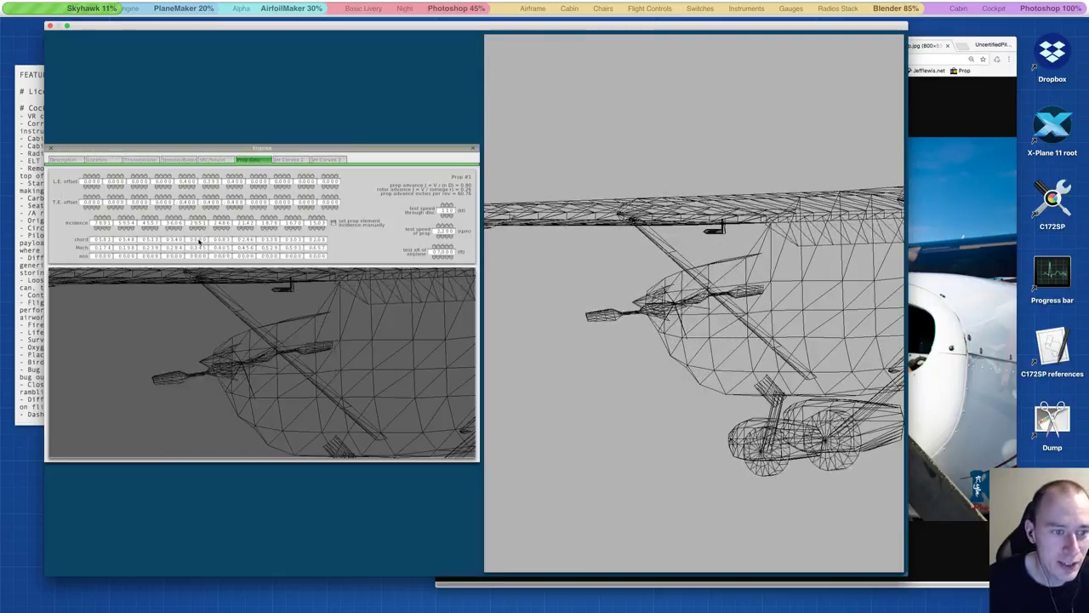
key(alt+super+8)
key(alt+super+8)
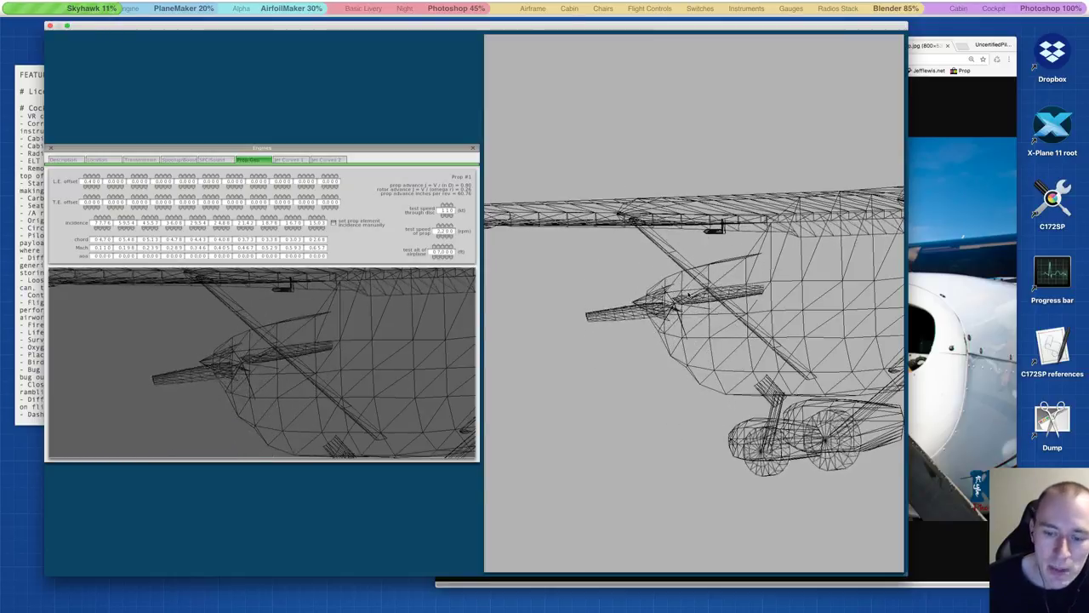
Step: Check the Cessna 172 prop photo in Chrome, then return to Plane Maker's prop geometry editor
click(936, 456)
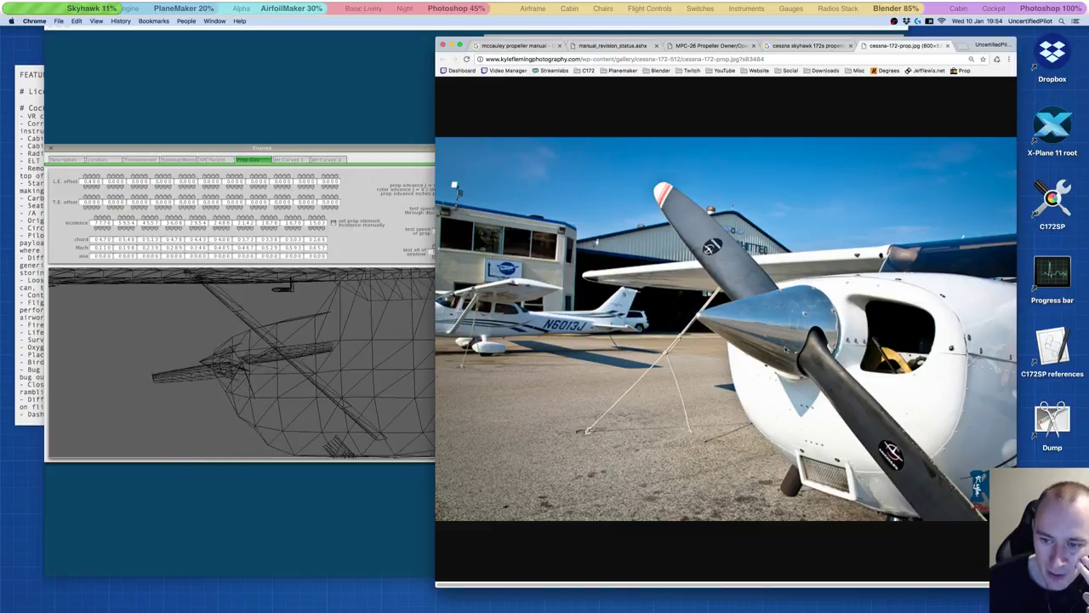
click(231, 361)
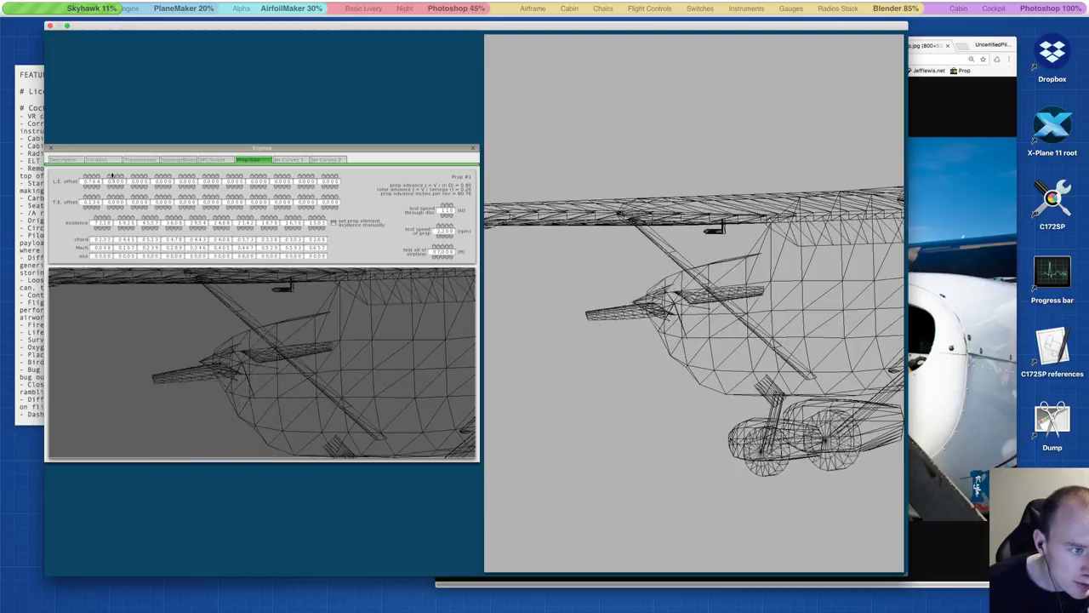
Step: Set the first two elements' trailing-edge offsets and the second leading-edge offset toward 0
click(113, 206)
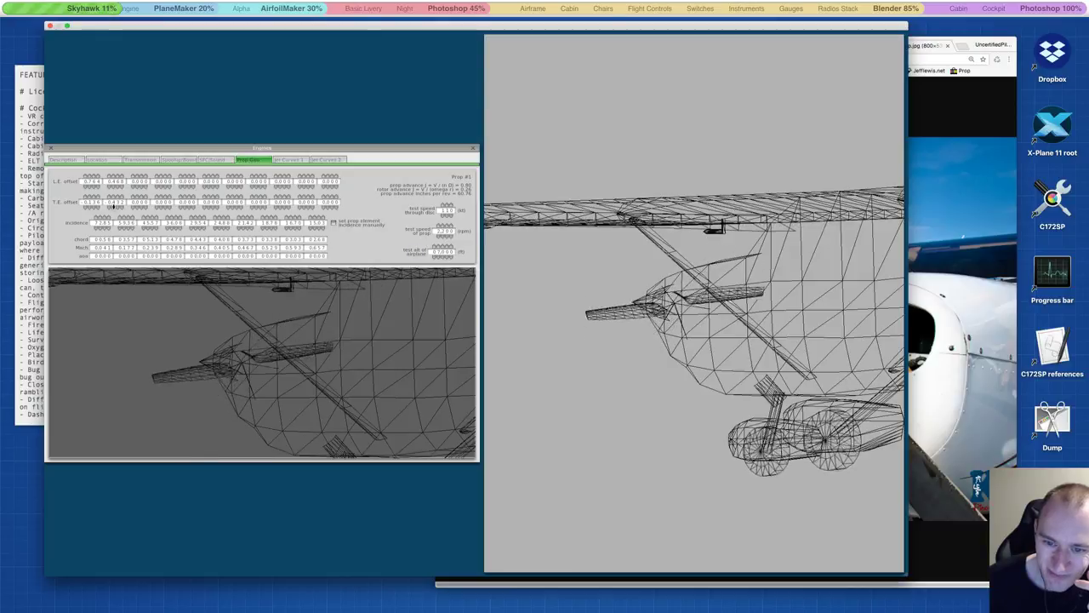
click(114, 205)
click(113, 205)
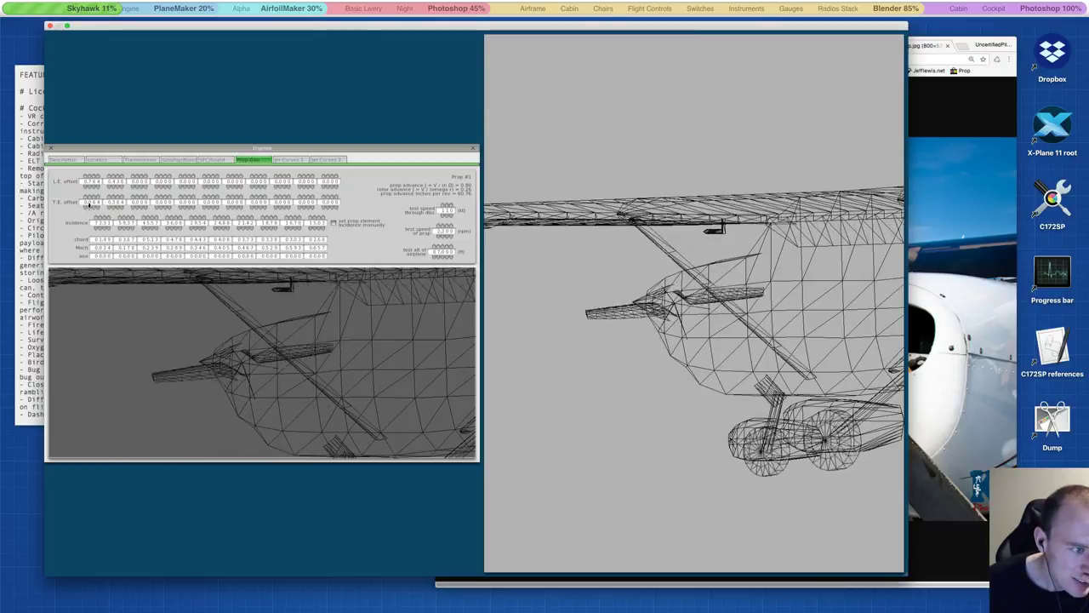
click(89, 205)
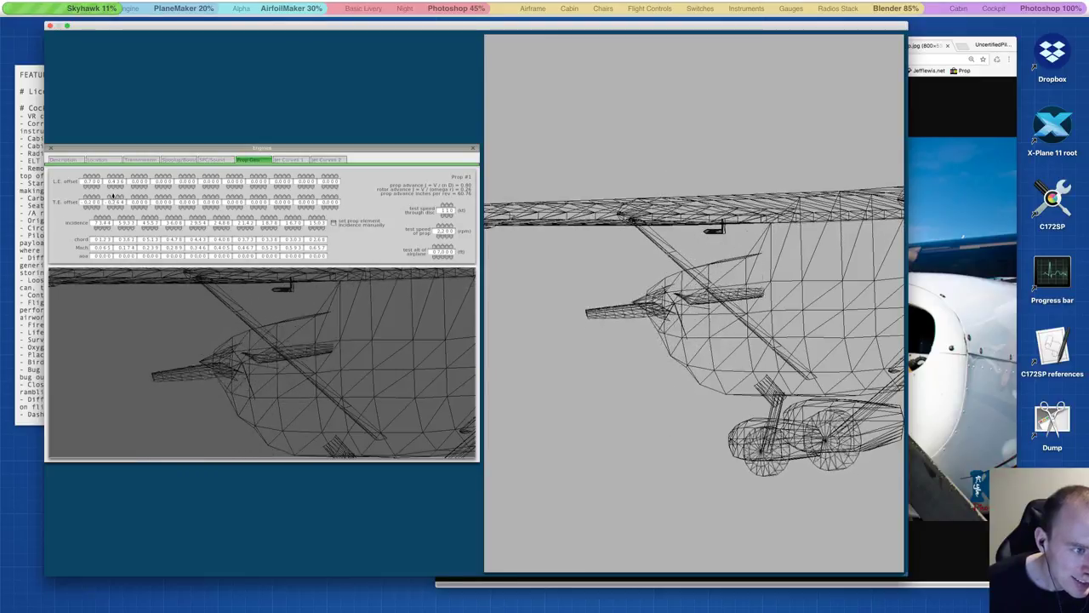
click(113, 205)
click(113, 206)
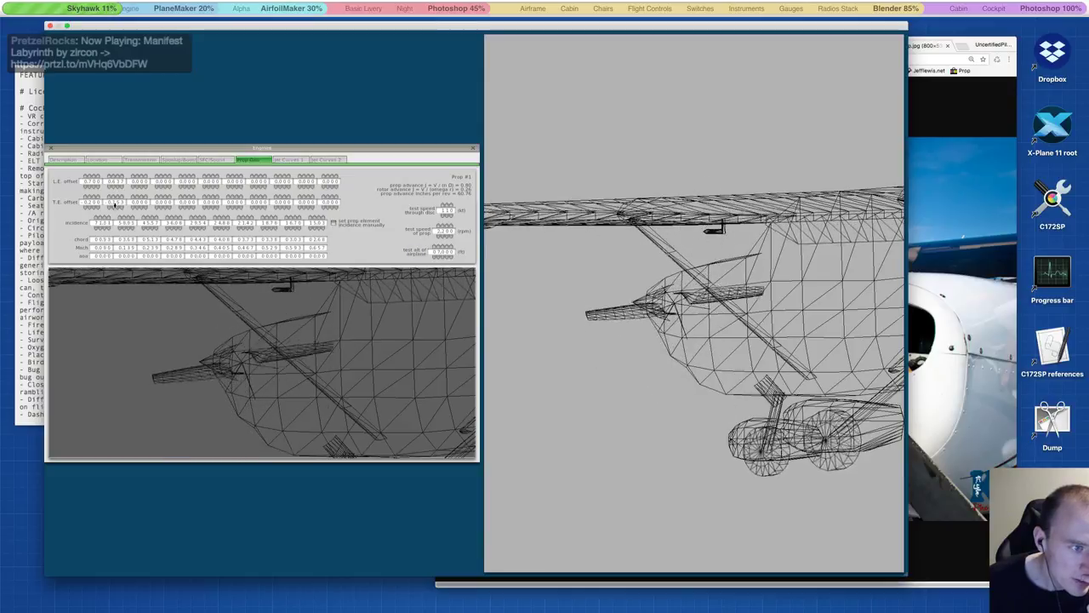
click(115, 204)
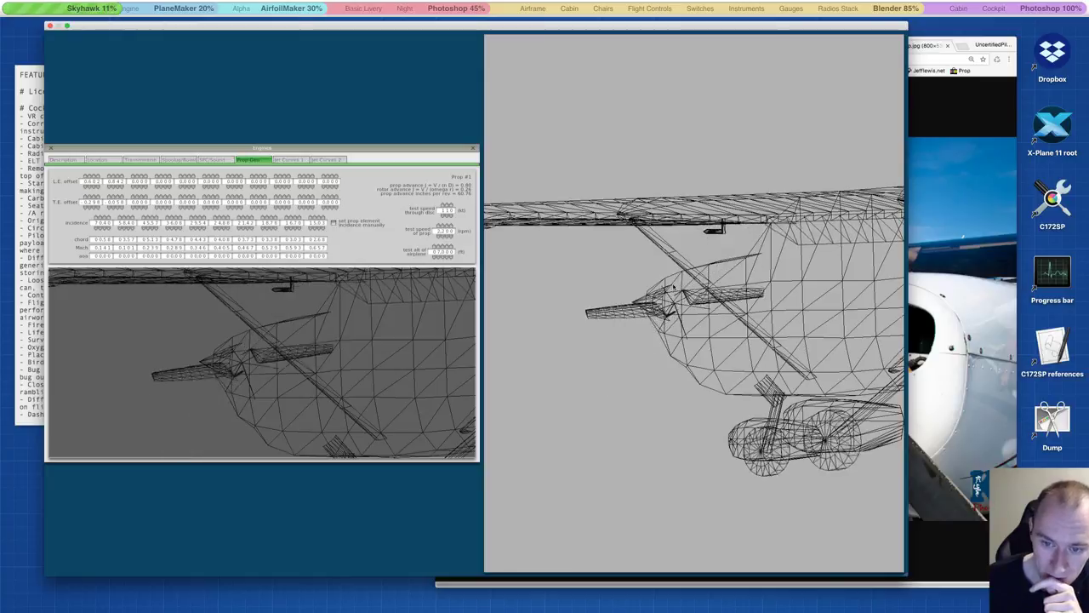
click(113, 176)
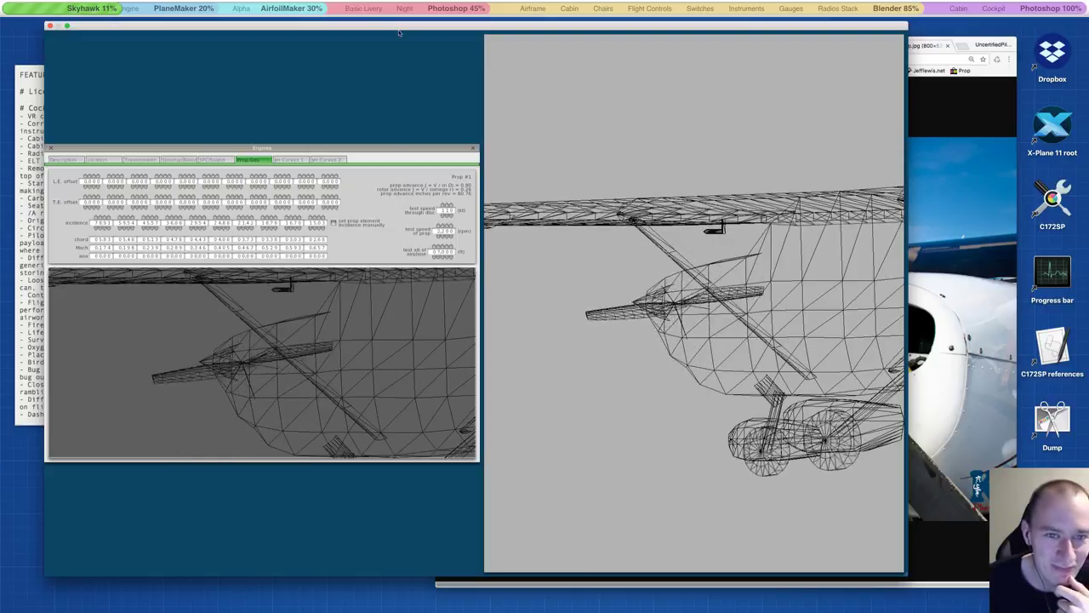
Step: Shift the Plane Maker window to uncover the notes, then return to the general engine specs page
drag(372, 27, 353, 27)
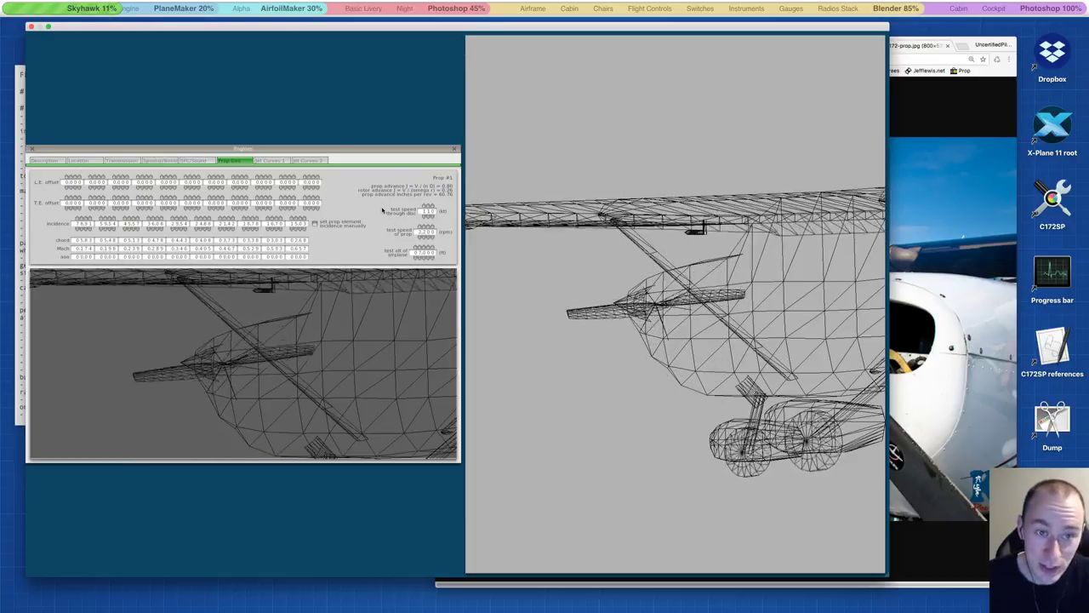
drag(266, 27, 311, 25)
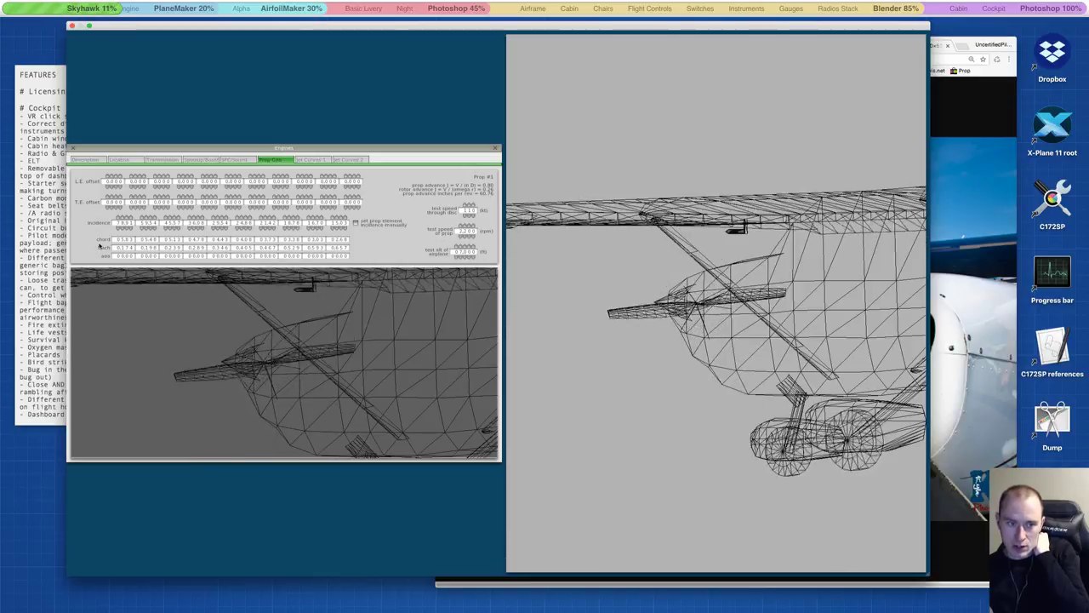
click(124, 162)
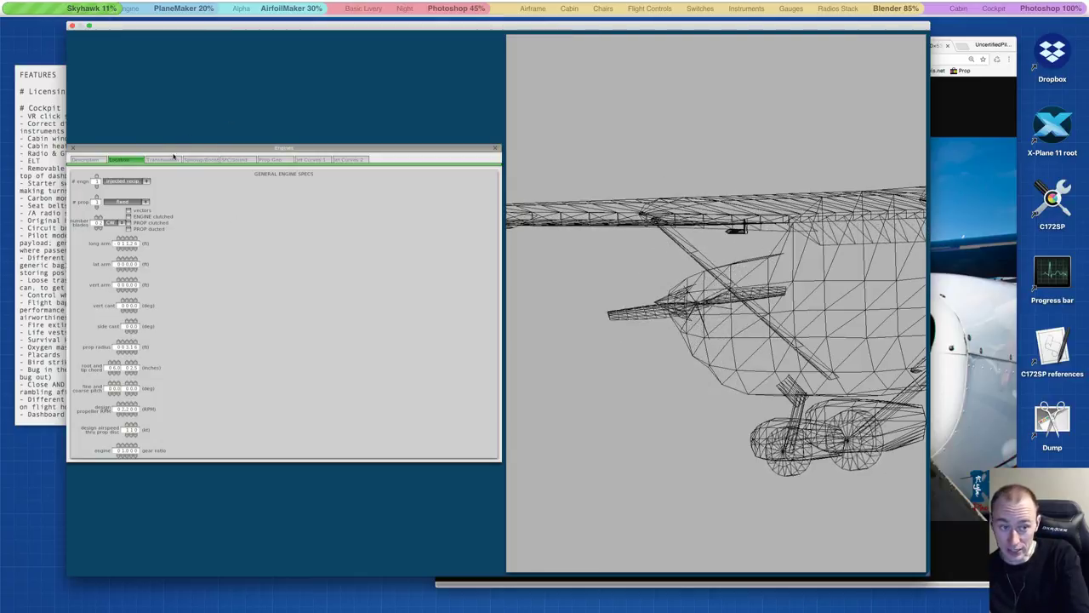
Step: Return the Engines window to the Prop #1 geometry table with its chord, Mach and incidence rows
click(267, 161)
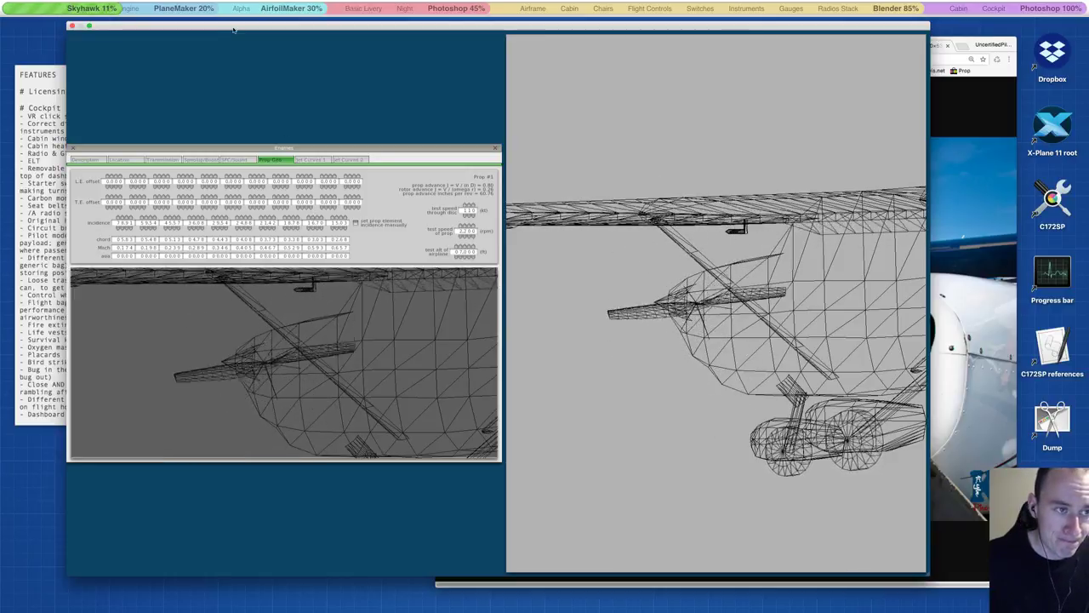
Step: In Chrome, close the propeller photo, image search and MPC-26 manual tabs
drag(223, 28, 231, 73)
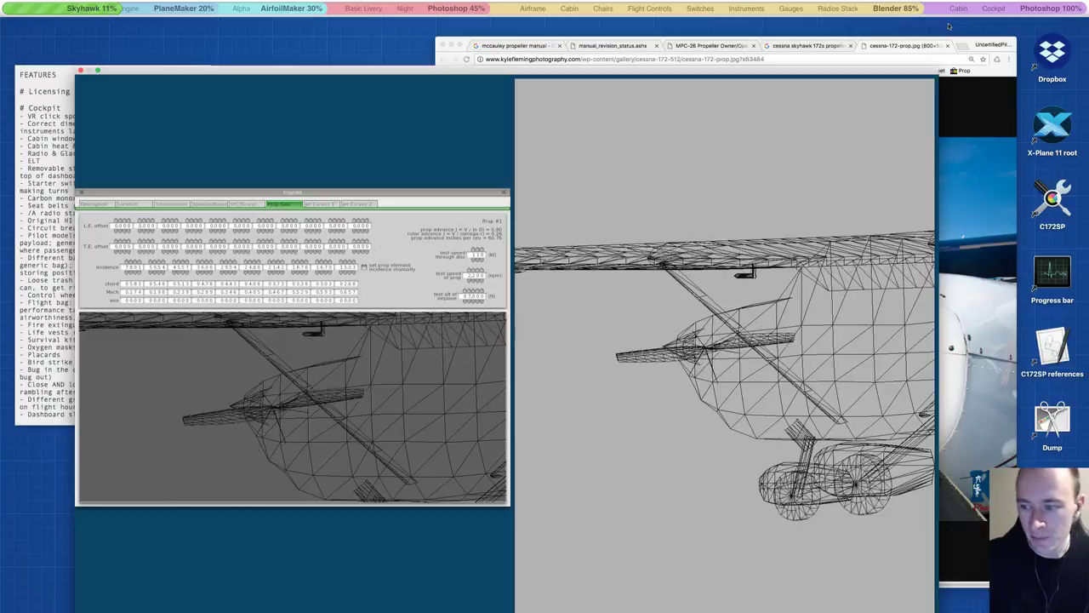
click(936, 43)
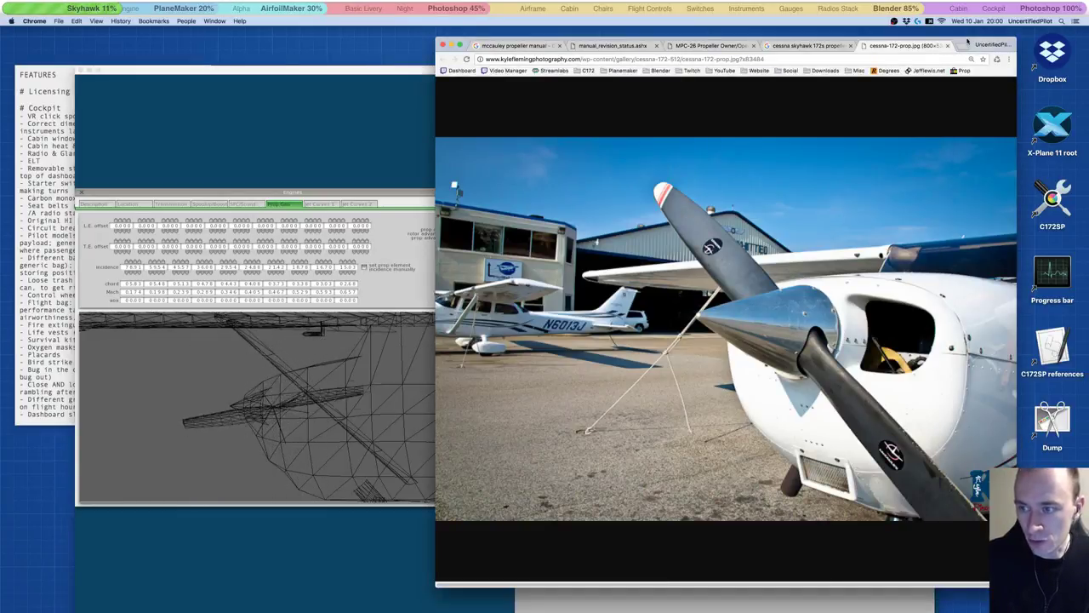
drag(968, 32, 964, 38)
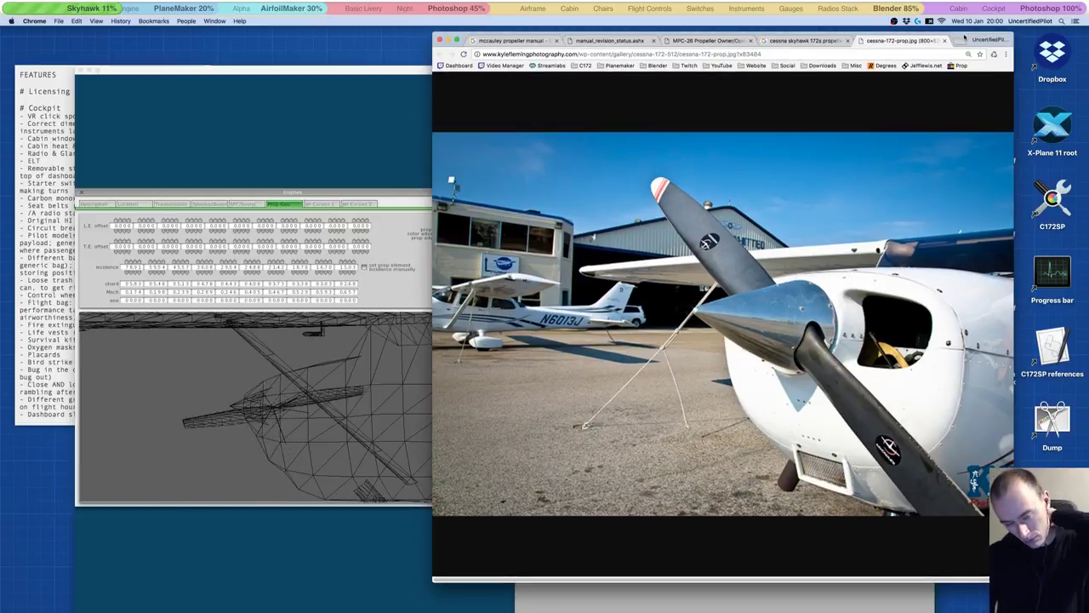
click(944, 40)
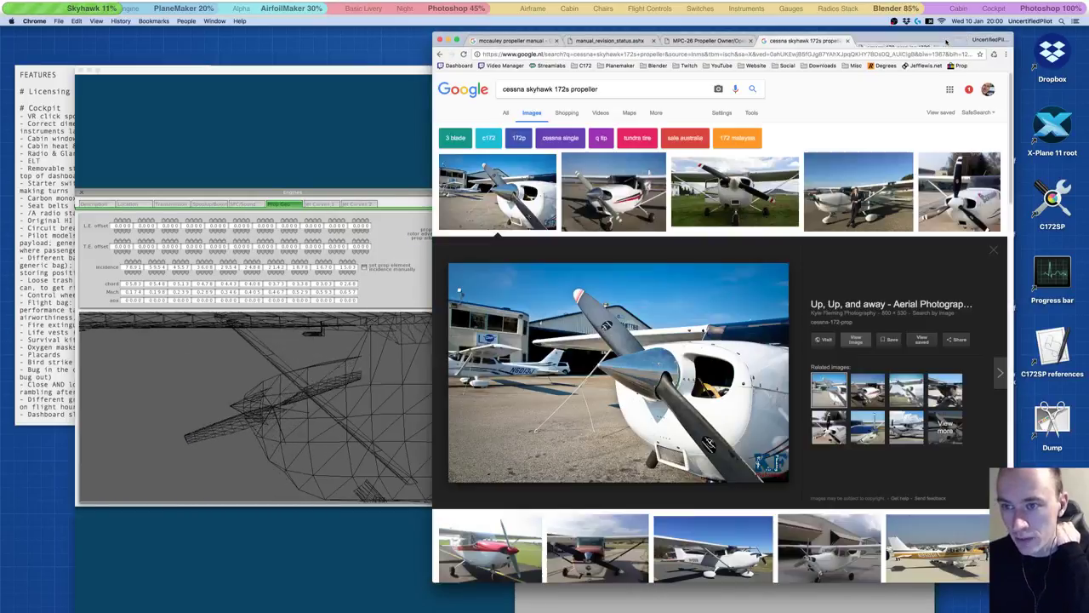
click(847, 41)
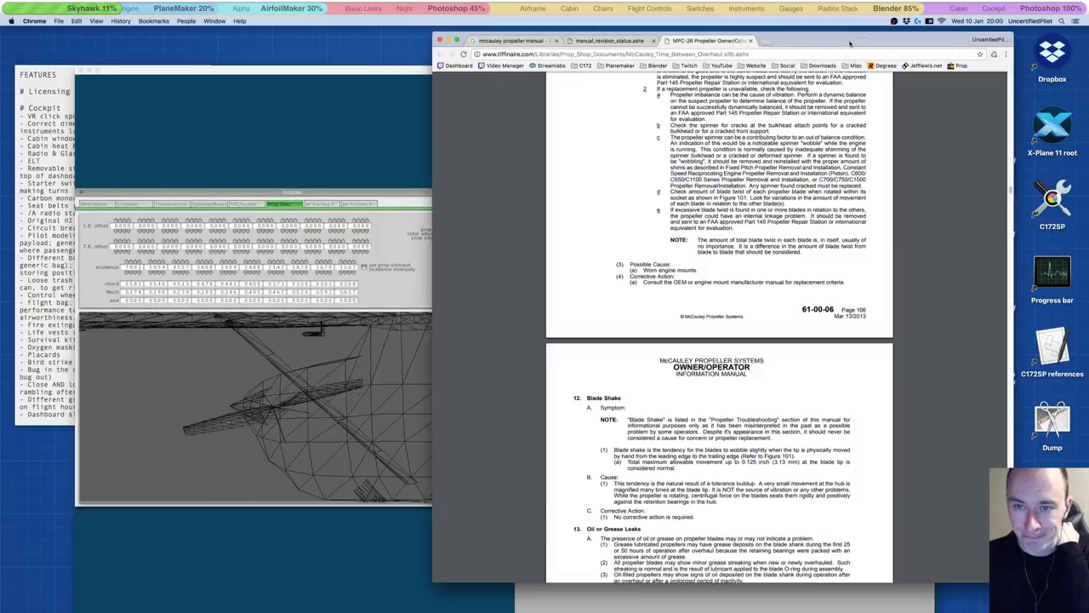
click(752, 41)
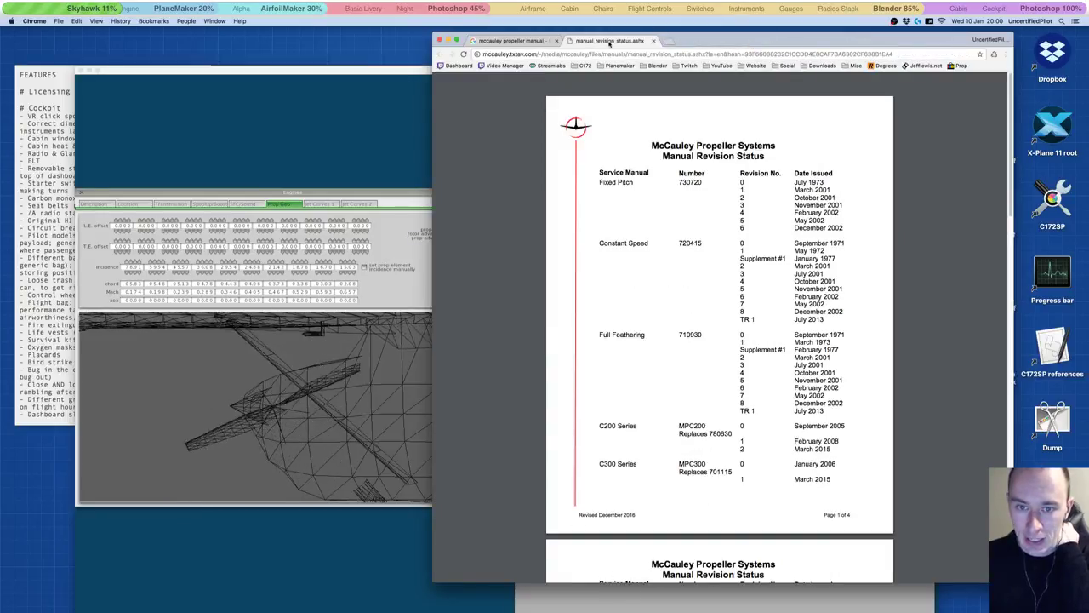
Step: Return to the McCauley propeller manual search results, then move the browser aside and select the C172SP references folder
click(516, 41)
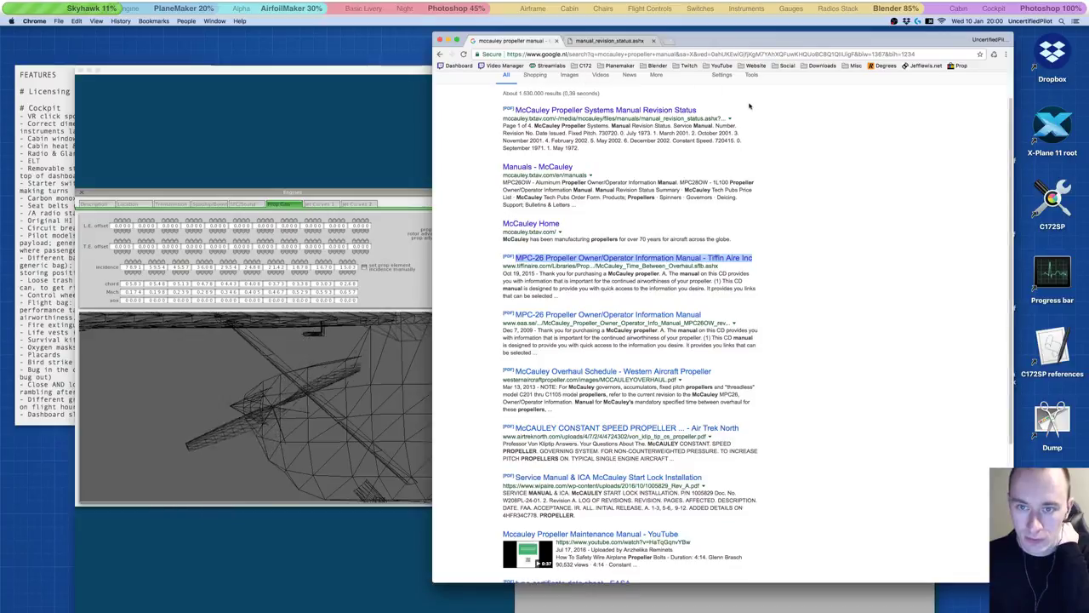
scroll(750, 105, up, 1)
click(588, 89)
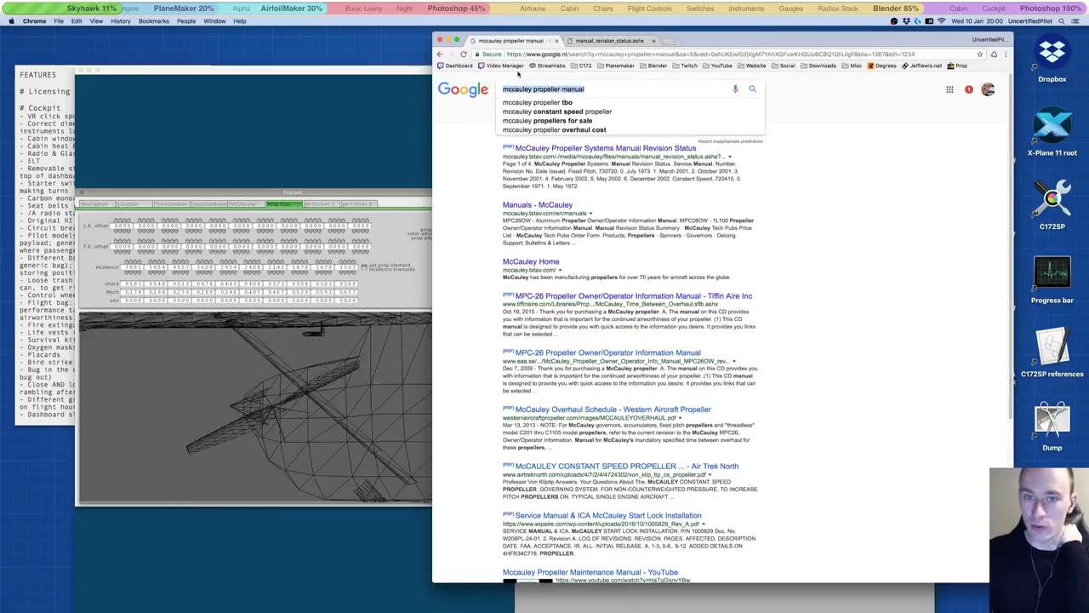
drag(740, 44, 615, 44)
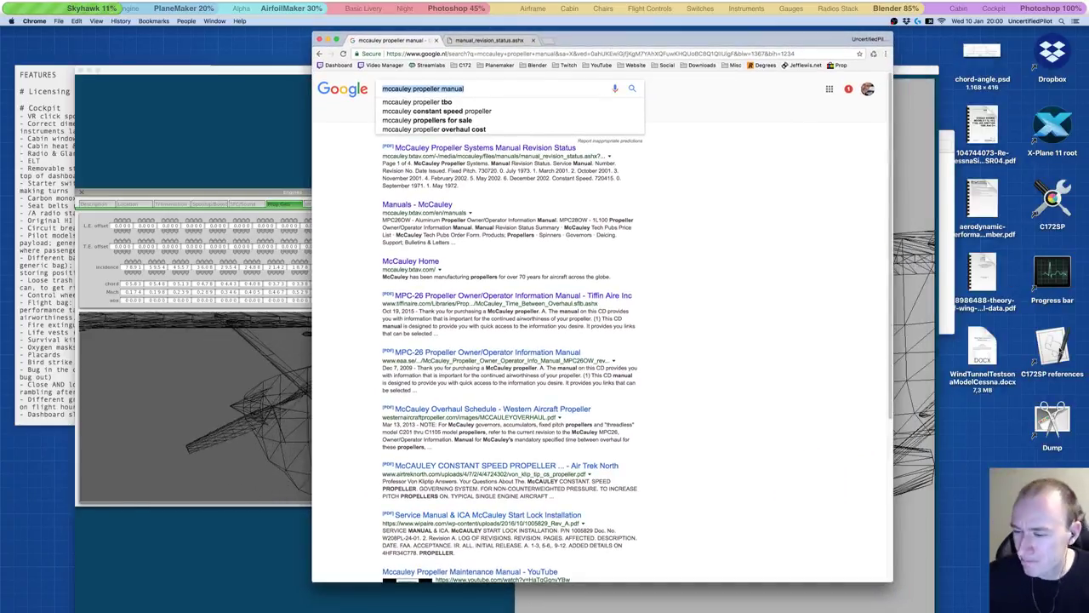
click(1054, 348)
Step: Open the C172SP references Manuals folder and widen the list to show full PDF names
double_click(1054, 348)
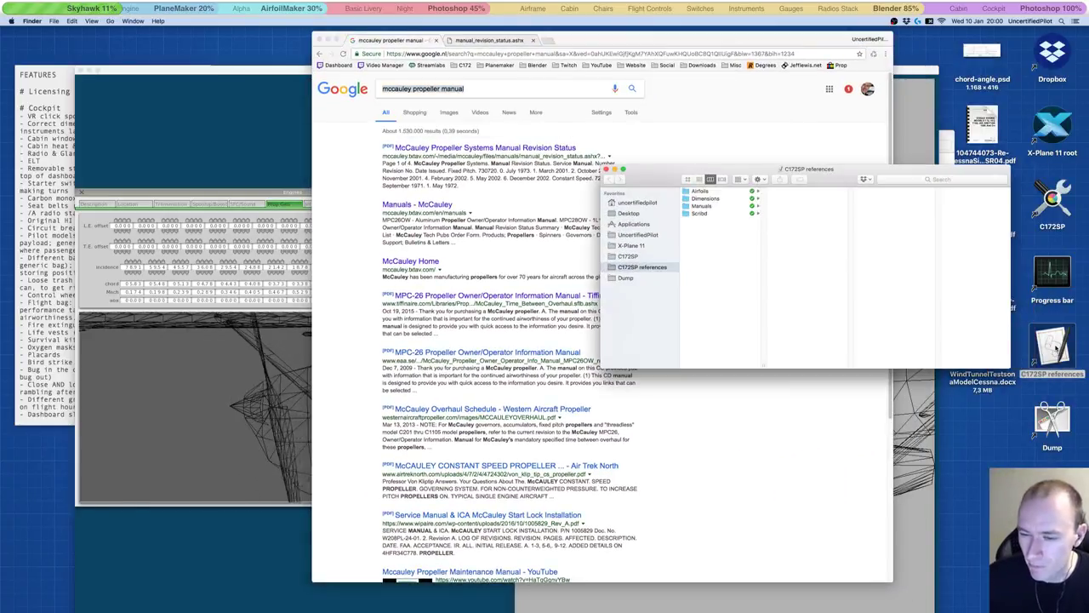
click(714, 206)
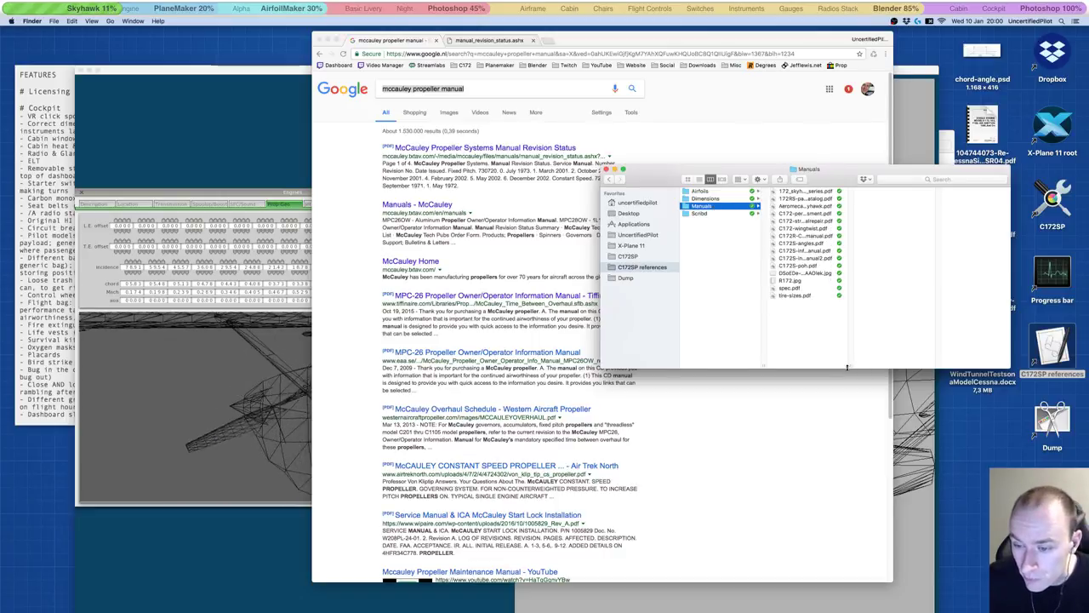
drag(849, 364, 960, 364)
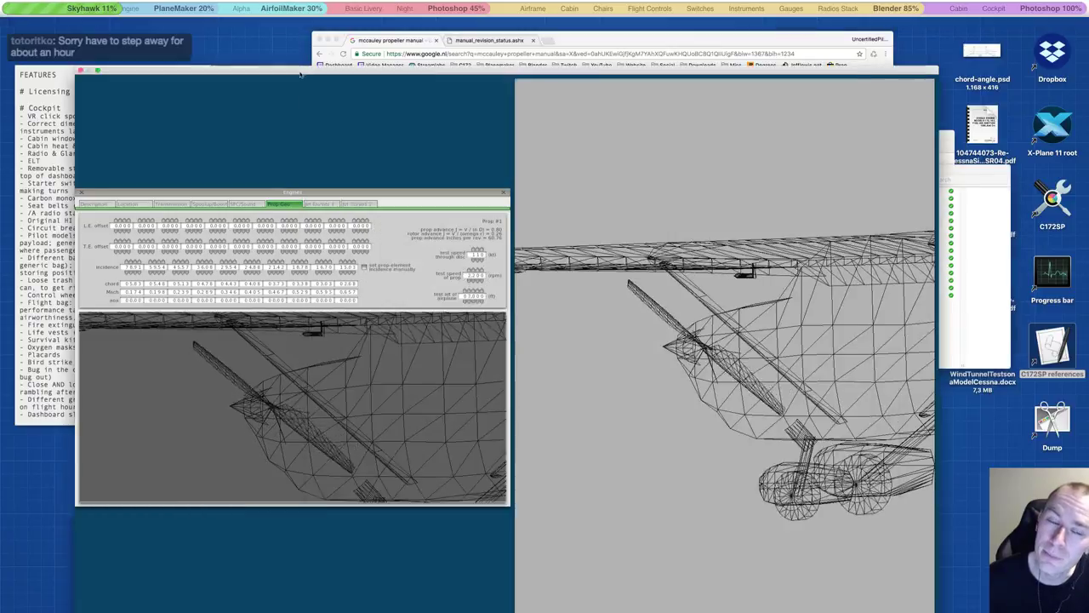
drag(300, 71, 347, 255)
click(276, 164)
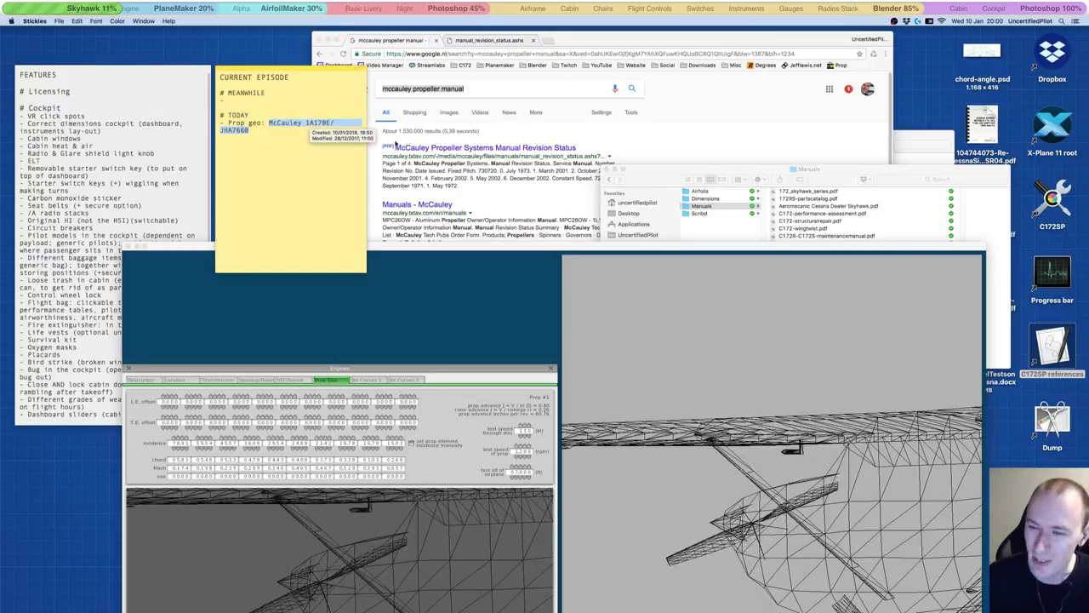
click(824, 179)
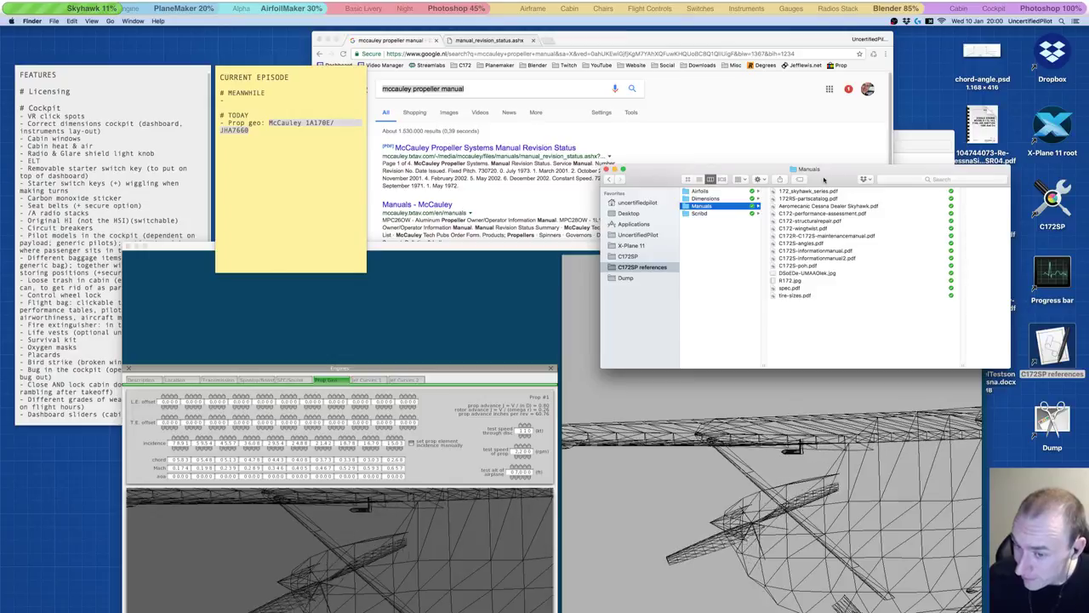
Step: Bring Plane Maker to the front and save the aircraft, dismissing the save warning
click(373, 346)
drag(424, 251, 416, 77)
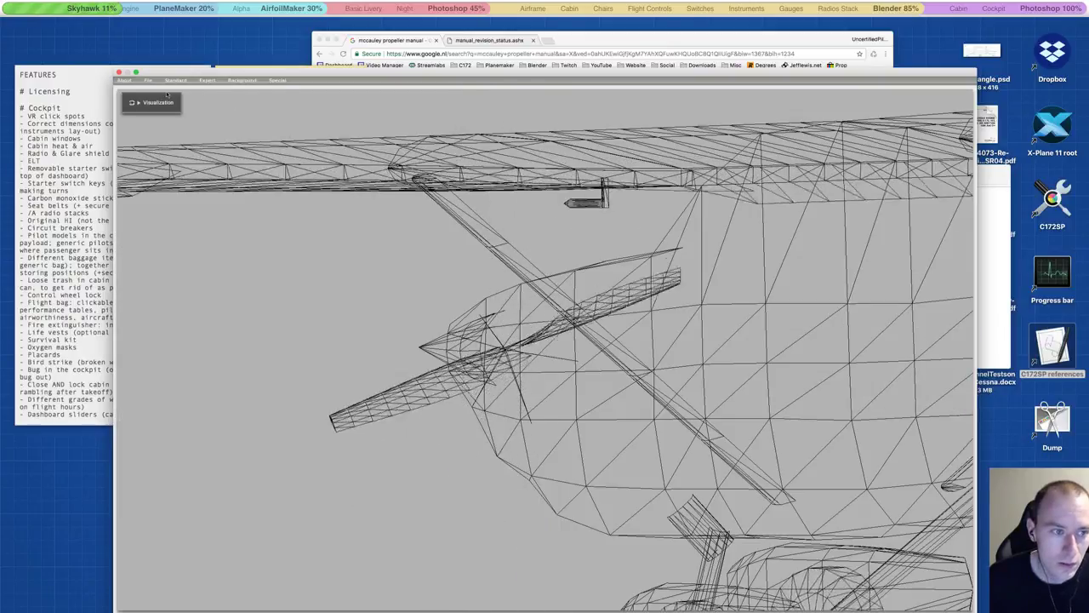
key(ctrl+s)
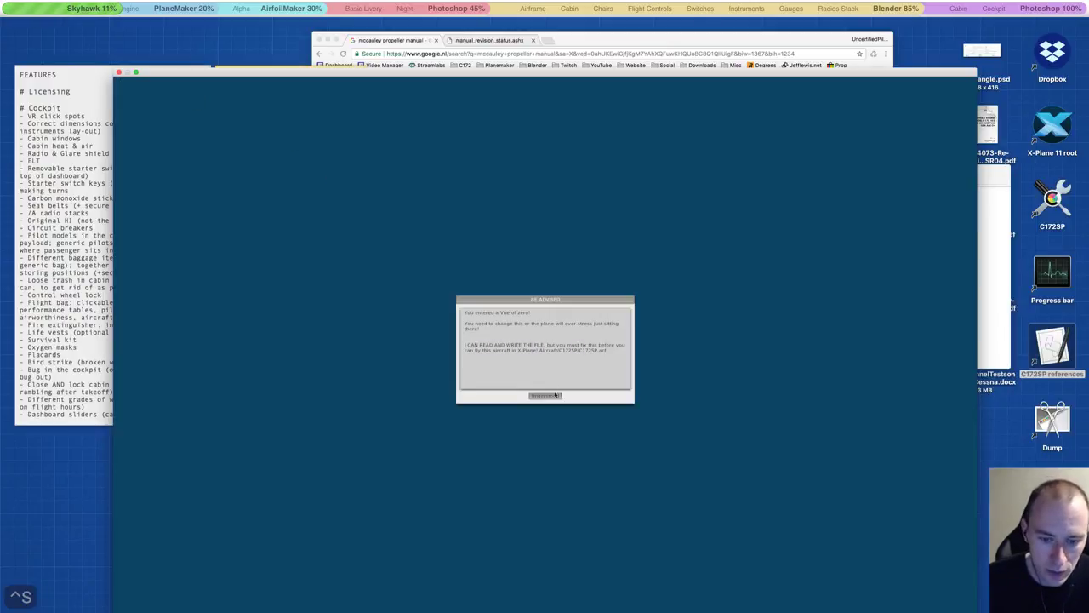
click(555, 394)
click(175, 80)
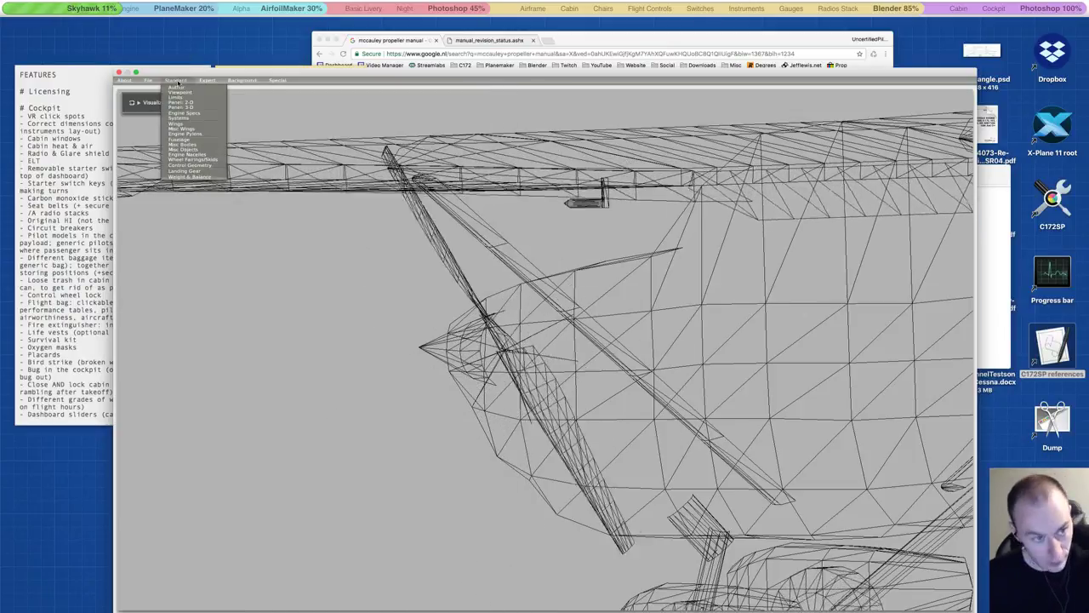
Step: Save the current aircraft and open Laminar Research's default Cessna_172SP.acf
mouse_move(148, 81)
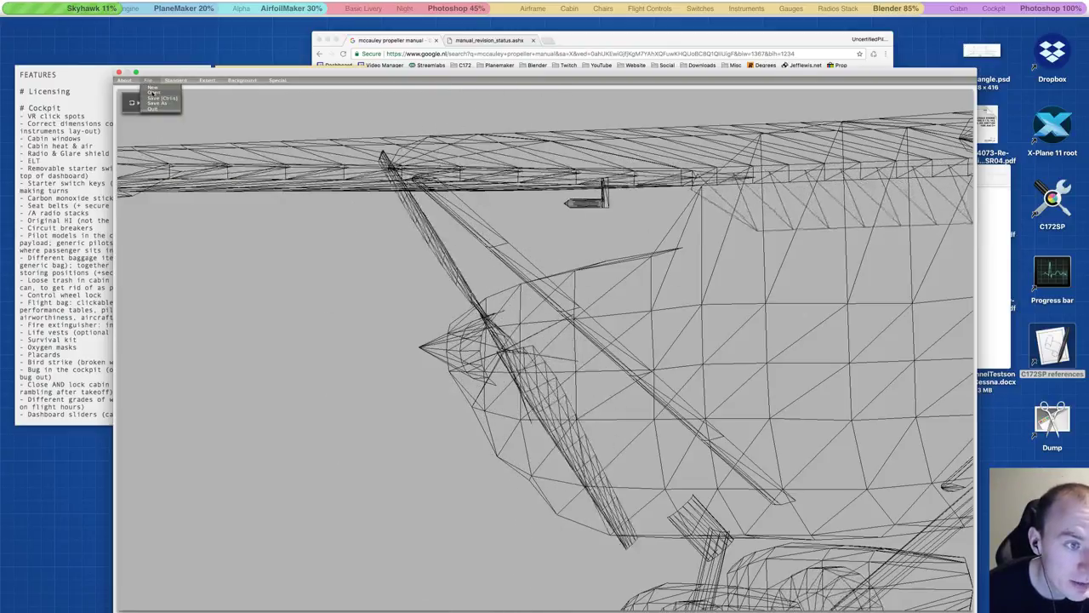
click(154, 108)
click(511, 359)
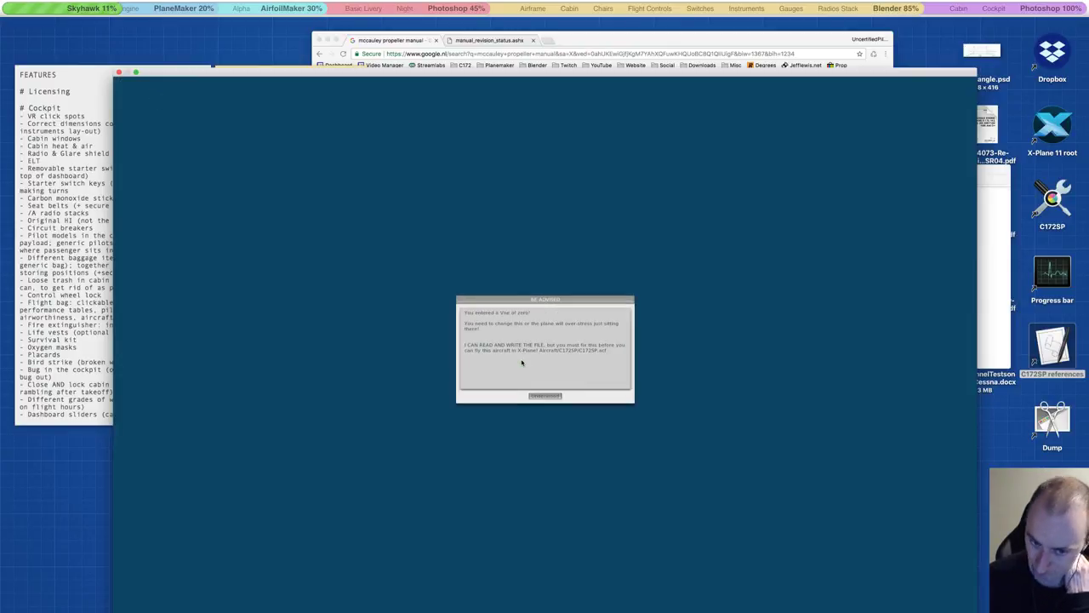
click(545, 395)
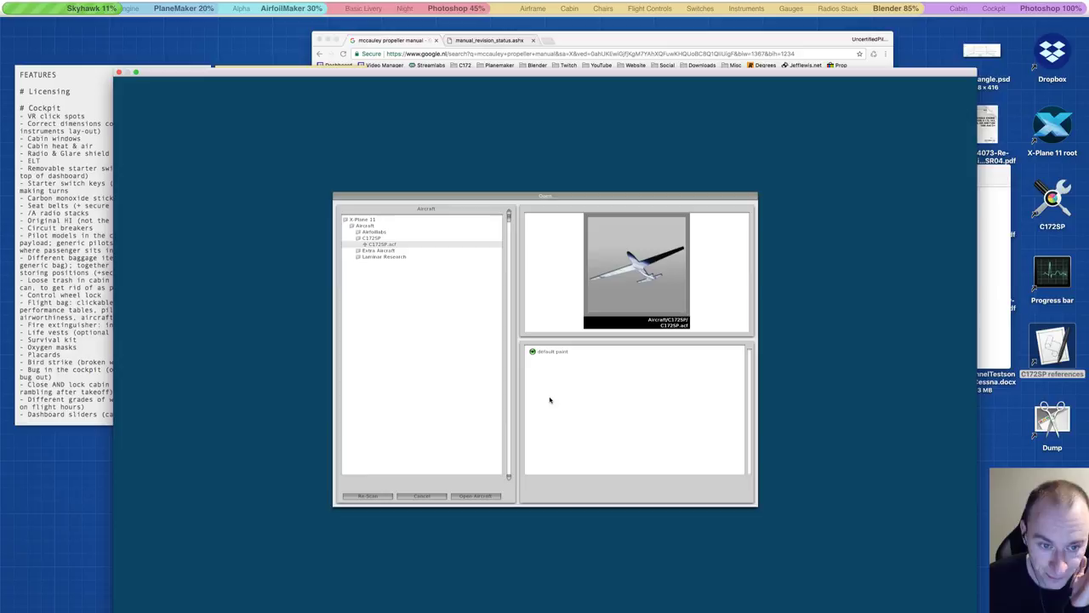
click(370, 256)
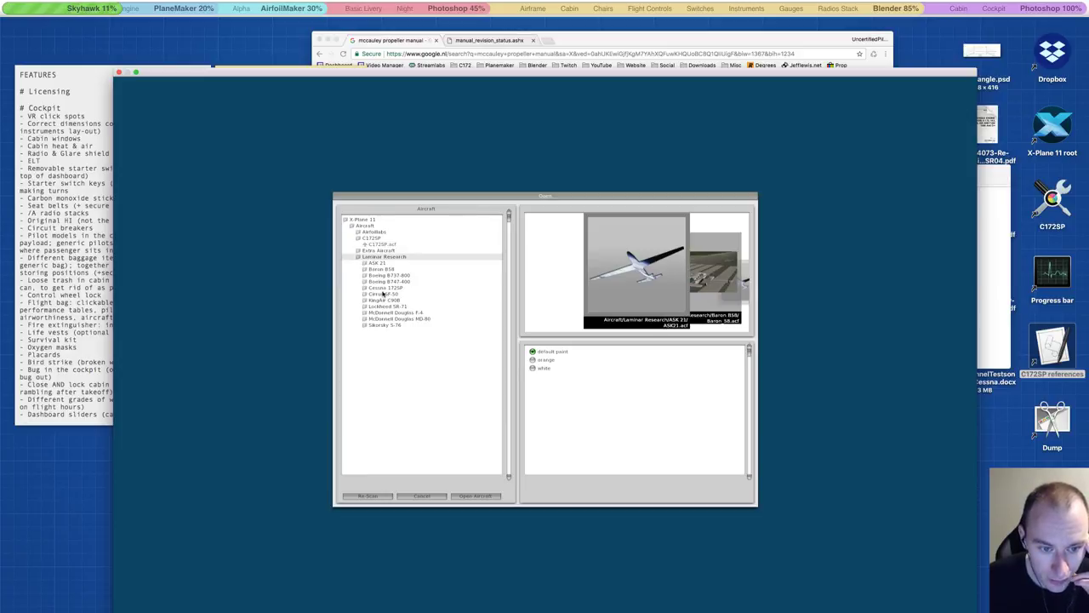
click(383, 291)
click(384, 295)
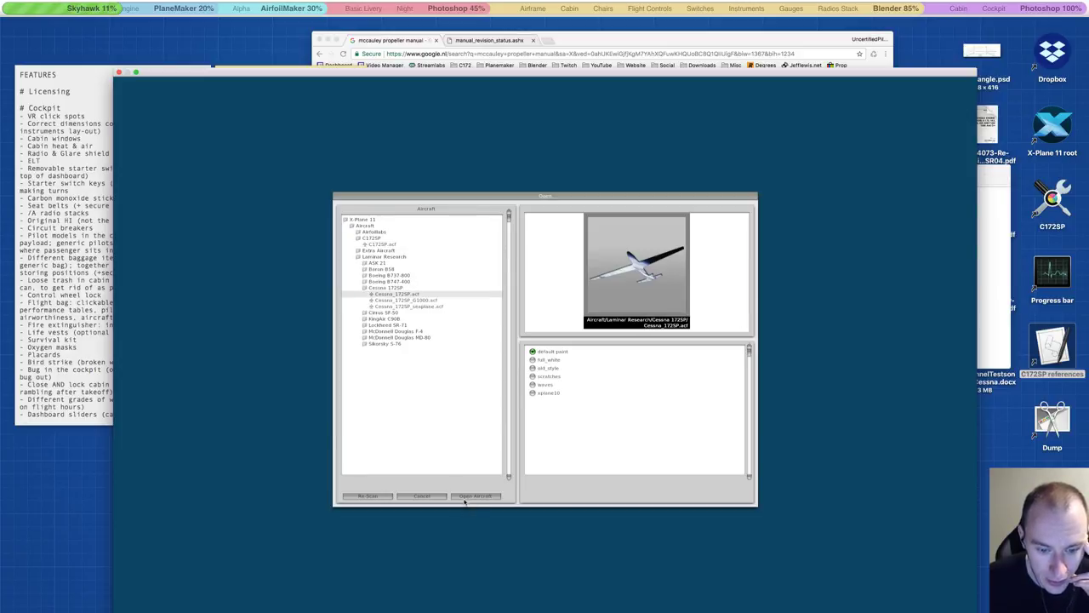
click(464, 497)
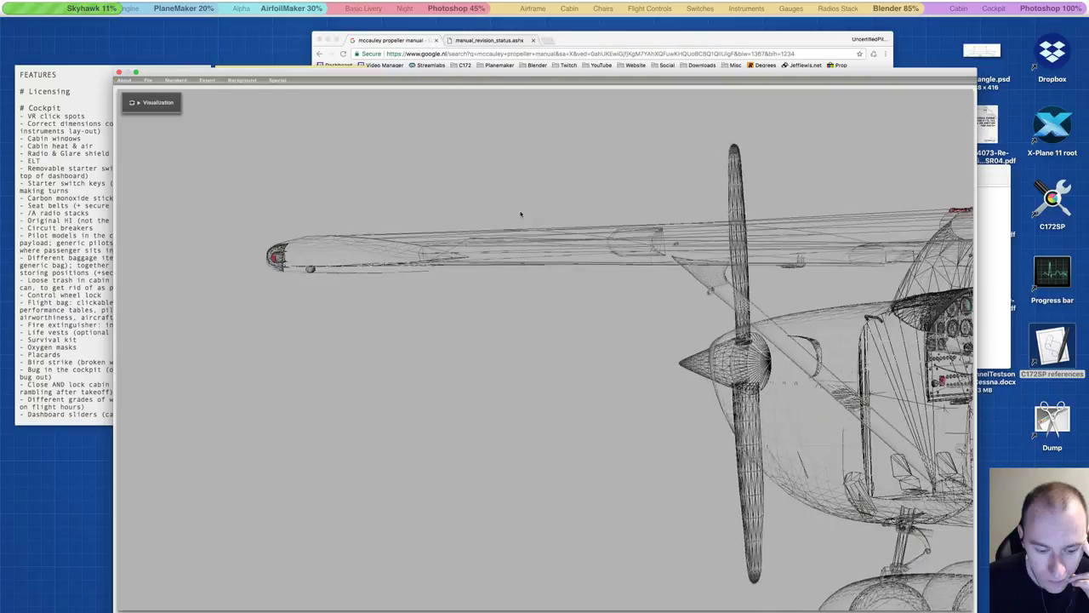
Step: Open the default Cessna 172SP's Engine Specs from the Expert menu, showing the propeller geometry page
click(207, 80)
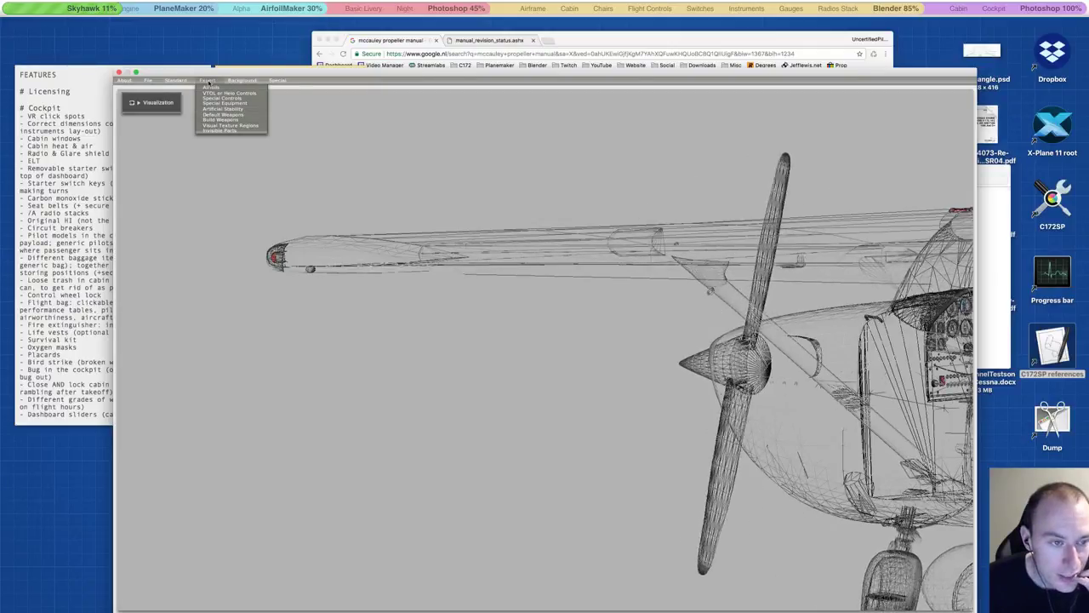
mouse_move(176, 80)
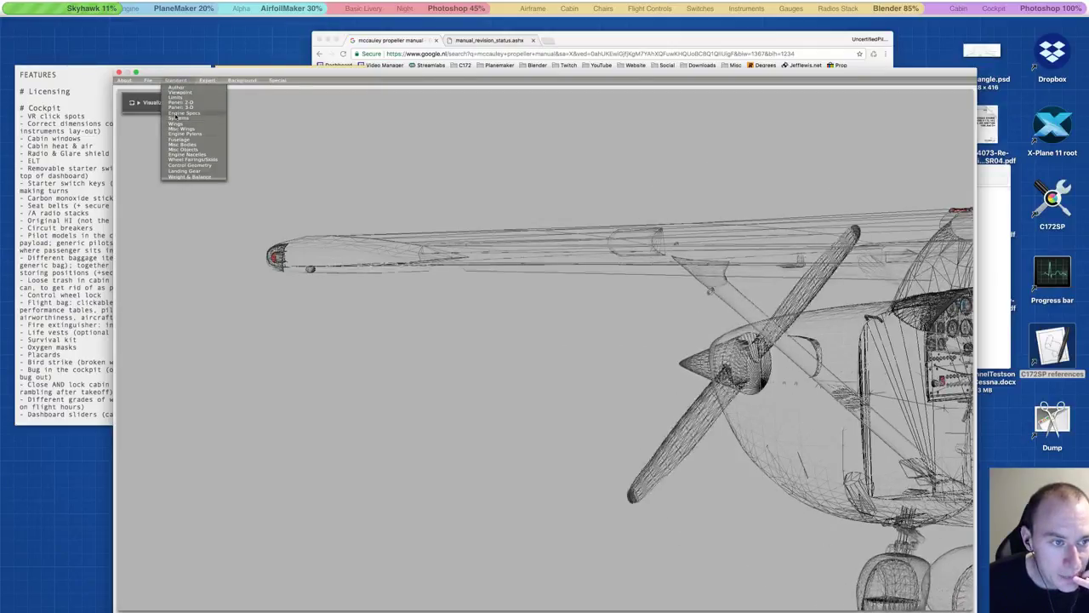
click(182, 113)
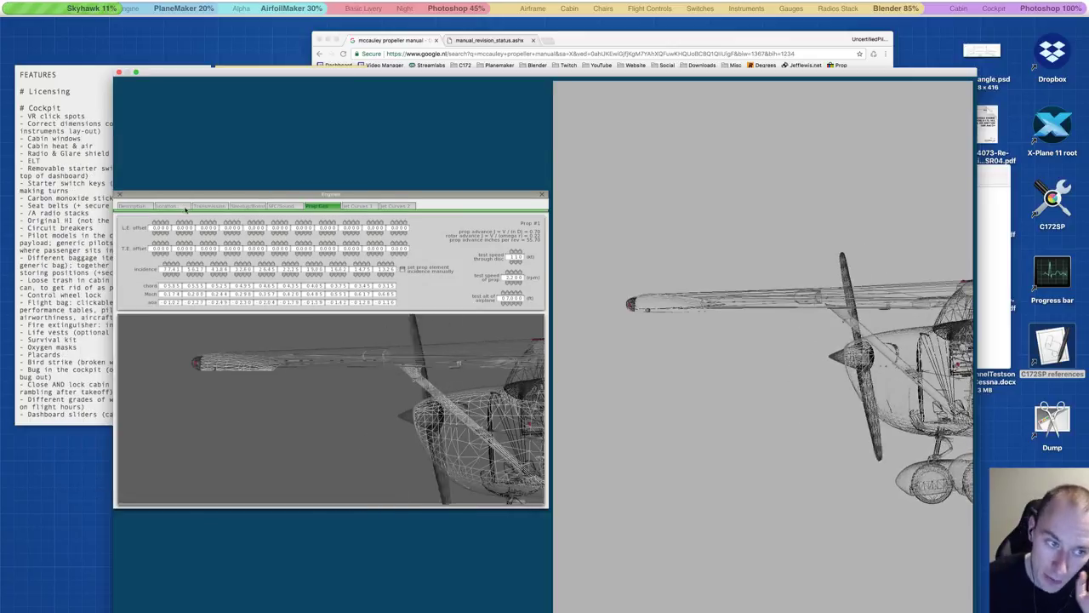
Step: Review the Cessna 172SP's engine Location and Description specs: design prop RPM 2,400, design airspeed 110
click(183, 209)
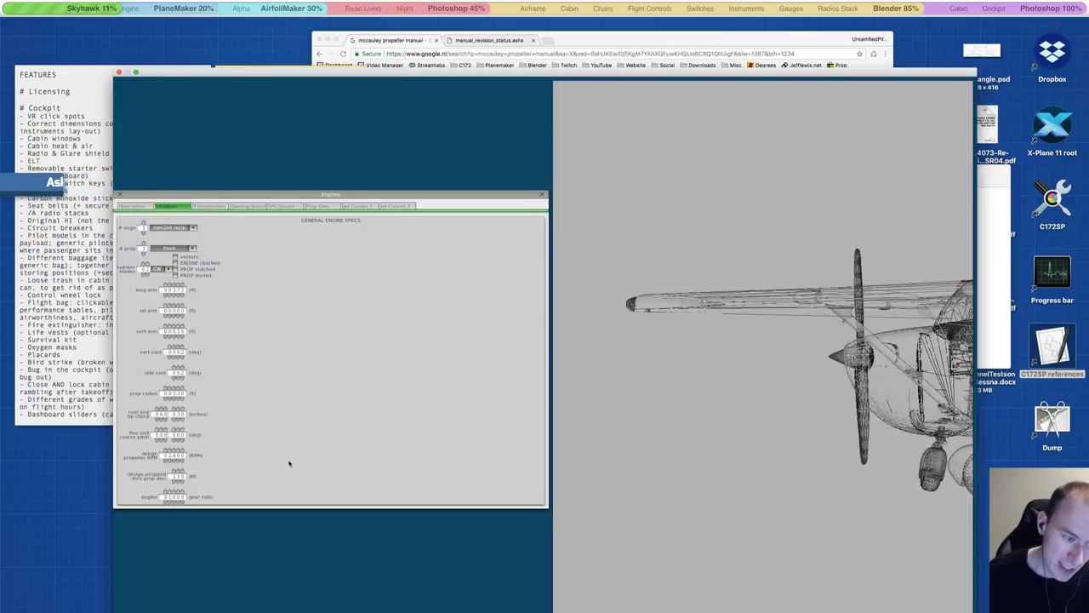
click(141, 207)
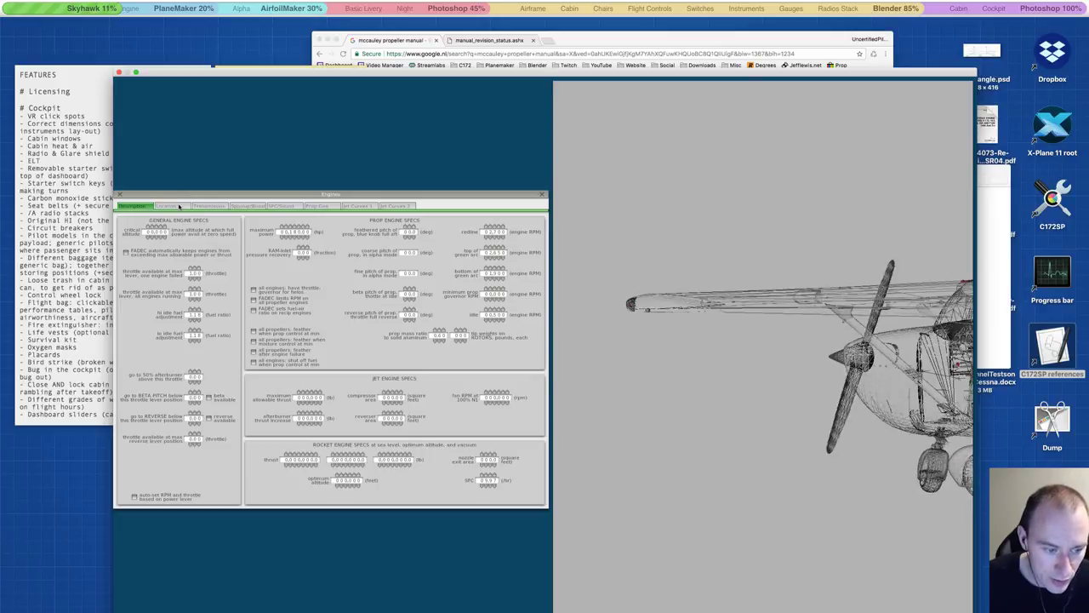
click(179, 206)
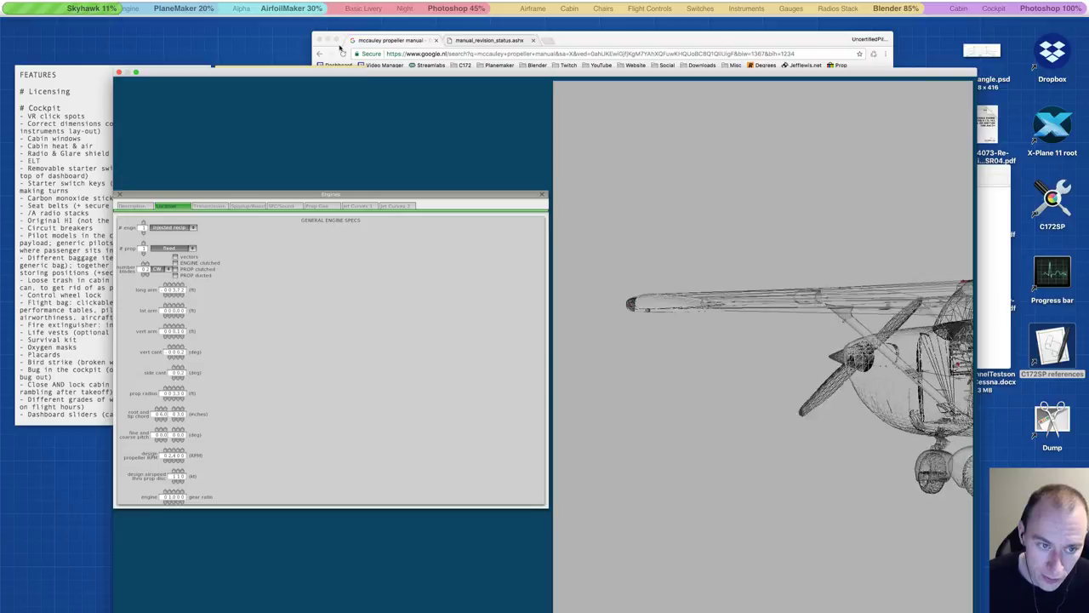
Step: Browse the Transmission, Startup/Boost and SFC/Sound tabs, then return to the Prop #1 geometry table
click(209, 206)
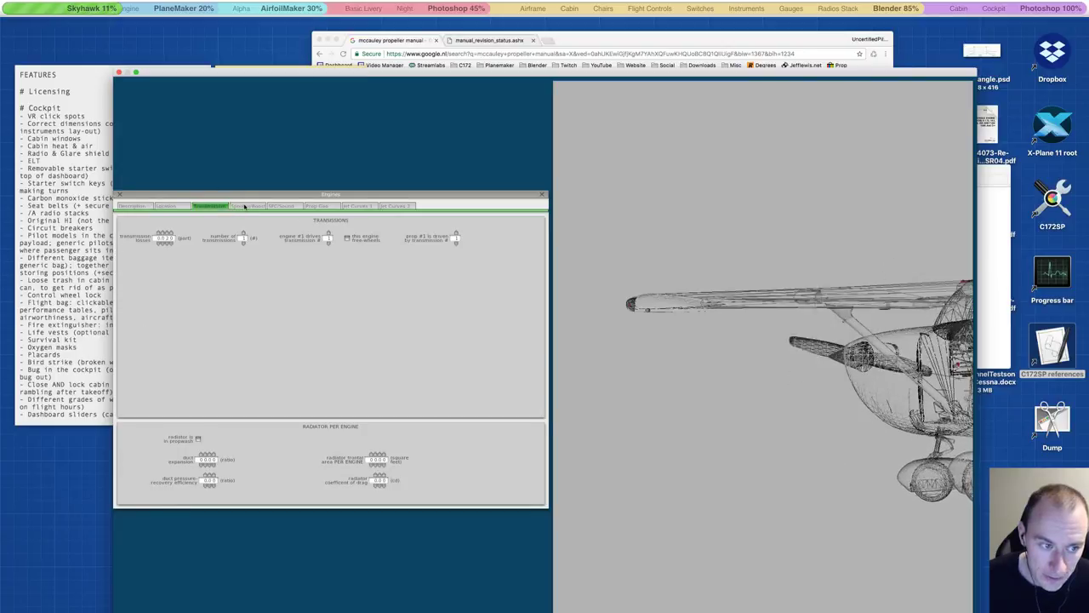
click(246, 206)
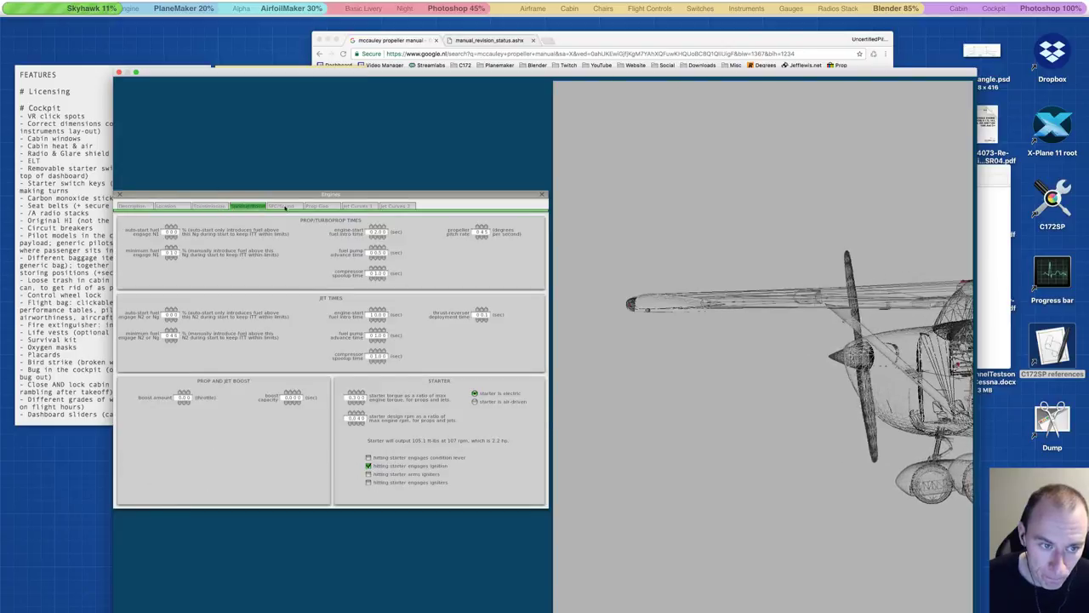
click(285, 206)
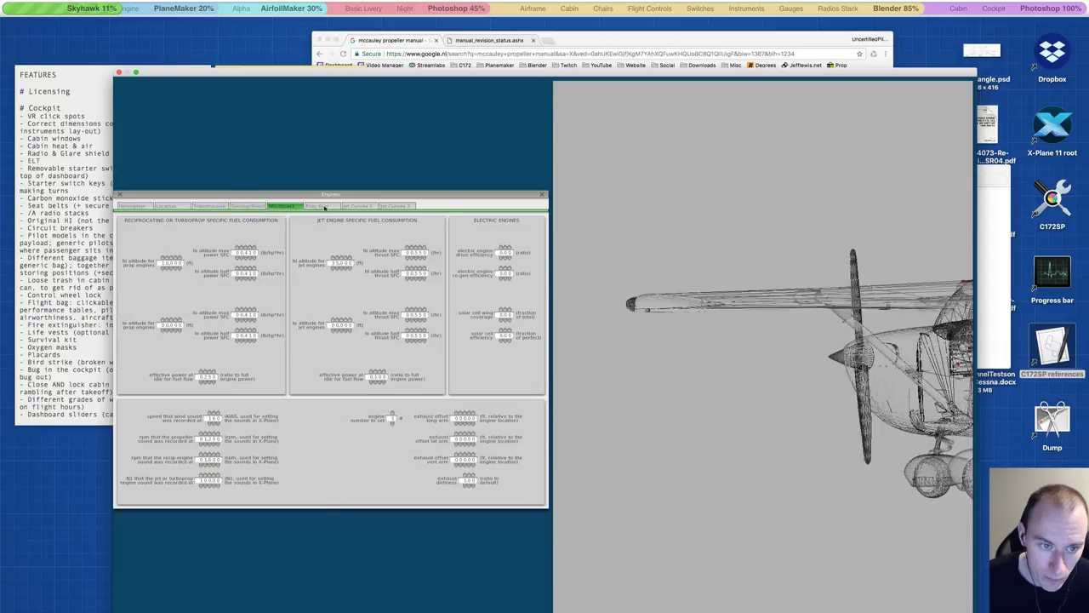
click(328, 206)
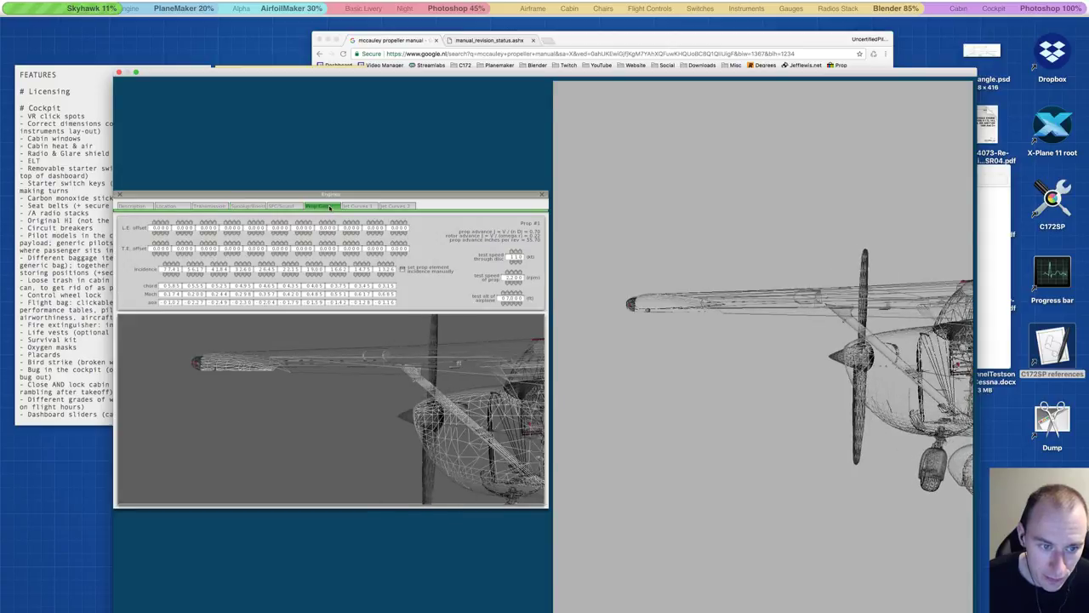
Step: Change the test prop RPM so the Prop #1 angle-of-attack row reads 0.00
click(514, 279)
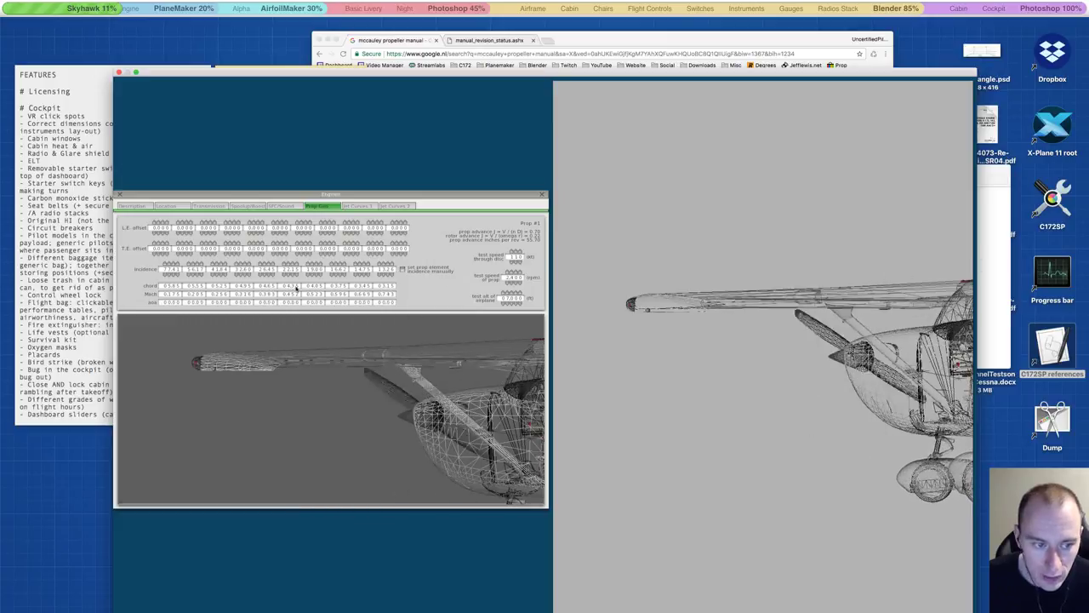
key(alt+super+8)
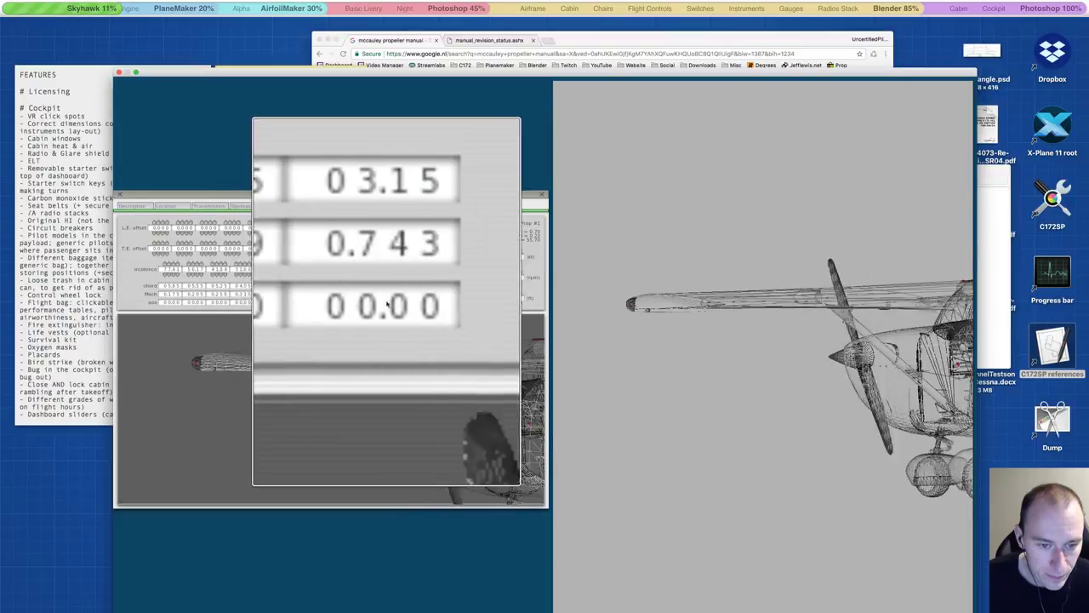
key(alt+super+8)
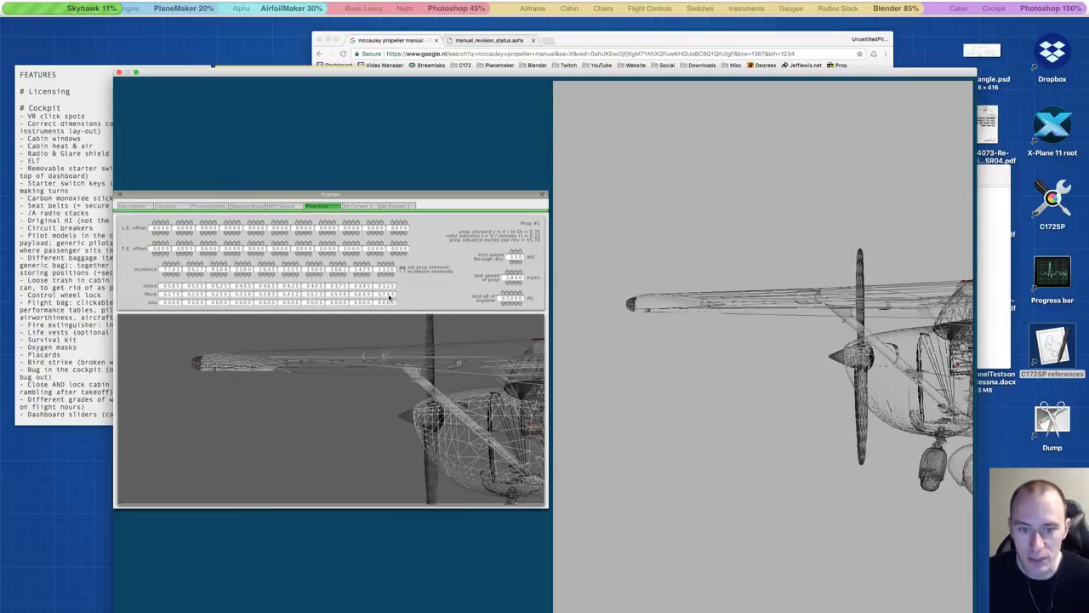
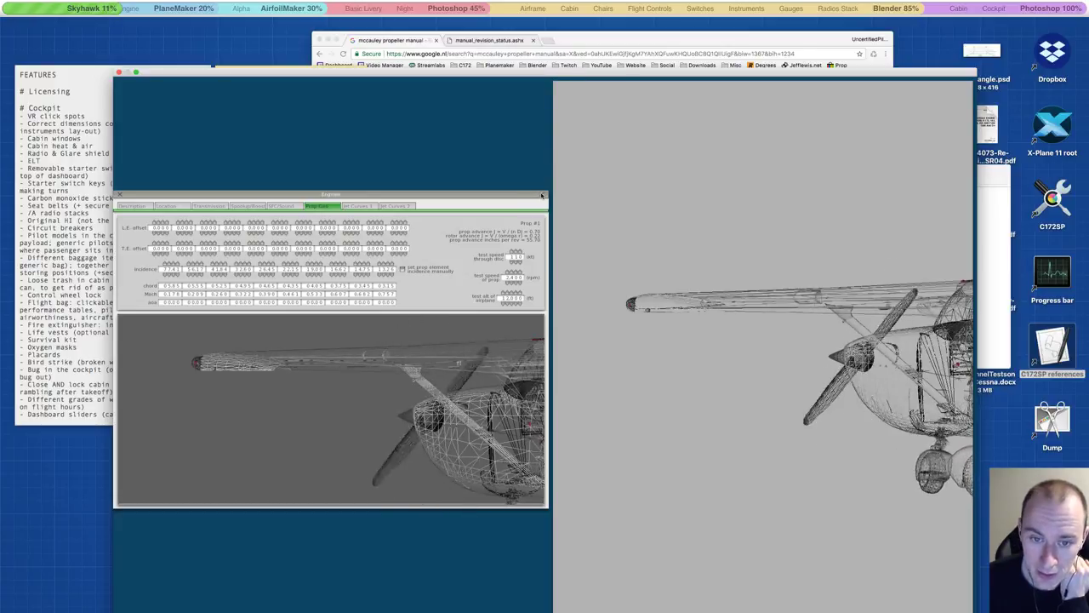
Step: Close the Engine/Prop panel and bring the Google 'mccauley propeller manual' results forward
click(540, 195)
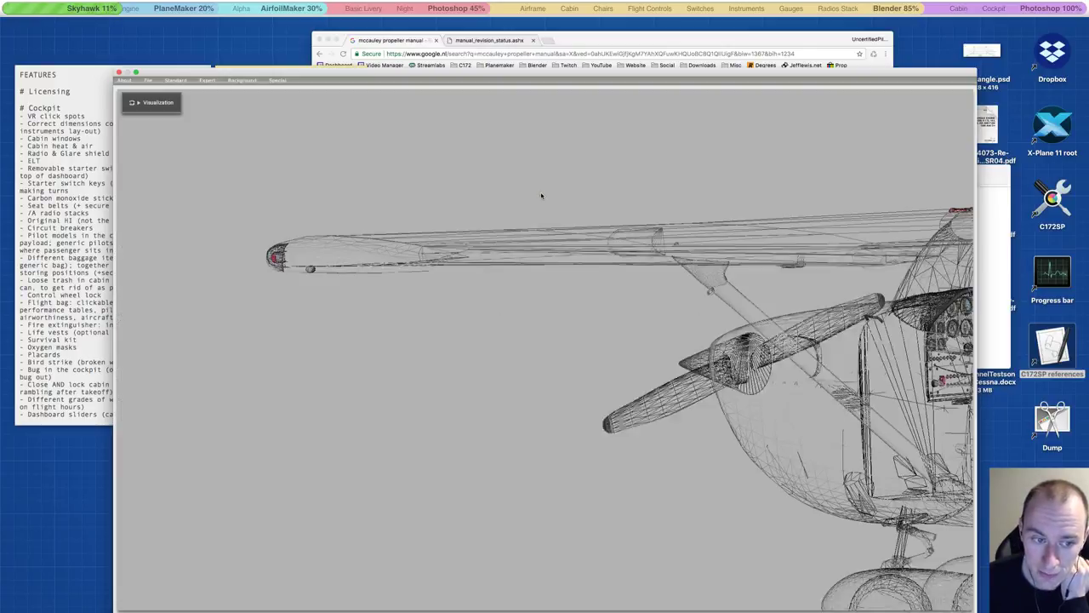
click(578, 40)
click(729, 247)
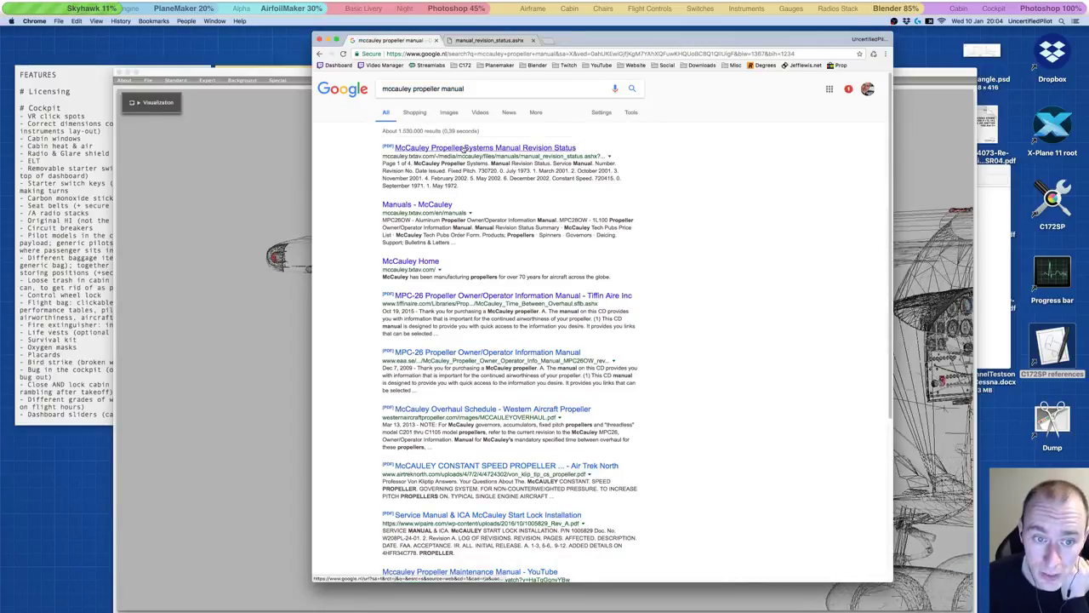
Step: Search McCauley's products for Fixed Pitch, Cessna, 172S Skyhawk SP, finding propeller 1A170E/JHA7660
click(415, 261)
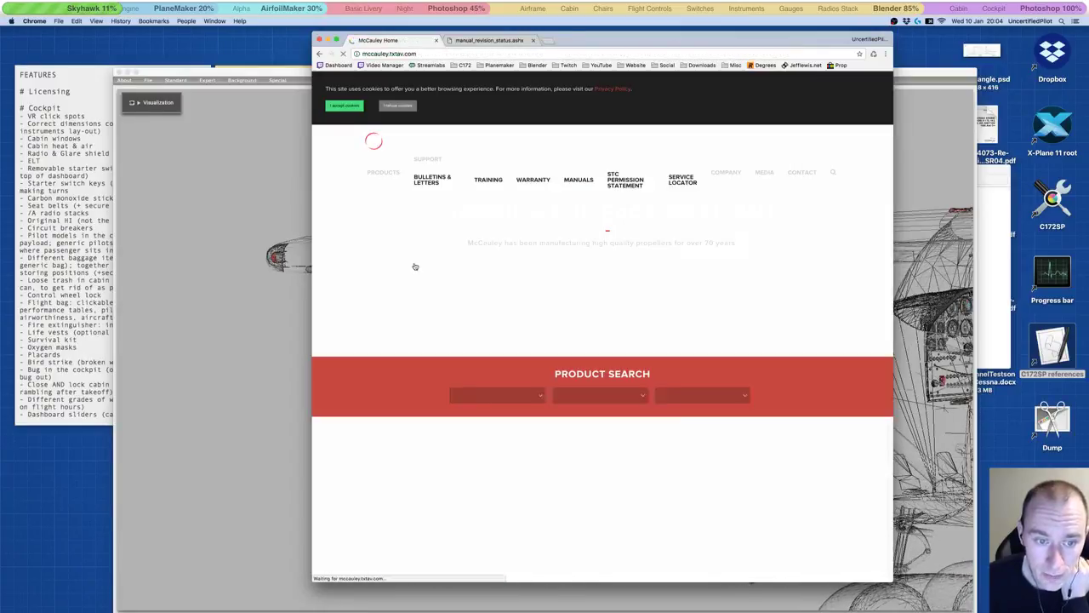
click(432, 394)
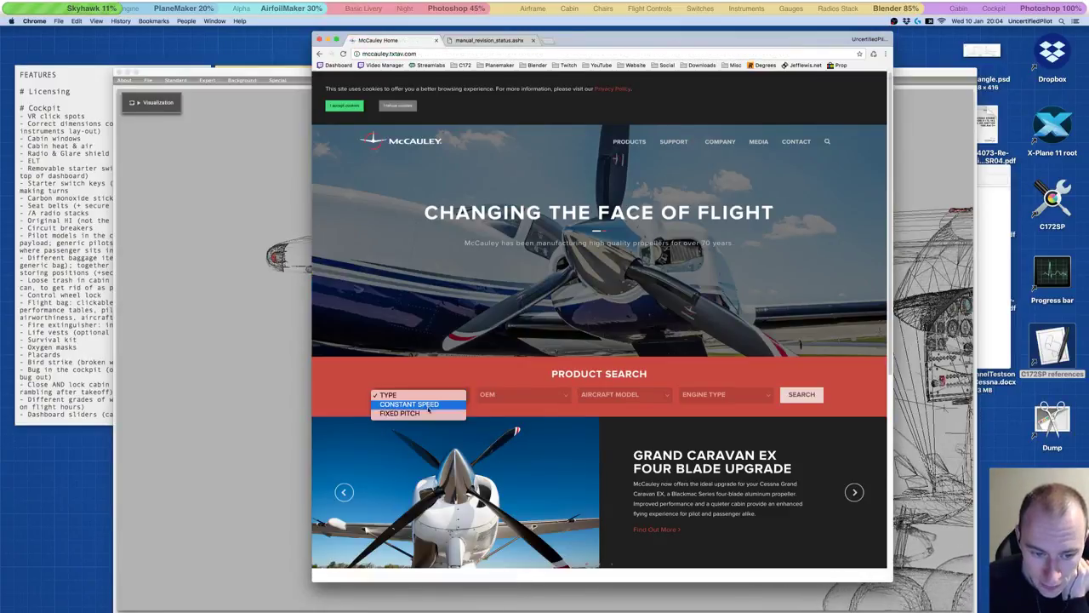
key(Return)
click(525, 398)
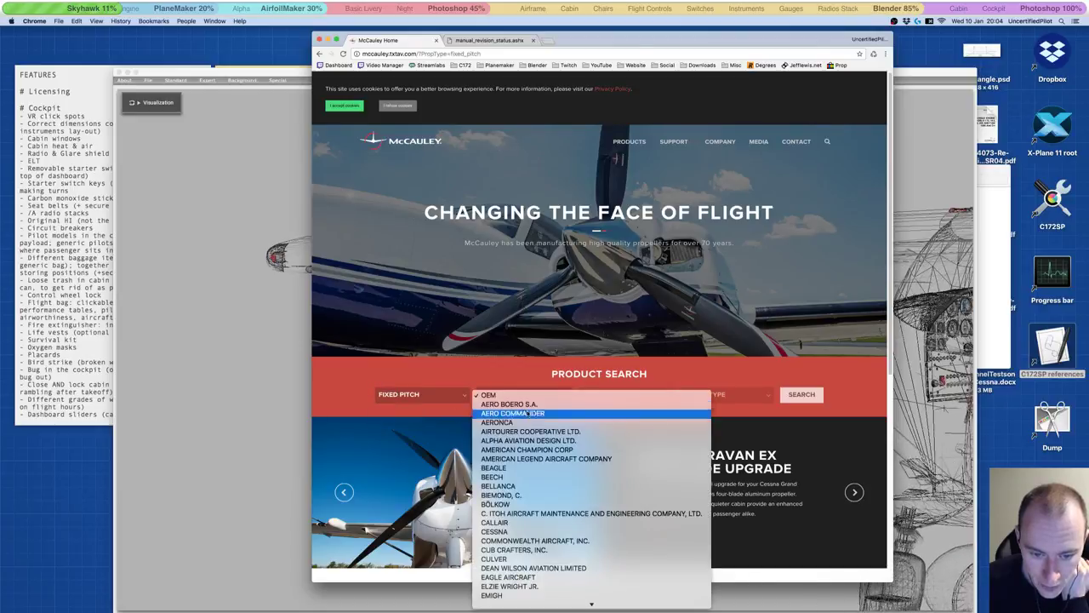
text(cessna)
key(Return)
click(629, 390)
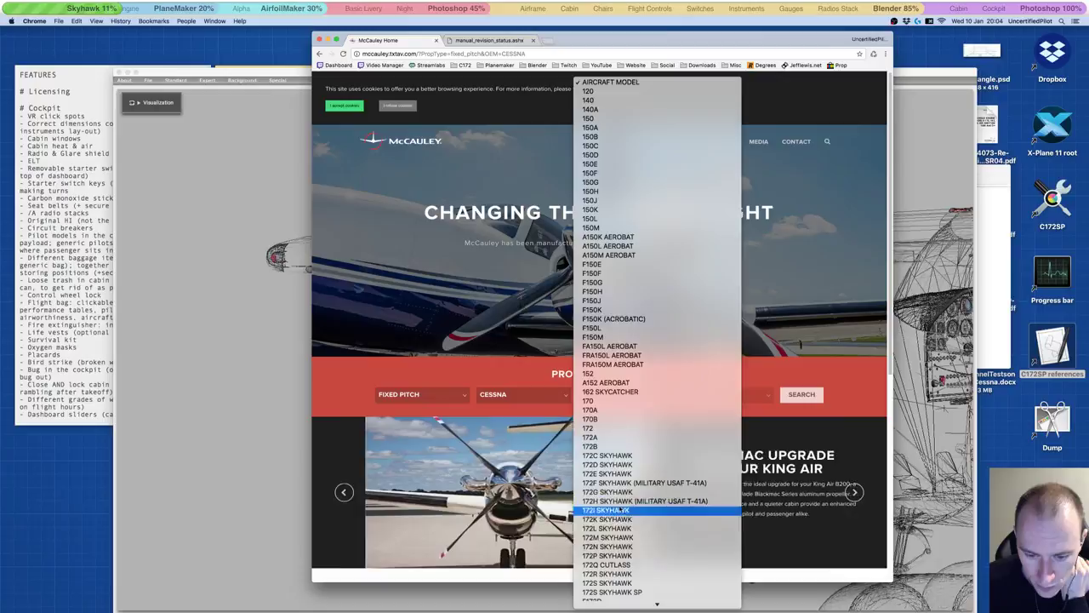
click(611, 591)
click(808, 394)
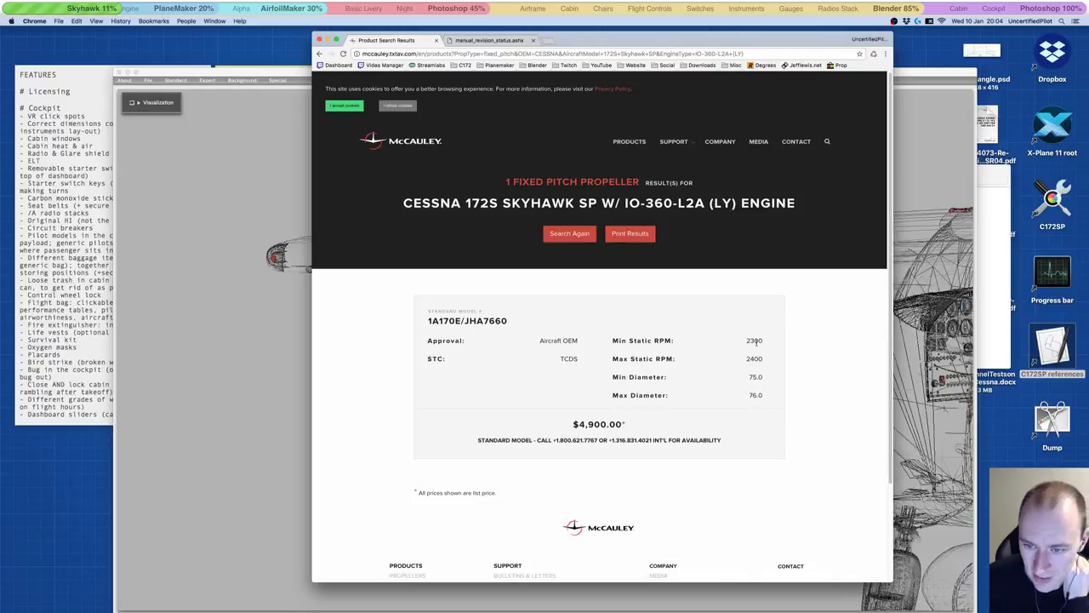
click(548, 40)
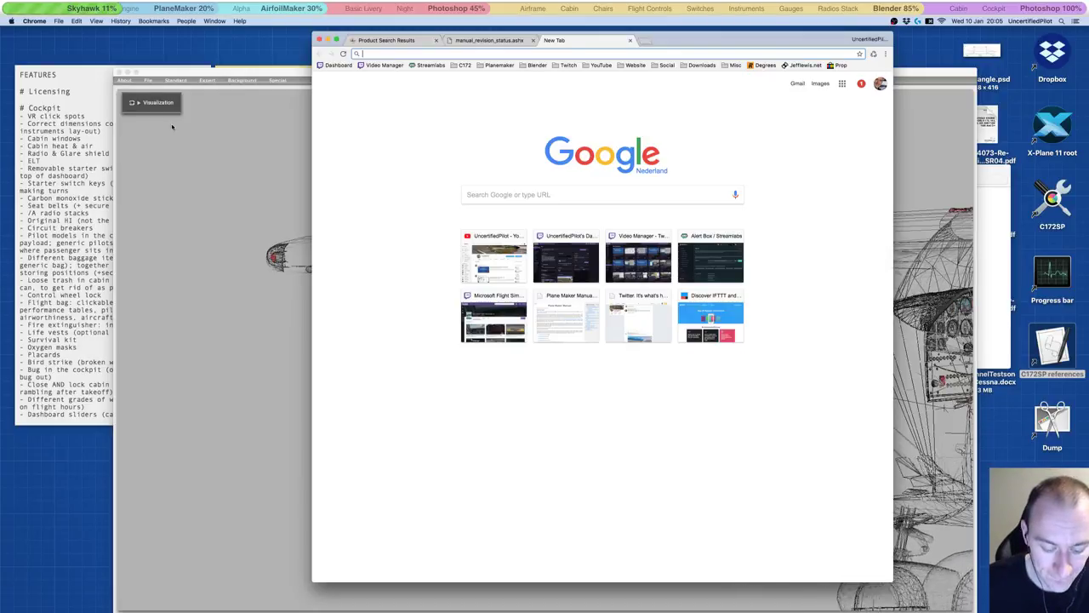
Step: Google "design rpm" McCauley 172s and open the X-Plane.org thread 'Decreasing Propellor thrust?'
text(de)
key(BackSpace)
key(BackSpace)
text('des)
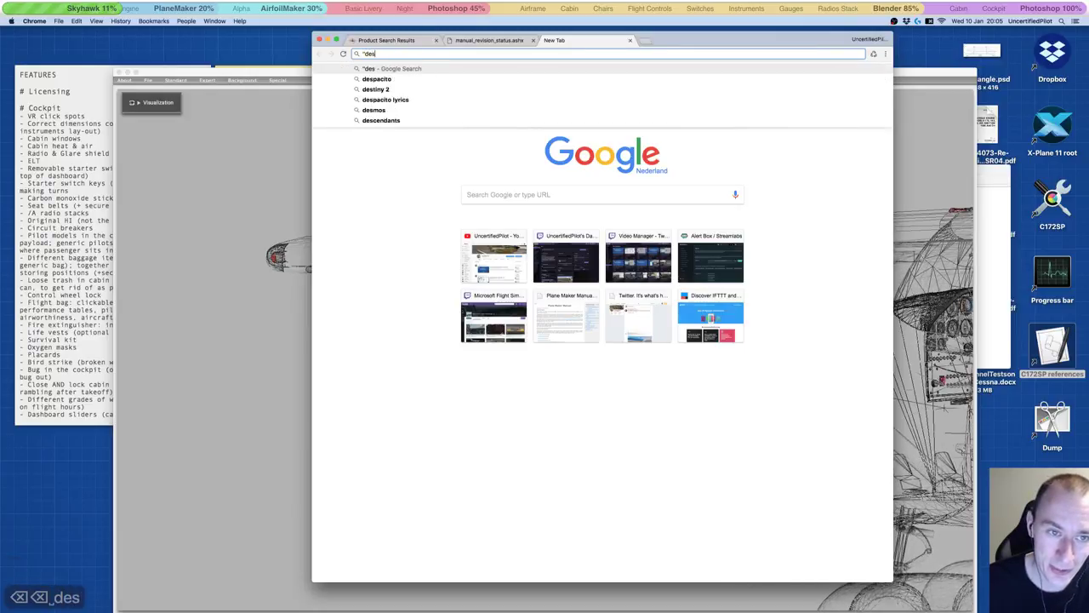
text(ign rpm")
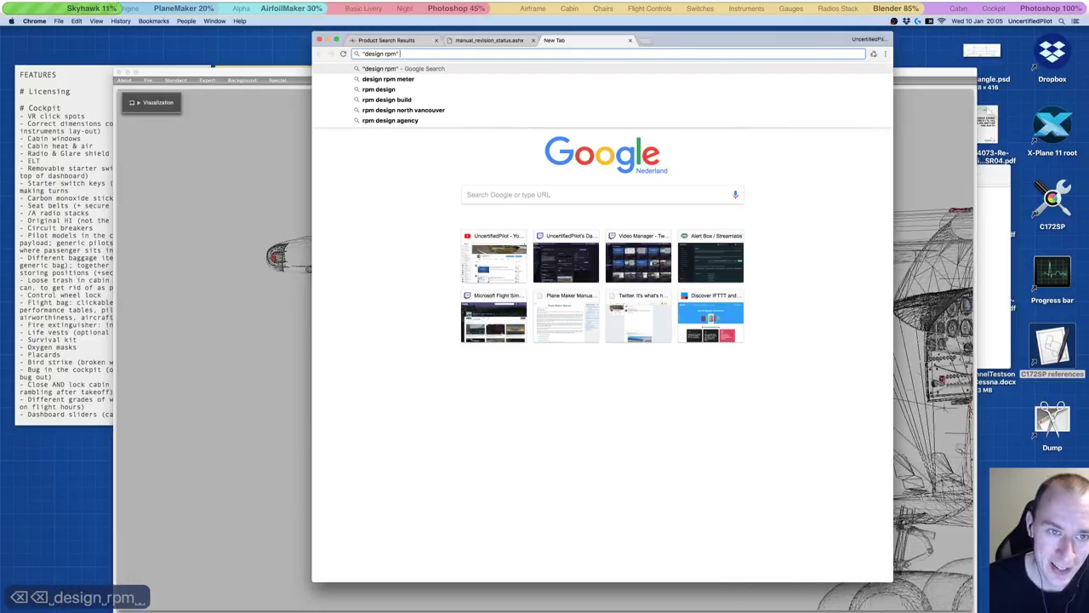
key(super+v)
key(BackSpace)
key(BackSpace)
key(BackSpace)
key(BackSpace)
key(BackSpace)
key(BackSpace)
key(BackSpace)
key(BackSpace)
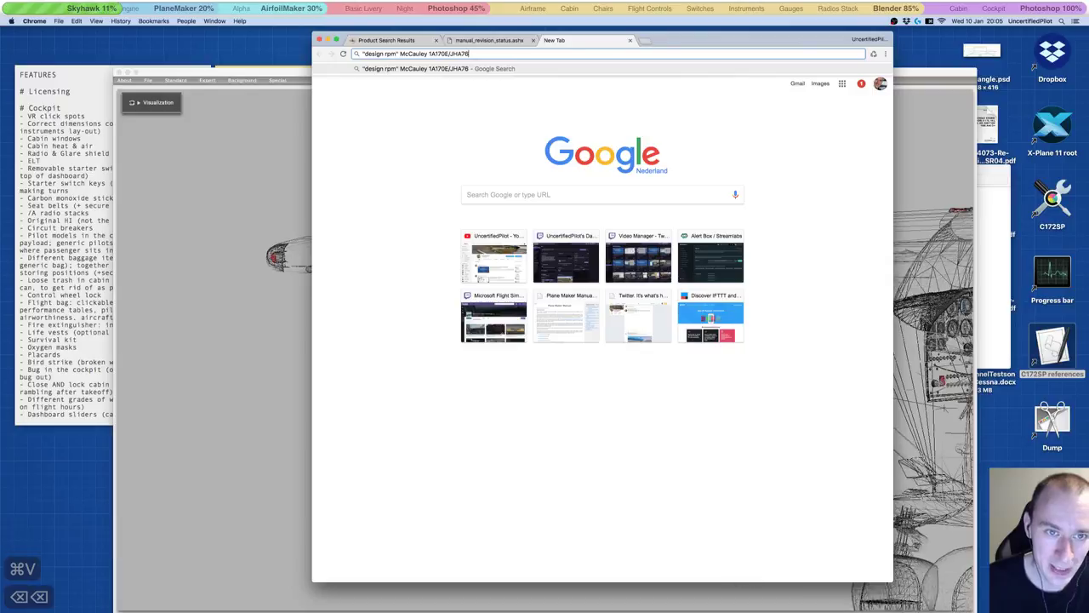
key(BackSpace)
key(BackSpace)
key(BackSpace)
key(BackSpace)
key(BackSpace)
key(BackSpace)
text(2)
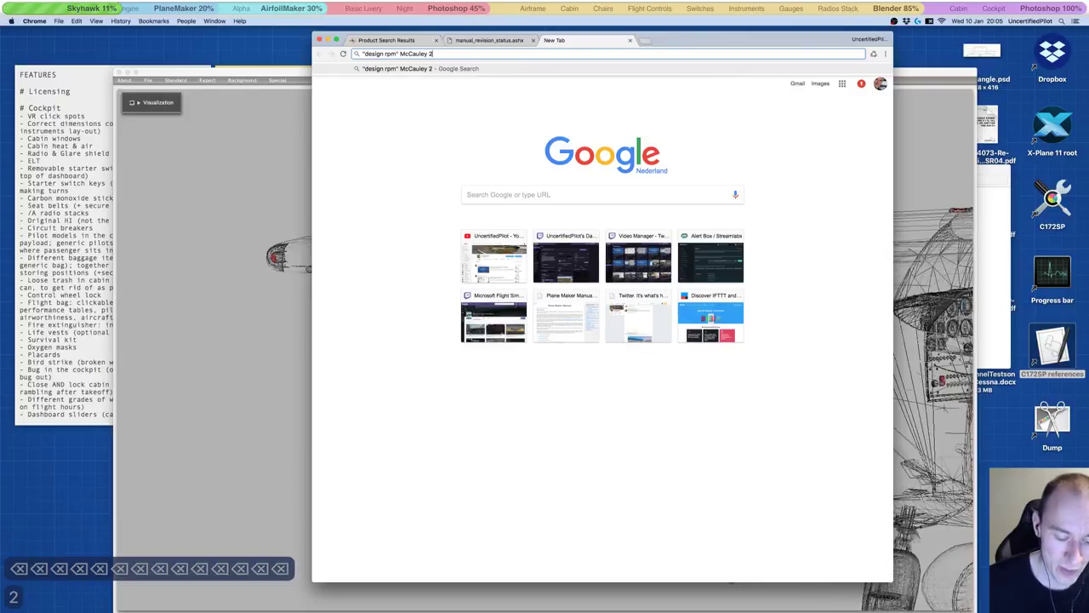
key(BackSpace)
text(172s)
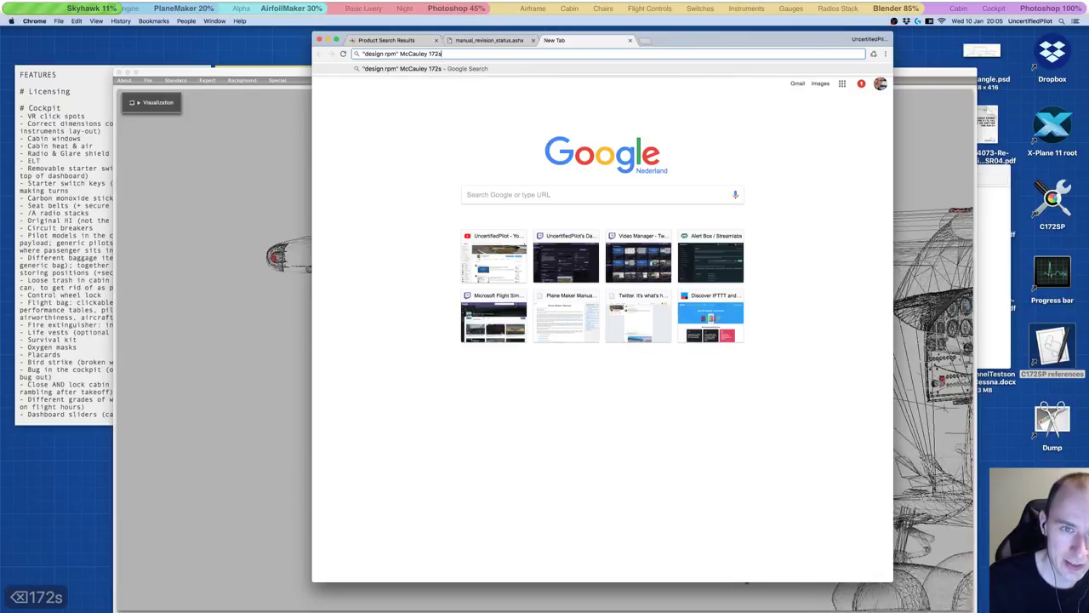
key(Return)
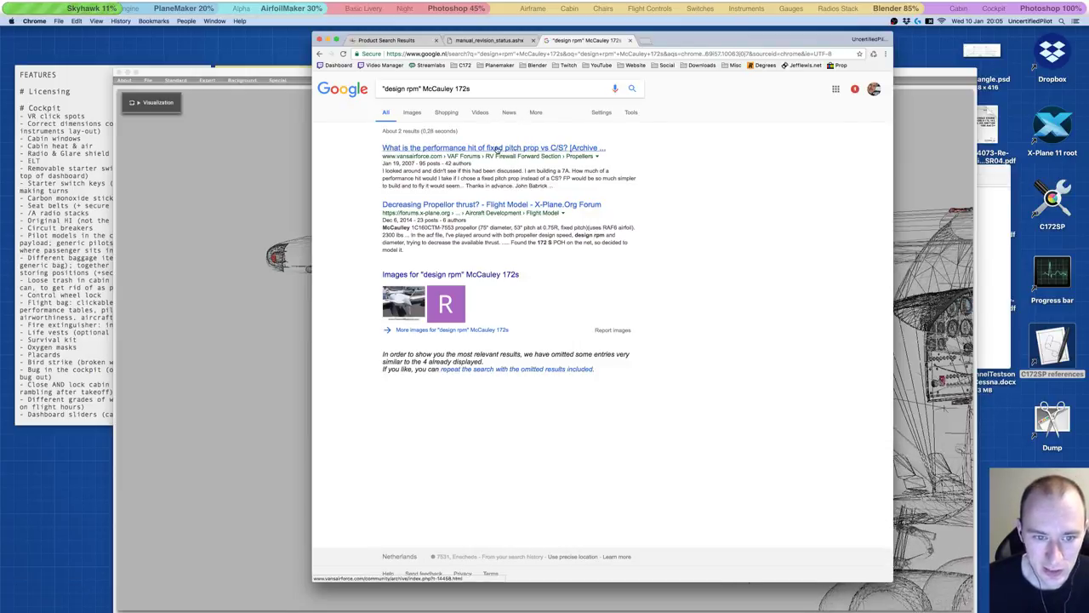
click(449, 206)
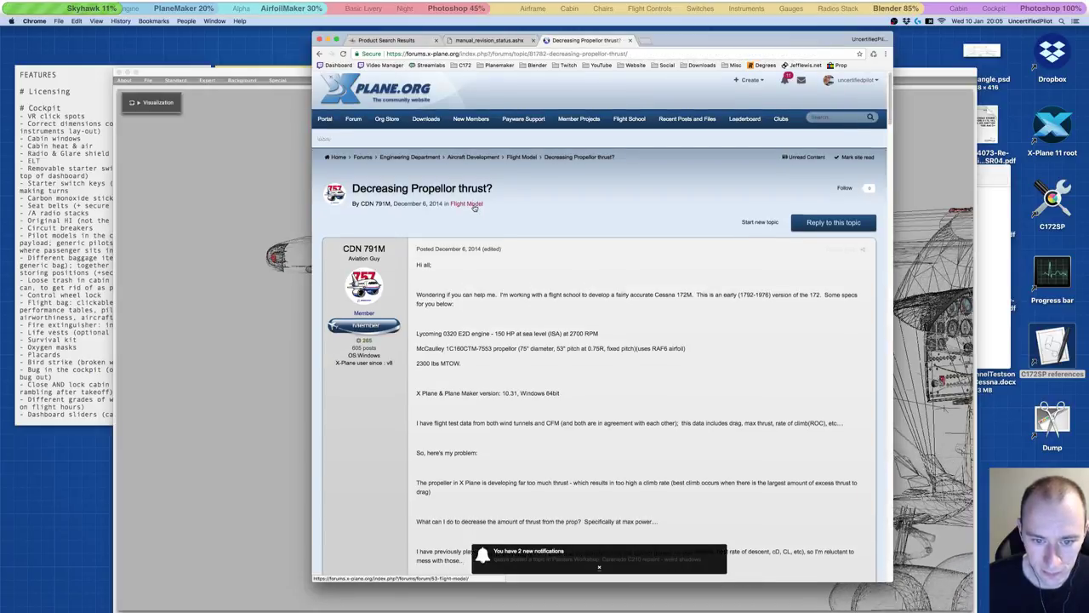
Step: Scroll through the forum thread, reading the replies about McCauley prop geometry
scroll(474, 207, down, 1)
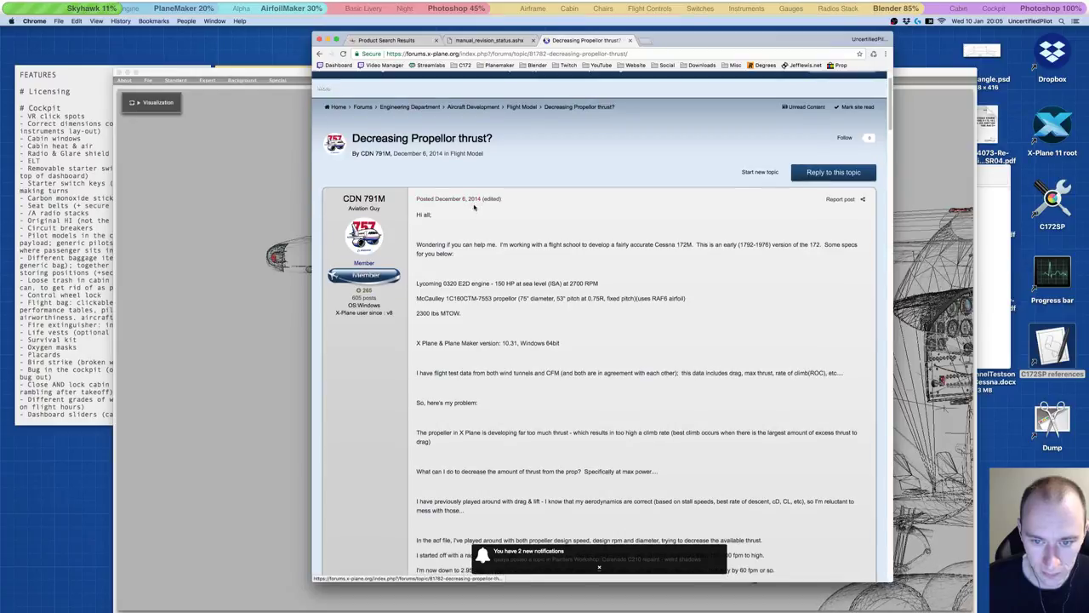
scroll(474, 206, down, 2)
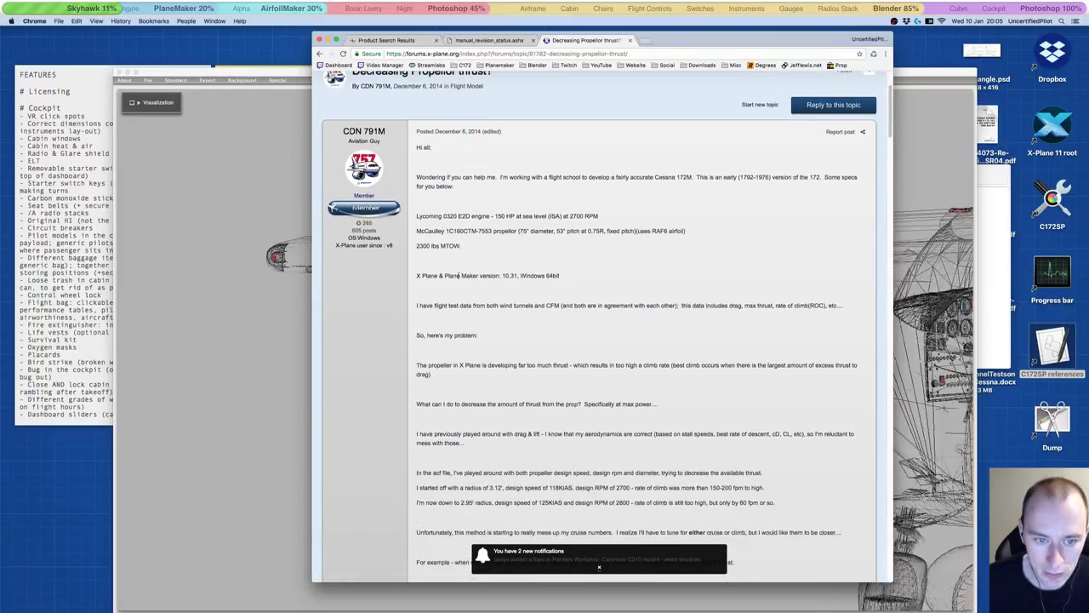
scroll(471, 289, down, 1)
scroll(471, 289, down, 5)
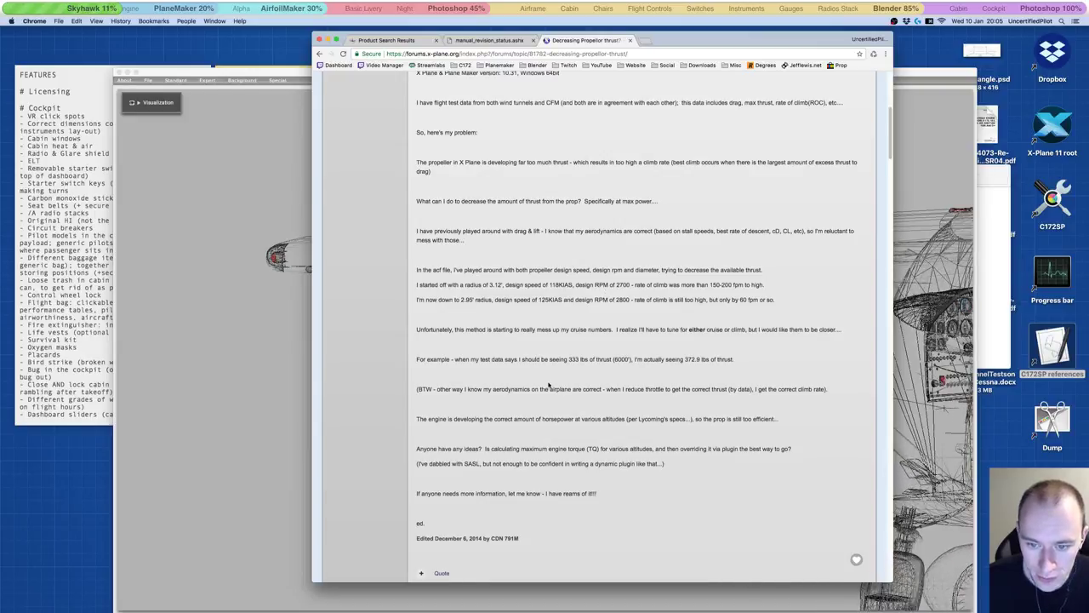
scroll(550, 382, down, 1)
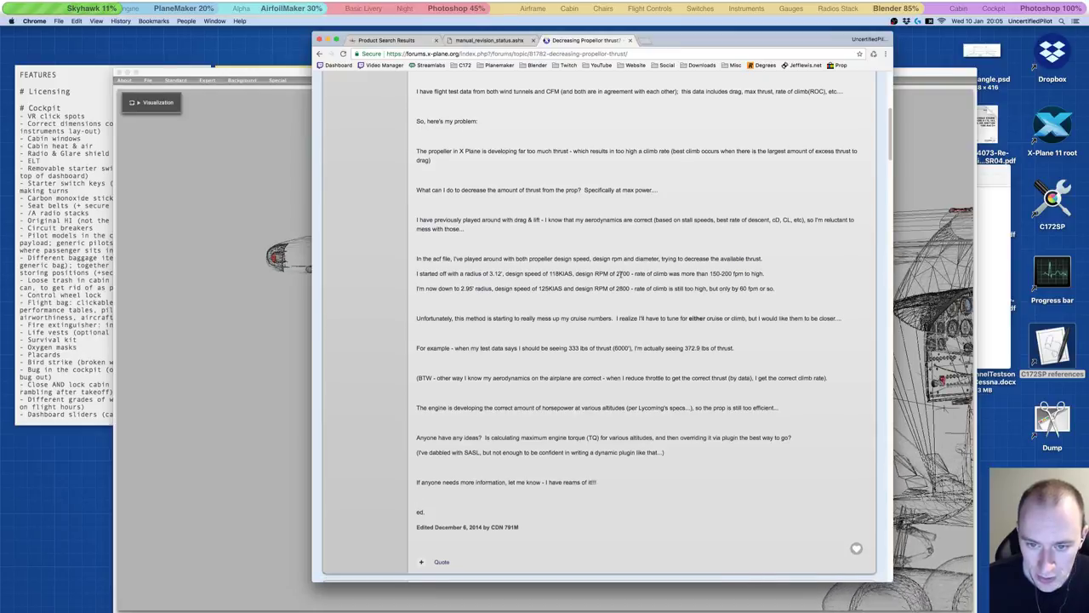
scroll(618, 319, down, 8)
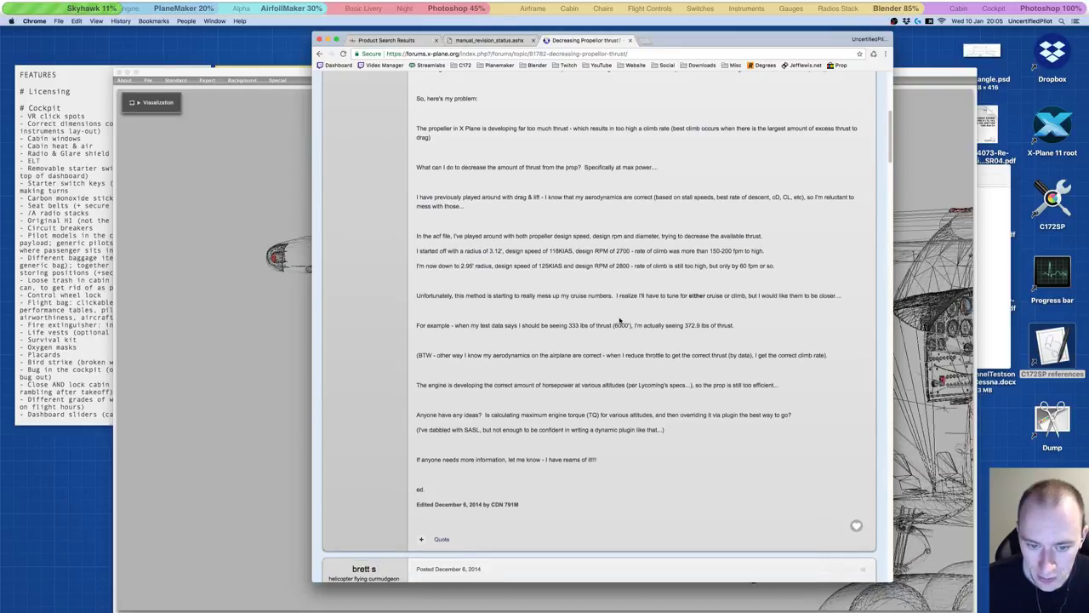
scroll(619, 319, down, 10)
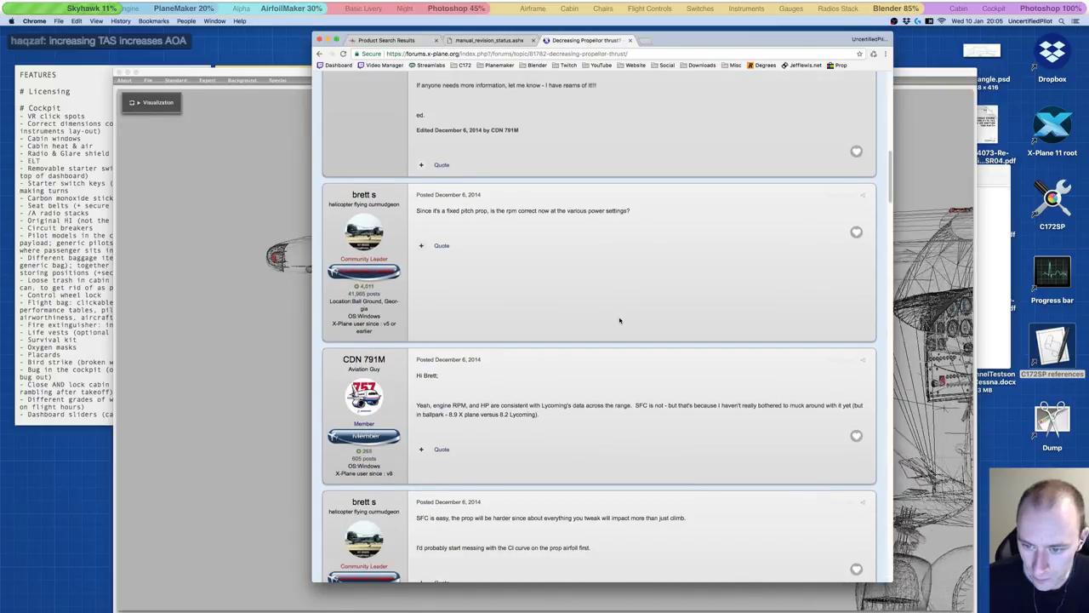
scroll(619, 320, down, 3)
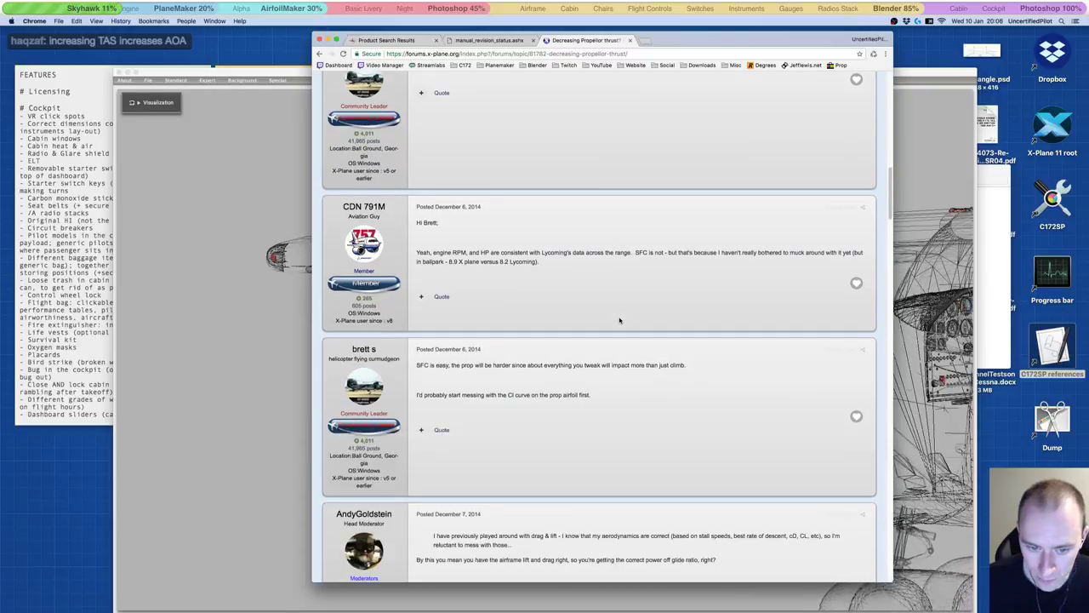
scroll(620, 319, down, 3)
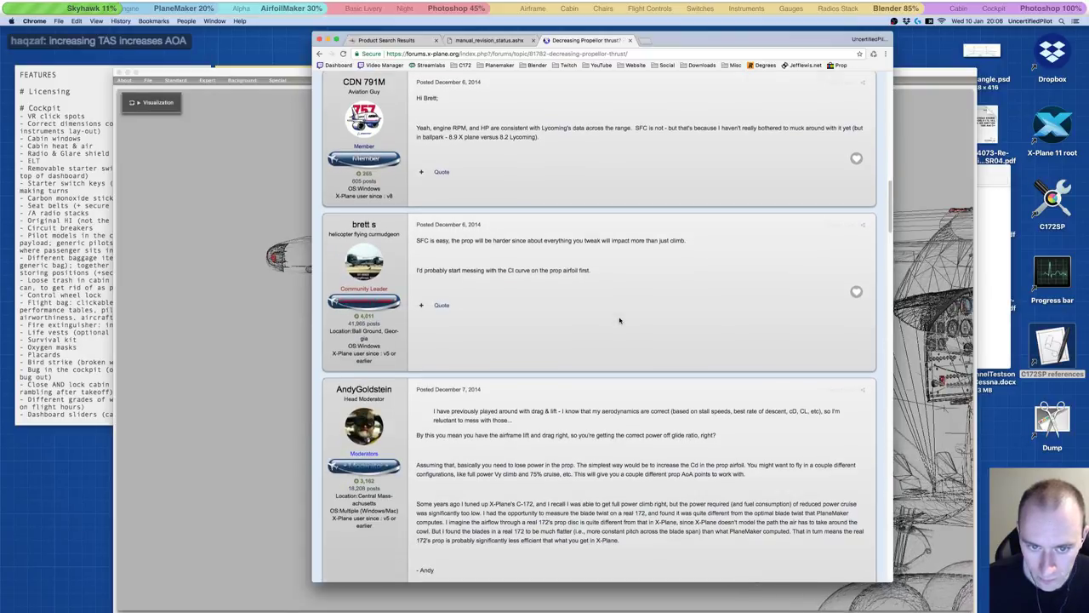
scroll(622, 358, down, 1)
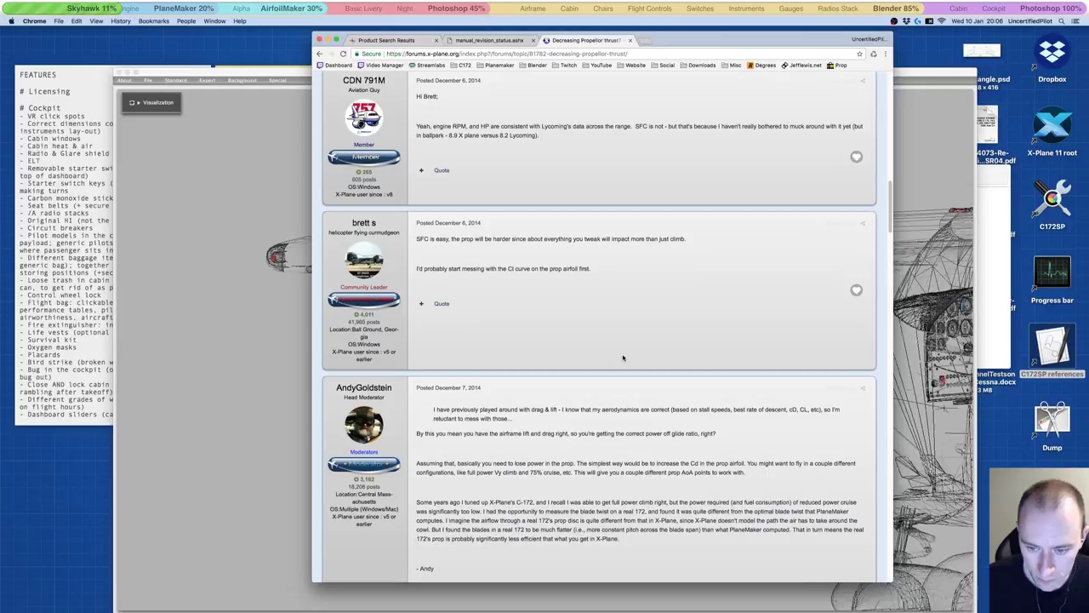
scroll(622, 357, down, 2)
scroll(622, 356, down, 1)
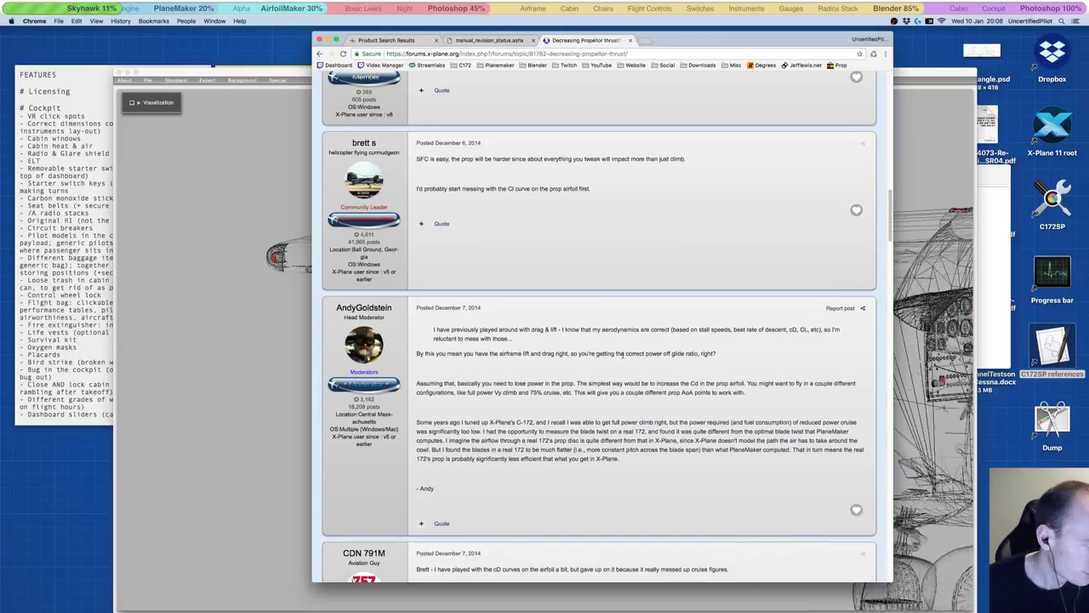
scroll(622, 357, down, 5)
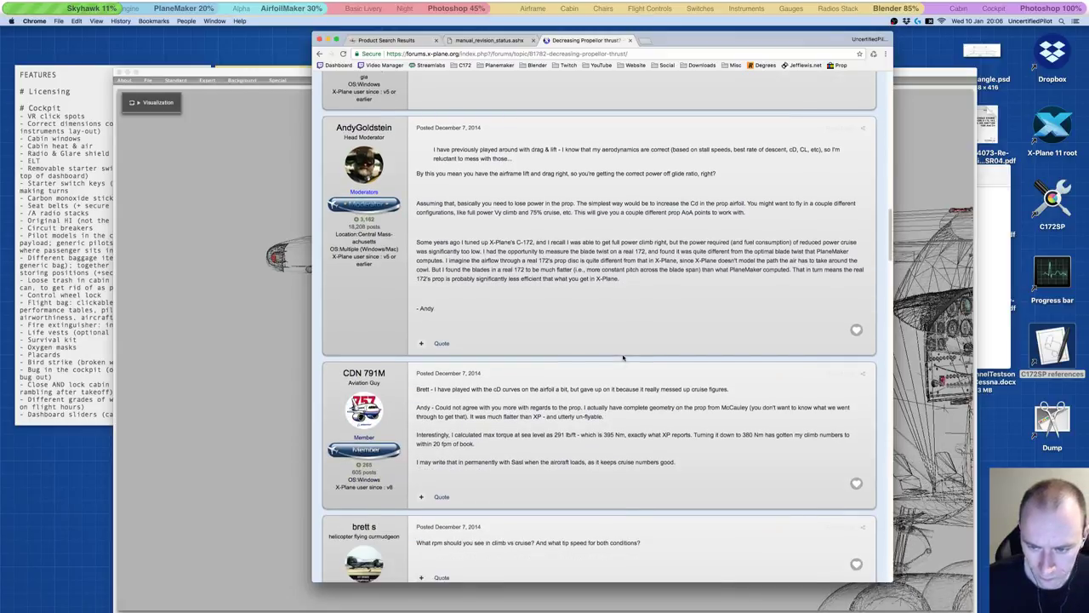
scroll(622, 356, down, 2)
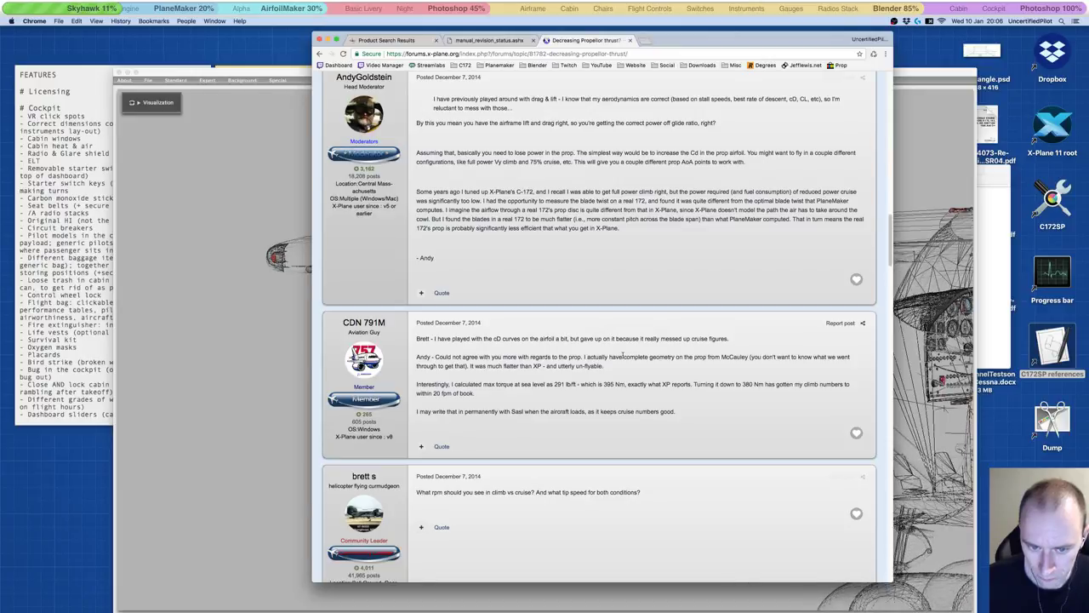
scroll(622, 357, down, 1)
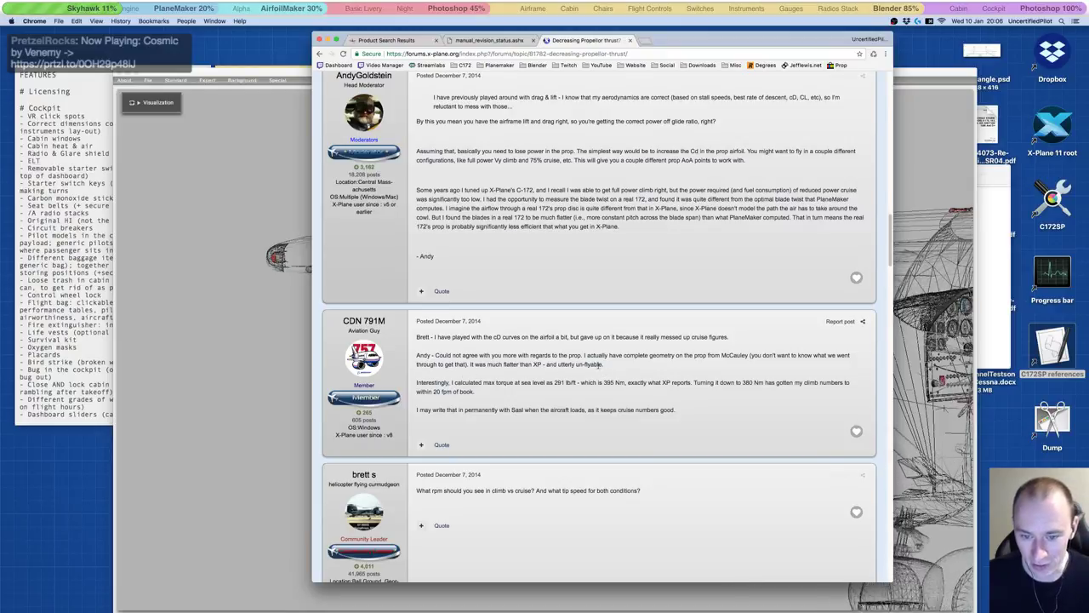
Step: Magnify the sentence calling the prop much flatter, then bring Plane Maker's wireframe Cessna forward
drag(611, 366, 470, 365)
key(alt+super+8)
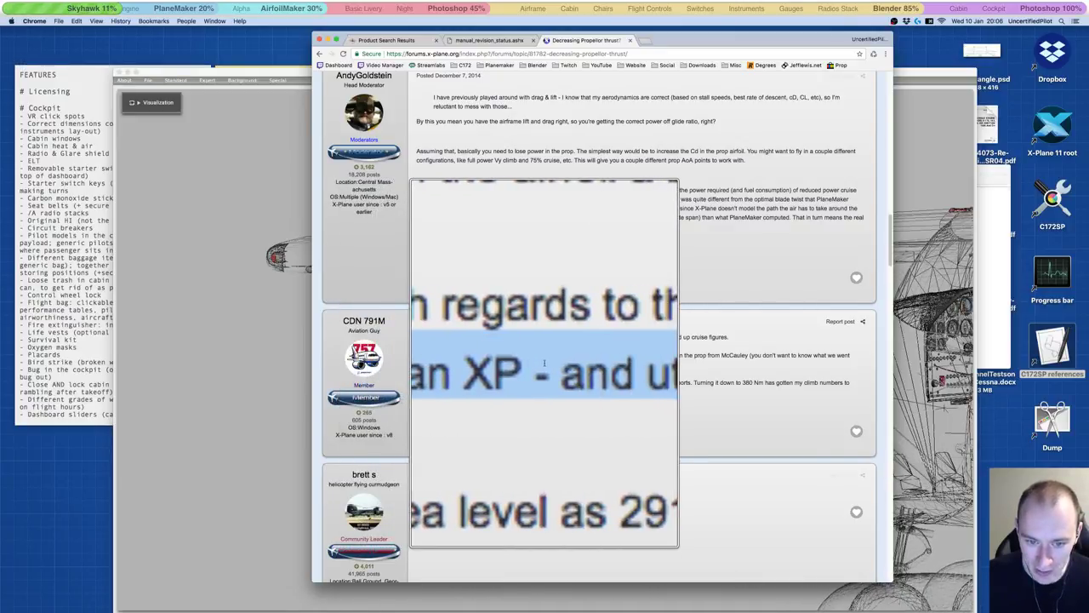
key(alt+super+8)
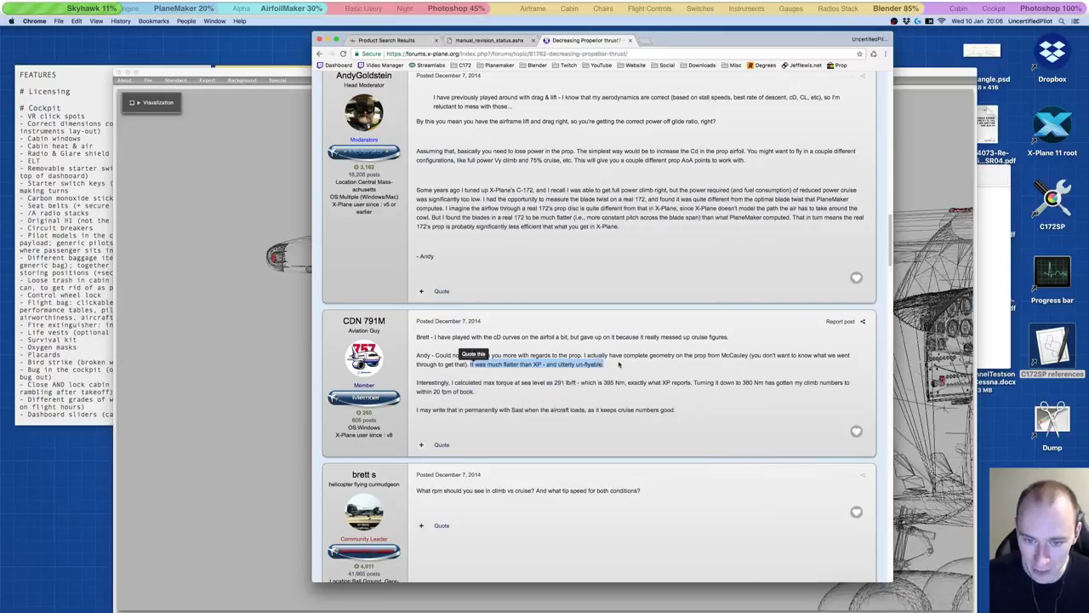
click(620, 360)
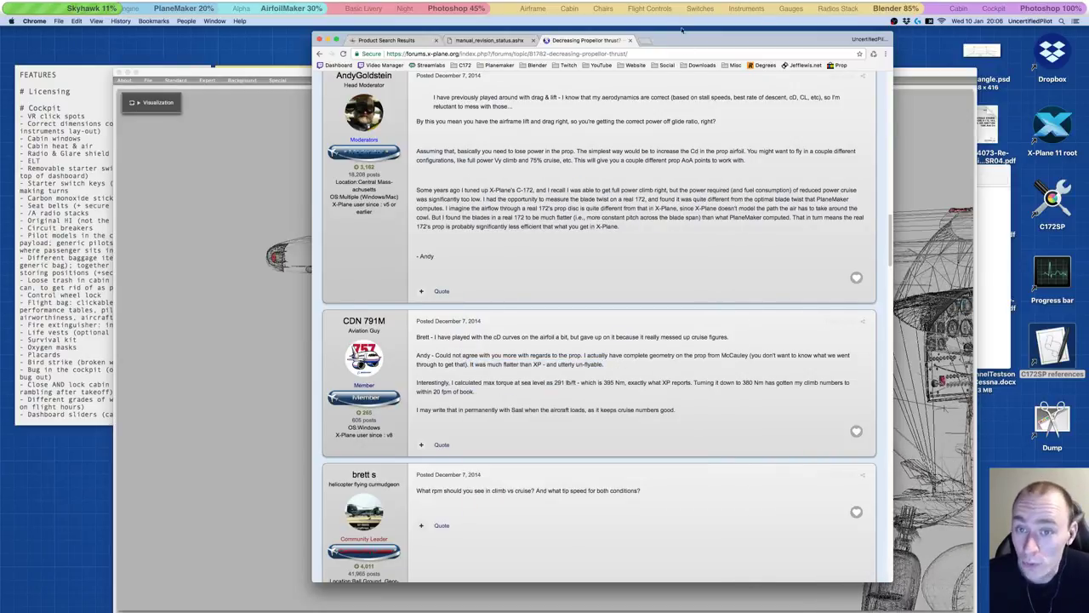
key(ctrl+alt+Left)
click(775, 67)
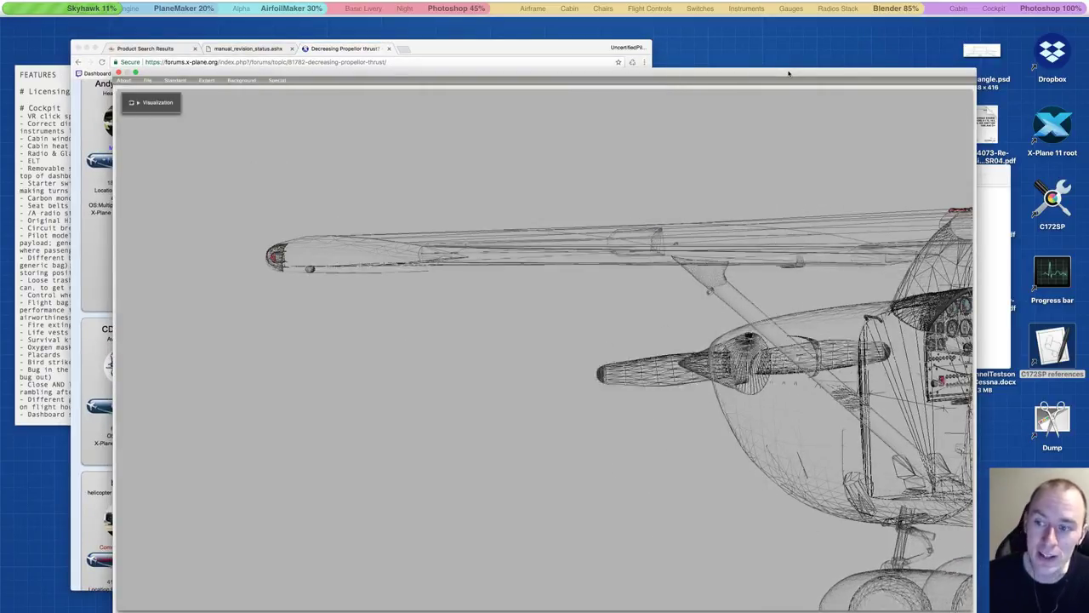
Step: Move the wireframe viewer aside and scroll the forum thread to replies on fudging chord and pitch
drag(789, 73, 850, 49)
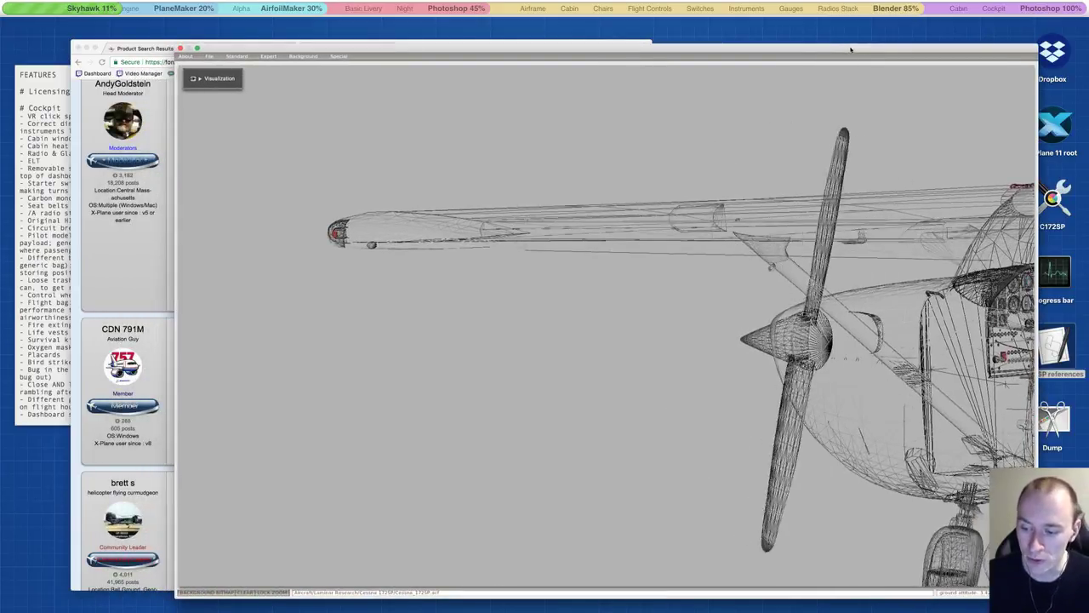
drag(850, 49, 786, 432)
click(600, 357)
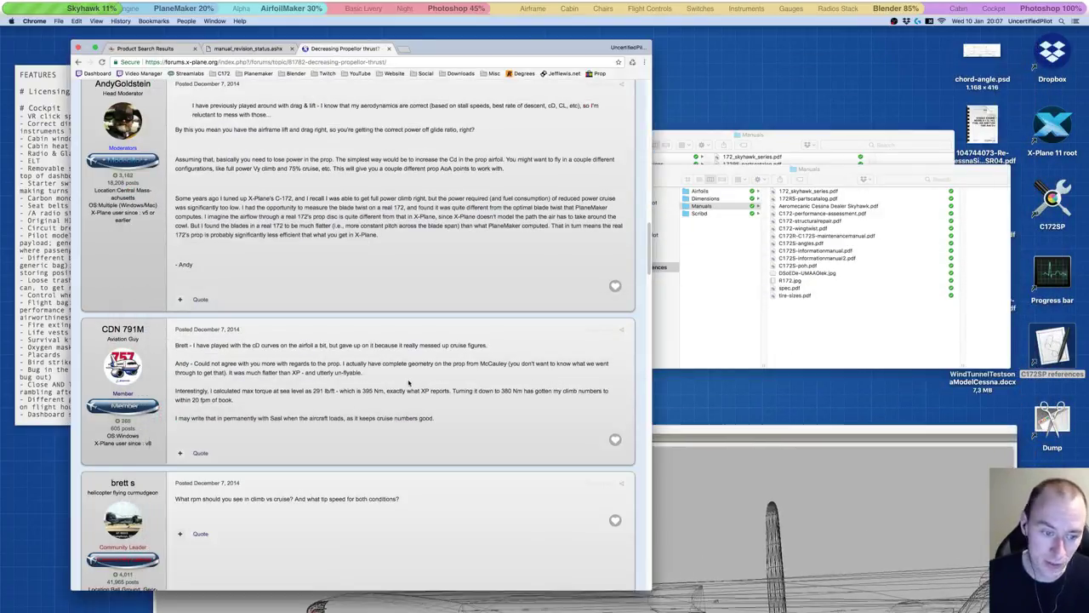
drag(697, 436, 714, 44)
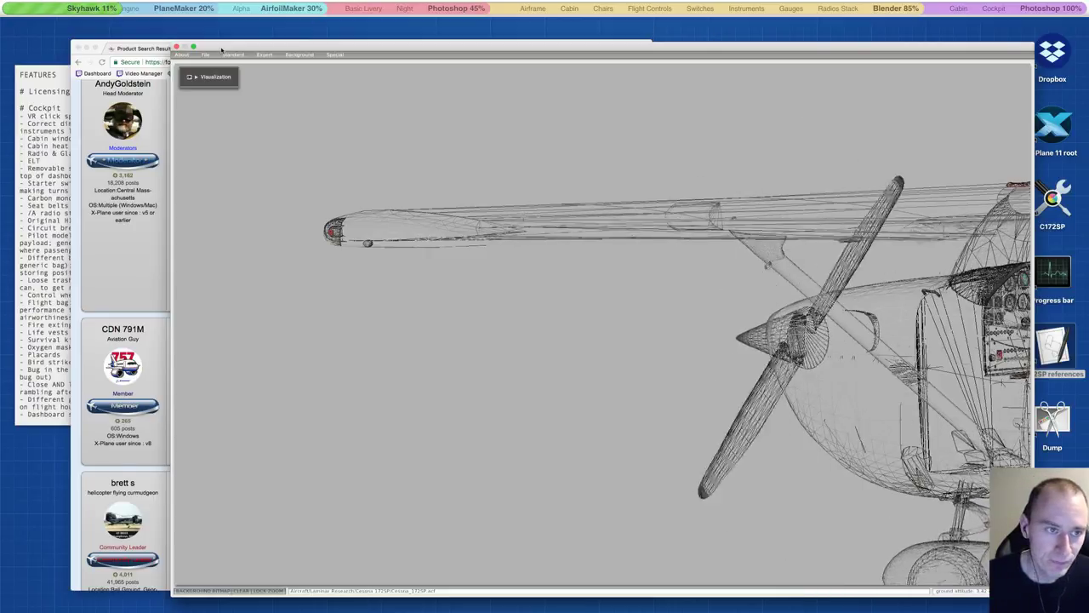
drag(222, 48, 314, 110)
click(199, 225)
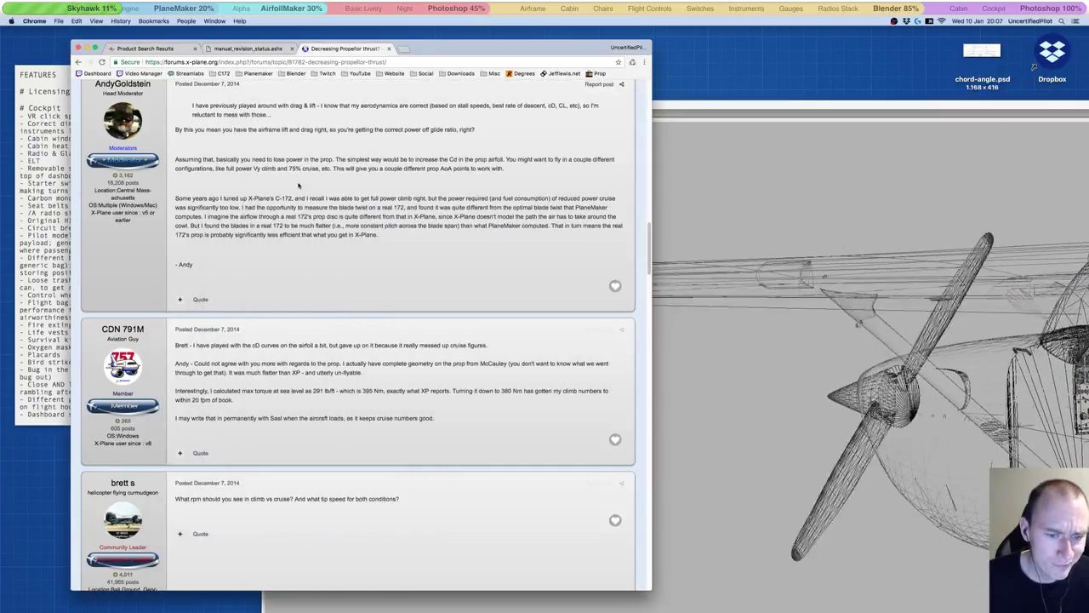
scroll(194, 226, down, 10)
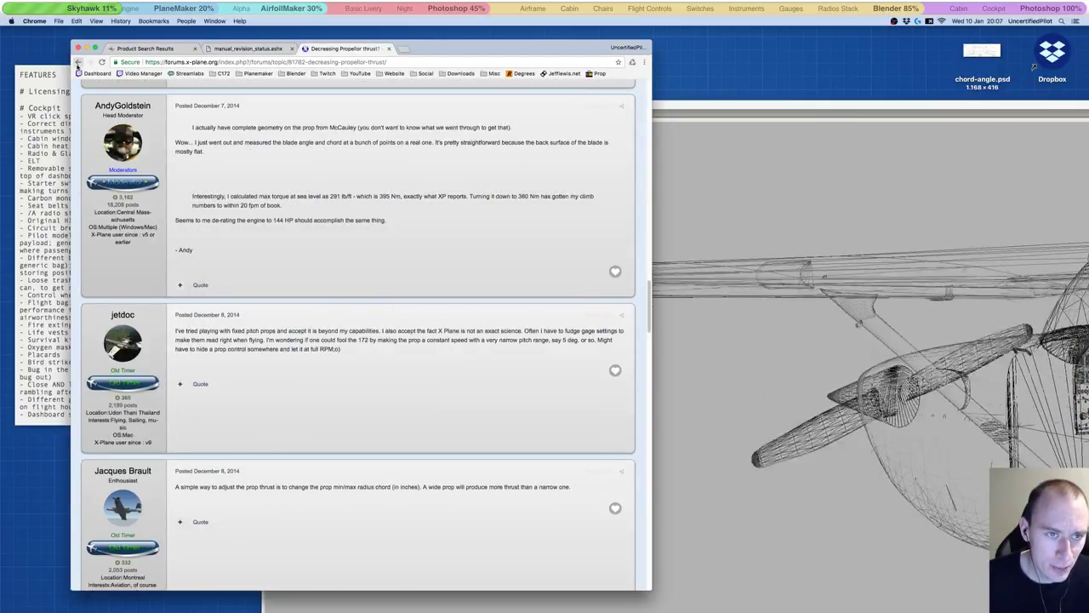
Step: Go back in Chrome and Quick Look C172R-C172S-maintenancemanual.pdf in the Finder Manuals folder
click(77, 61)
drag(801, 113, 538, 62)
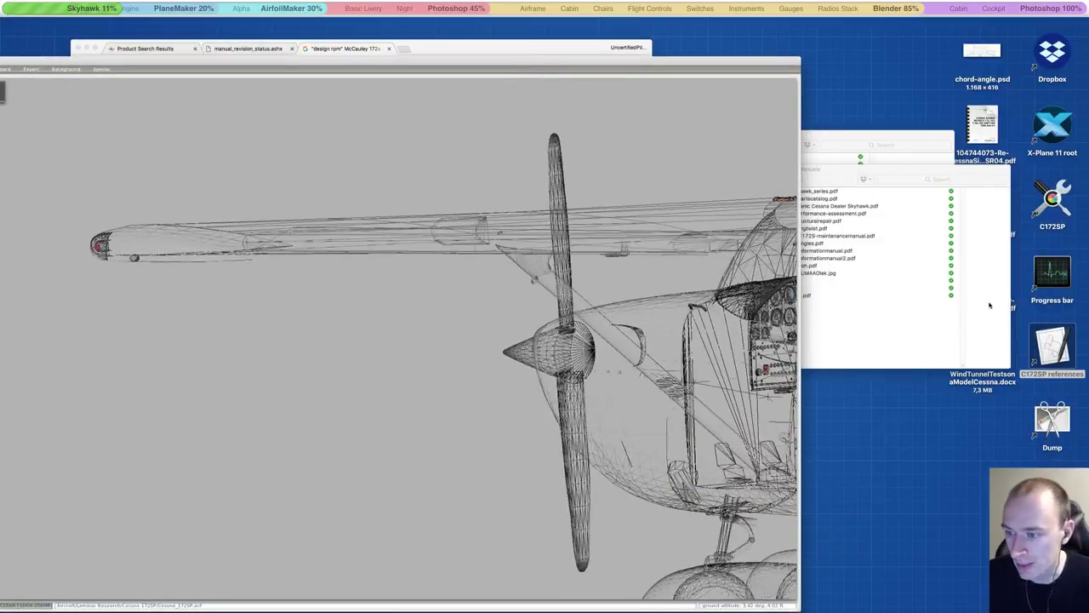
click(847, 169)
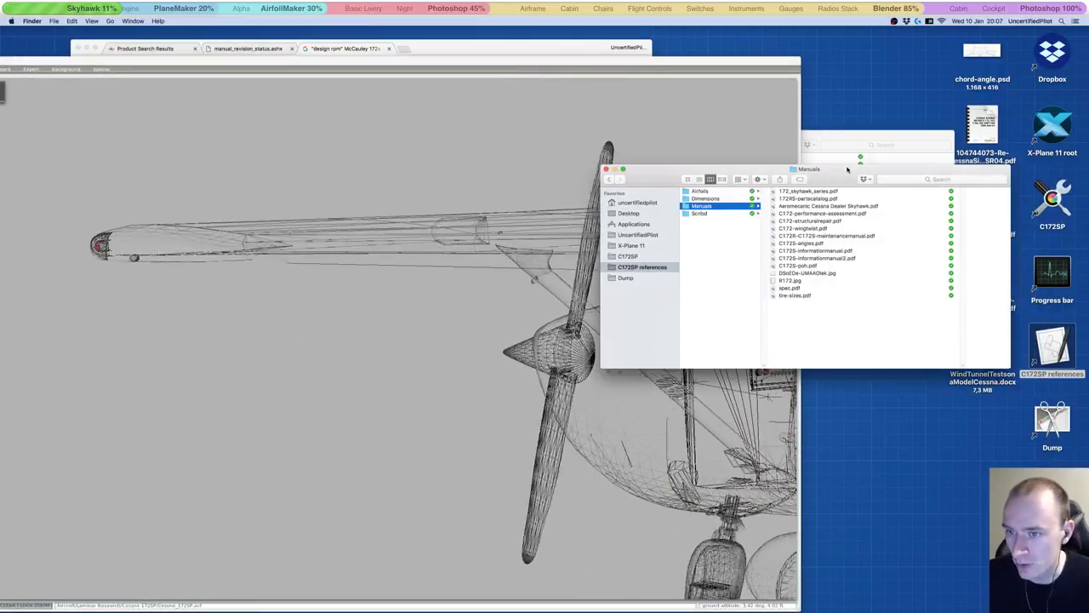
click(804, 221)
click(800, 235)
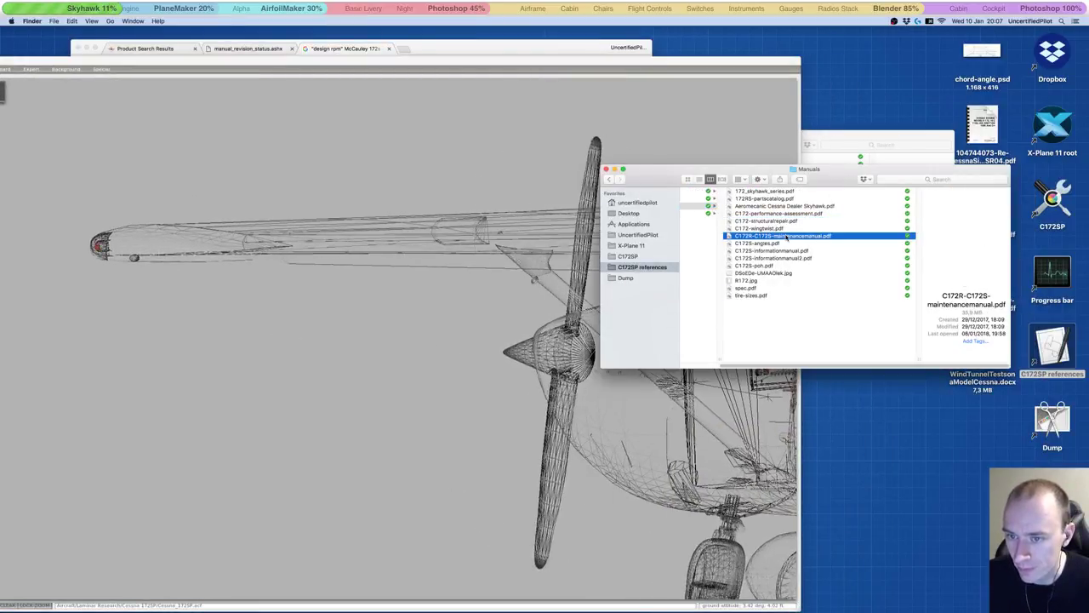
key(space)
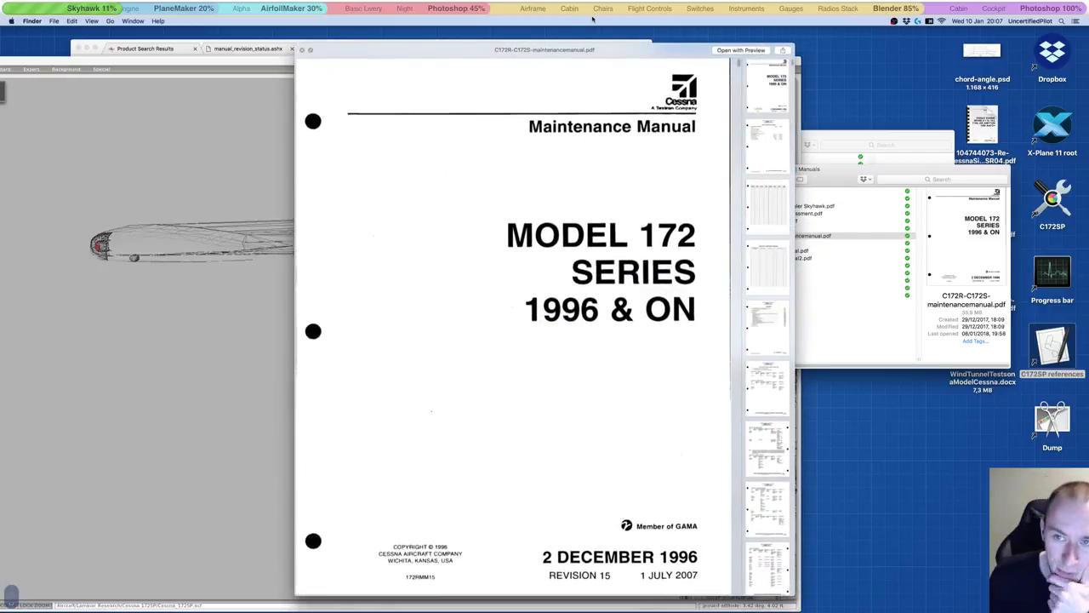
Step: Slide the manual preview to the right and bring the Plane Maker wireframe Cessna forward
drag(655, 49, 737, 41)
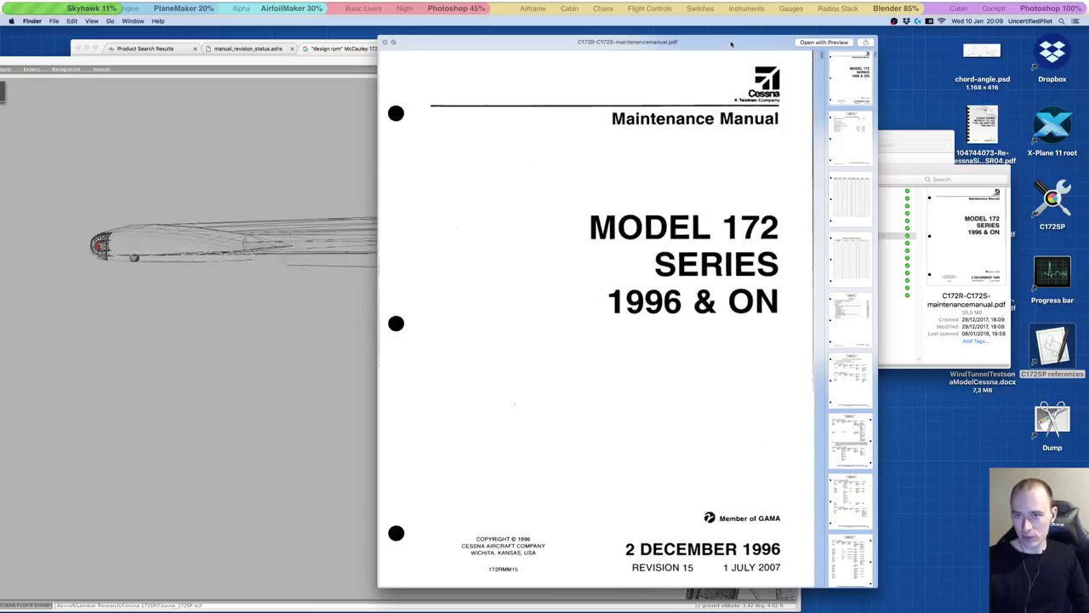
drag(730, 44, 922, 58)
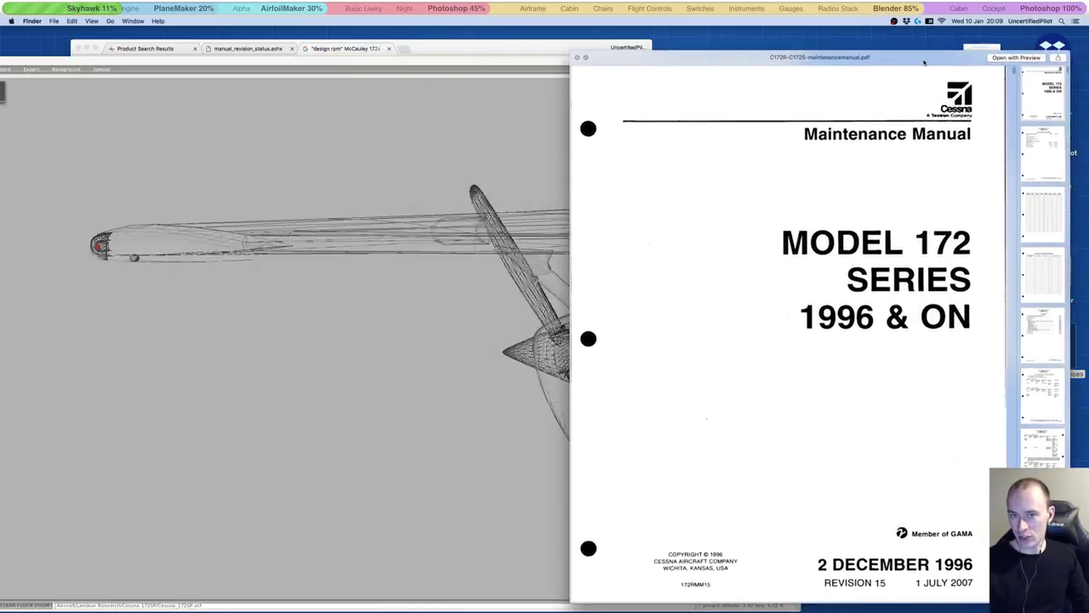
click(512, 60)
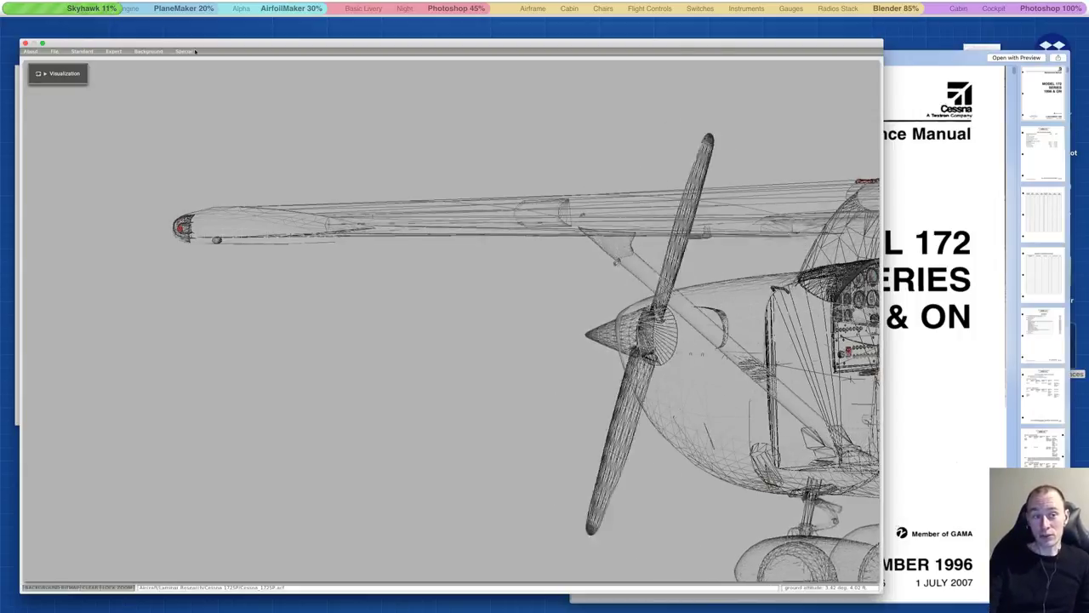
drag(167, 45, 192, 40)
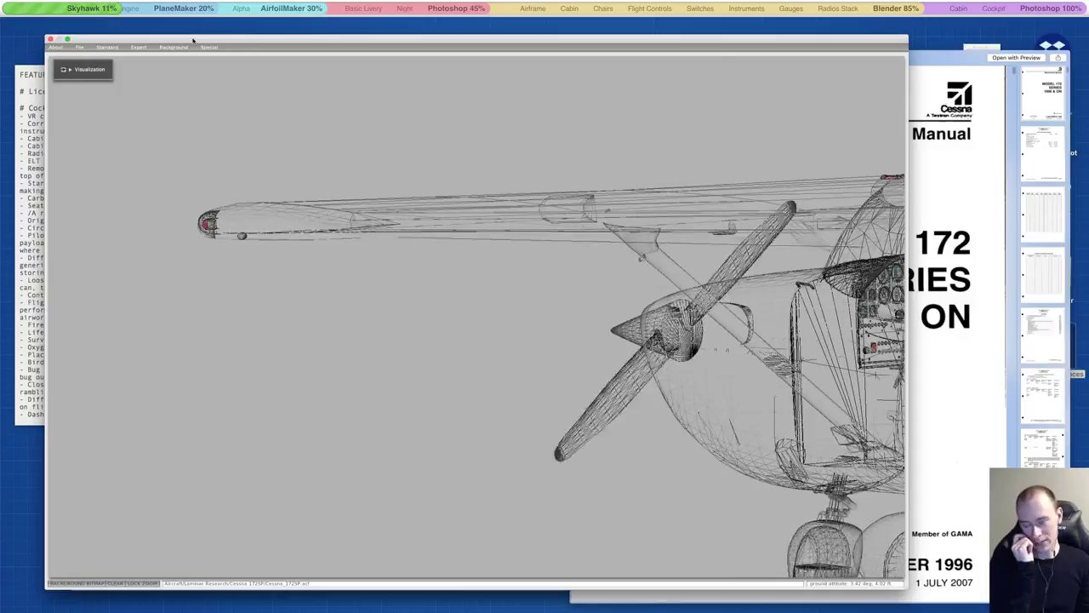
click(920, 61)
Step: Close the maintenance manual preview and open C172S-poh.pdf in Preview, moved to the right
click(578, 57)
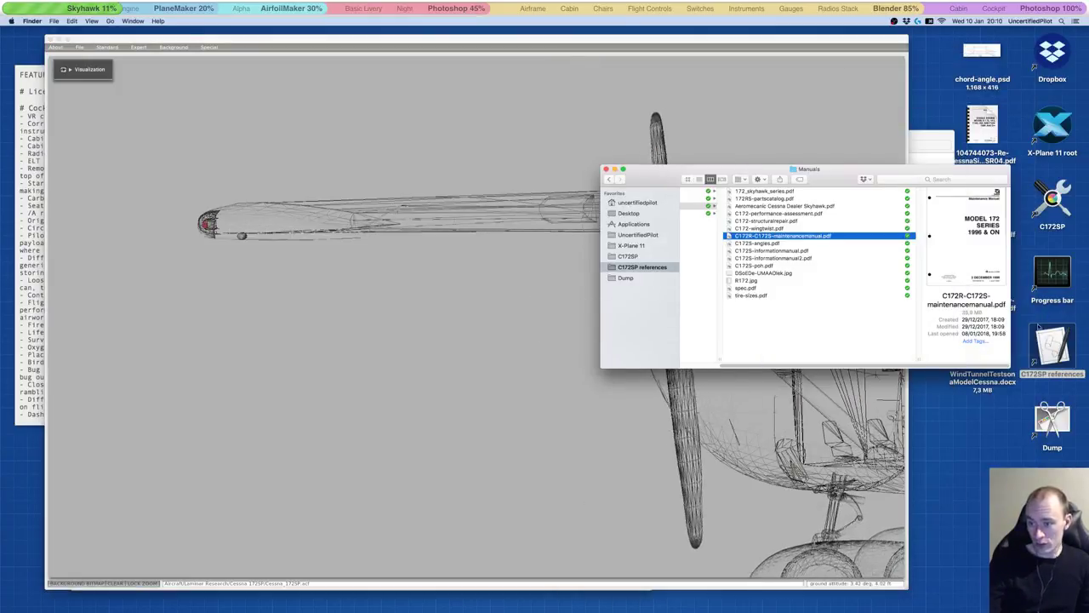
click(768, 221)
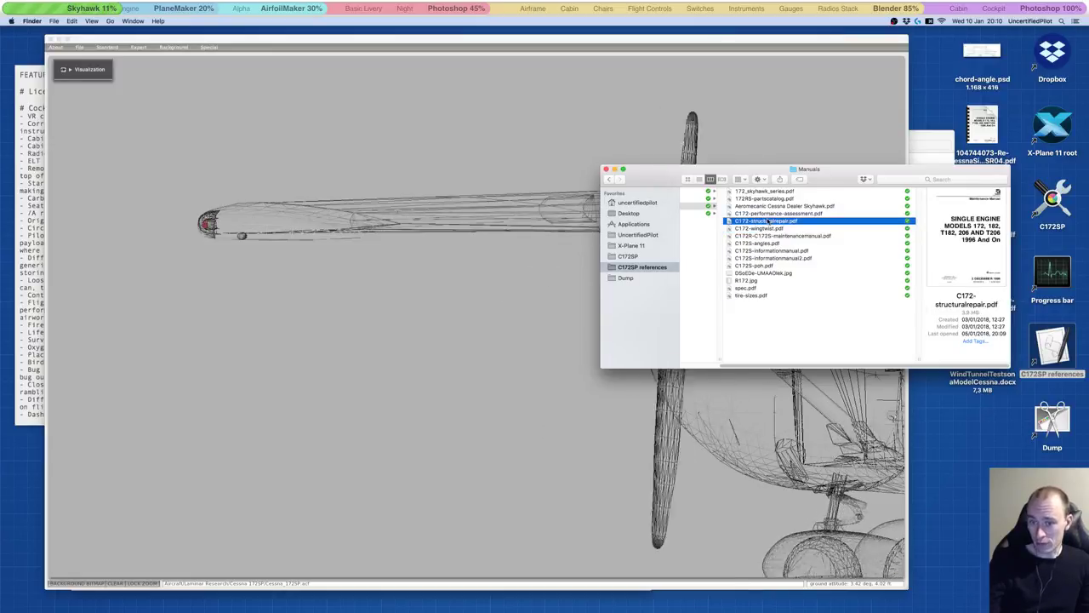
click(756, 265)
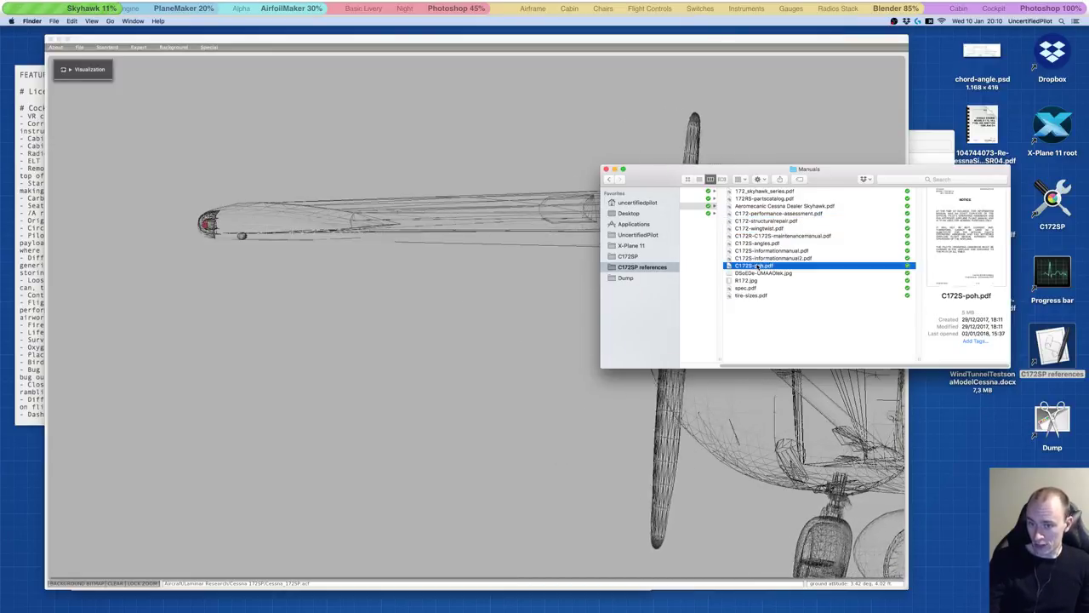
double_click(757, 265)
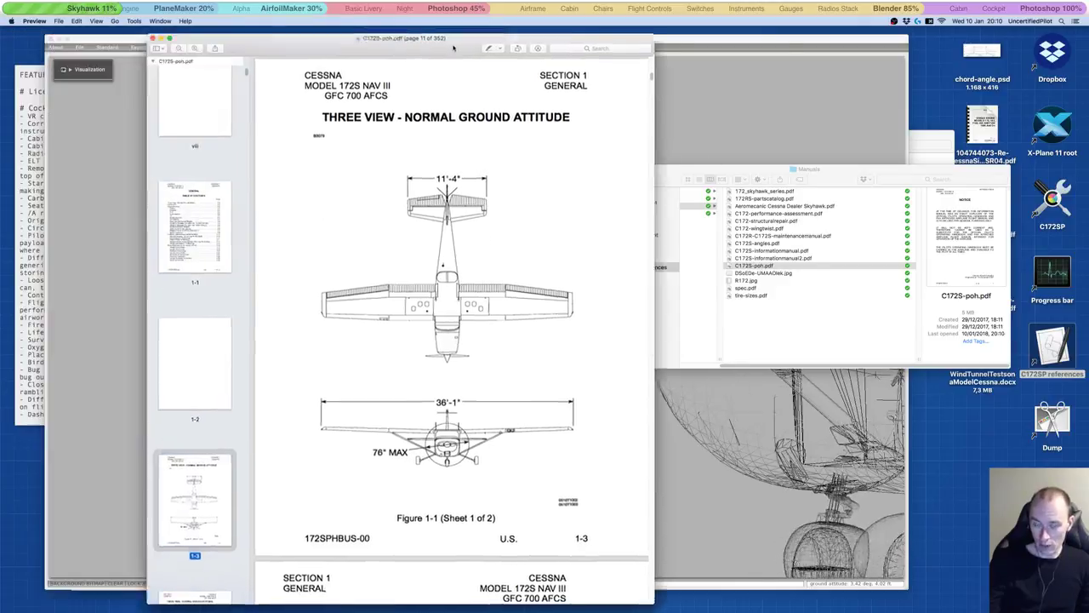
drag(454, 48, 707, 36)
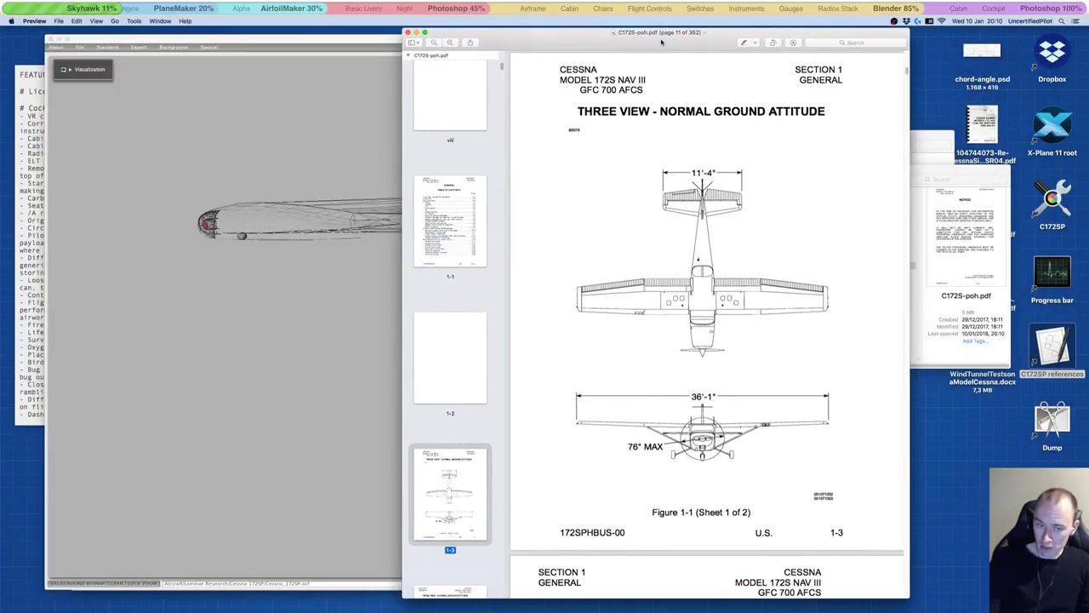
Step: Browse the handbook thumbnails to page 1-24, the Figure 1-5 Volume Conversions table
scroll(451, 255, down, 10)
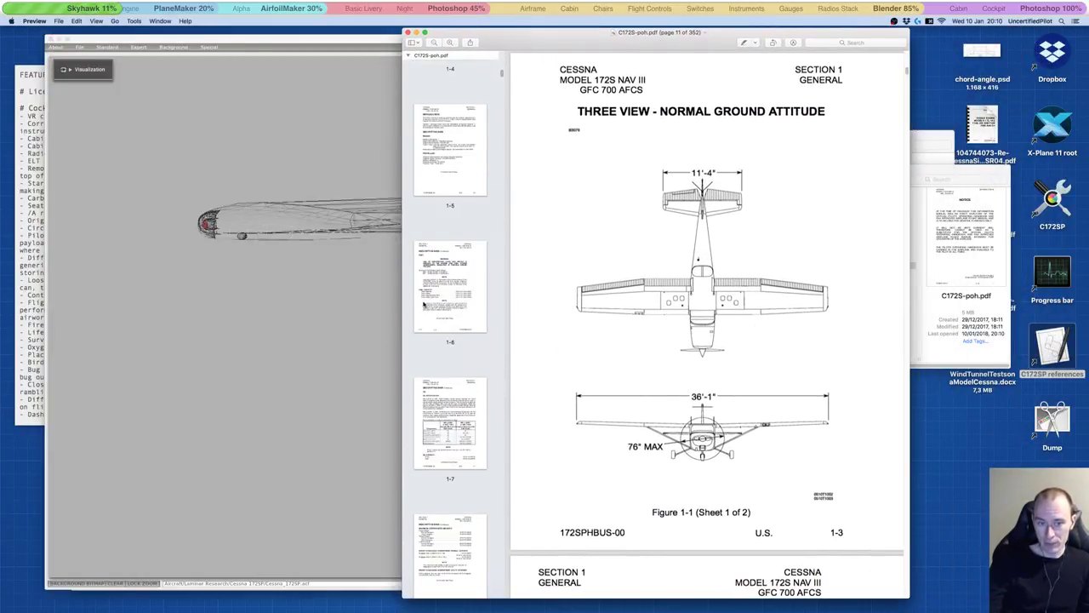
drag(503, 76, 520, 120)
right_click(497, 246)
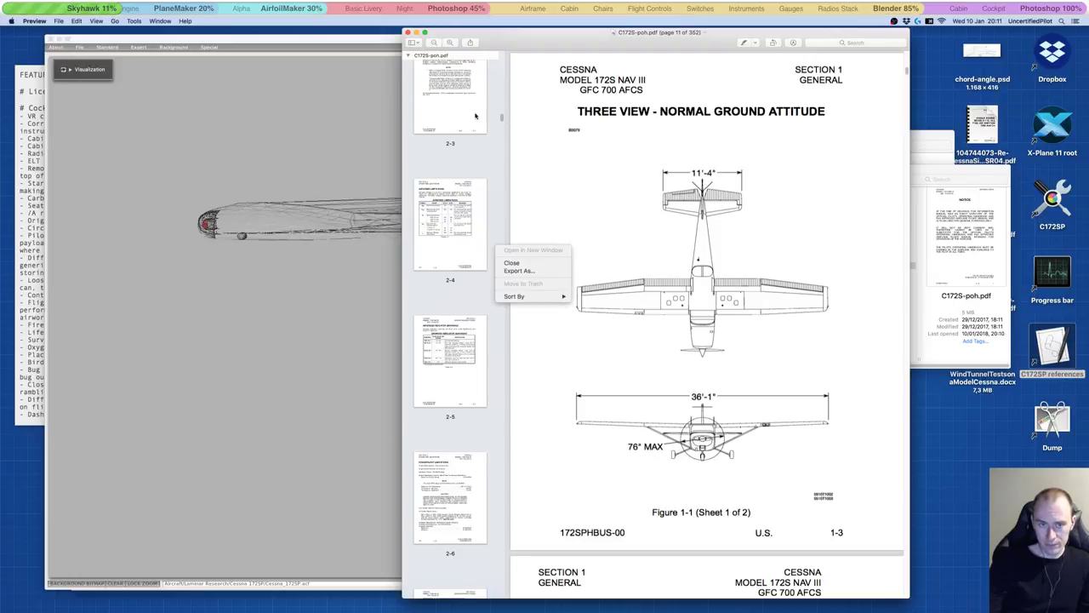
click(475, 116)
scroll(475, 115, up, 5)
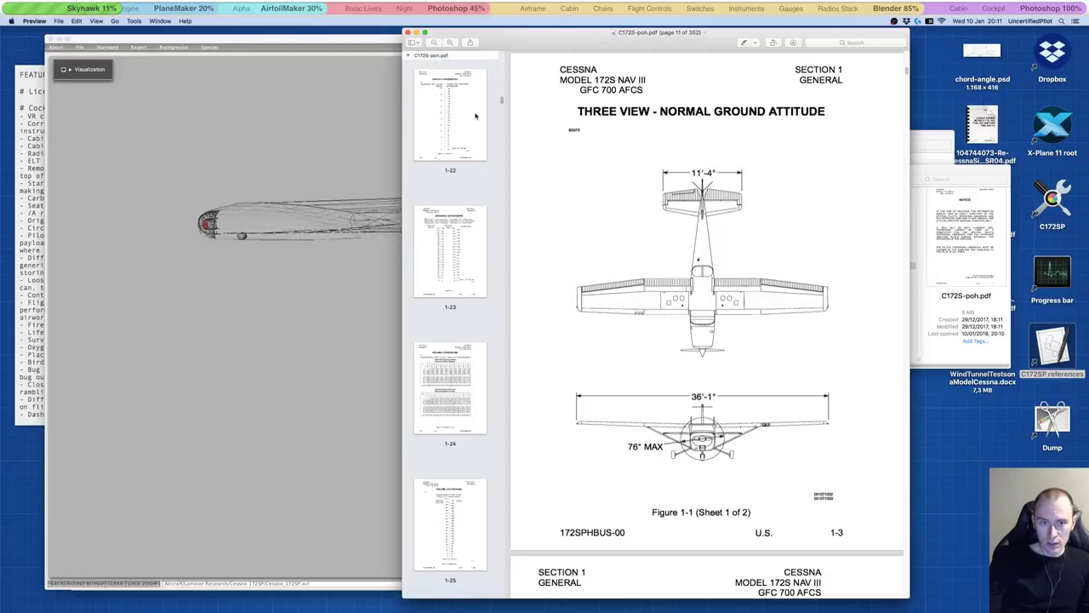
scroll(475, 116, up, 2)
scroll(466, 170, down, 2)
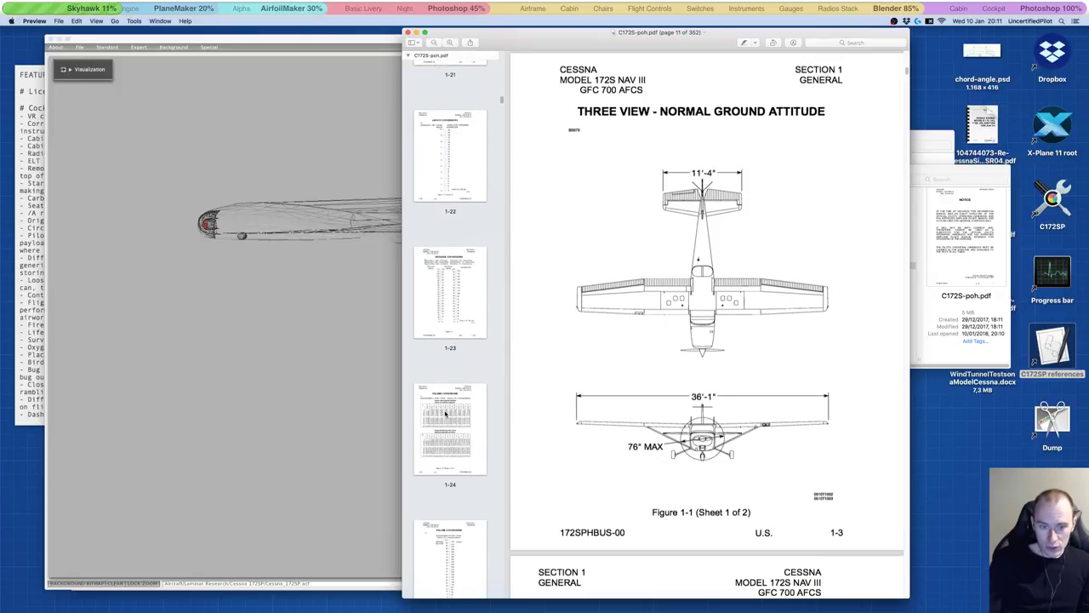
click(444, 414)
scroll(457, 300, down, 4)
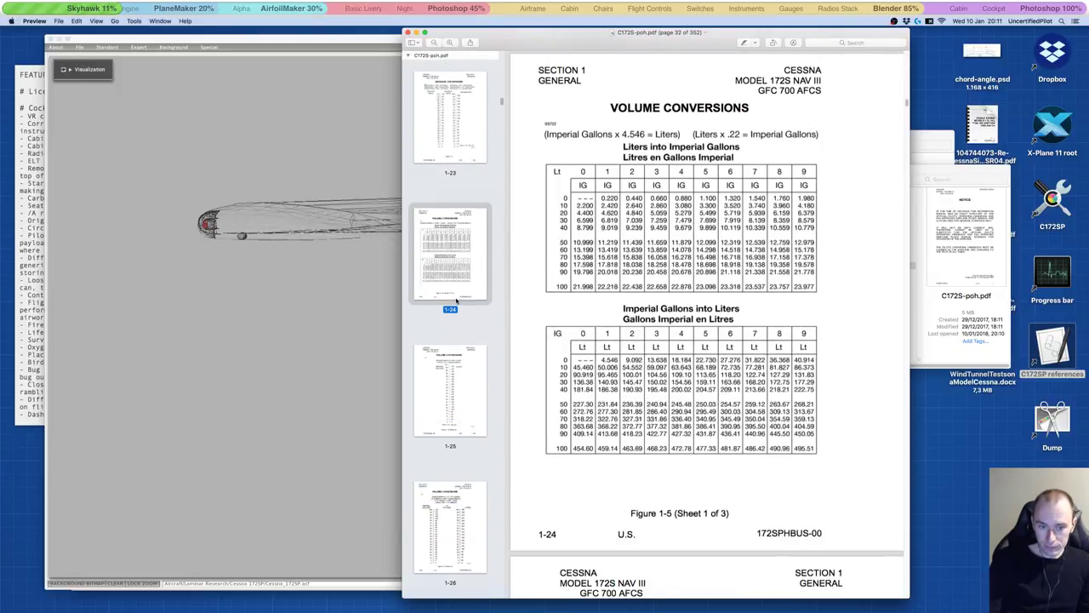
scroll(456, 300, down, 3)
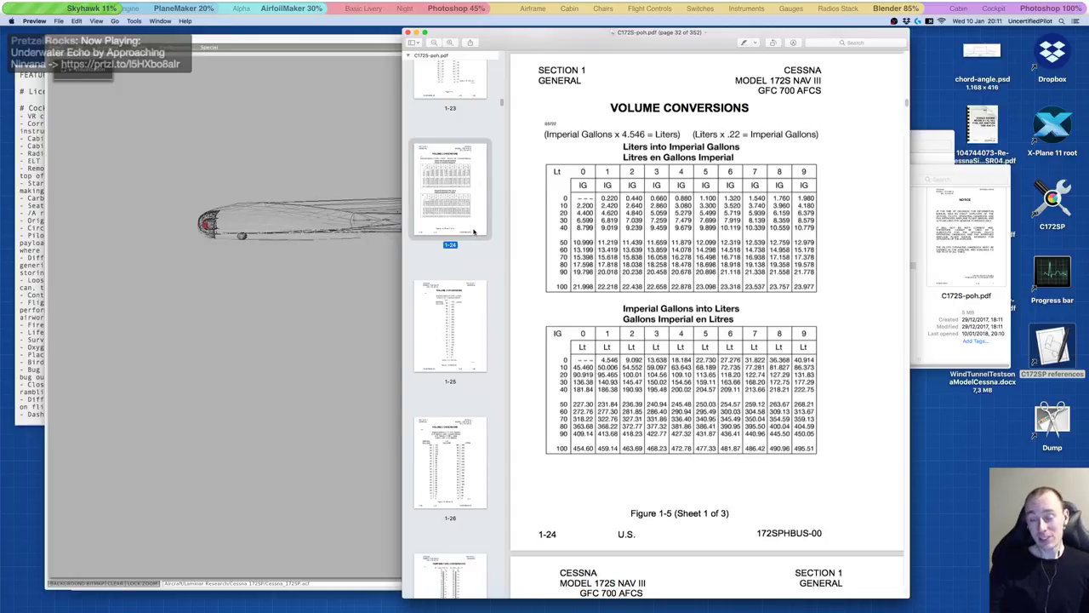
scroll(467, 236, down, 1)
scroll(467, 236, down, 10)
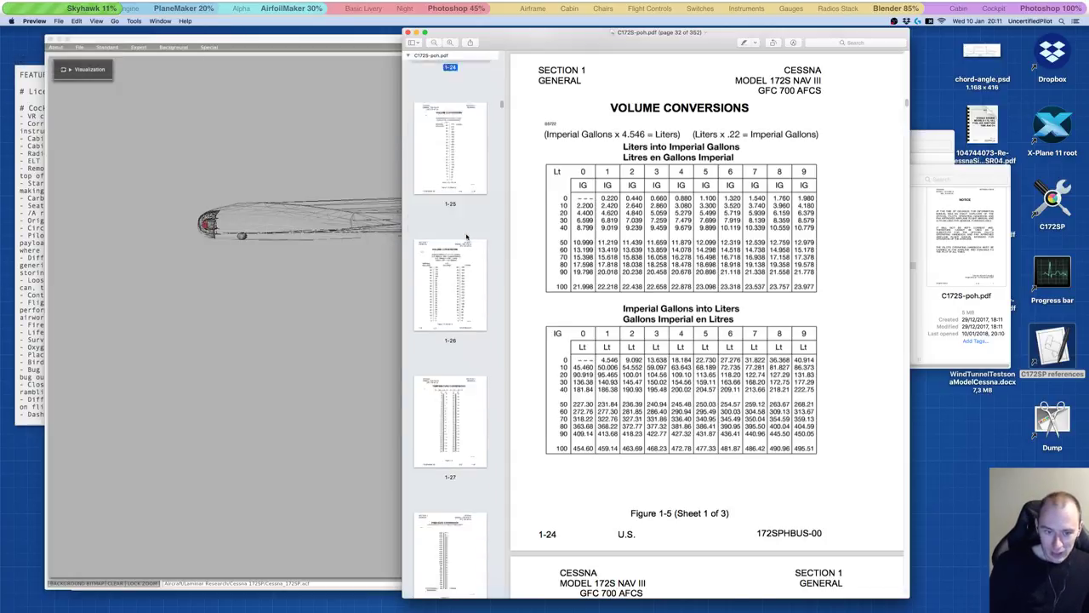
scroll(466, 236, down, 10)
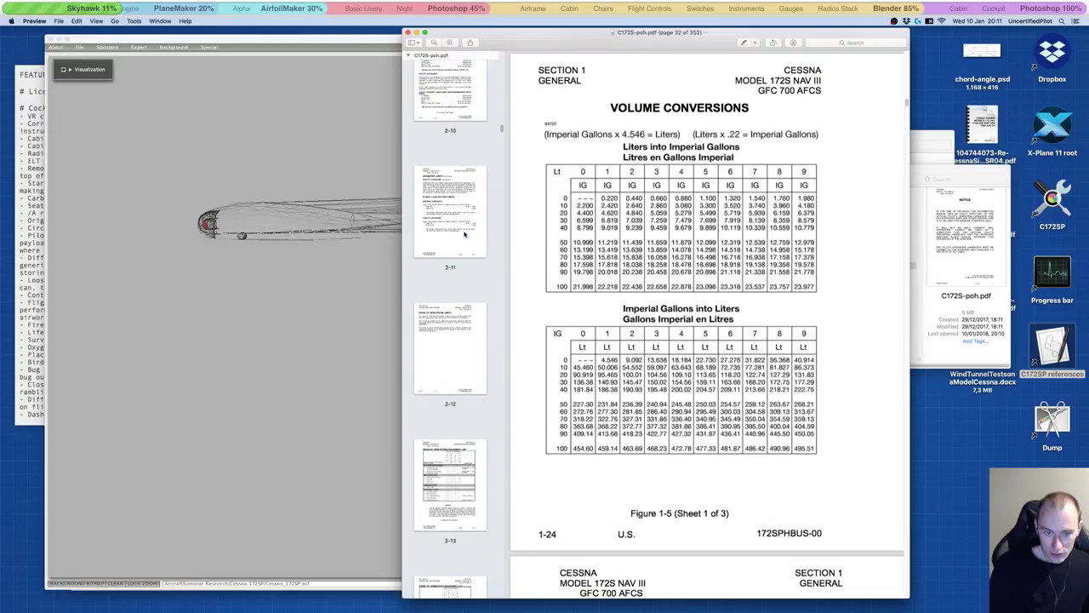
scroll(465, 235, down, 10)
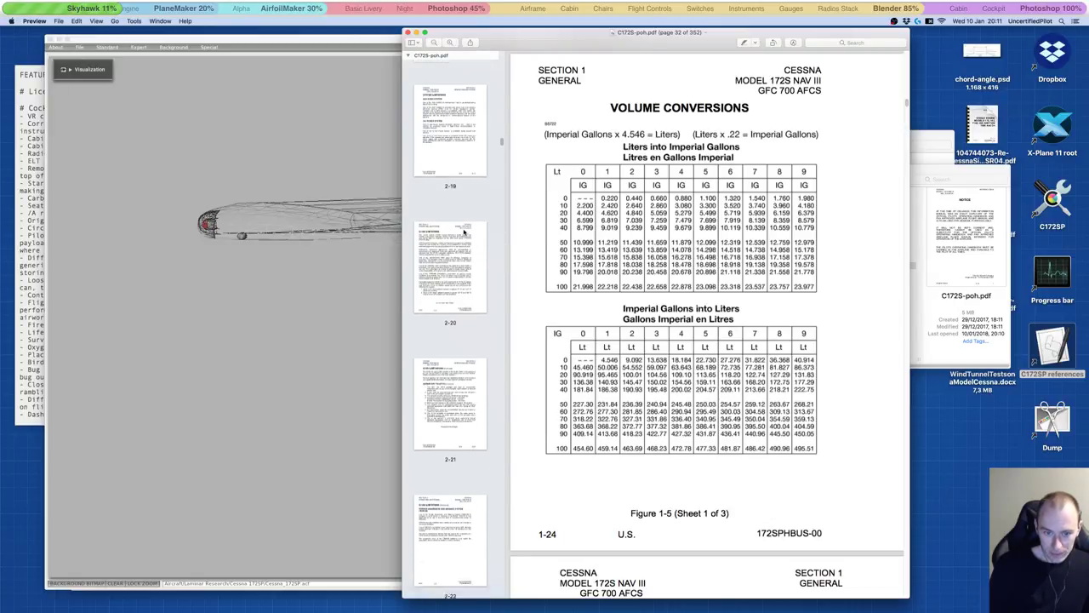
scroll(465, 234, down, 10)
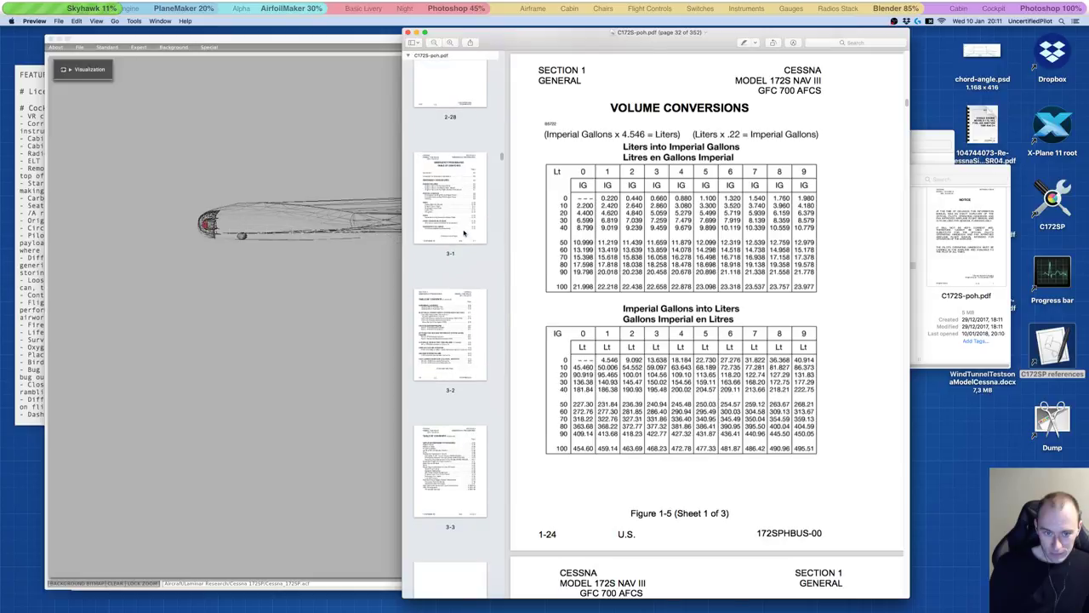
scroll(464, 232, up, 1)
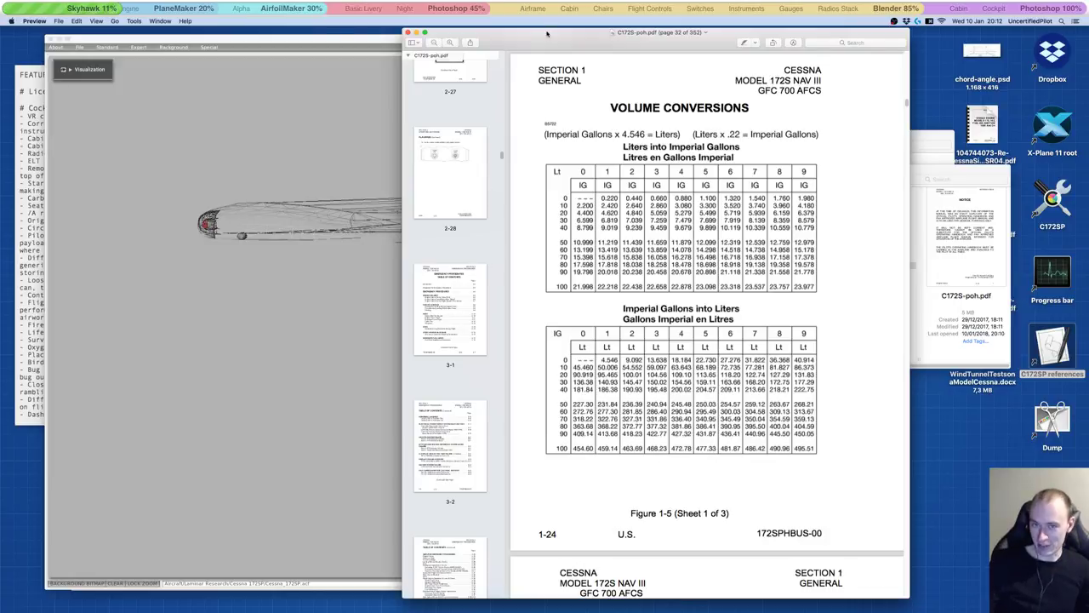
drag(547, 34, 517, 40)
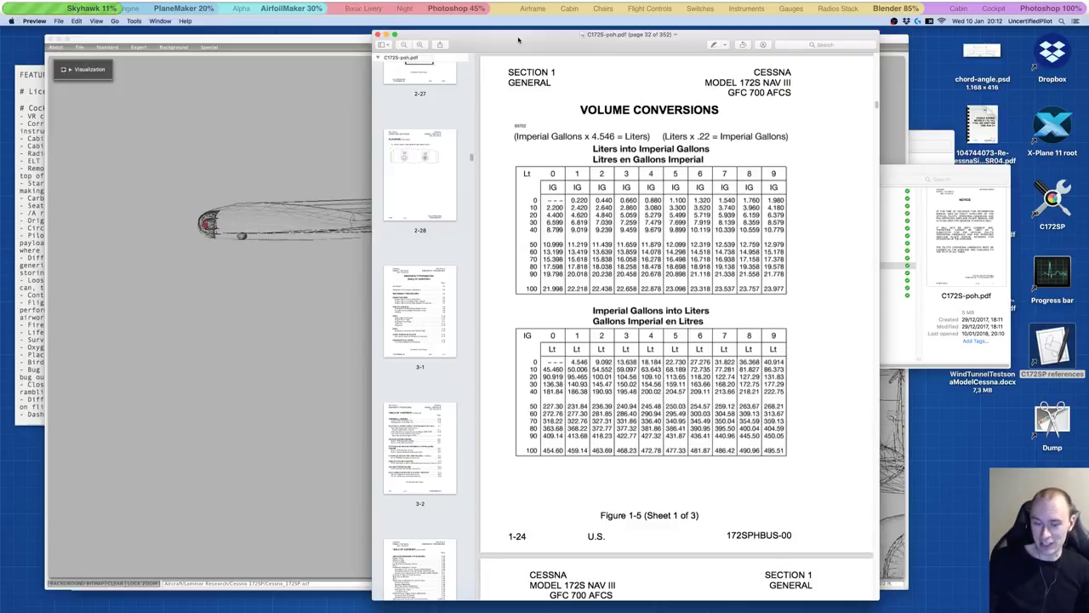
drag(517, 39, 515, 39)
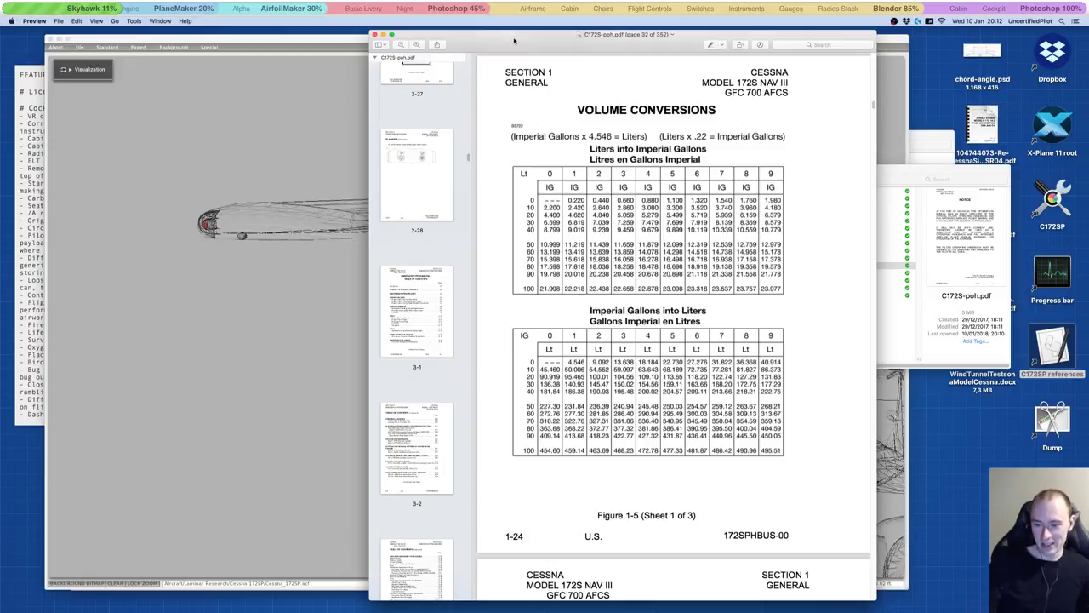
drag(511, 41, 507, 42)
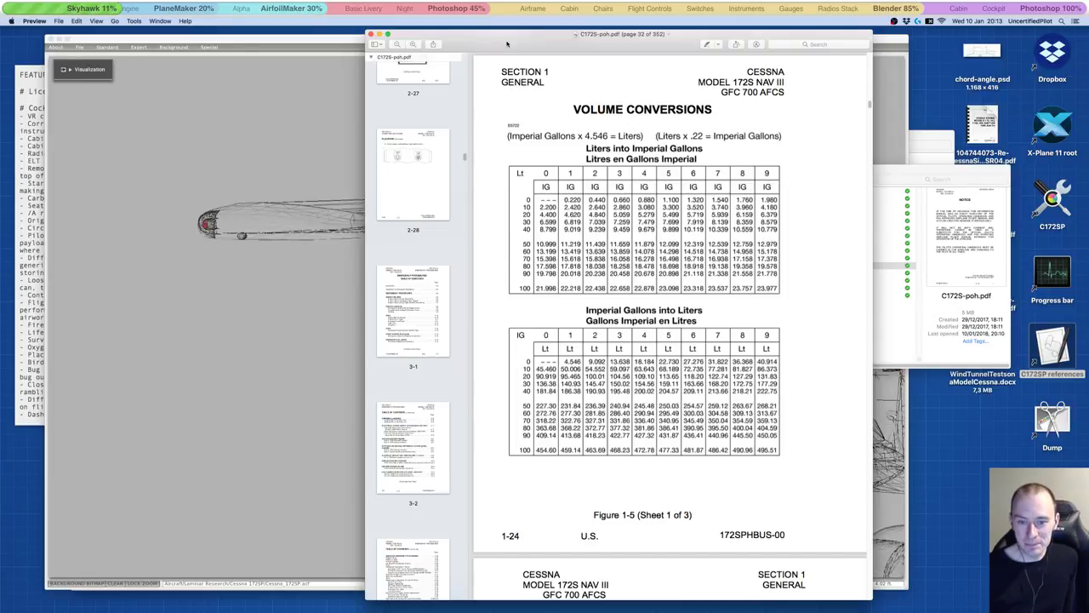
scroll(453, 304, down, 10)
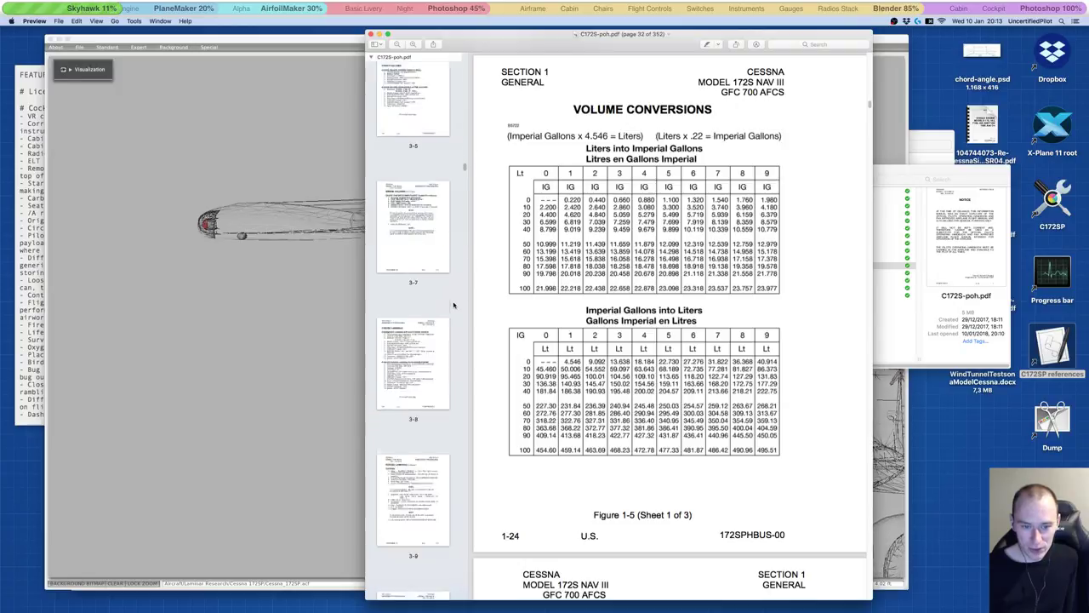
drag(465, 170, 464, 220)
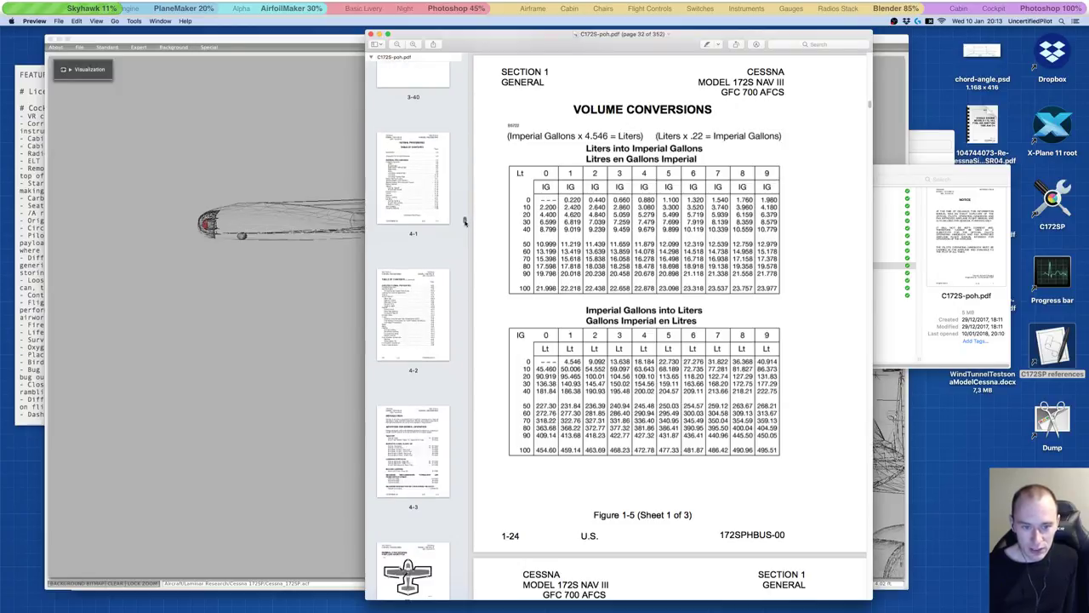
Step: Search the C172S handbook for 'performance' (45 pages) and read the Performance - Specifications page
click(804, 44)
text(perform)
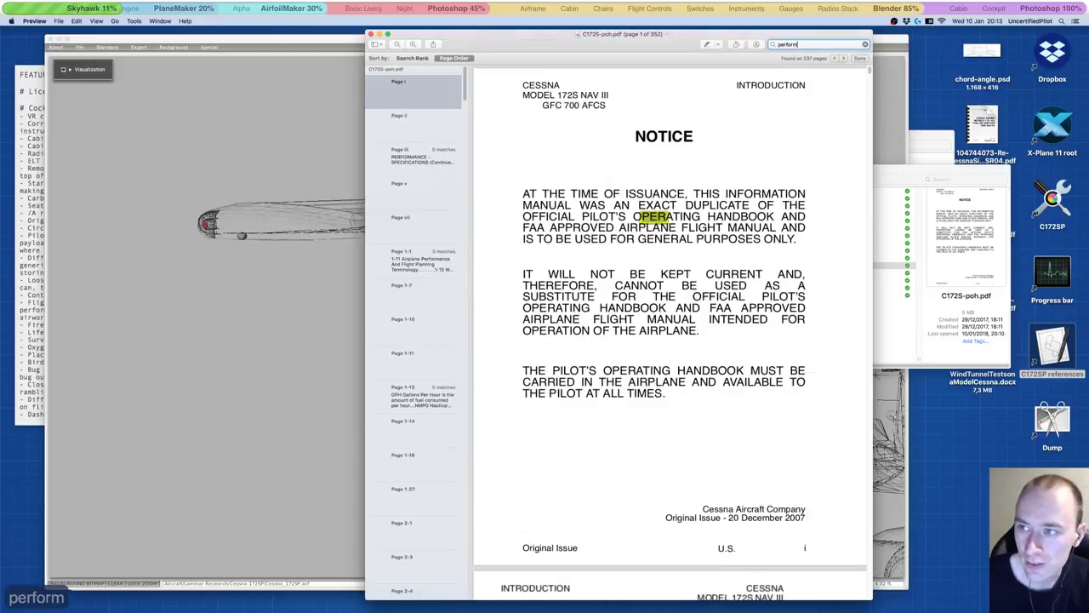
text(ance)
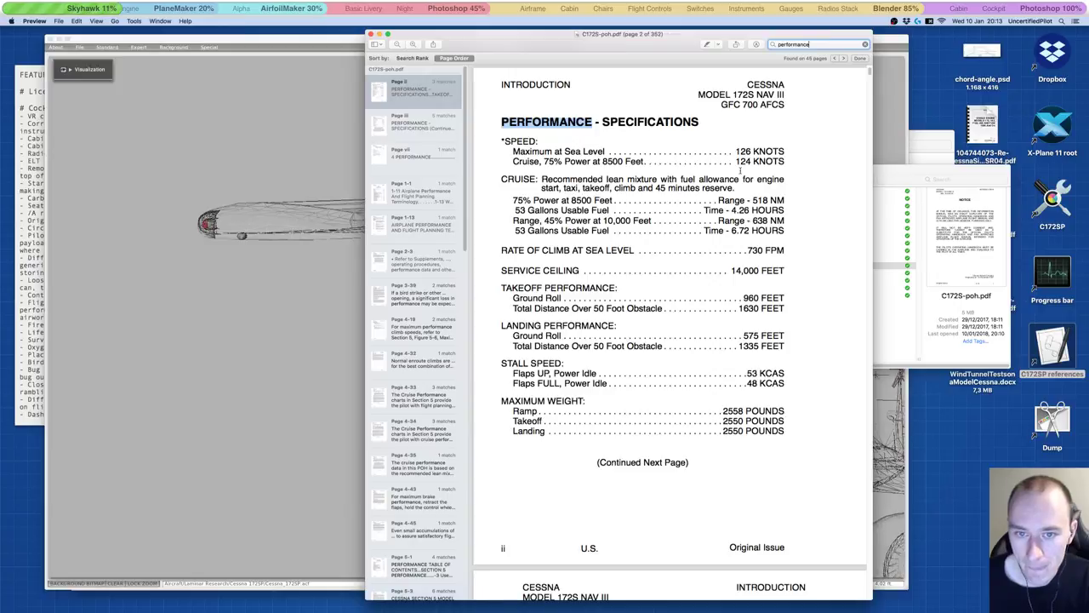
click(542, 161)
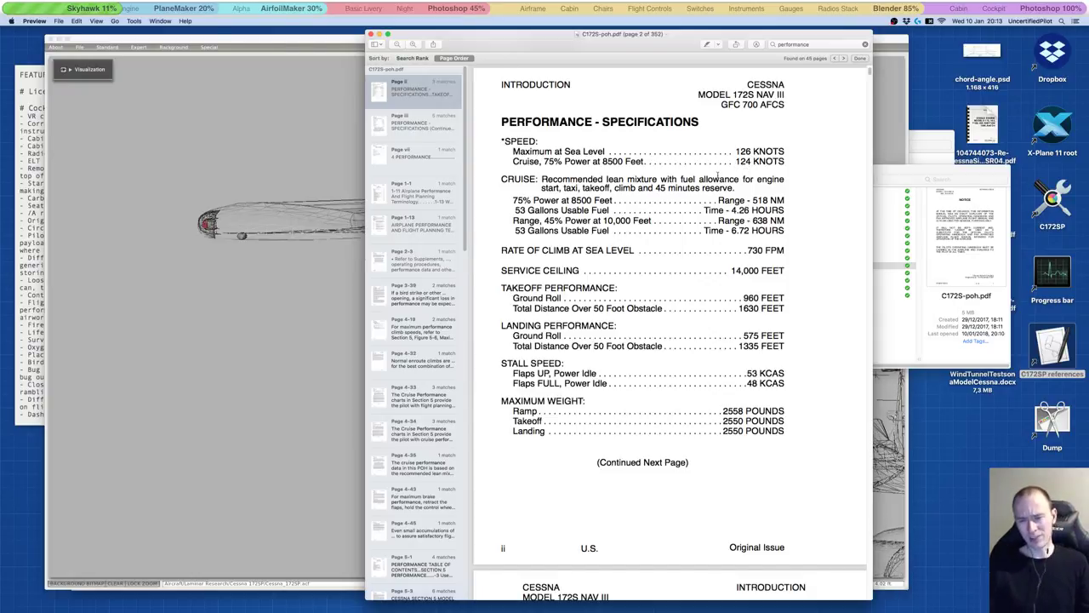
scroll(714, 175, down, 1)
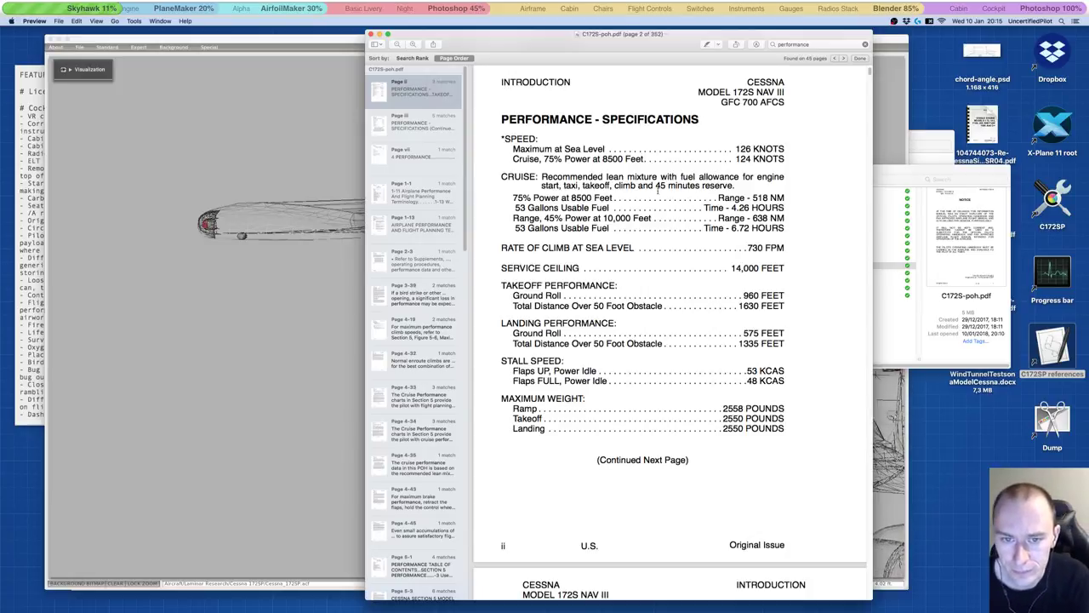
Step: Step through the 'performance' matches from page iii through Section 4 pages 4-19 to 4-45
click(405, 133)
click(411, 150)
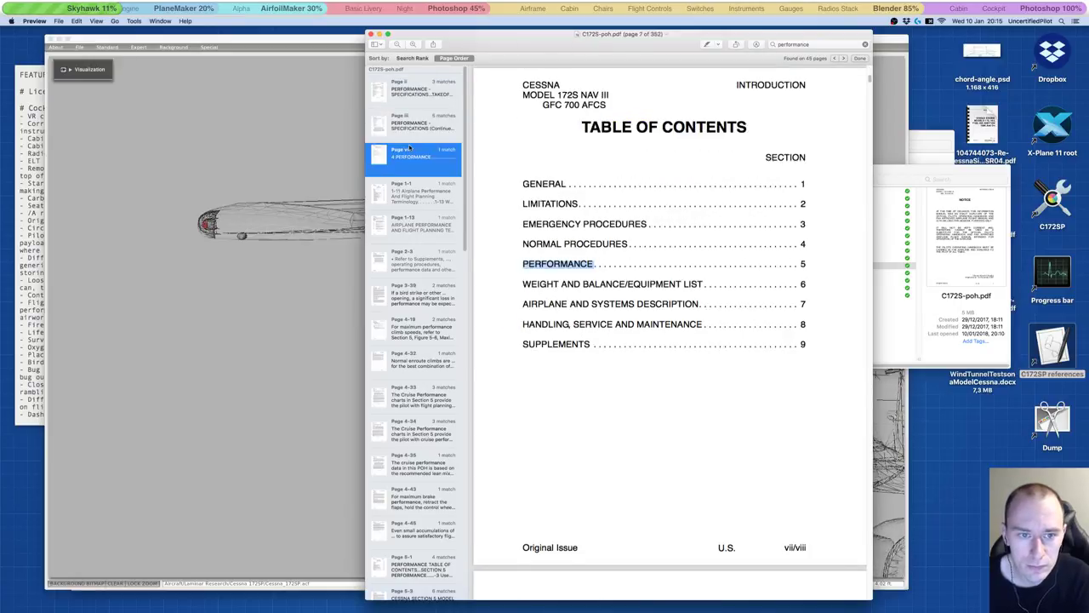
click(414, 195)
click(413, 230)
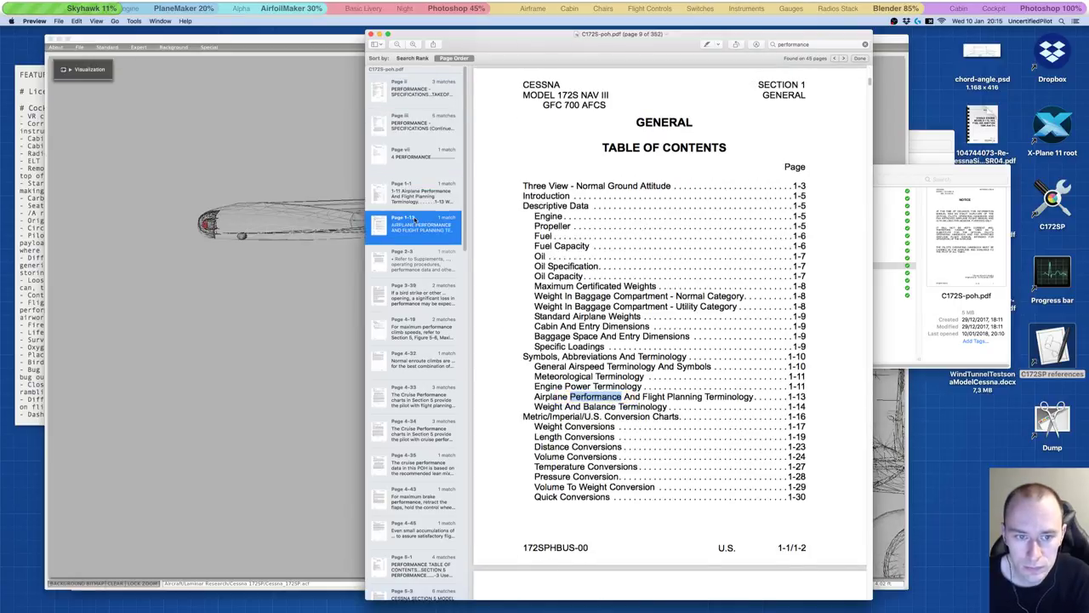
click(415, 268)
click(414, 305)
click(416, 326)
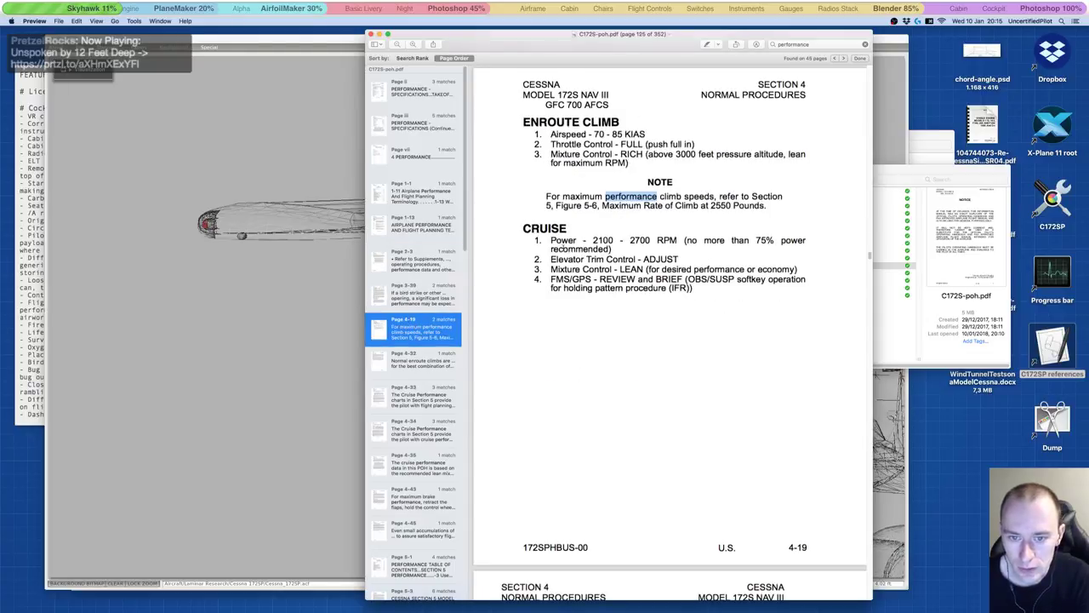
click(405, 378)
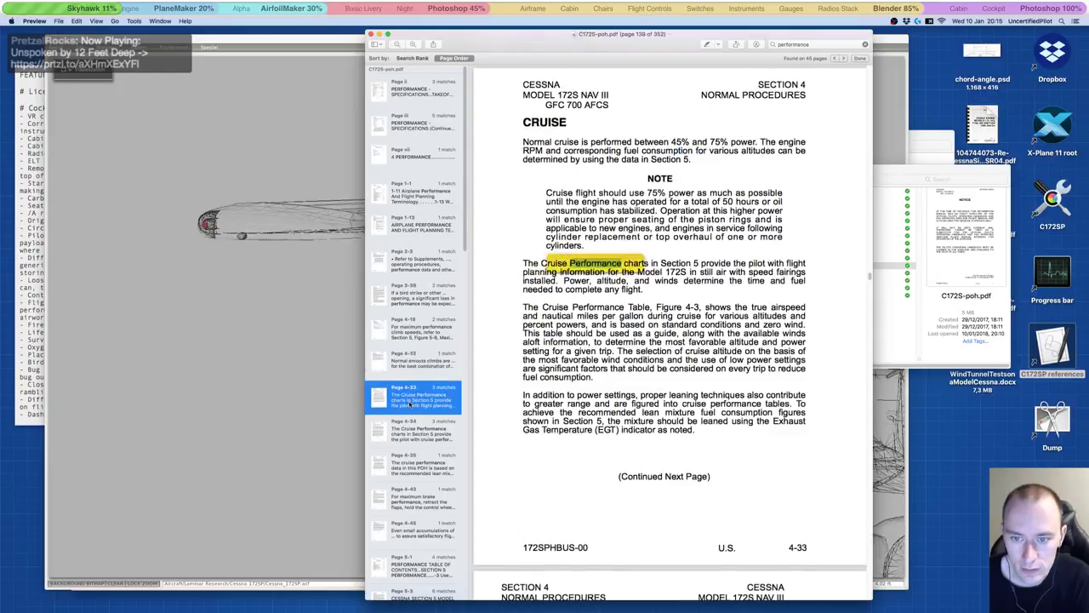
click(412, 404)
click(411, 436)
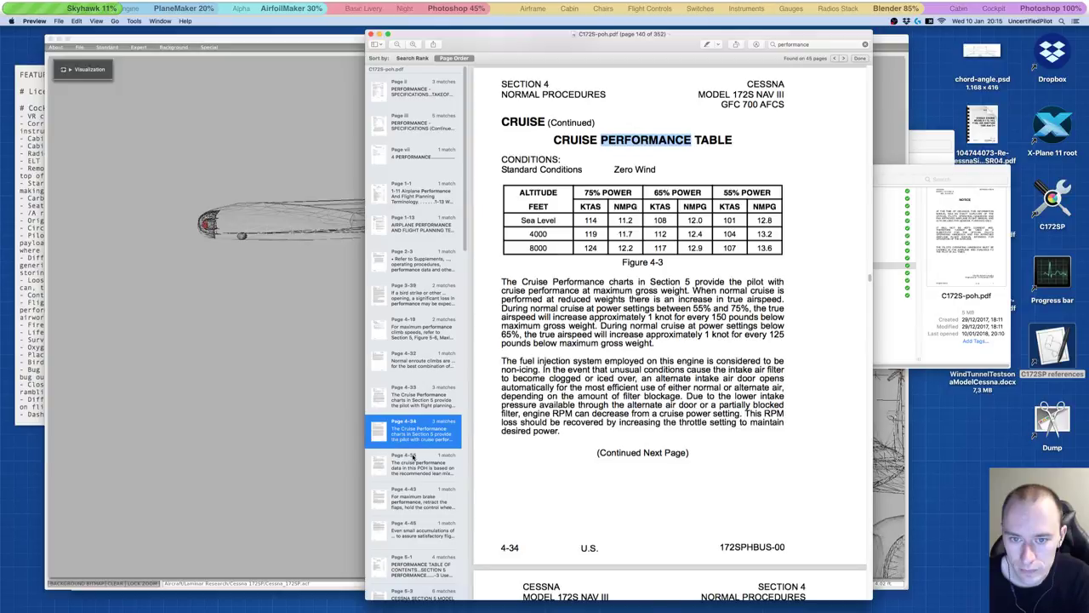
click(413, 457)
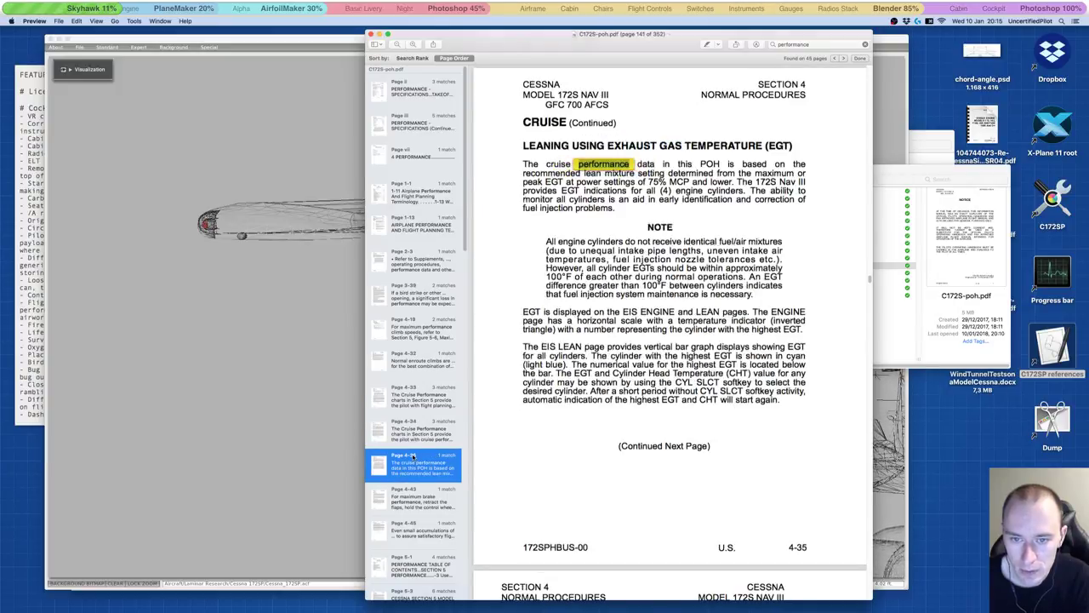
scroll(413, 460, down, 2)
click(413, 473)
click(413, 481)
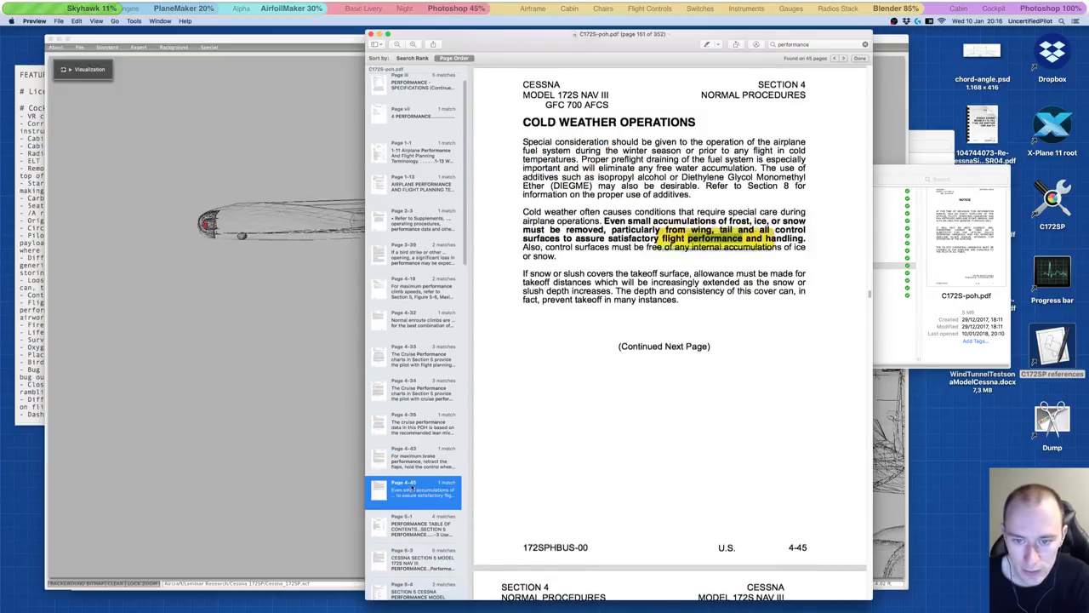
scroll(412, 482, down, 4)
Step: Continue into Section 5 matches: introduction, sample problems and Fuel Required, pages 5-3 to 5-9
click(414, 442)
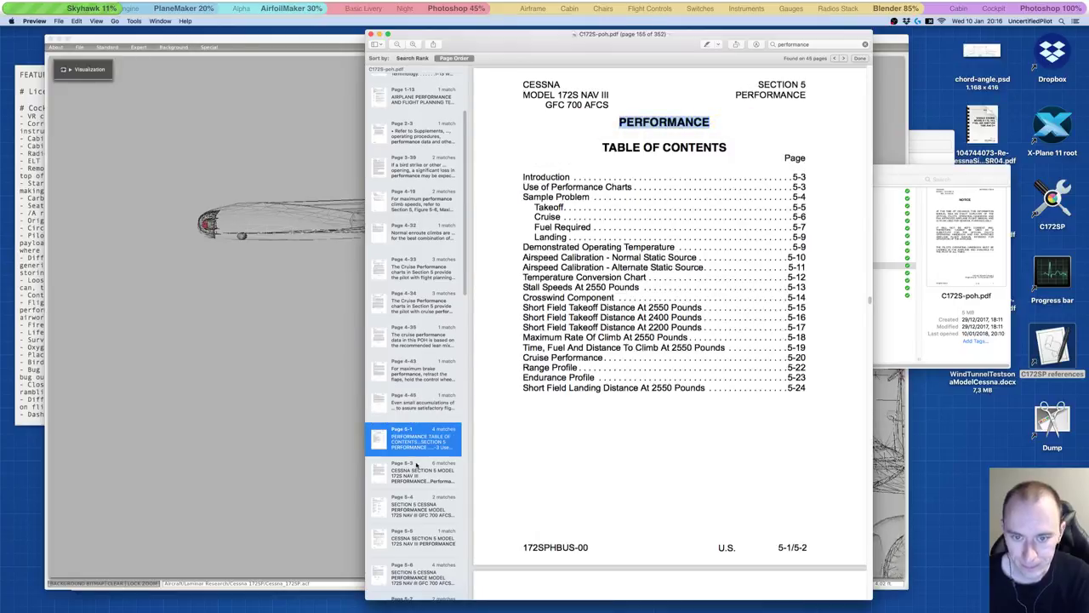
click(416, 466)
scroll(417, 465, down, 3)
key(Down)
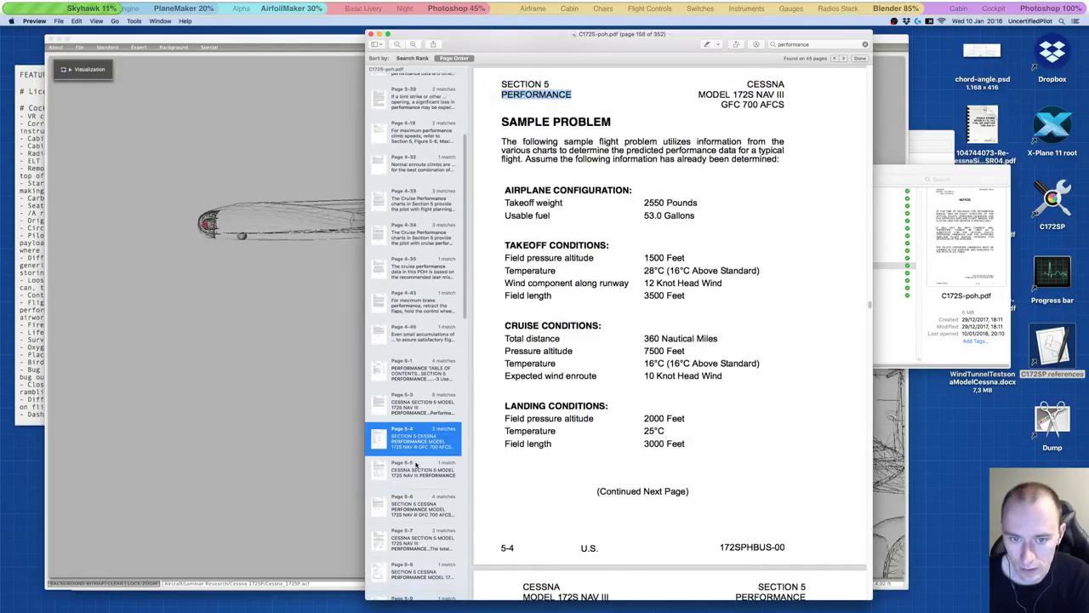
click(416, 464)
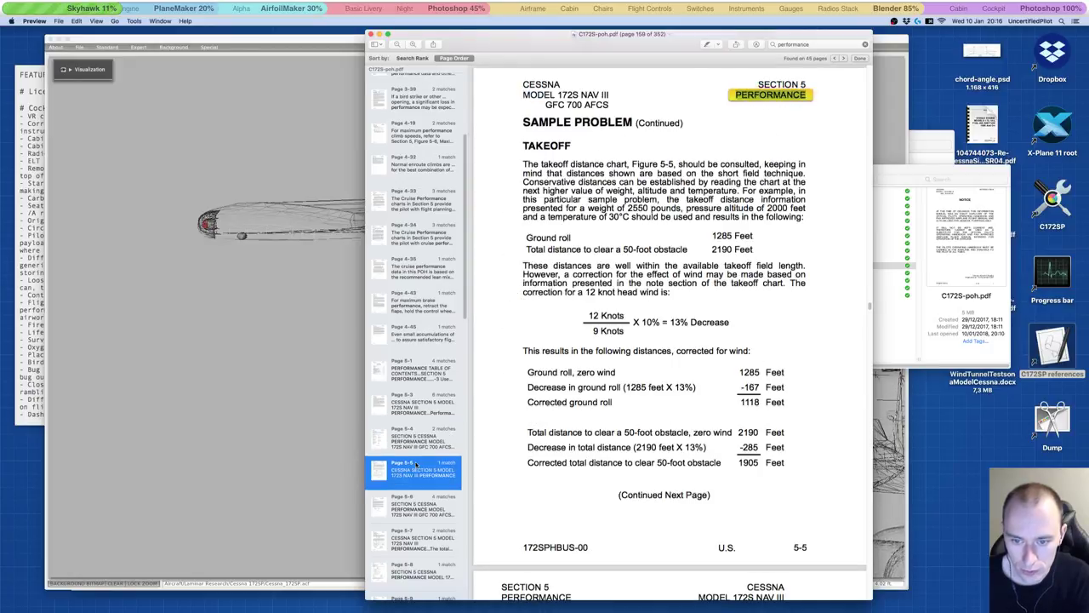
scroll(416, 464, down, 2)
click(417, 461)
click(416, 490)
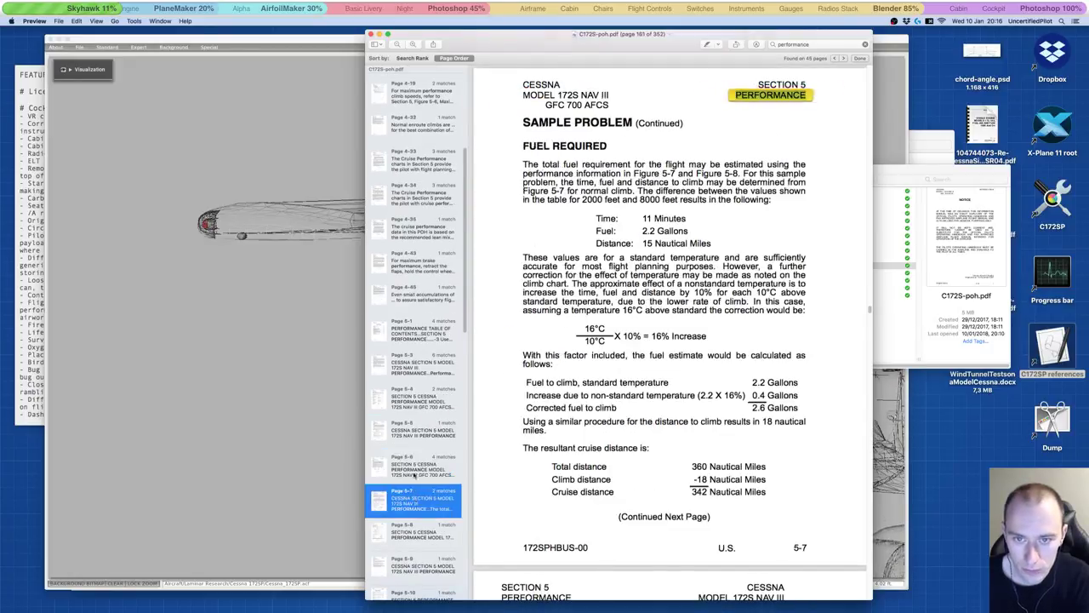
scroll(408, 425, down, 5)
key(Down)
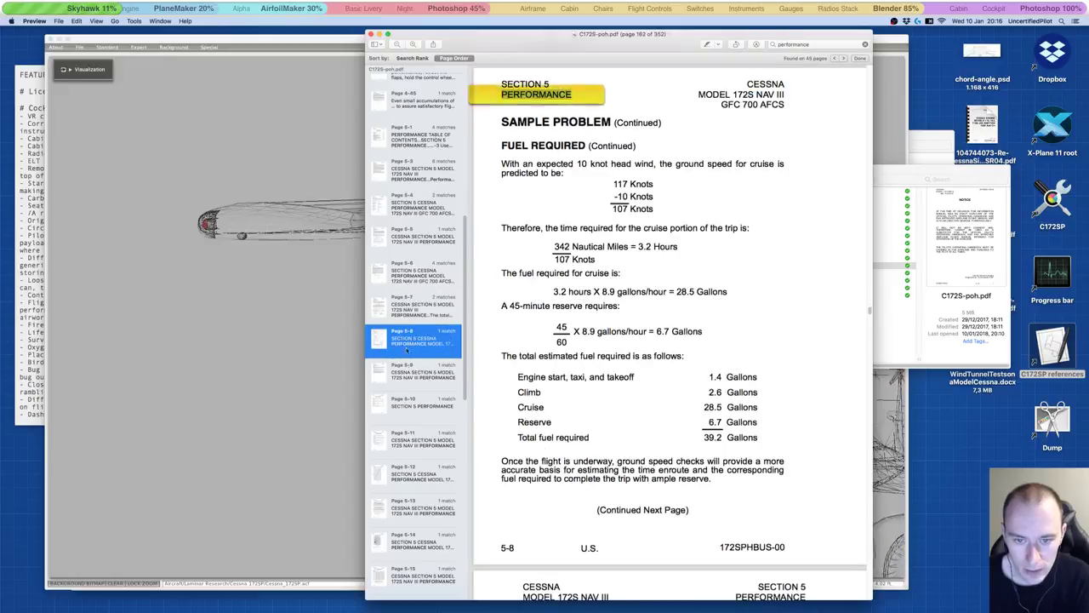
key(Down)
Step: Work through pages 5-10 to 5-19 and land on the page 5-20 Cruise Performance table
click(419, 404)
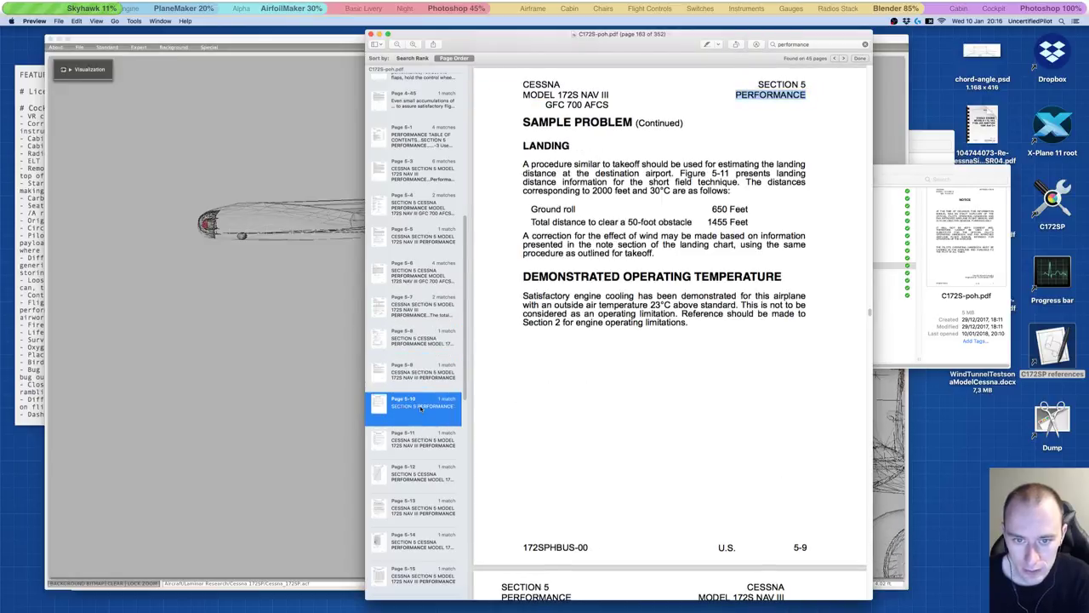
click(422, 440)
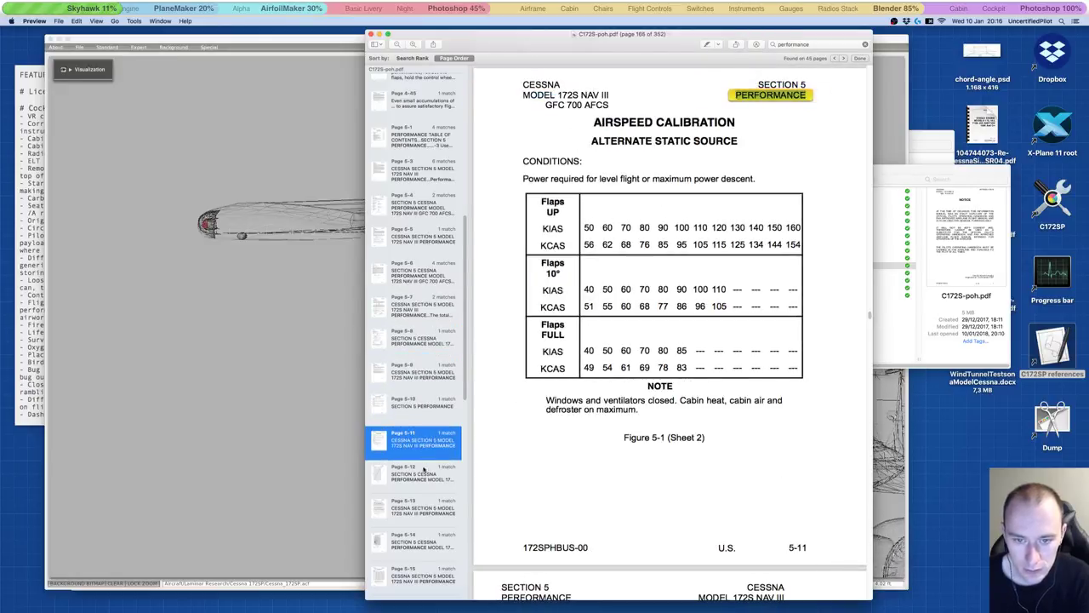
click(425, 471)
scroll(413, 442, down, 8)
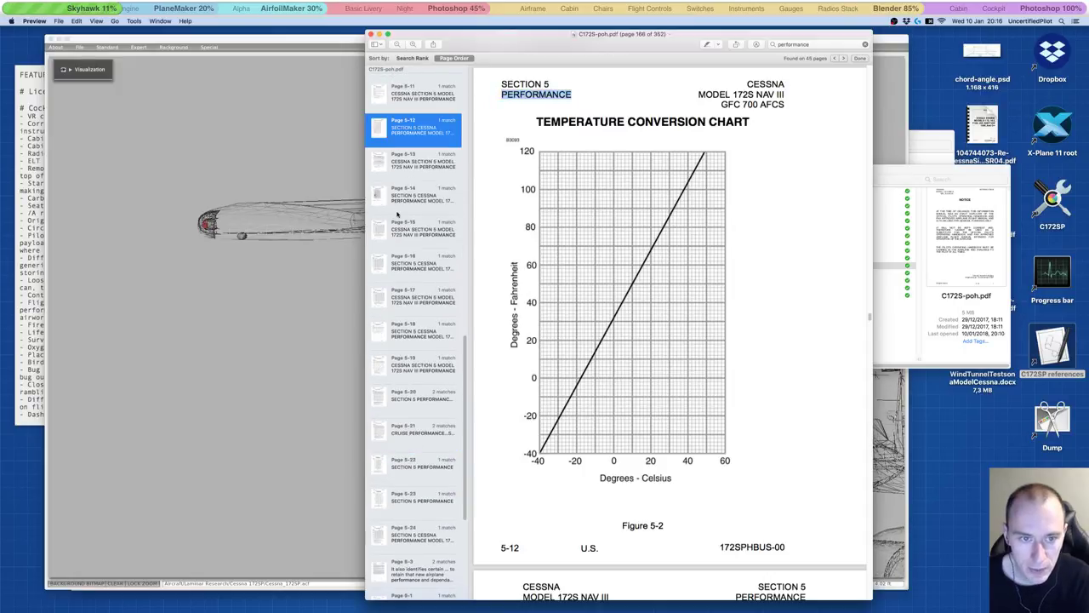
click(410, 167)
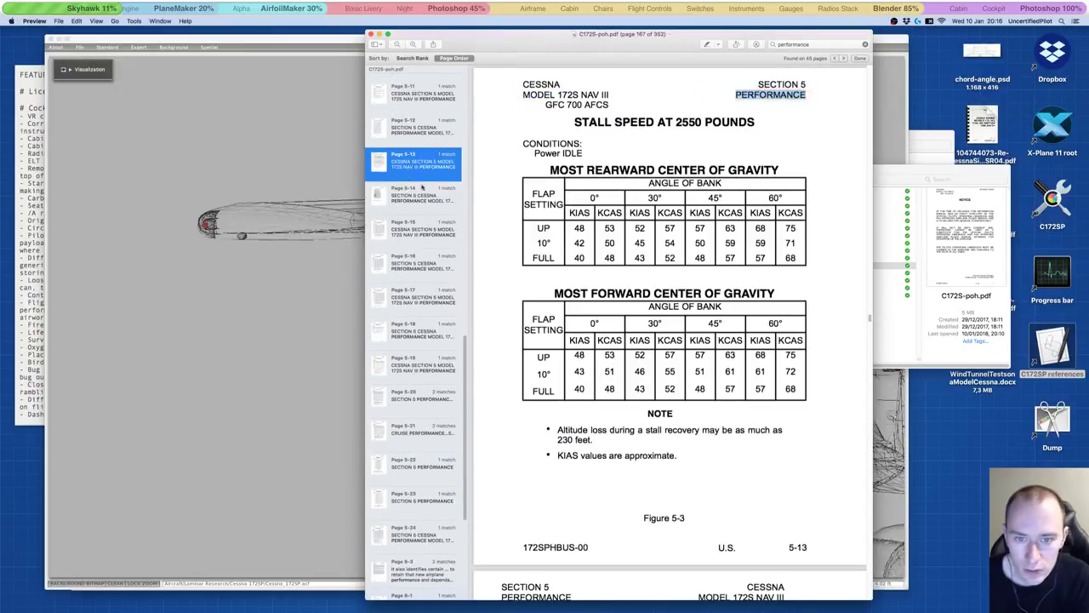
click(417, 330)
click(428, 263)
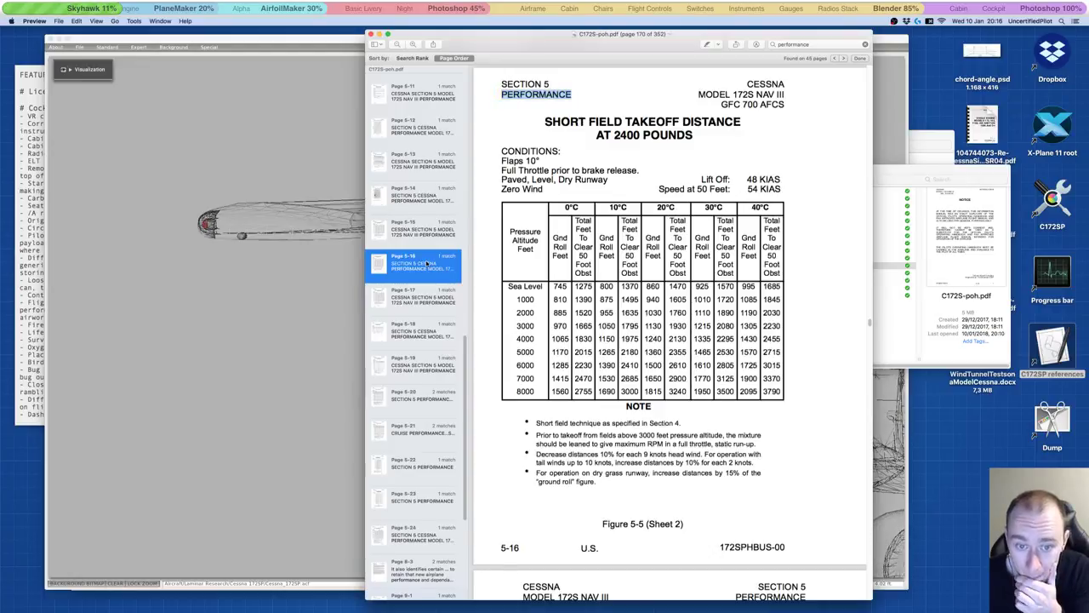
click(430, 300)
click(425, 332)
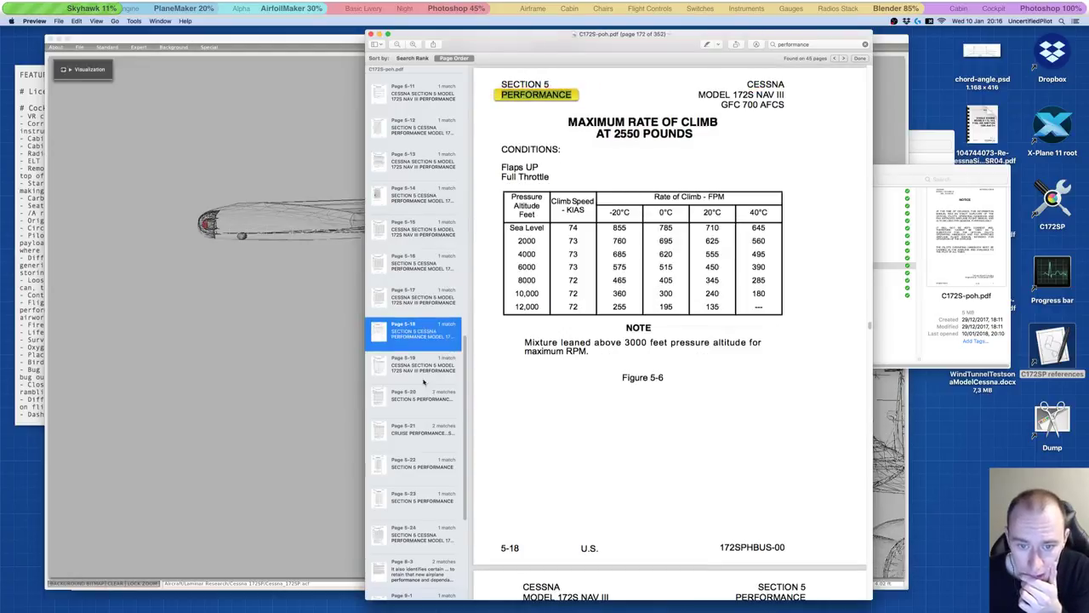
click(398, 371)
click(400, 394)
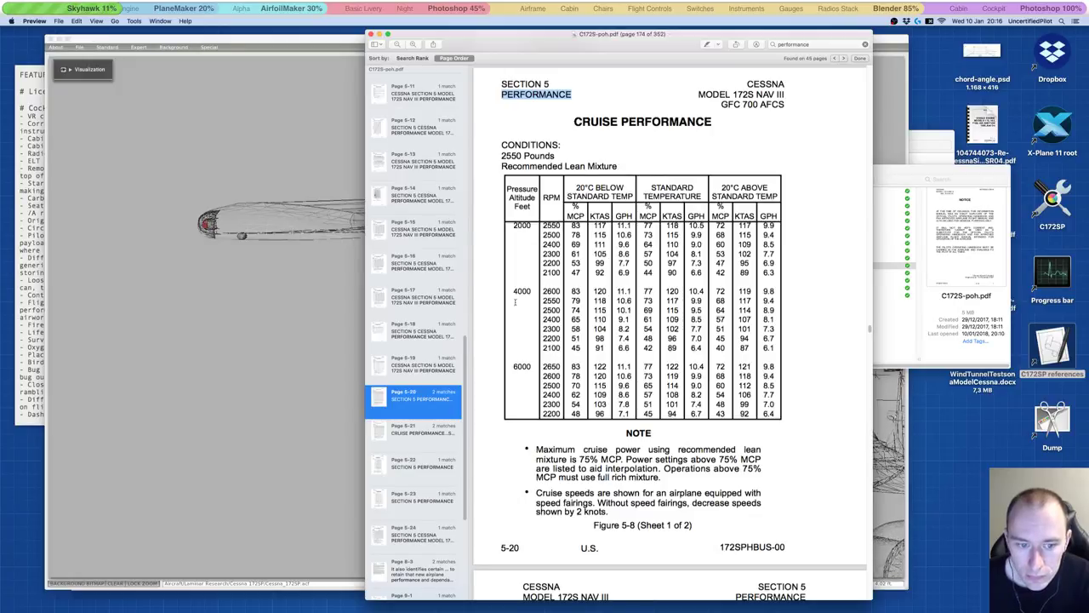
Step: Zoom in on the page 5-20 cruise table and magnify its RPM and KTAS columns
click(410, 361)
click(409, 407)
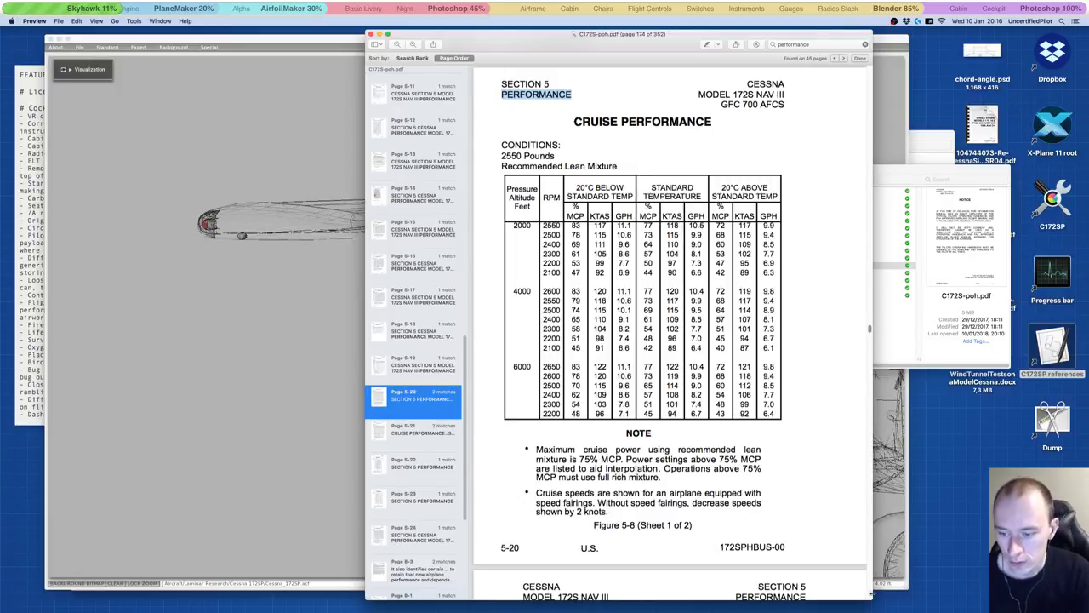
key(super+plus)
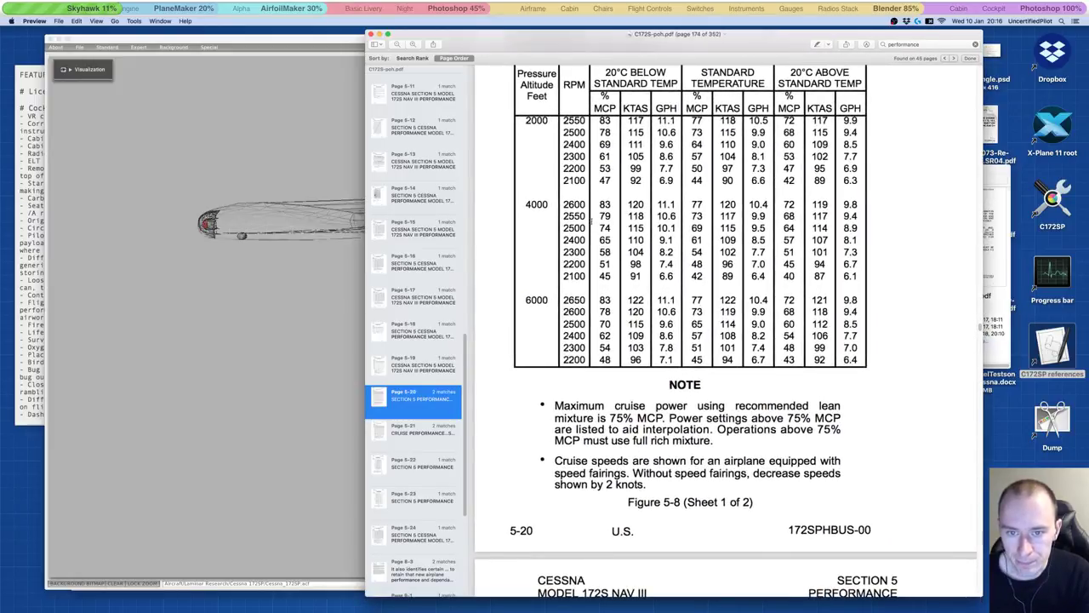
key(grave)
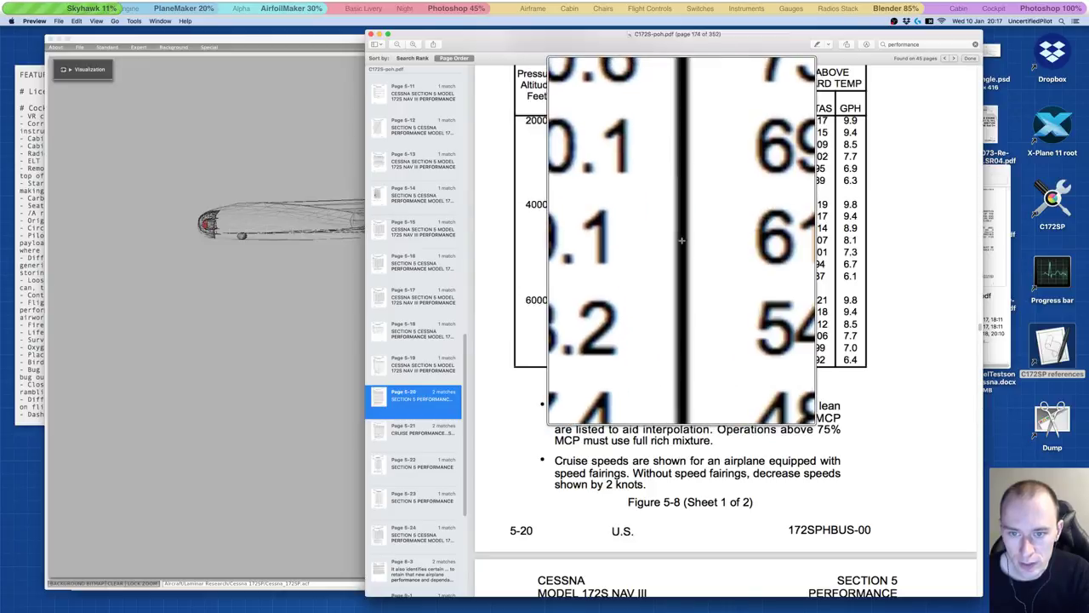
key(grave)
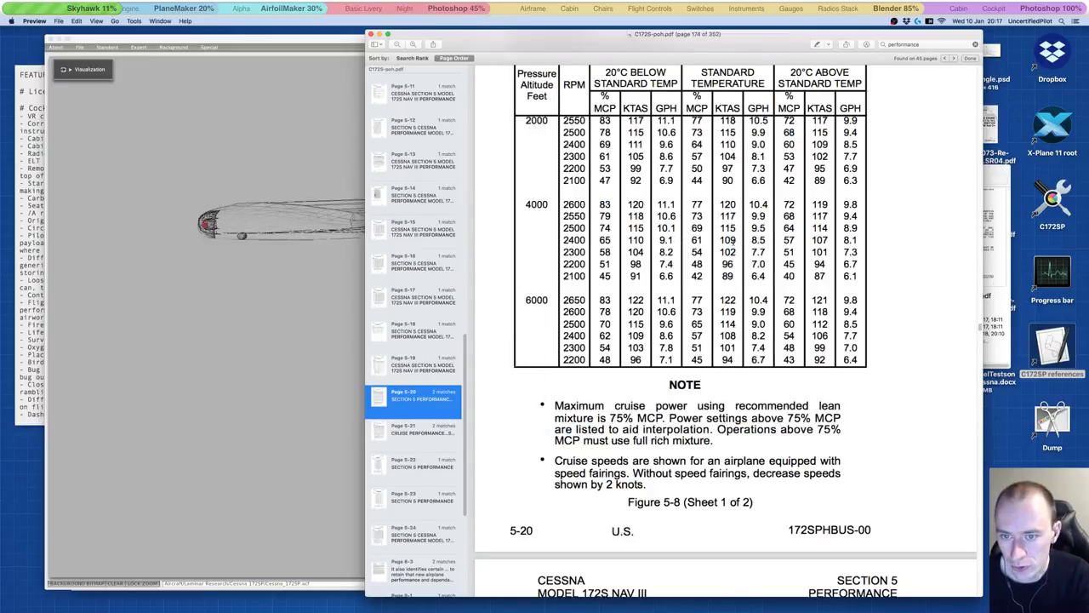
key(grave)
key(grave)
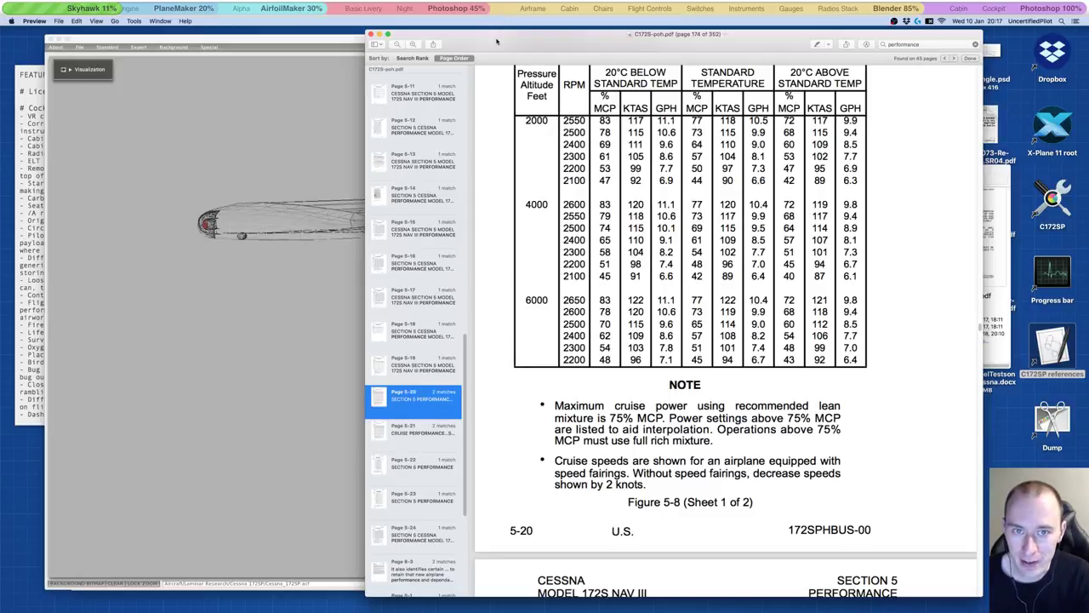
Step: Rearrange the Preview manual, Finder Manuals and Plane Maker wireframe windows on screen
drag(497, 40, 407, 324)
drag(646, 172, 713, 383)
drag(655, 39, 634, 28)
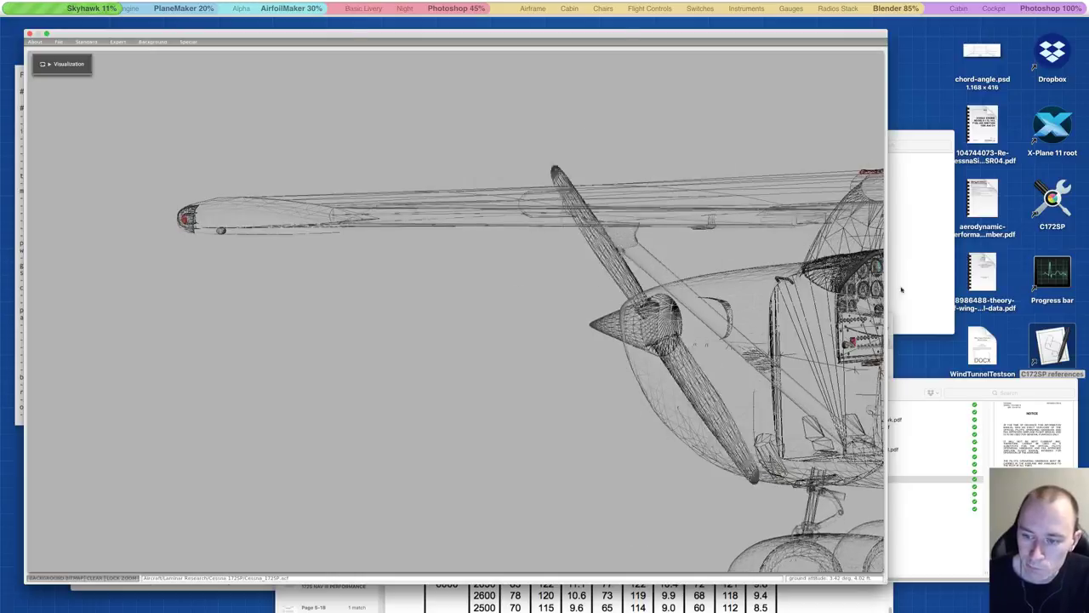
Step: Reopen C172S-poh.pdf from the Finder Manuals folder and move it up the screen
click(900, 393)
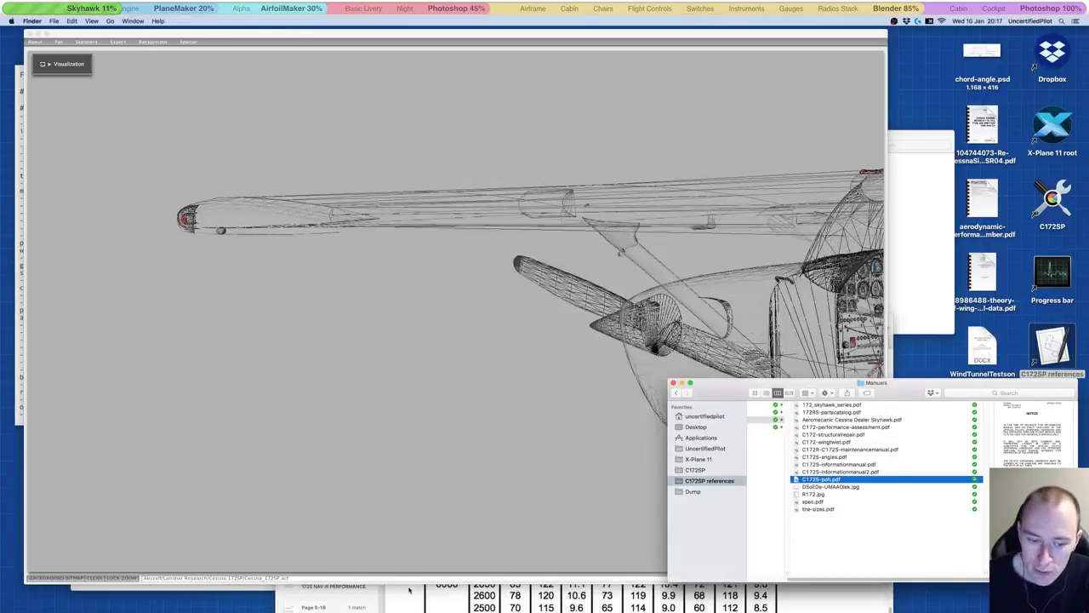
double_click(851, 479)
drag(480, 328, 462, 117)
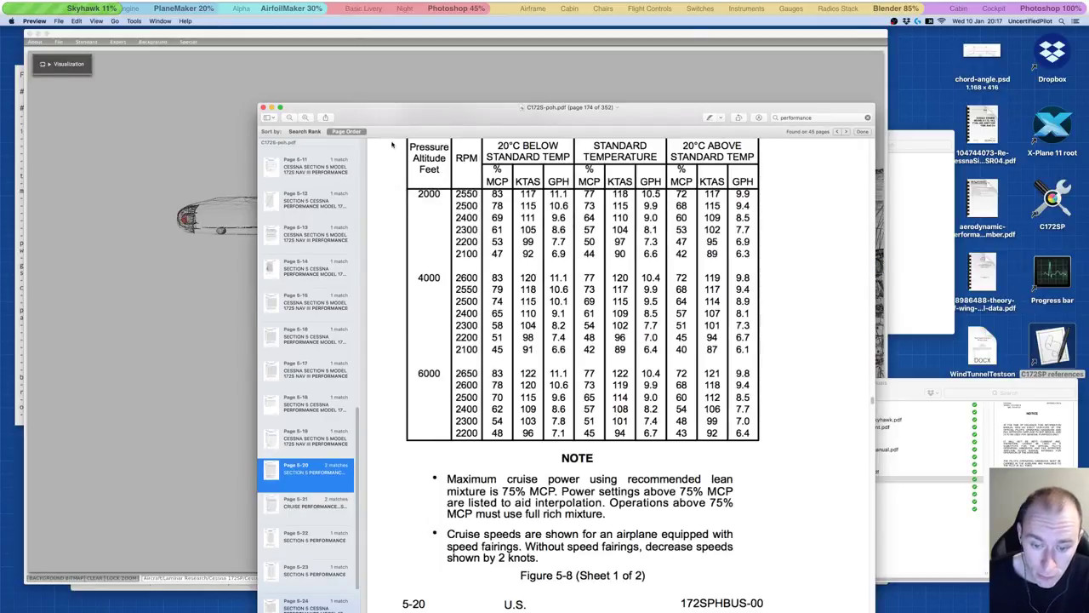
Step: Move the manual window to the top and jump to the Page 5-21 cruise performance result
drag(370, 113, 364, 36)
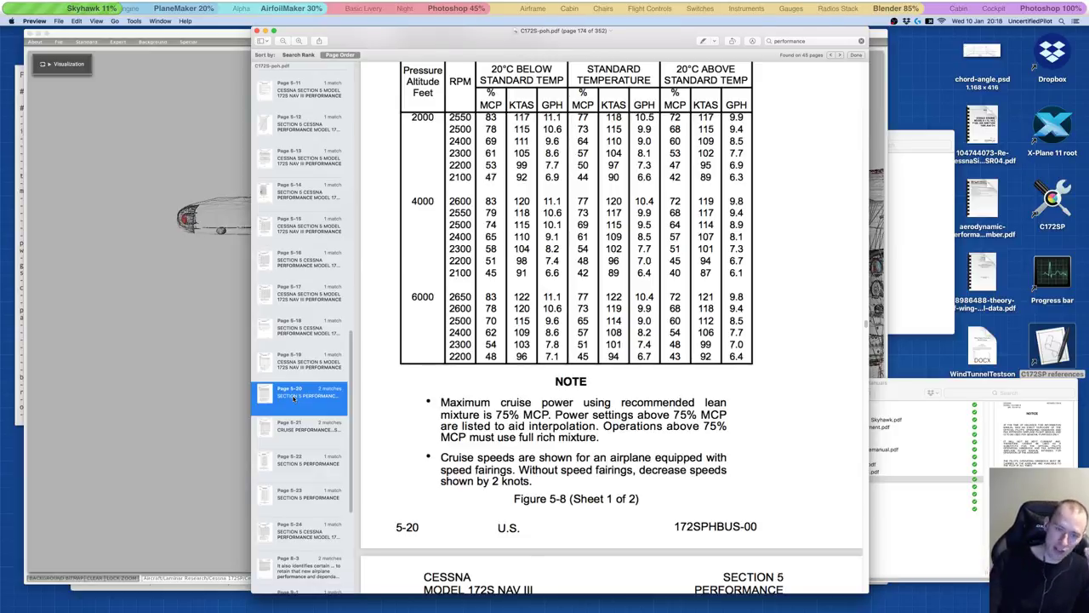
click(297, 435)
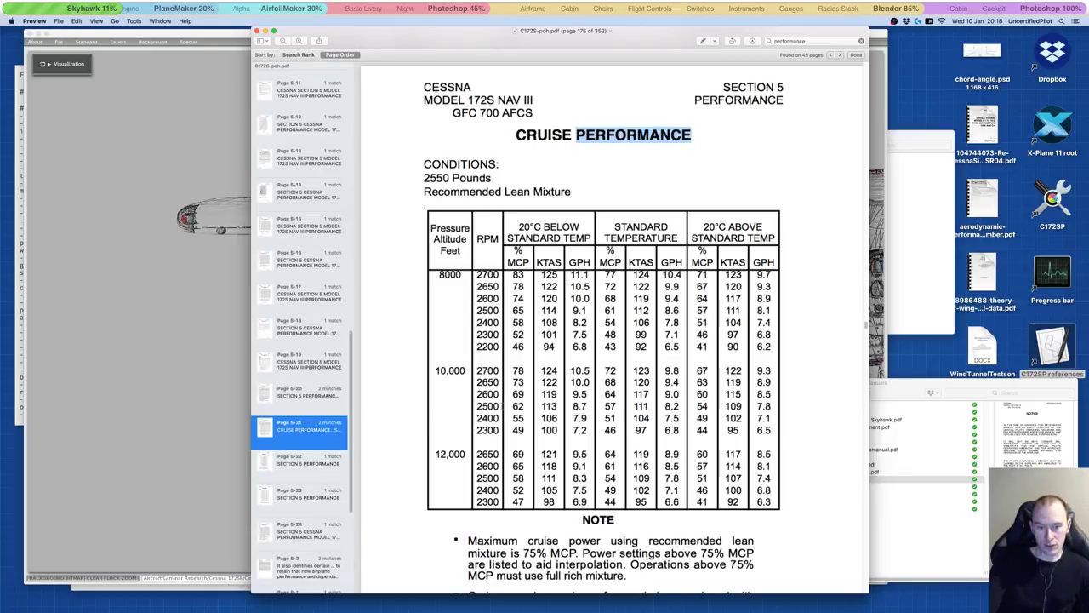
Step: Magnify the 2500/2400/2300 RPM values, compare results 5-19 to 5-21, and settle on page 5-20
key(grave)
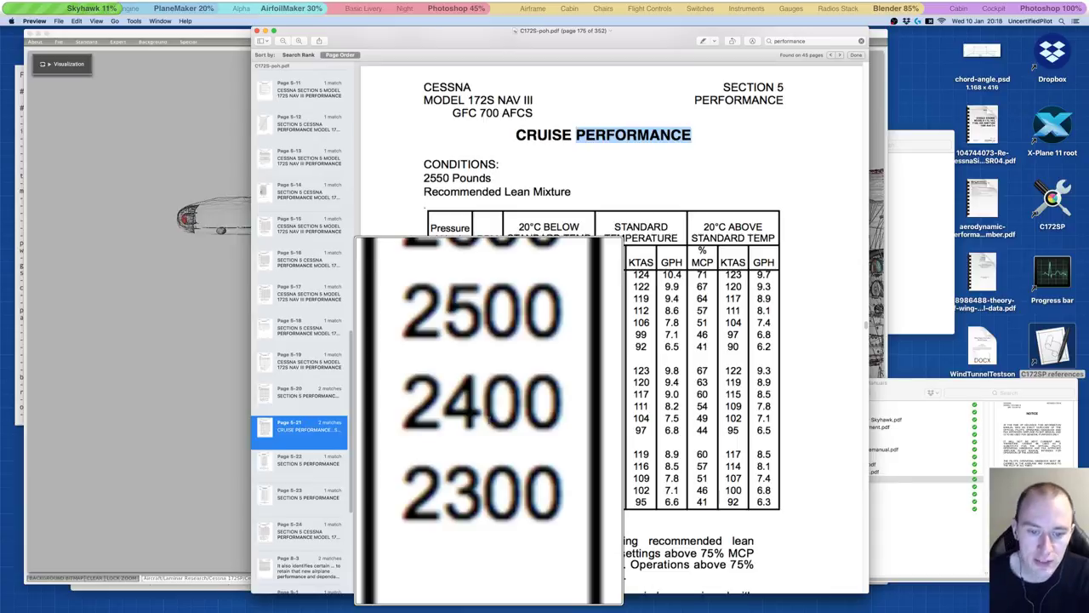
key(grave)
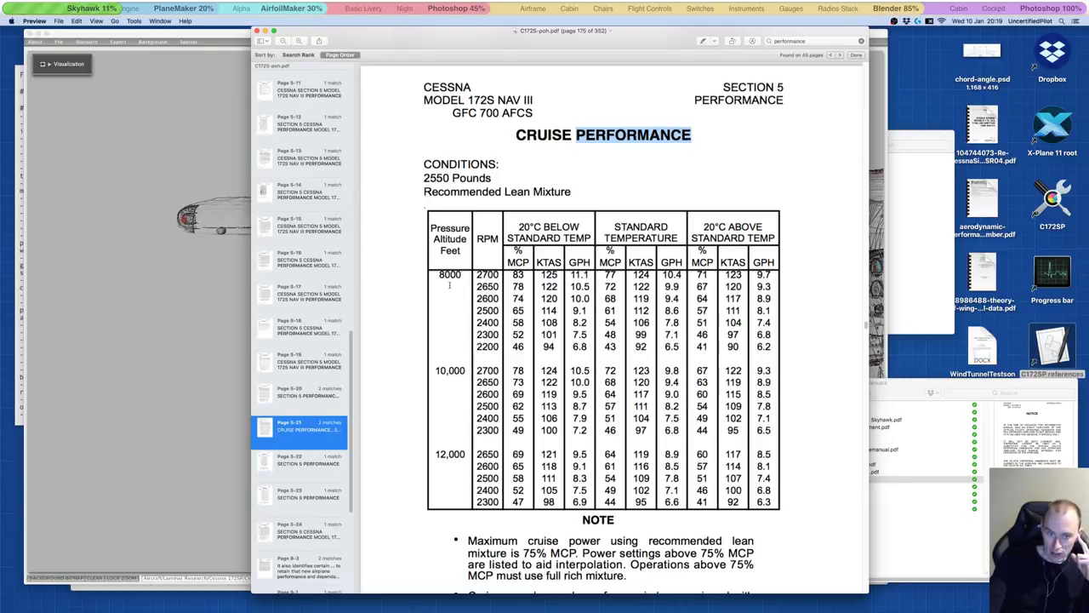
key(Up)
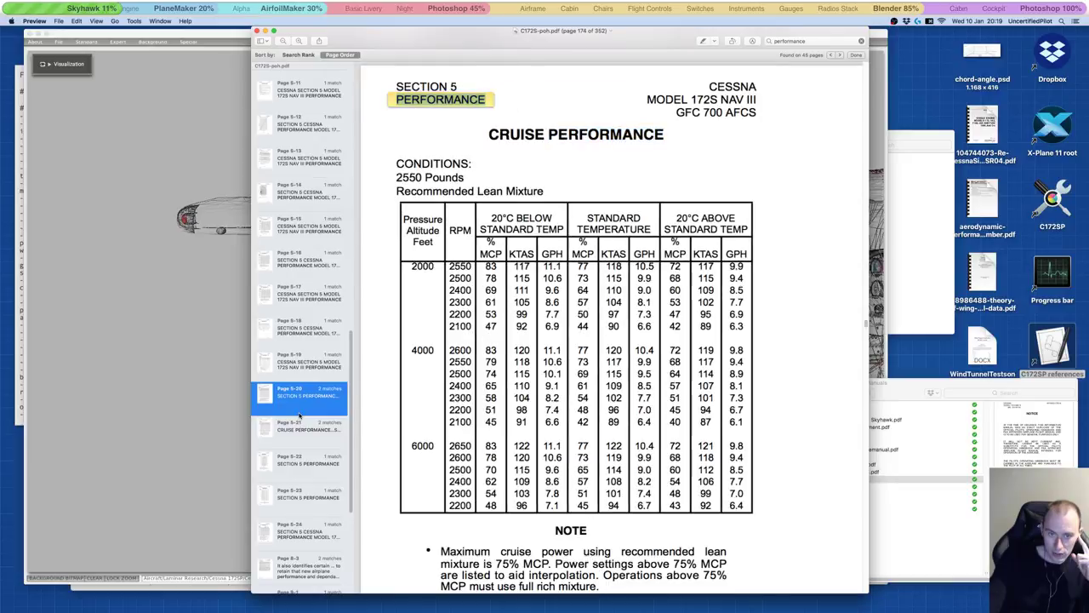
click(302, 431)
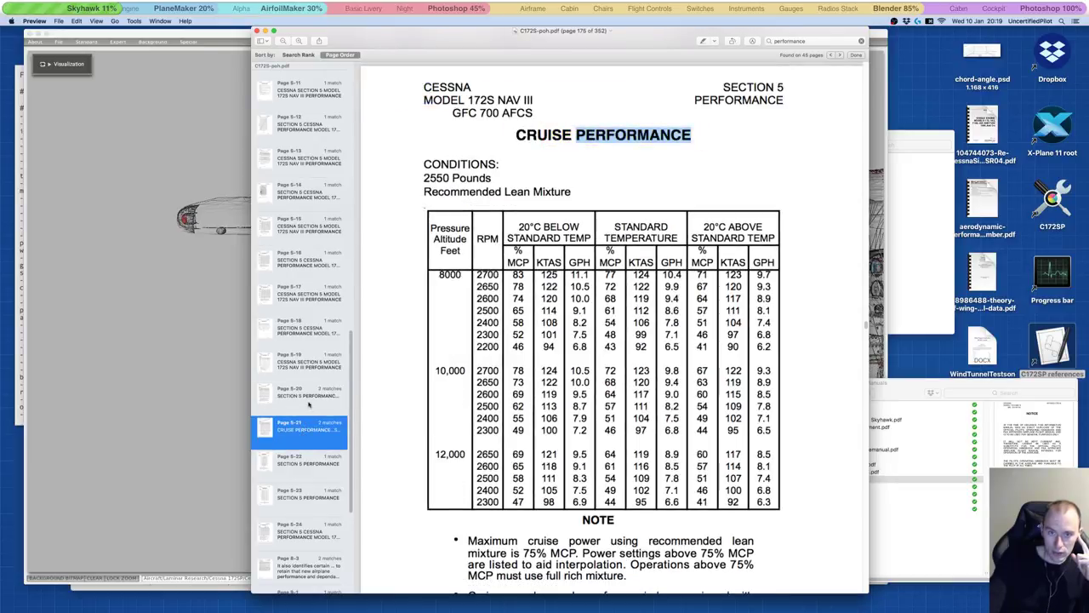
click(309, 405)
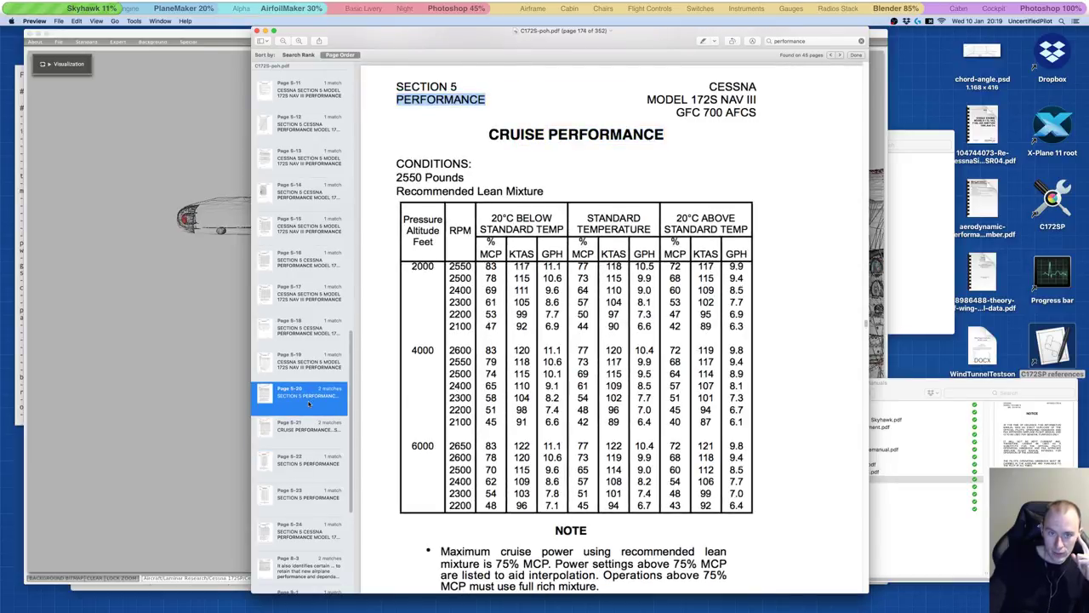
key(Up)
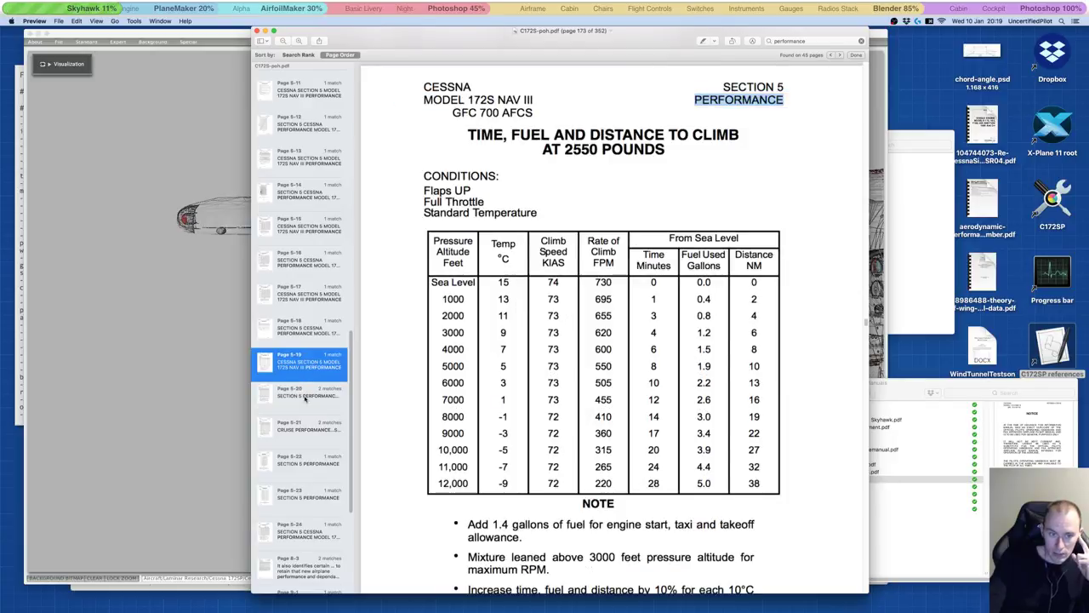
click(306, 399)
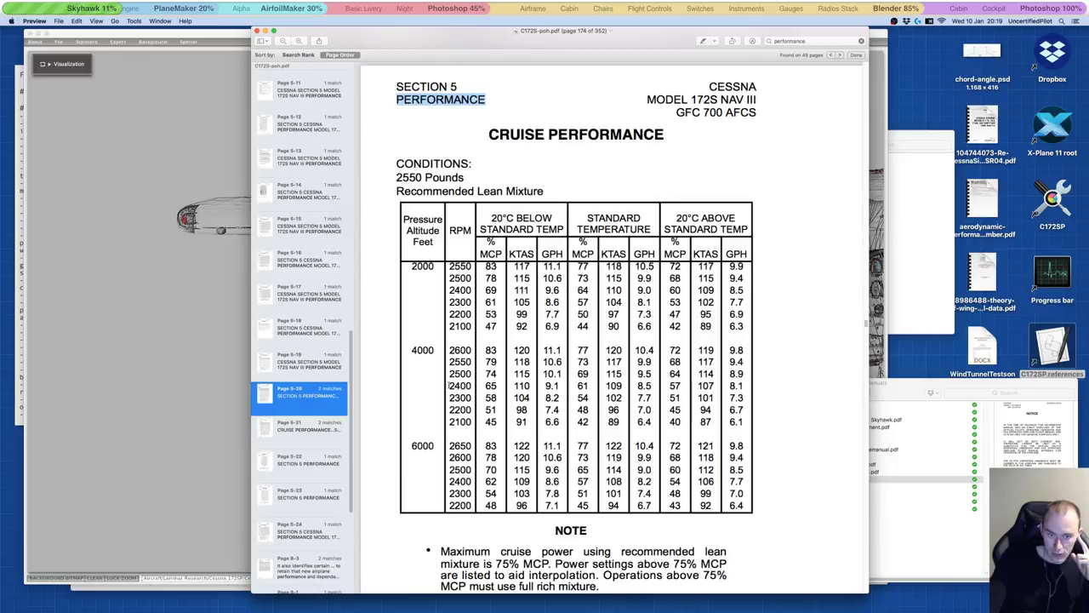
Step: Highlight the 2400 RPM cruise rows at 4000 and 6000 ft
drag(448, 385, 714, 388)
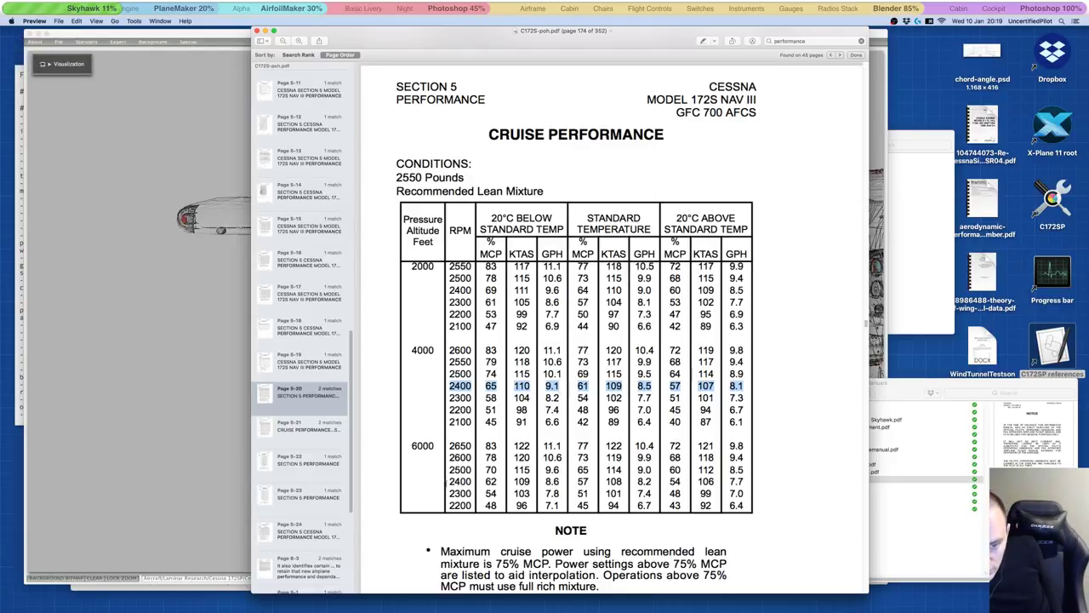
drag(448, 480, 504, 481)
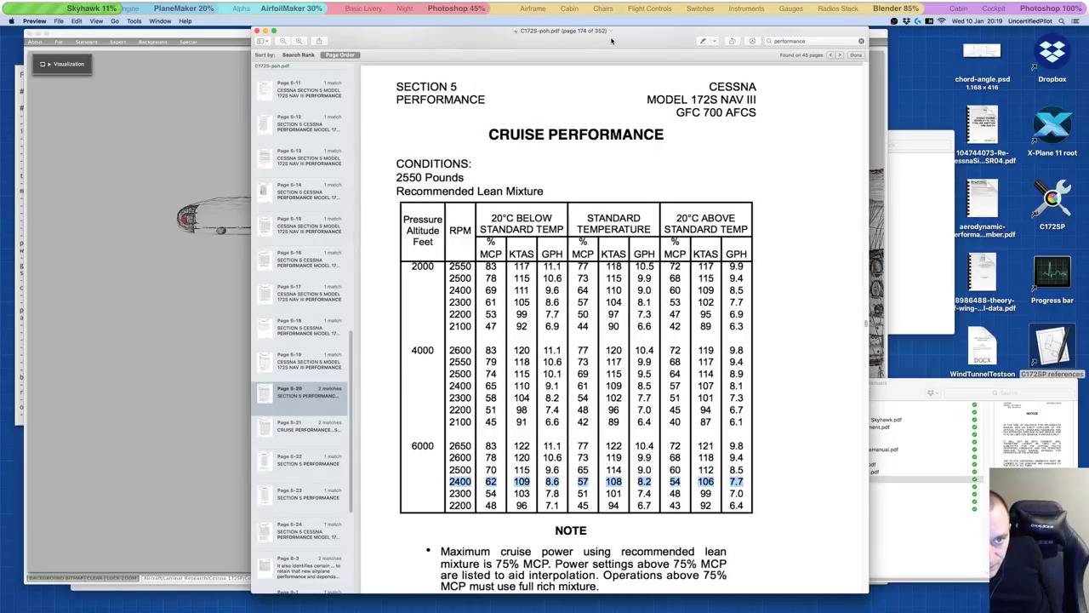
drag(610, 40, 653, 65)
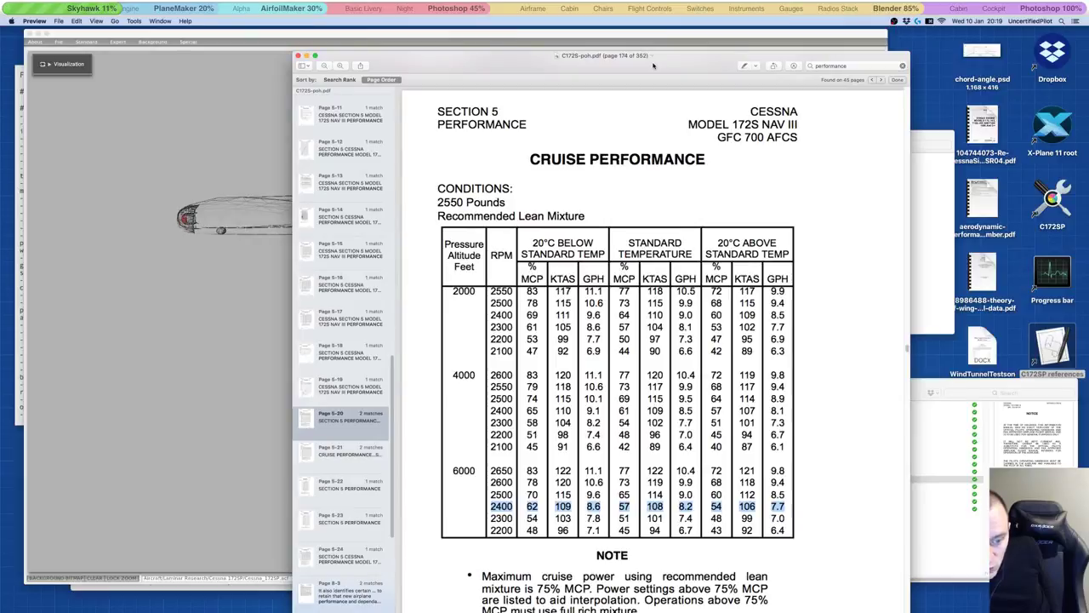
Step: Search the manual for 'design rpm', clear the search, and hide Preview with Cmd+H
click(865, 64)
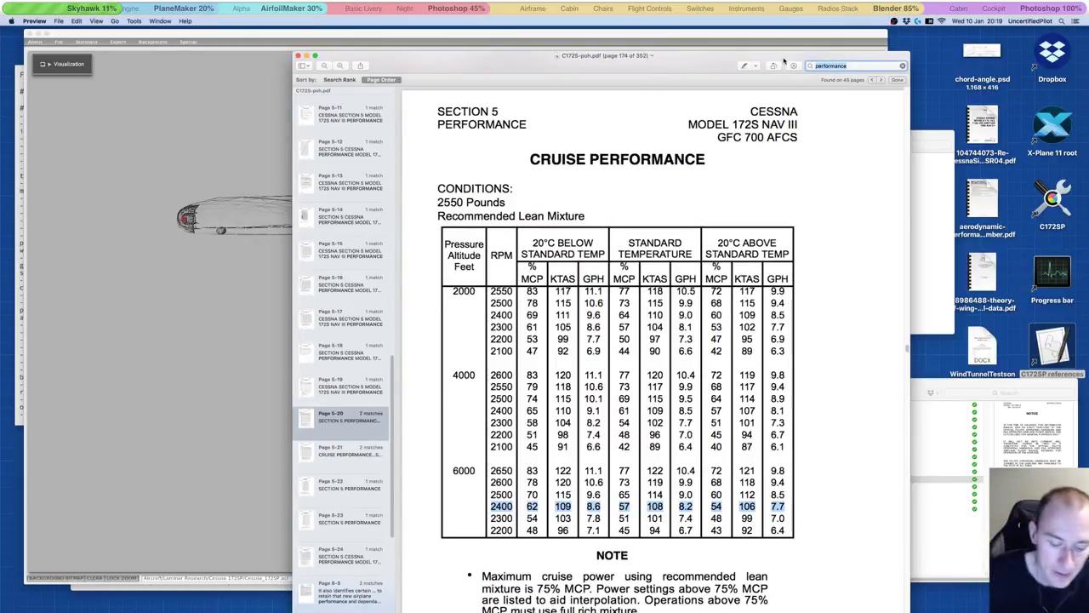
text(design_rpm)
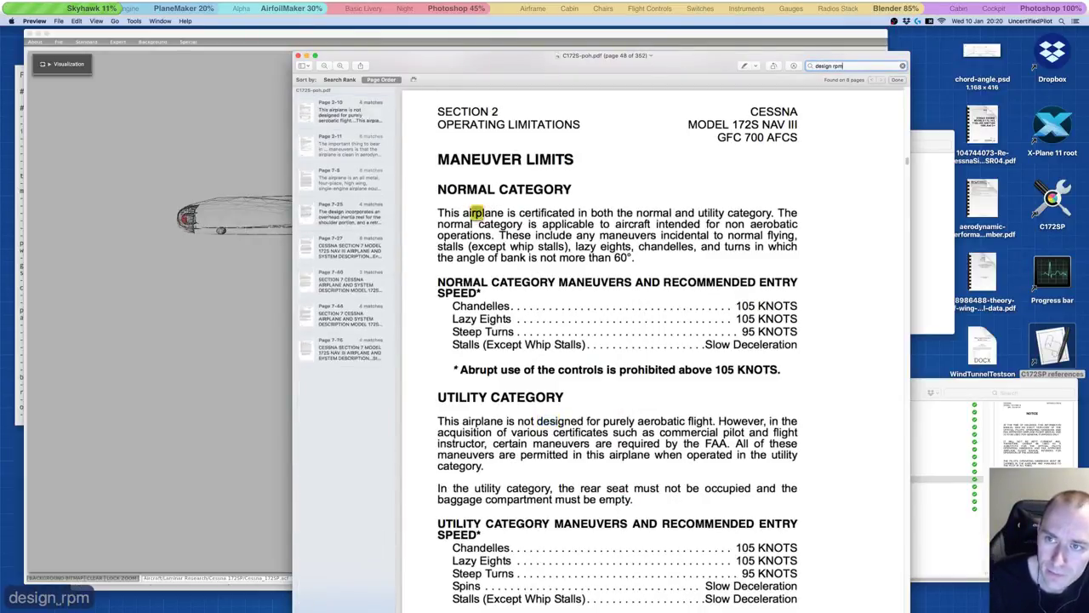
key(BackSpace)
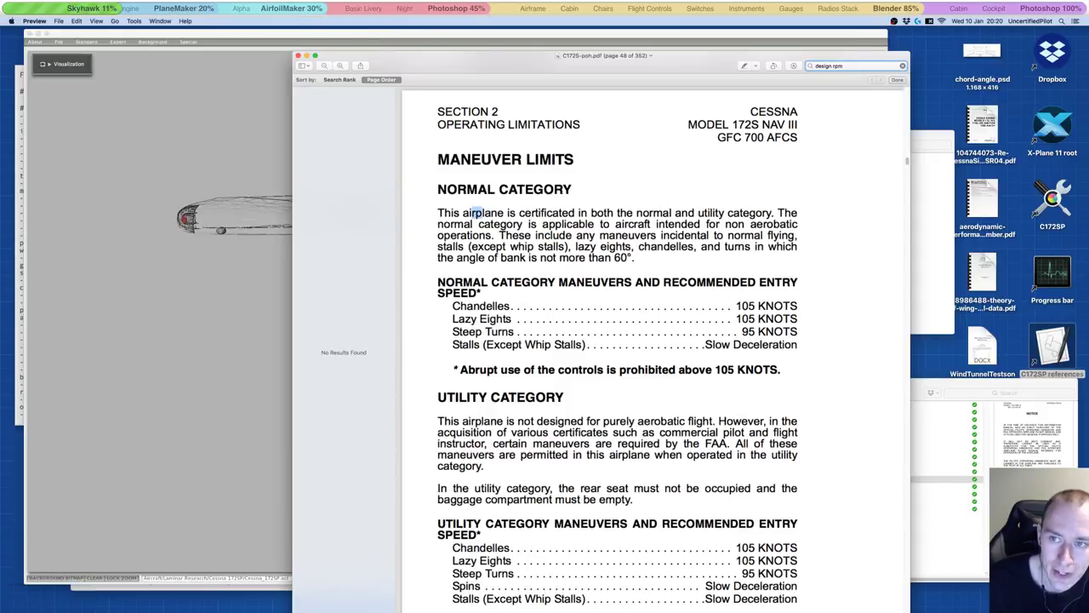
key(BackSpace)
key(BackSpace)
key(BackSpace)
key(BackSpace)
key(BackSpace)
key(BackSpace)
key(BackSpace)
key(BackSpace)
key(BackSpace)
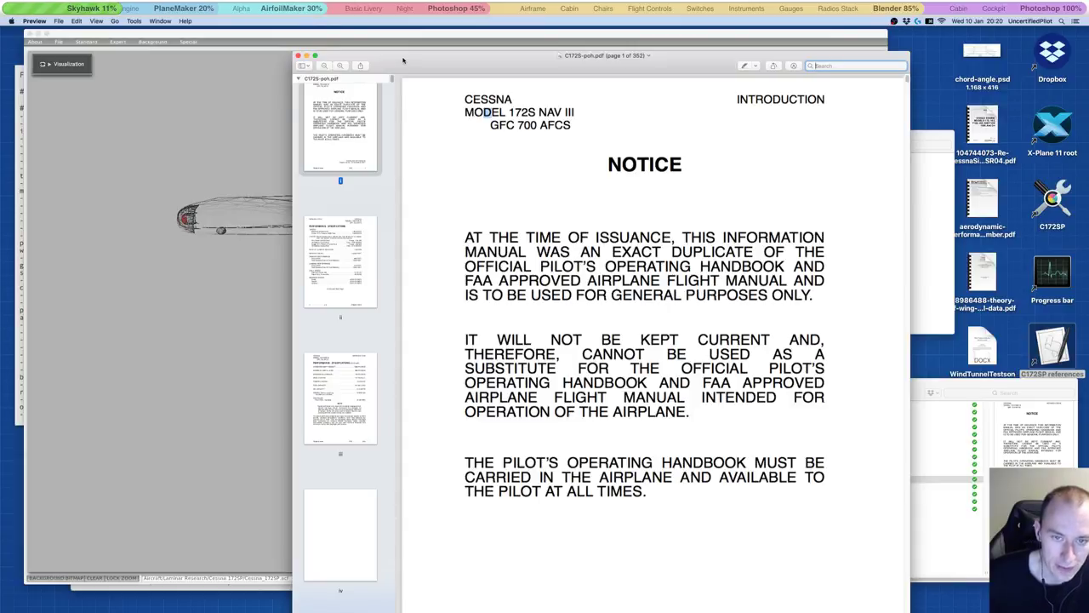
key(super+h)
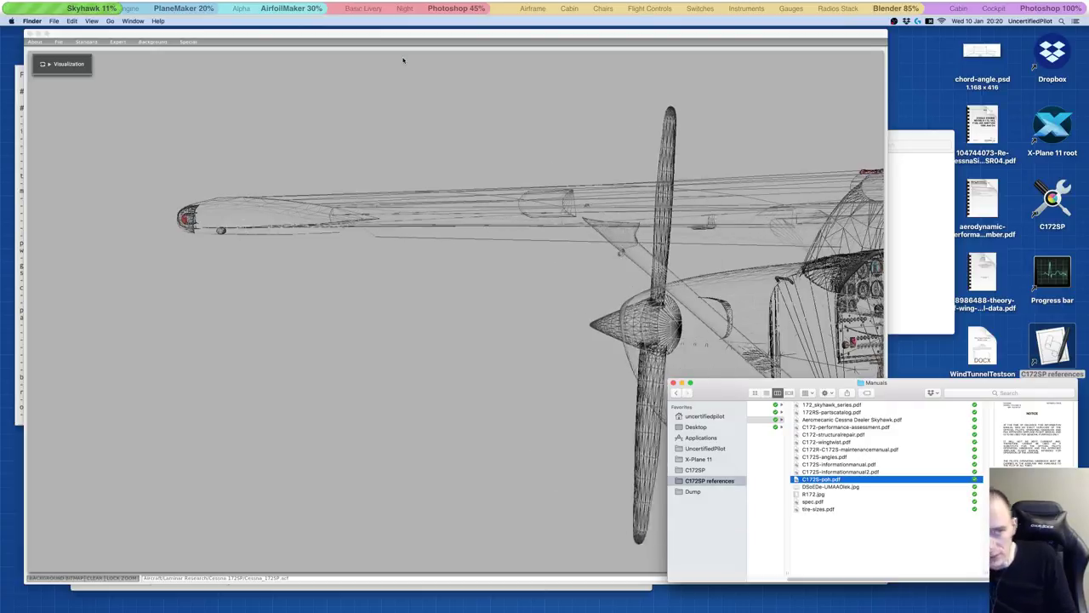
Step: Discard unsaved changes and load C172SP.acf from the C172SP folder
click(403, 60)
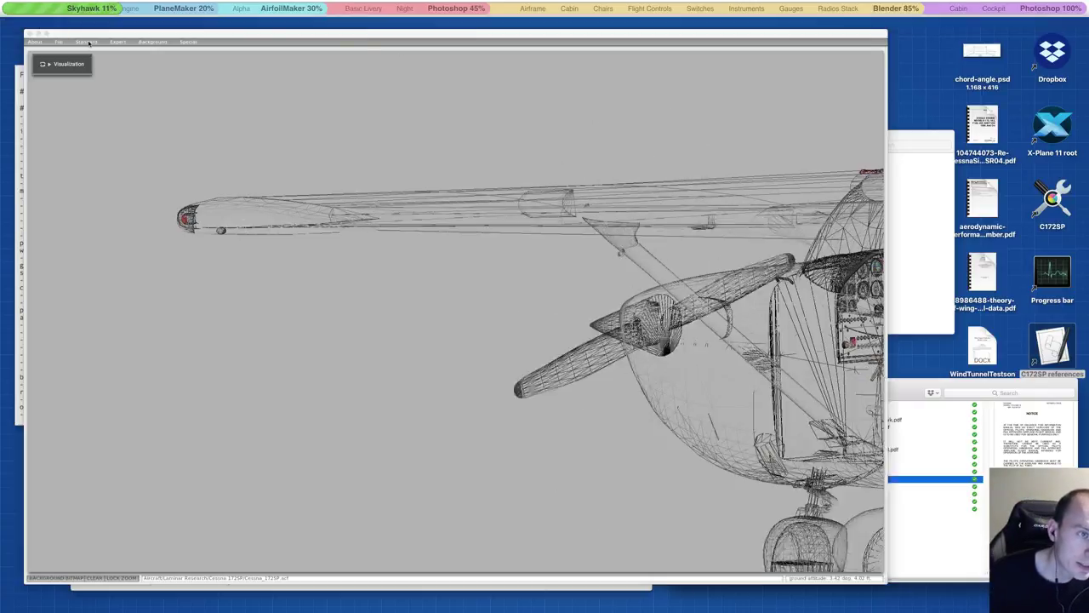
click(86, 42)
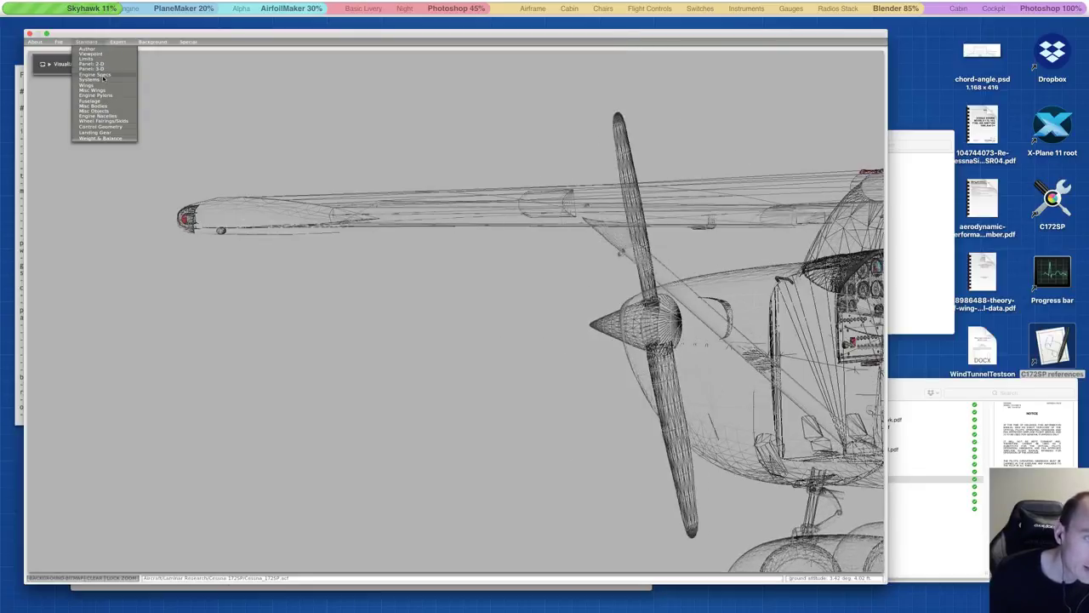
mouse_move(66, 39)
click(62, 70)
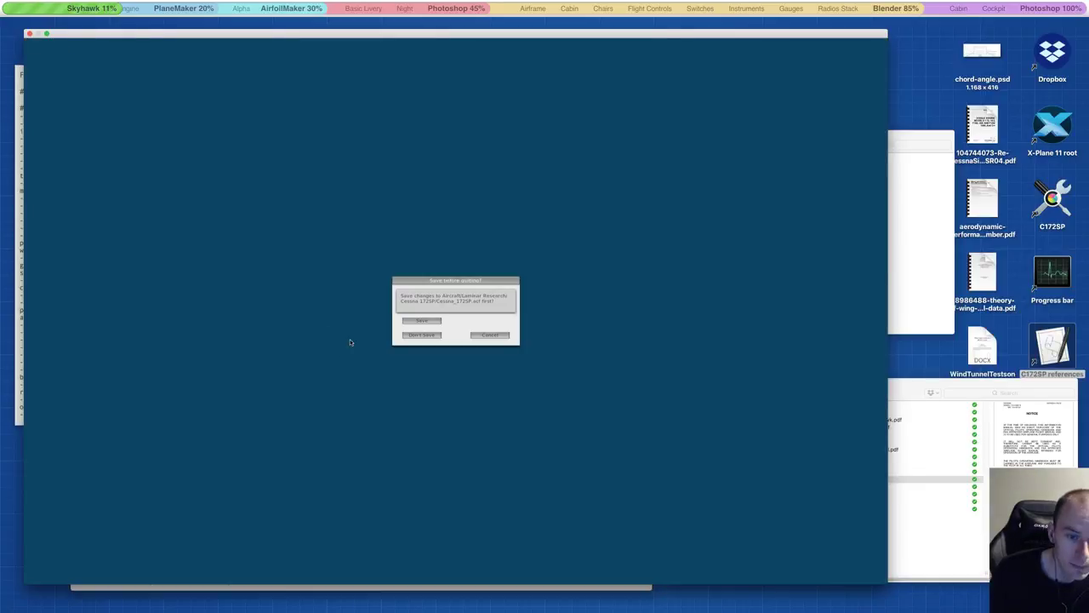
click(412, 335)
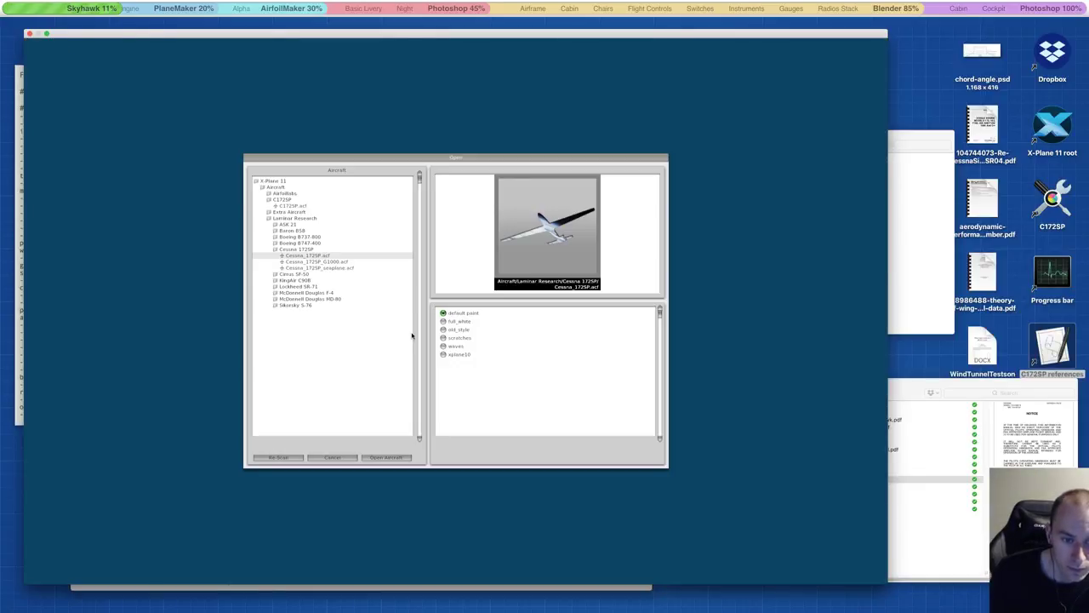
click(294, 206)
click(383, 458)
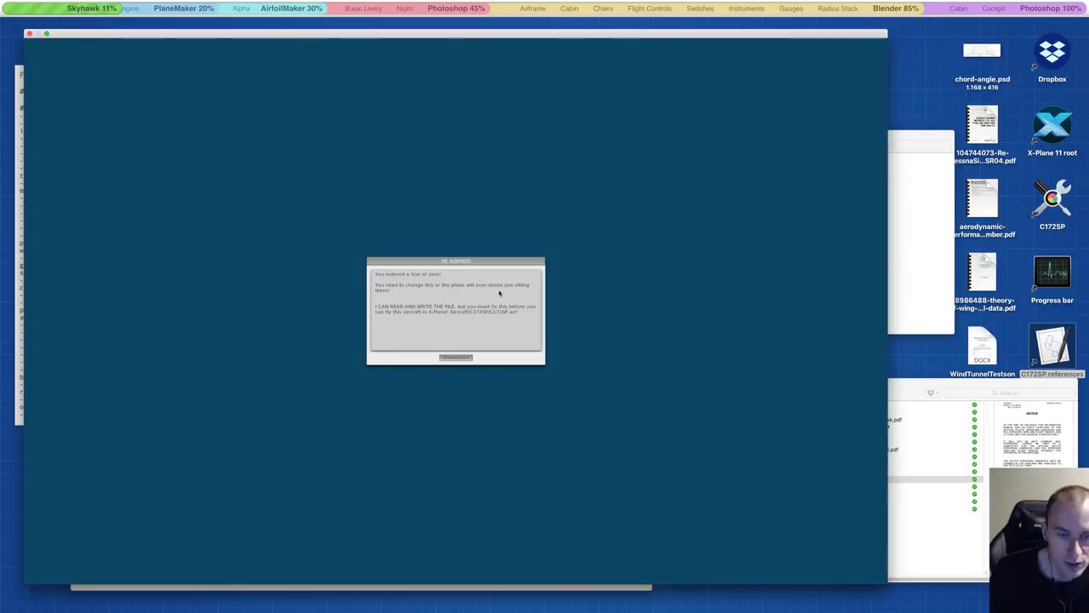
Step: Dismiss the advisory notice and open Standard > Engine Specs on the propeller geometry table
click(456, 356)
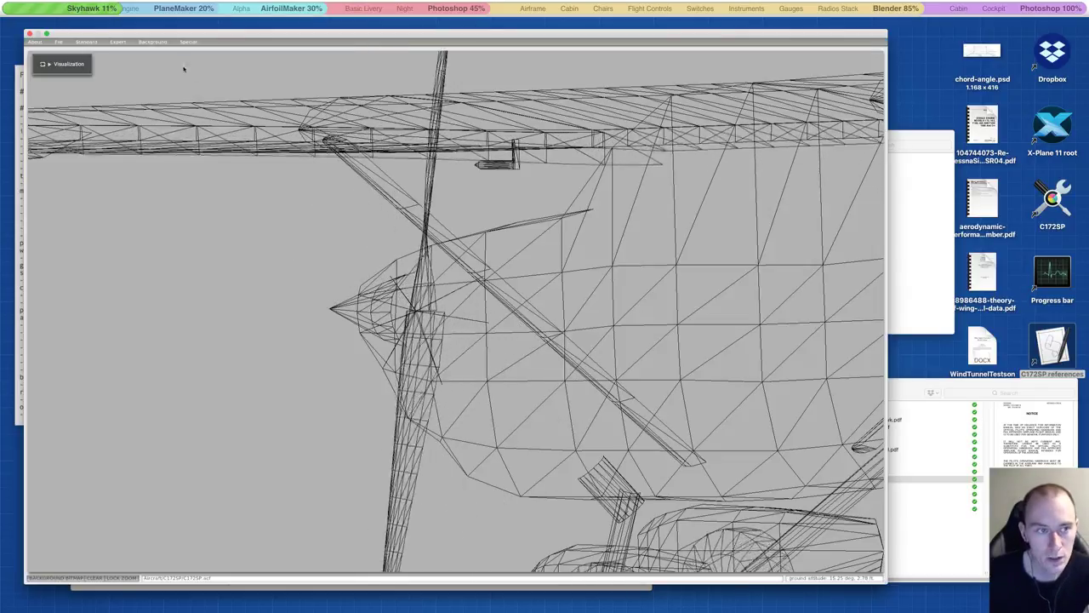
click(88, 41)
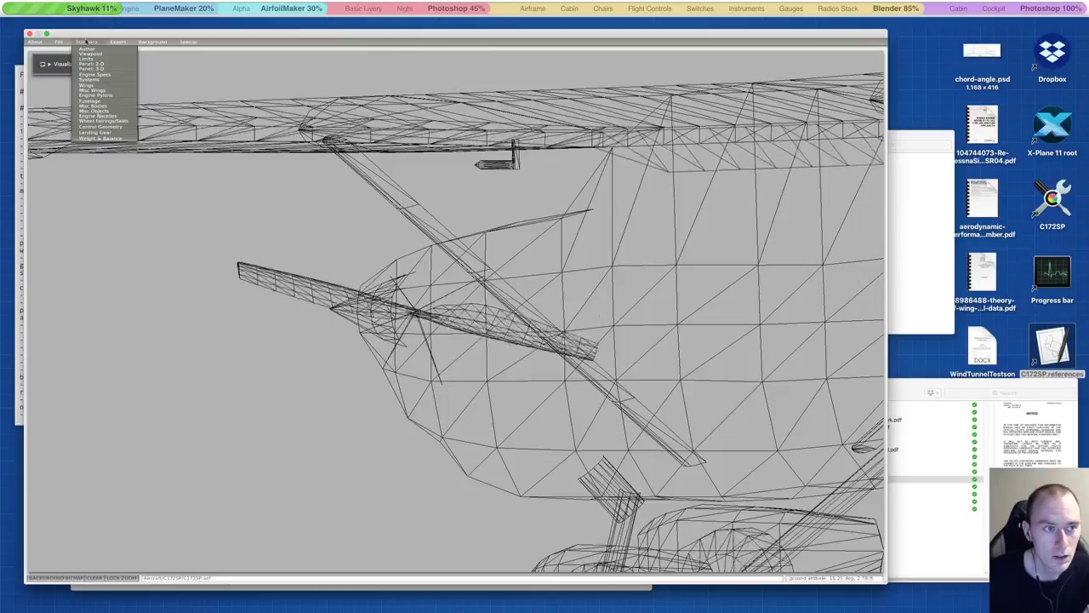
click(95, 74)
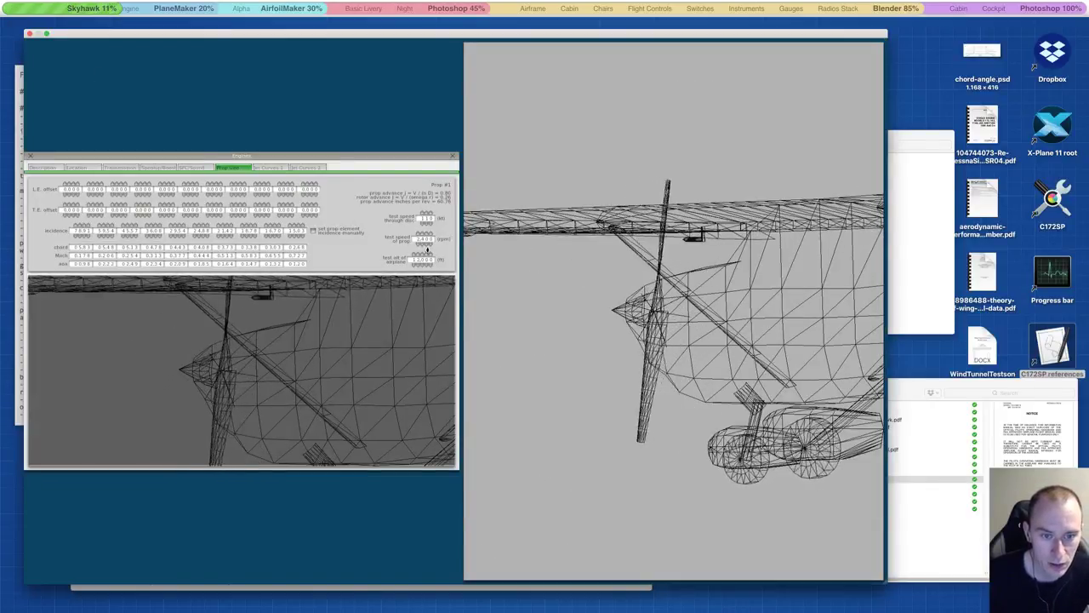
Step: Switch to the Location tab to show prop radius, root and tip chord, and design propeller RPM
click(77, 167)
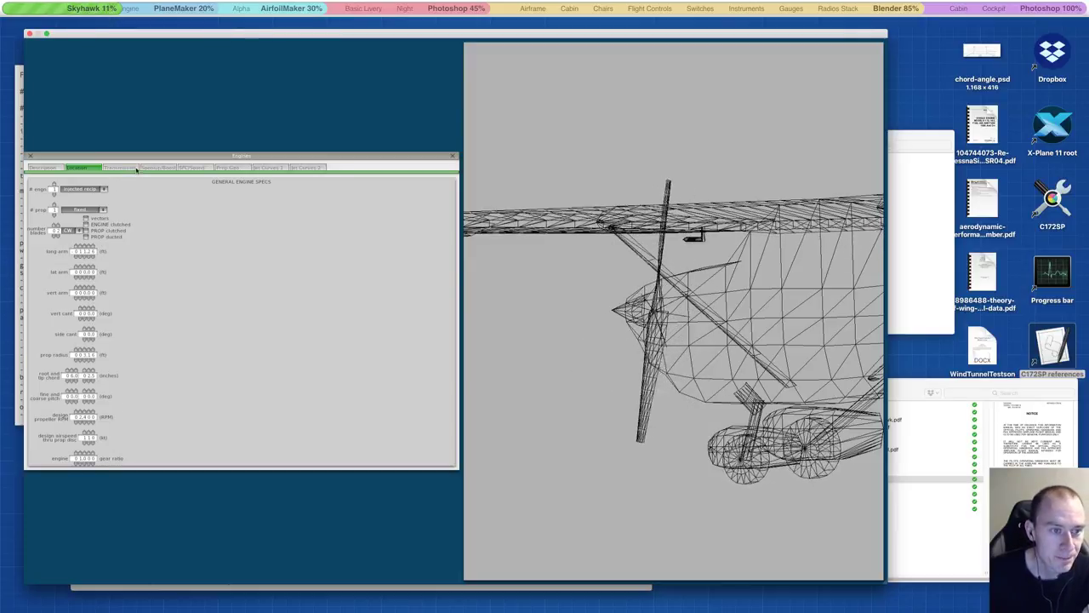
Step: Return to the Prop Geom table and rotate the wireframe preview with the D and A keys
click(230, 166)
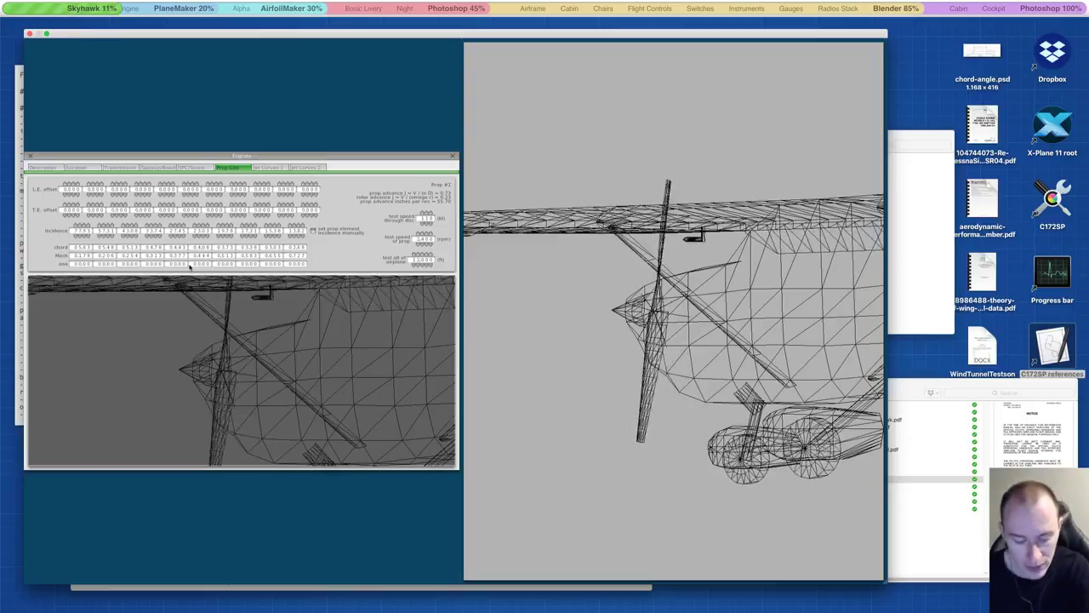
key(d)
key(a)
key(a)
key(a)
key(a)
key(a)
key(a)
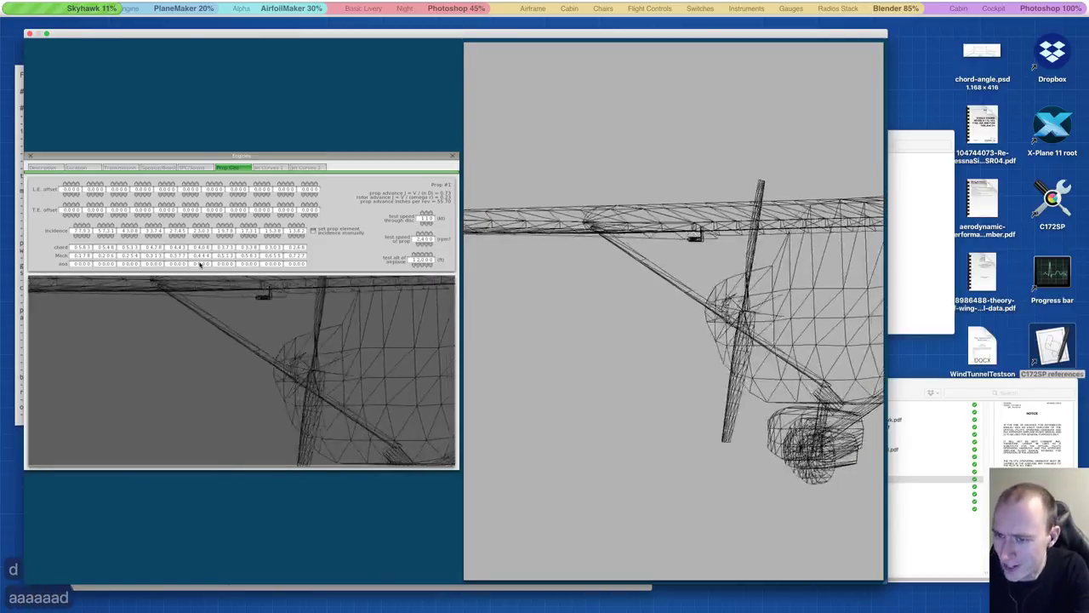
key(d)
key(d)
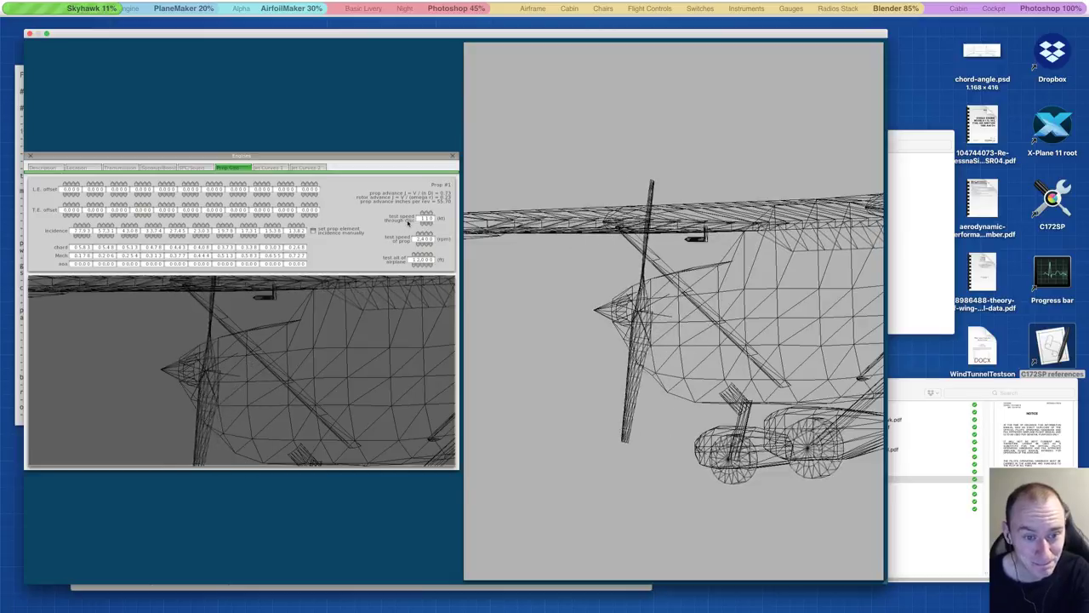
Step: Close the Engines window and switch the Cessna to solid shaded rendering
click(452, 158)
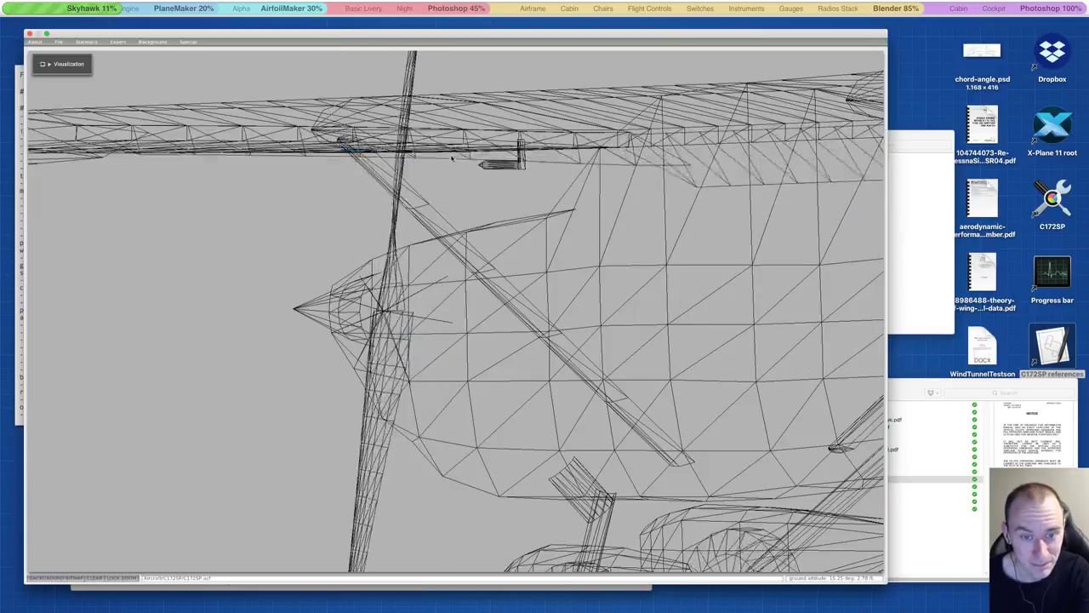
key(a)
key(a)
key(a)
key(a)
key(a)
key(a)
key(a)
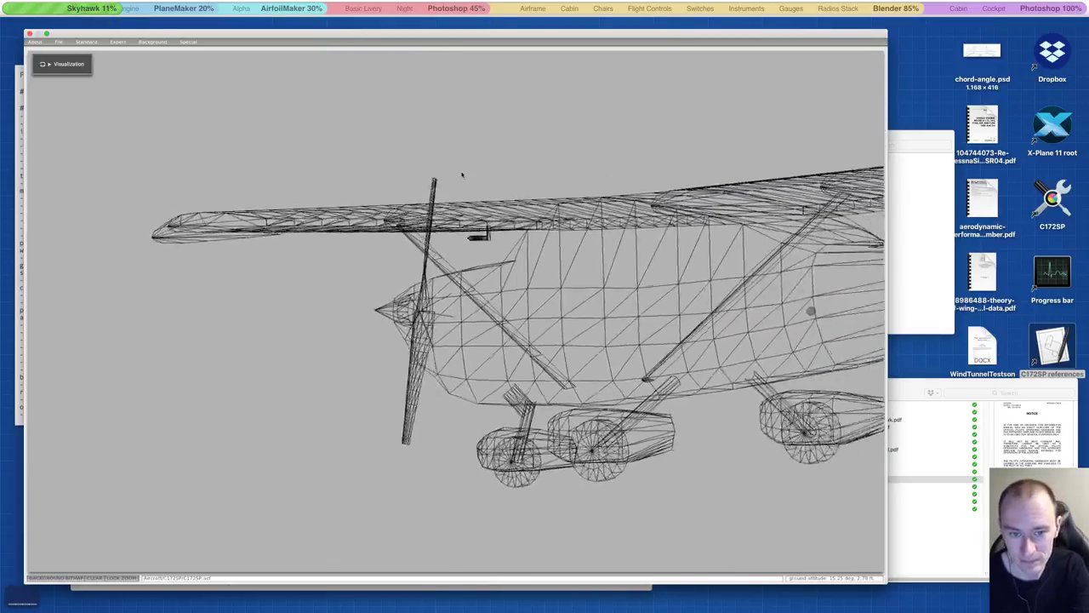
key(d)
key(d)
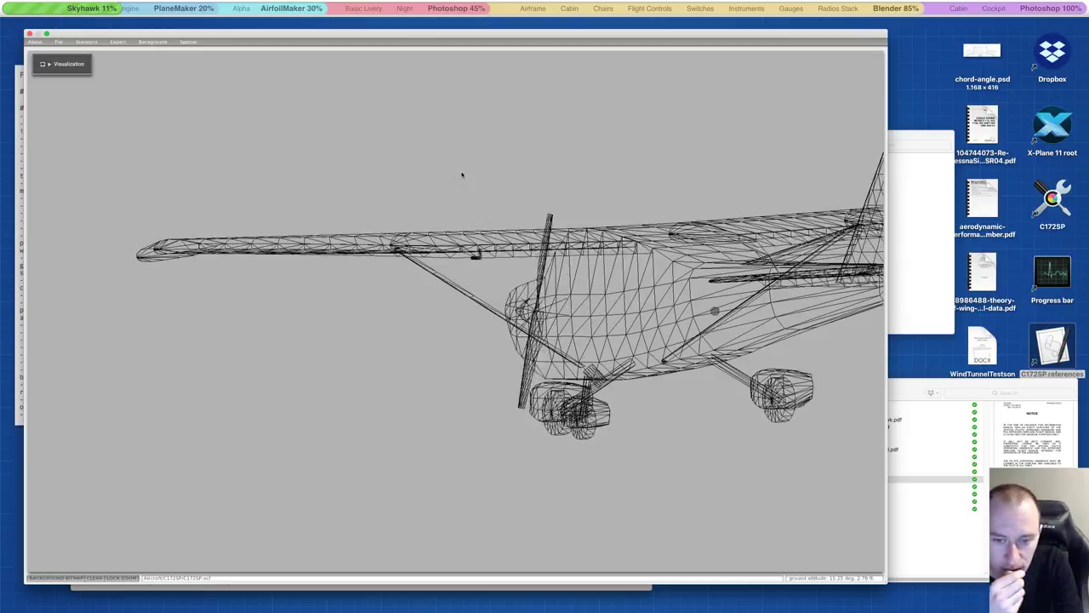
key(a)
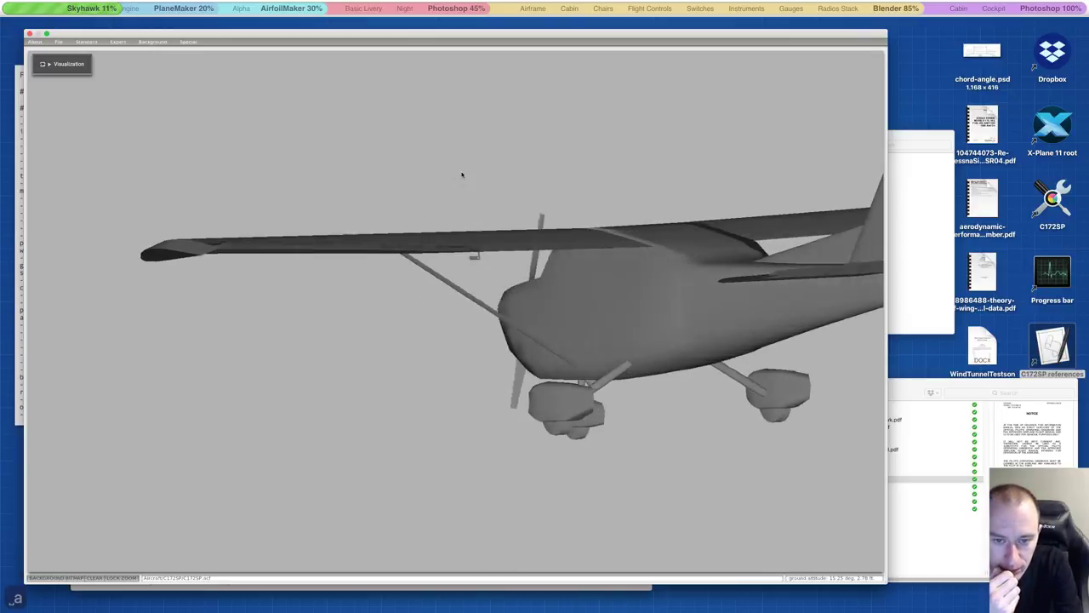
Step: Orbit the solid model from tail to nose, ending on a front-quarter view
key(a)
key(a)
key(a)
key(a)
key(a)
key(a)
key(a)
key(a)
key(a)
key(a)
key(a)
key(a)
key(a)
key(a)
key(a)
key(a)
key(a)
key(a)
key(a)
key(a)
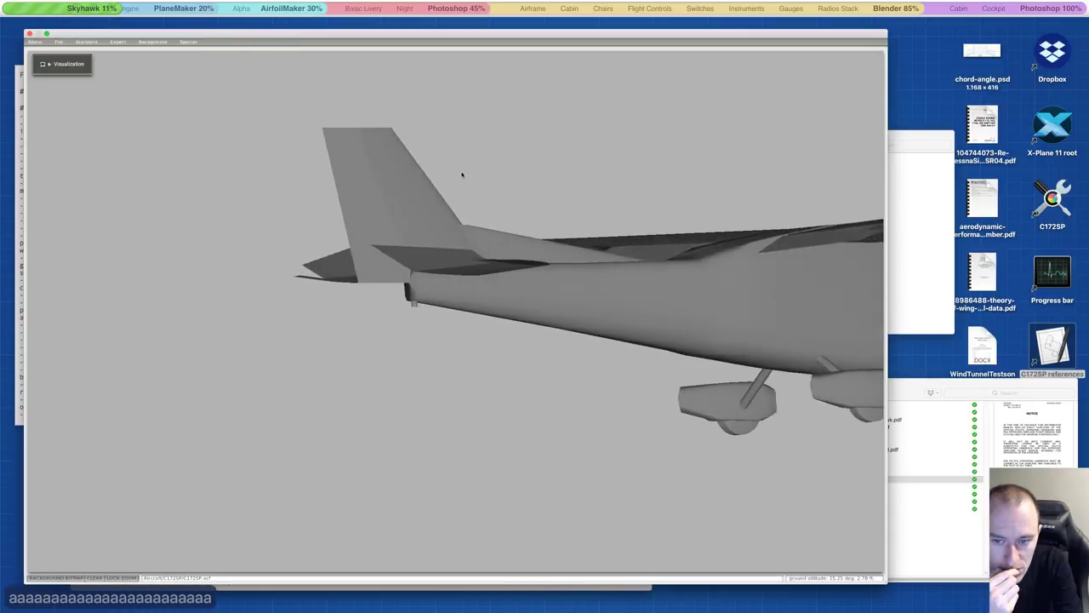
key(a)
key(a)
key(a)
key(a)
key(a)
key(a)
key(a)
key(a)
key(a)
key(a)
key(a)
key(a)
key(a)
key(a)
key(a)
key(a)
key(a)
key(a)
key(a)
key(a)
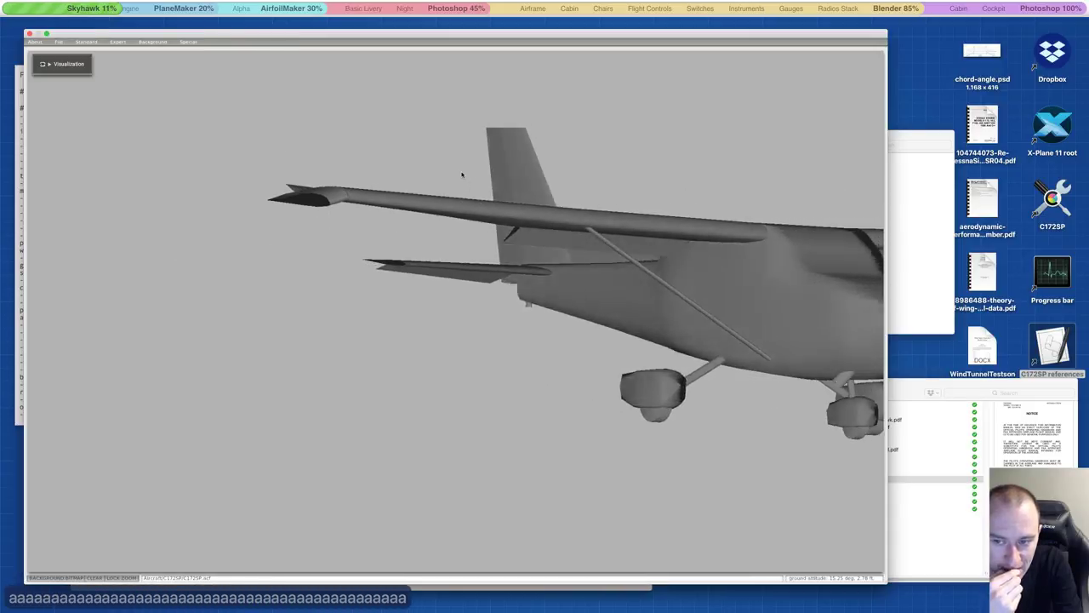
key(a)
key(a)
key(a)
key(a)
key(a)
key(a)
key(a)
key(a)
key(a)
key(a)
key(a)
key(a)
key(a)
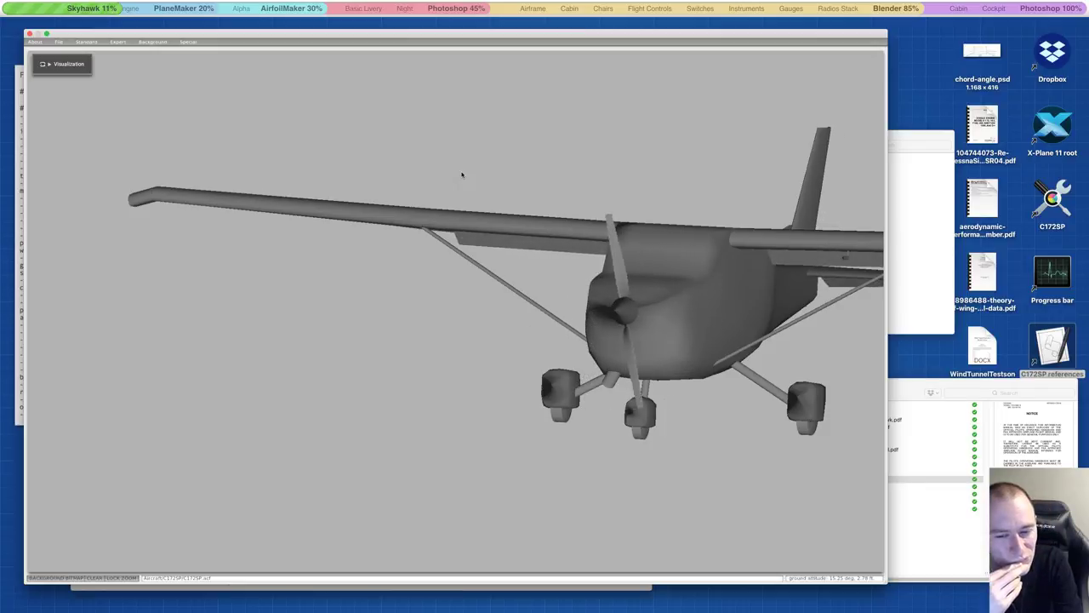
key(a)
key(a)
key(a)
key(a)
key(a)
key(a)
key(a)
key(a)
key(a)
key(a)
key(a)
key(a)
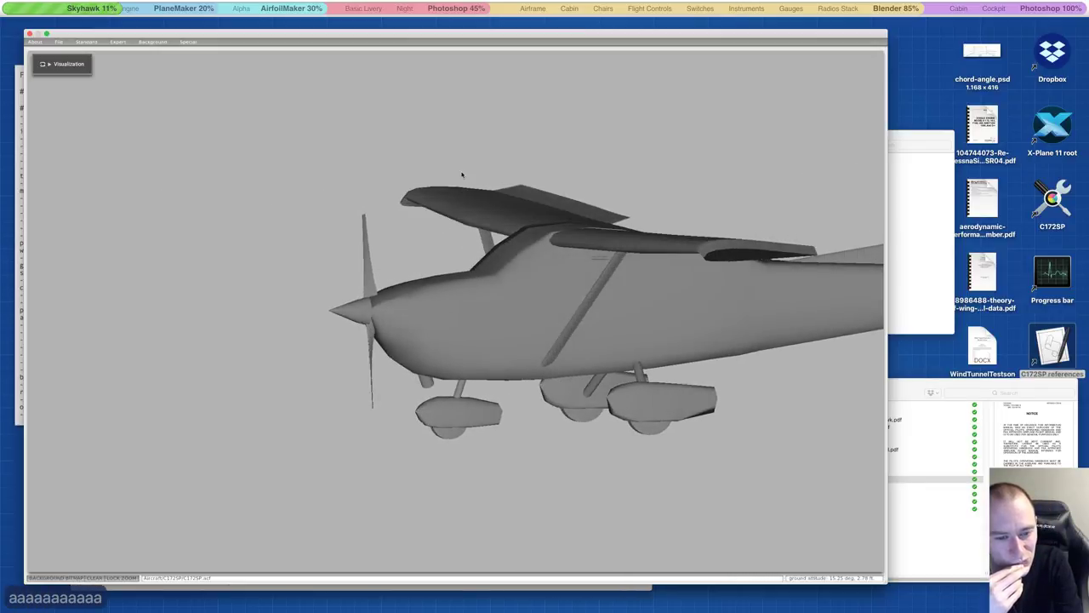
key(a)
key(a)
key(a)
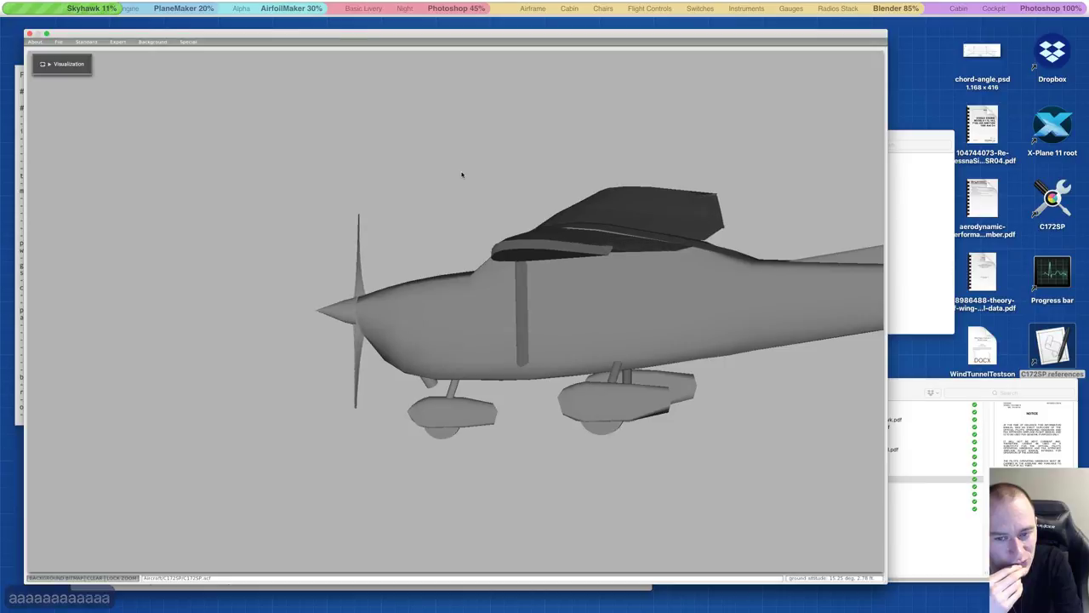
key(d)
key(d)
key(d)
key(d)
key(d)
key(d)
key(d)
key(d)
key(d)
key(d)
key(d)
key(d)
key(d)
key(d)
key(d)
key(d)
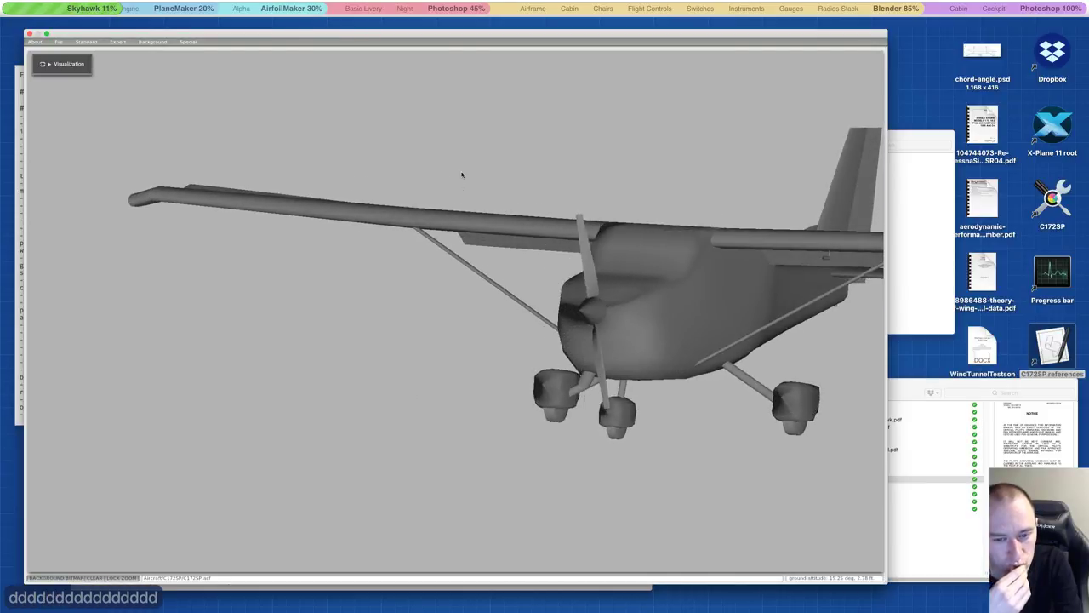
key(d)
key(d)
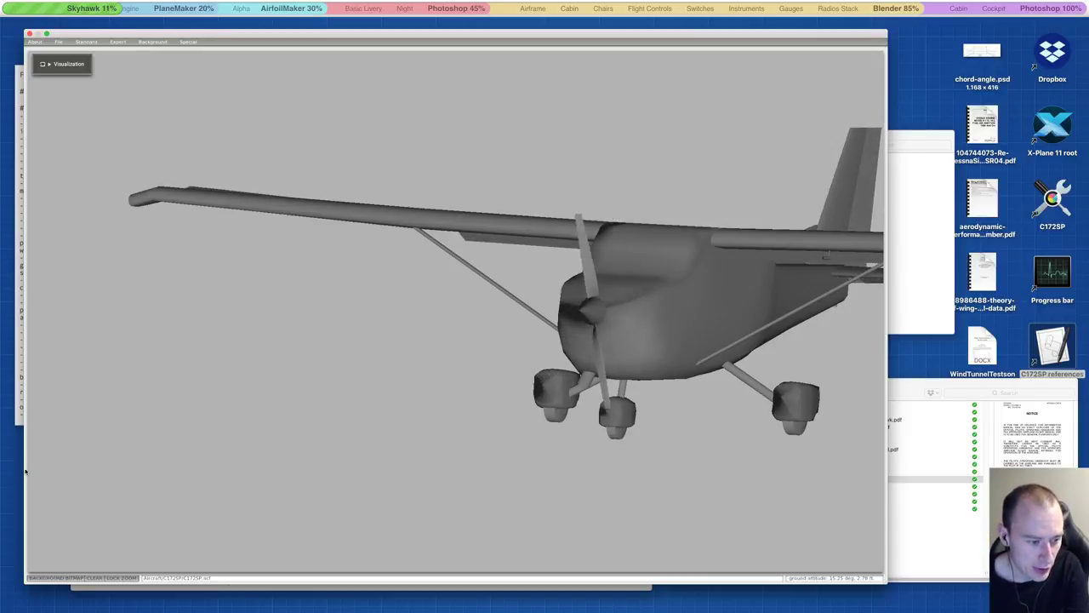
mouse_move(310, 585)
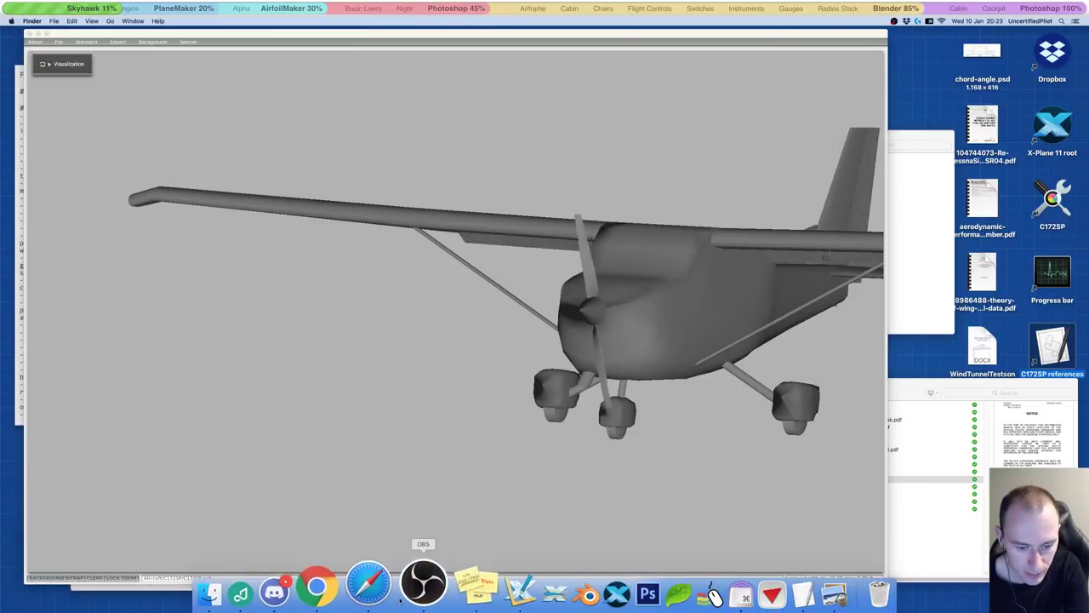
click(366, 586)
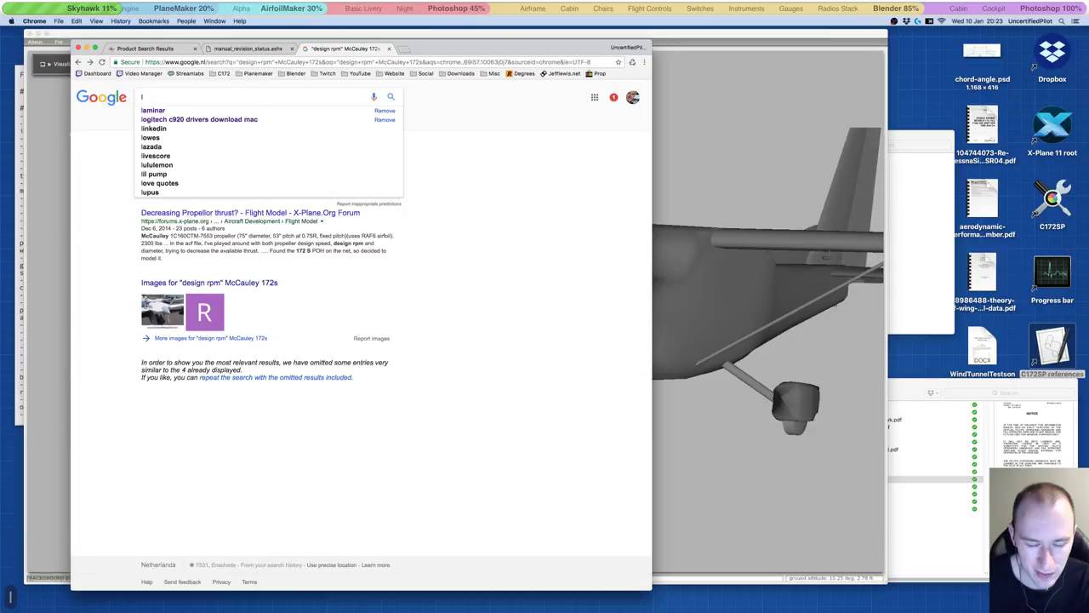
key(BackSpace)
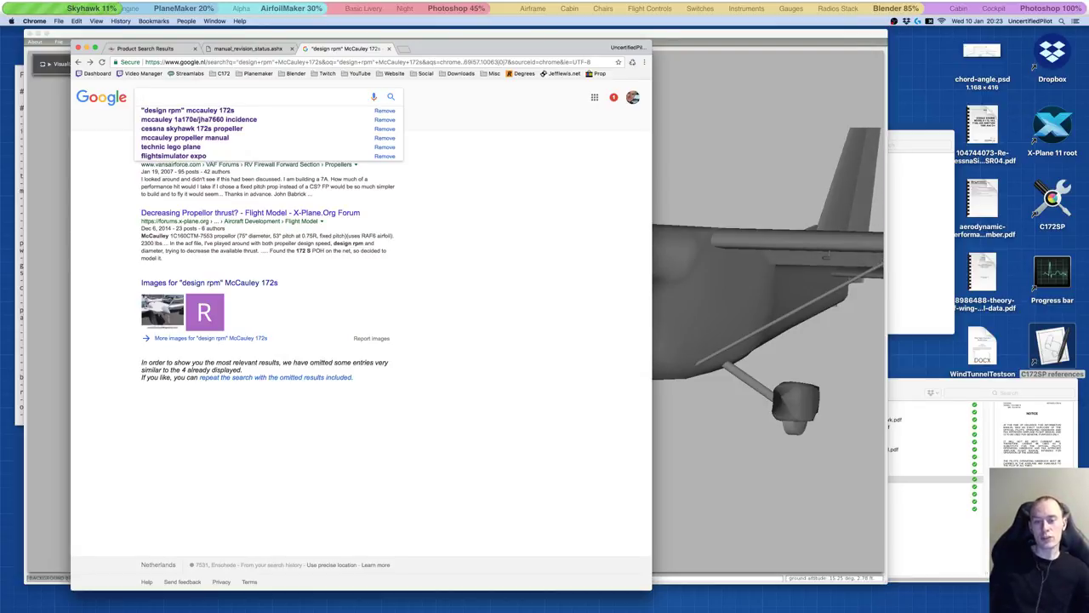
click(702, 303)
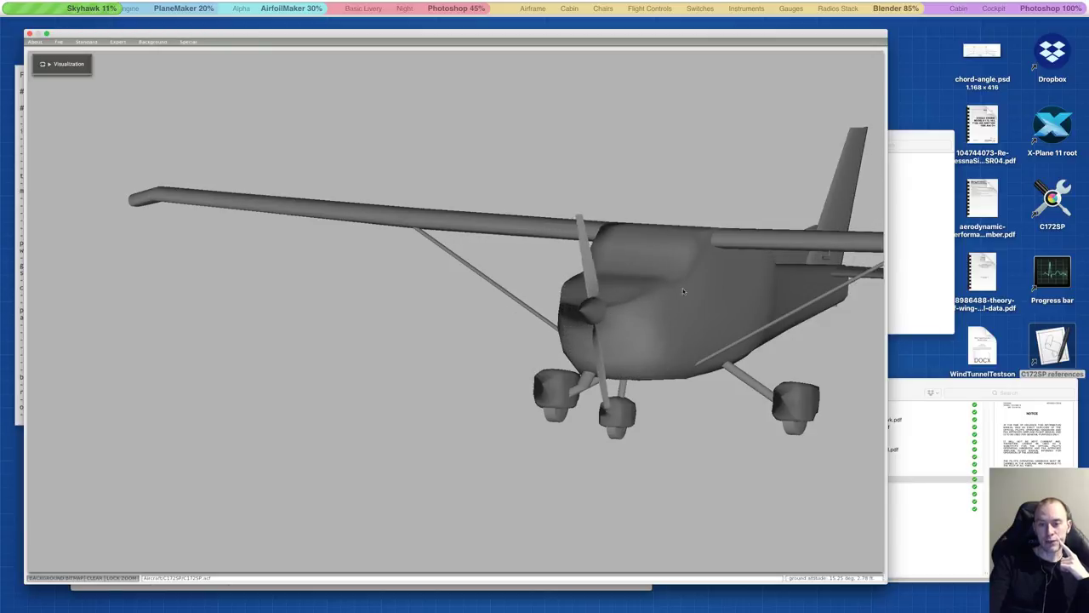
drag(679, 241, 665, 247)
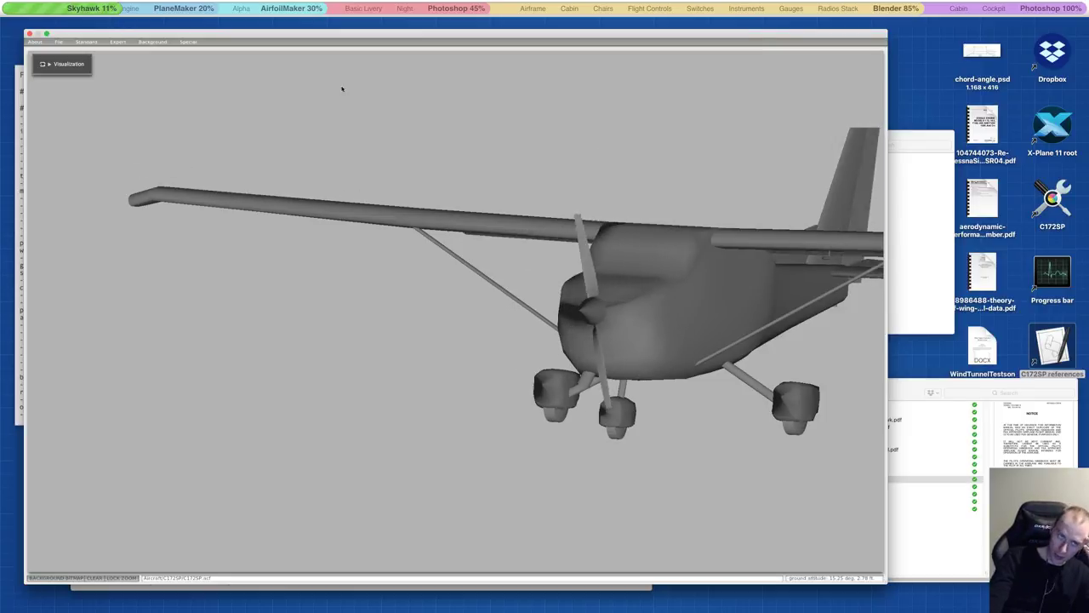
click(85, 43)
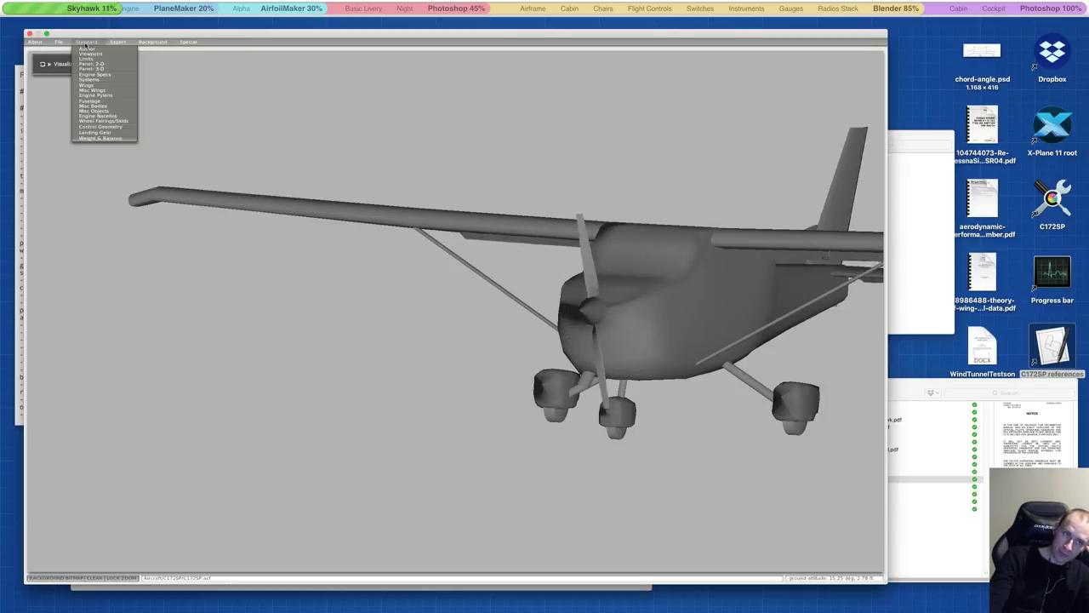
click(100, 101)
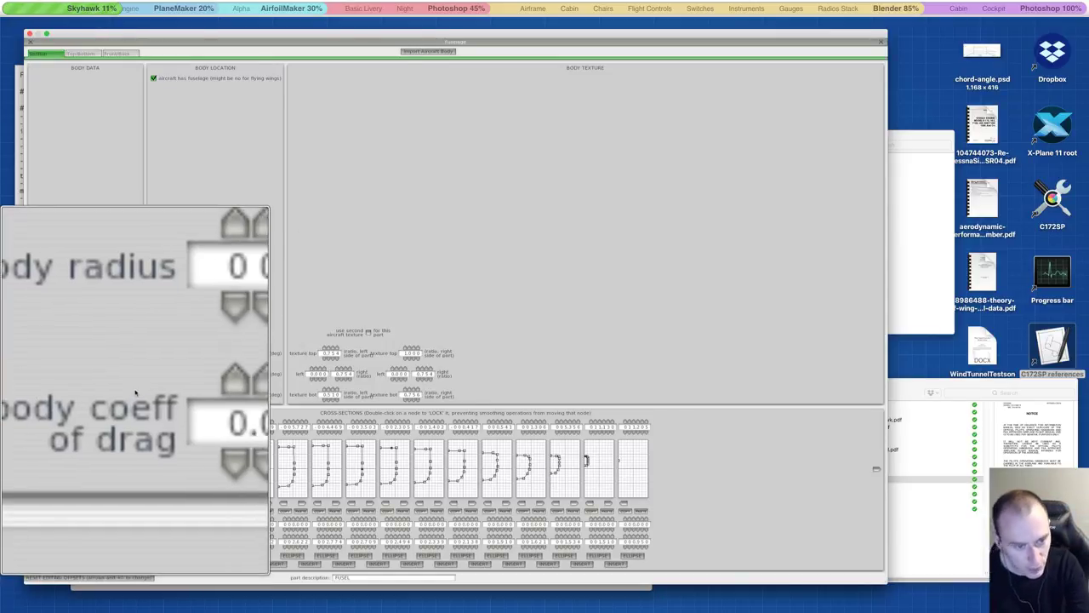
mouse_move(71, 395)
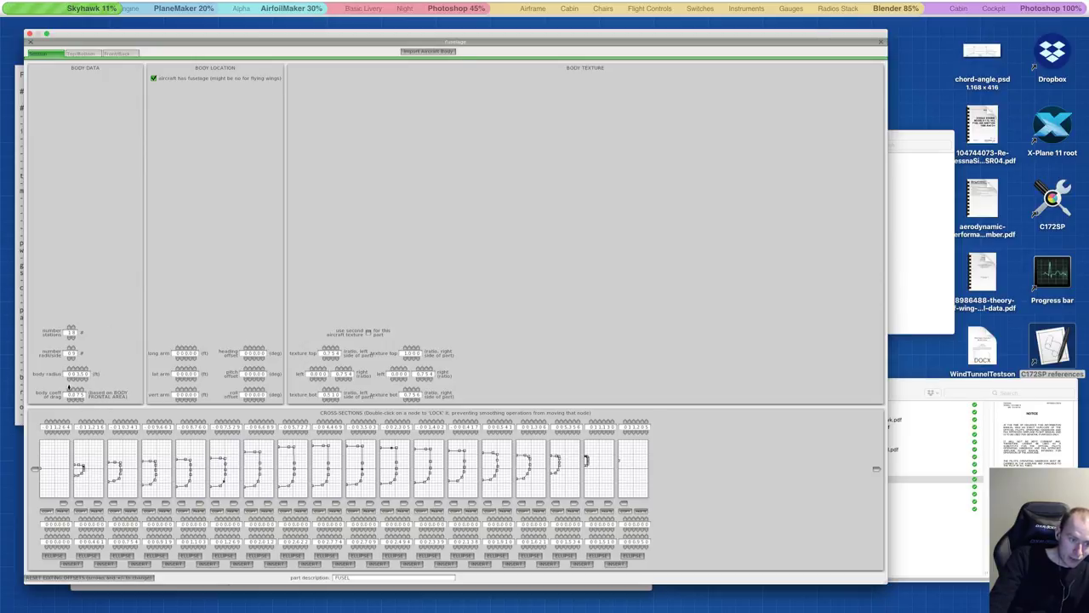
click(32, 43)
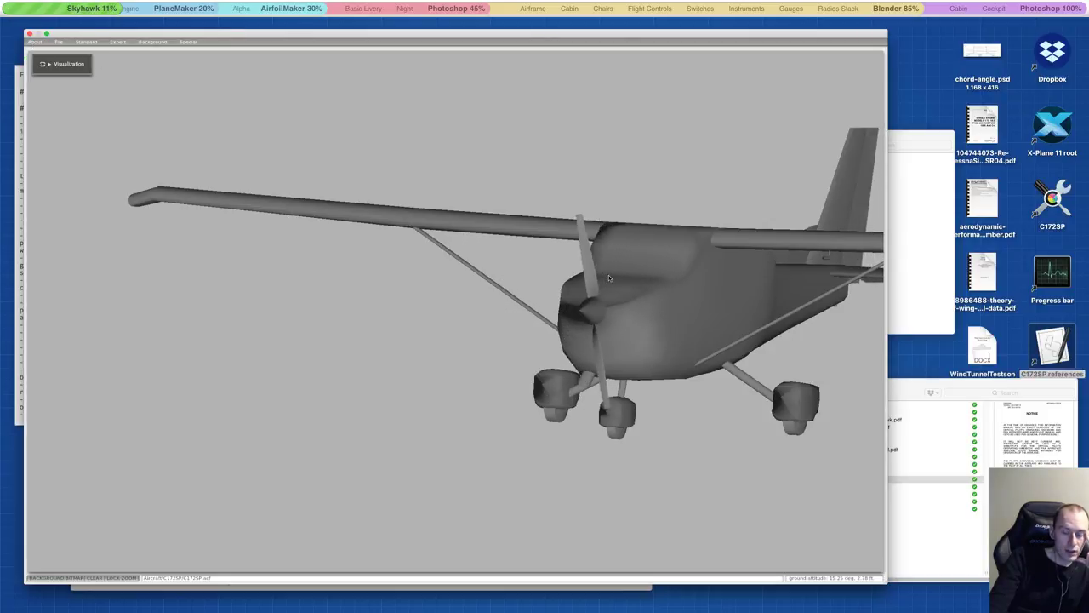
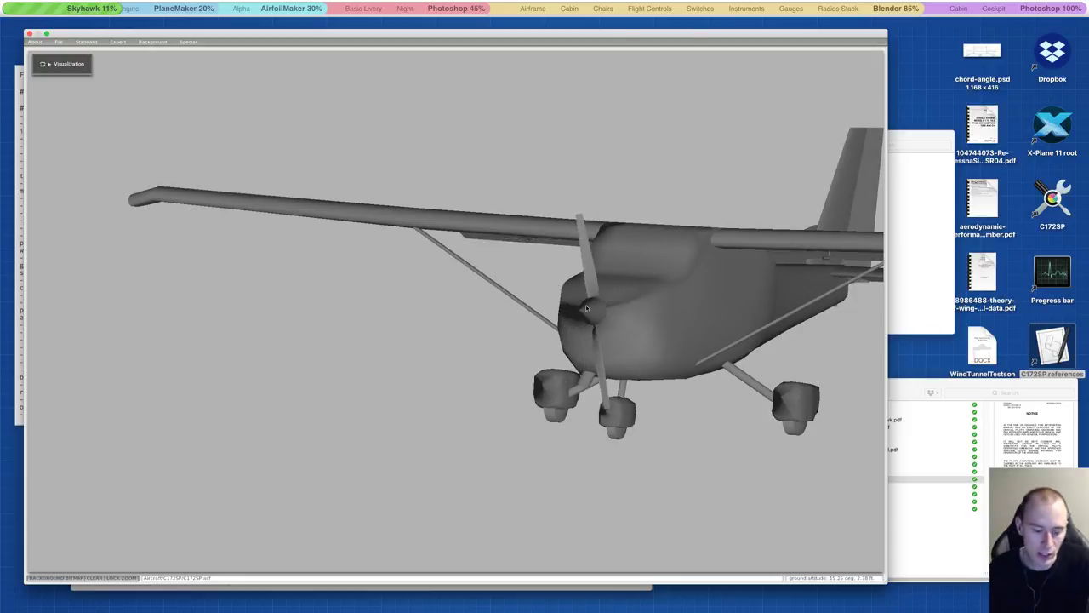
Step: Turn the 3-D Cessna to its left side and slide Plane Maker right to reveal Chrome
key(a)
key(a)
key(a)
key(a)
key(a)
key(a)
key(a)
key(a)
key(a)
key(a)
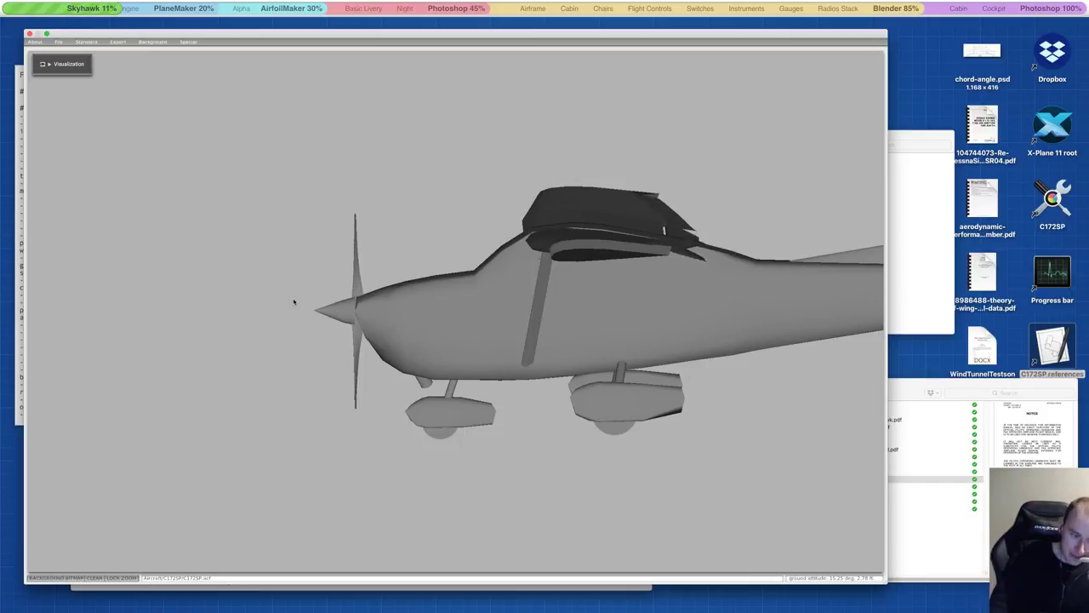
drag(138, 37, 281, 35)
Step: Bring the 'design rpm' McCauley 172s results forward, with Chrome shifted left of Plane Maker
click(123, 158)
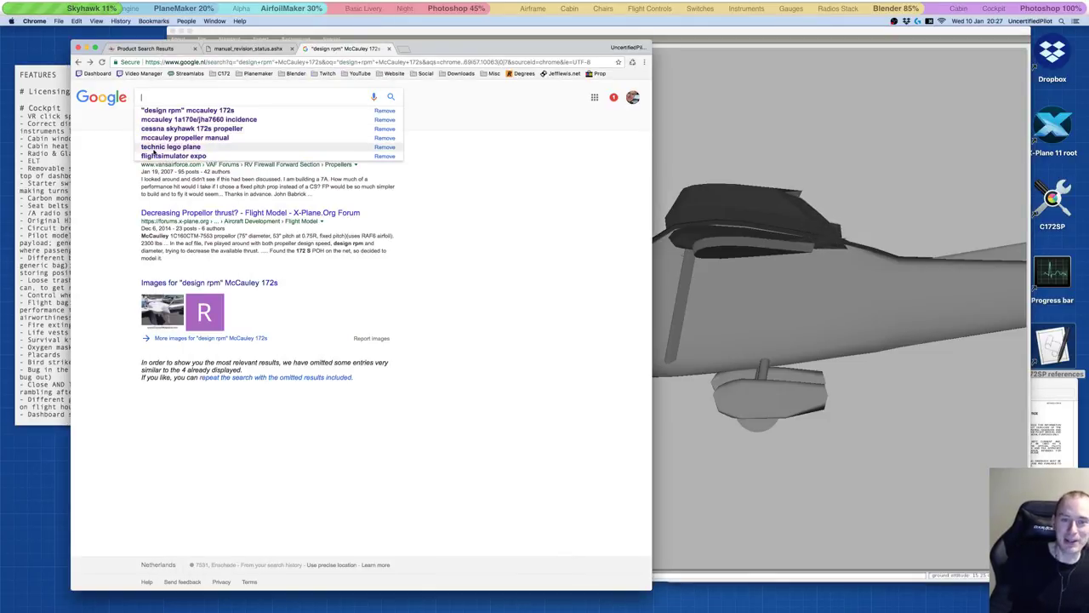
click(498, 195)
drag(487, 53, 481, 52)
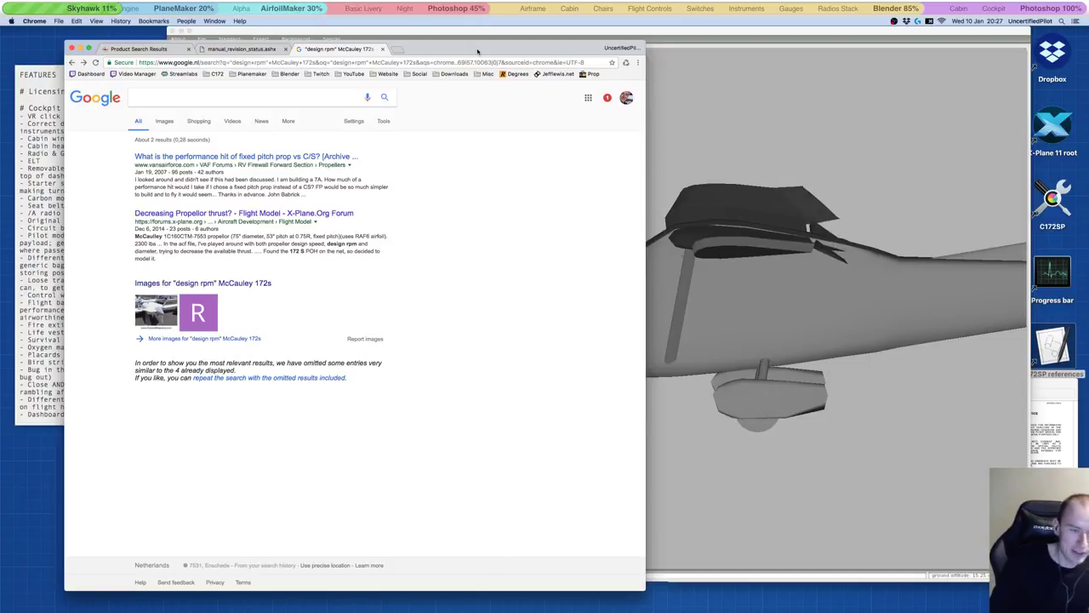
drag(487, 52, 438, 46)
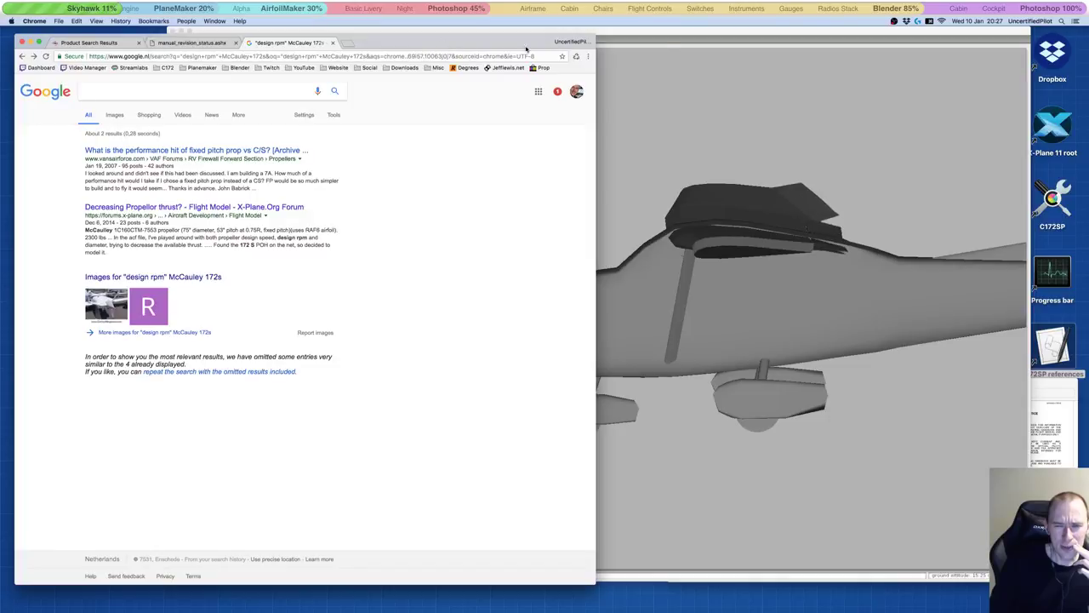
click(690, 33)
drag(690, 32, 733, 34)
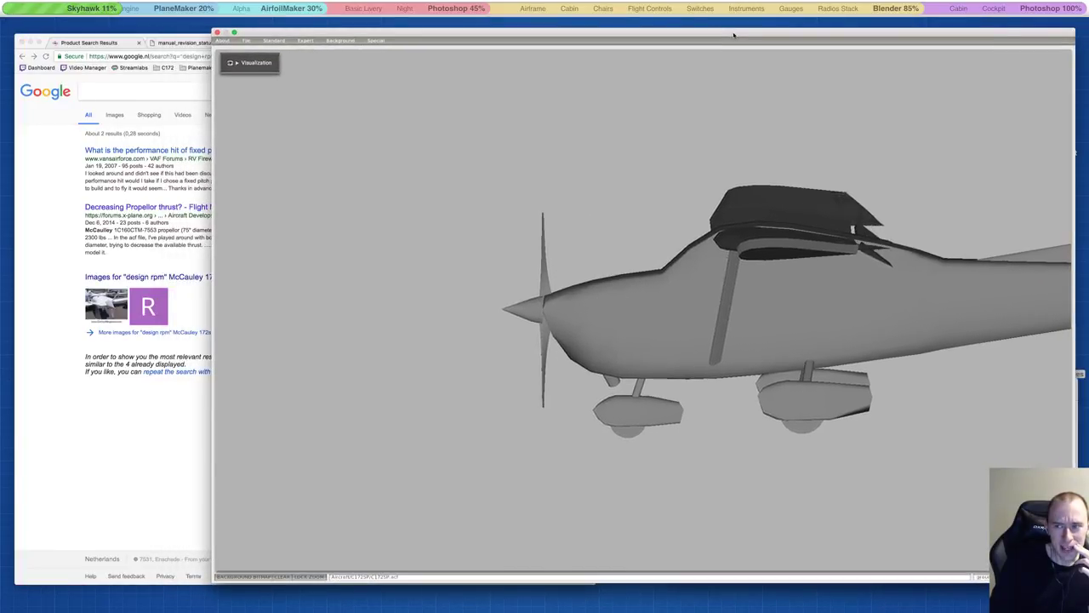
click(70, 217)
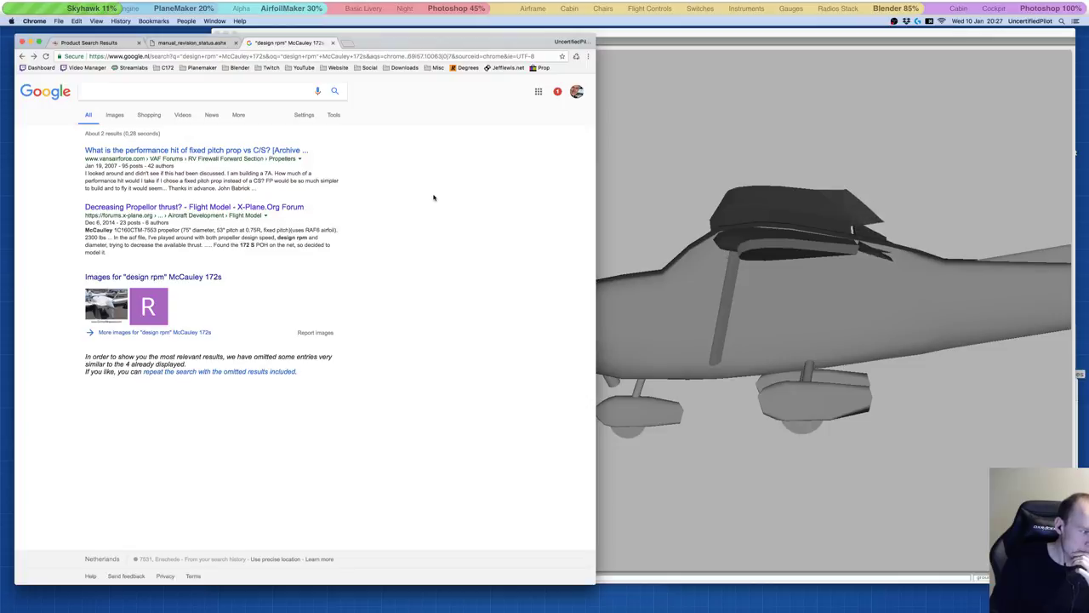
click(163, 91)
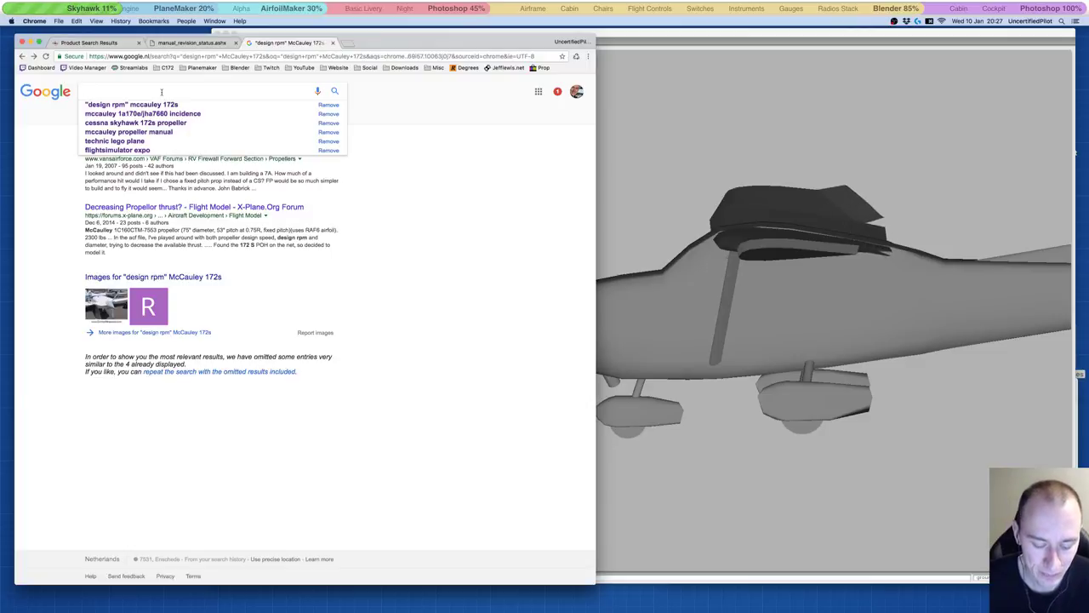
Step: Search Google for 'cessna skyhawk 172s best cruise speed'
text(cessna sky)
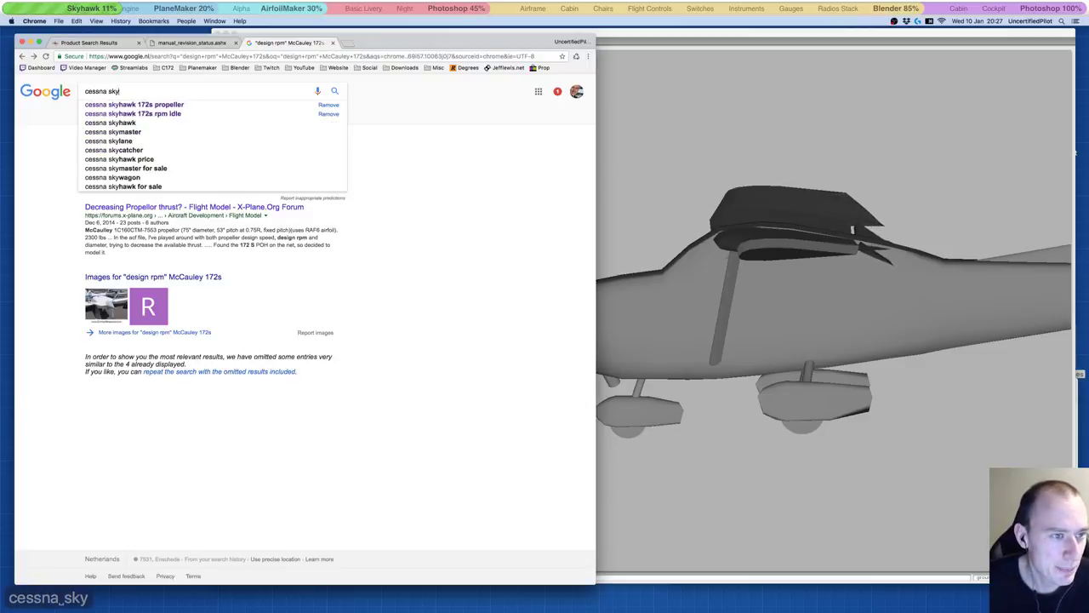
text(hawk 172s)
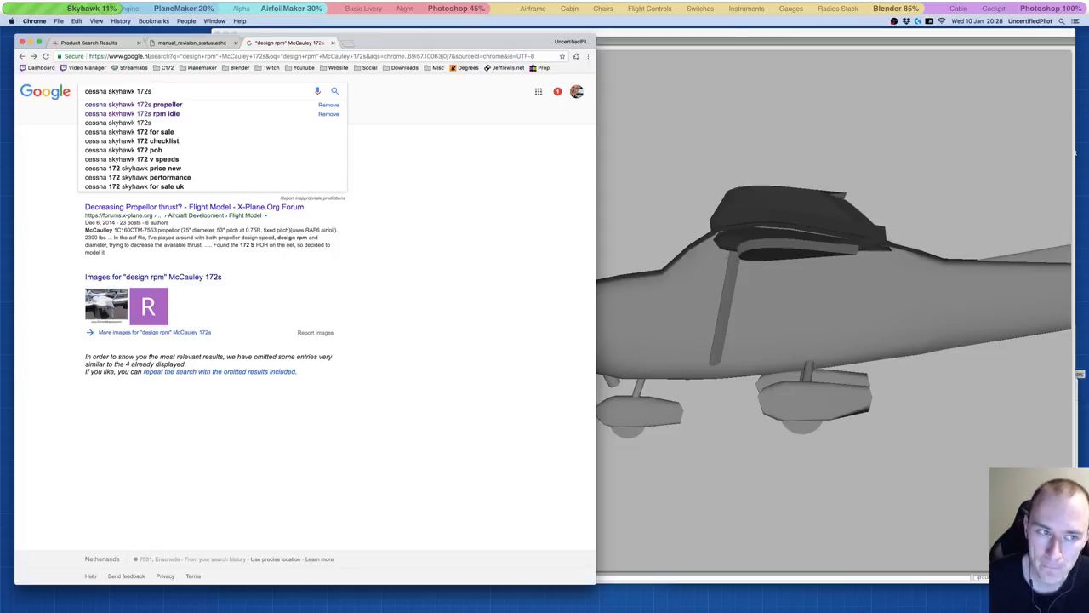
text(best cruis)
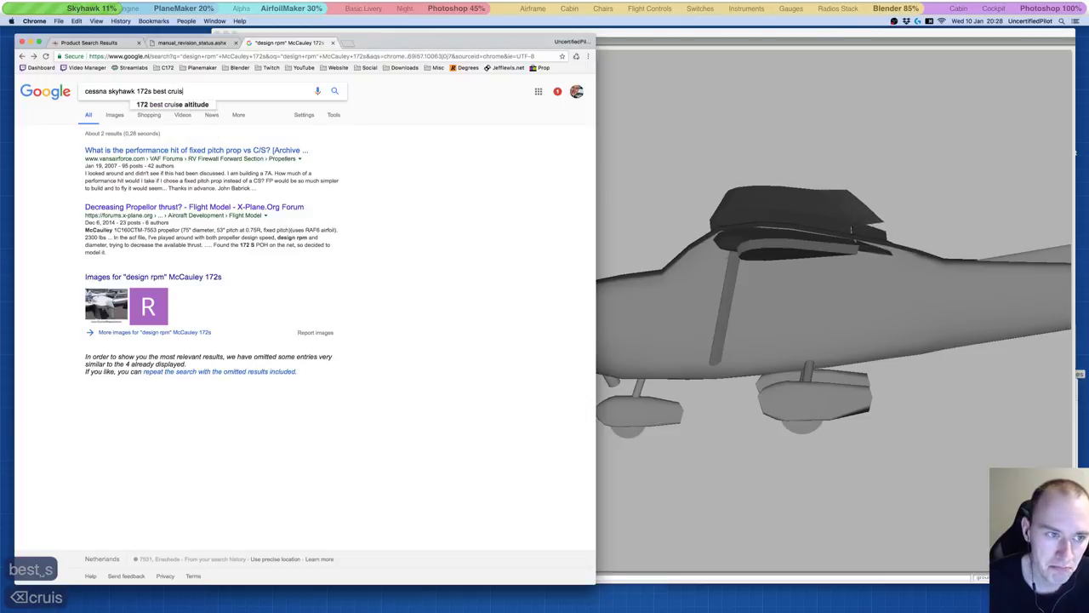
text(e speed)
key(Return)
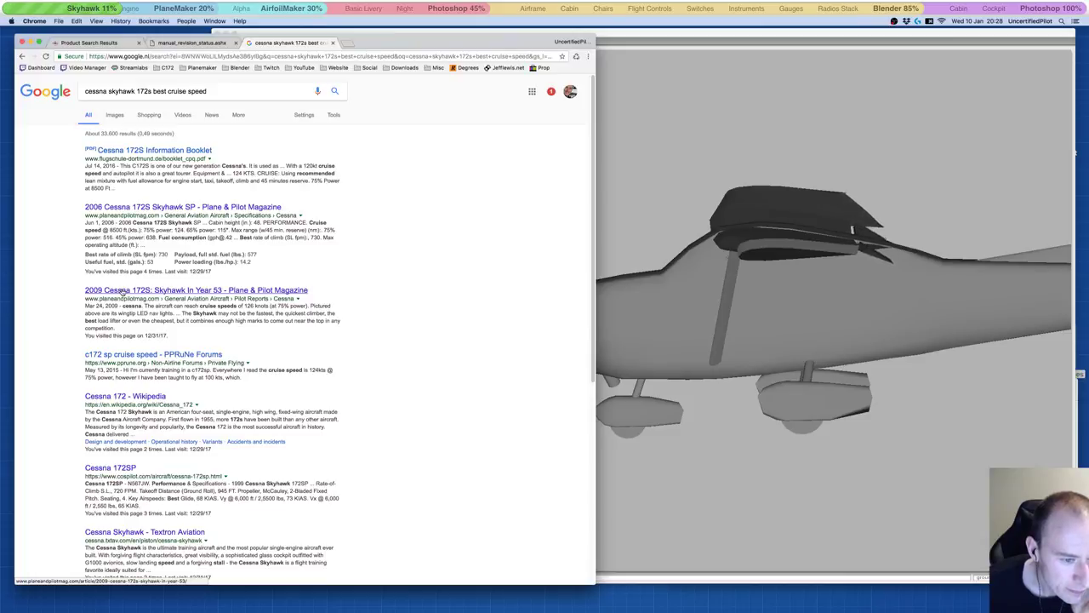
Step: Open the PPRuNe 'c172 sp cruise speed' result and scroll through the replies
click(157, 355)
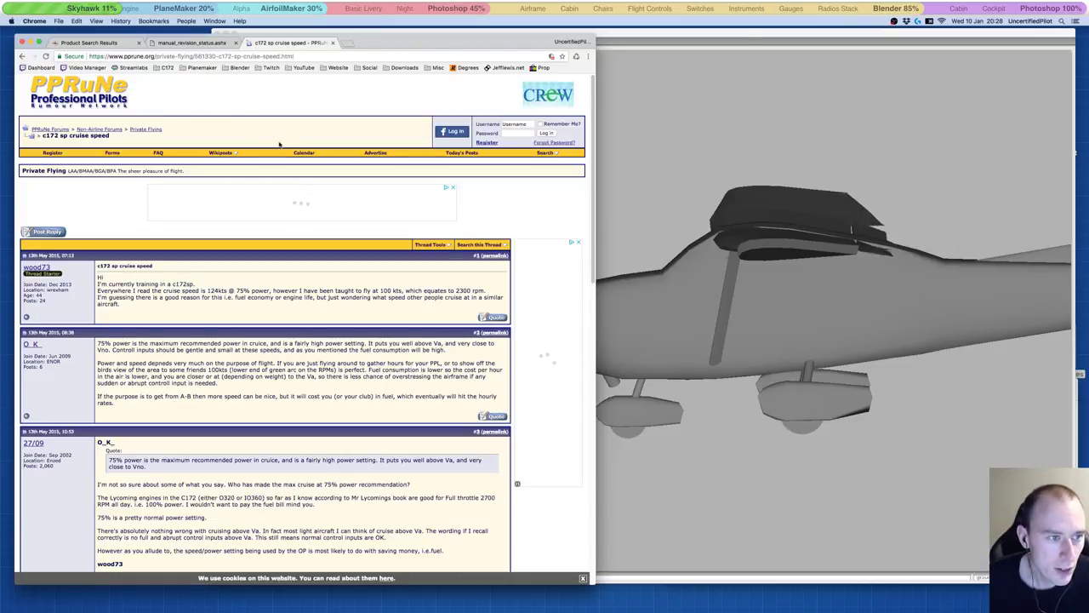
scroll(383, 247, down, 3)
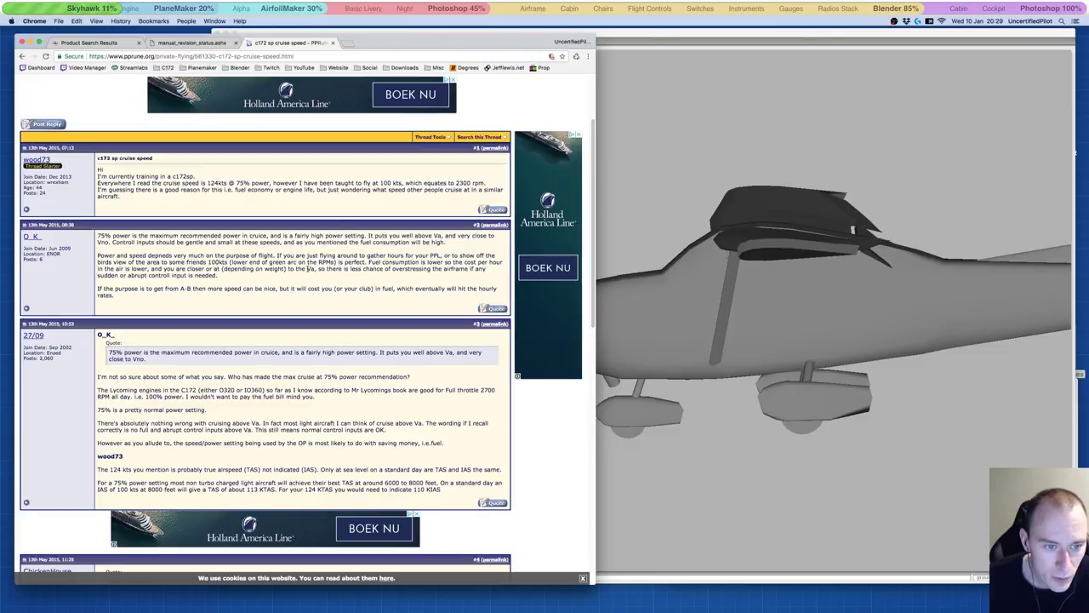
Step: In a new tab, search 'airspeed va' and open Wikipedia's V speeds article at its Regulatory V-speeds table
click(345, 44)
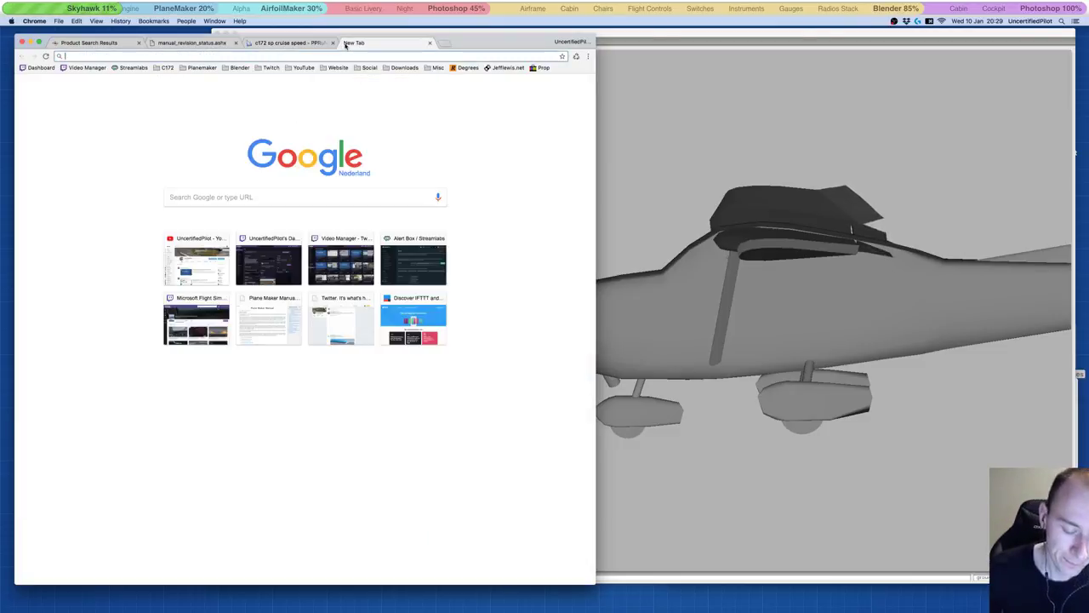
text(airspeed va)
key(Return)
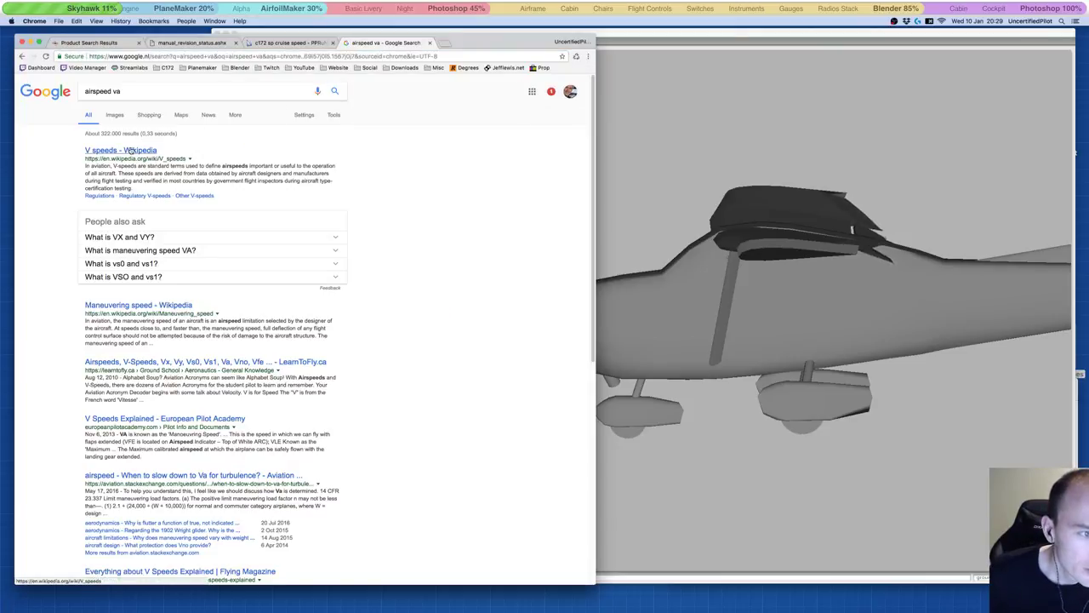
click(134, 150)
scroll(258, 276, down, 5)
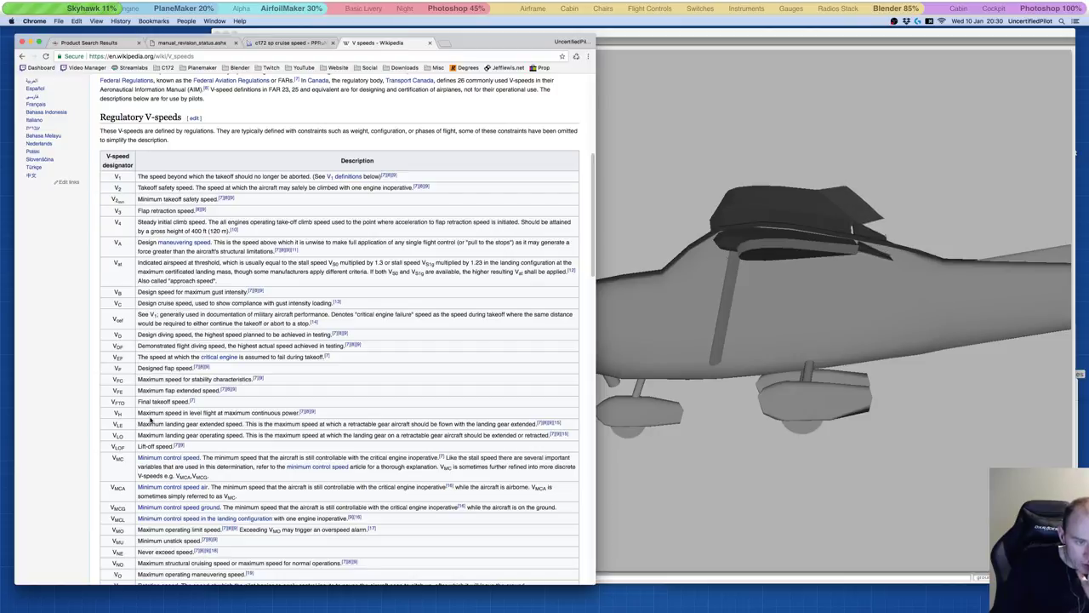
scroll(139, 383, down, 3)
scroll(138, 382, down, 1)
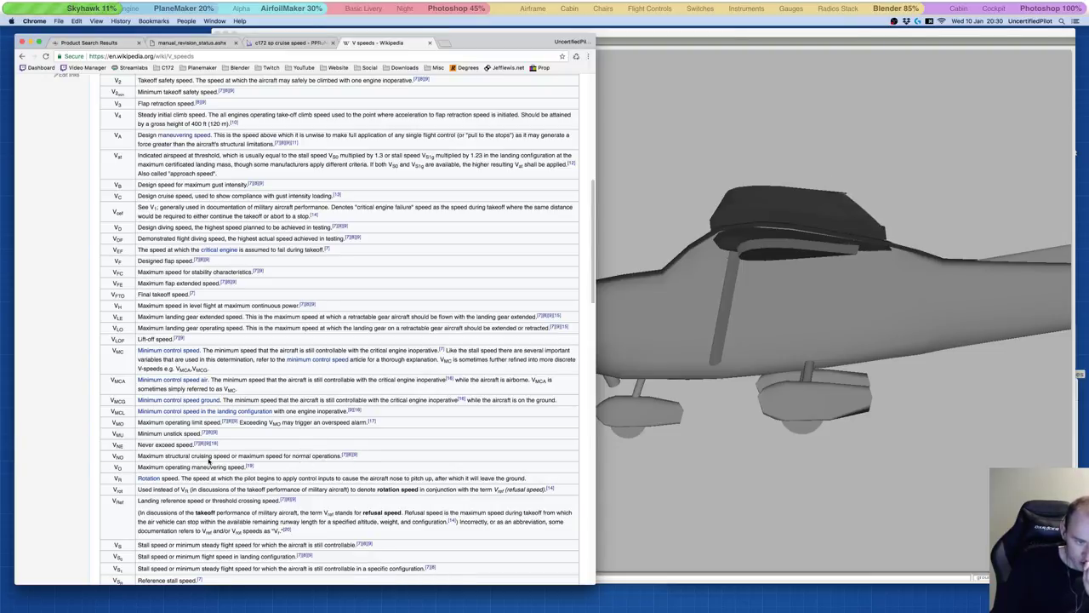
scroll(252, 263, up, 1)
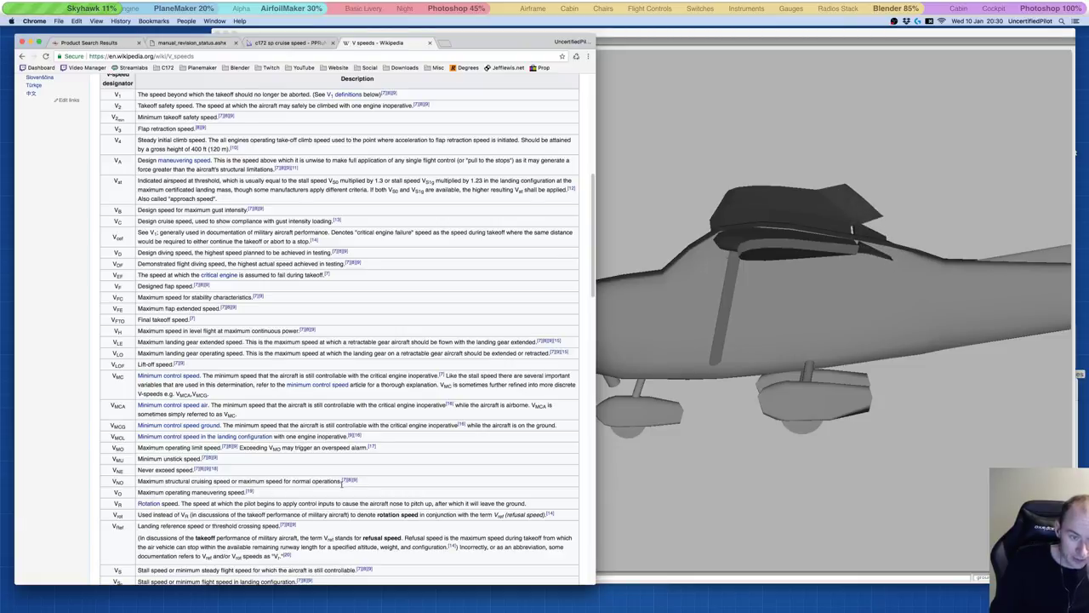
Step: Select the V_NO maximum structural cruising speed definition and check its citations
drag(341, 482, 138, 481)
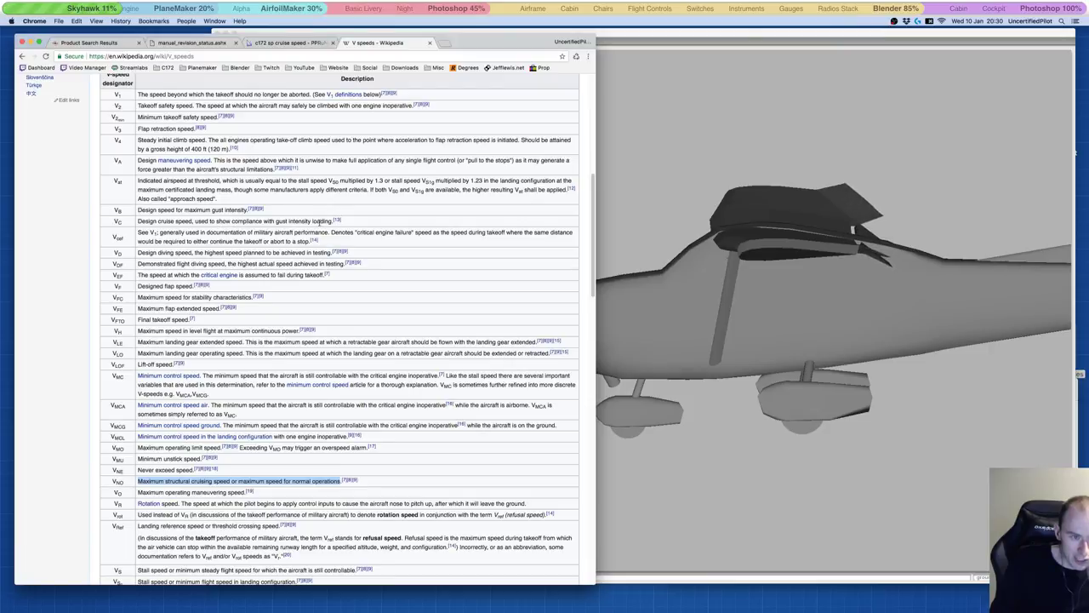
mouse_move(340, 220)
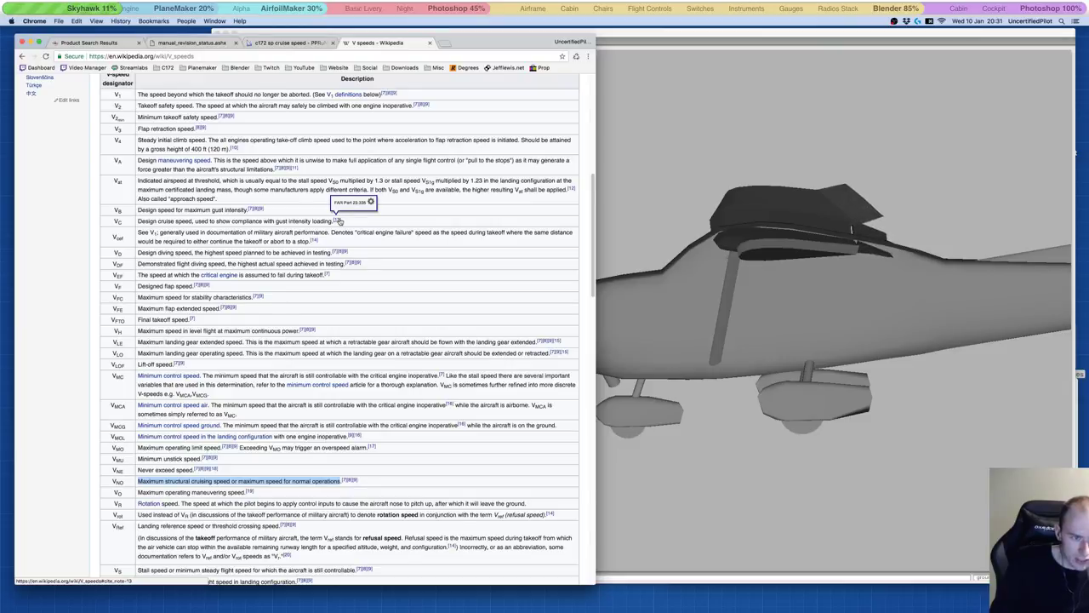
scroll(297, 391, down, 2)
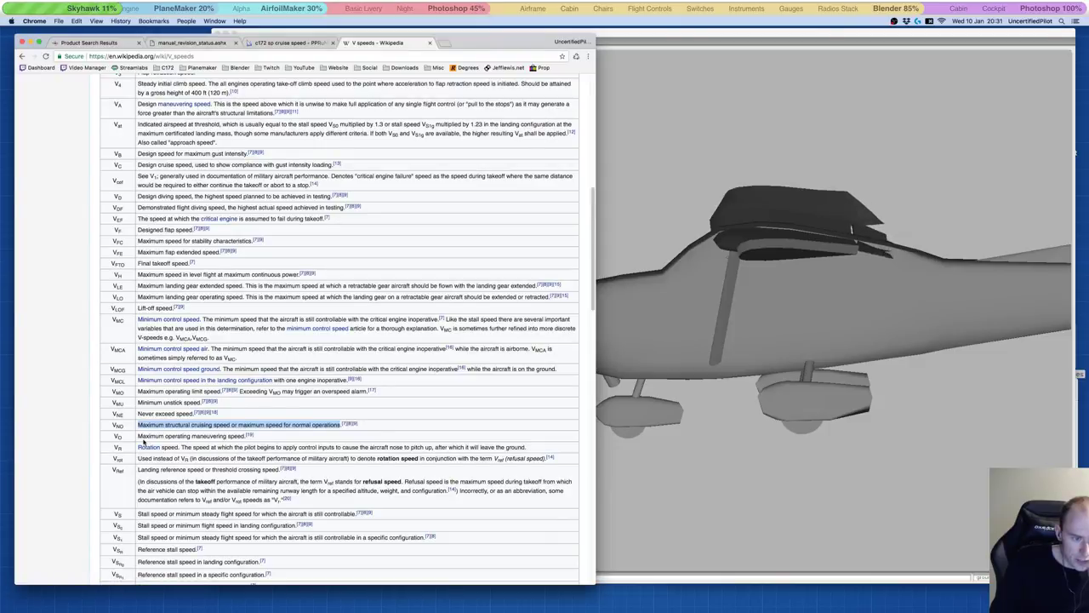
mouse_move(252, 435)
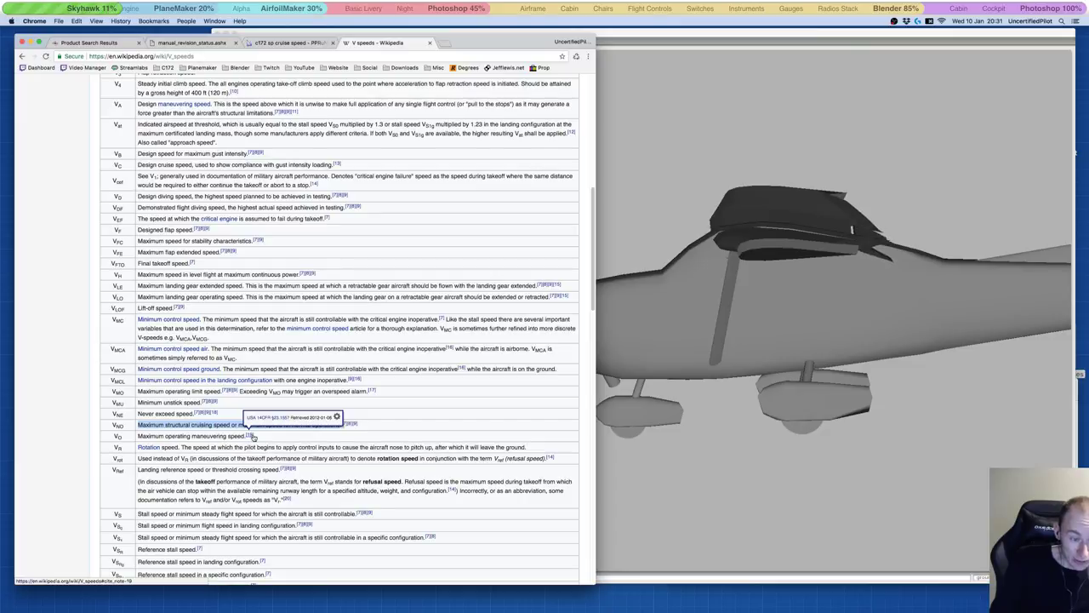
Step: Scroll further through the V speeds article, then return to the PPRuNe cruise speed thread
scroll(218, 438, down, 2)
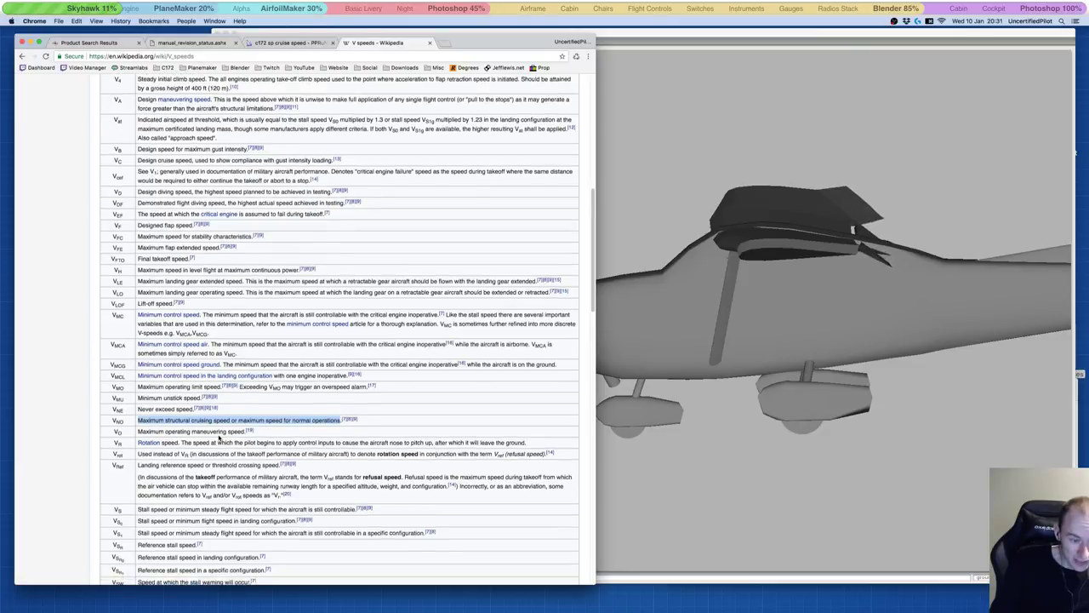
scroll(220, 438, down, 1)
scroll(219, 436, down, 3)
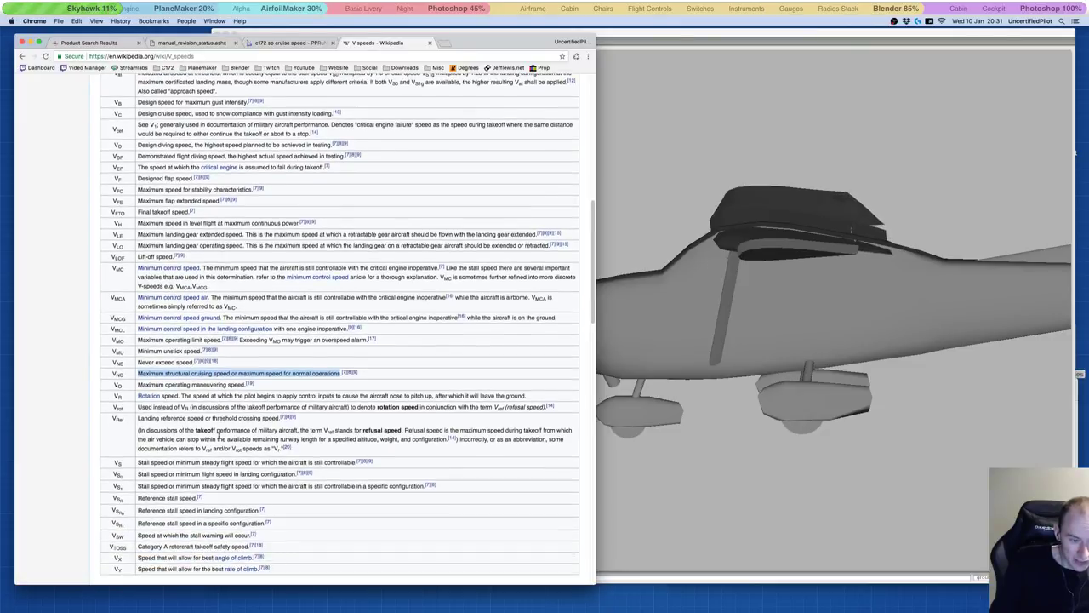
scroll(218, 437, down, 2)
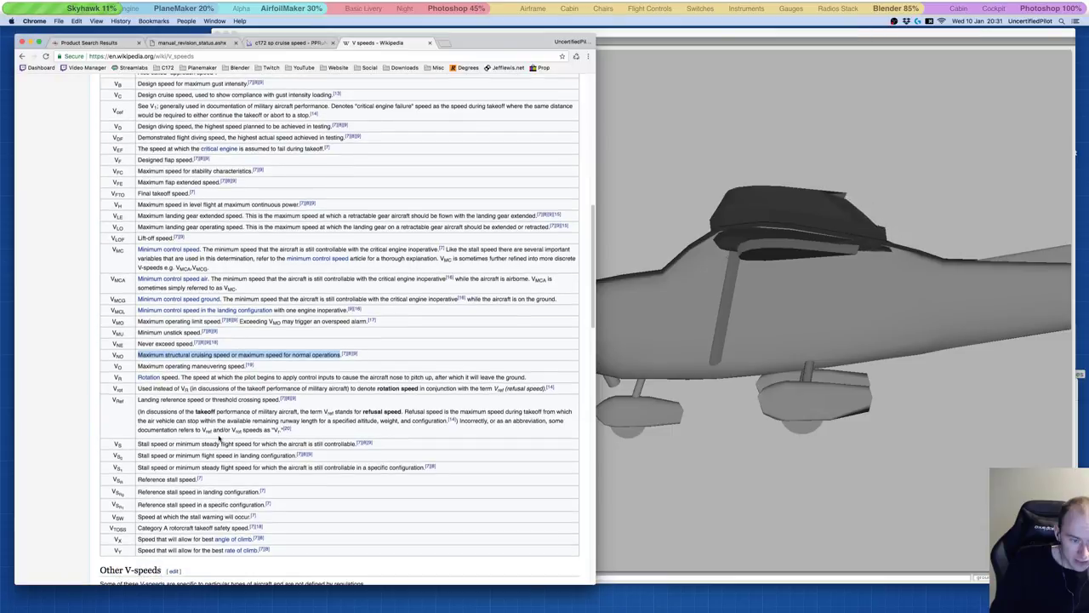
scroll(219, 437, up, 10)
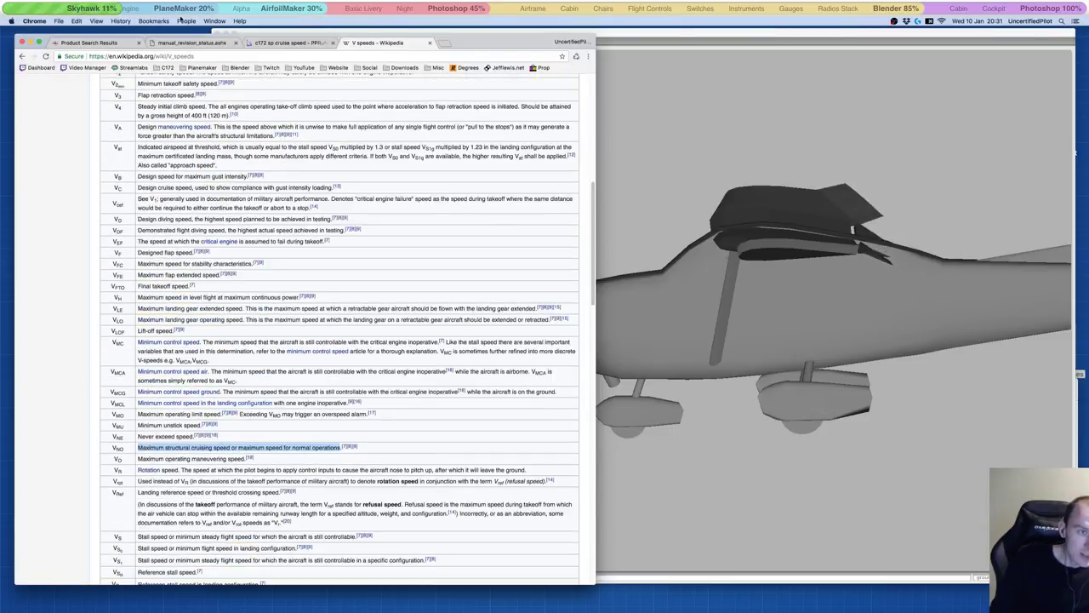
click(285, 43)
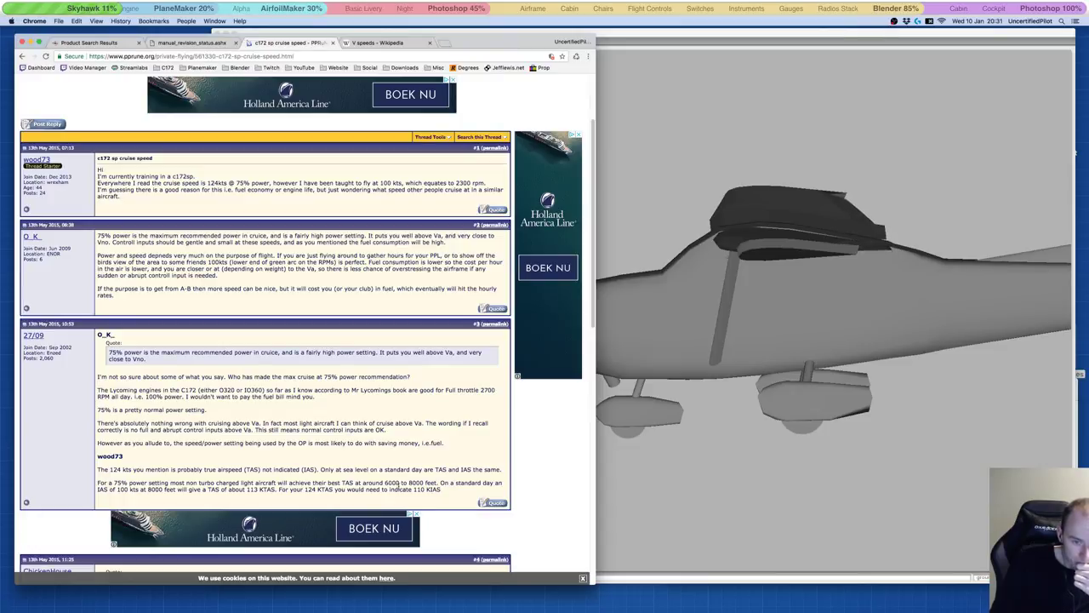
Step: Magnify the PPRuNe reply giving about 113 KTAS at 100 KIAS and look up its KTAS and 113 figures
key(alt+super+8)
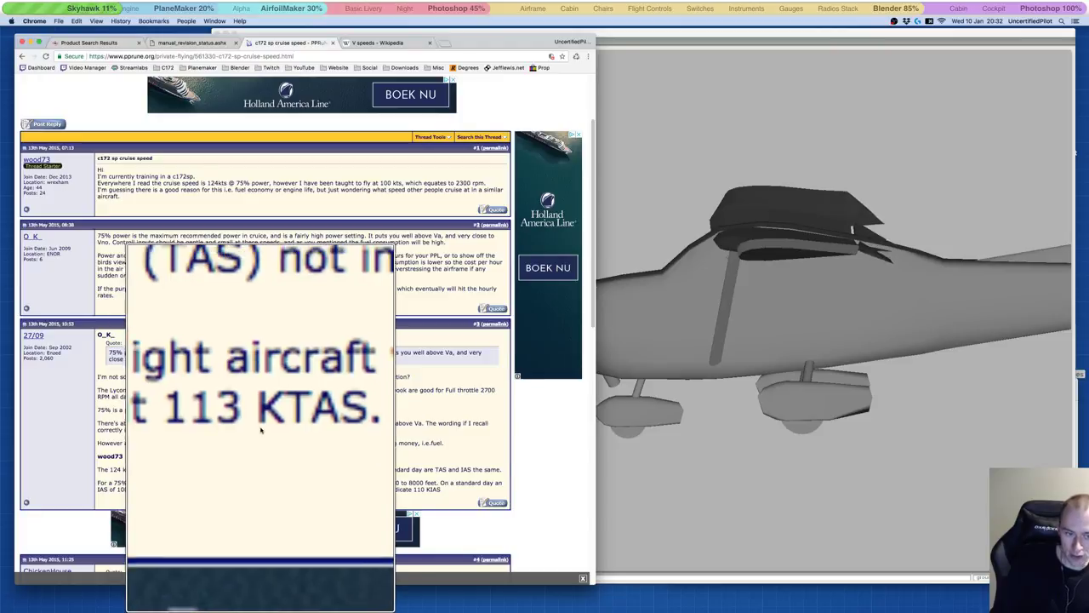
right_click(262, 427)
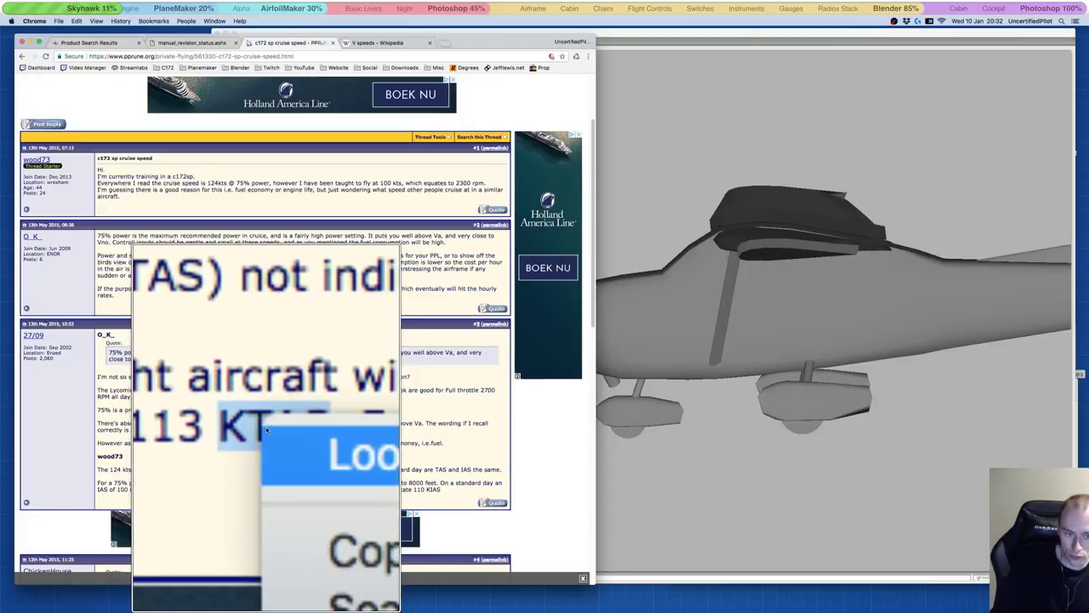
click(257, 430)
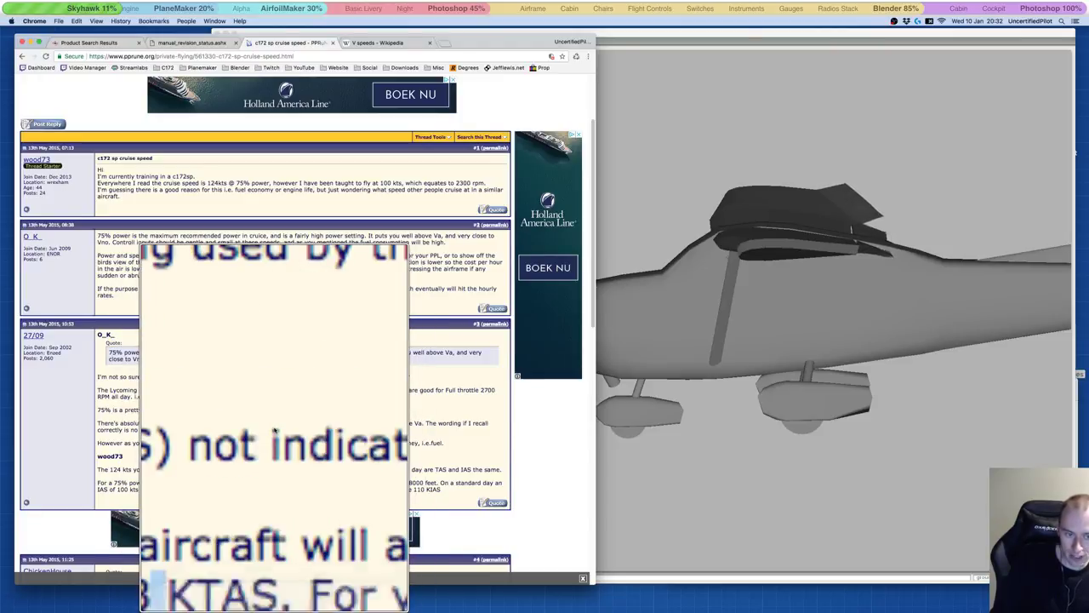
right_click(253, 488)
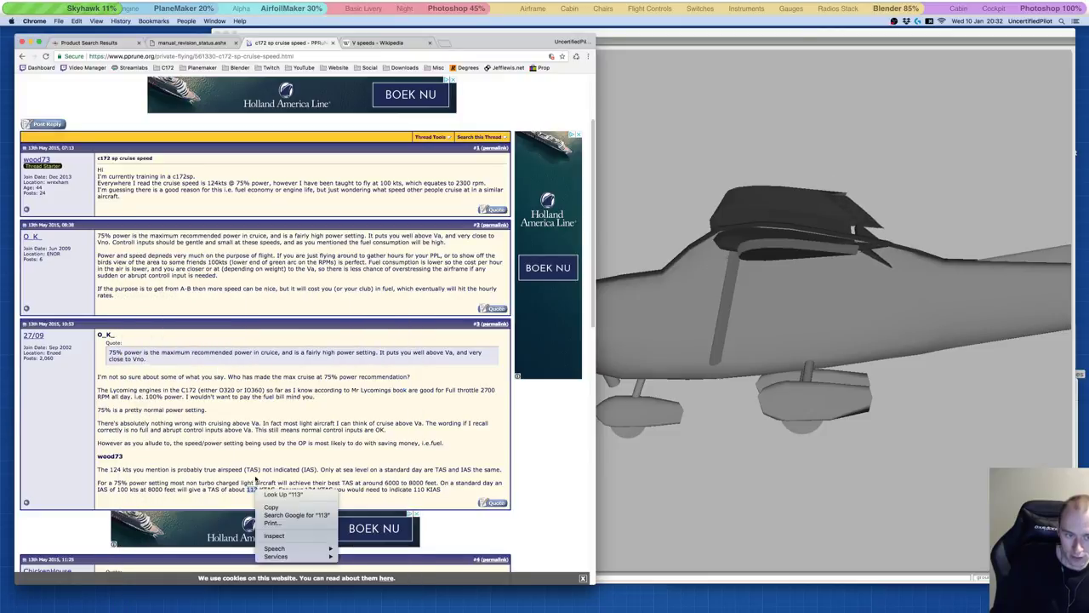
key(Escape)
key(alt+super+8)
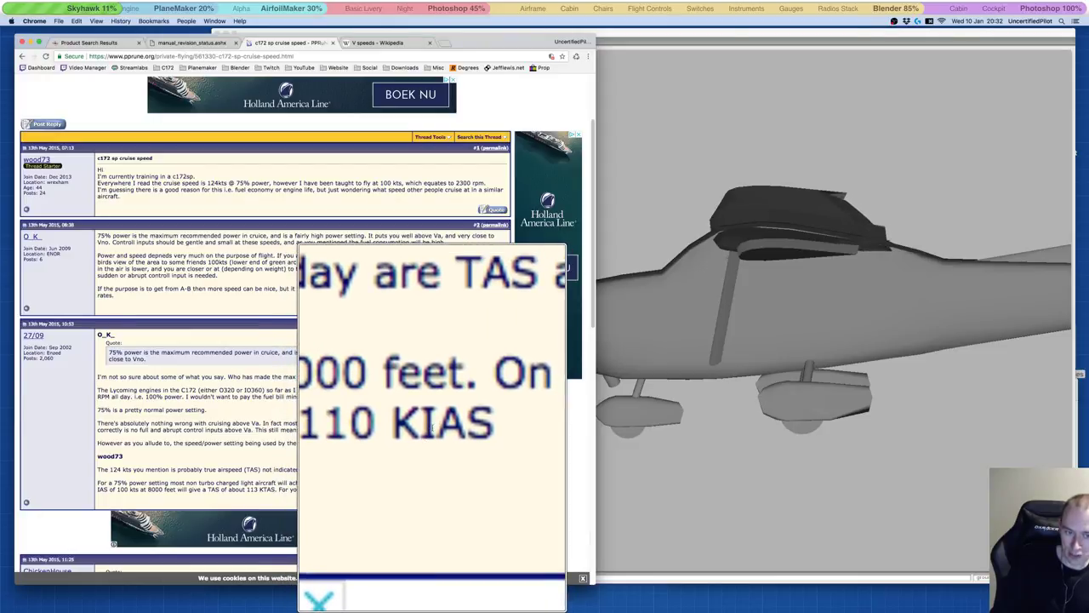
key(super+alt+8)
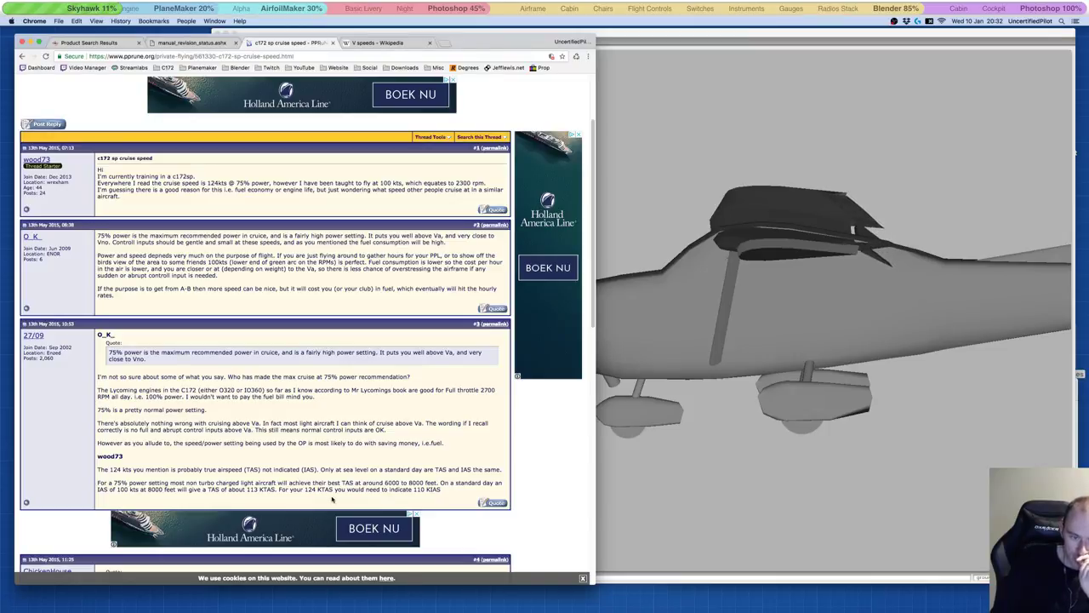
Step: Move Plane Maker aside and open C172S-poh.pdf from the Manuals folder in Preview
click(939, 34)
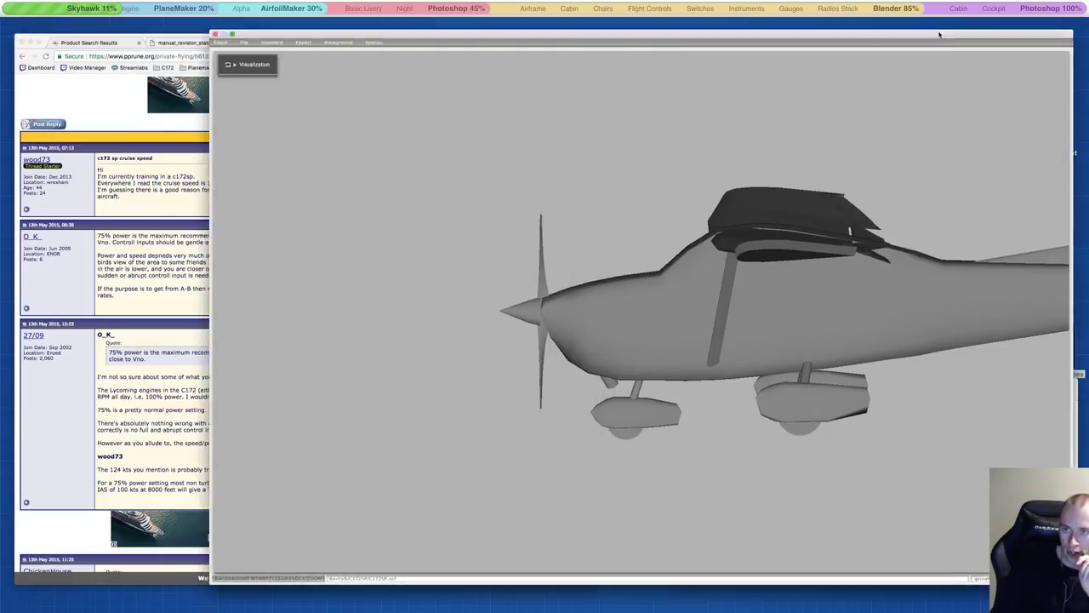
drag(939, 34, 772, 288)
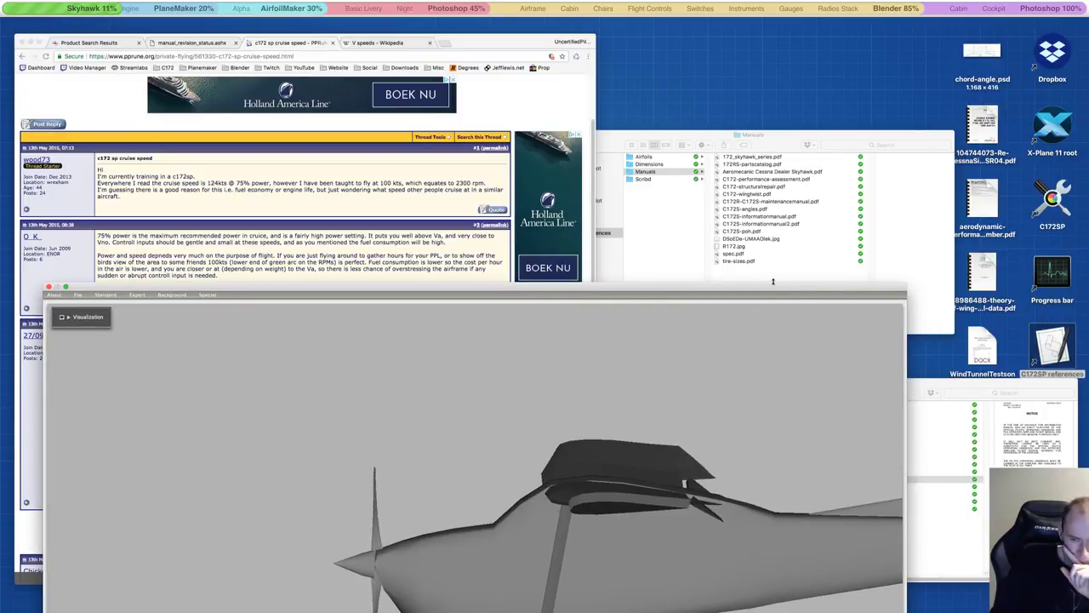
click(773, 281)
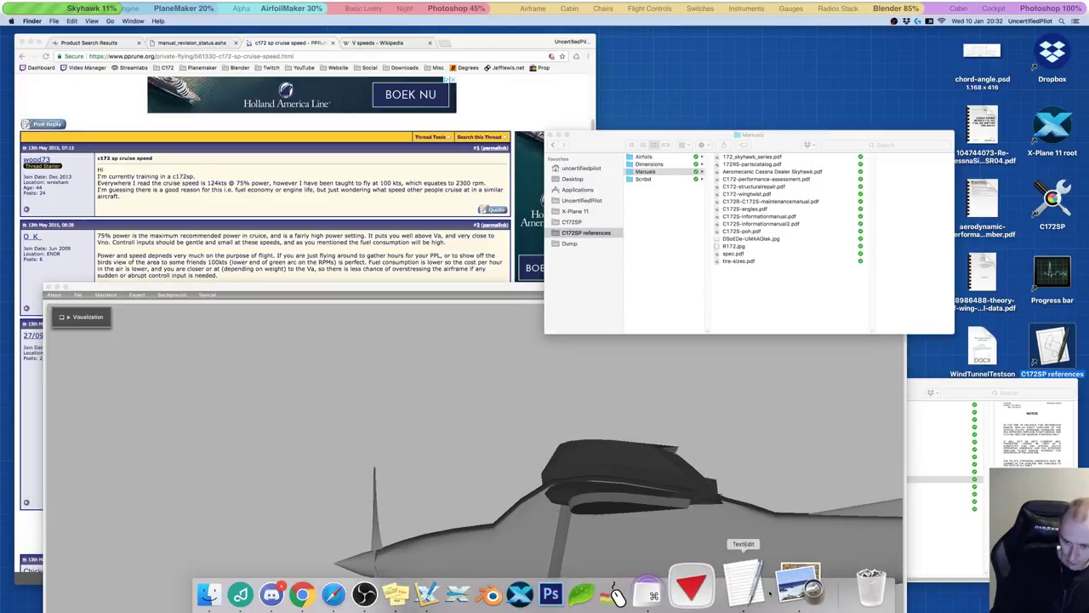
click(796, 587)
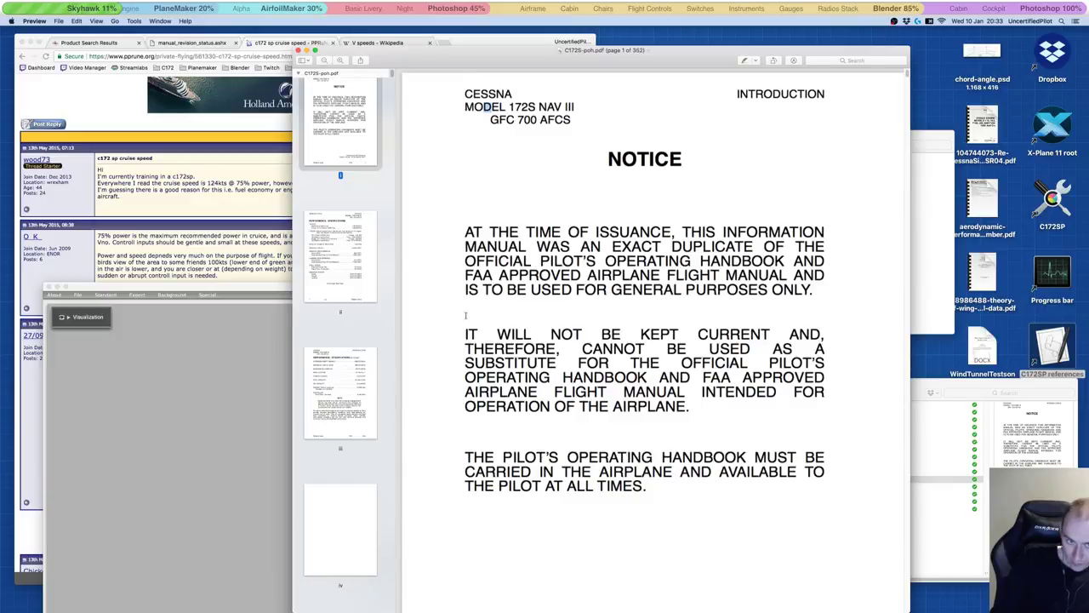
Step: Highlight the 124 KNOTS cruise figure on the POH Performance - Specifications page
click(325, 369)
click(347, 293)
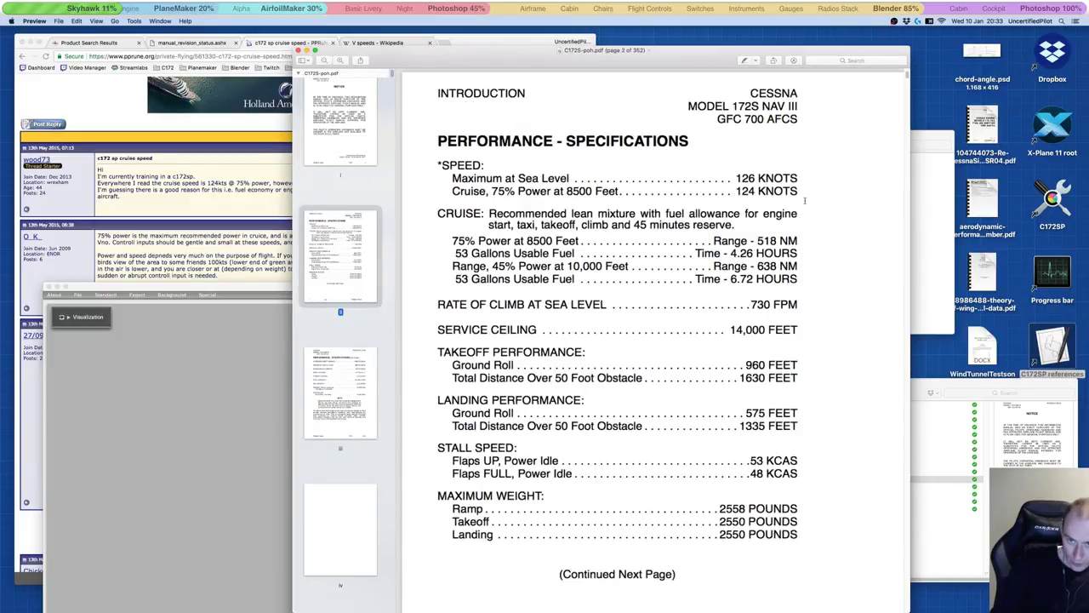
drag(800, 193, 734, 192)
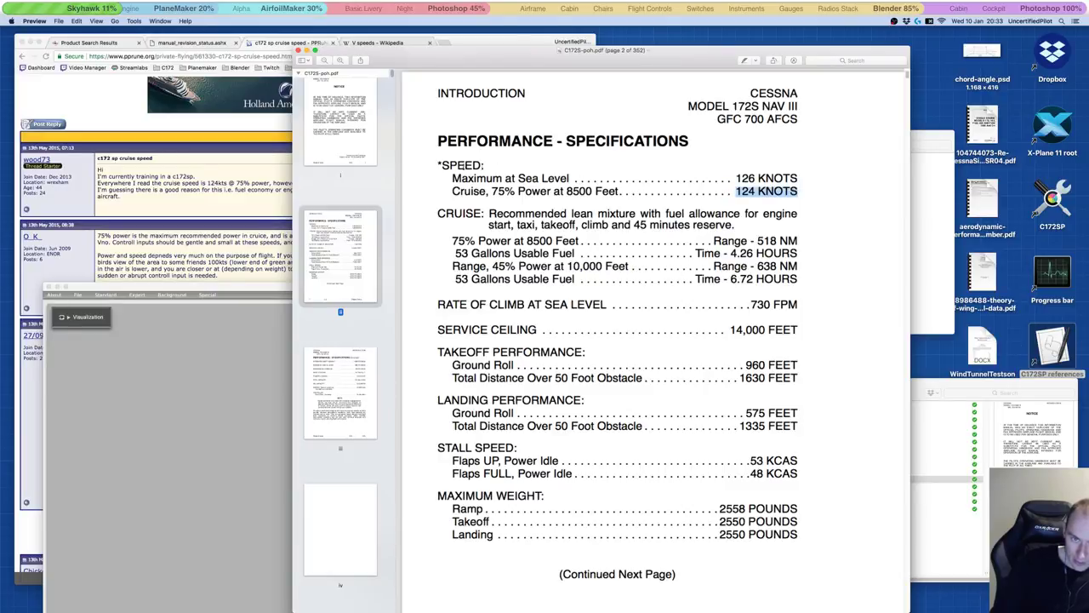
Step: Scroll through the handbook specs, then bring the forum thread and Manuals folder forward
scroll(514, 269, down, 12)
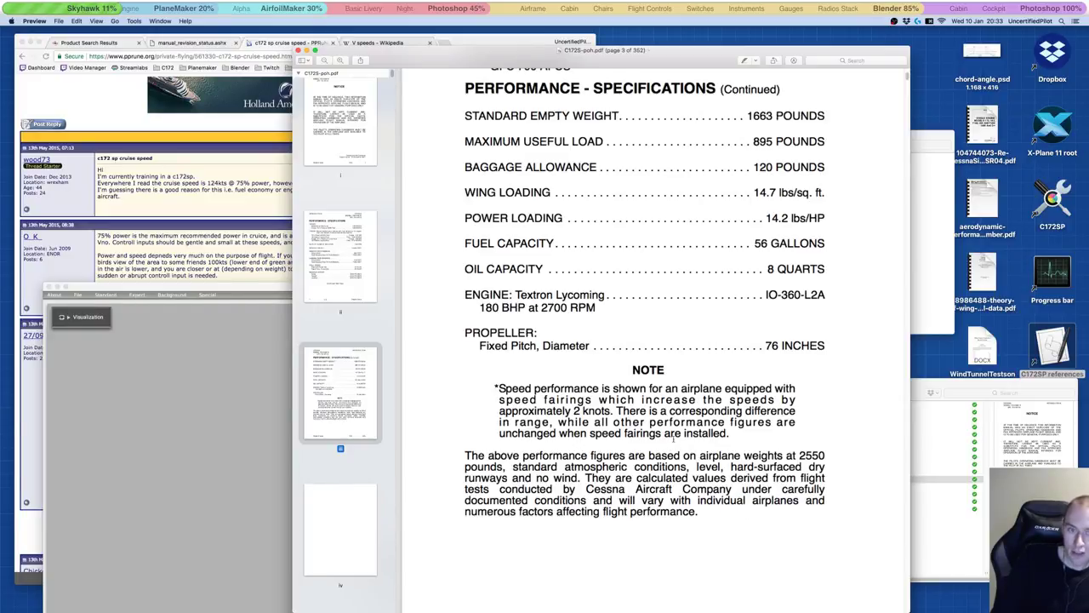
scroll(673, 447, up, 2)
scroll(673, 440, up, 2)
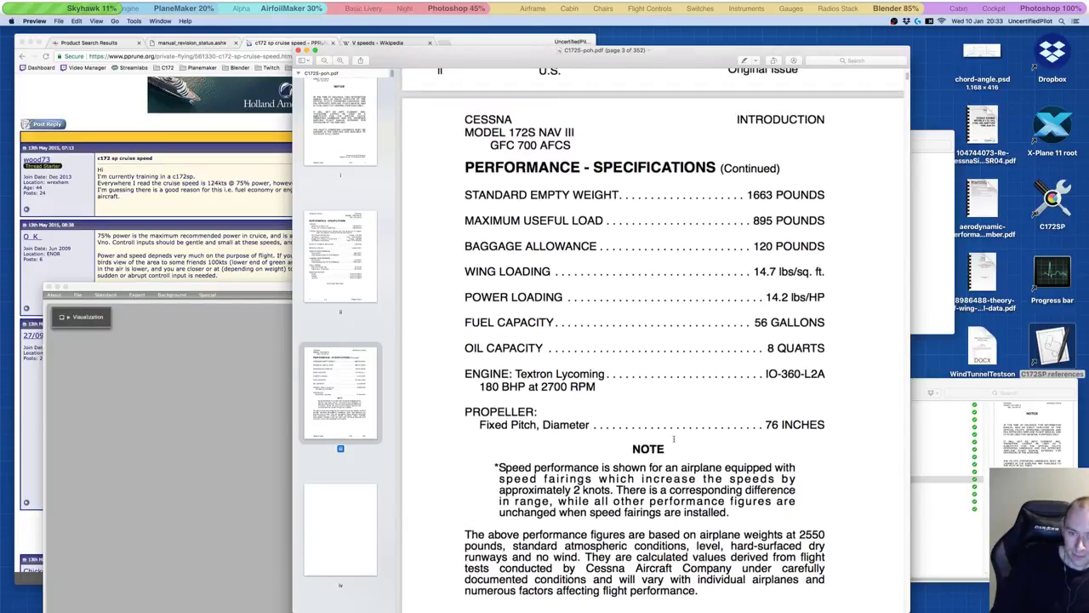
scroll(673, 439, up, 10)
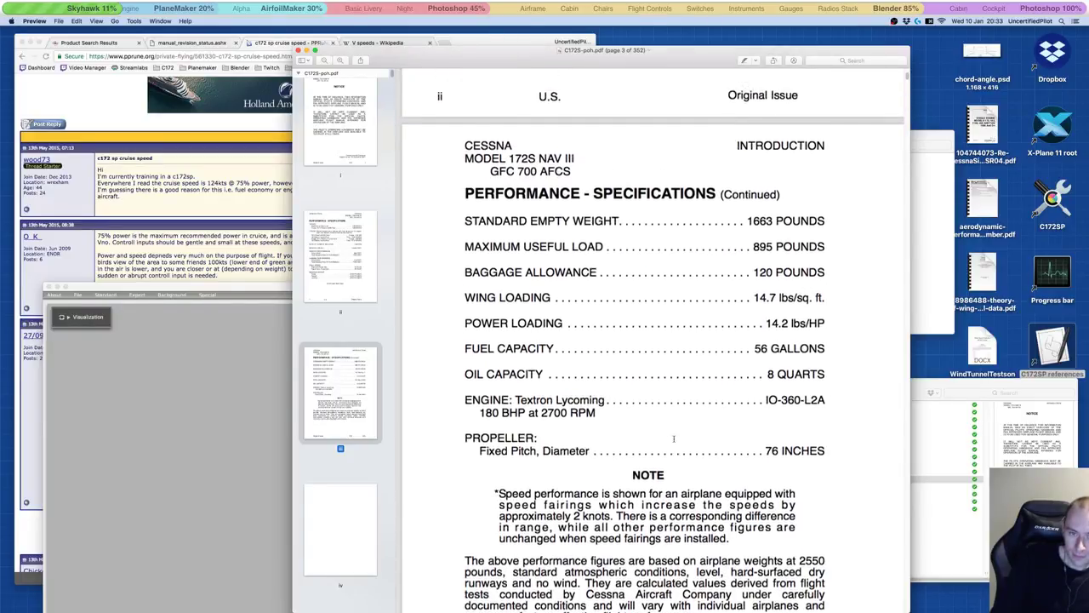
scroll(673, 439, up, 20)
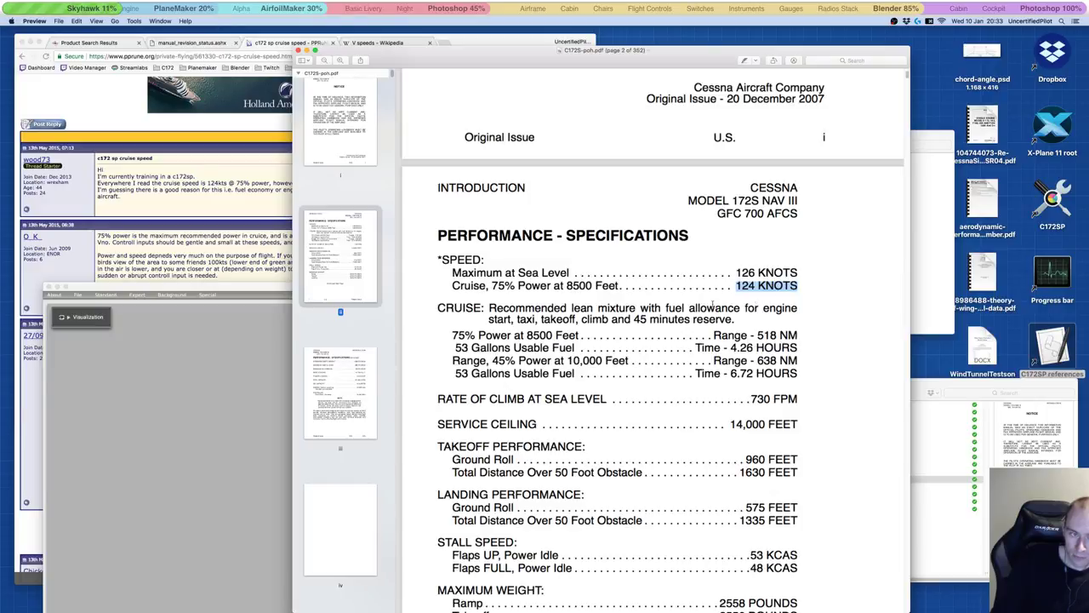
click(197, 256)
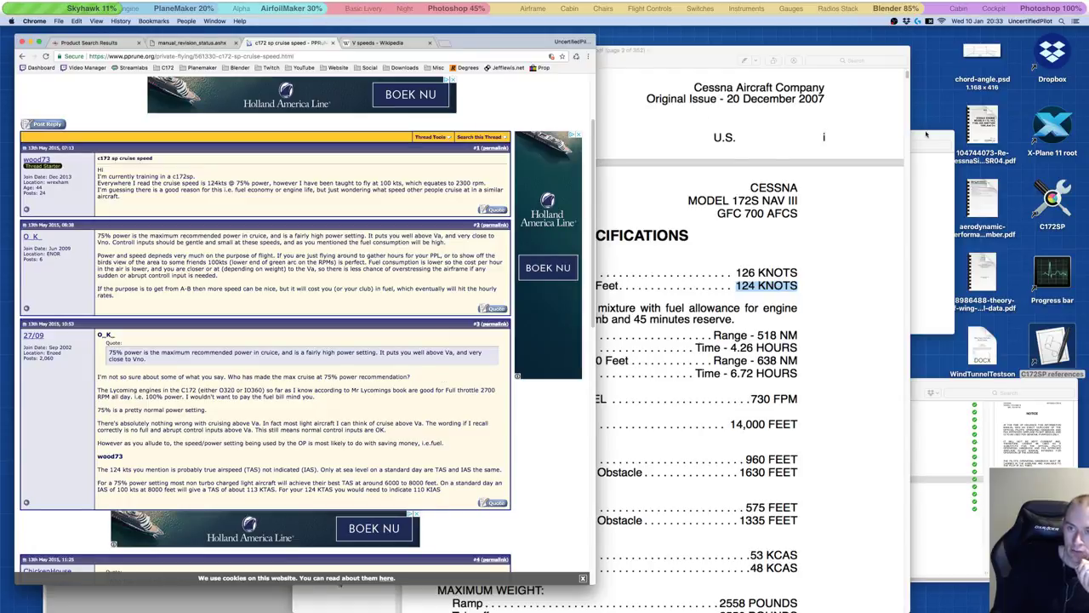
click(931, 212)
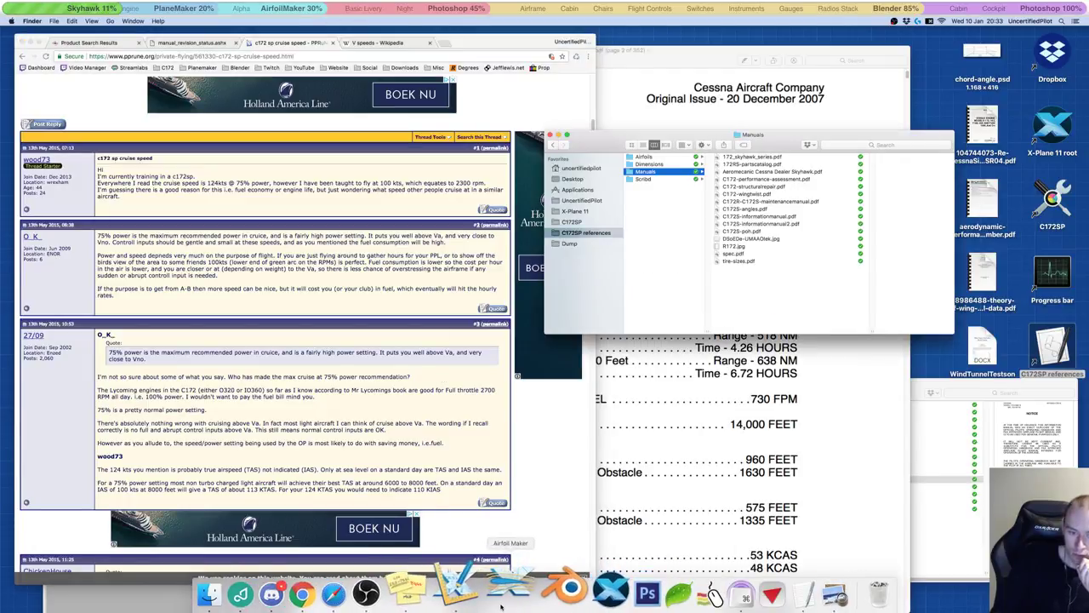
Step: Move Plane Maker to the screen top and open Engine Specs on the design RPM and design airspeed fields
click(510, 589)
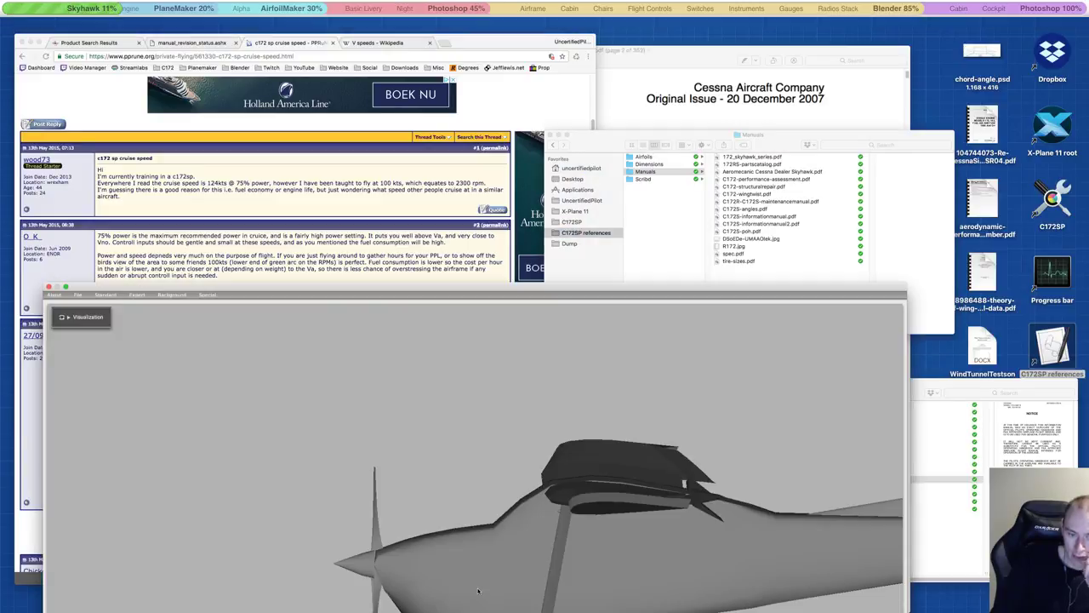
drag(349, 288, 424, 43)
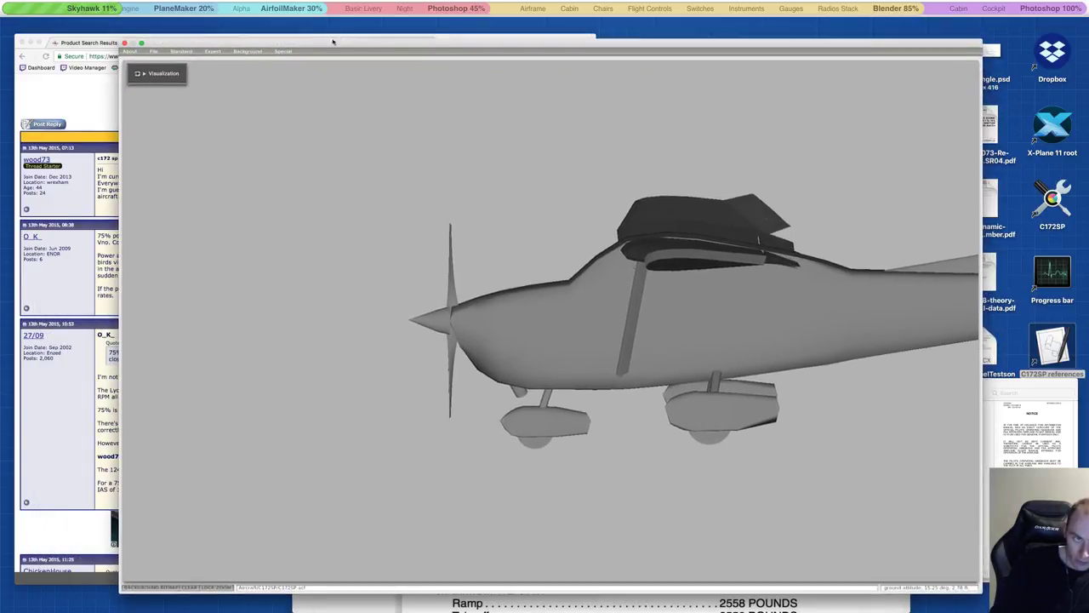
click(181, 51)
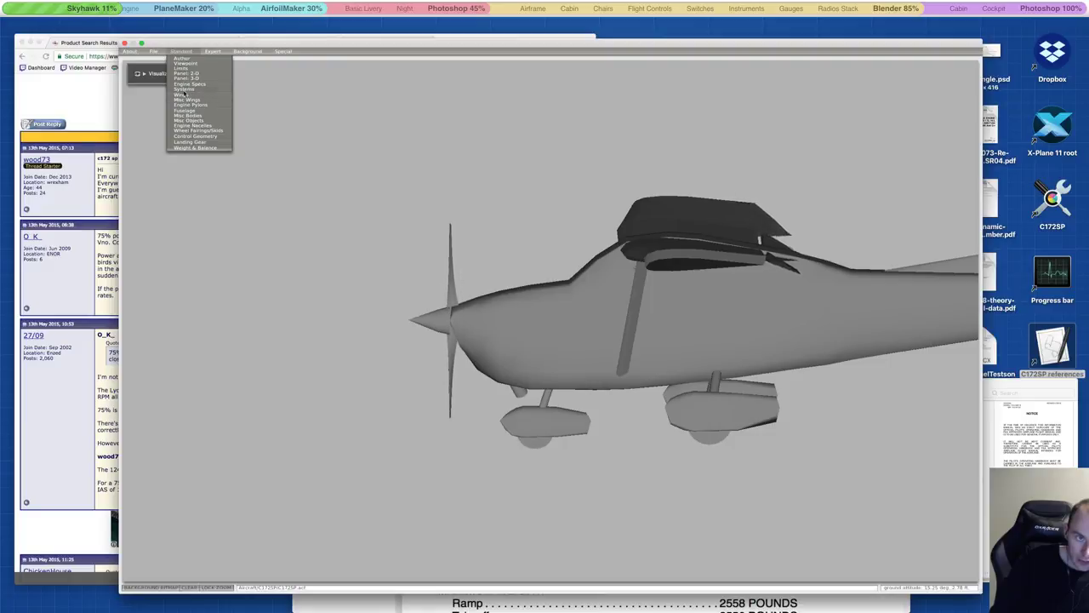
click(182, 85)
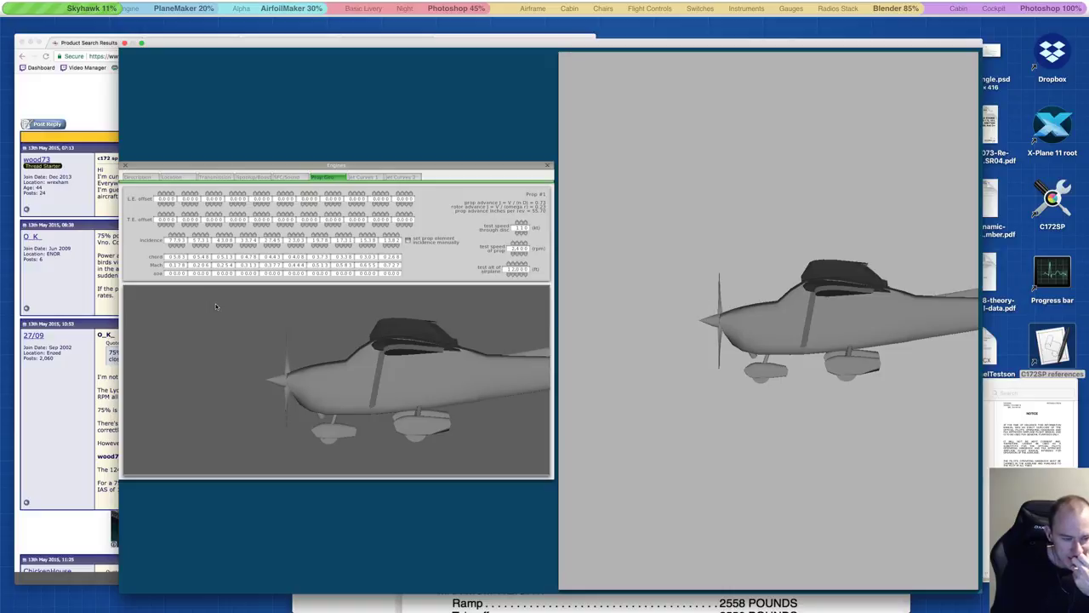
click(174, 177)
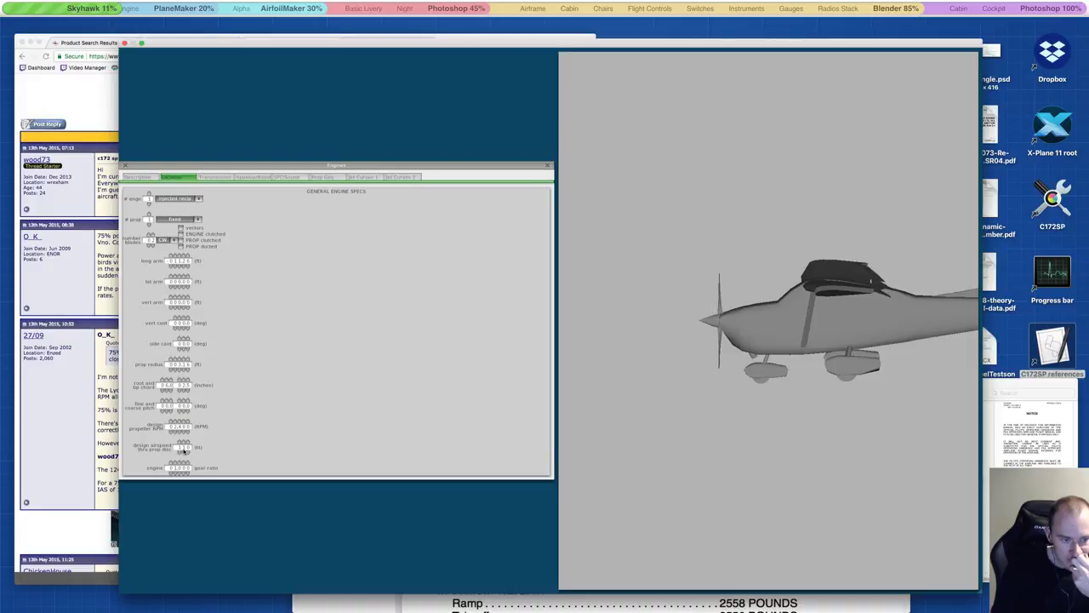
mouse_move(184, 451)
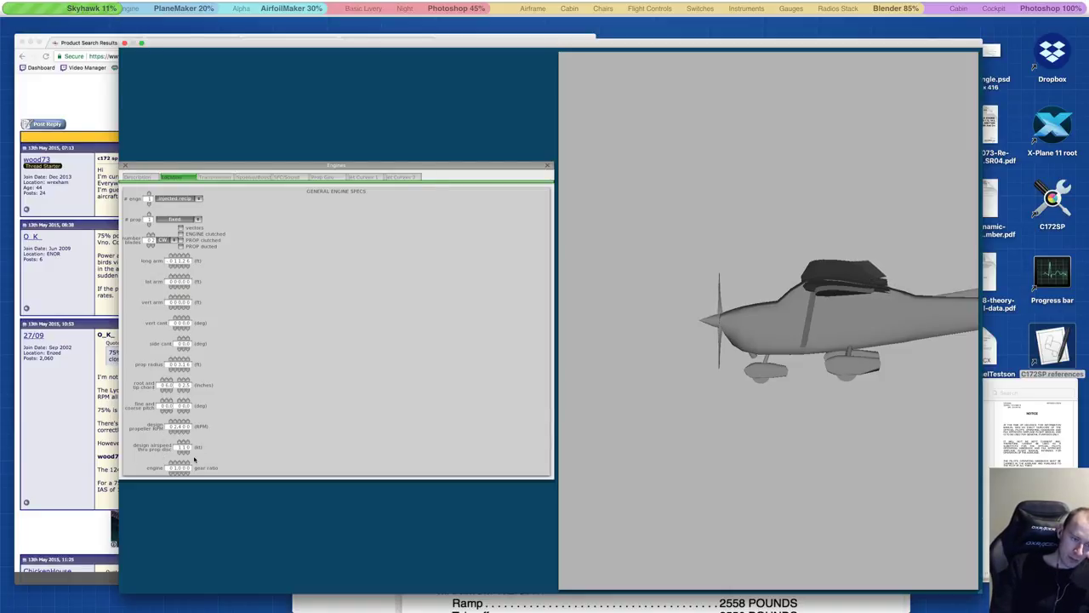
Step: Bring the C172S handbook to the front and search it for 'performance'
click(994, 387)
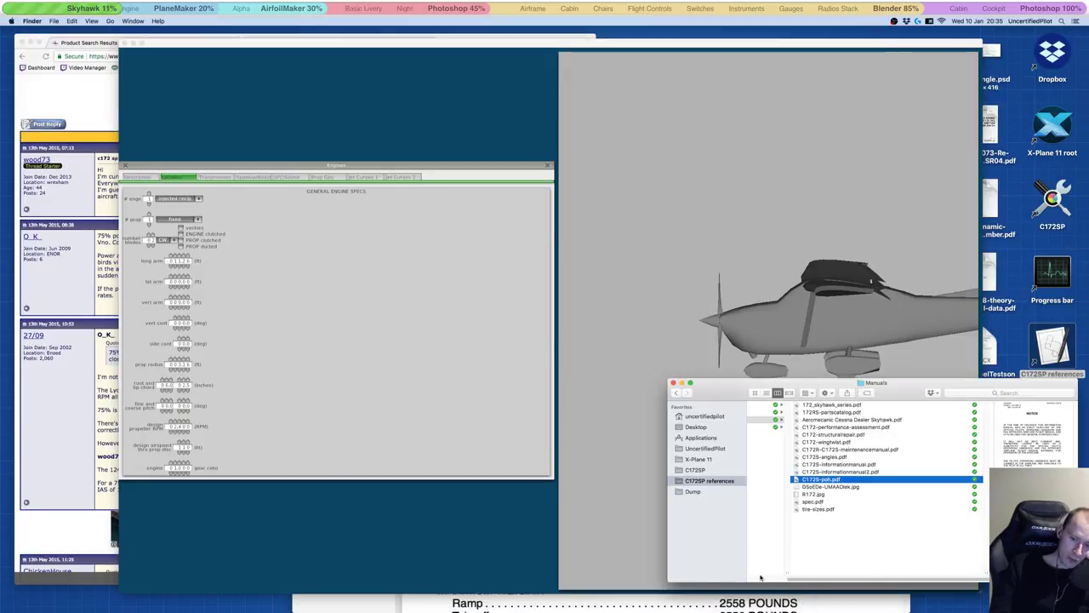
click(695, 602)
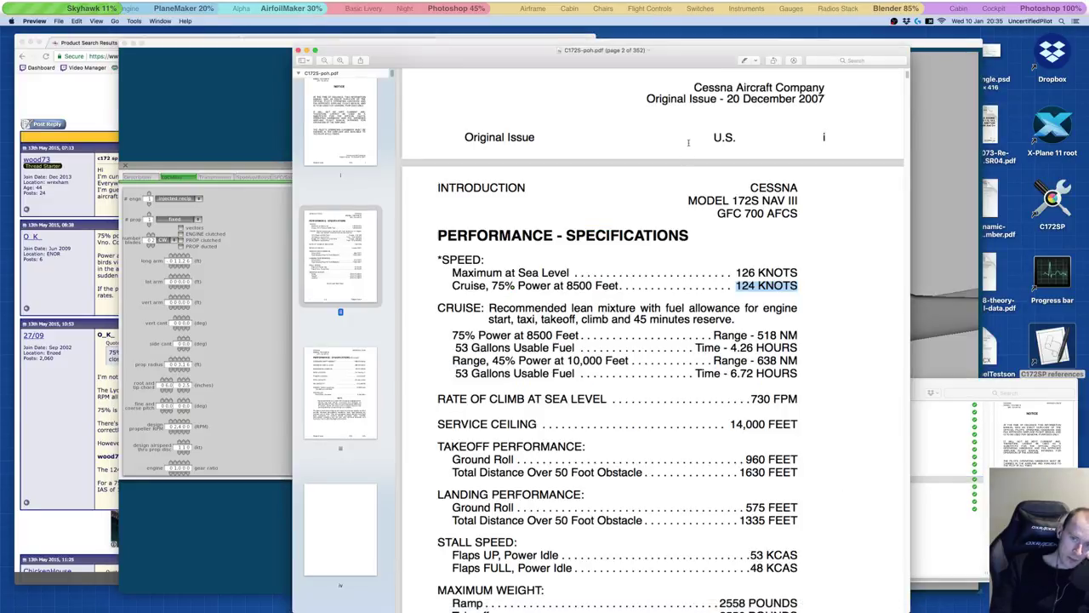
click(849, 62)
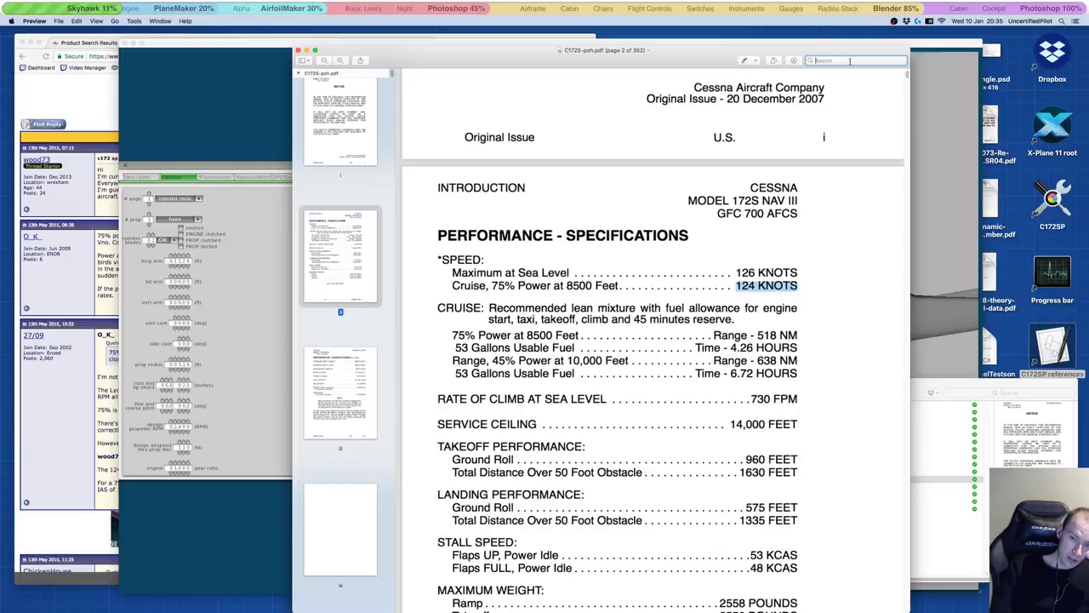
text(epr)
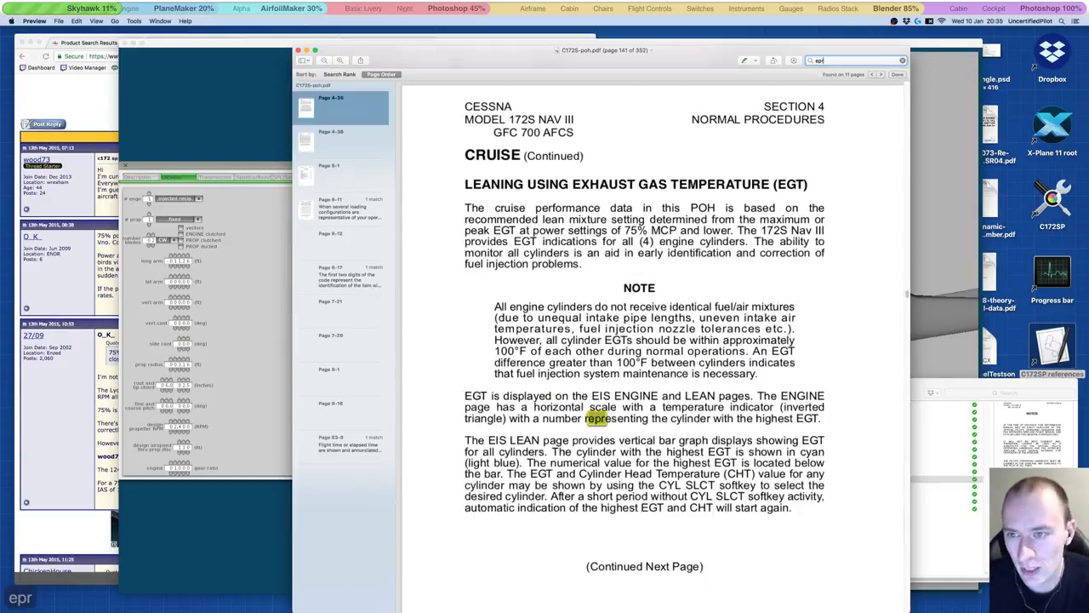
key(BackSpace)
key(BackSpace)
key(BackSpace)
text(performa)
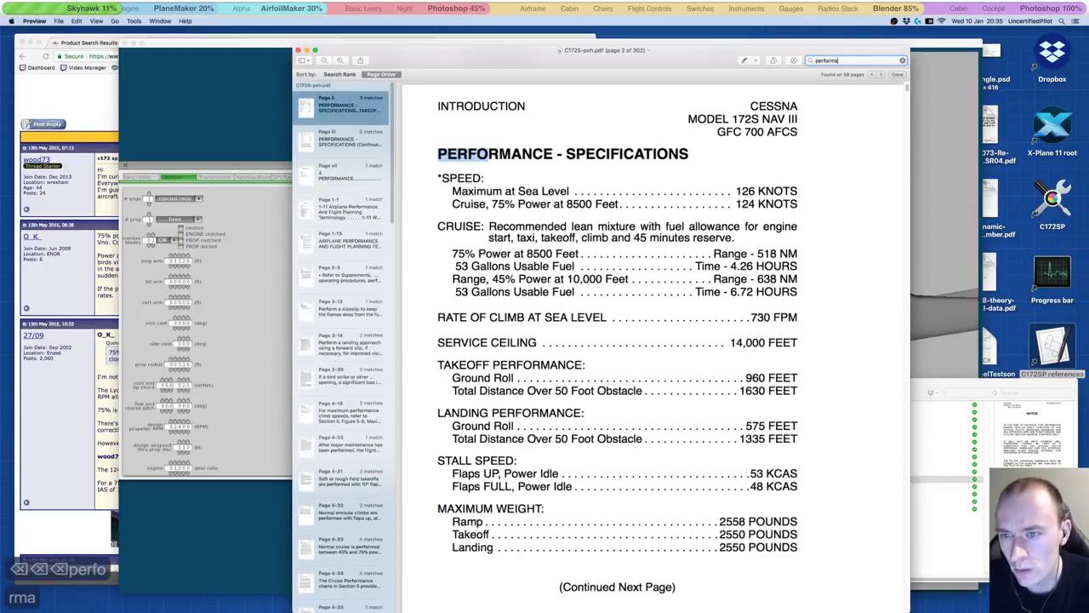
text(nce)
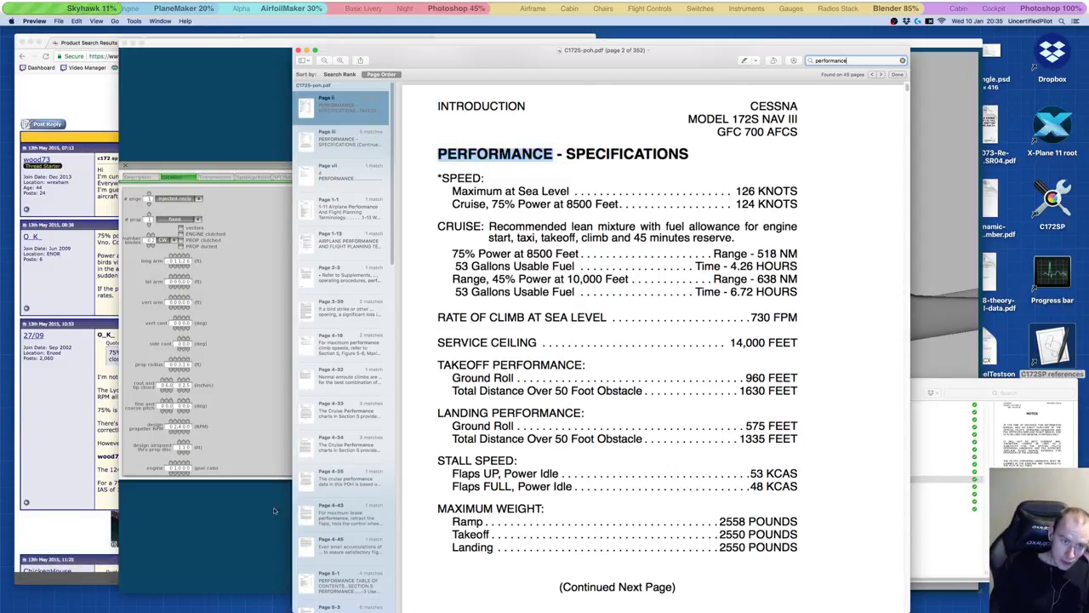
Step: Step through the 'performance' matches from page 5-13 toward the Cruise Performance table
scroll(320, 311, down, 10)
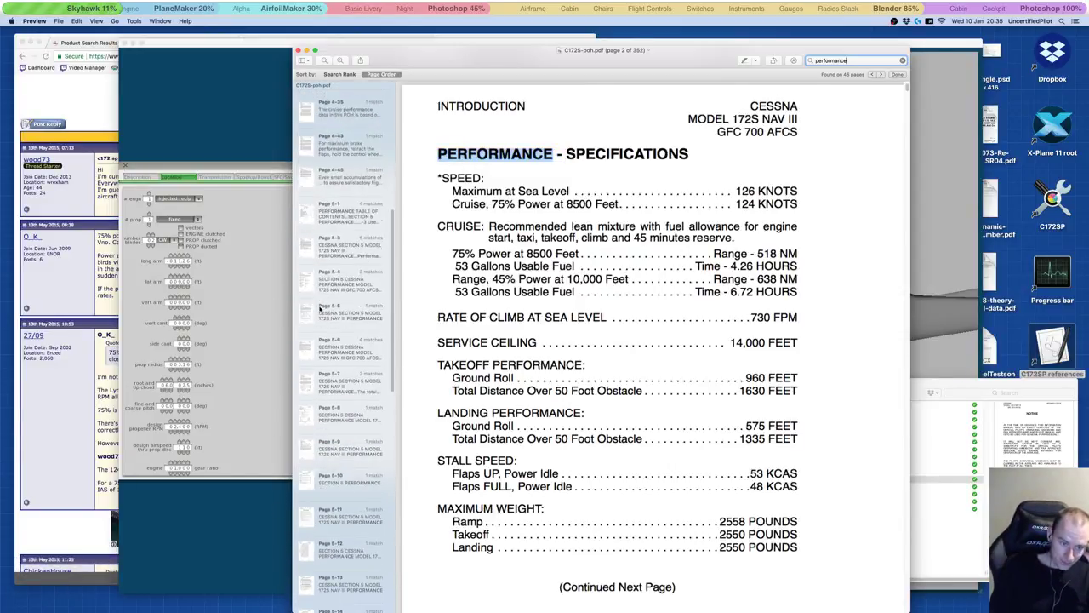
scroll(320, 310, down, 5)
click(356, 423)
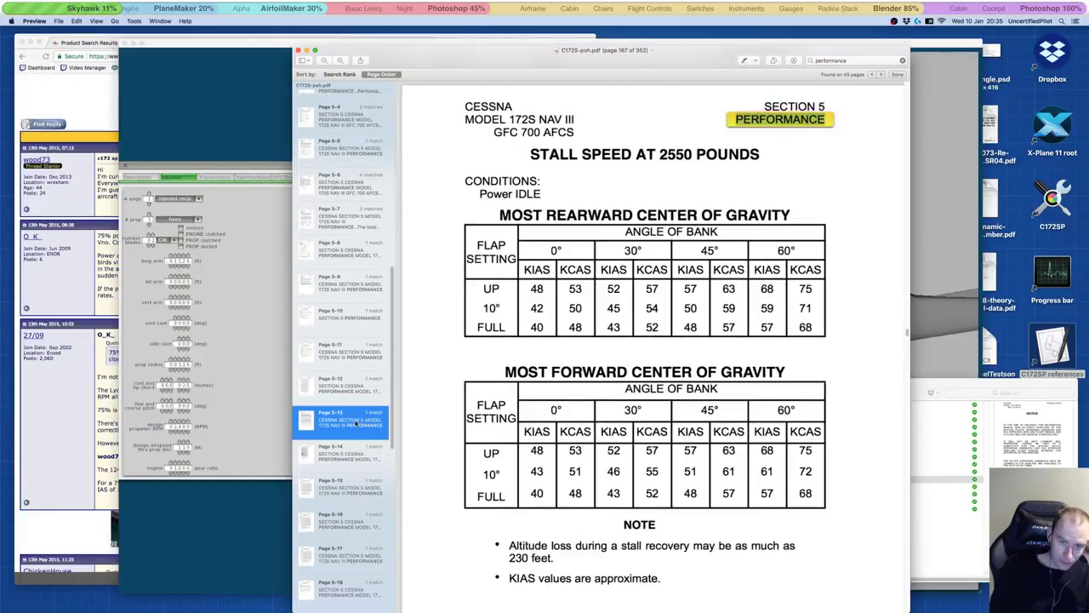
scroll(355, 422, down, 3)
click(329, 468)
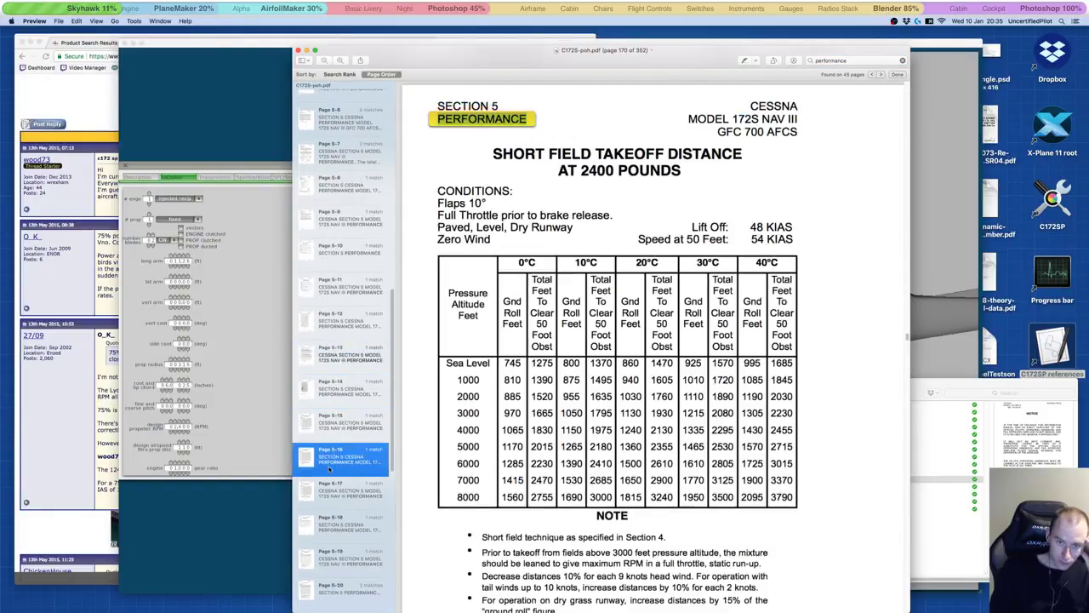
key(Down)
key(Down)
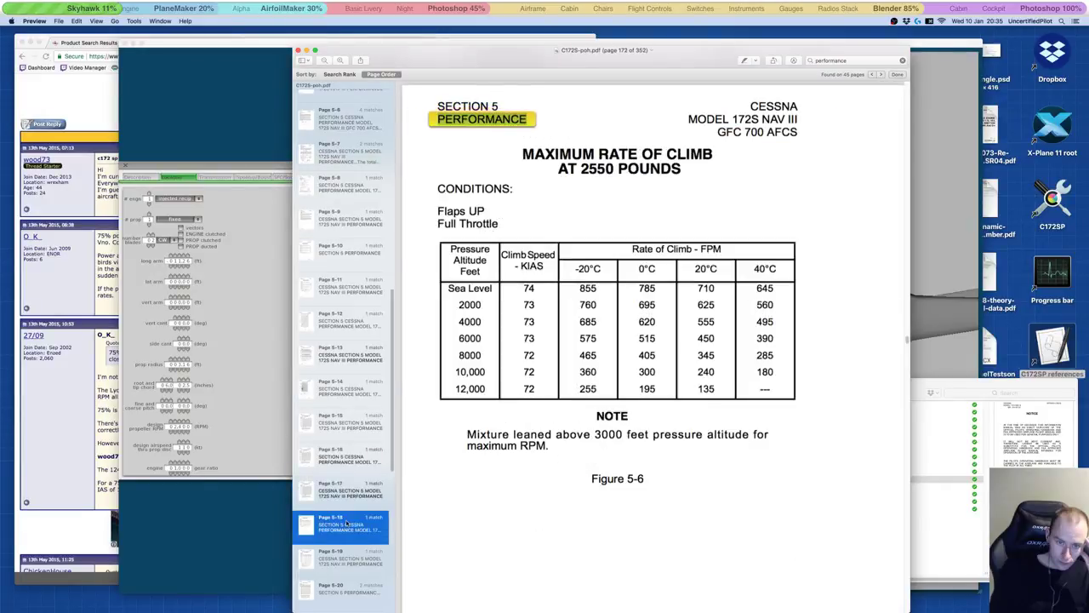
key(Down)
key(Down)
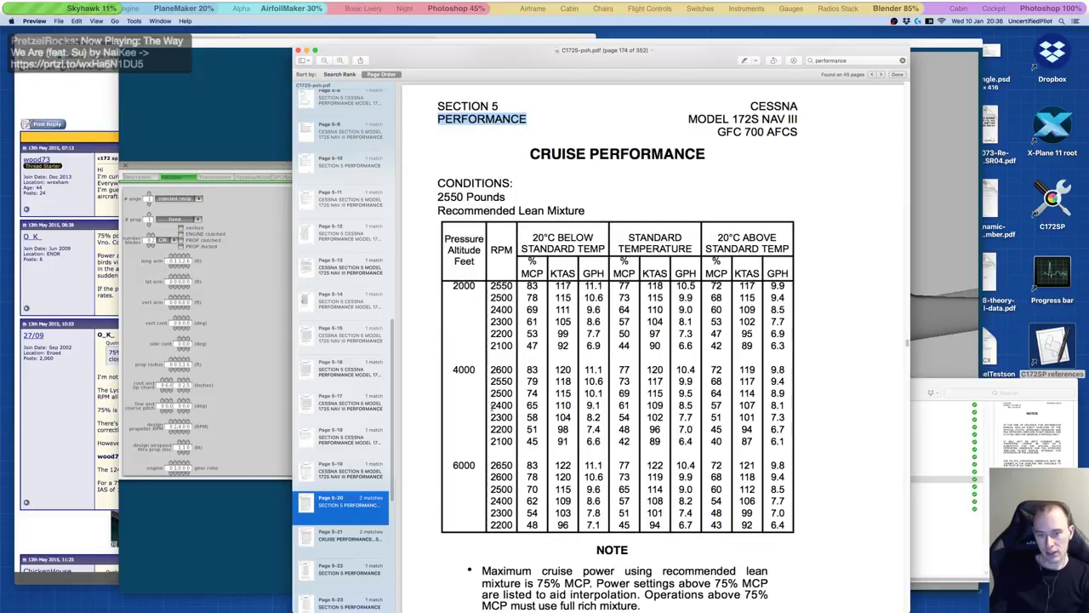
Step: Mark the 4000 ft / 2400 RPM row, then change the handbook search to 'cruise'
drag(491, 405, 659, 406)
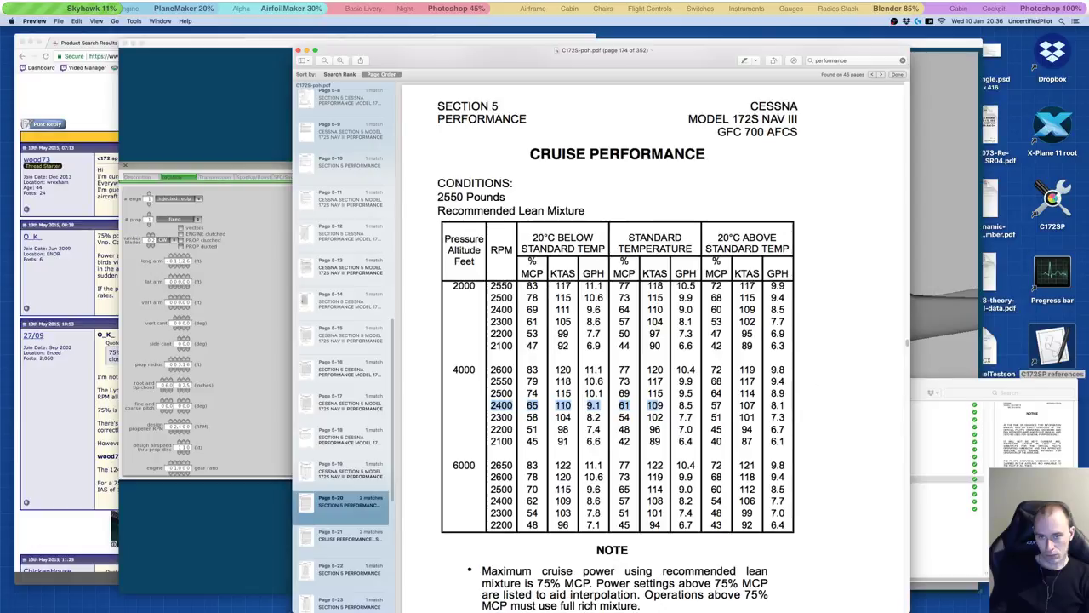
double_click(852, 61)
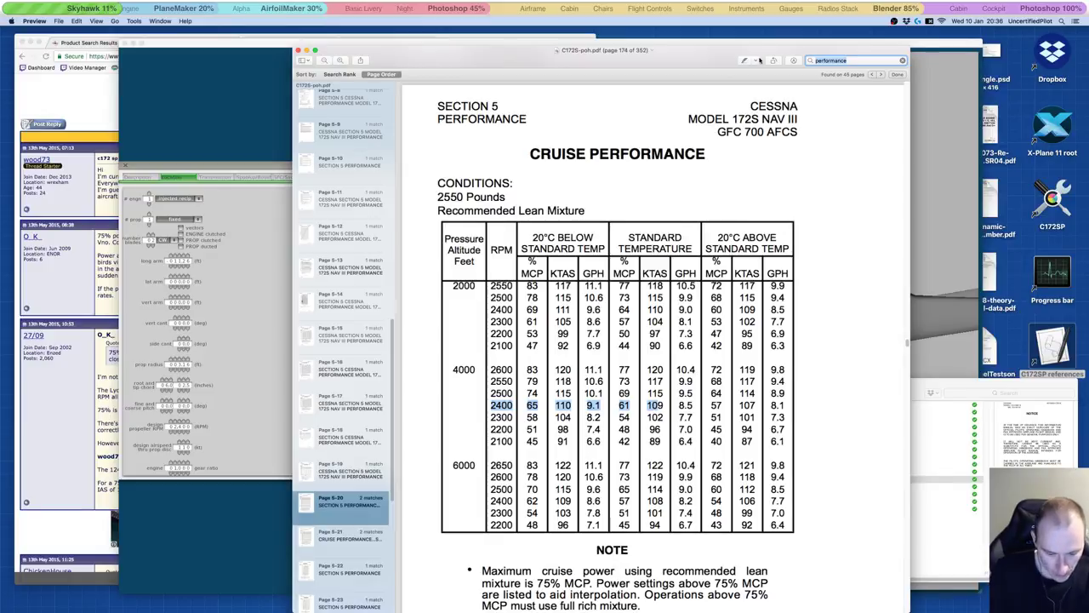
text(cruise)
key(Return)
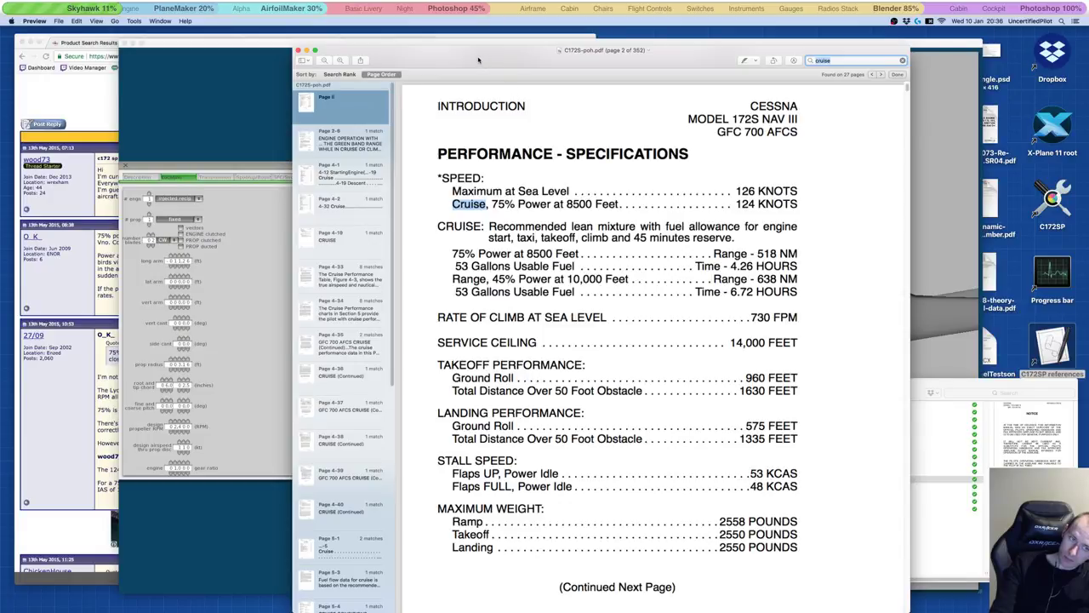
drag(478, 60, 604, 59)
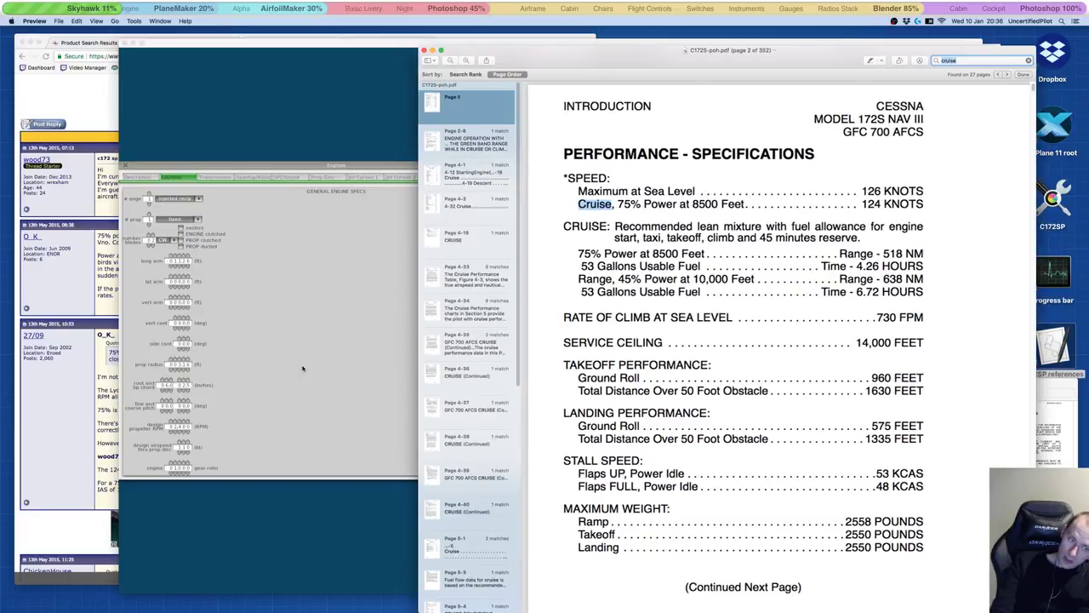
Step: Bring Plane Maker's General Engine Specs forward and read the design airspeed field's help
click(185, 449)
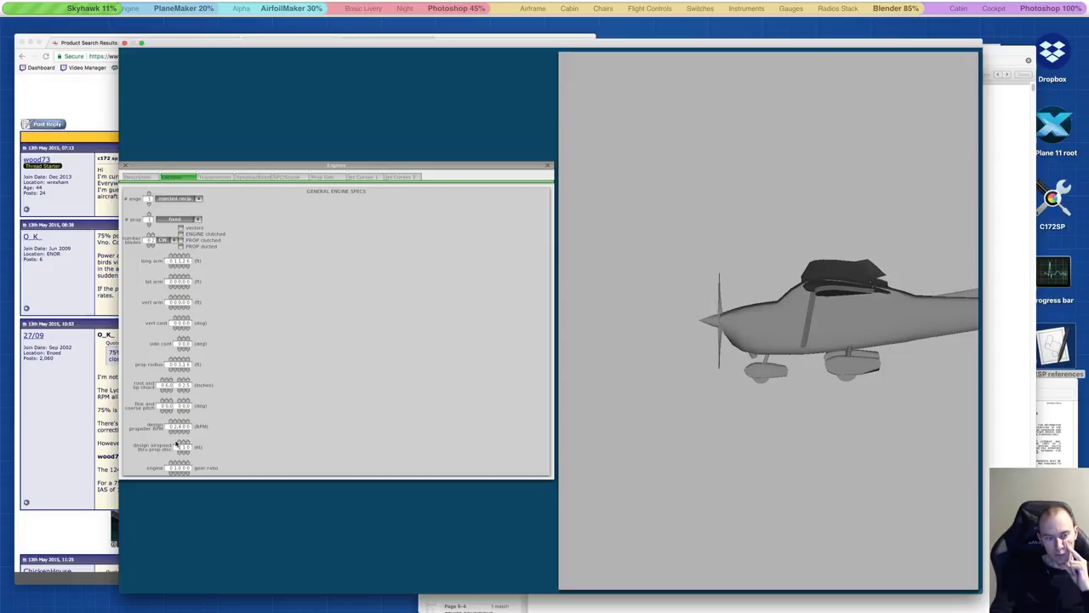
mouse_move(180, 449)
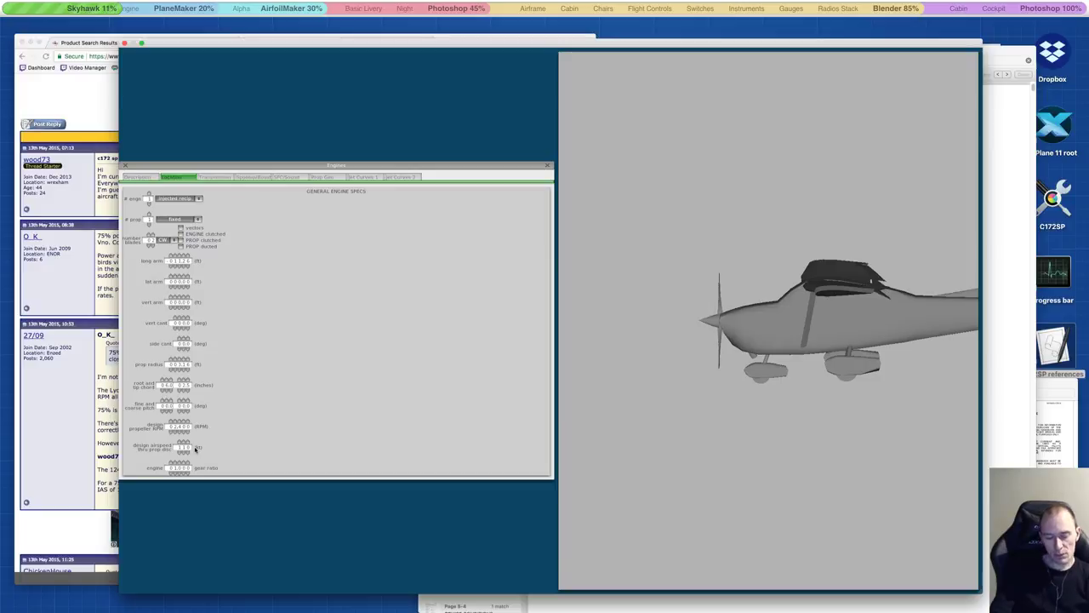
Step: Google 'kias vs ktas' in a new Chrome tab and open the Indicated airspeed Wikipedia article
click(25, 535)
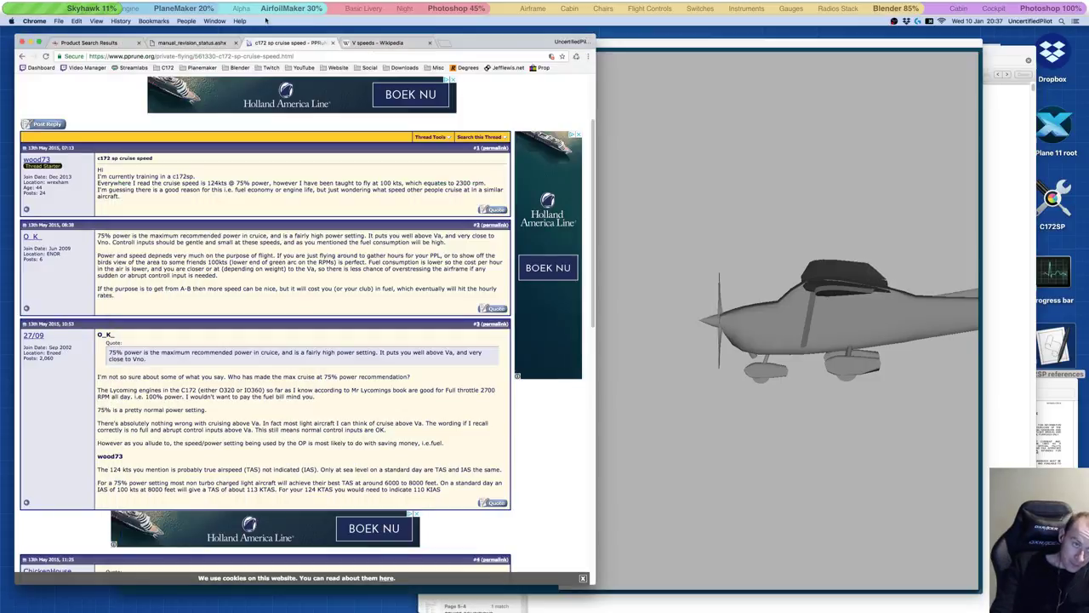
click(444, 43)
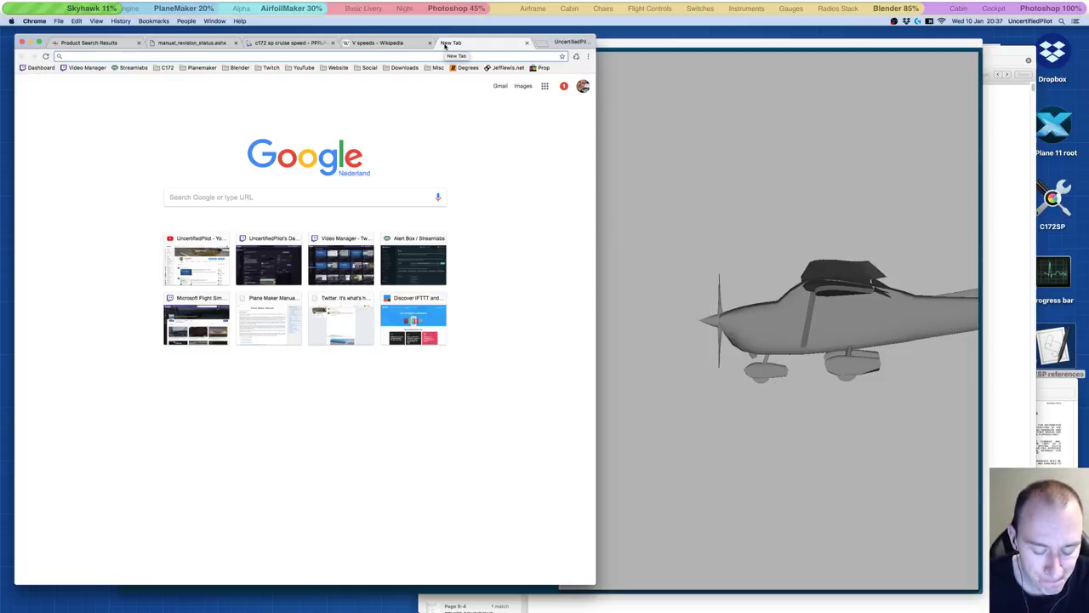
text(kias v)
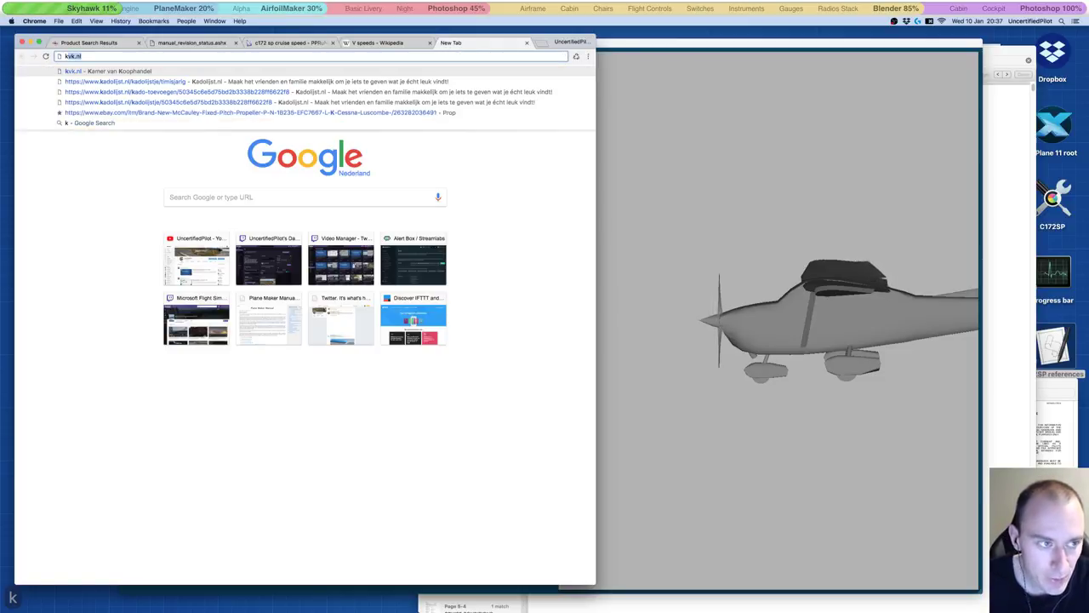
text(s ktas)
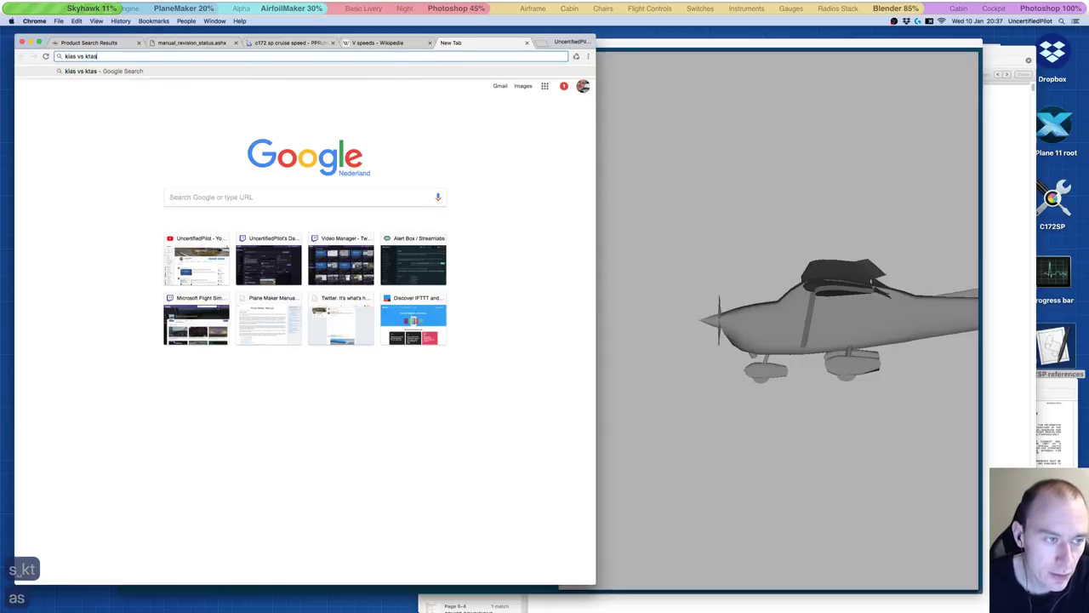
key(Return)
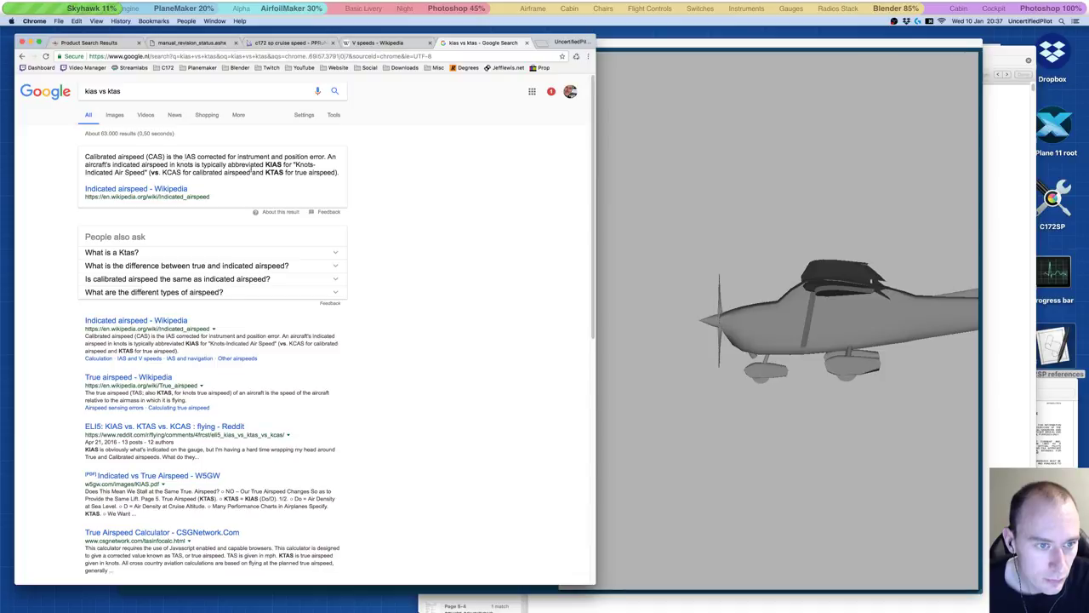
click(141, 188)
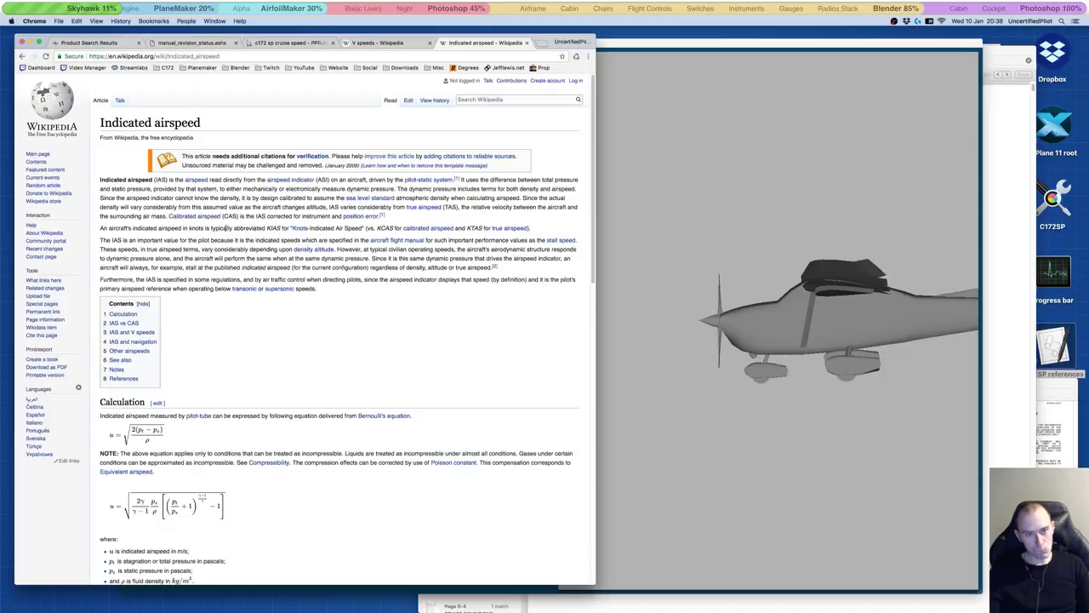
Step: Highlight the CAS and IAS/TAS sentences, then open True airspeed and highlight its indicated-airspeed line
drag(168, 216, 404, 222)
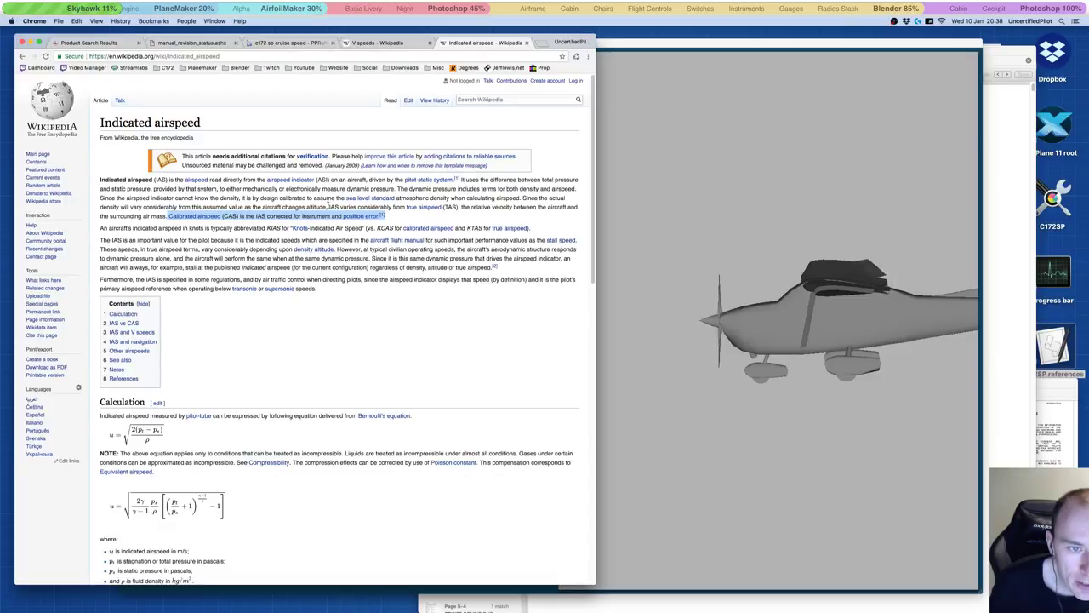
drag(328, 207, 168, 216)
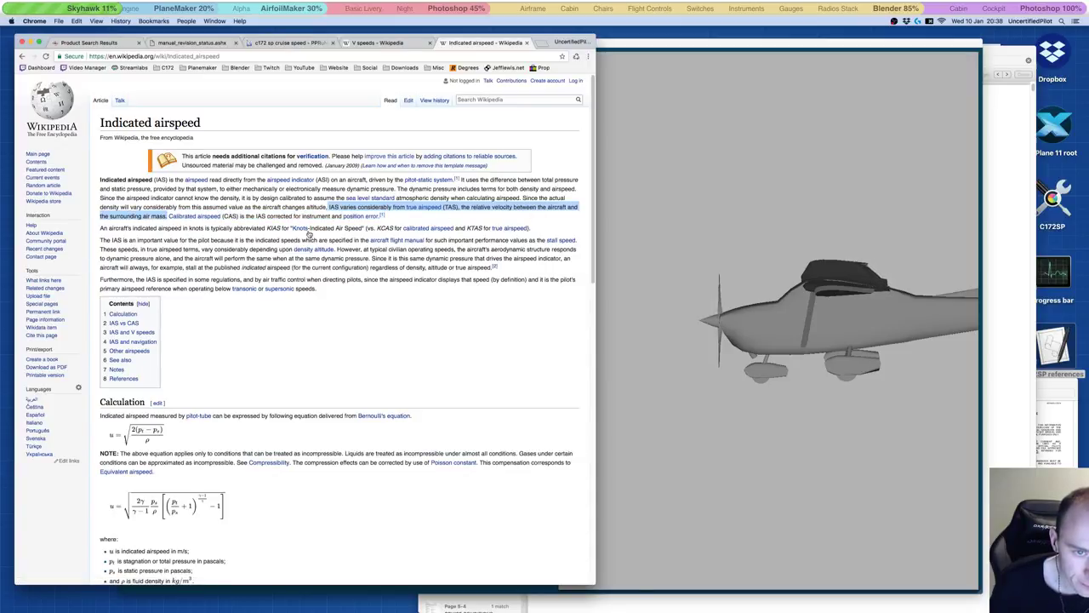
click(432, 210)
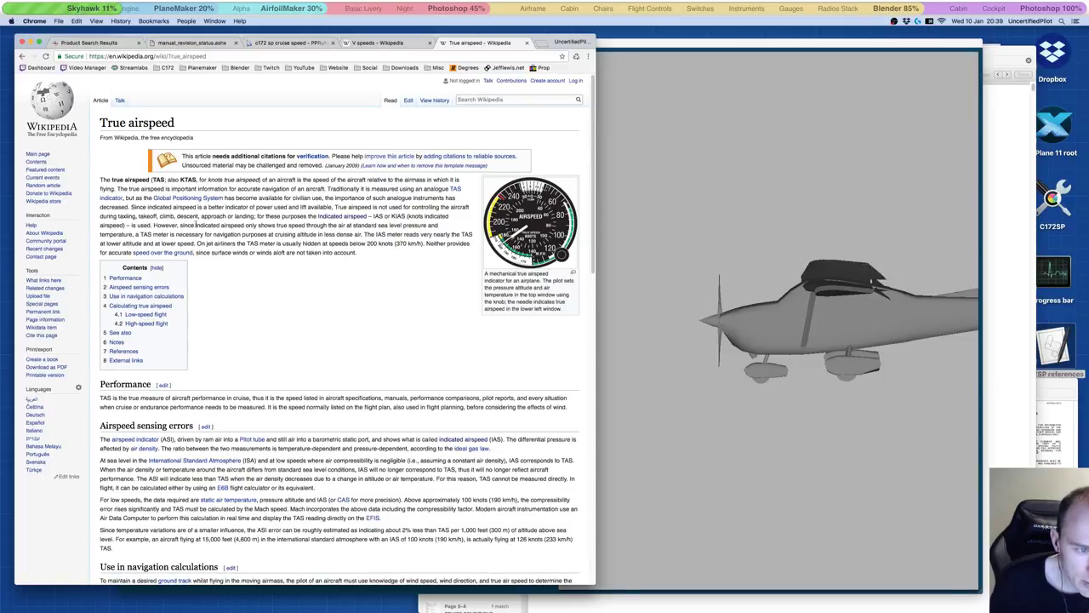
drag(196, 224, 366, 227)
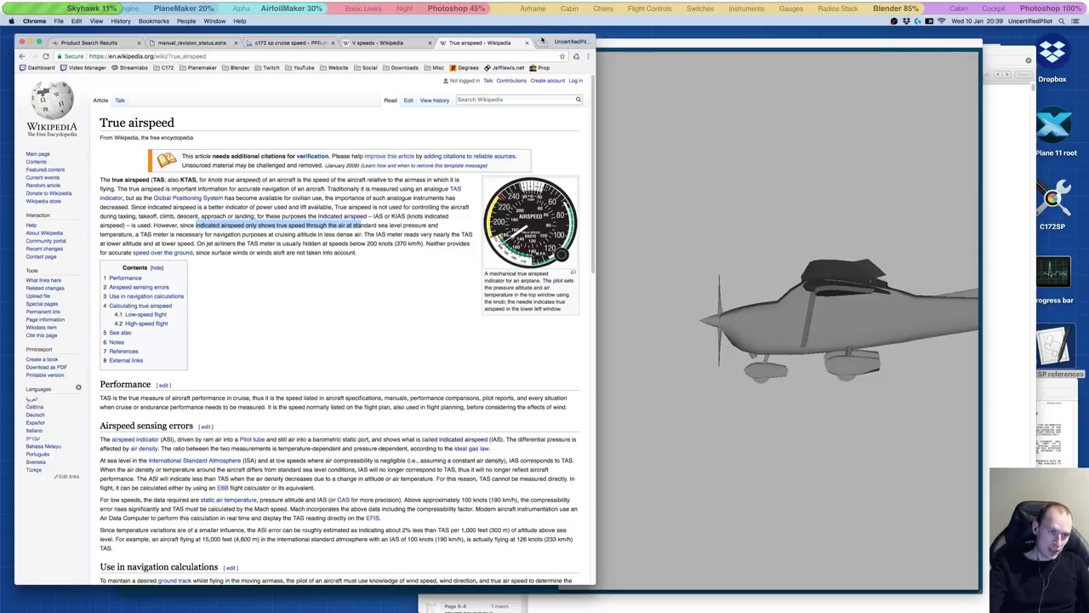
drag(542, 39, 532, 245)
Step: Bring Plane Maker forward, then the POH showing the cruise results
click(549, 107)
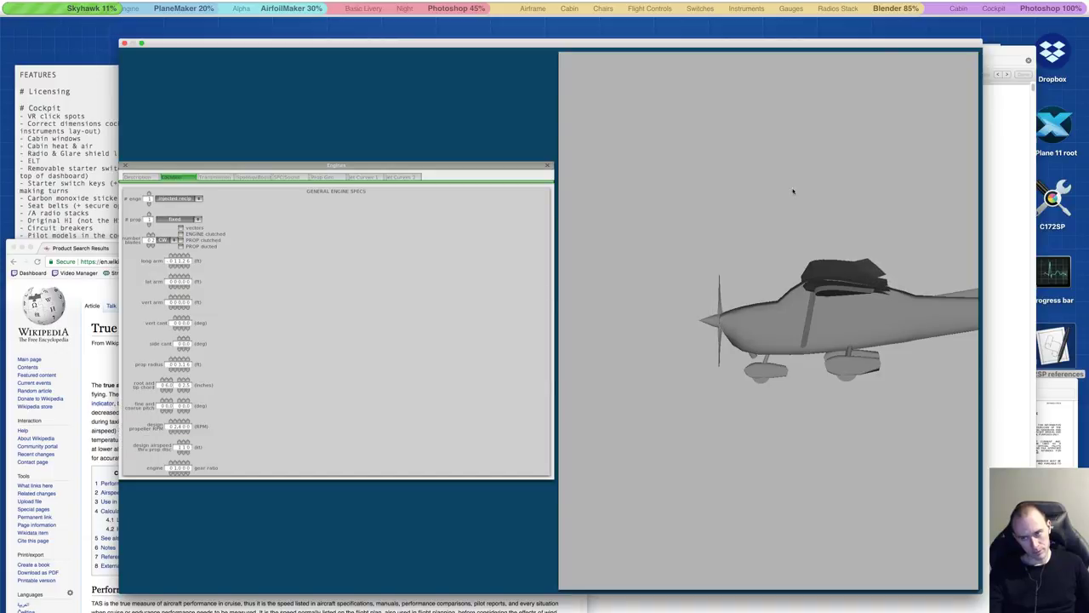
click(997, 130)
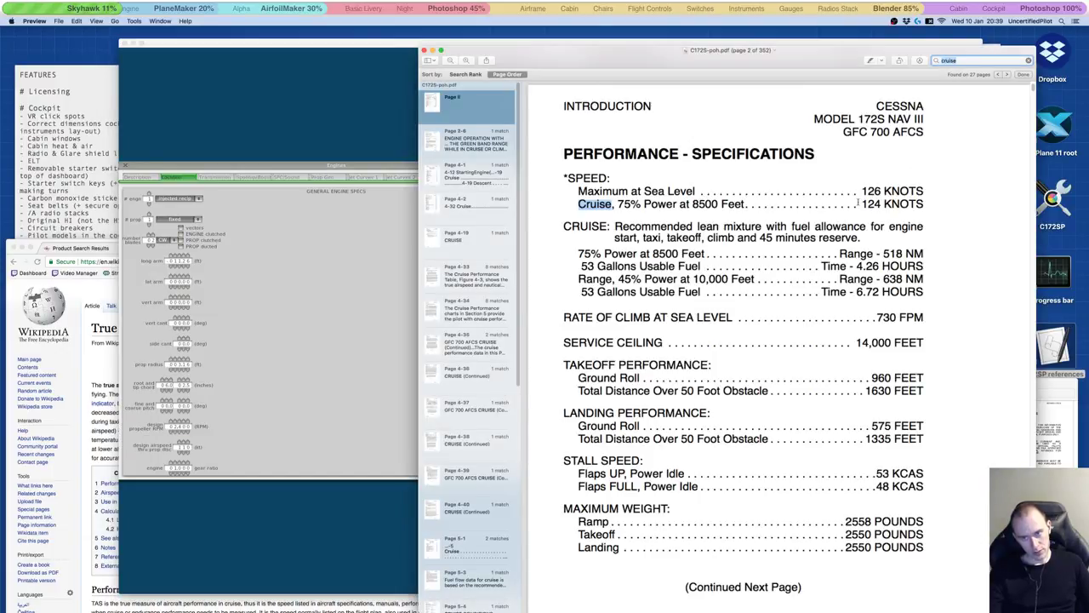
Step: Highlight '124 KNOTS' on the Cruise line of the Performance Specifications page
drag(858, 204, 940, 206)
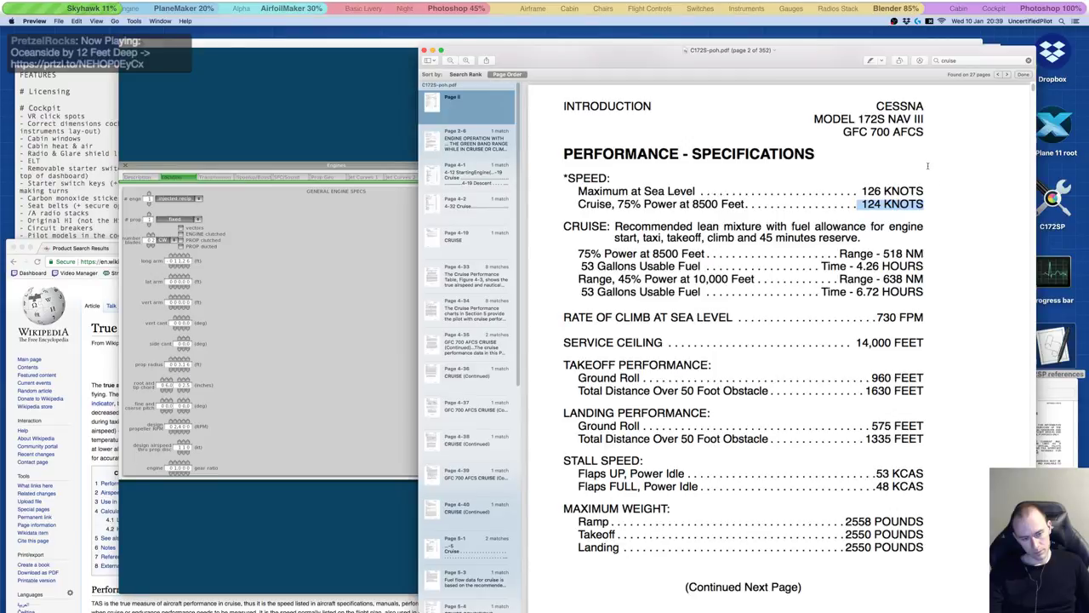
Step: Bring Plane Maker's Engines window forward and read the design airspeed thru prop disc help
click(263, 450)
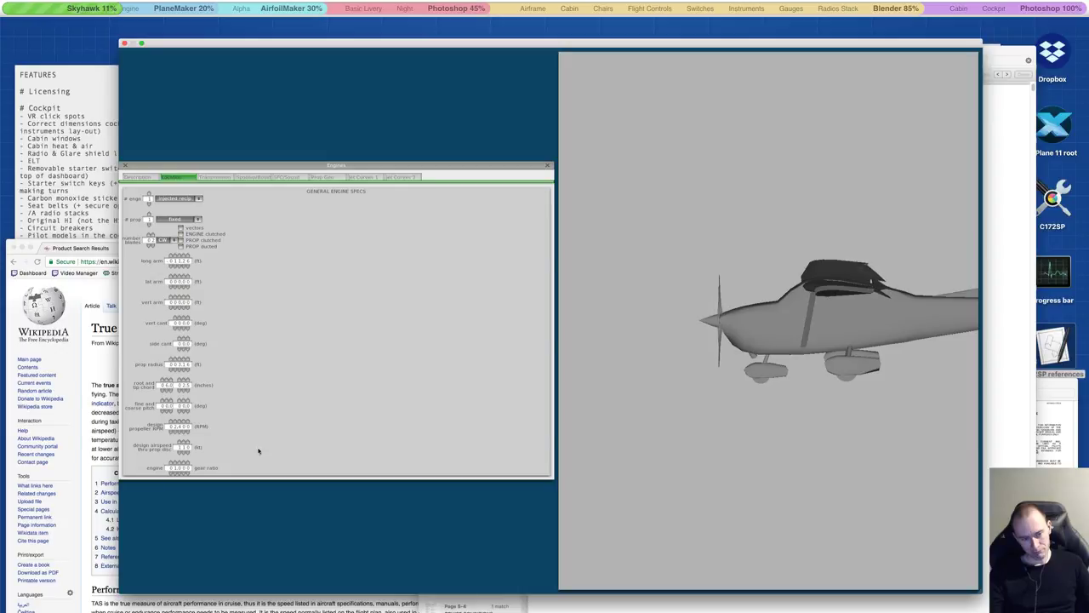
mouse_move(188, 451)
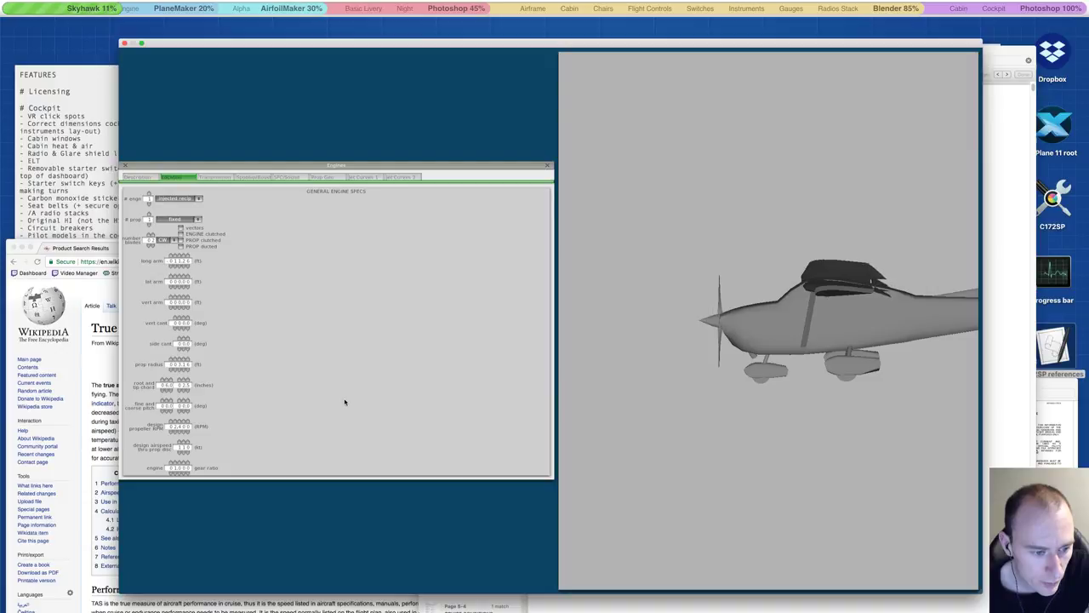
Step: Open the online Plane Maker manual in Chrome and move the browser up and right
click(109, 247)
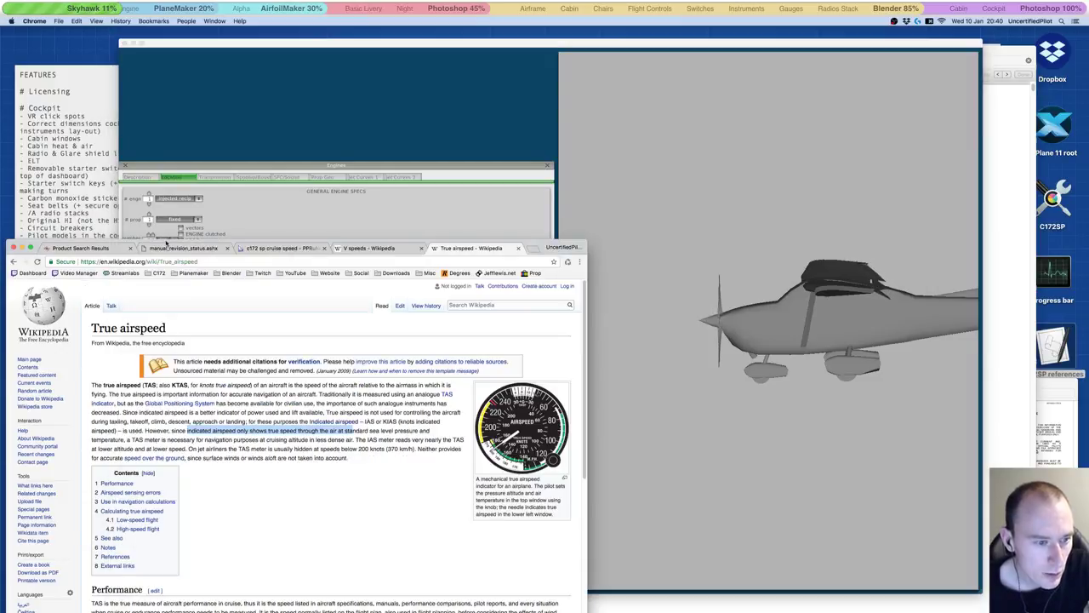
click(172, 248)
click(189, 273)
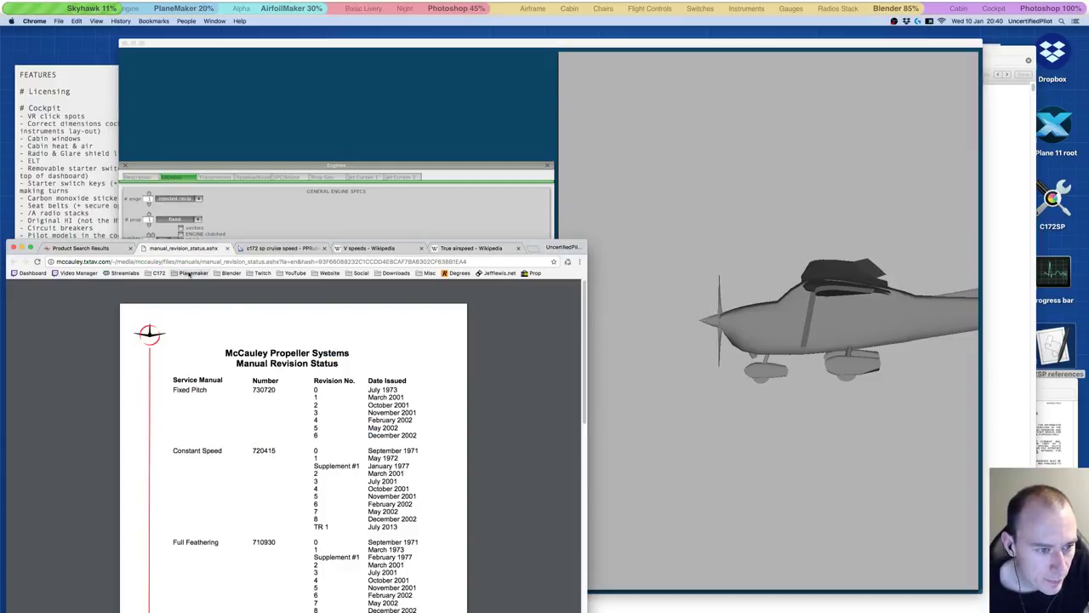
click(429, 272)
click(610, 271)
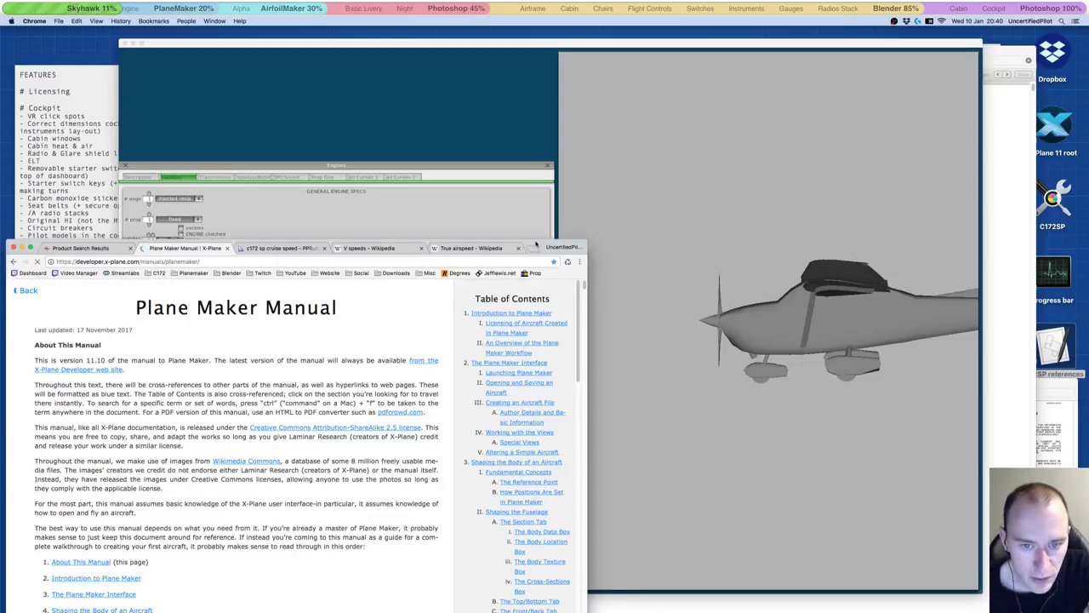
drag(536, 249, 729, 78)
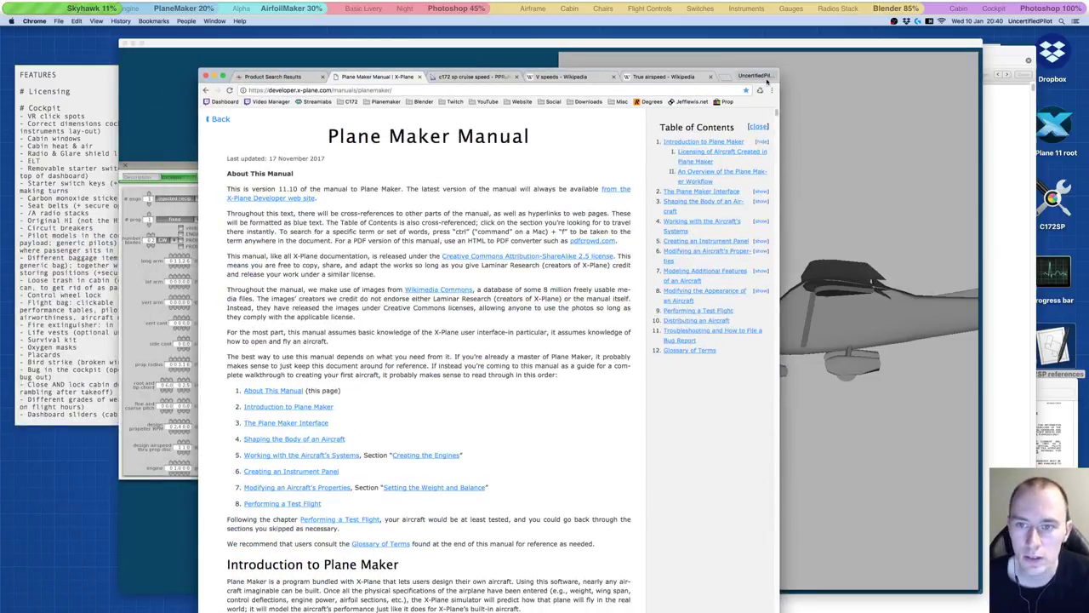
Step: Find 'design rpm' in the manual, read the prop disc airspeed paragraph, then return to True airspeed
key(super+f)
text(design)
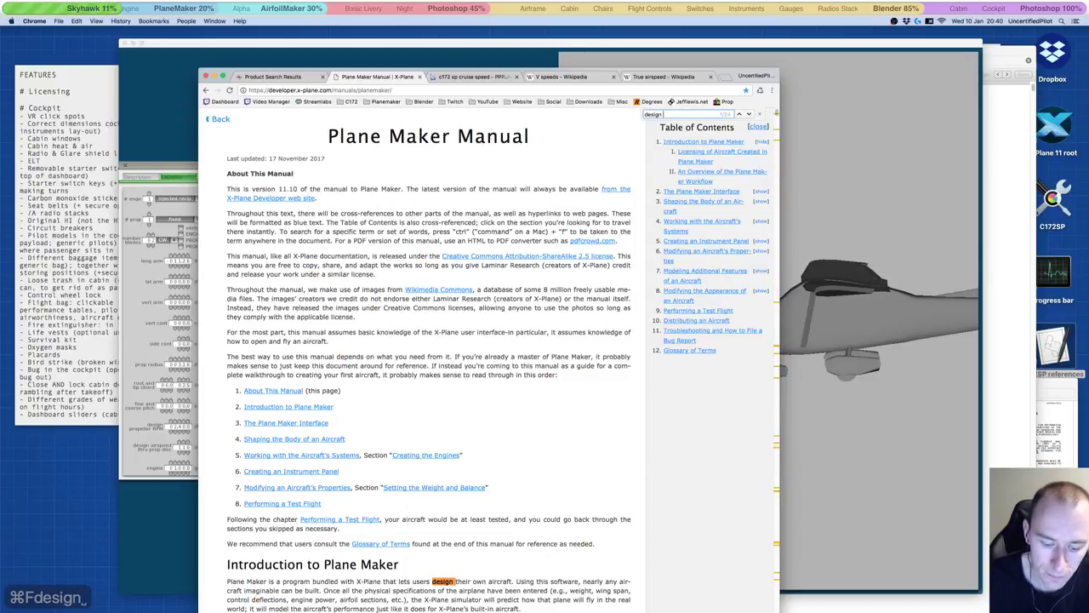
text( rpm)
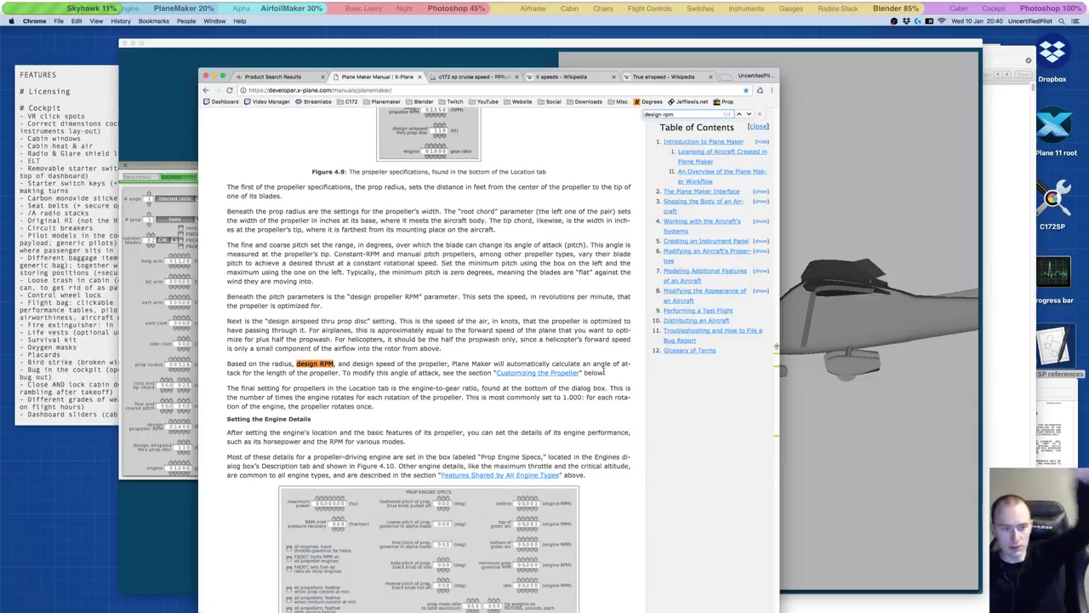
scroll(437, 381, up, 5)
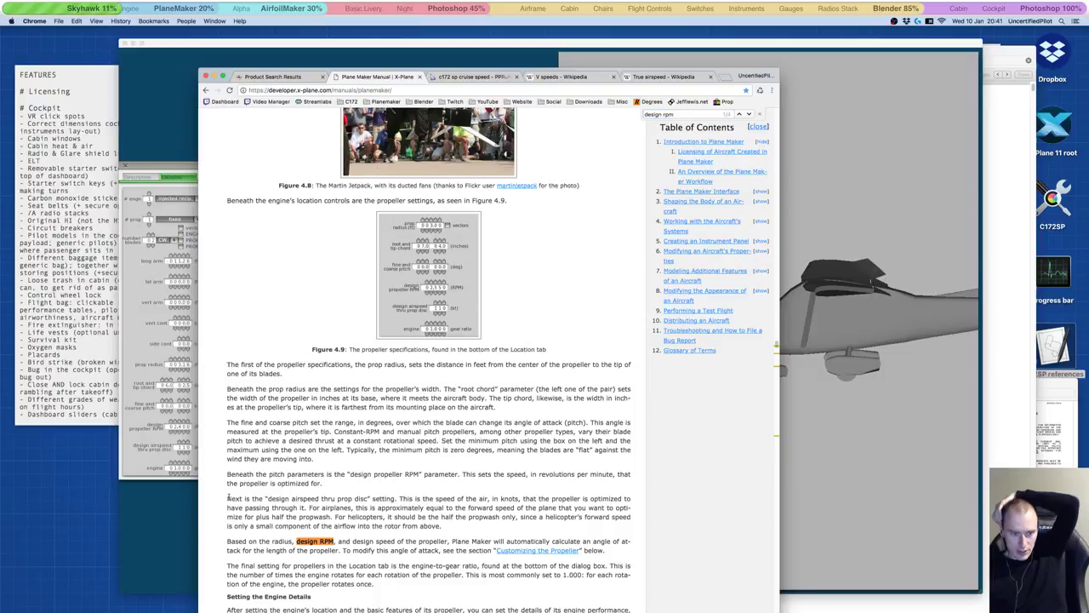
drag(228, 497, 352, 498)
click(369, 491)
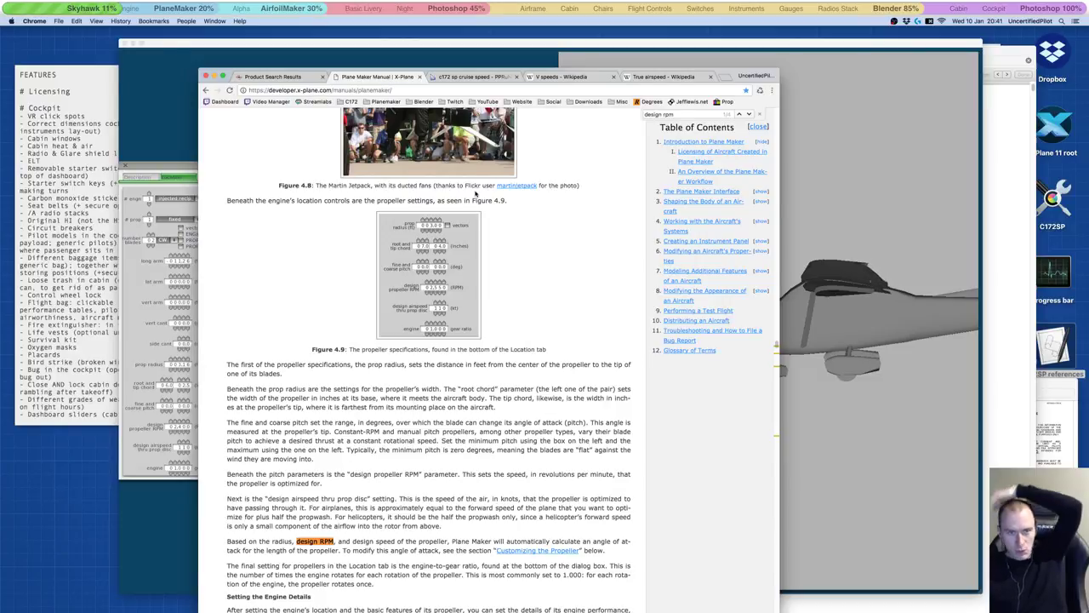
click(645, 79)
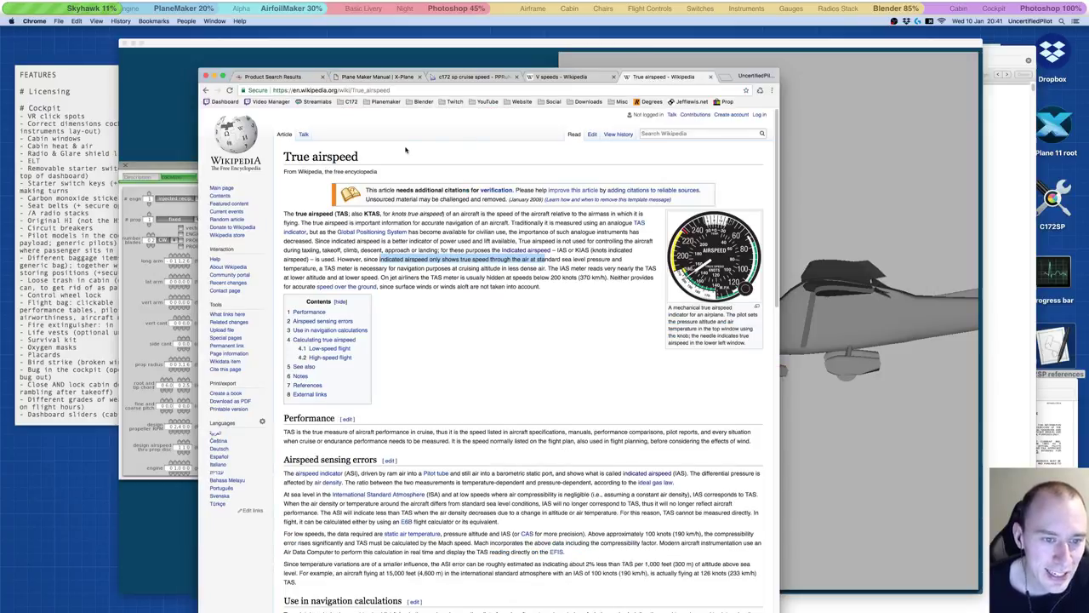
click(723, 76)
Step: Google 'knots is kias or ktas', then return to the True airspeed and Plane Maker manual tabs
text(knots is)
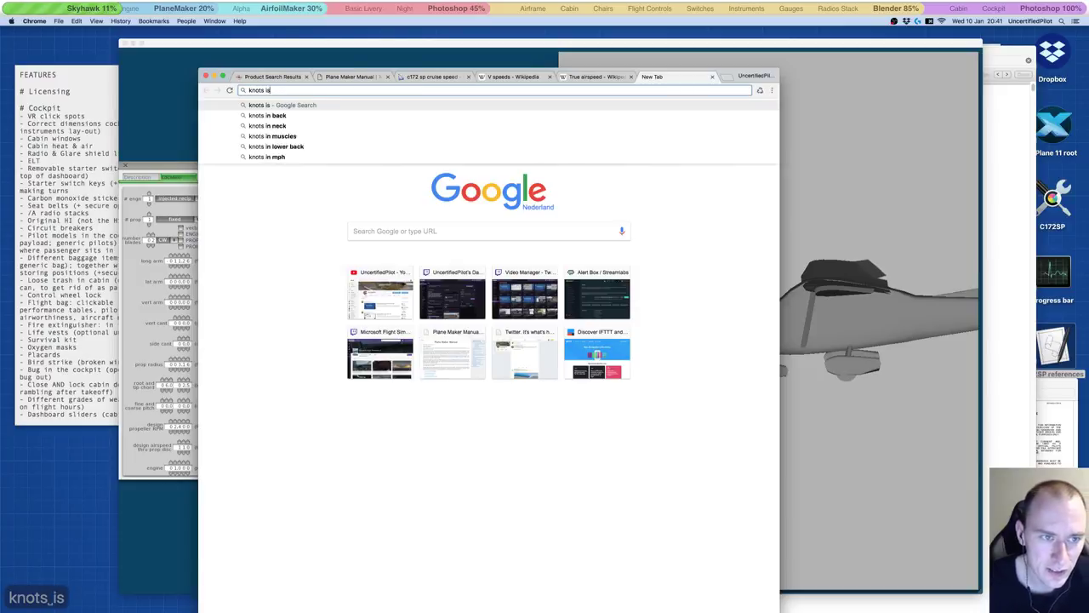
text( kias or ktas)
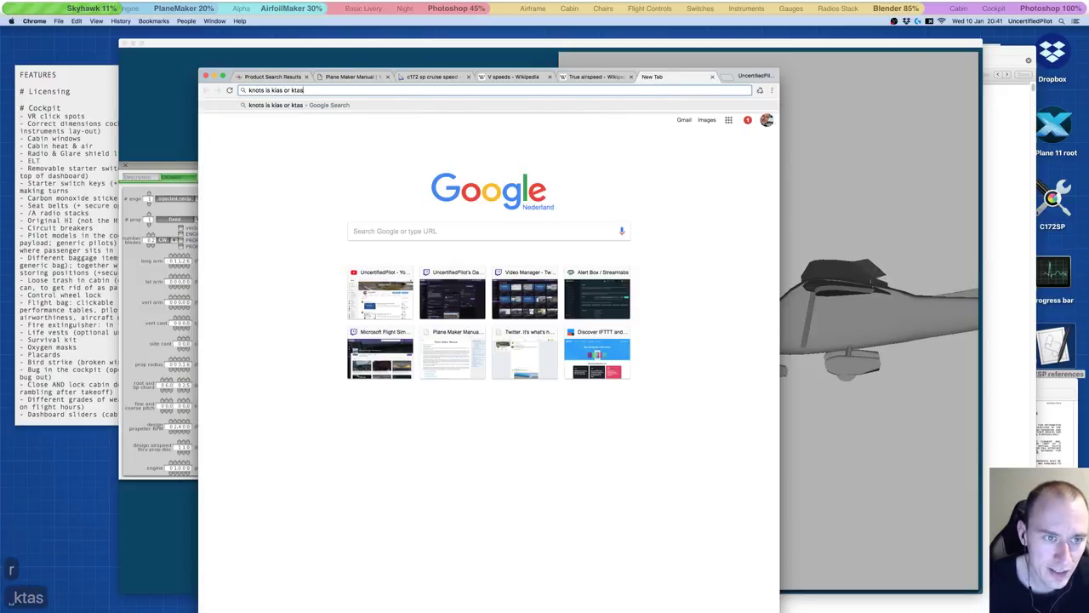
key(Return)
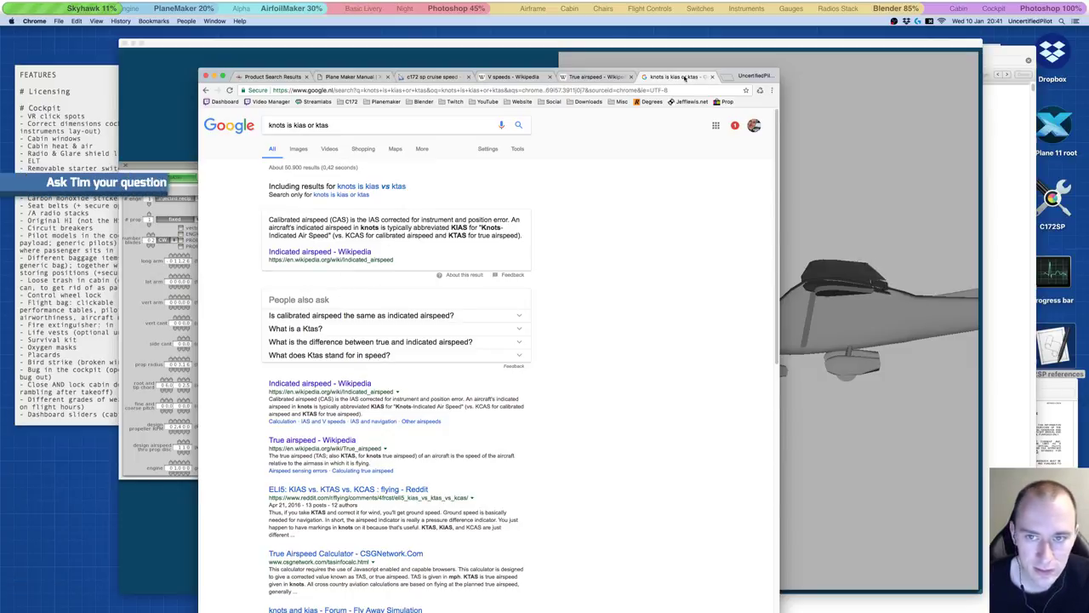
click(568, 77)
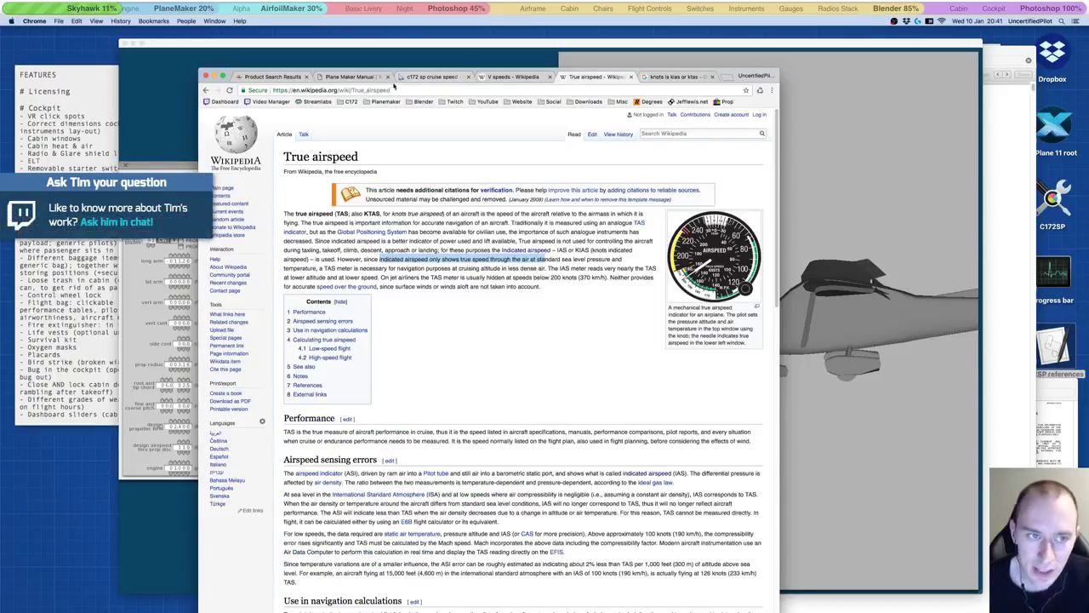
click(372, 78)
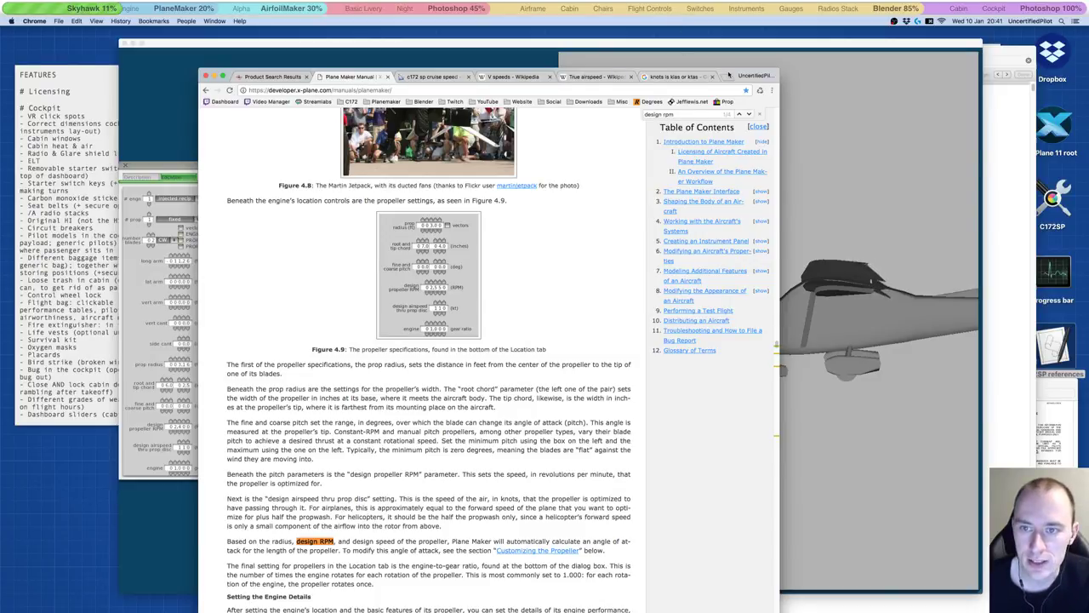
drag(728, 75, 1086, 43)
Step: Bring Plane Maker forward, then put the C172S POH specifications page in front of it
click(231, 426)
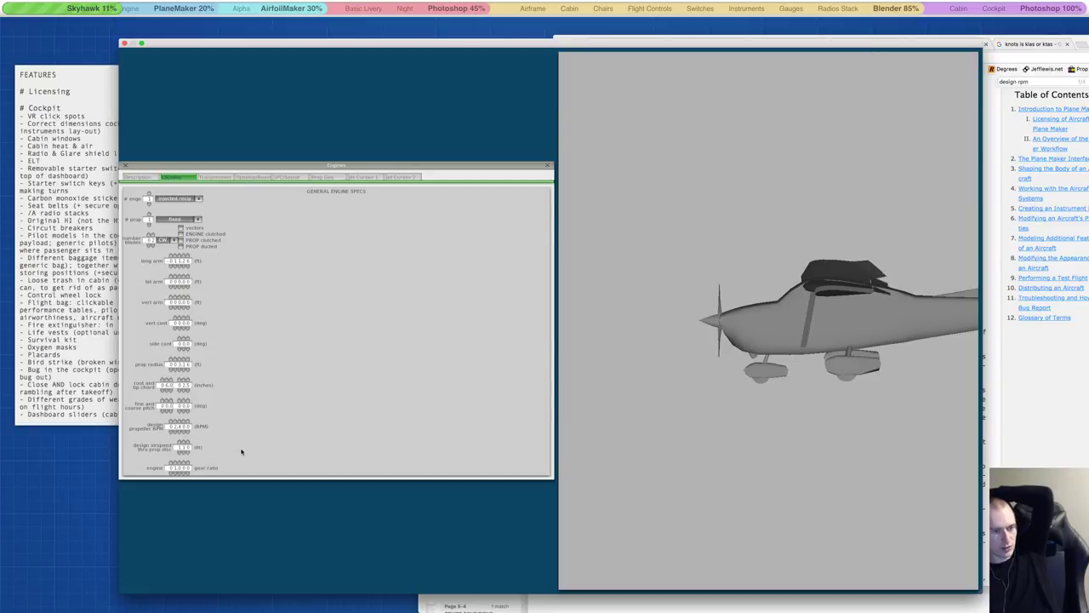
click(979, 605)
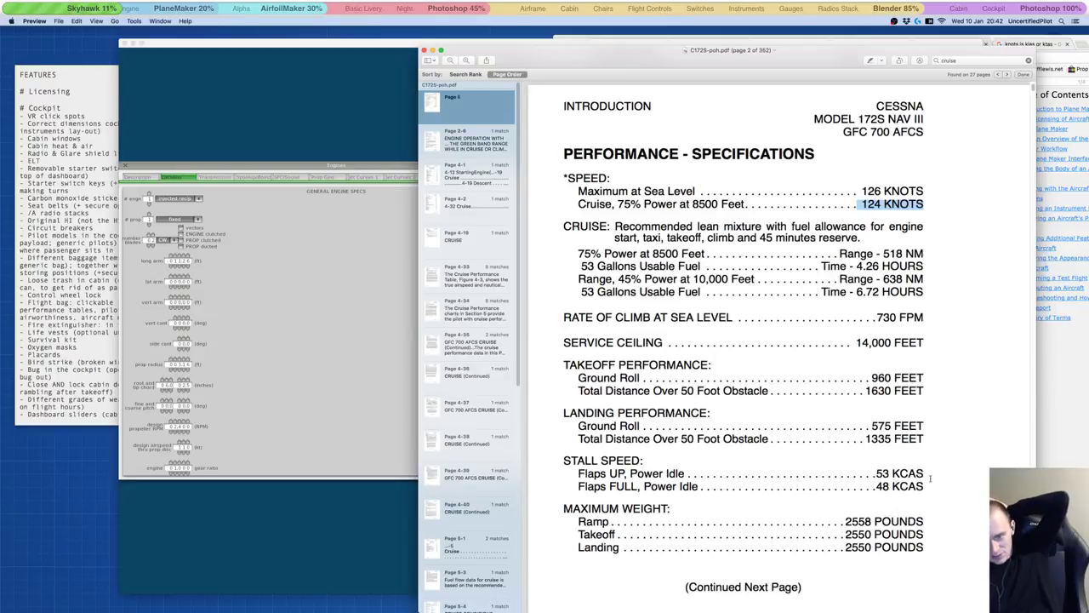
Step: Highlight the 48 KCAS stall speed and the 124 KNOTS cruise speed in the POH
drag(930, 478, 875, 481)
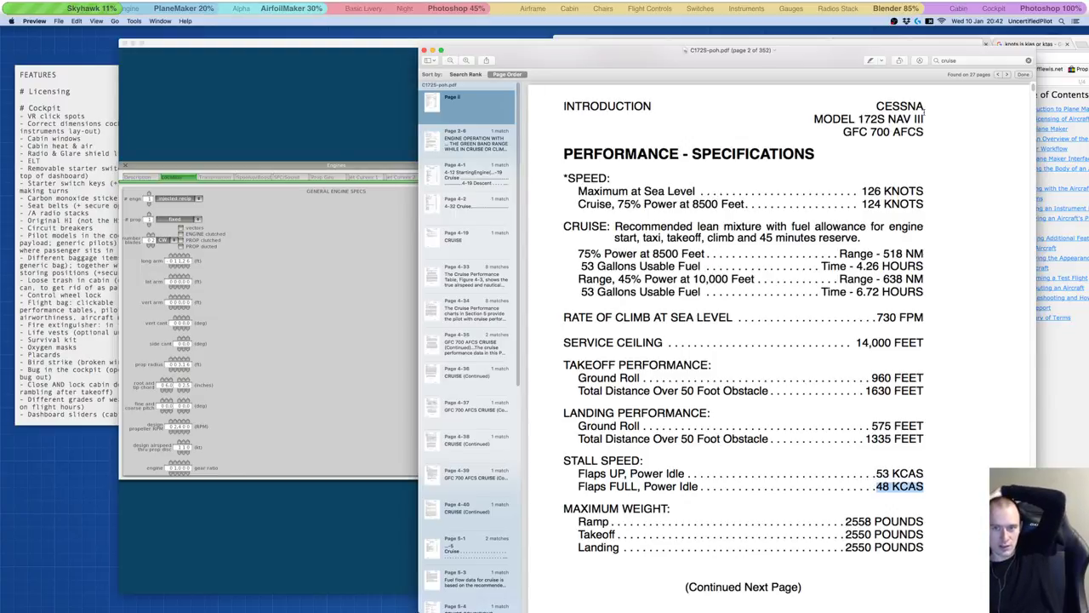
drag(926, 205, 859, 204)
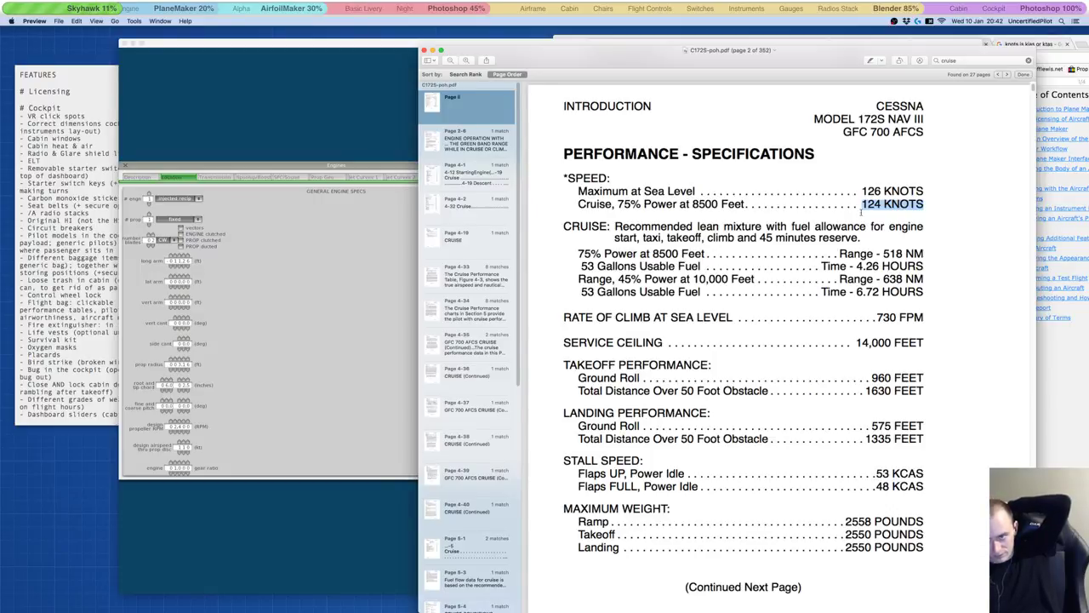
Step: Bring Chrome forward and switch to the 'c172 sp cruise speed' PPRuNe thread
click(1083, 346)
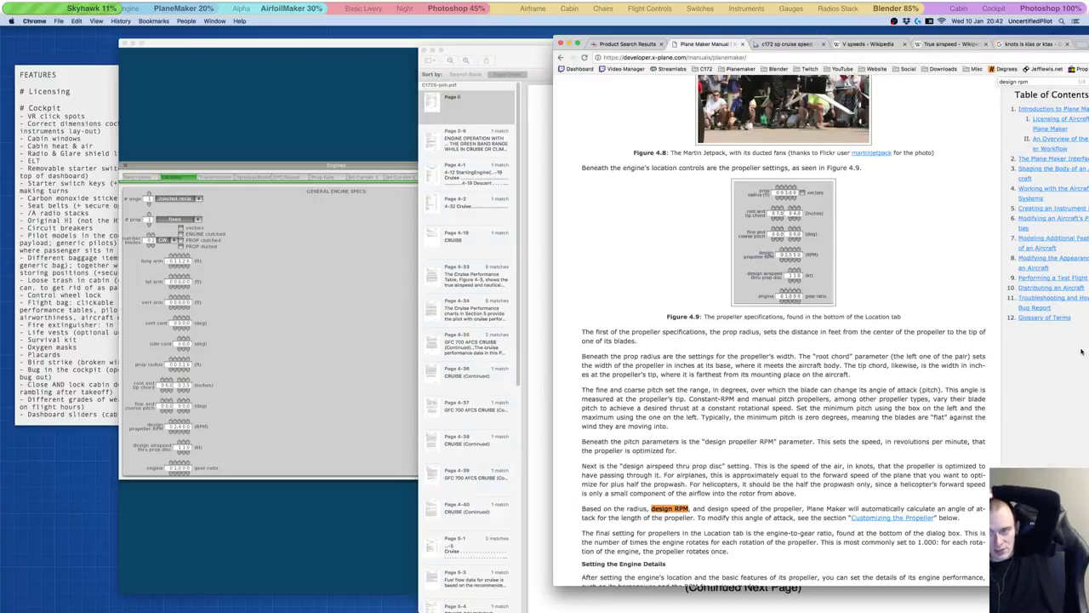
click(634, 43)
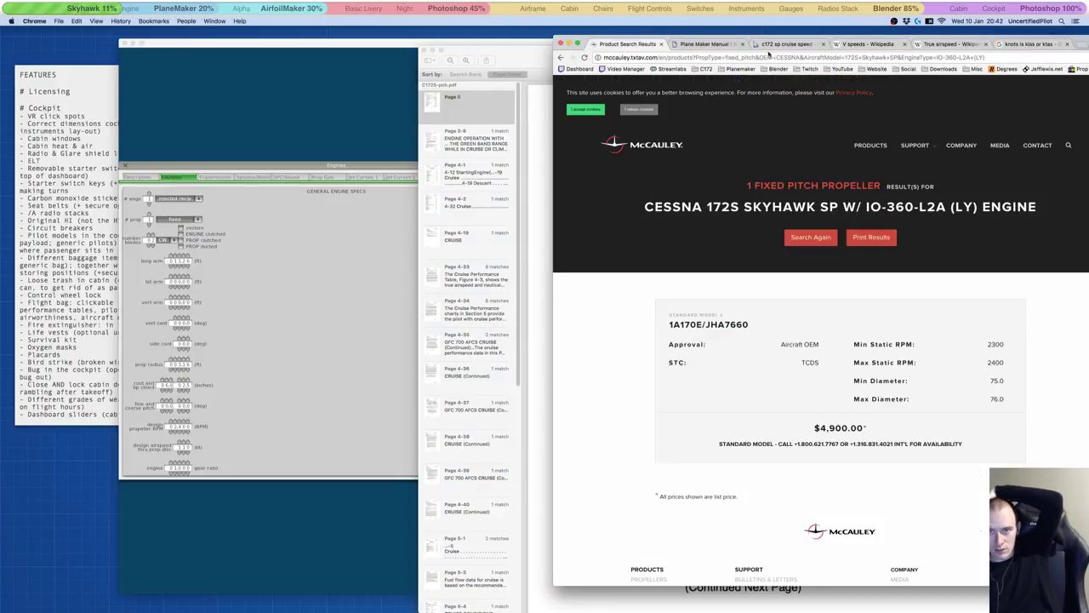
click(787, 43)
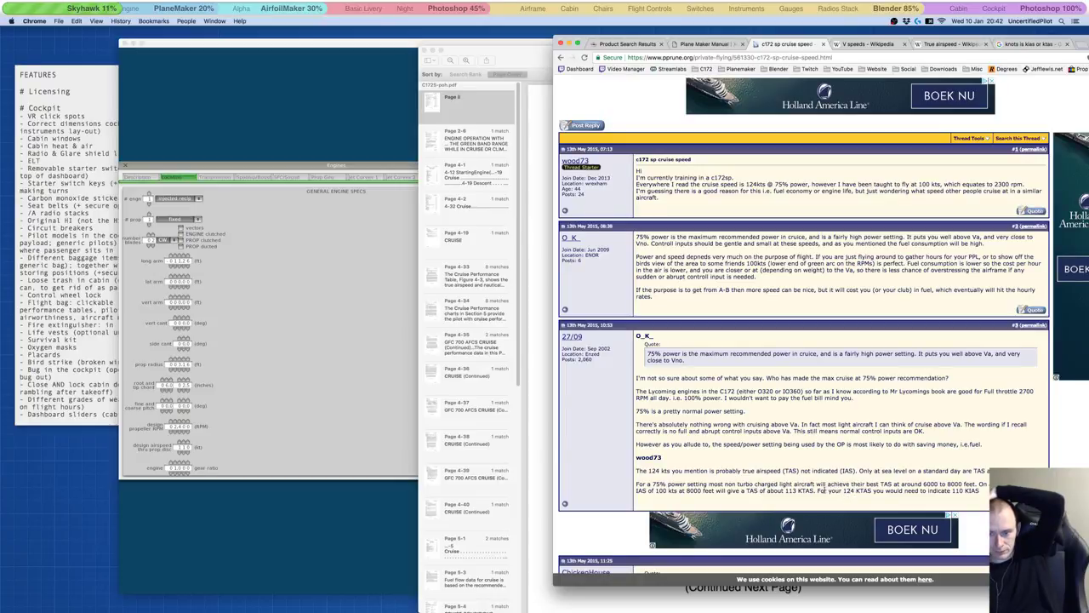
Step: Highlight the '124 KTAS … 110 KIAS' remark and read the thread to its end
drag(818, 491, 972, 491)
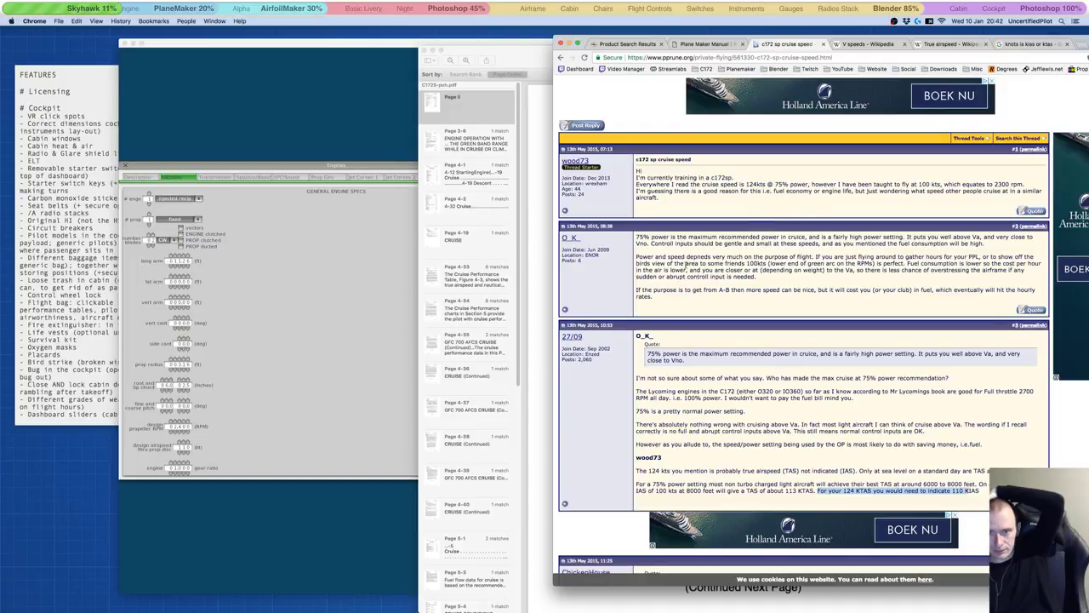
scroll(687, 265, down, 5)
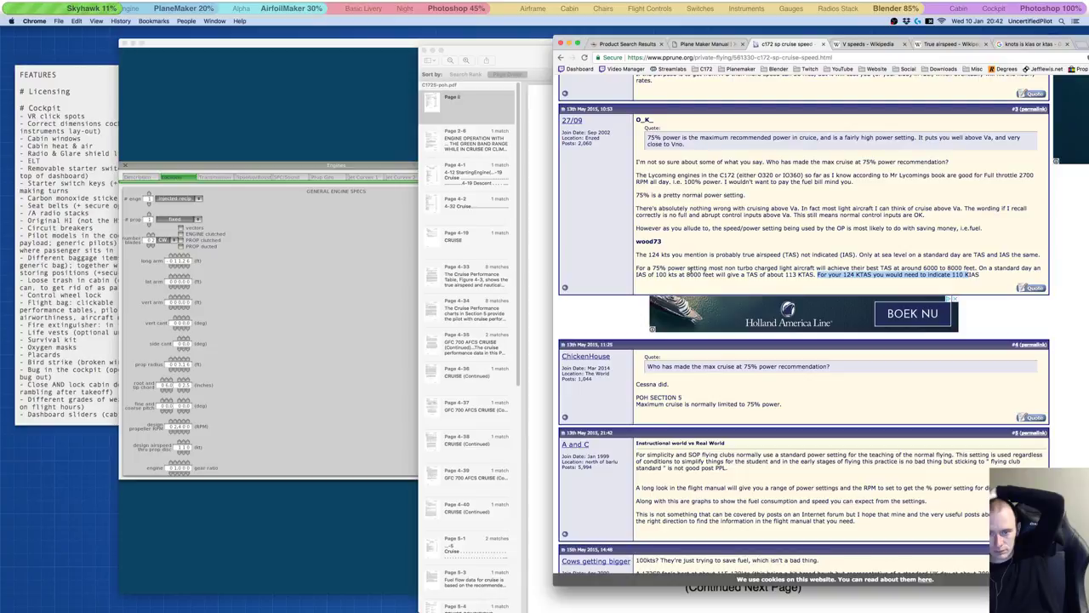
scroll(691, 273, down, 2)
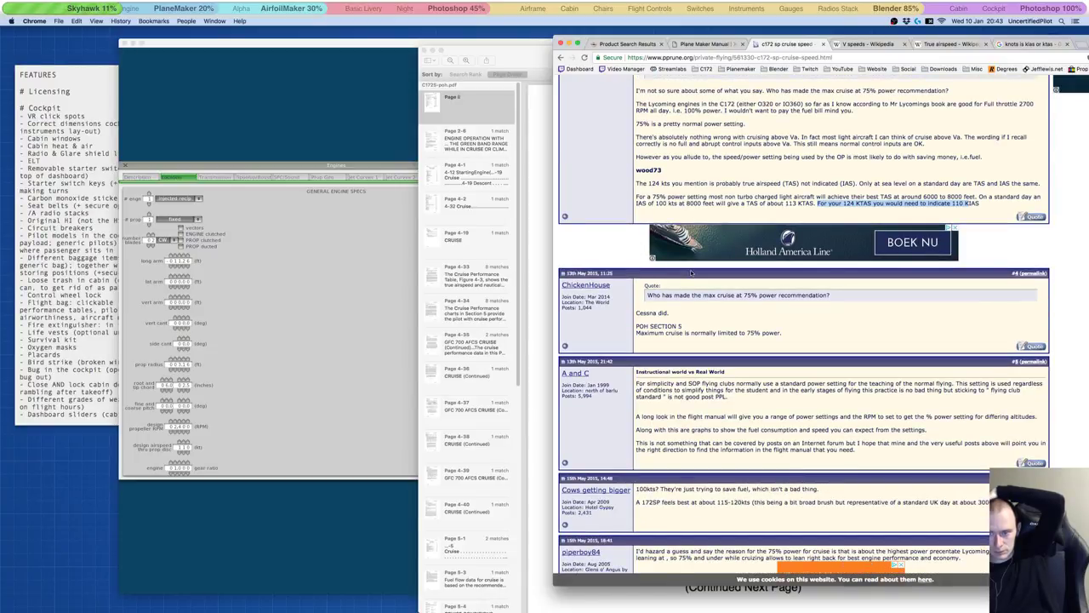
scroll(691, 272, down, 2)
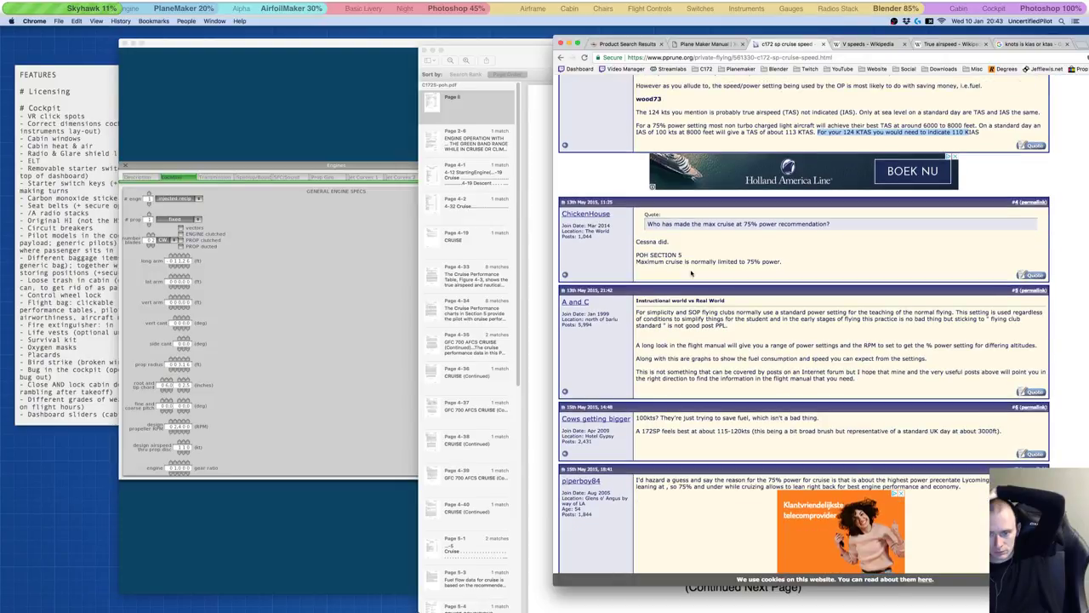
scroll(691, 272, down, 1)
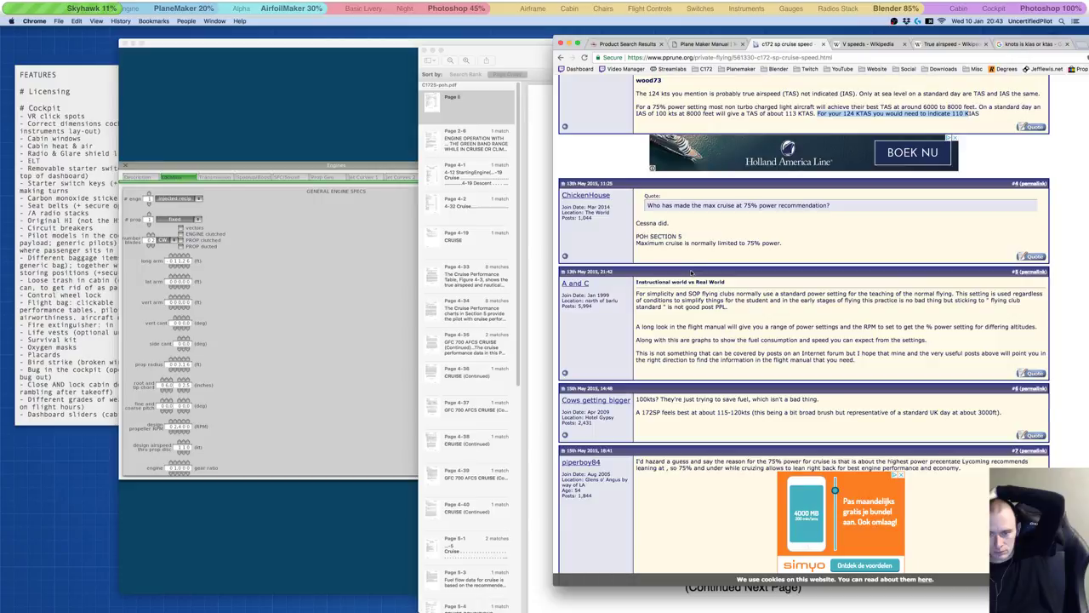
scroll(691, 273, down, 1)
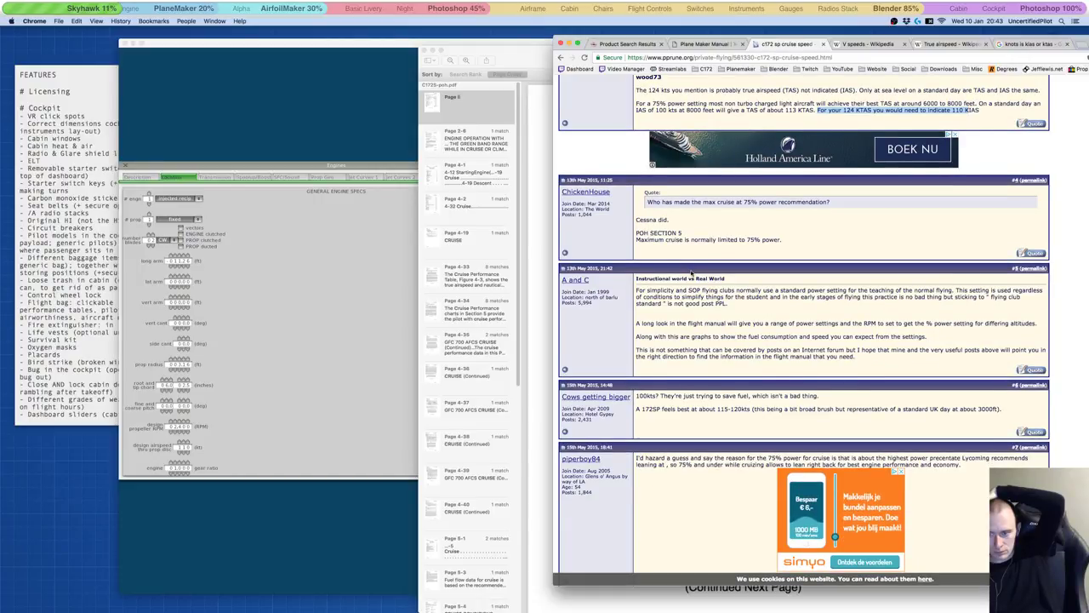
scroll(691, 273, down, 3)
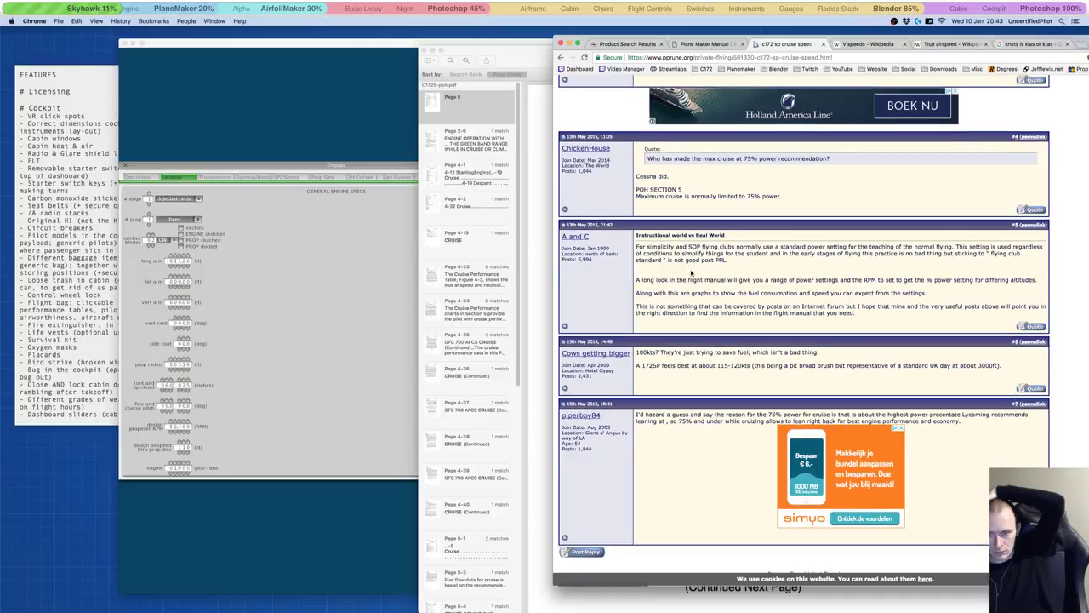
scroll(691, 272, down, 5)
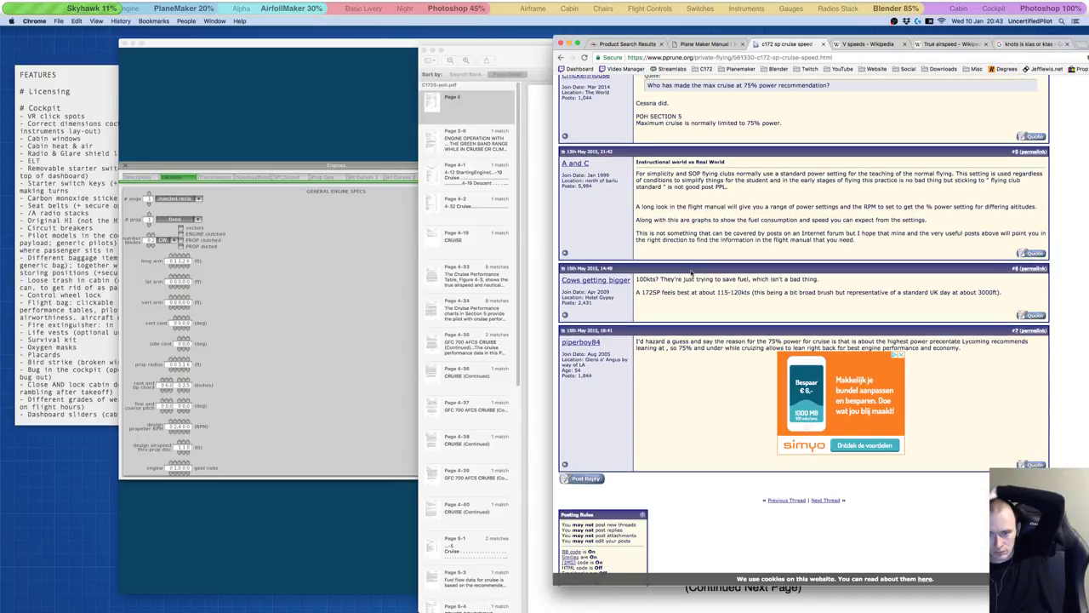
scroll(690, 273, down, 6)
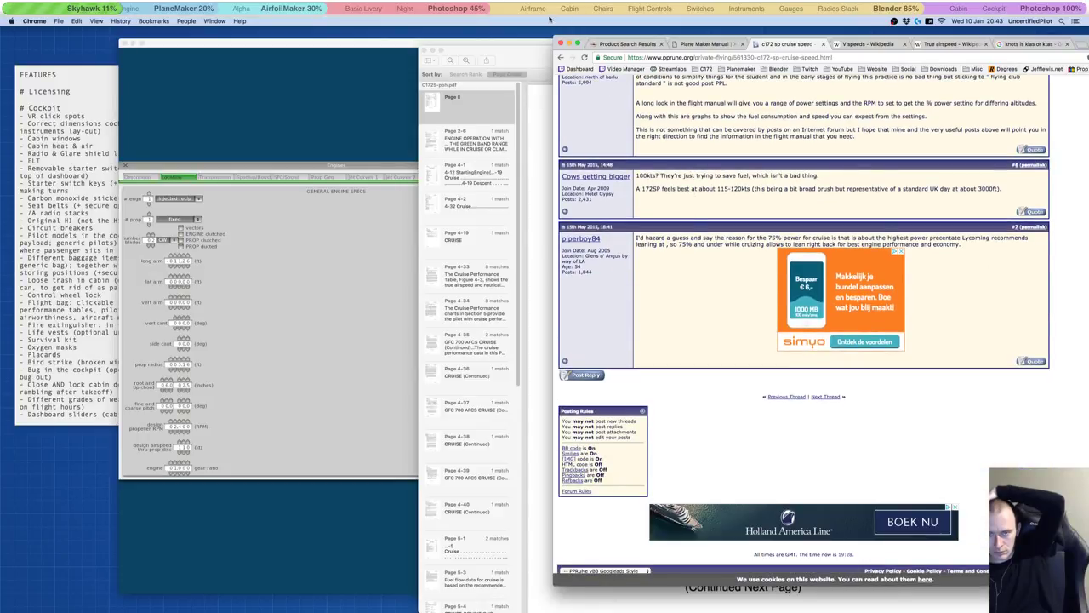
click(561, 57)
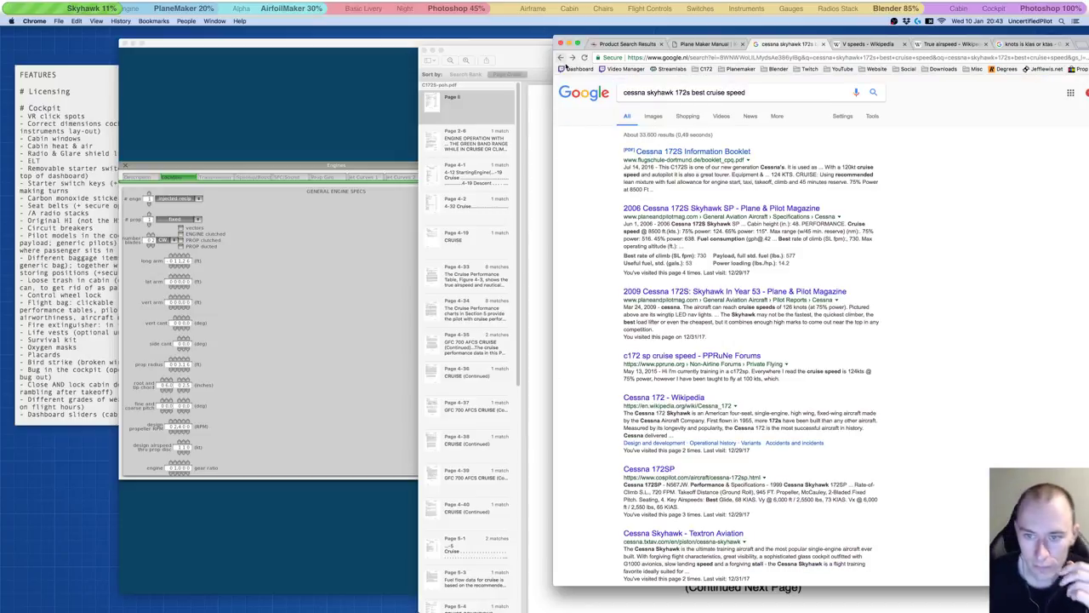
click(704, 209)
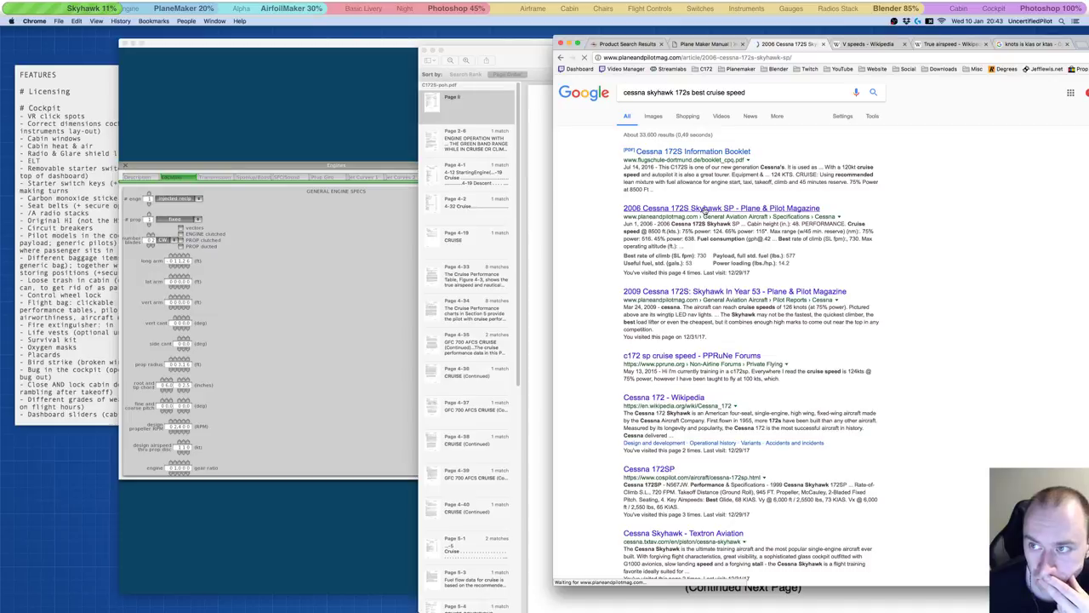
scroll(751, 252, down, 5)
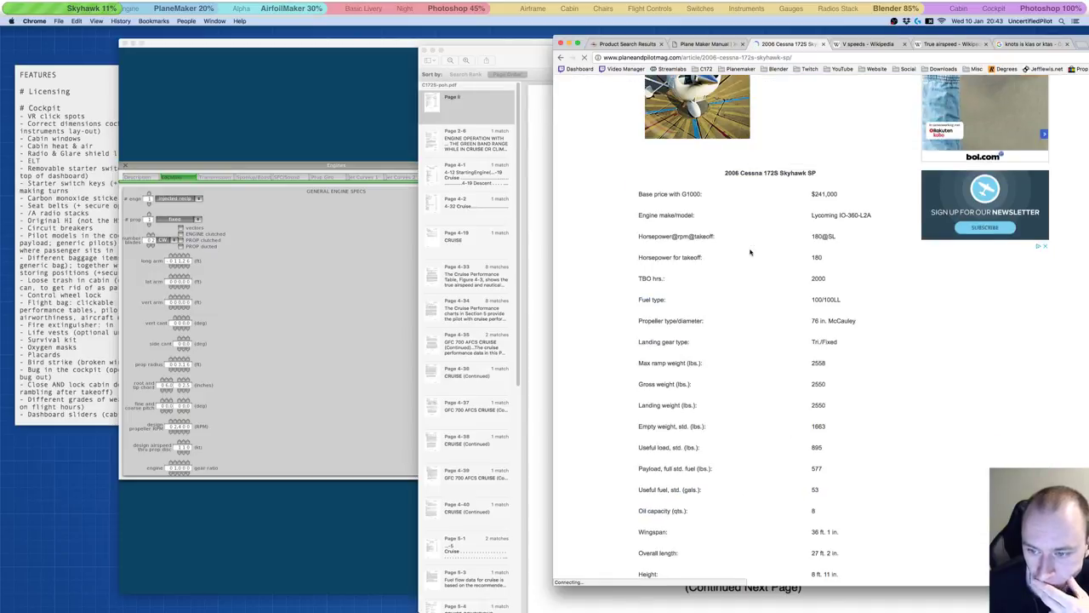
scroll(826, 301, down, 1)
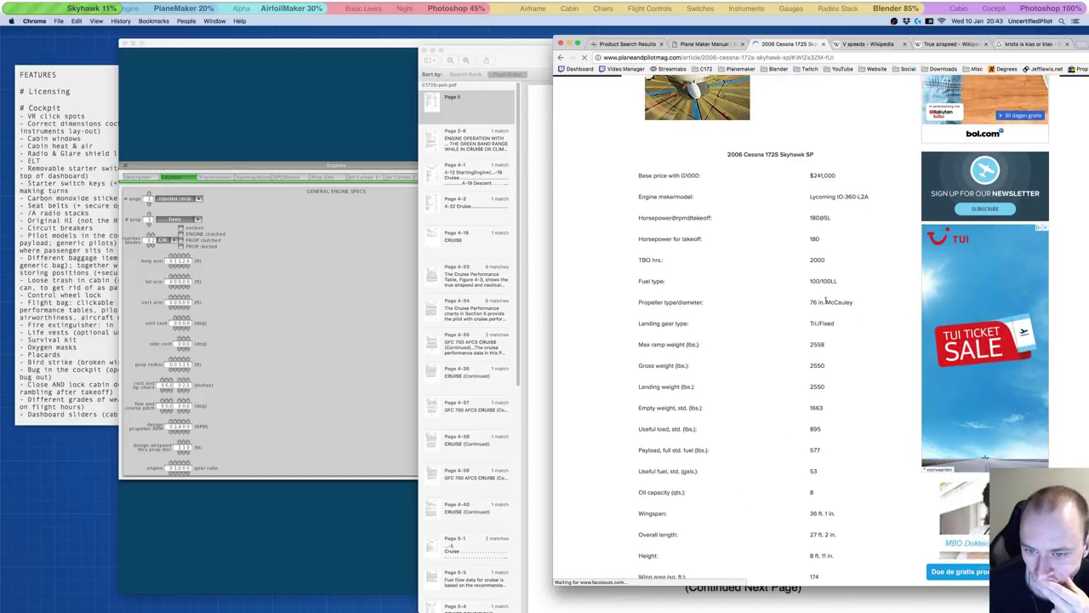
scroll(825, 301, down, 3)
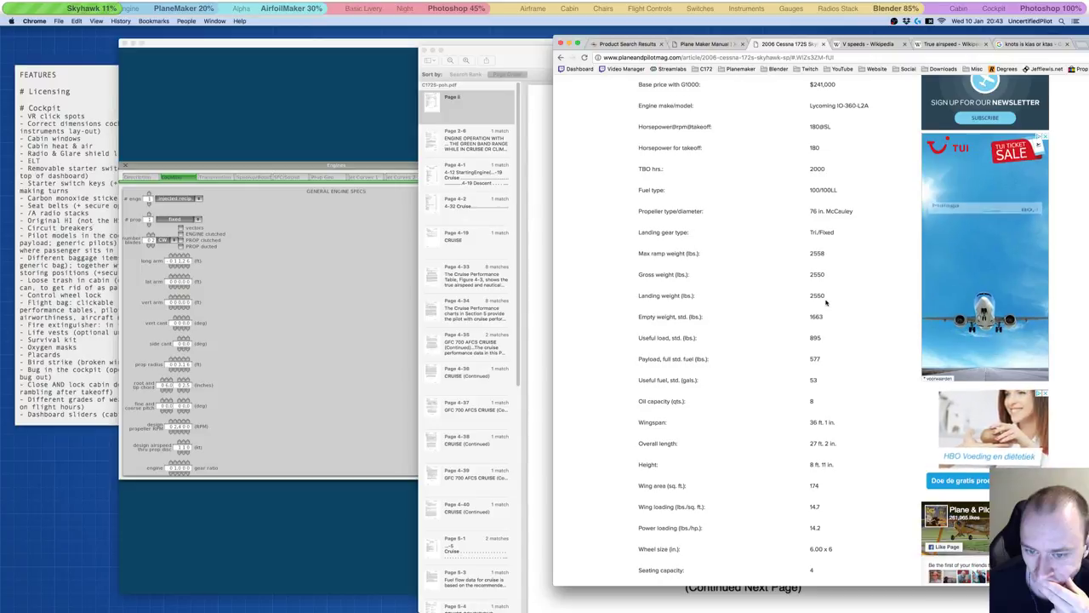
scroll(825, 301, down, 4)
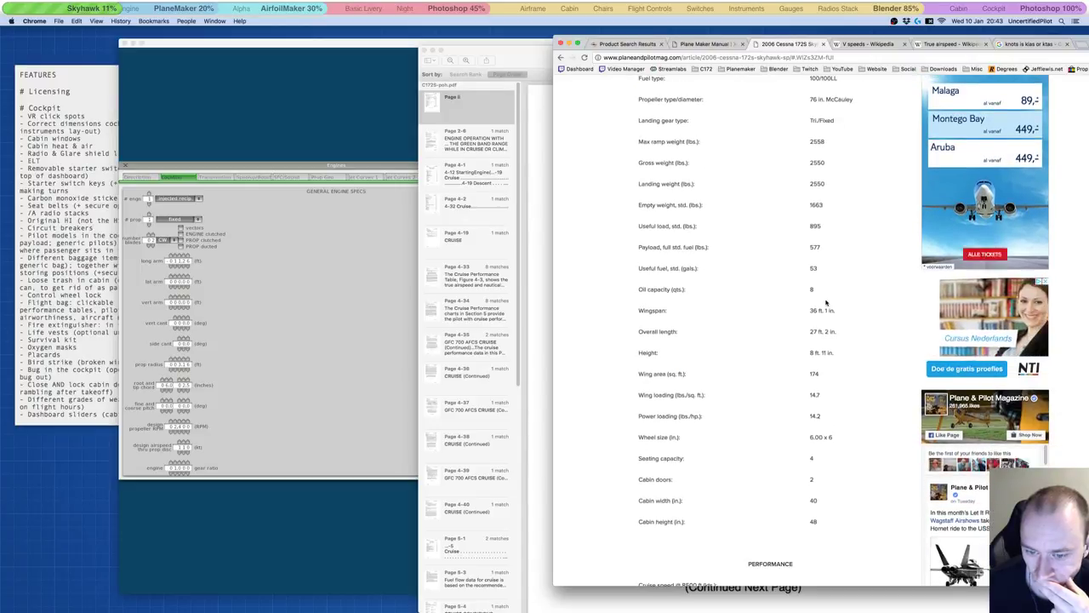
scroll(825, 301, down, 10)
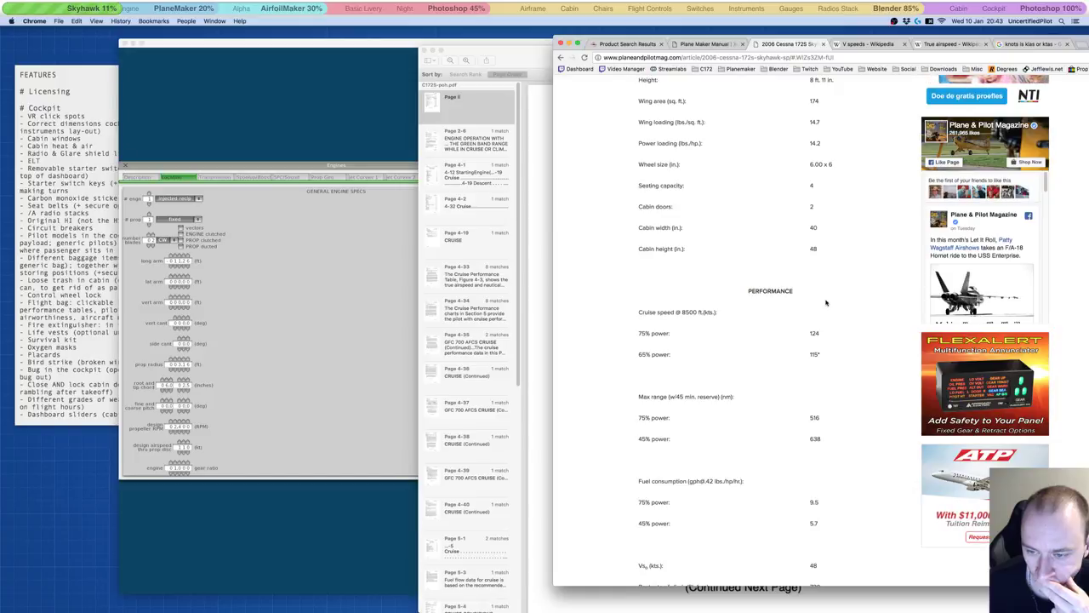
scroll(826, 302, down, 1)
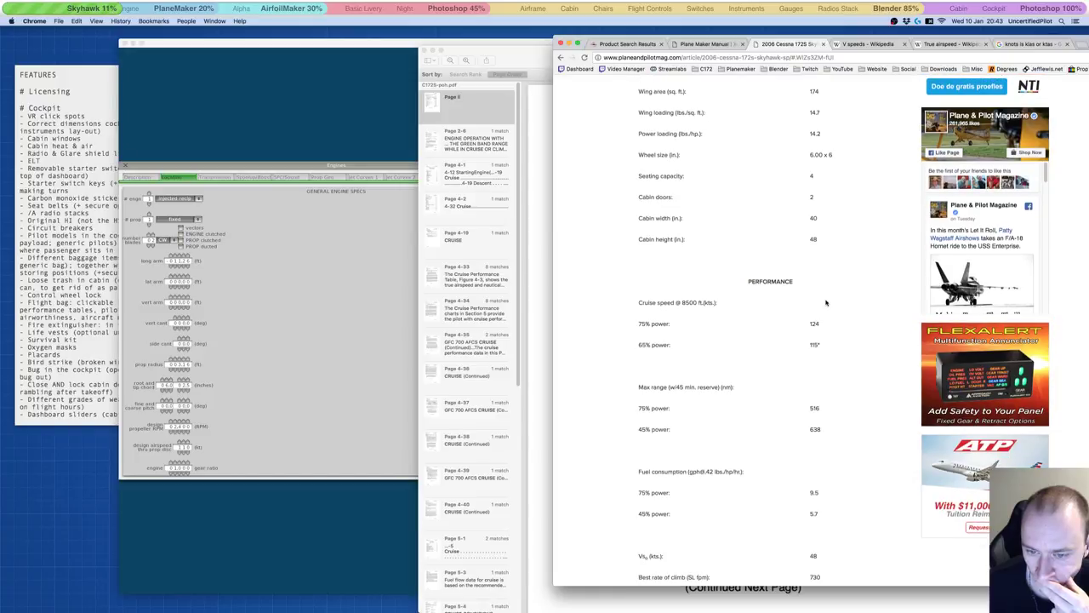
scroll(825, 301, down, 1)
scroll(825, 301, down, 3)
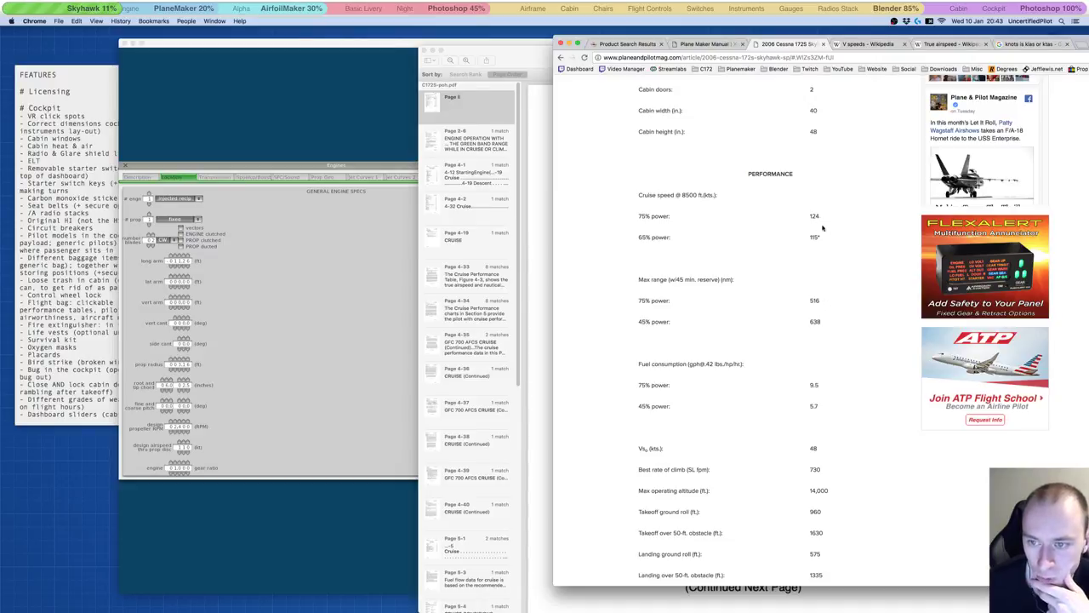
scroll(791, 296, down, 3)
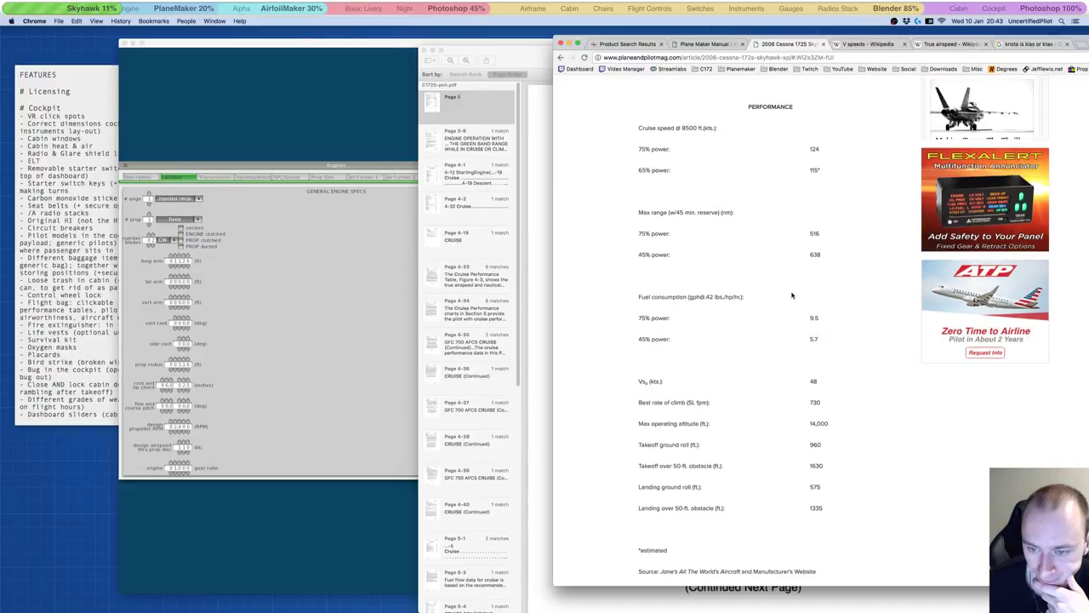
scroll(791, 296, down, 3)
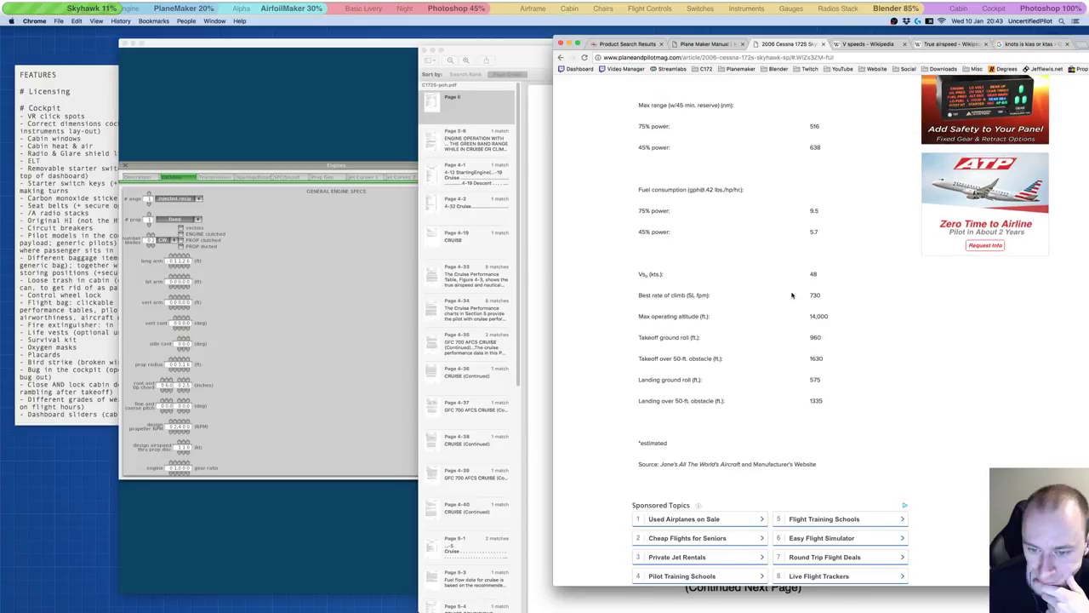
scroll(792, 296, down, 7)
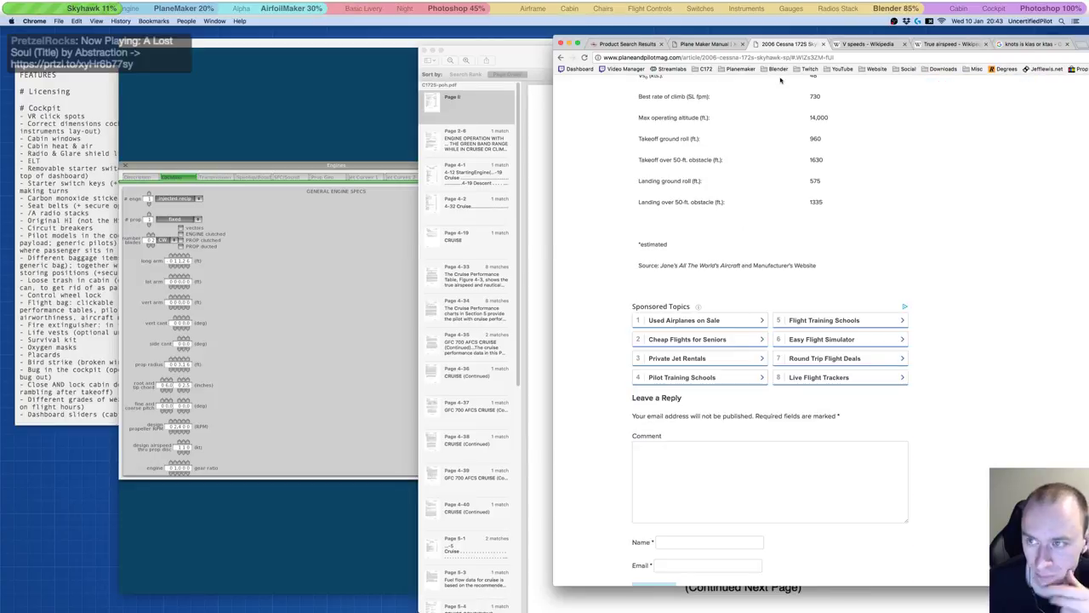
Step: Replace the Google query on the last tab with 'cessna skyhawk 172s vs' and search
click(1010, 44)
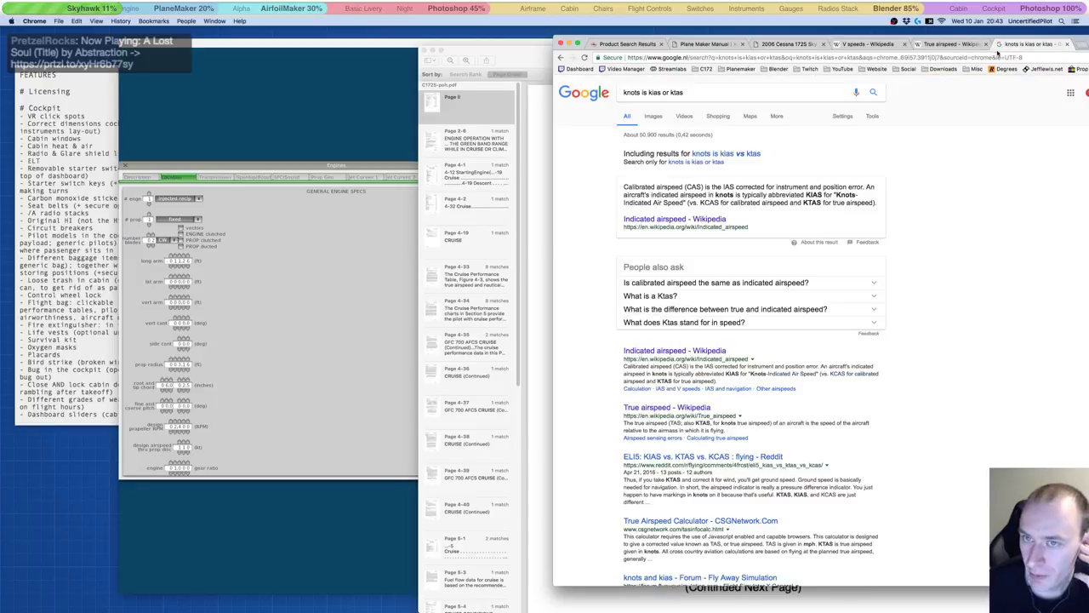
click(706, 88)
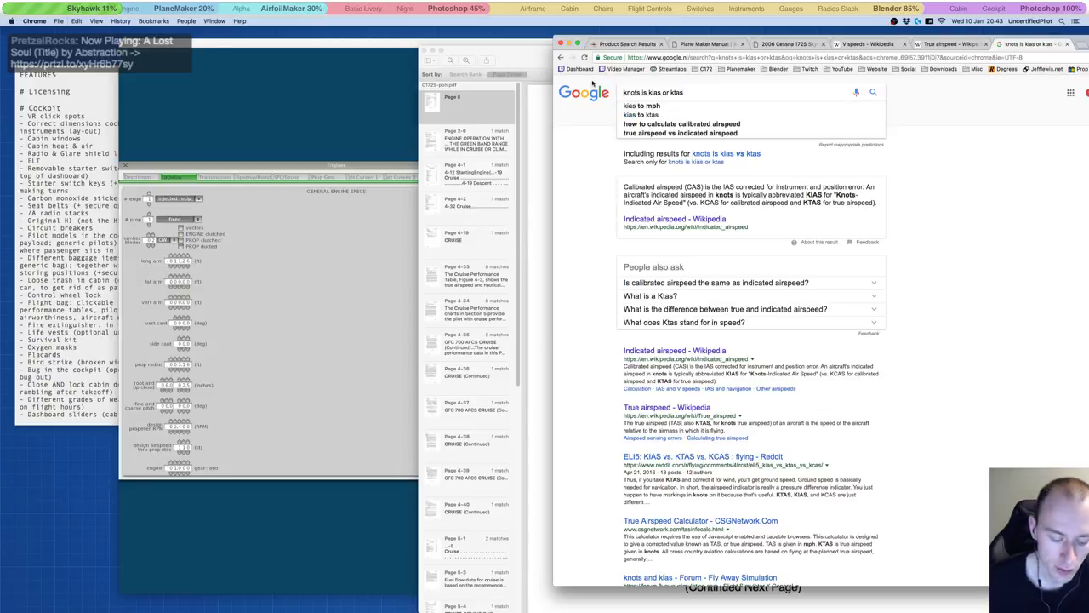
key(super+a)
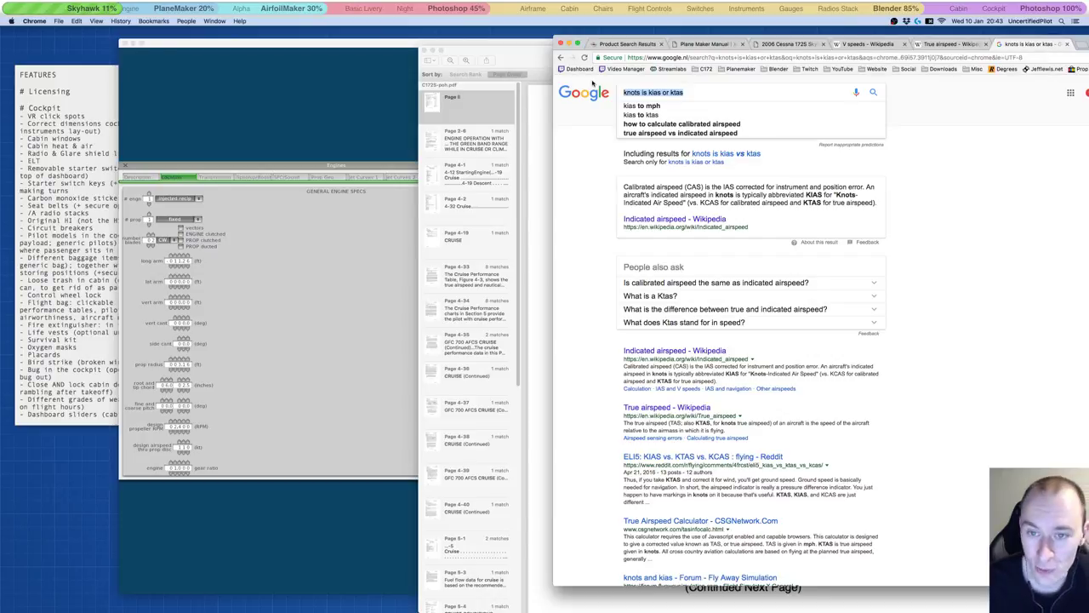
text(cessan)
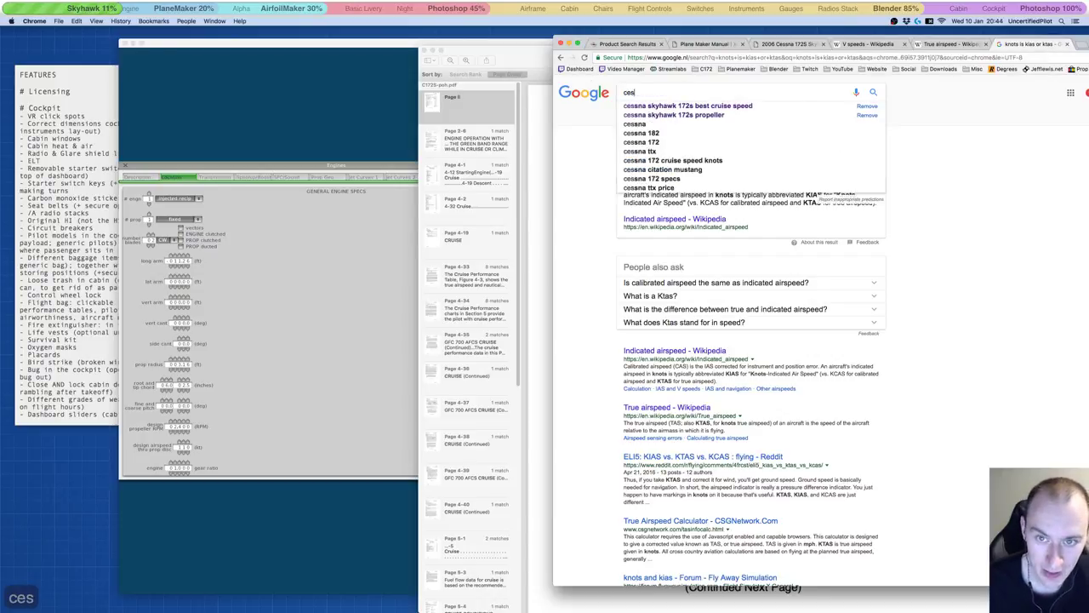
key(BackSpace)
key(BackSpace)
text(na)
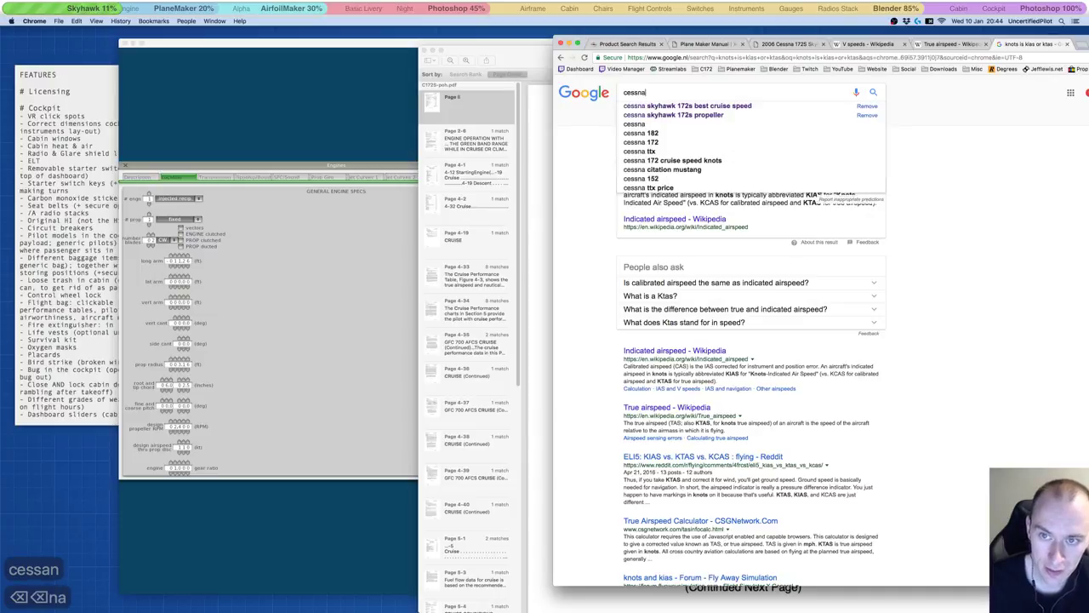
key(Down)
key(BackSpace)
key(BackSpace)
key(BackSpace)
key(BackSpace)
key(BackSpace)
key(BackSpace)
key(BackSpace)
key(BackSpace)
key(BackSpace)
key(BackSpace)
key(BackSpace)
key(BackSpace)
key(BackSpace)
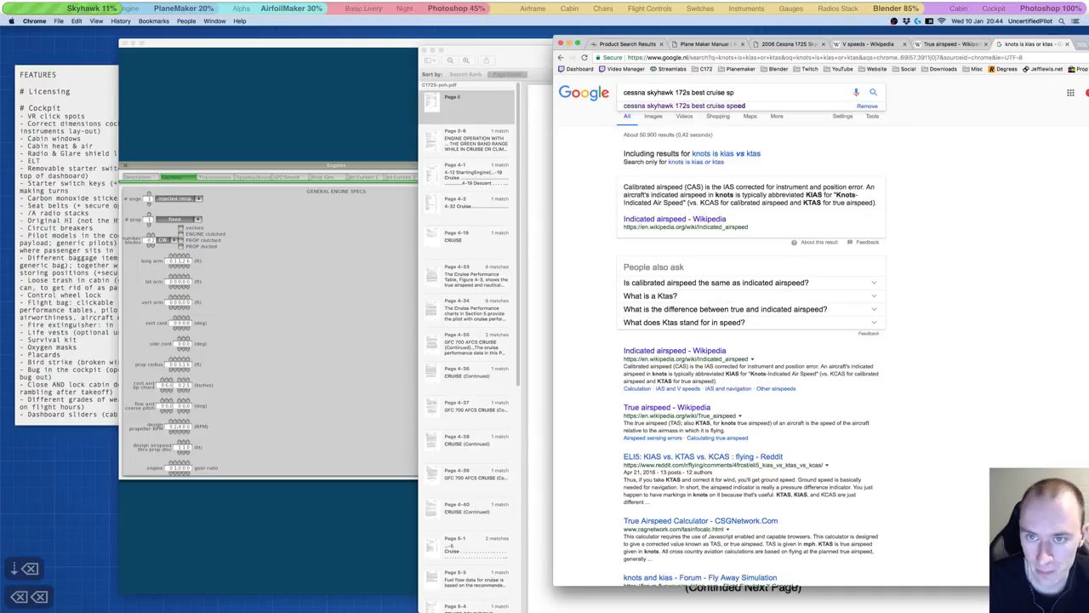
key(BackSpace)
key(BackSpace)
key(BackSpace)
key(BackSpace)
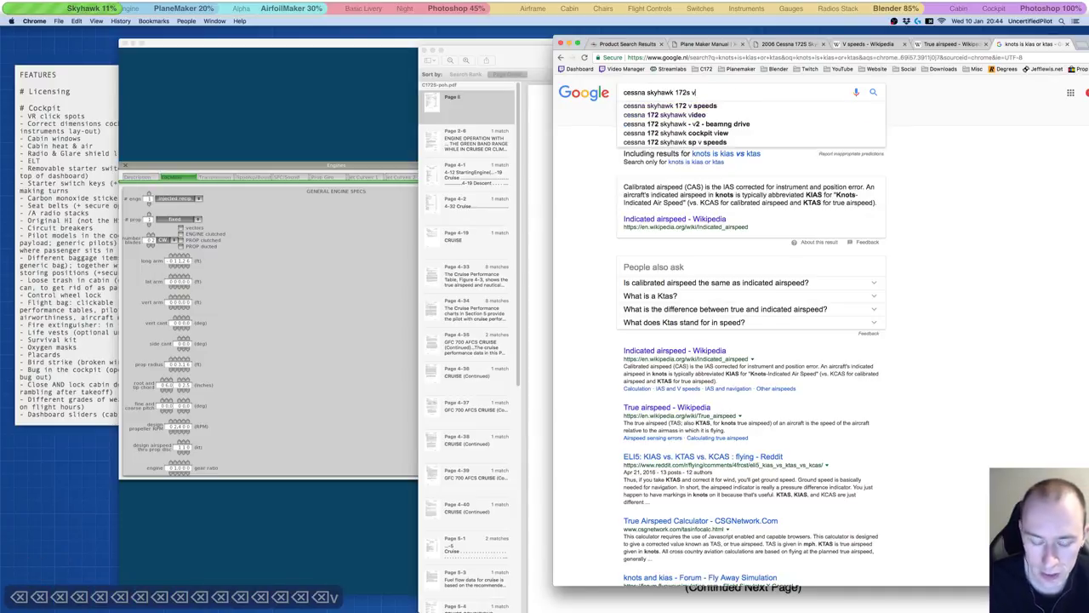
text(va)
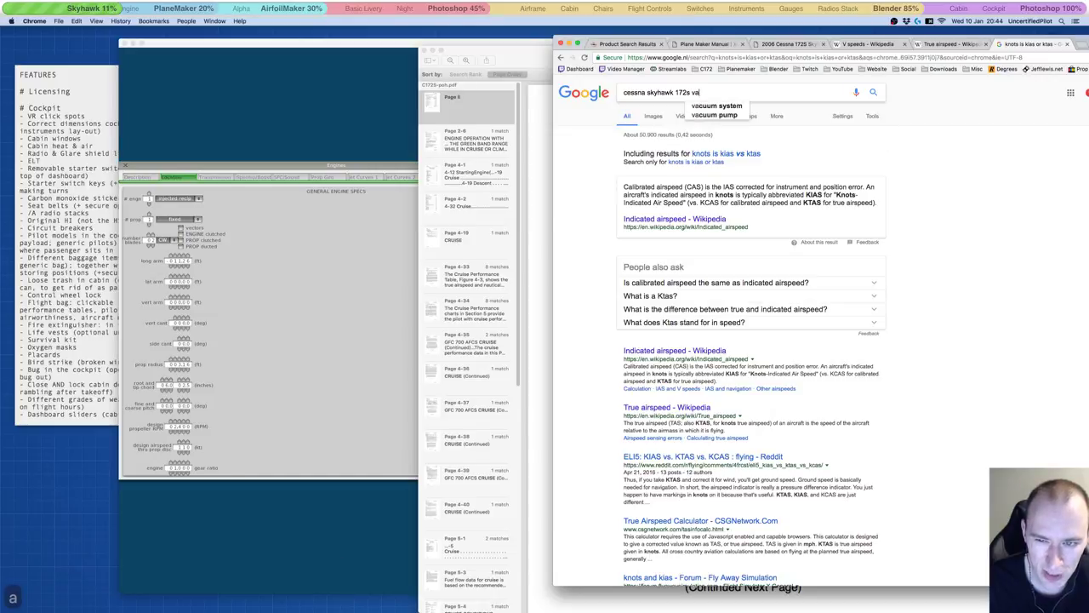
key(BackSpace)
text(s)
key(Return)
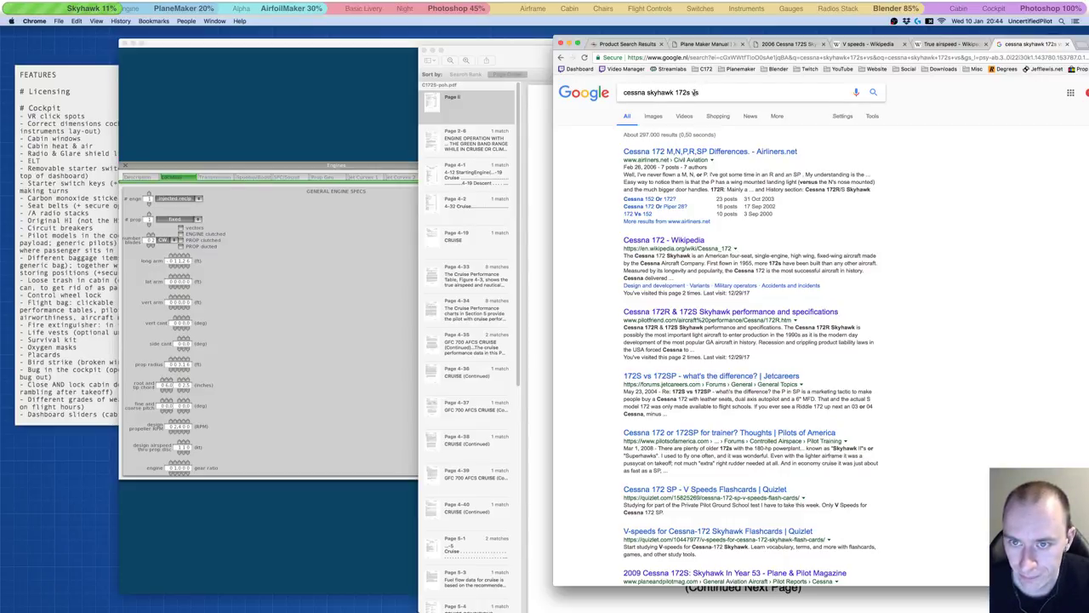
Step: Add 'speed' to the query and rerun the search for 172S V-speeds
click(693, 91)
text(speed)
key(Return)
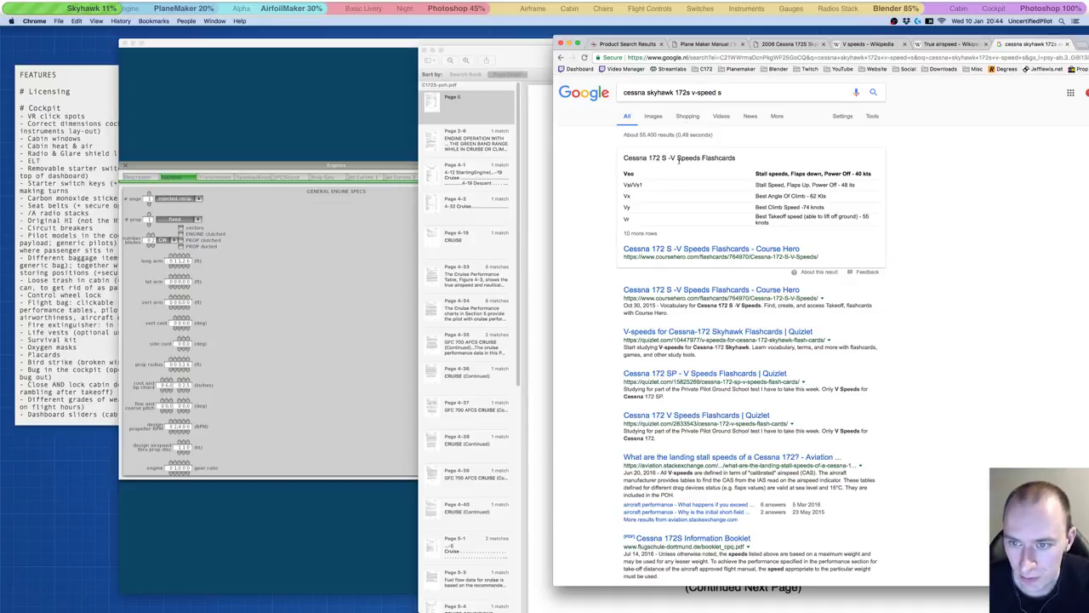
Step: Look over the Course Hero Cessna 172 S V-Speeds flashcards, then return to the results
click(690, 254)
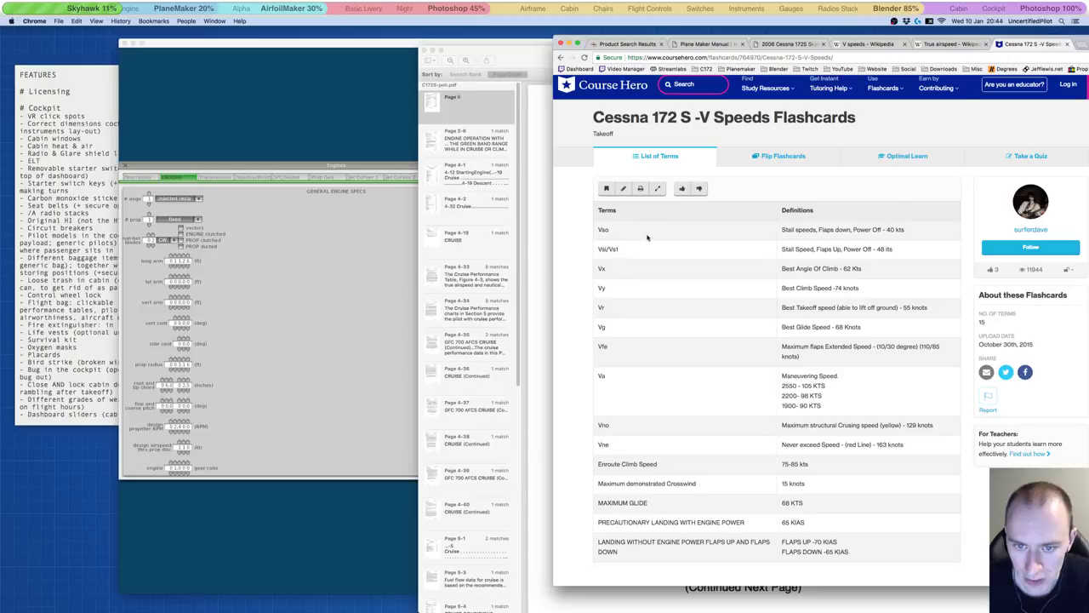
scroll(686, 307, down, 2)
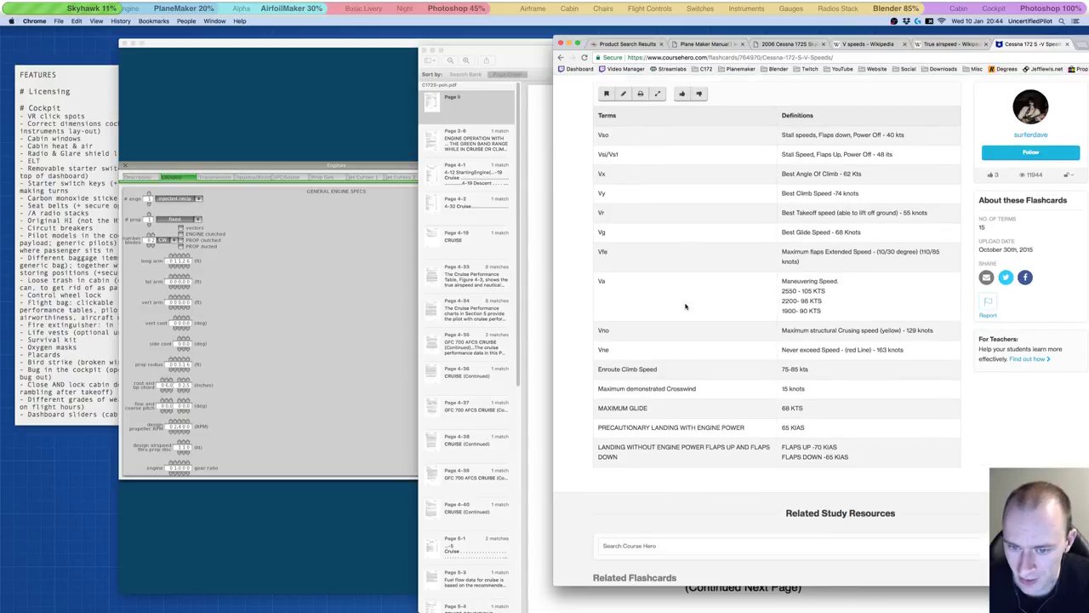
scroll(685, 307, down, 6)
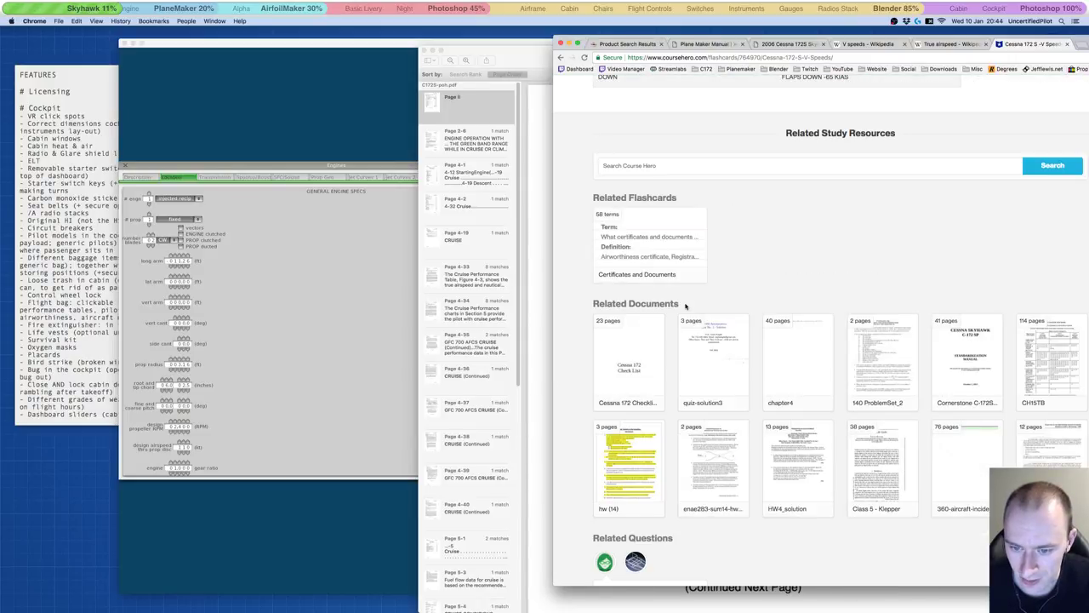
scroll(686, 306, up, 8)
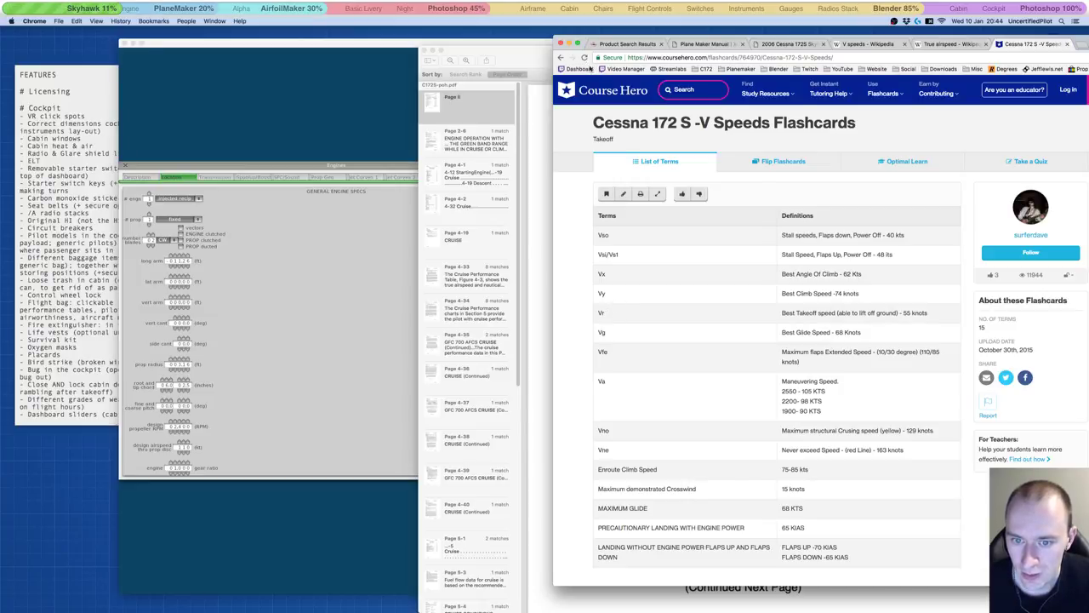
click(561, 58)
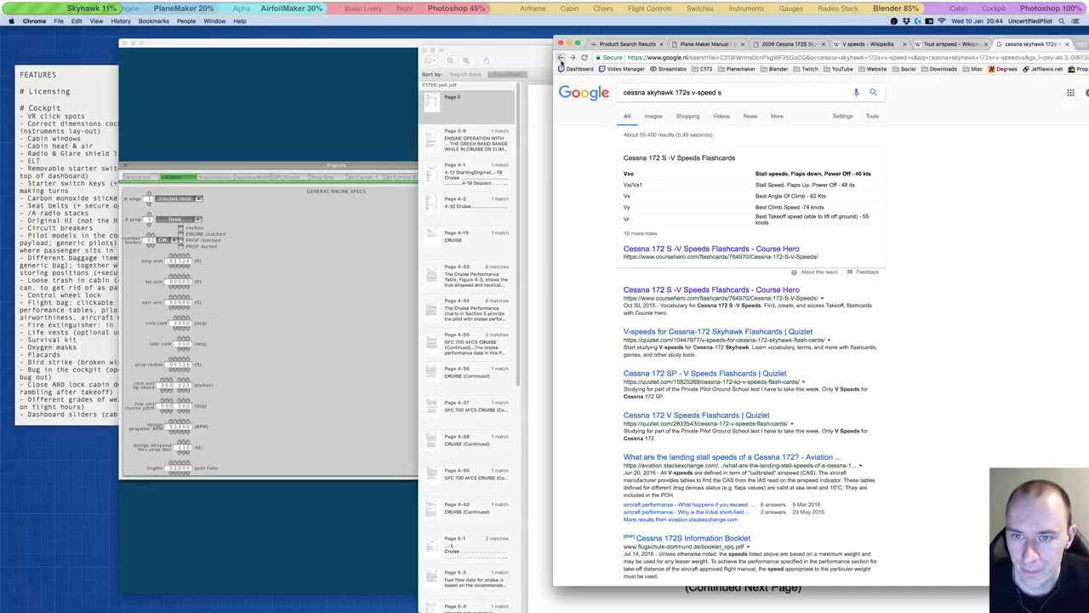
Step: Change the query to 'cessna skyhawk 172s v-speeds list' and search again
click(721, 92)
key(BackSpace)
key(BackSpace)
text(s)
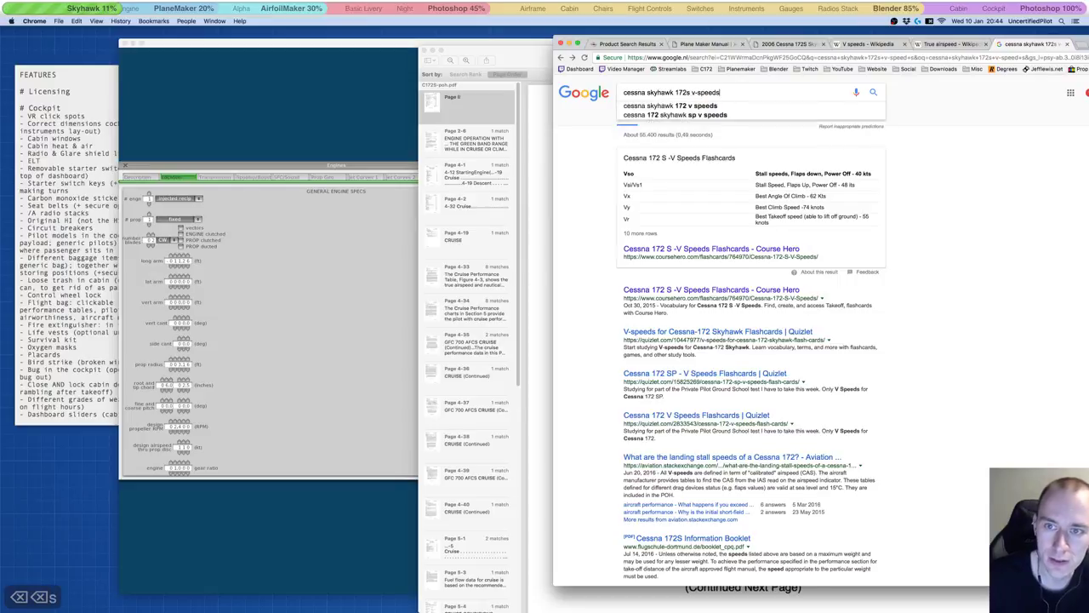
text( list)
key(Return)
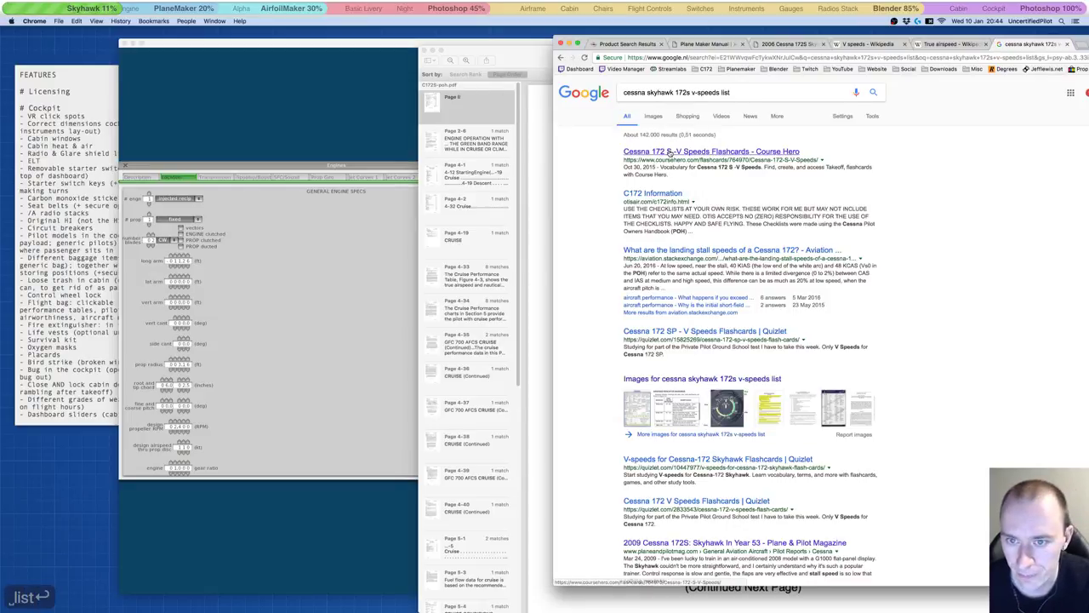
Step: Check the C172 speed tables and landing stall speeds results, then return to the POH
click(667, 196)
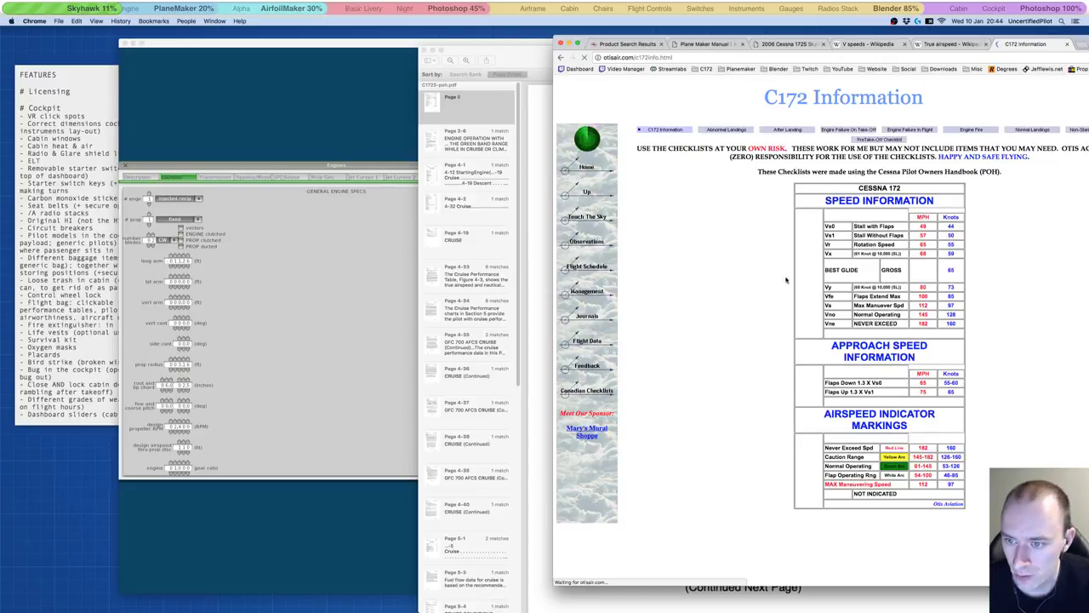
click(560, 57)
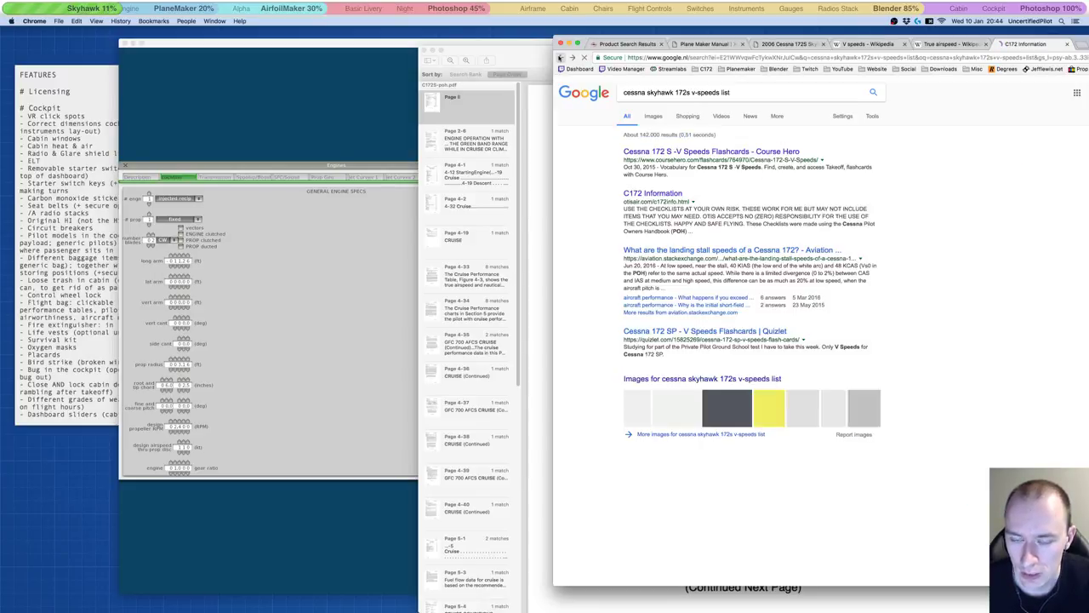
click(706, 250)
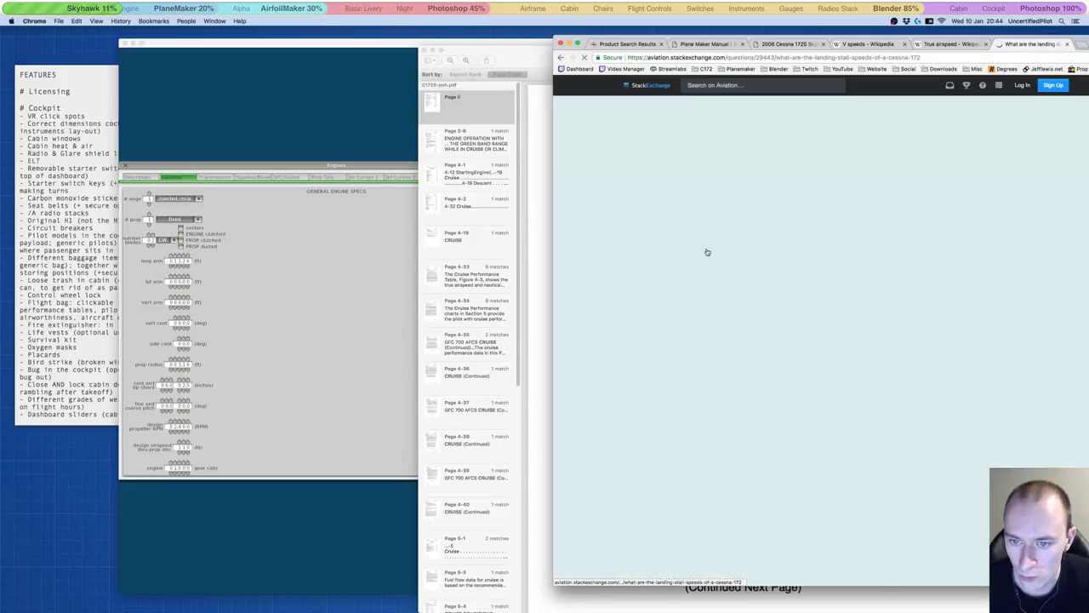
scroll(706, 253, down, 5)
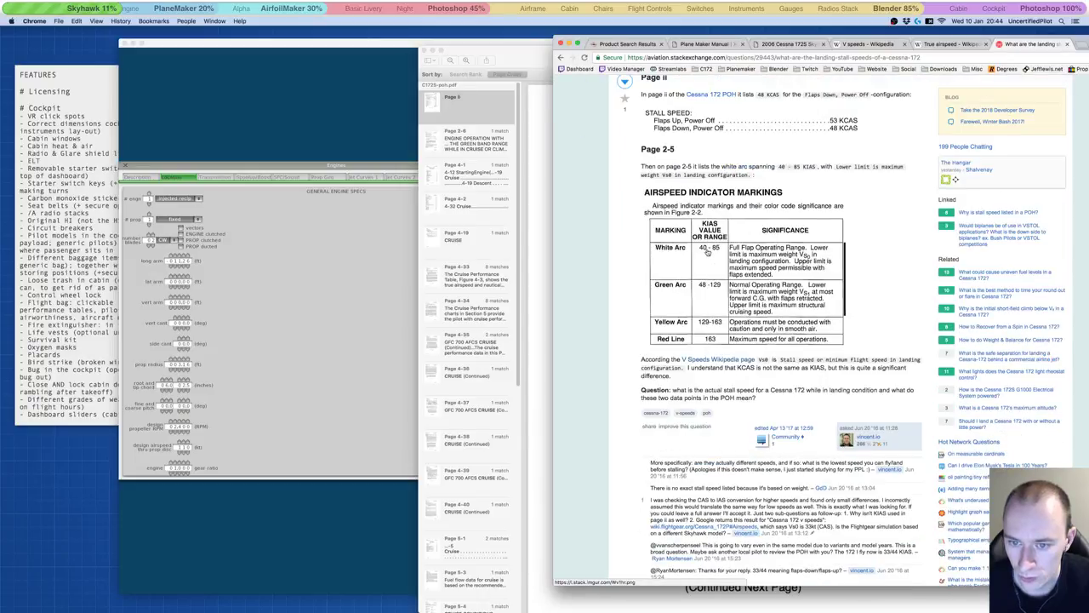
scroll(706, 253, down, 3)
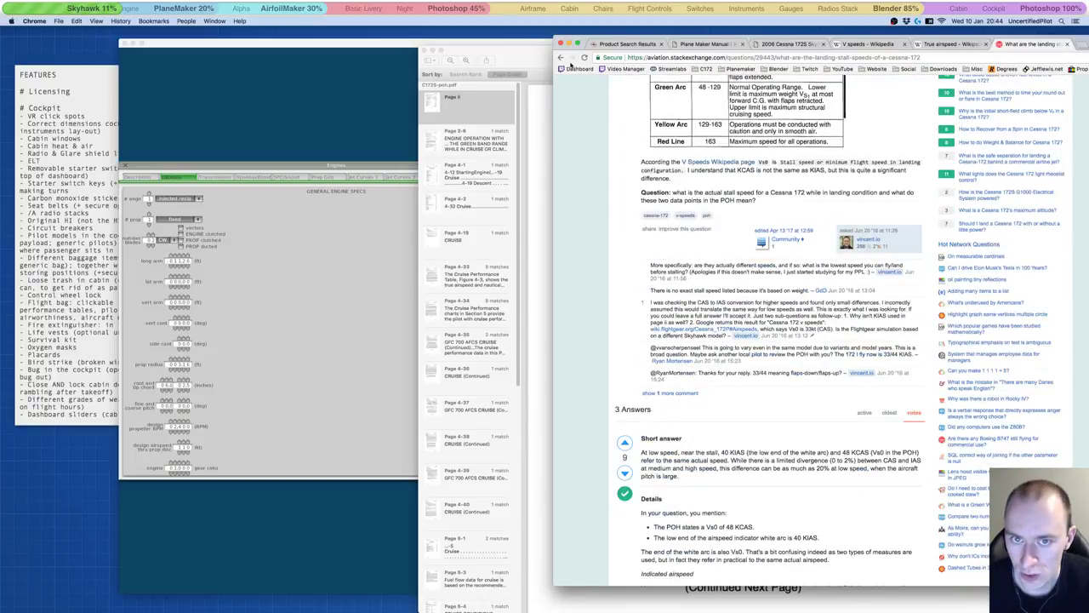
click(560, 57)
click(527, 95)
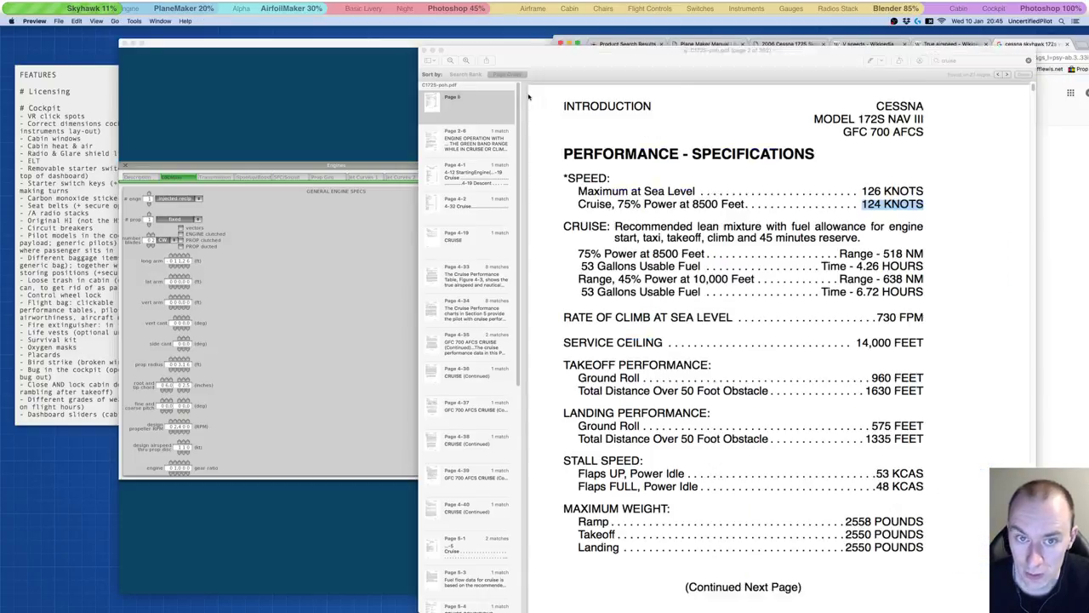
Step: Search the POH for 'speeds' and view the Section 2 airspeed matches
double_click(947, 60)
text(speeds)
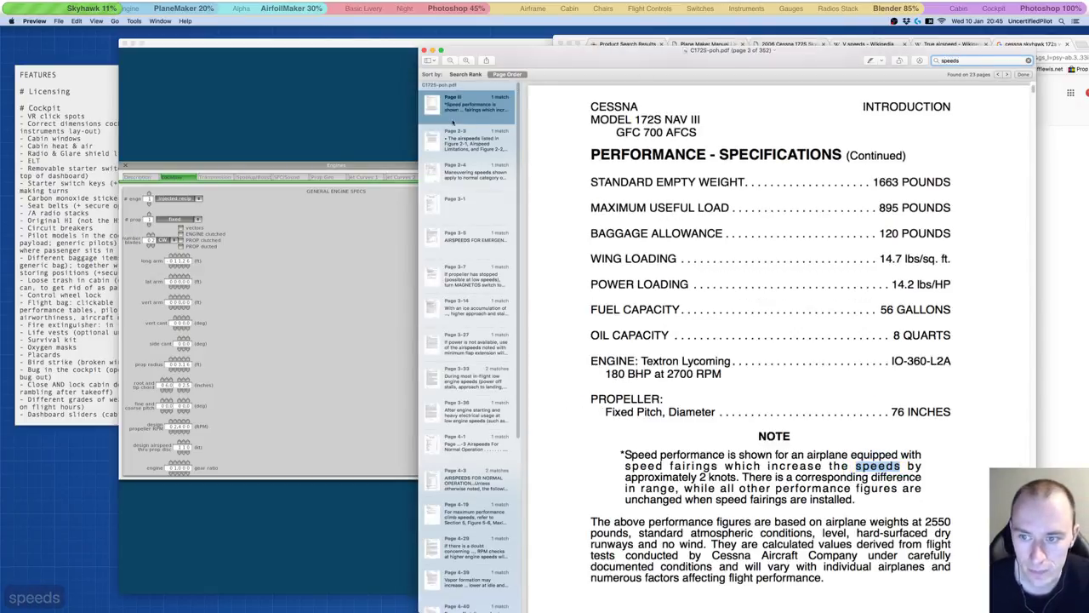
click(463, 140)
click(460, 183)
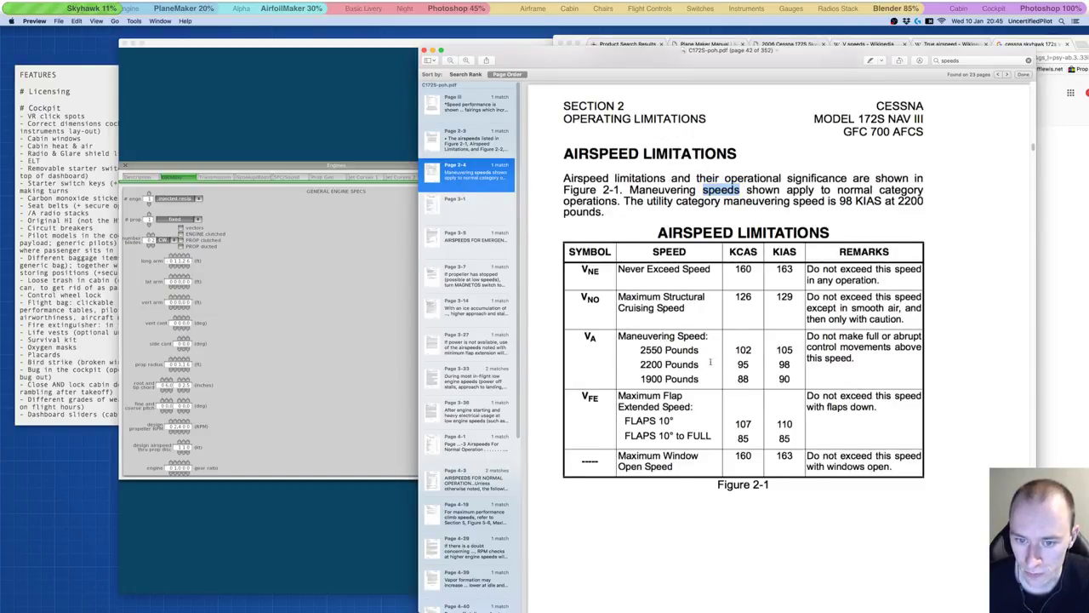
scroll(681, 354, down, 2)
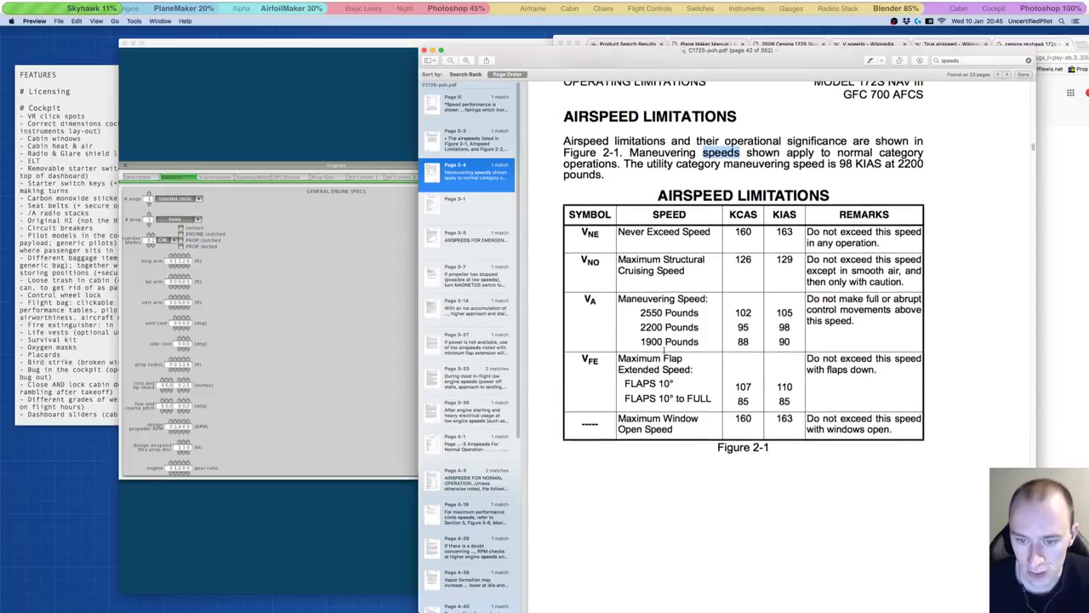
scroll(664, 351, down, 2)
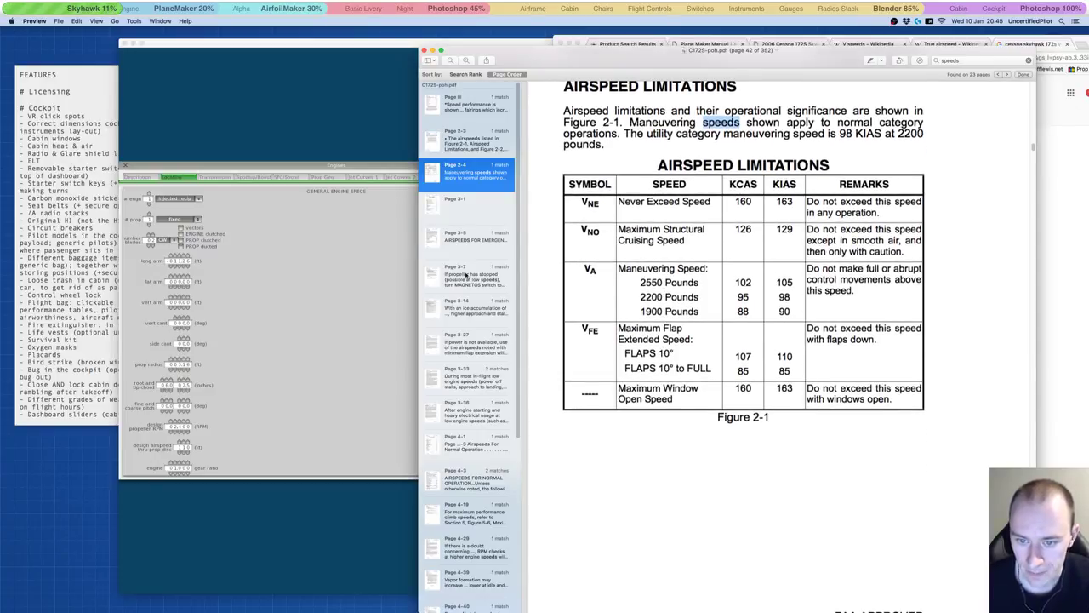
Step: Step through the Section 3 emergency procedure matches from page 3-1 to 3-36
click(455, 202)
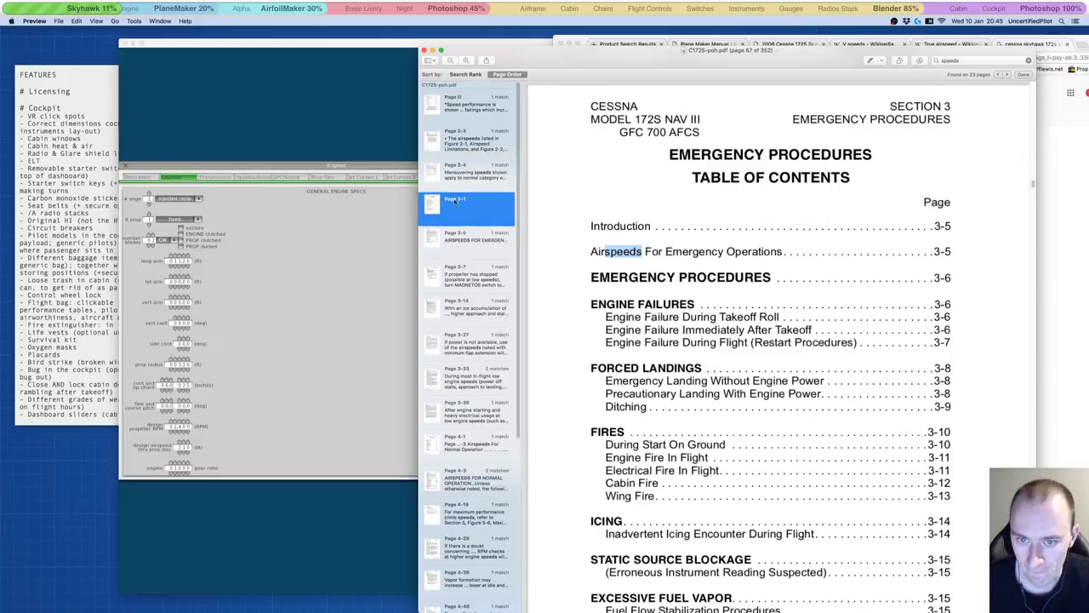
click(466, 170)
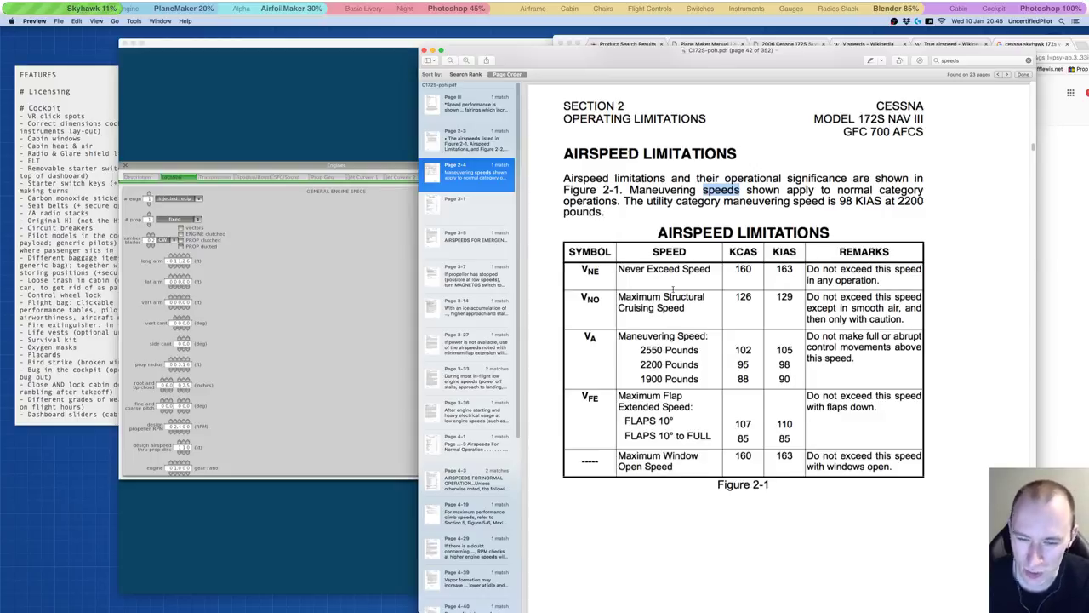
click(461, 223)
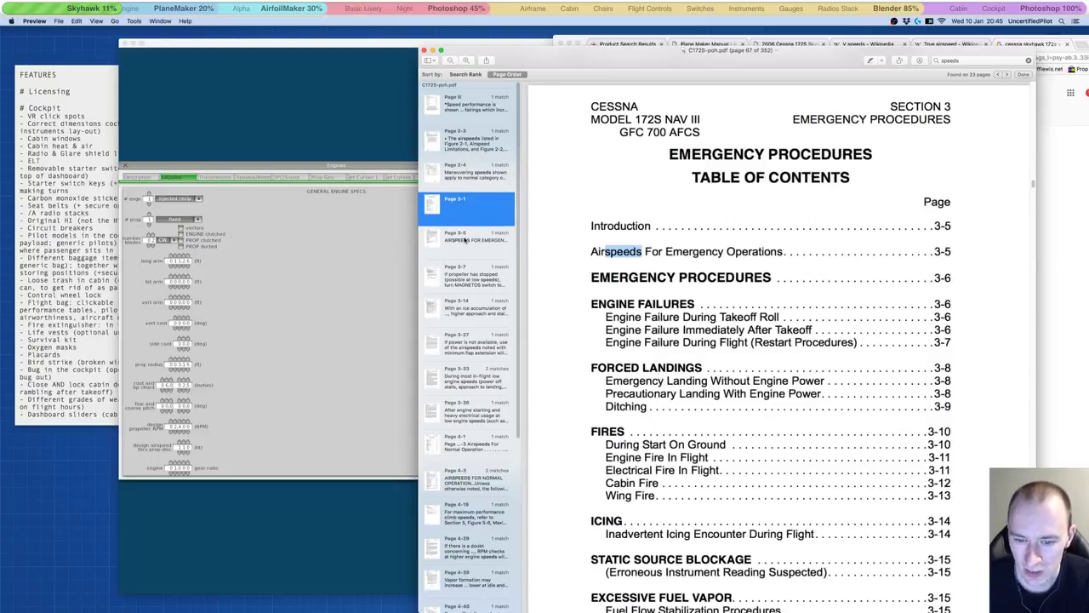
click(465, 239)
scroll(719, 363, down, 2)
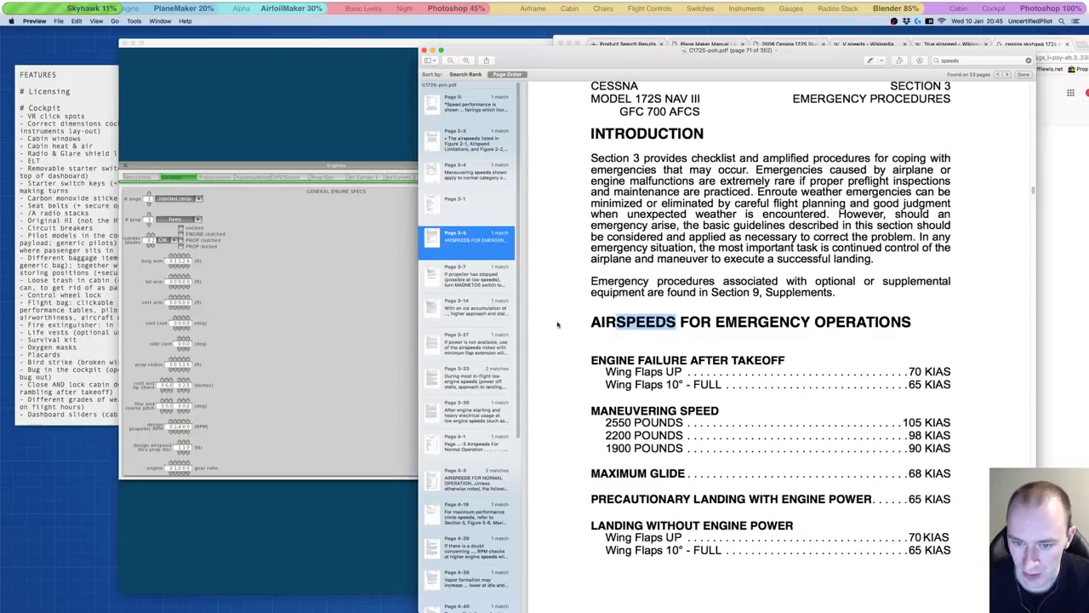
click(484, 284)
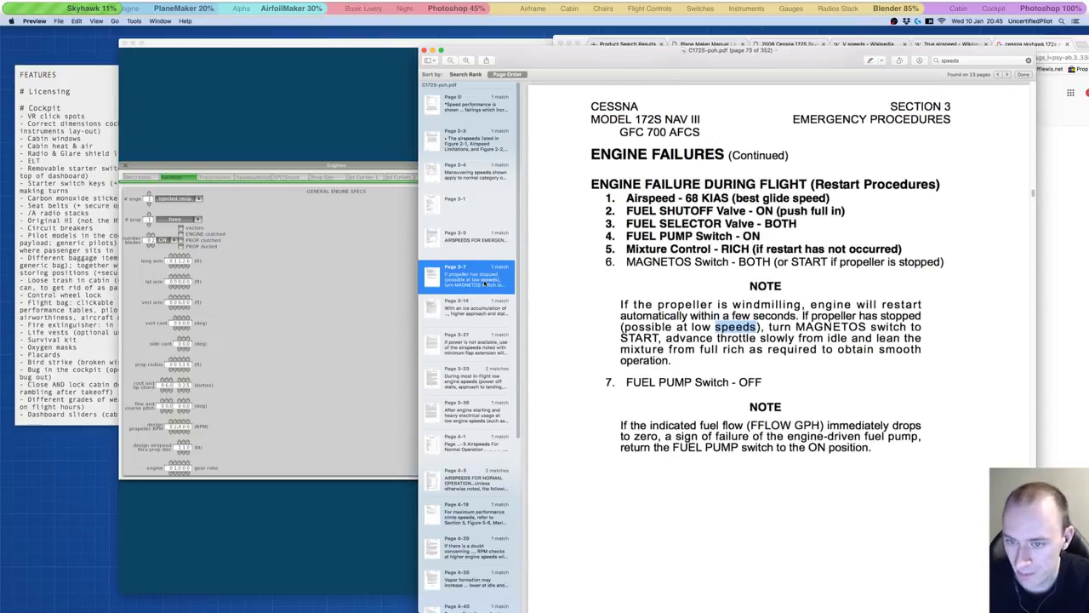
click(479, 315)
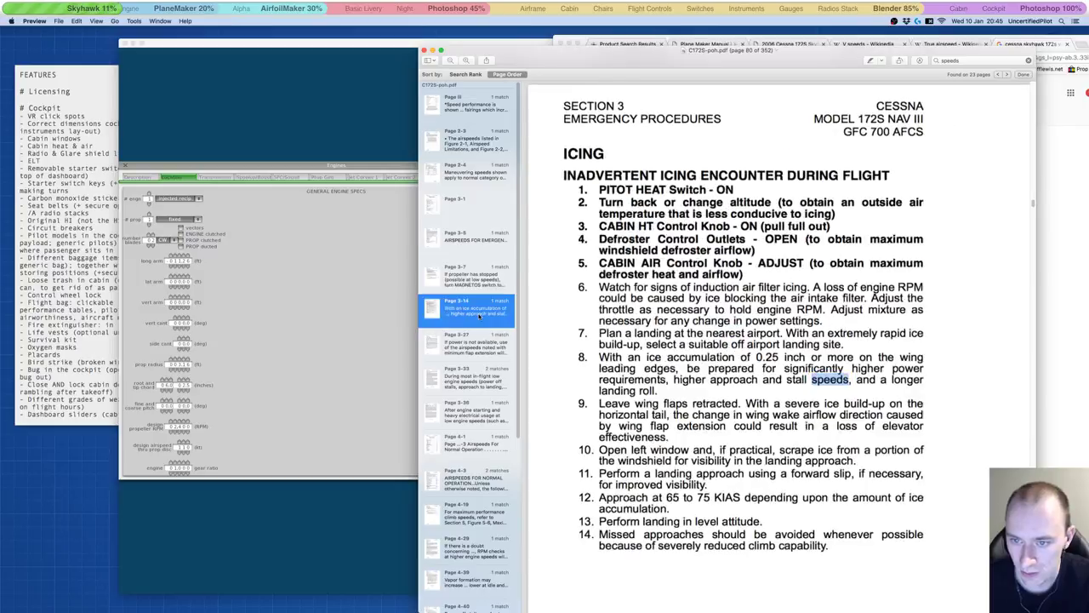
click(468, 344)
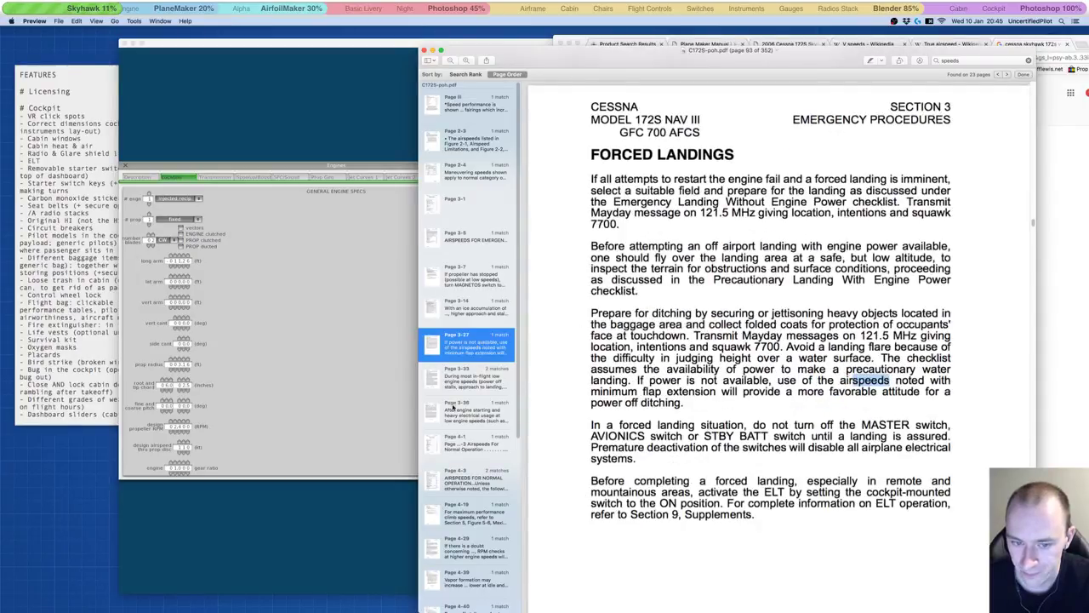
click(455, 375)
click(456, 415)
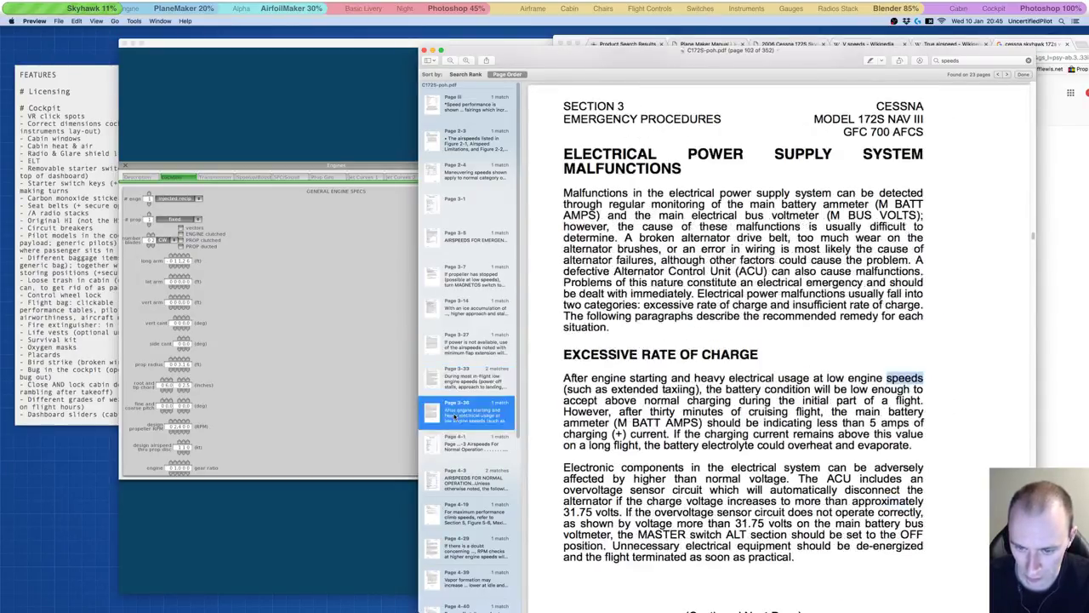
Step: Review the Normal Procedures contents and Airspeeds For Normal Operation on pages 4-1 and 4-3
click(463, 447)
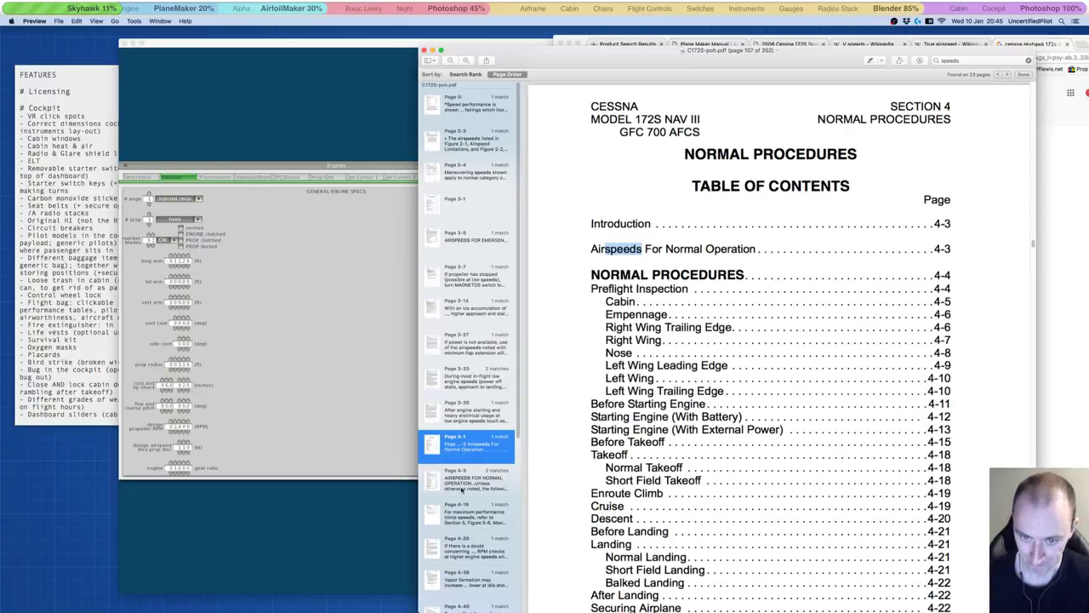
click(462, 489)
scroll(462, 485, down, 2)
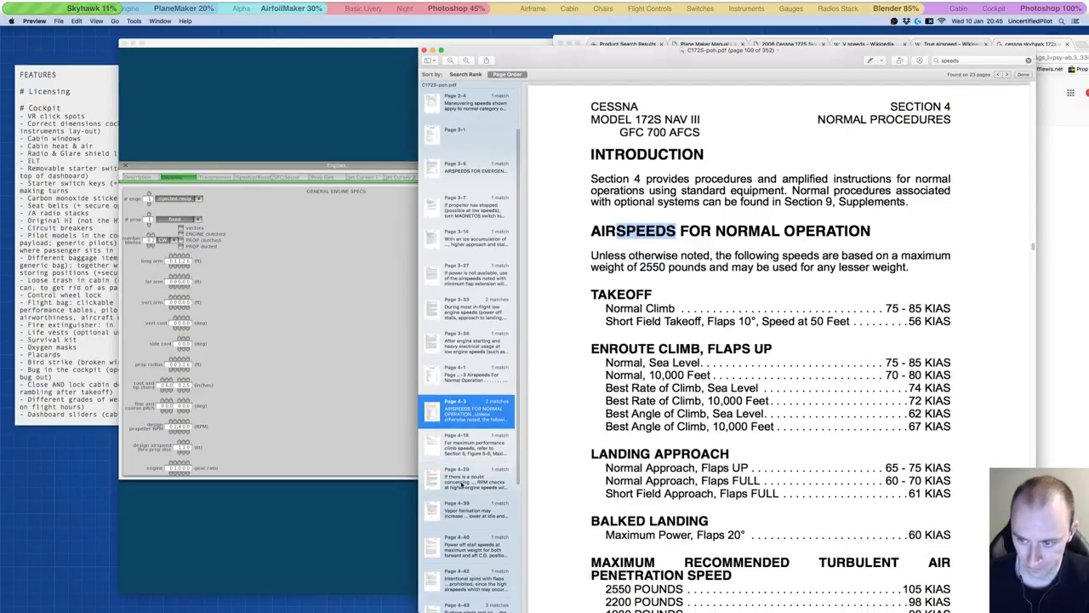
scroll(863, 434, down, 3)
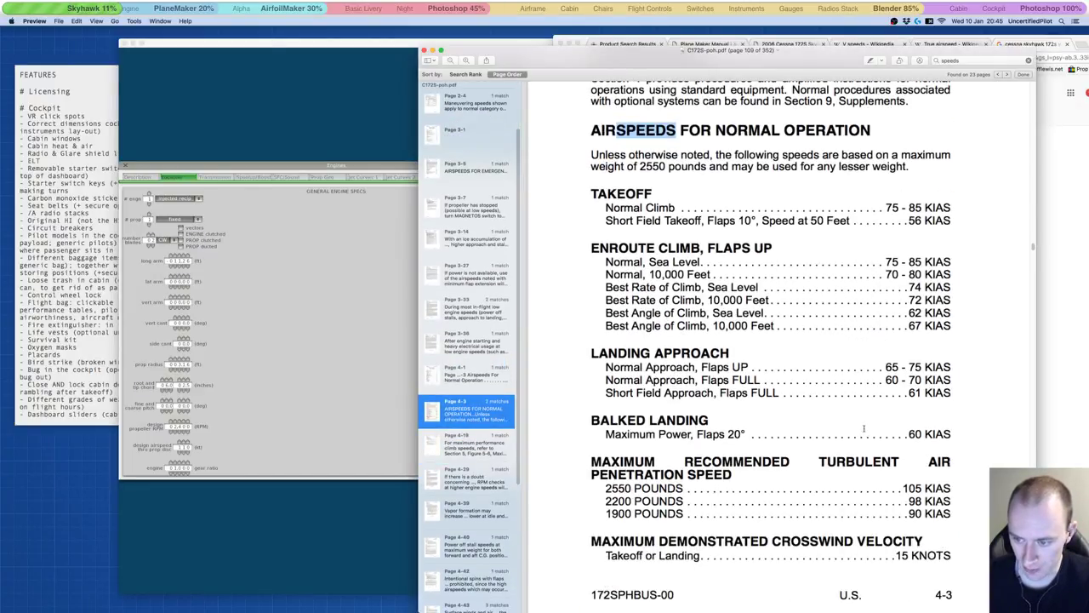
scroll(863, 429, down, 1)
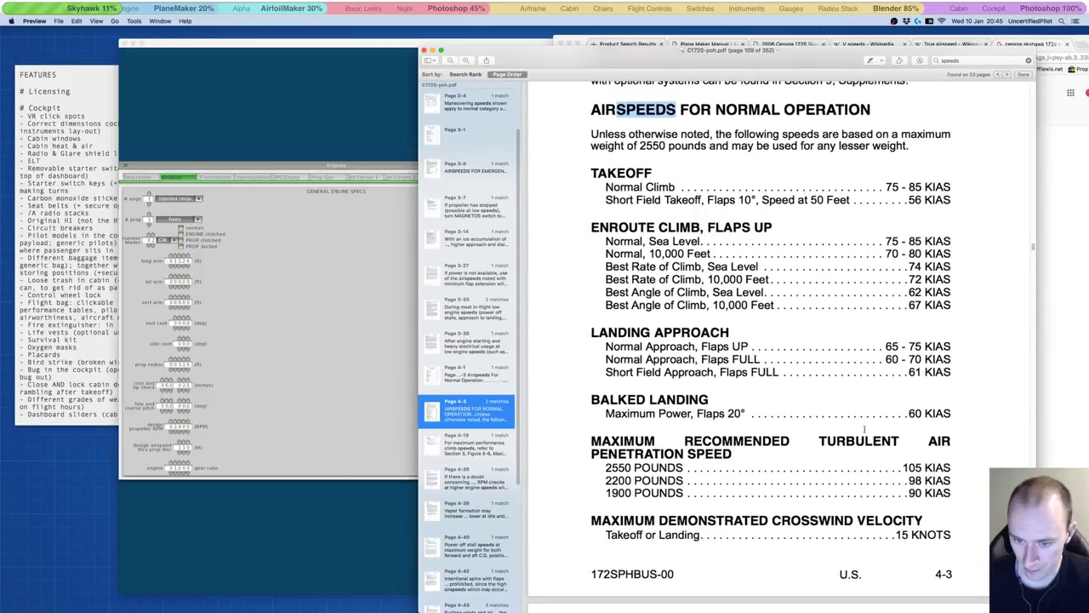
scroll(949, 438, down, 2)
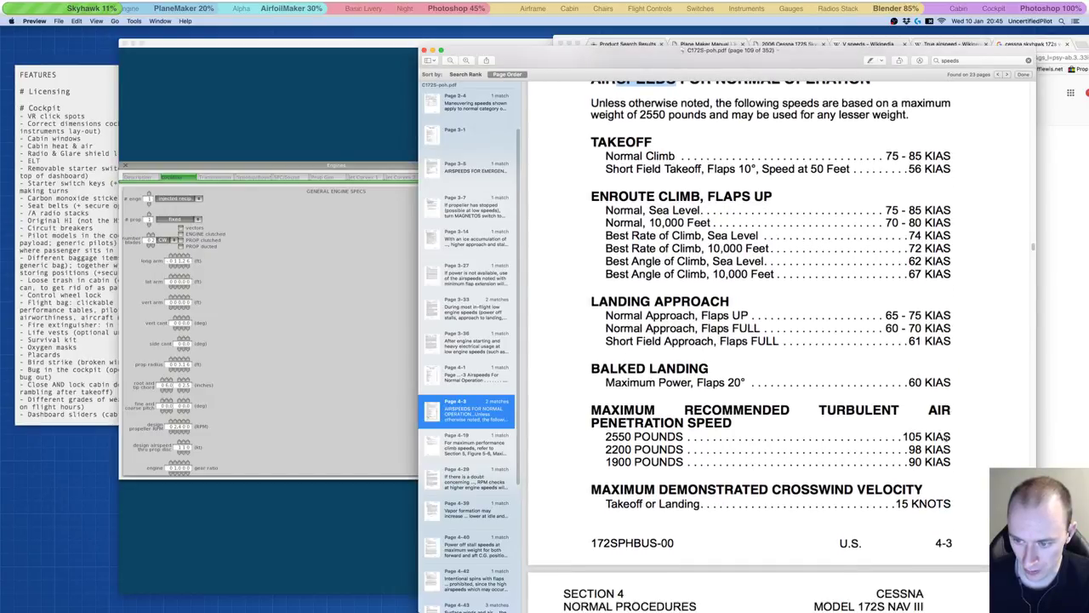
scroll(940, 428, down, 10)
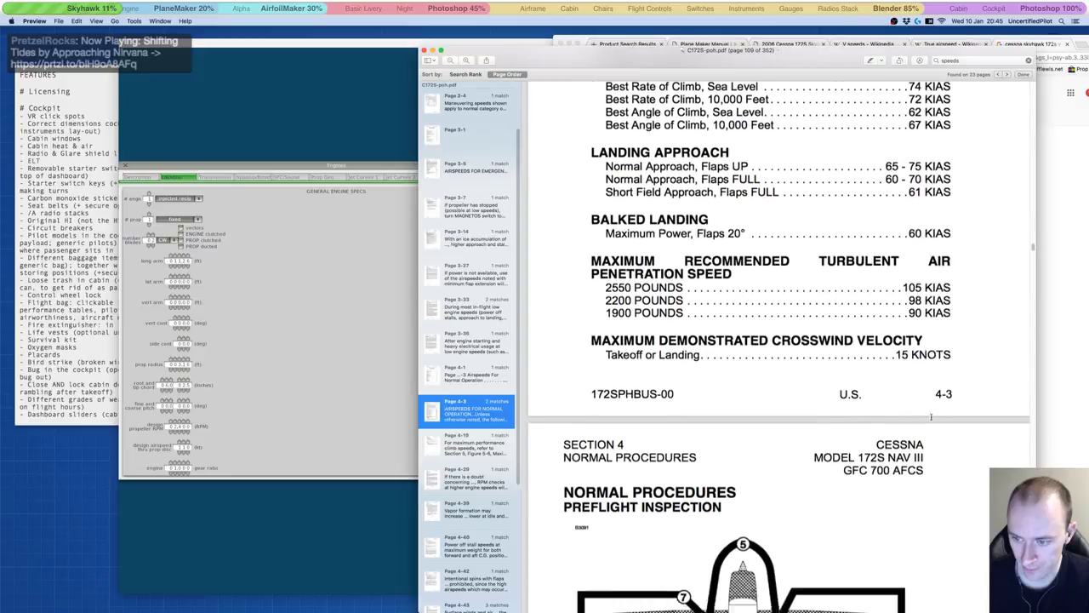
scroll(931, 418, down, 8)
scroll(931, 420, up, 15)
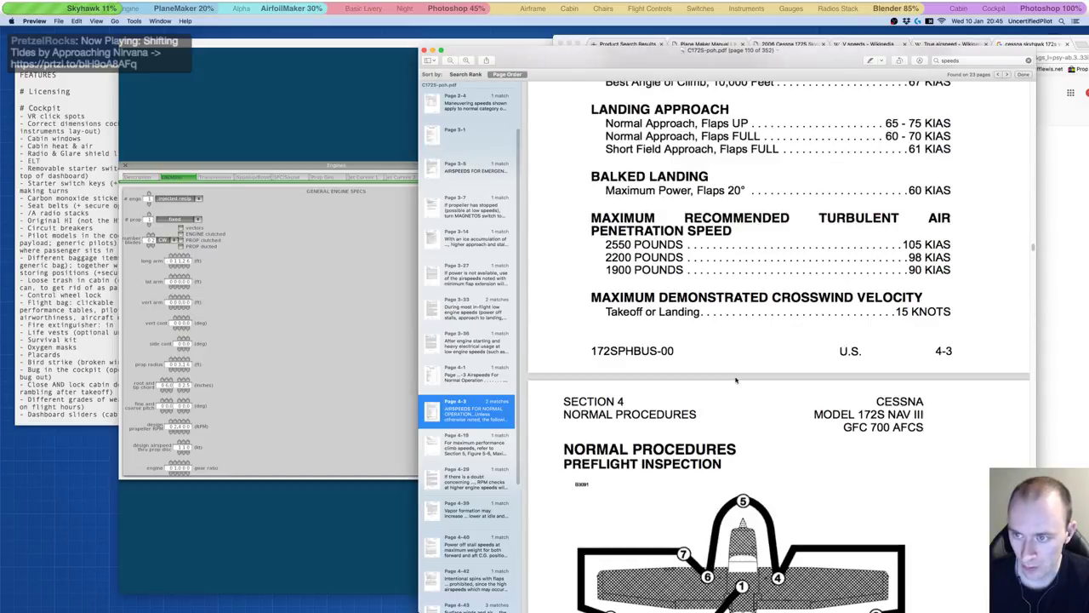
scroll(917, 272, up, 5)
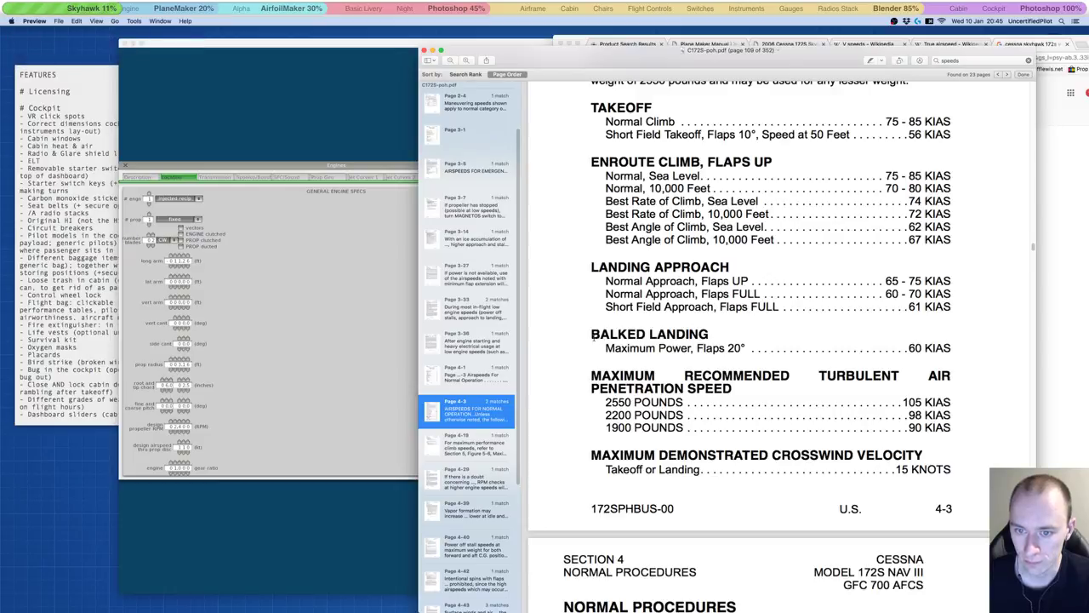
scroll(769, 187, up, 2)
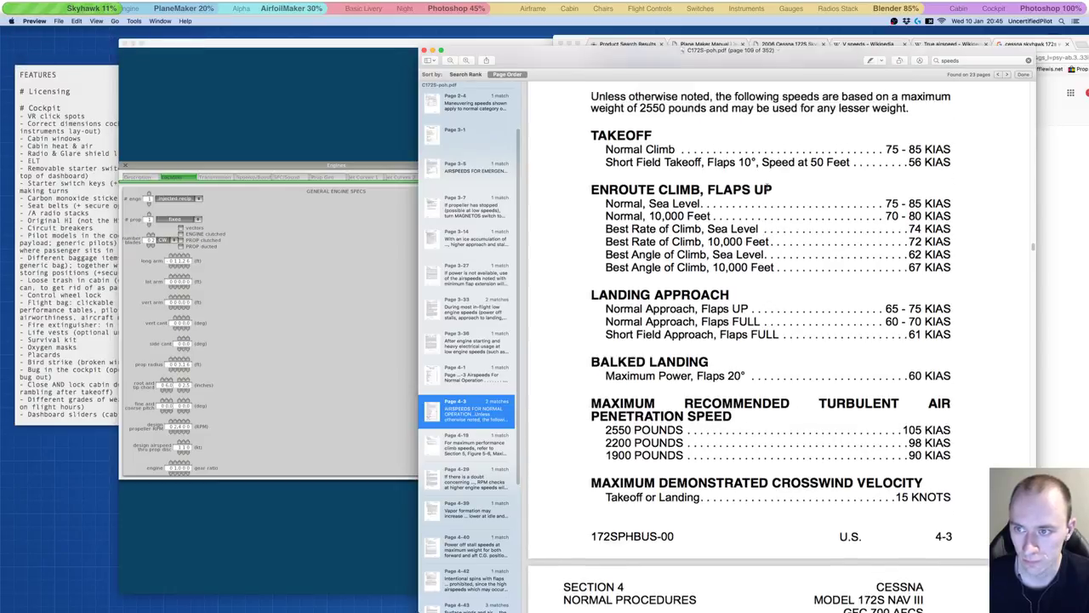
Step: Continue through matches on pages 4-19 to 4-44, ending at the Section 5 contents
click(470, 461)
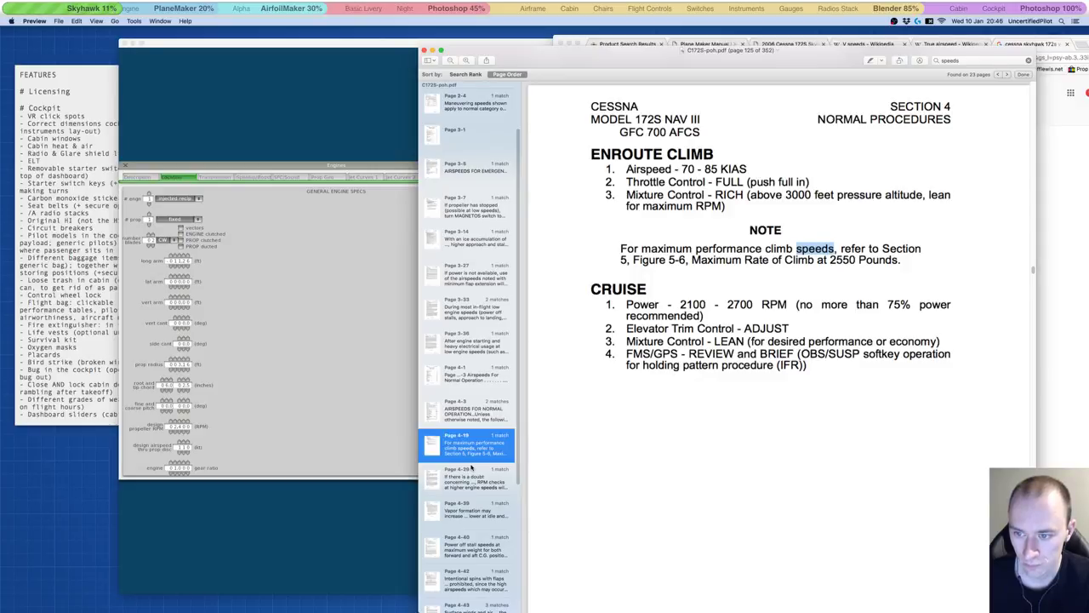
click(471, 467)
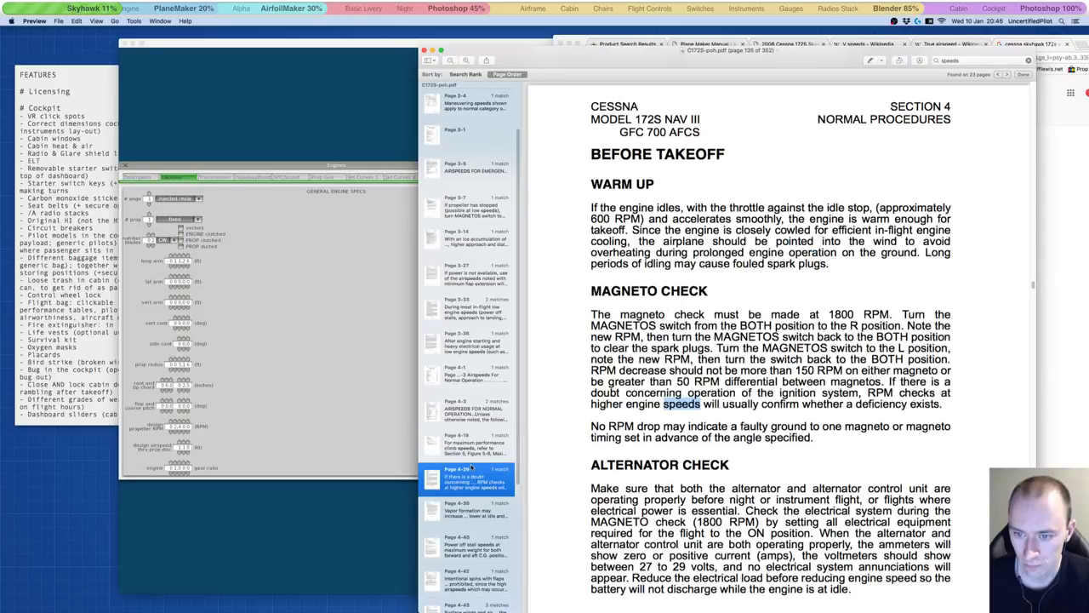
click(473, 510)
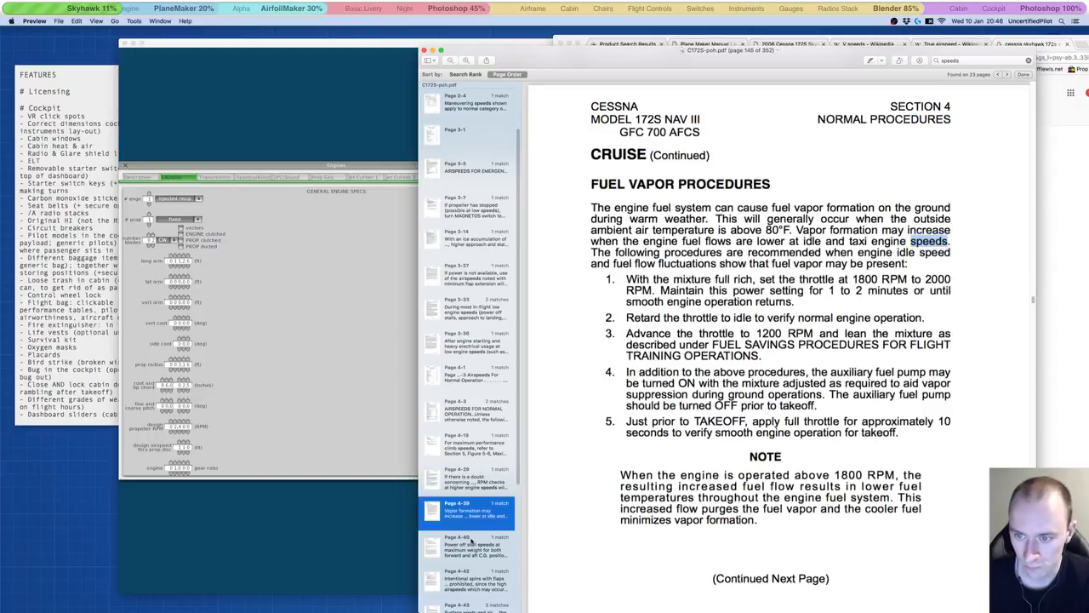
click(471, 541)
scroll(468, 510, down, 5)
key(Down)
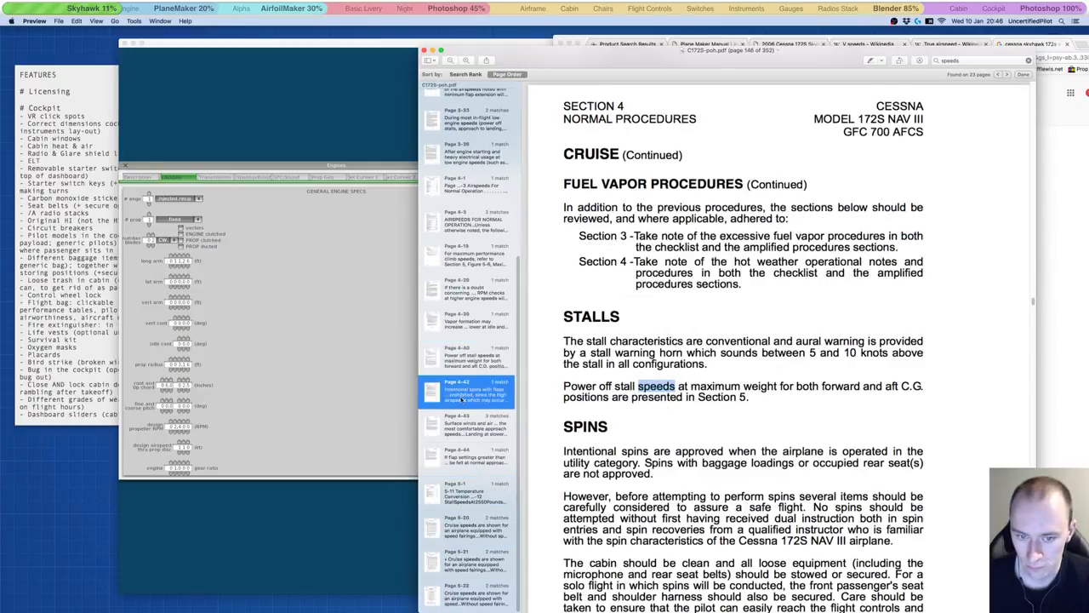
click(464, 423)
click(467, 457)
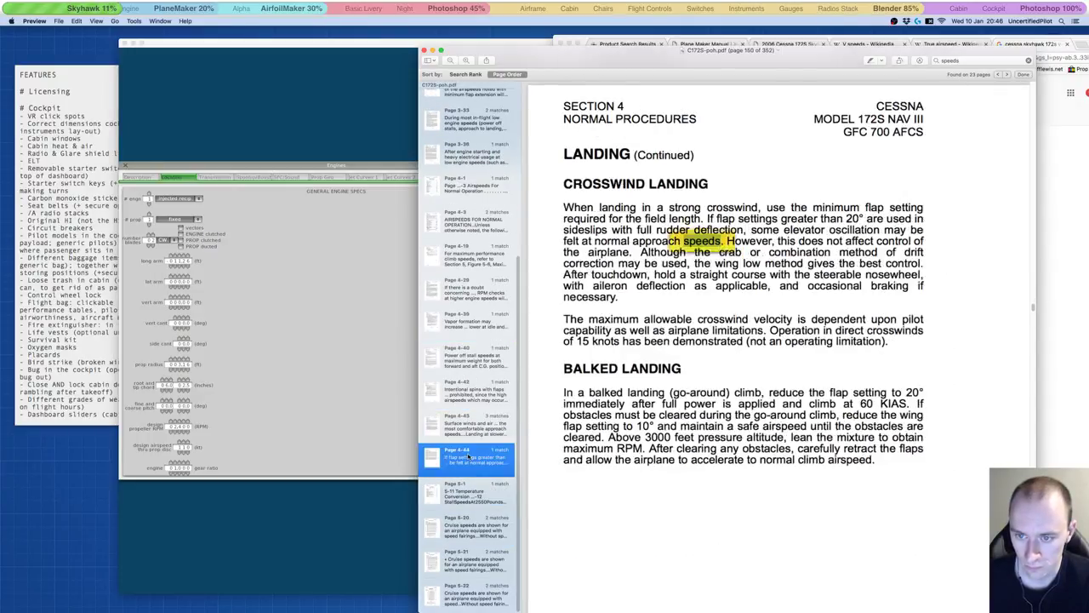
click(474, 492)
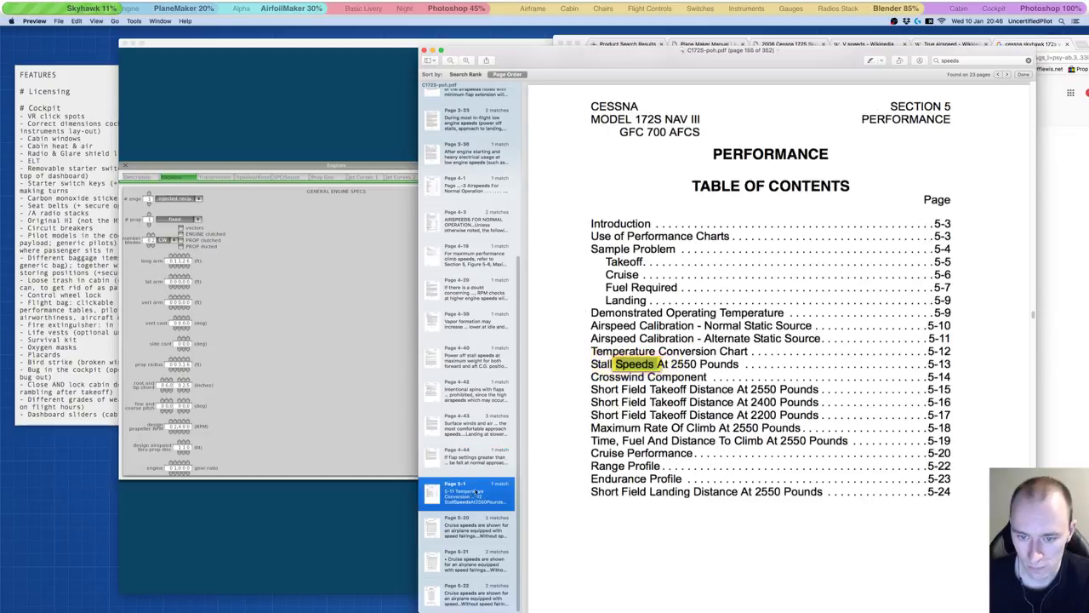
Step: Open the page 5-20 cruise performance table and scroll up to its column headers
click(484, 535)
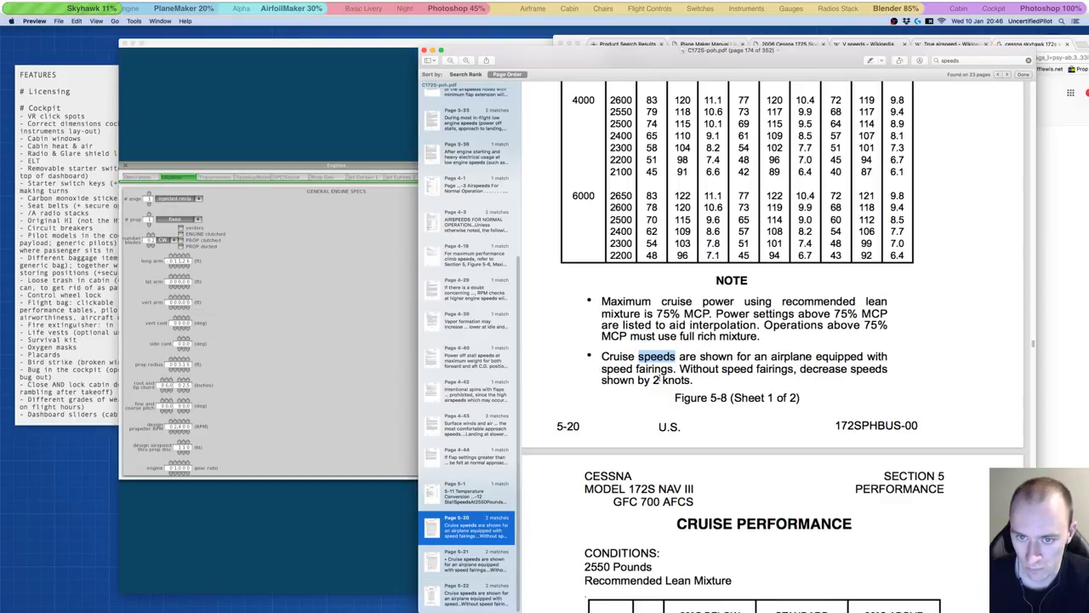
scroll(657, 379, up, 2)
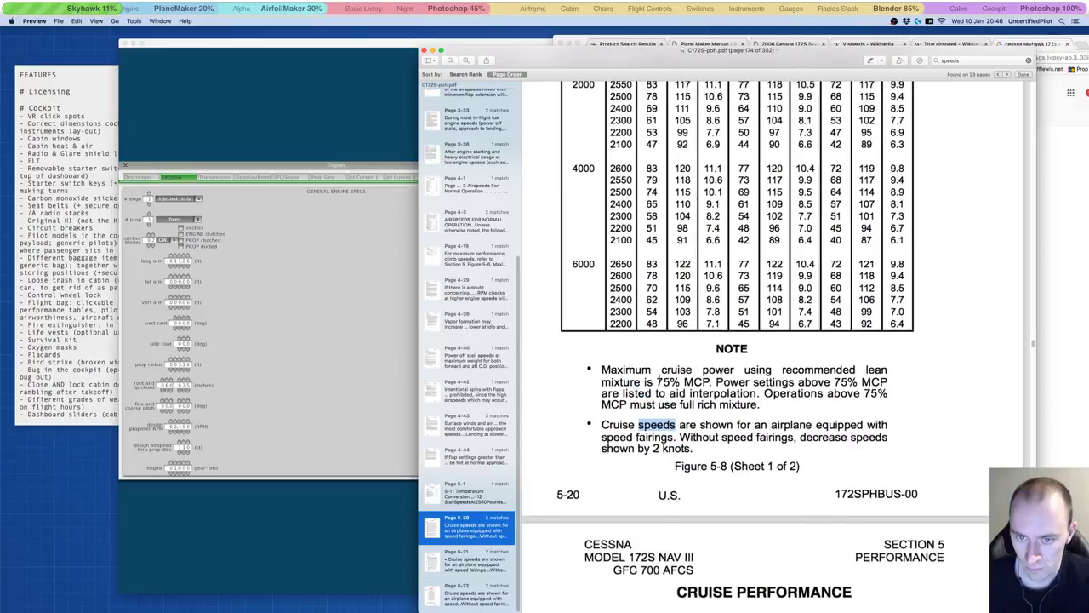
scroll(660, 257, up, 1)
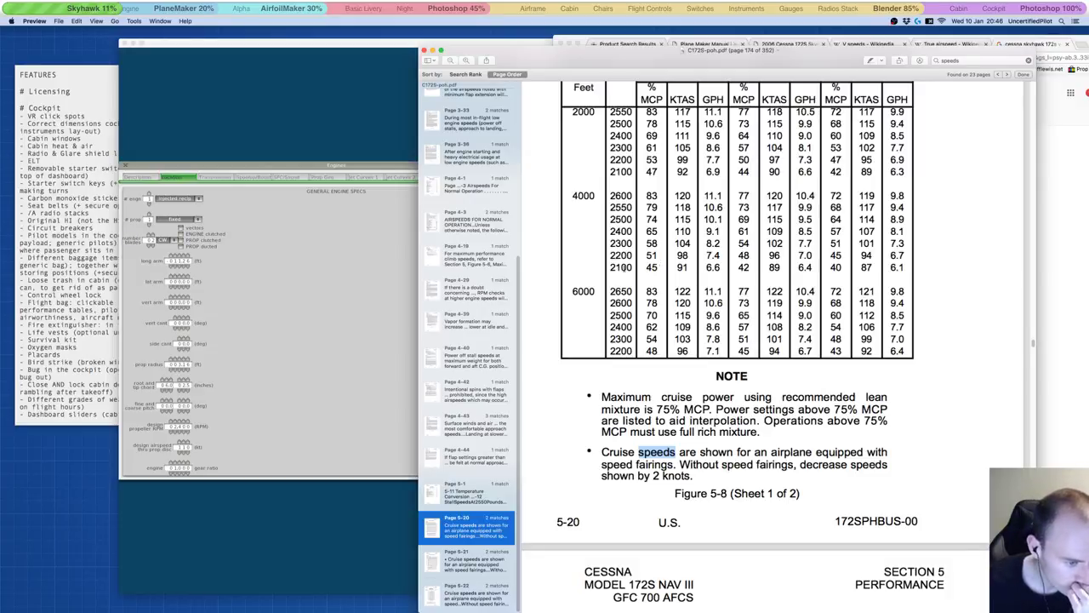
Step: Bring Plane Maker forward, review the POH cruise table once more, then hide Preview
click(197, 380)
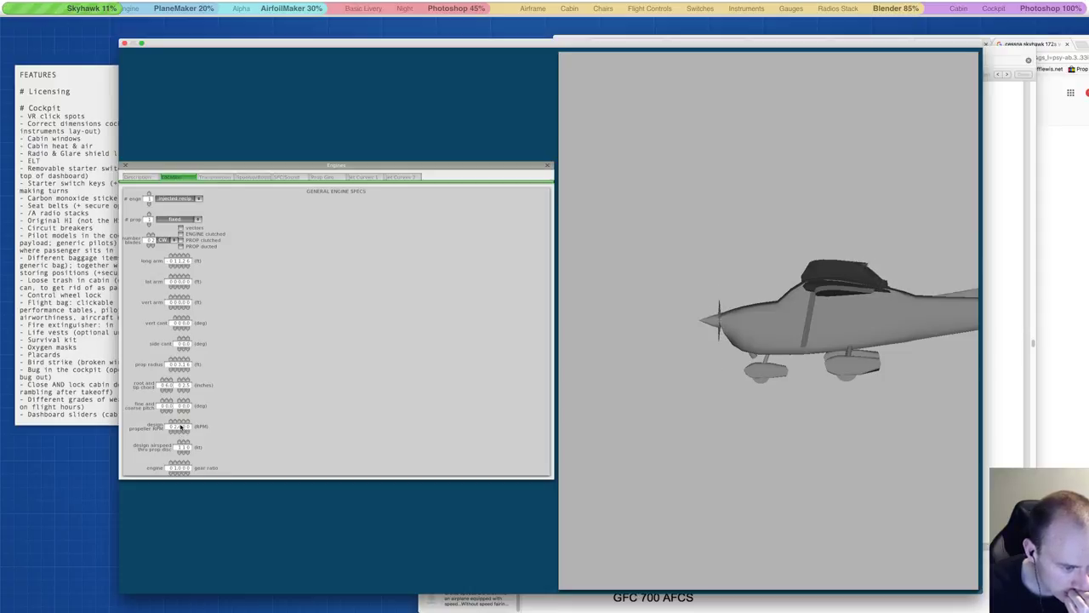
mouse_move(180, 427)
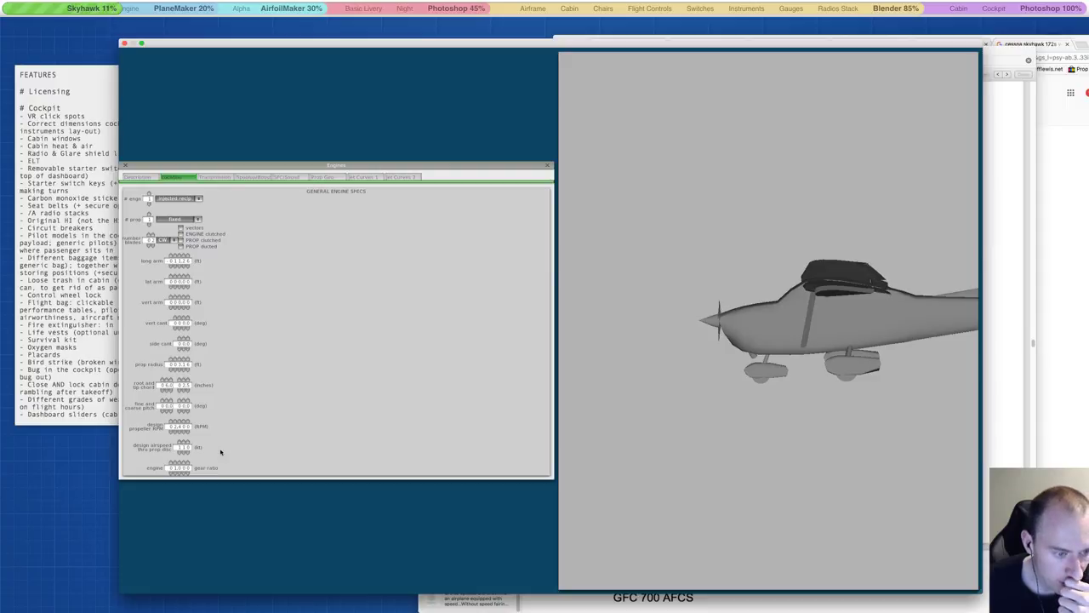
click(1015, 368)
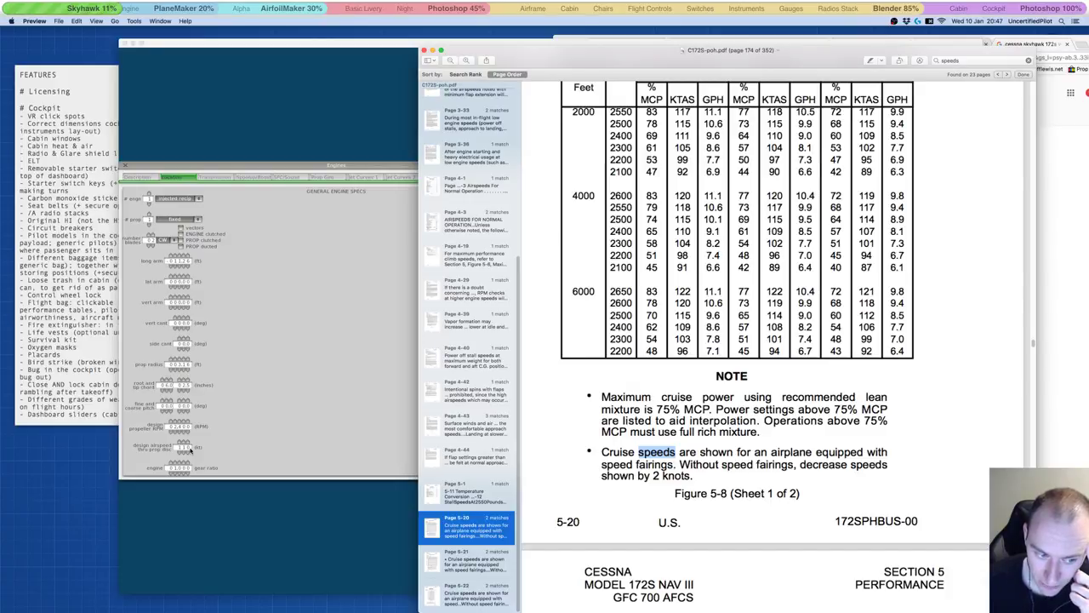
key(super+h)
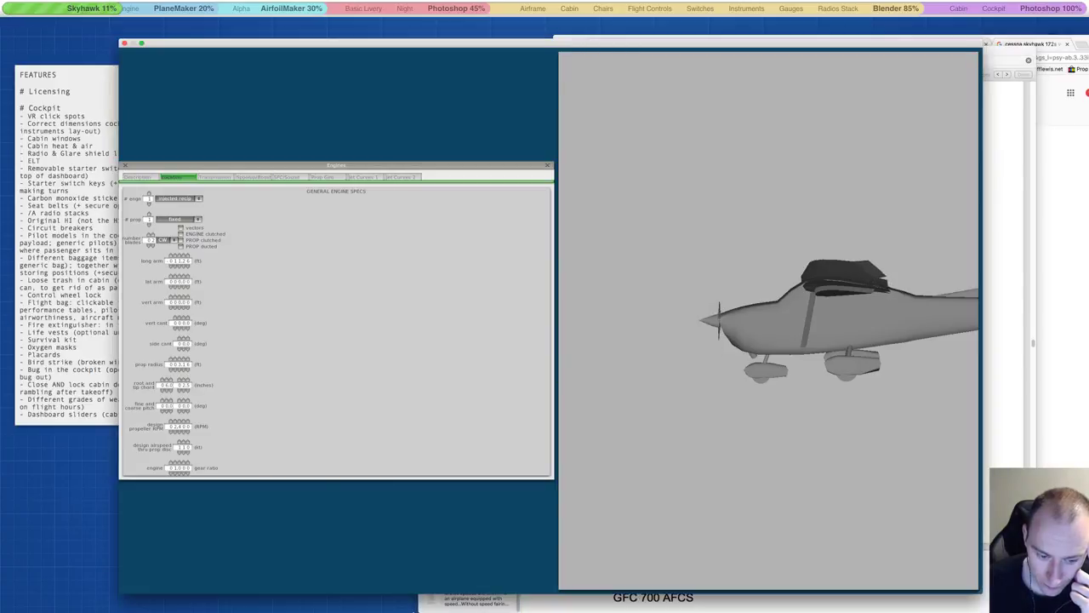
mouse_move(405, 609)
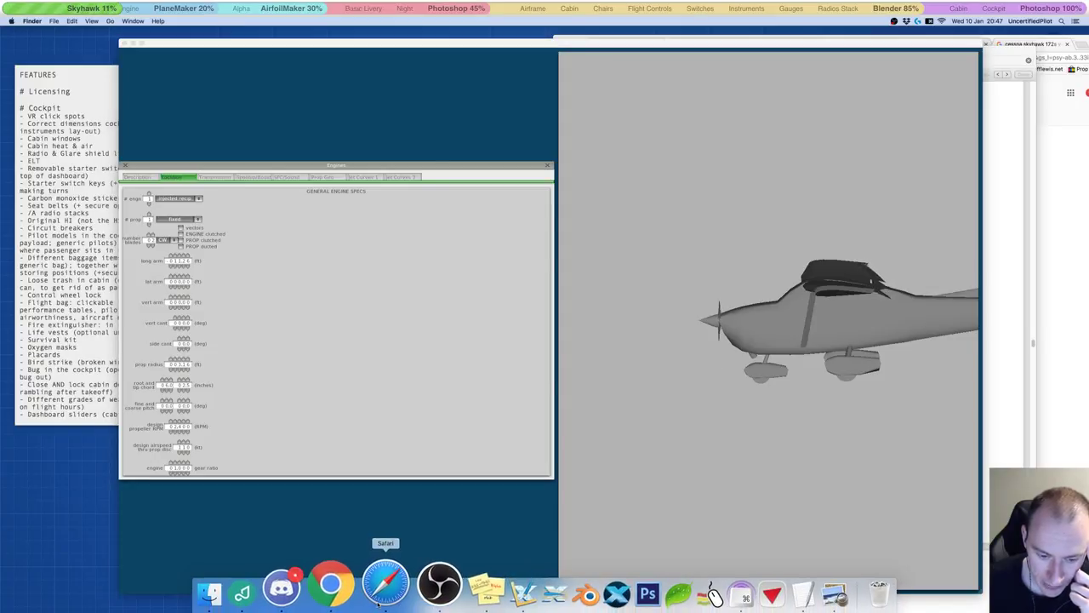
click(349, 592)
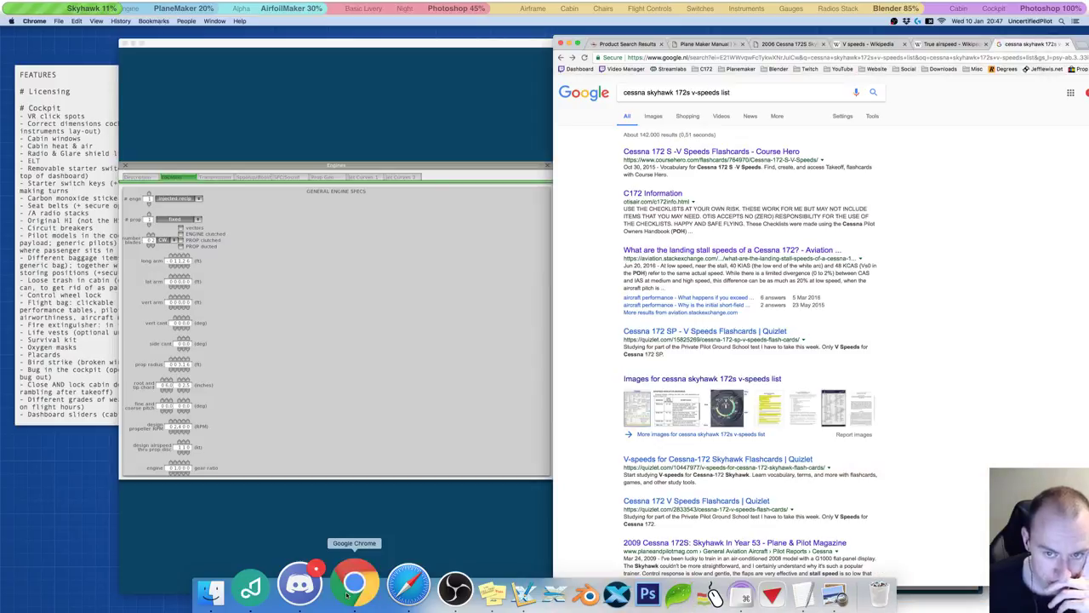
click(705, 43)
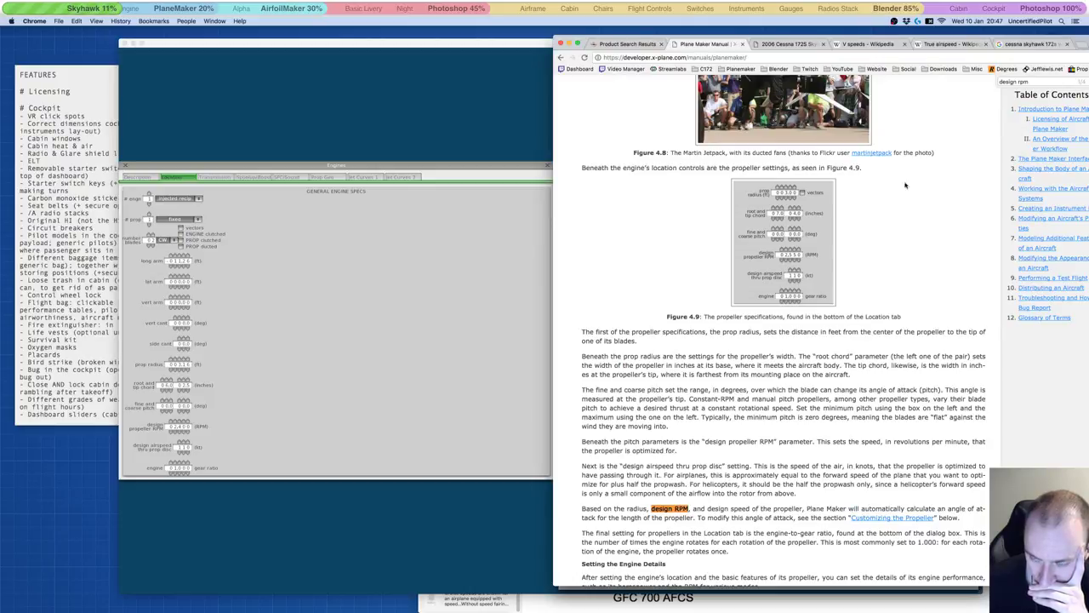
click(783, 45)
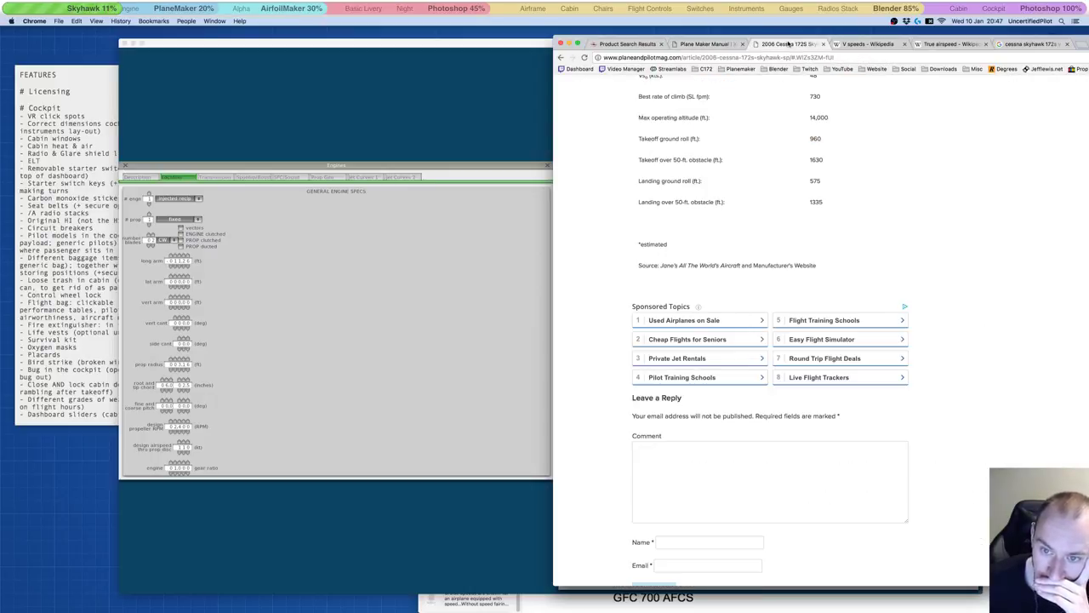
click(874, 47)
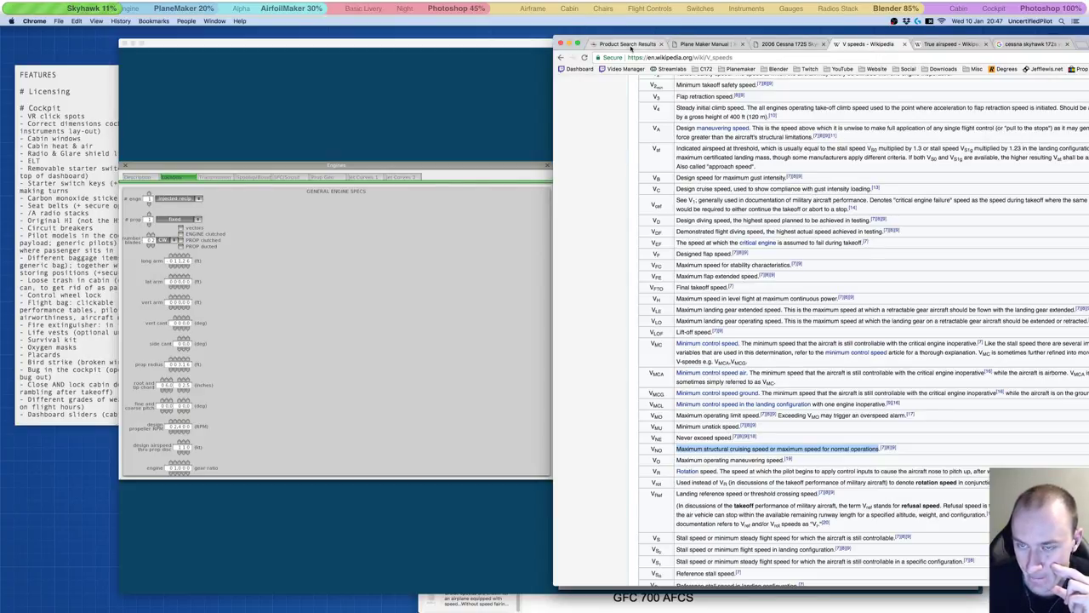
click(1021, 45)
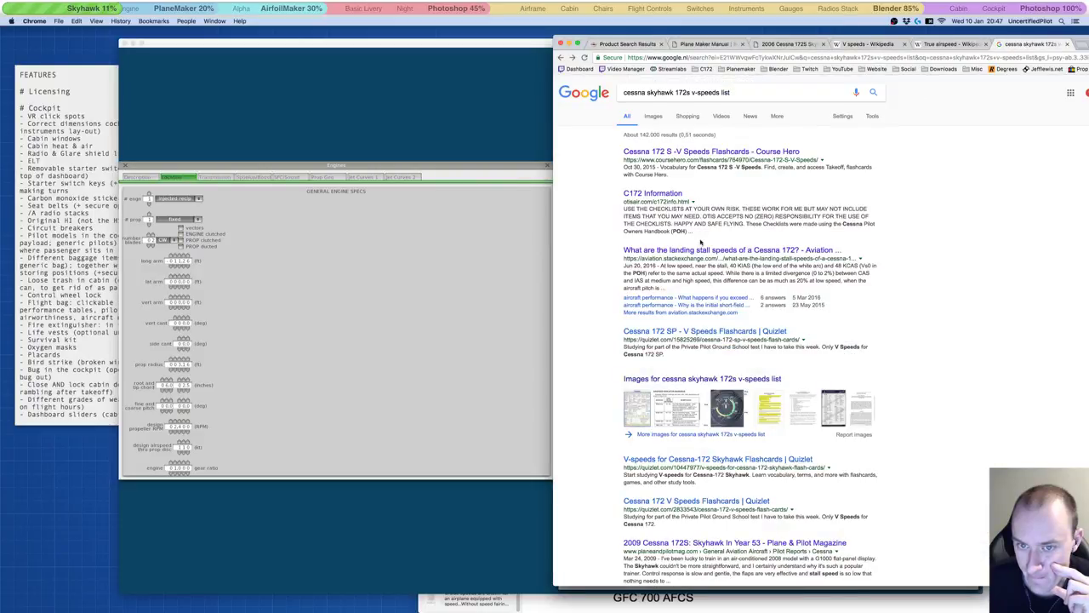
Step: Read the Cessna 172 SP V Speeds flashcards, then return to the search results
click(698, 332)
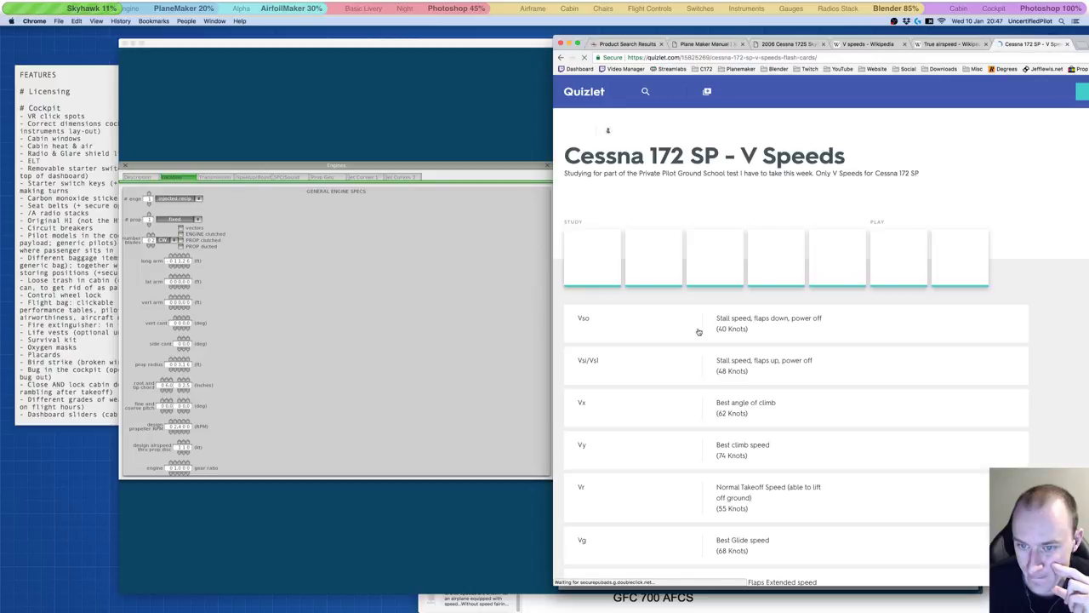
scroll(668, 320, down, 10)
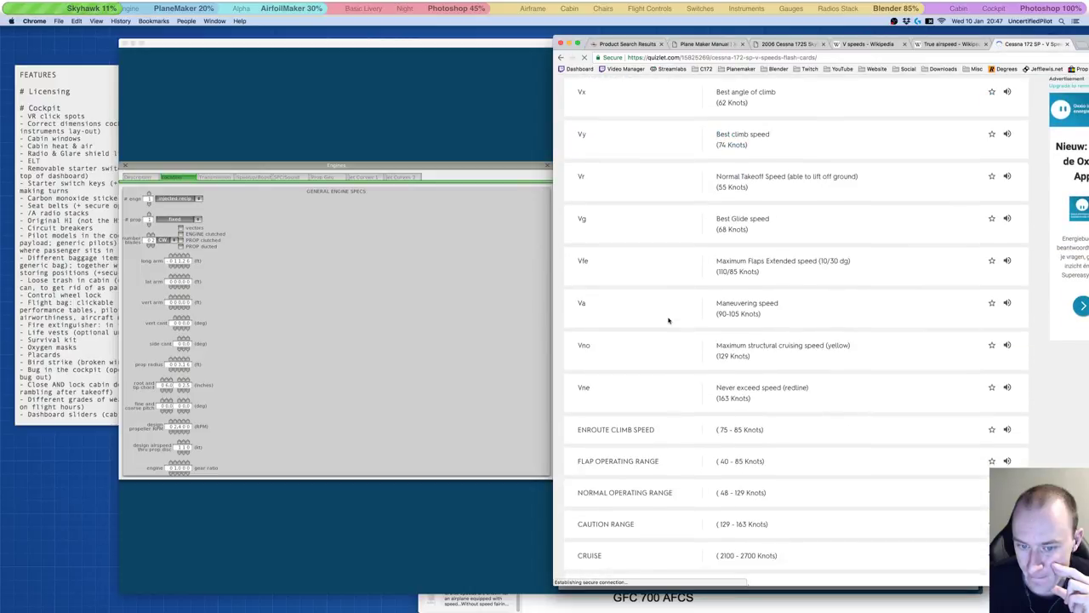
scroll(668, 320, down, 3)
scroll(667, 320, down, 2)
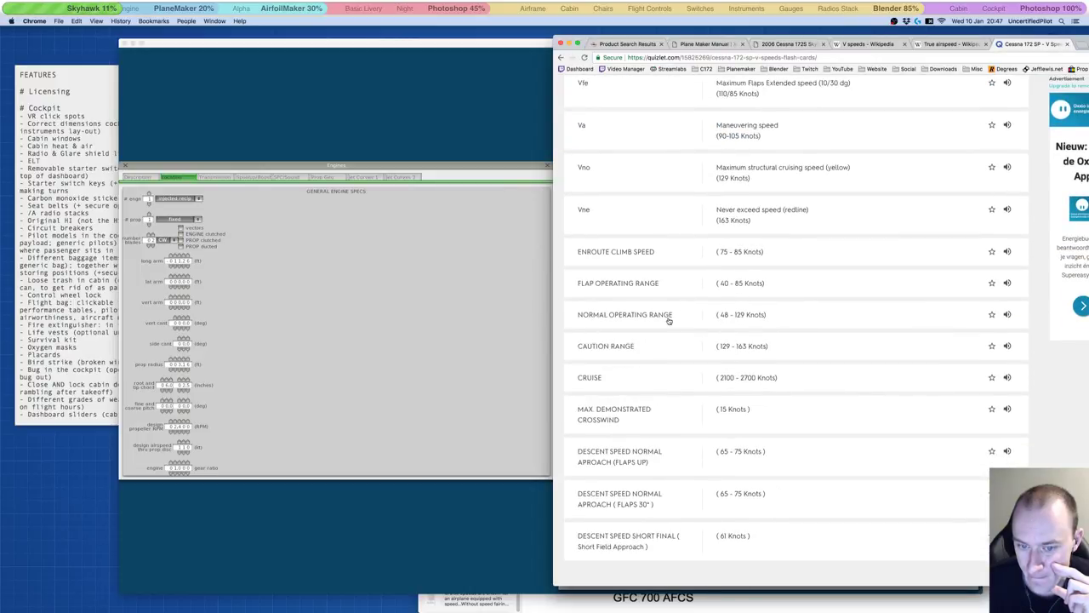
scroll(669, 319, down, 3)
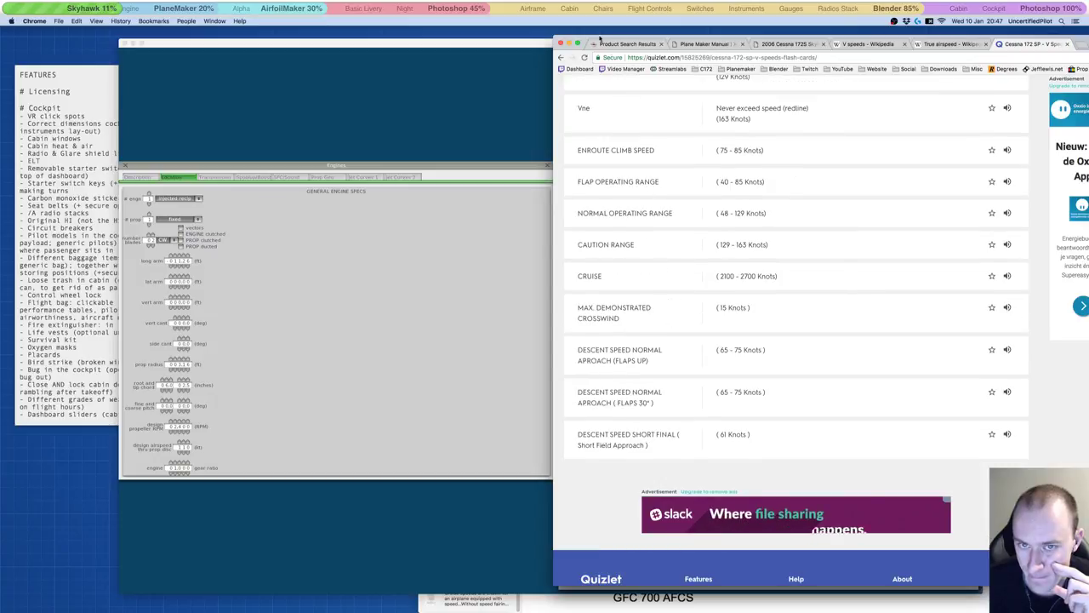
click(560, 57)
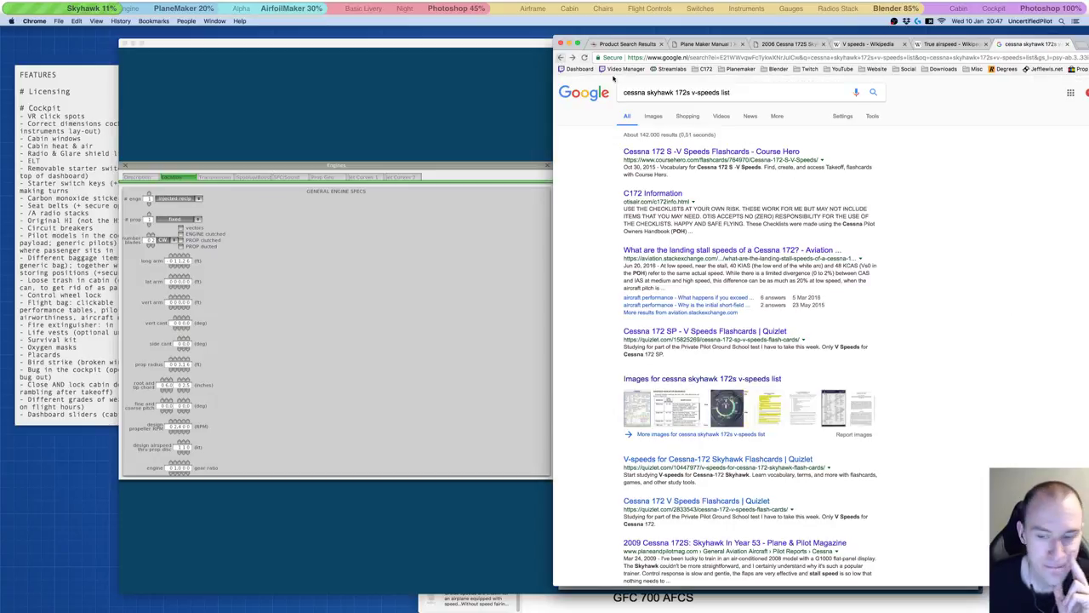
Step: Read the Cessna 172SP V-Speeds confusion forum thread and come back to the results
scroll(950, 311, down, 1)
scroll(949, 311, down, 2)
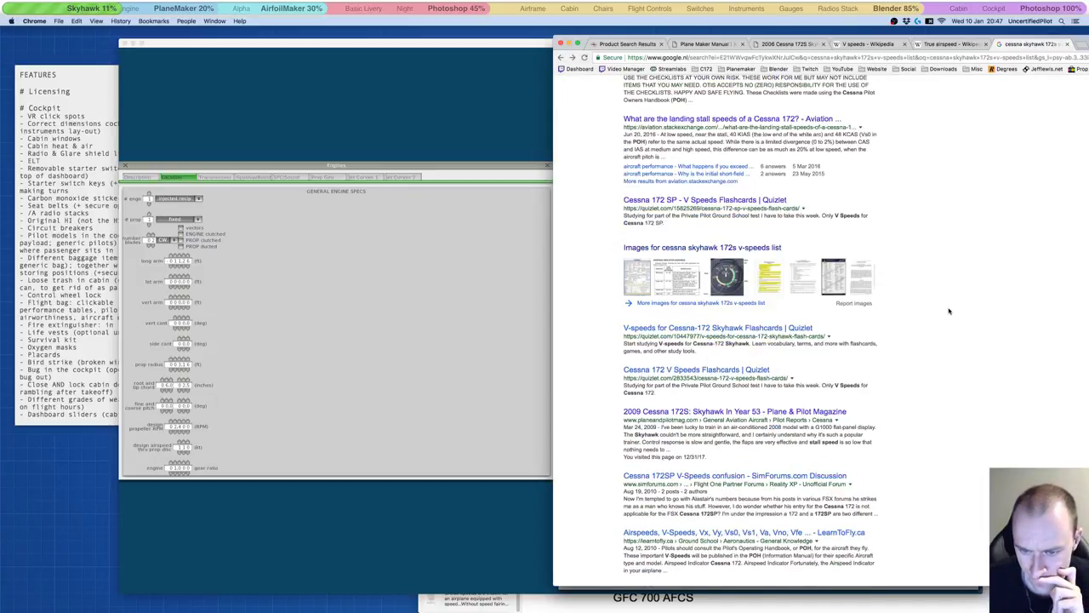
scroll(949, 311, down, 1)
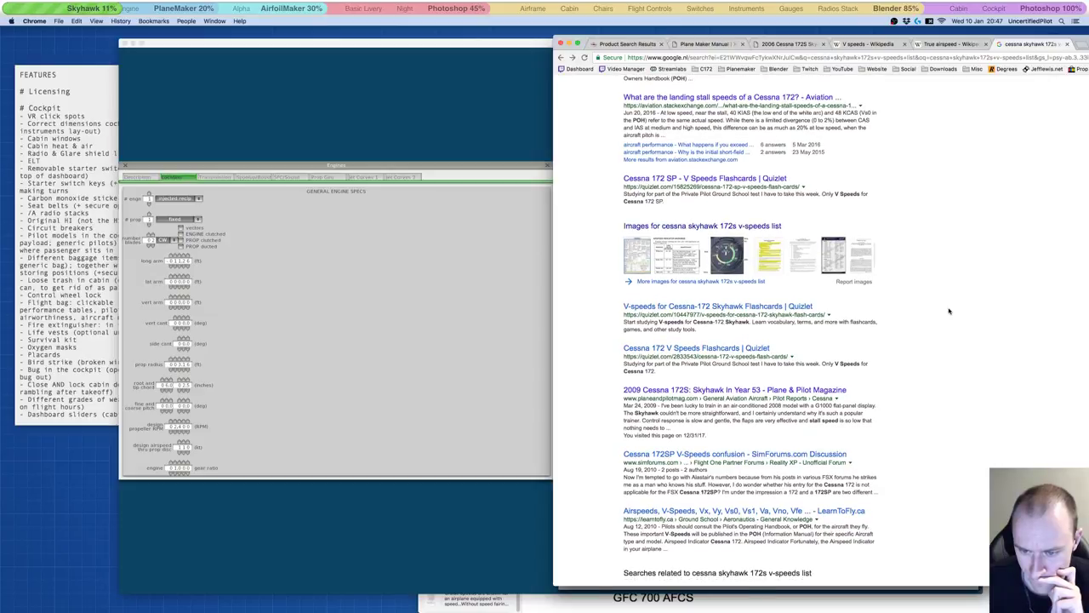
click(811, 456)
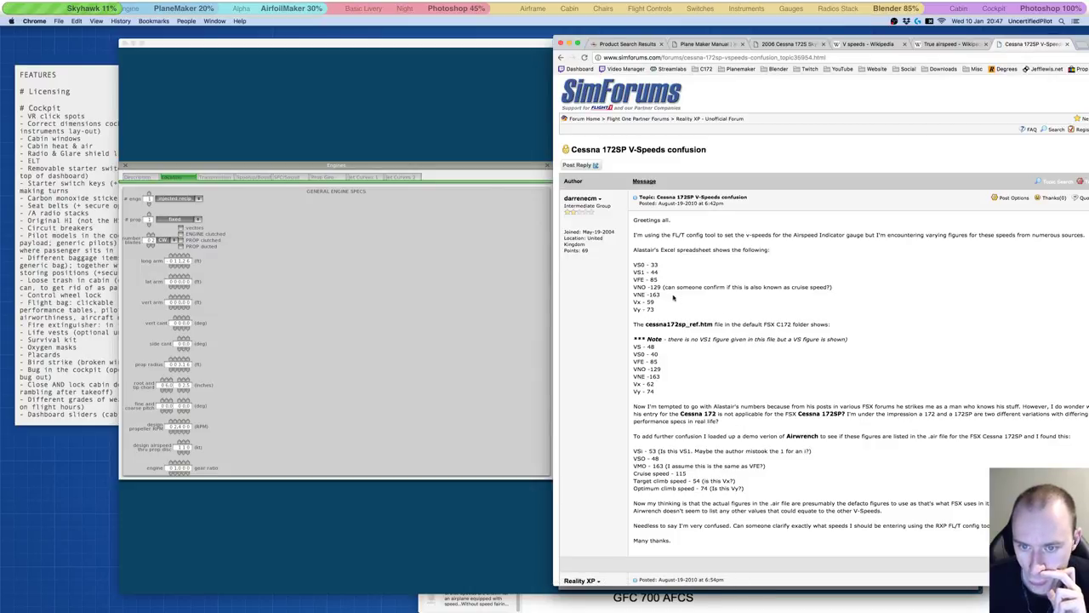
scroll(666, 296, down, 1)
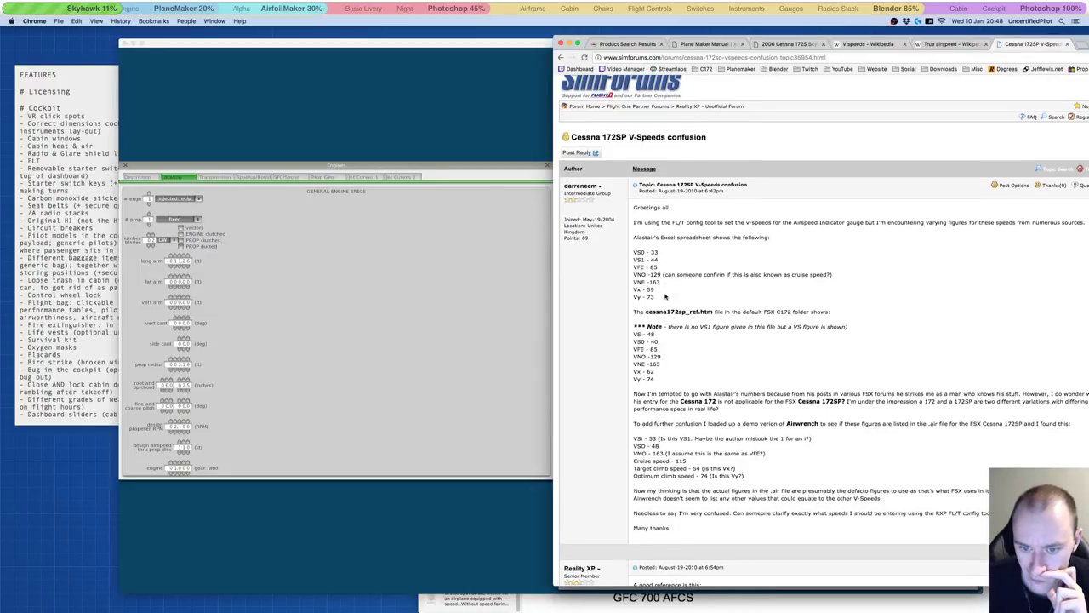
scroll(665, 296, down, 5)
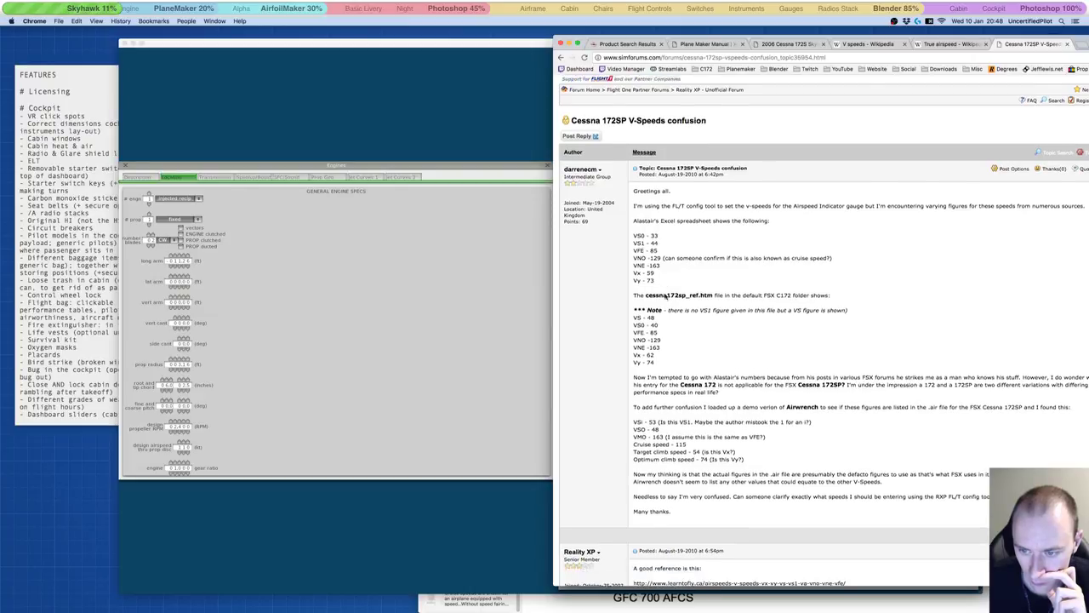
scroll(666, 296, down, 4)
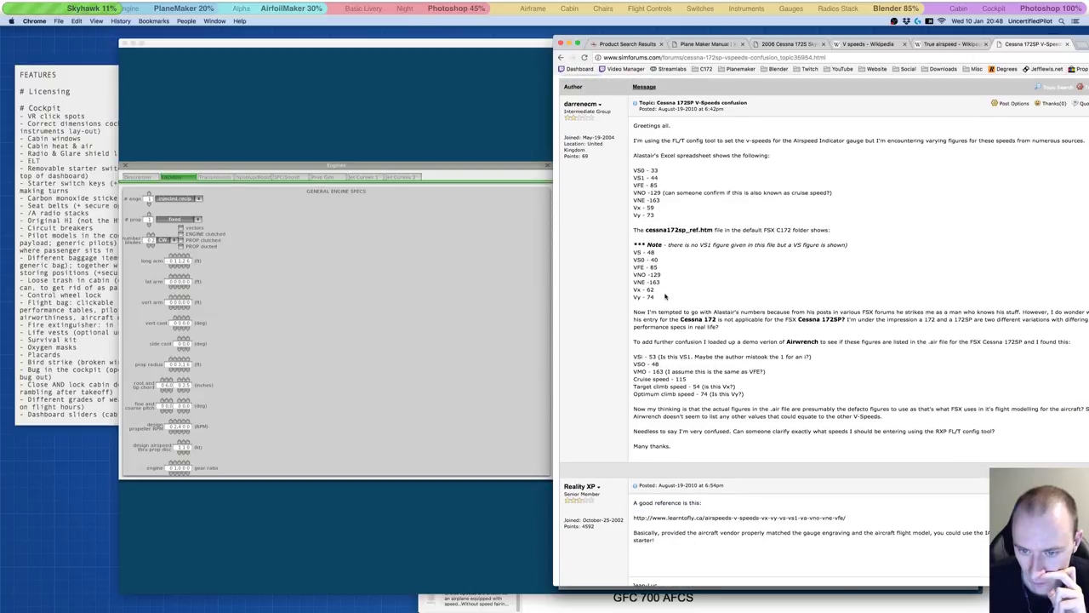
scroll(665, 296, down, 3)
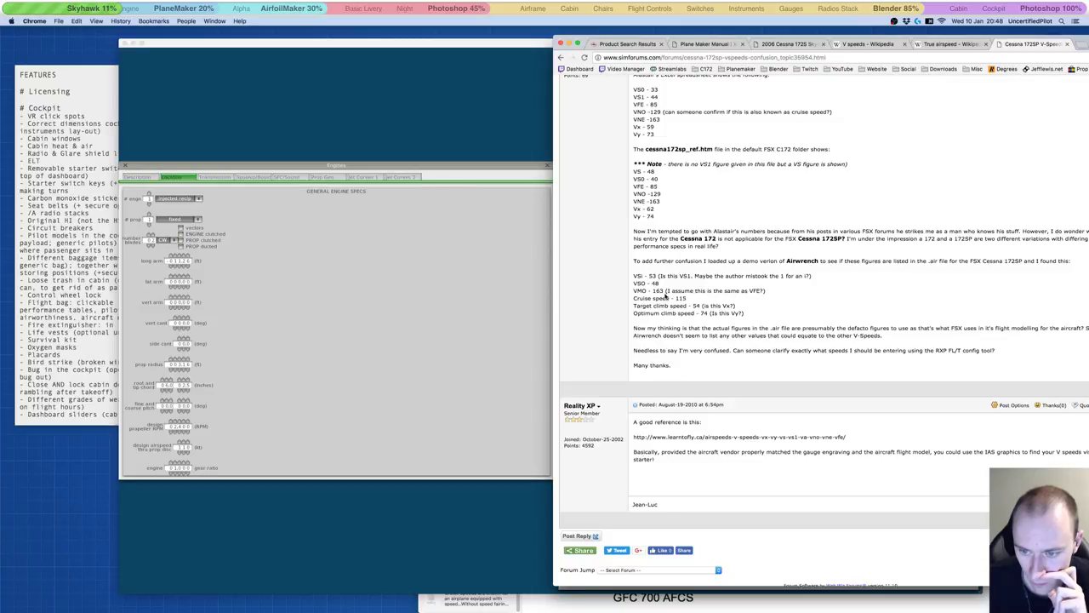
scroll(665, 297, down, 2)
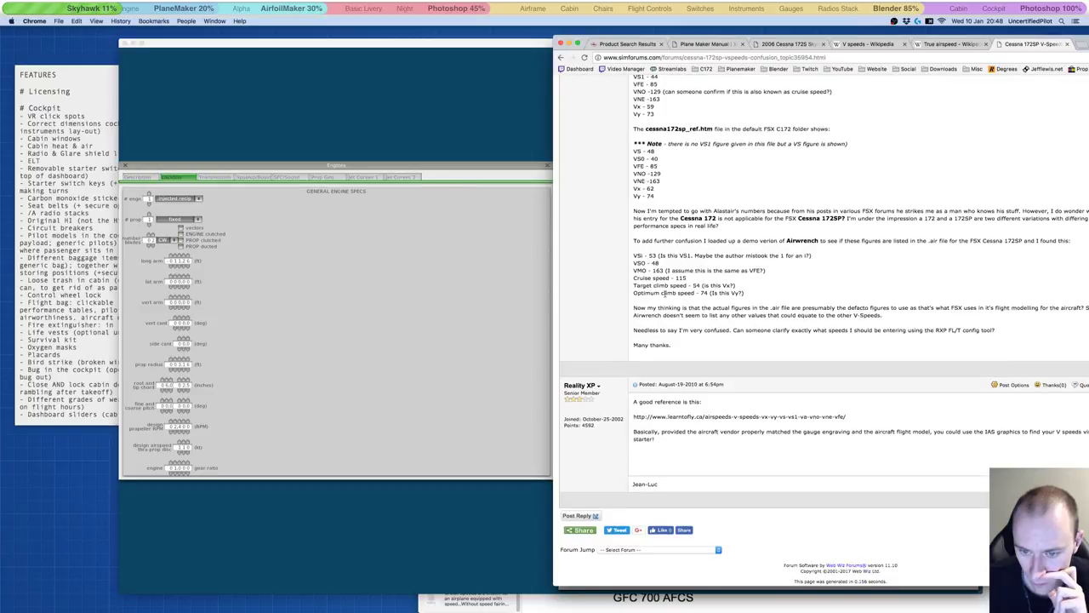
click(561, 57)
Step: Read through the LearnToFly V-speeds article
scroll(774, 462, down, 2)
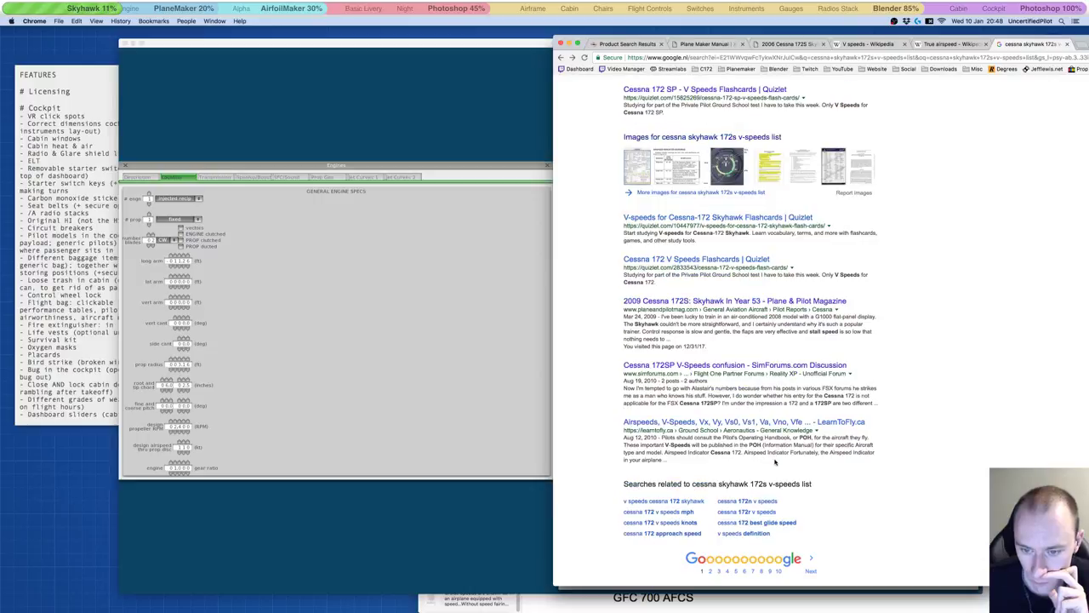
click(770, 422)
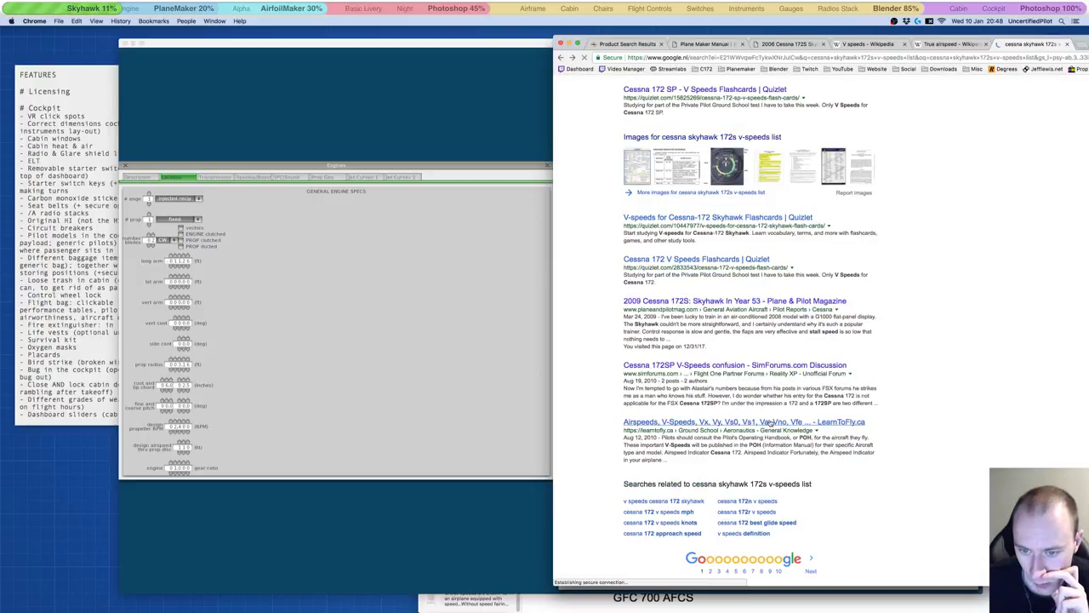
scroll(771, 425, down, 10)
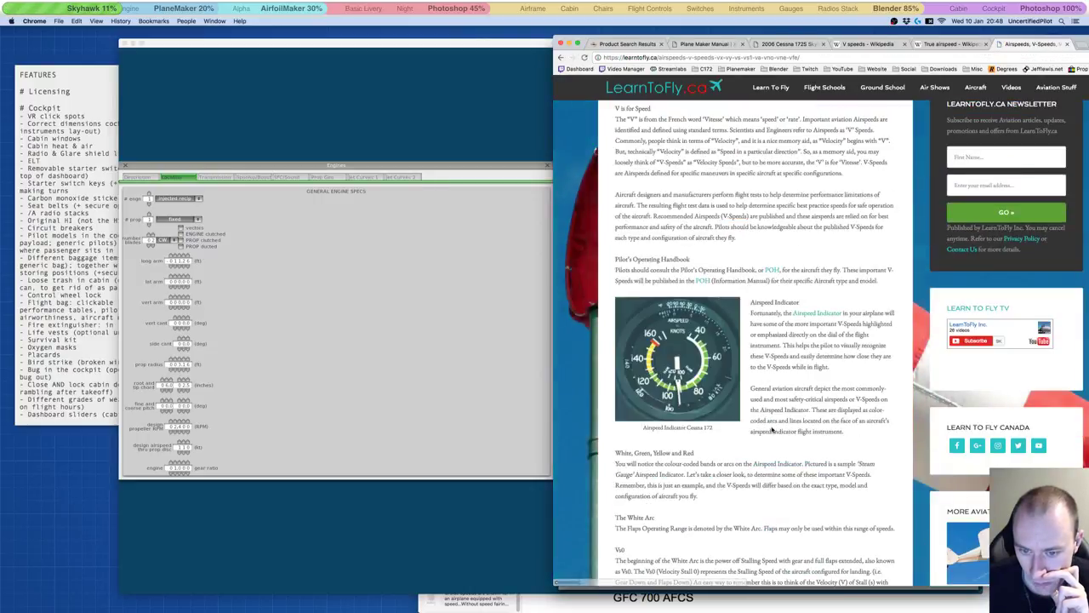
scroll(771, 427, down, 3)
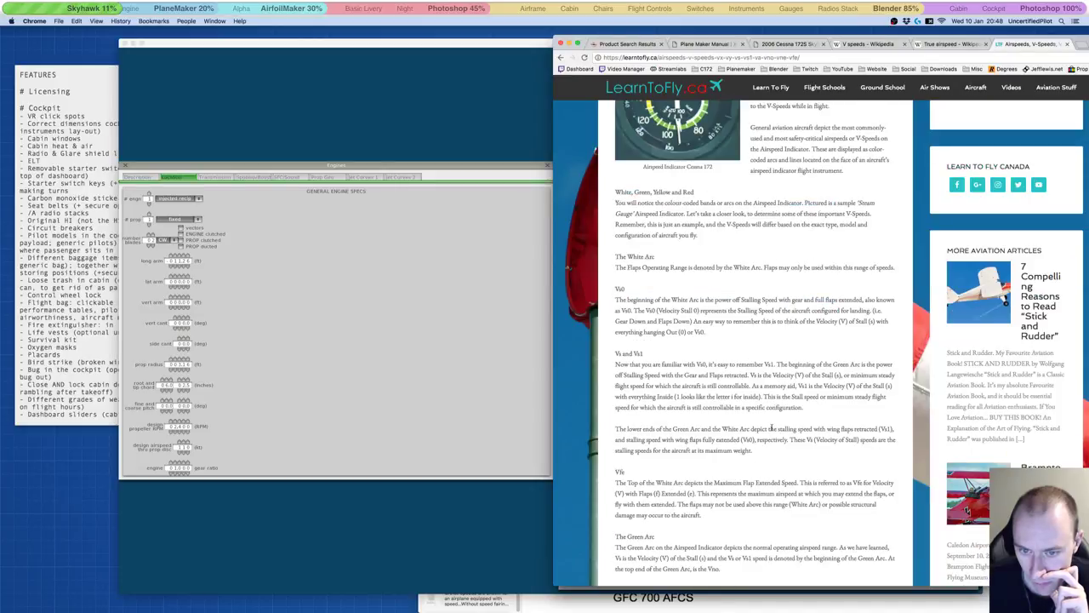
scroll(772, 428, down, 10)
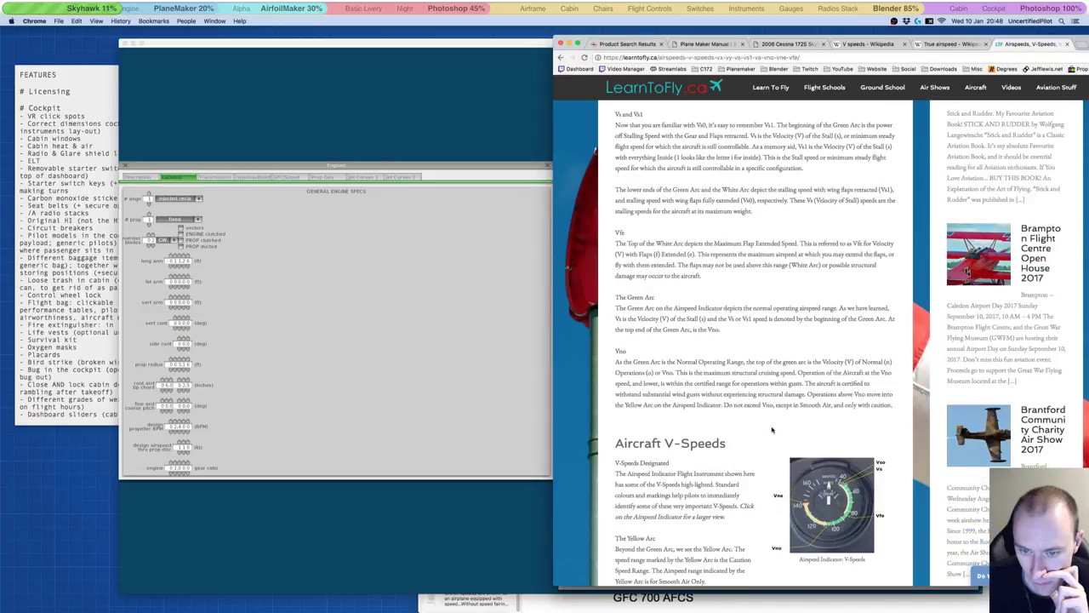
scroll(771, 428, down, 3)
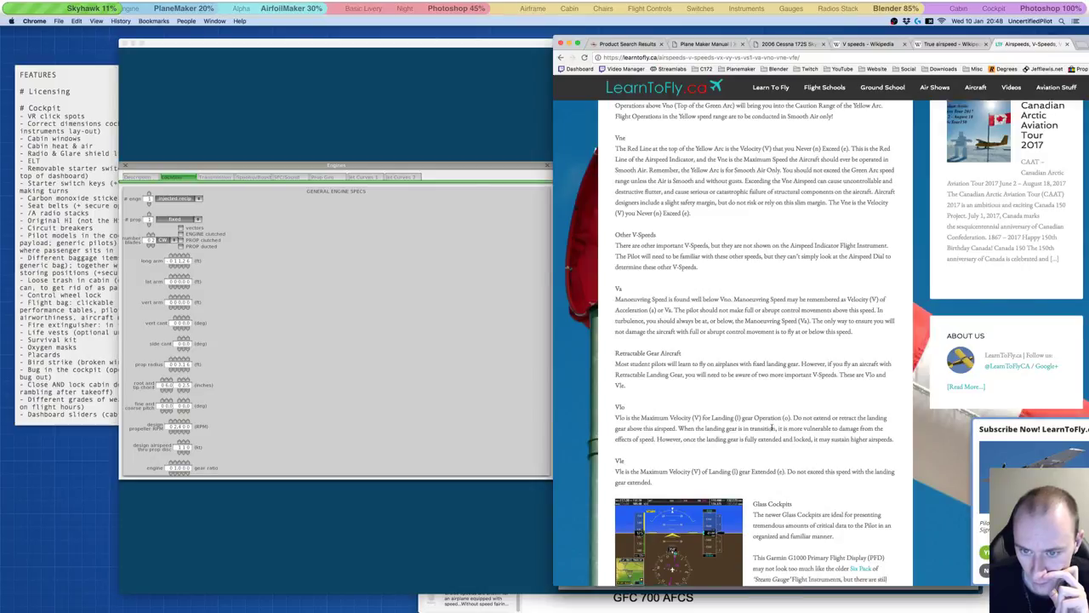
scroll(772, 428, down, 5)
scroll(771, 428, down, 7)
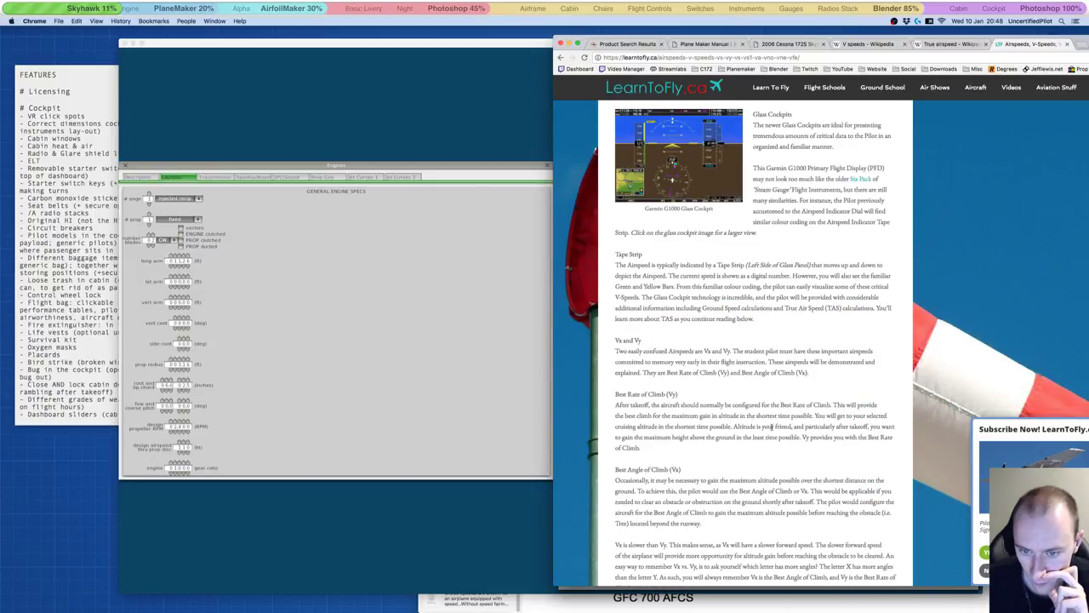
scroll(771, 428, down, 12)
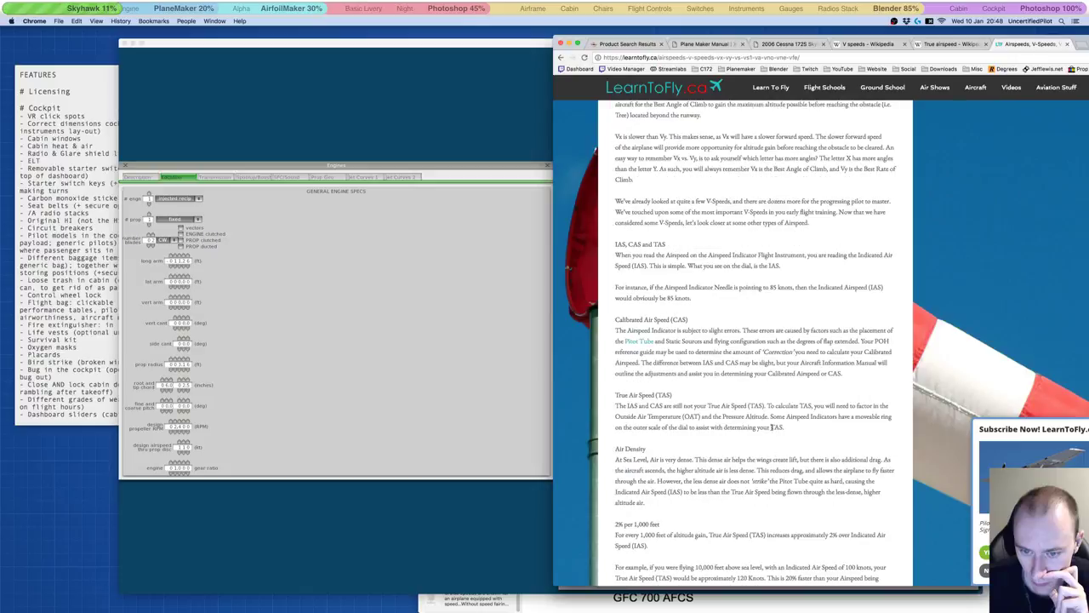
scroll(772, 428, down, 4)
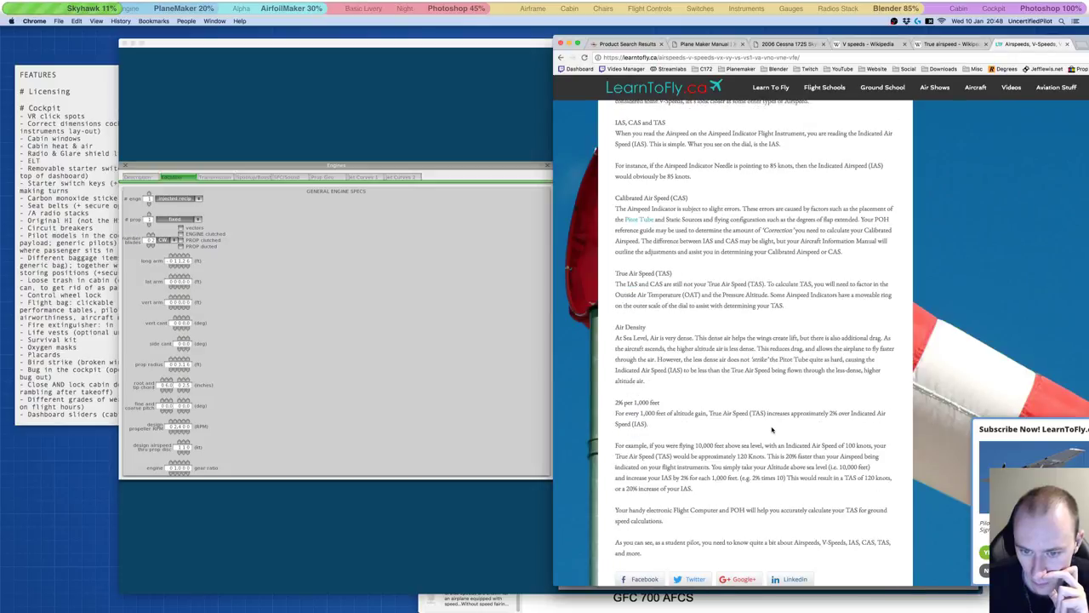
scroll(772, 428, down, 3)
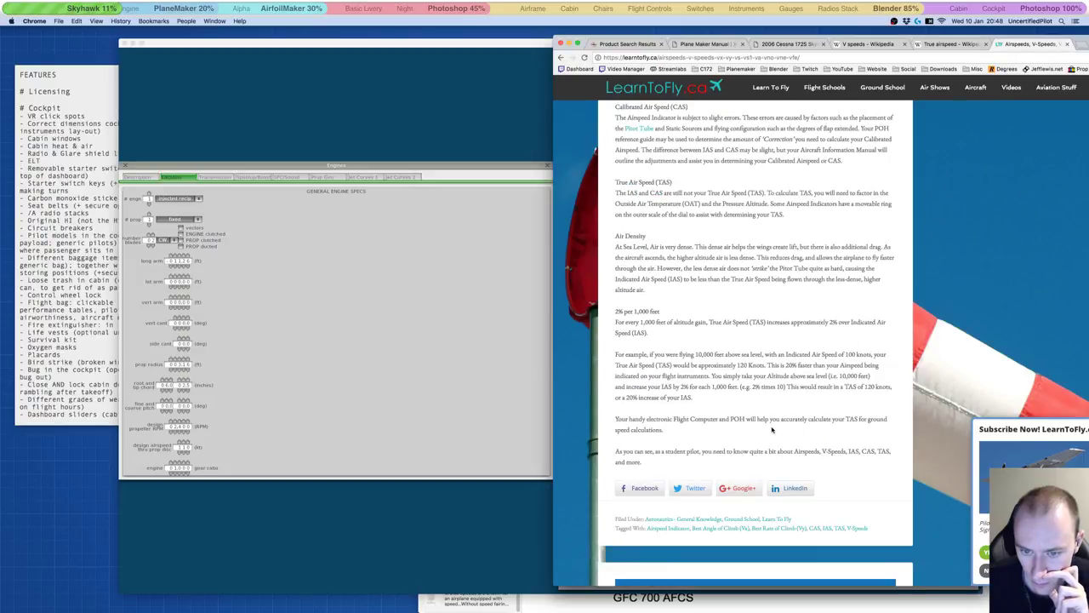
Step: Go to the second page of V-speeds results, then bring Plane Maker forward
click(561, 57)
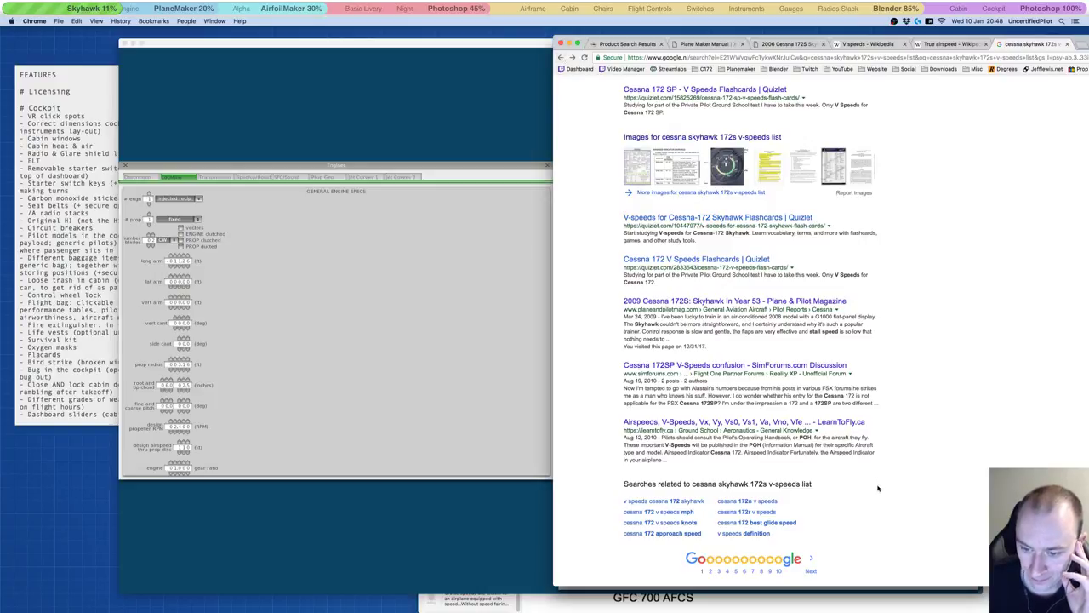
click(810, 570)
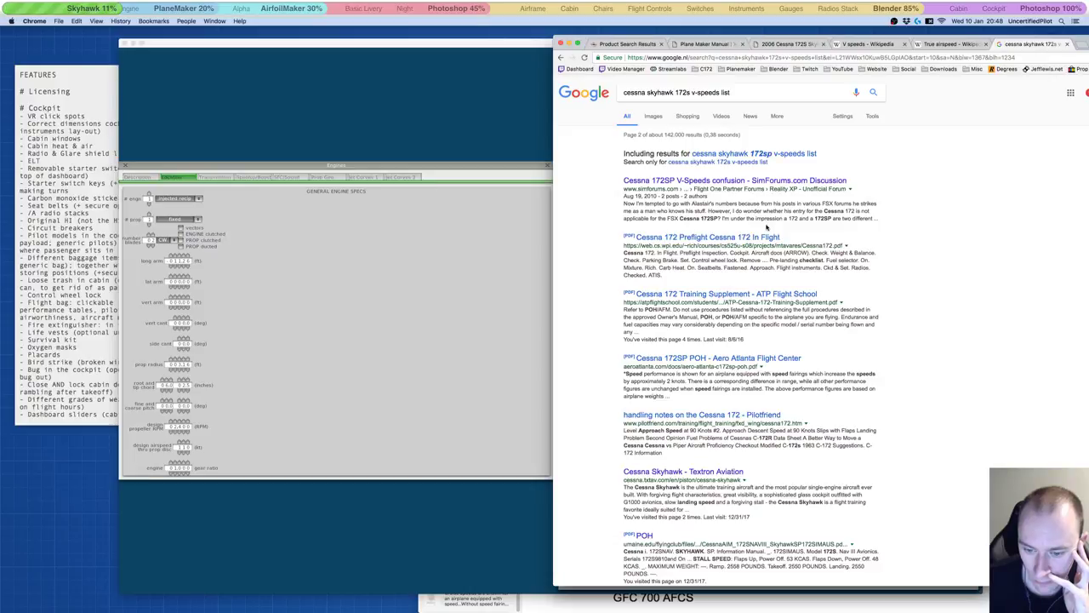
click(362, 291)
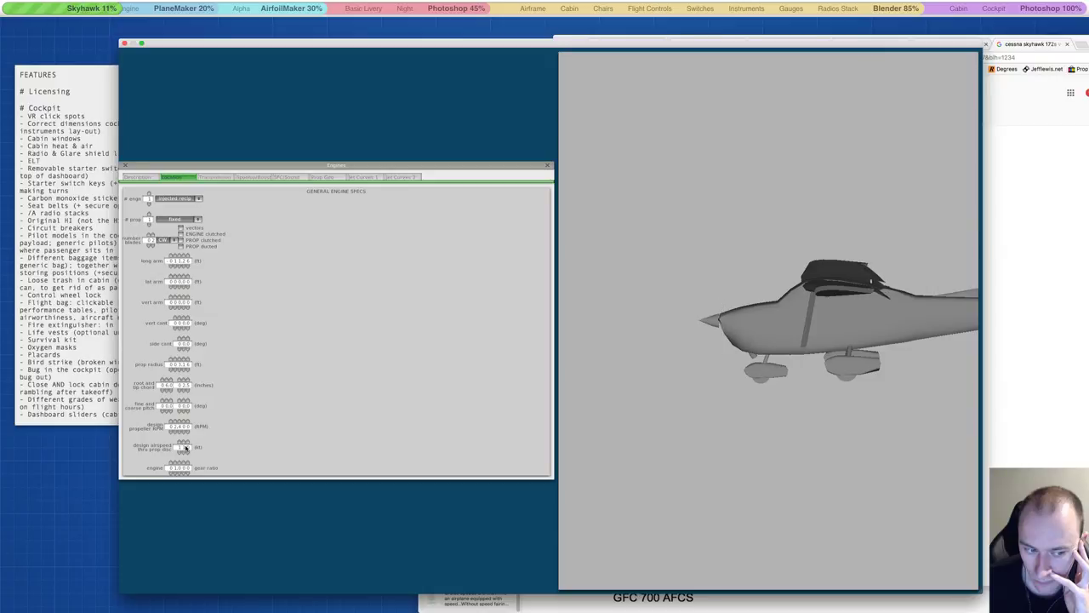
Step: Read the design airspeed field's help, then switch to the POH cruise table in Preview
mouse_move(186, 447)
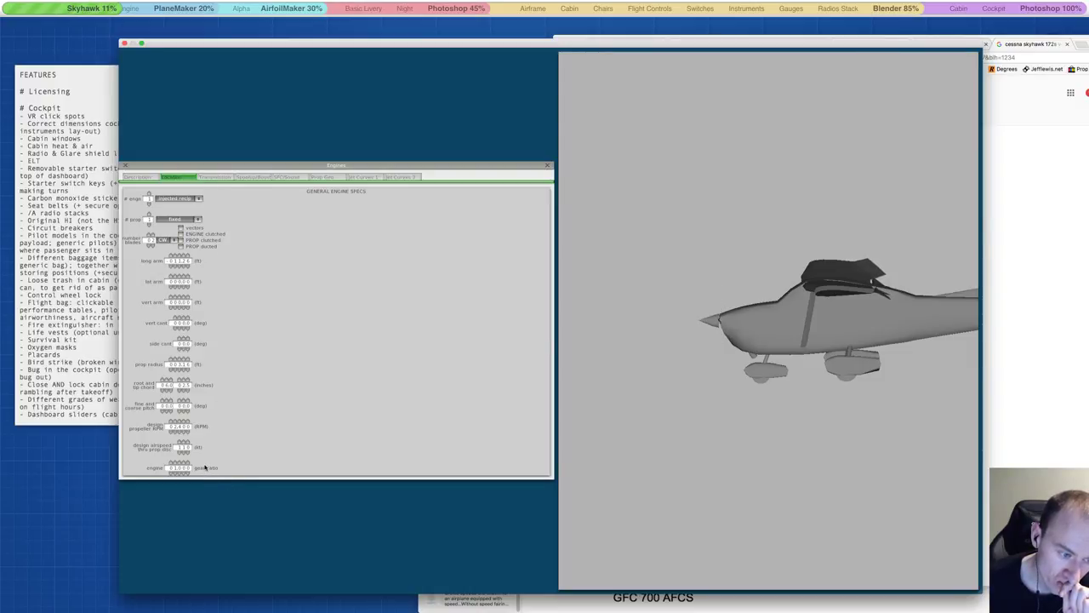
key(super+Tab)
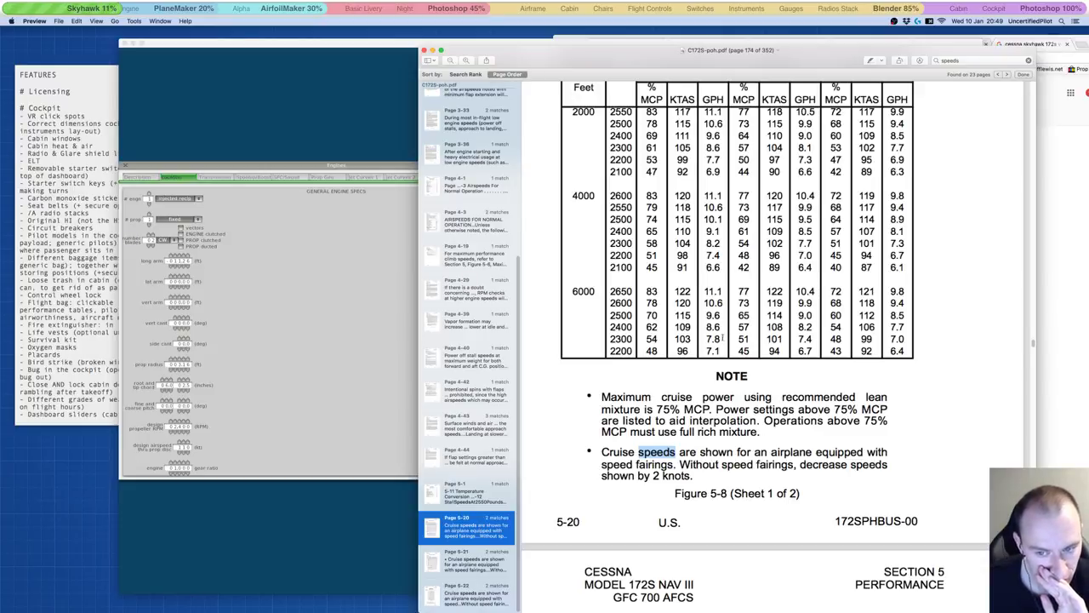
Step: Highlight 110 KTAS in the 4000 ft, 2400 RPM row of the POH cruise table, then return to Plane Maker
double_click(683, 231)
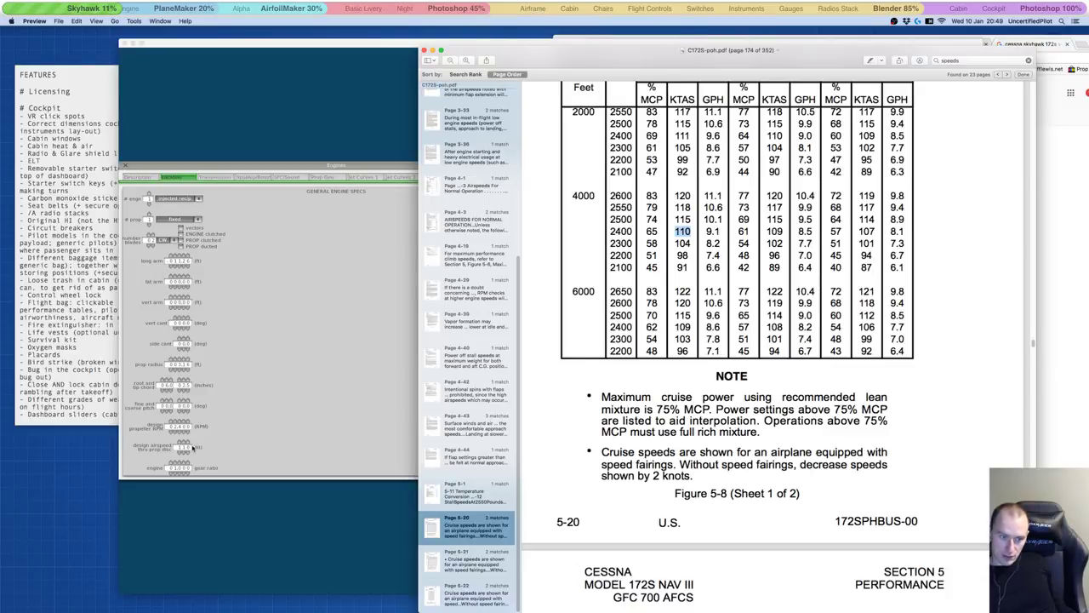
click(195, 449)
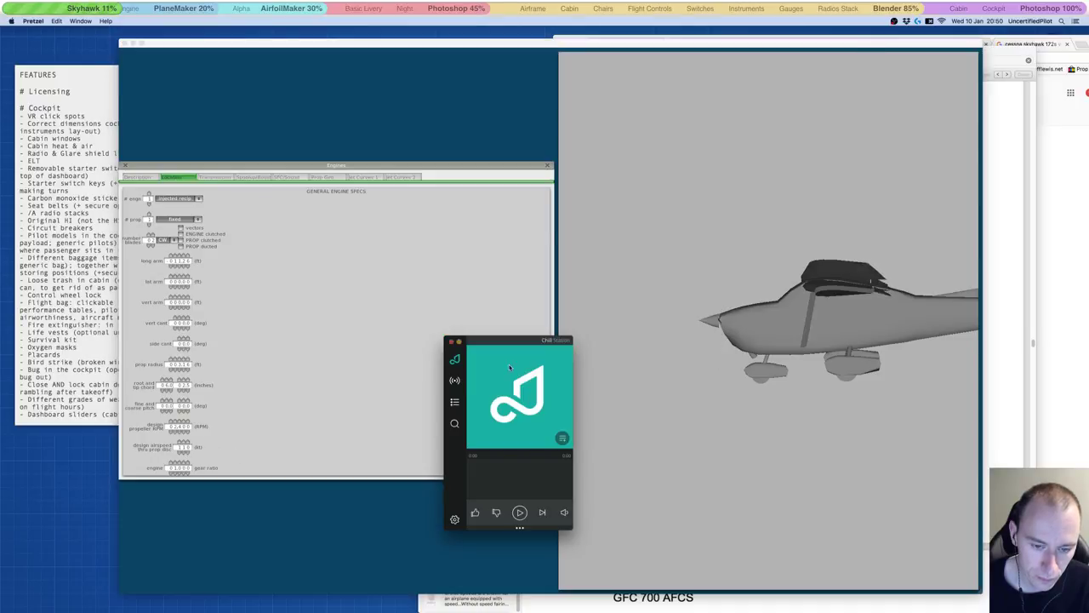
Step: Nudge the Pretzel player window slightly right, then hide Pretzel with Cmd-H
drag(508, 341, 530, 340)
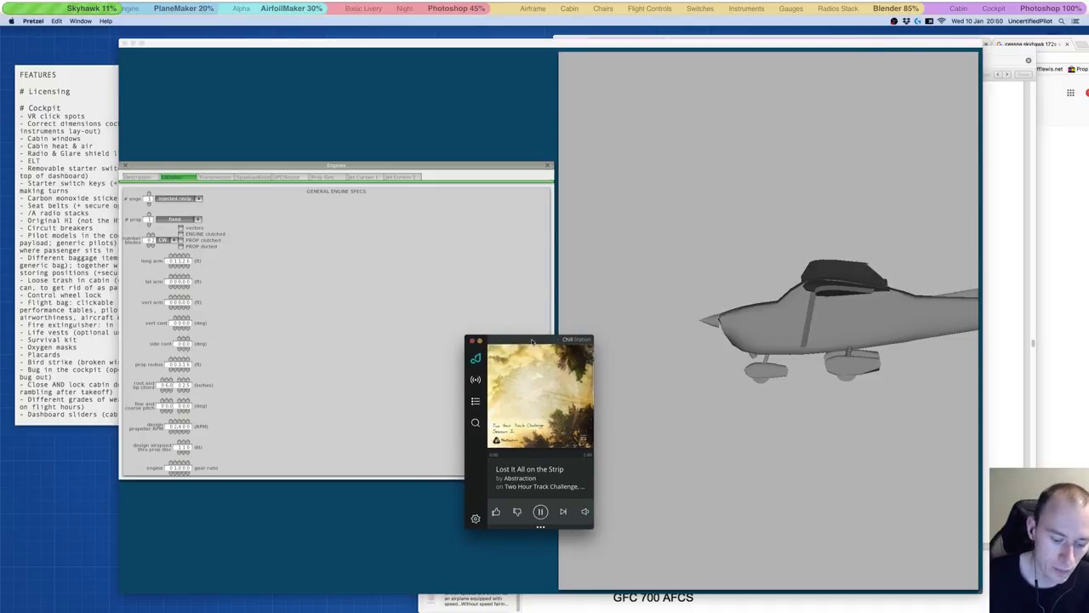
key(super+h)
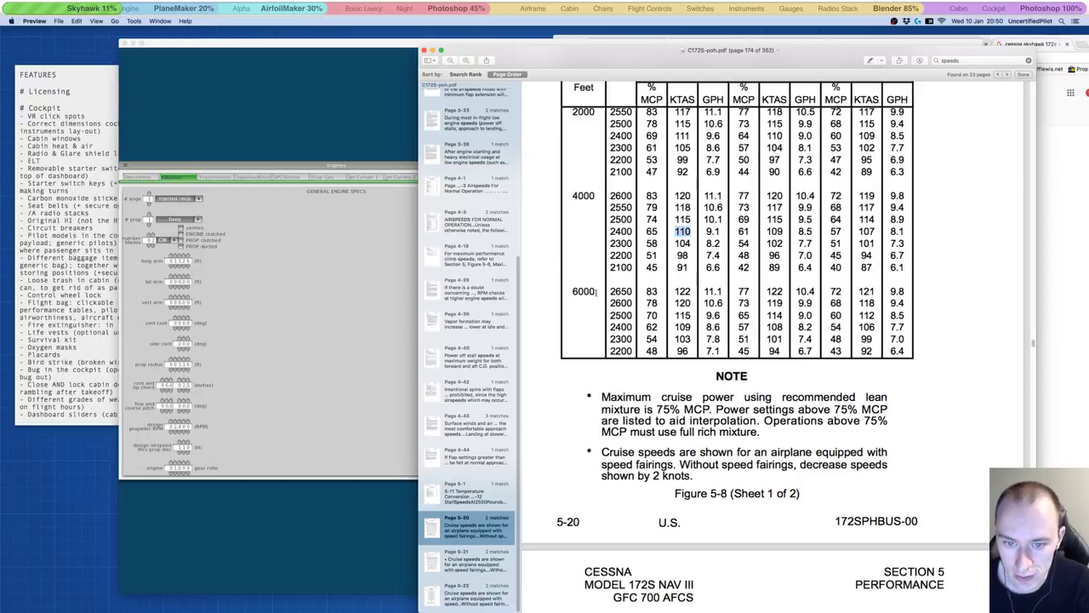
Step: Compare 2400 RPM KTAS at 6000 ft and 8000 ft (108, 106) against 110 KTAS at 2000 ft standard temperature
drag(609, 326, 696, 328)
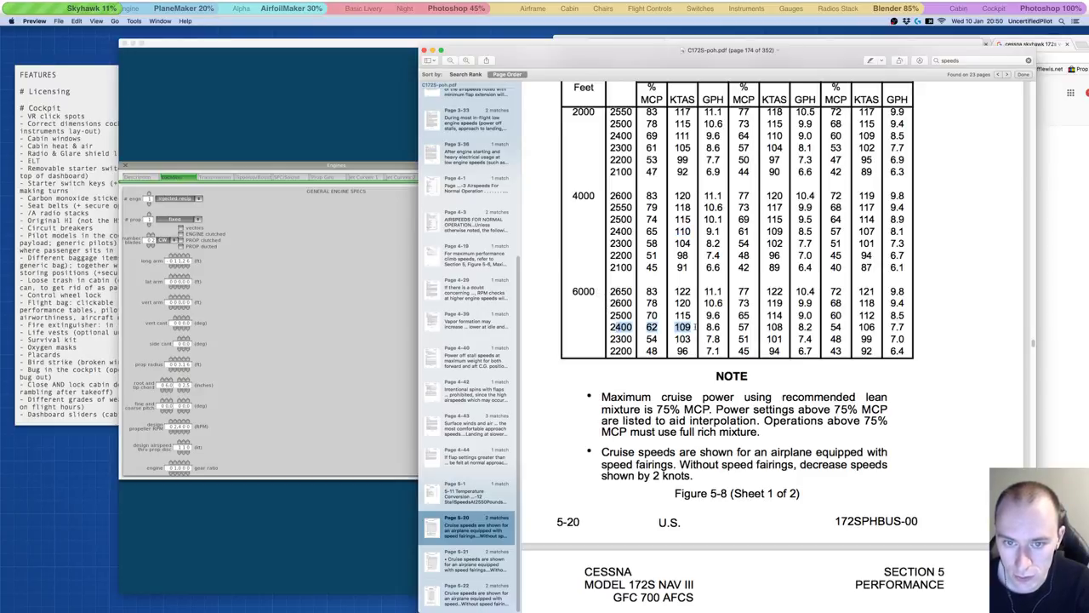
scroll(690, 320, down, 10)
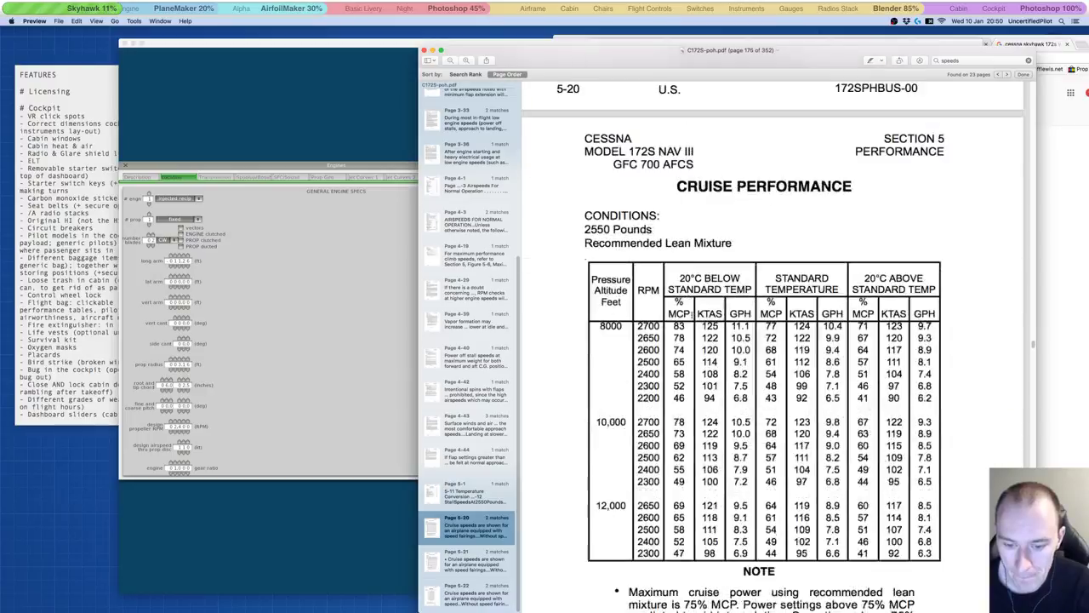
drag(700, 373, 718, 374)
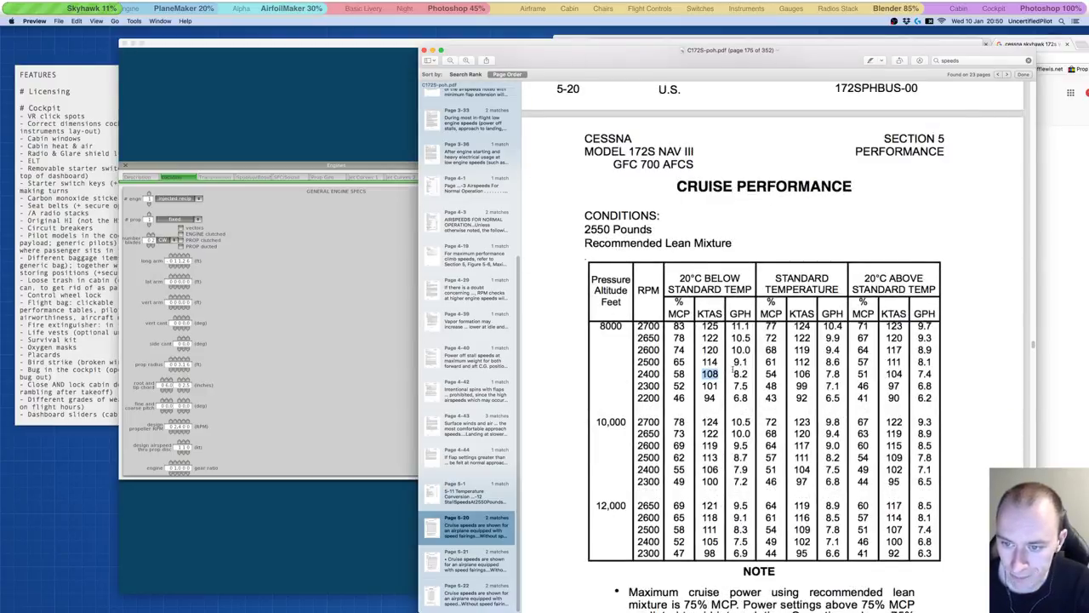
drag(797, 374, 814, 373)
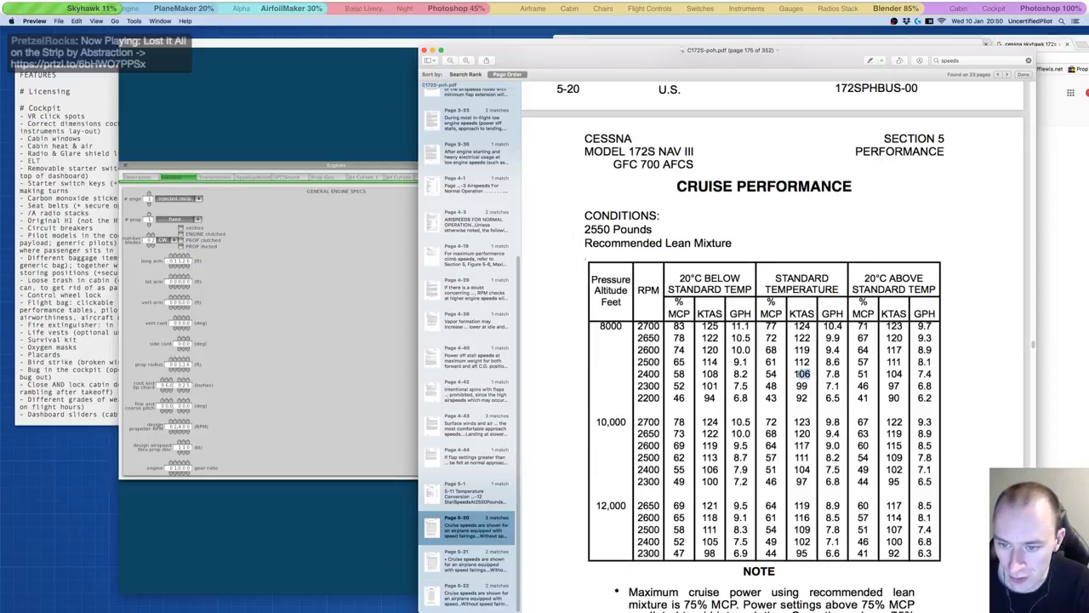
scroll(796, 367, up, 10)
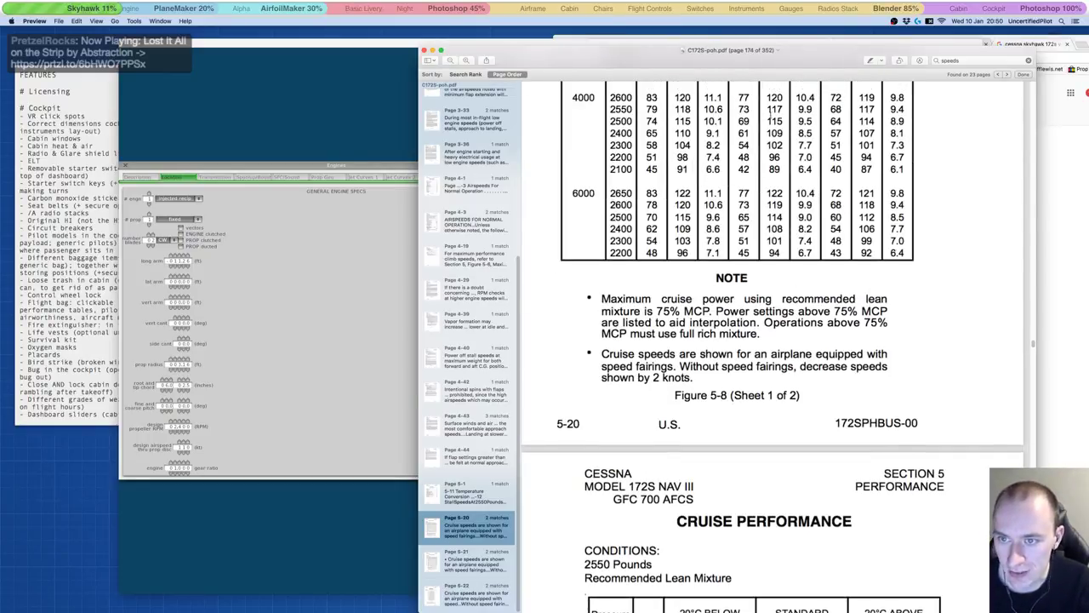
scroll(793, 228, up, 4)
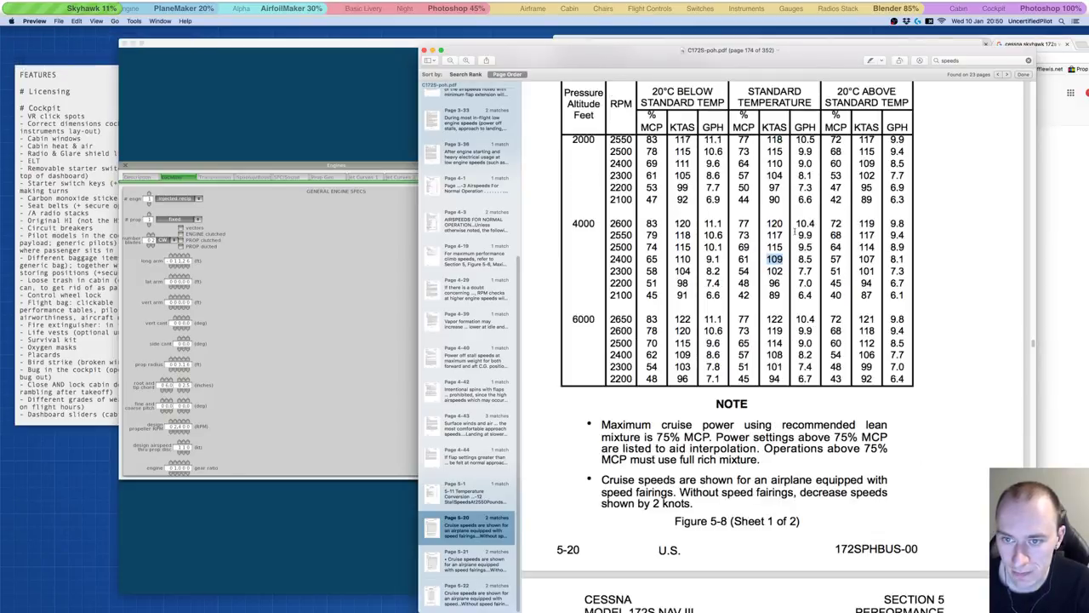
drag(784, 163, 764, 164)
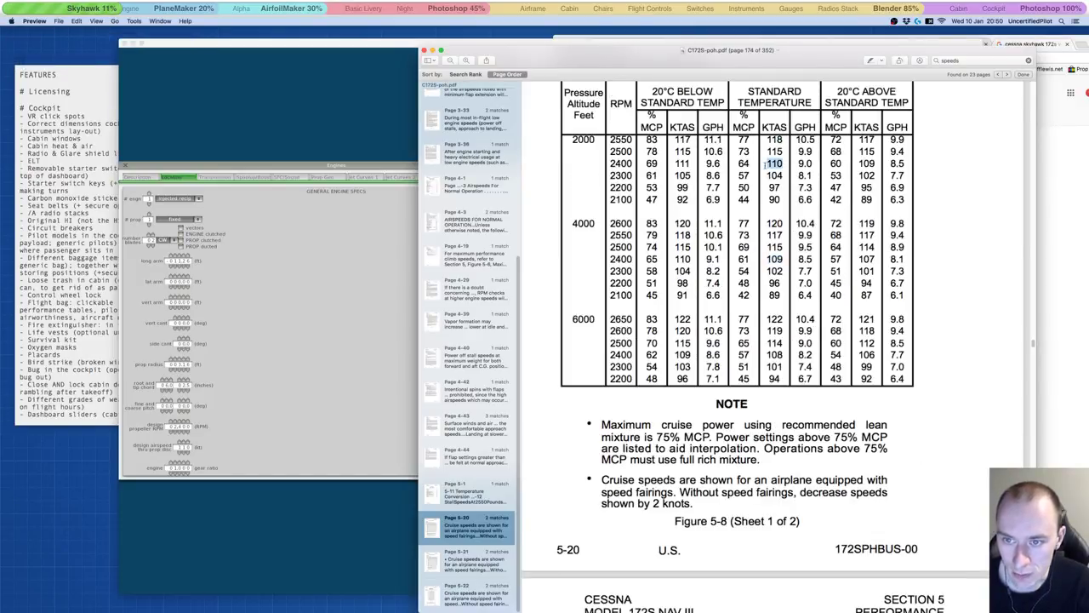
click(332, 445)
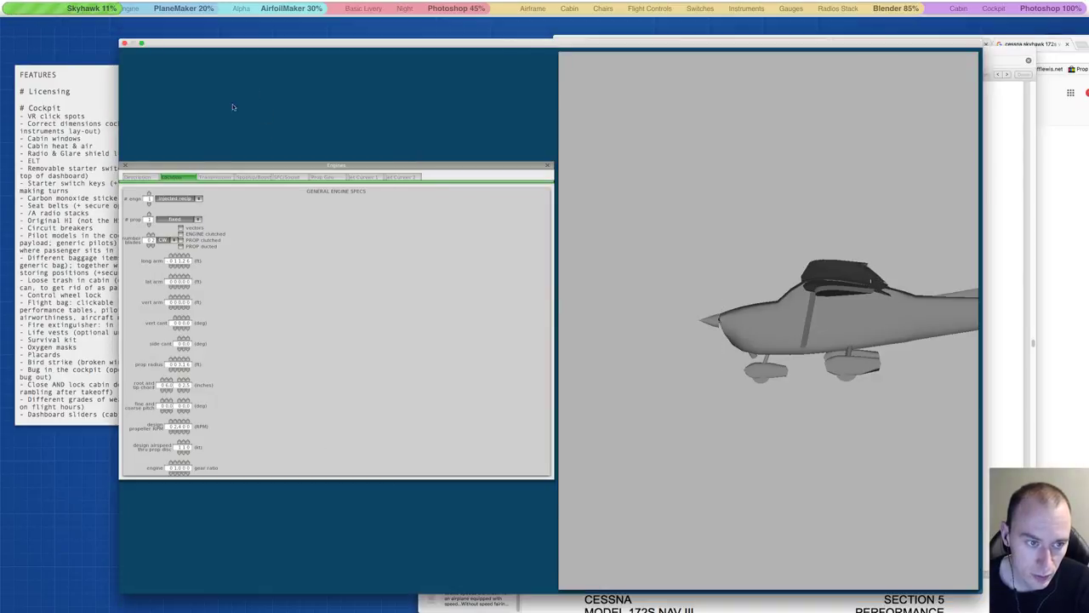
Step: Move past Transmission, Spooling and SFC/Sound to the Prop Geo page showing Prop #1's blade geometry
click(210, 177)
click(260, 177)
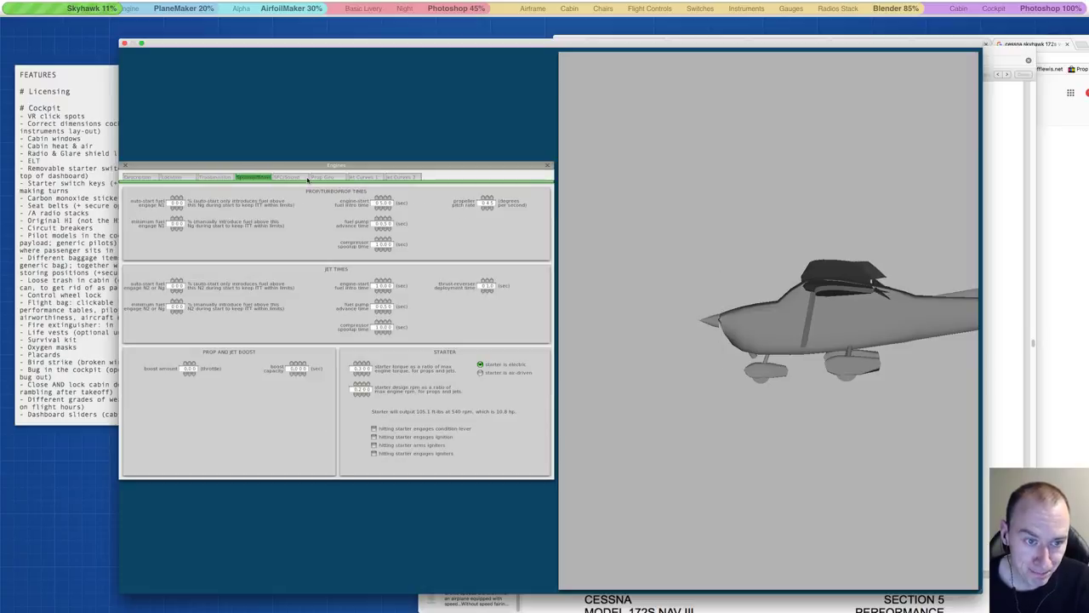
click(286, 176)
click(328, 177)
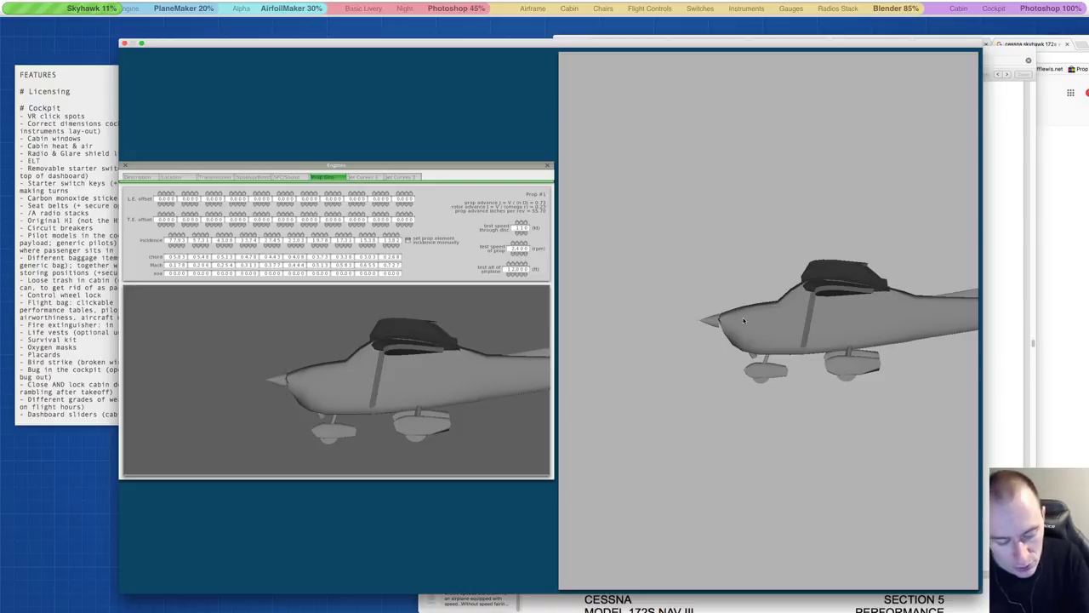
Step: Zoom, pan and orbit the 3-D views to a front-quarter close-up of the nose, propeller and wing
key(plus)
key(plus)
key(plus)
key(plus)
key(plus)
key(plus)
key(plus)
key(plus)
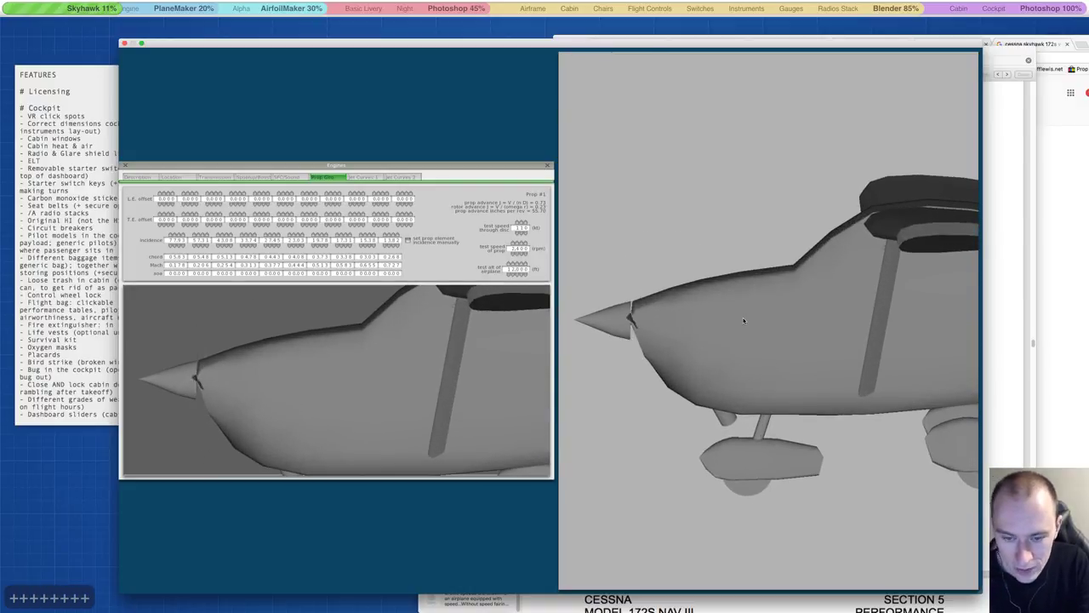
key(Left)
key(Left)
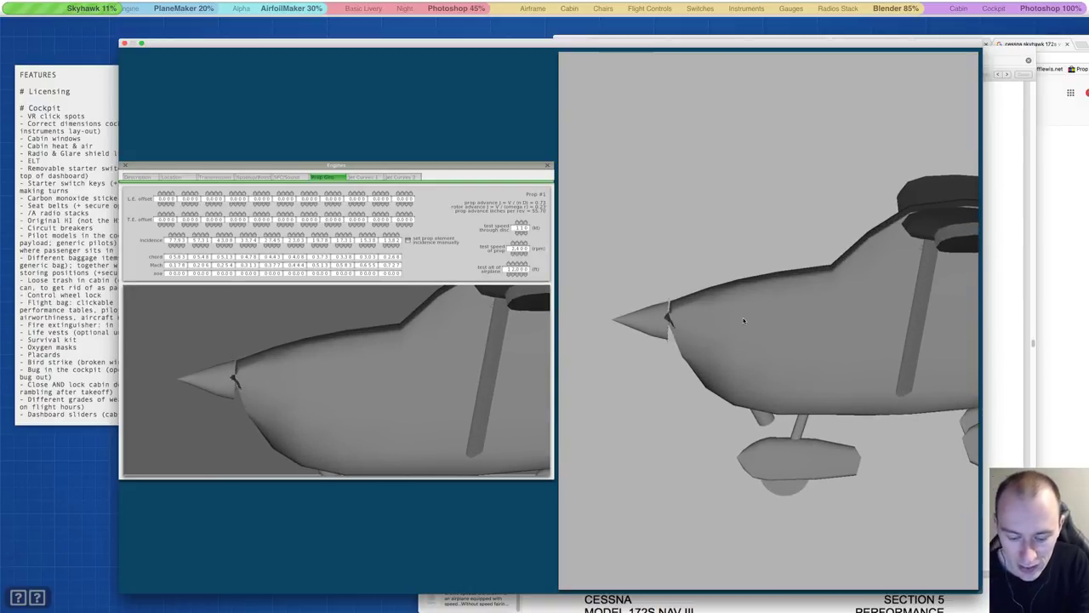
key(a)
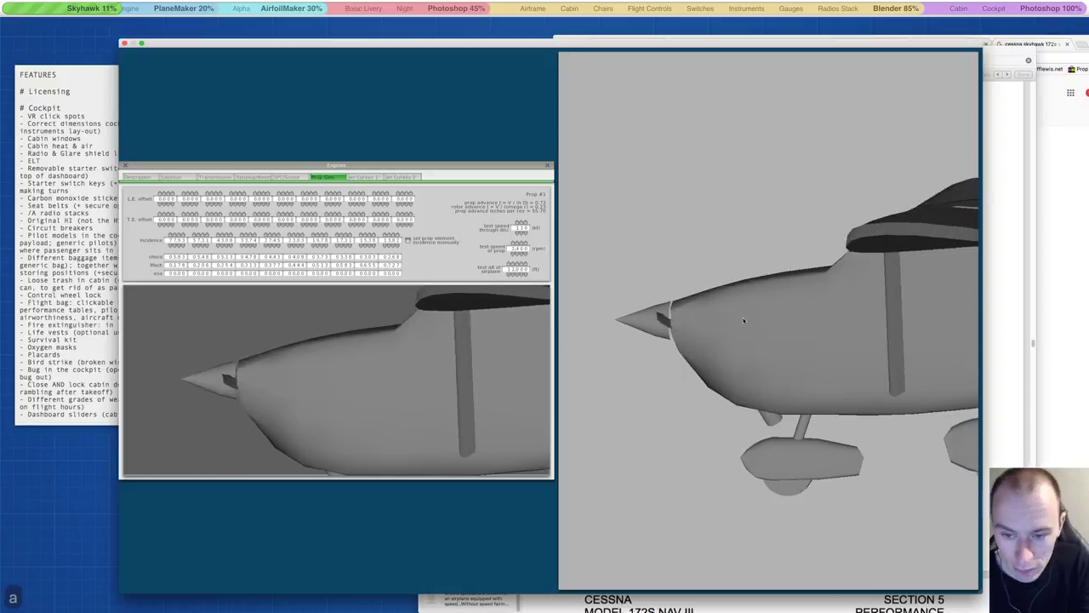
key(d)
key(d)
key(d)
key(d)
key(d)
key(d)
key(d)
key(d)
key(d)
key(d)
key(d)
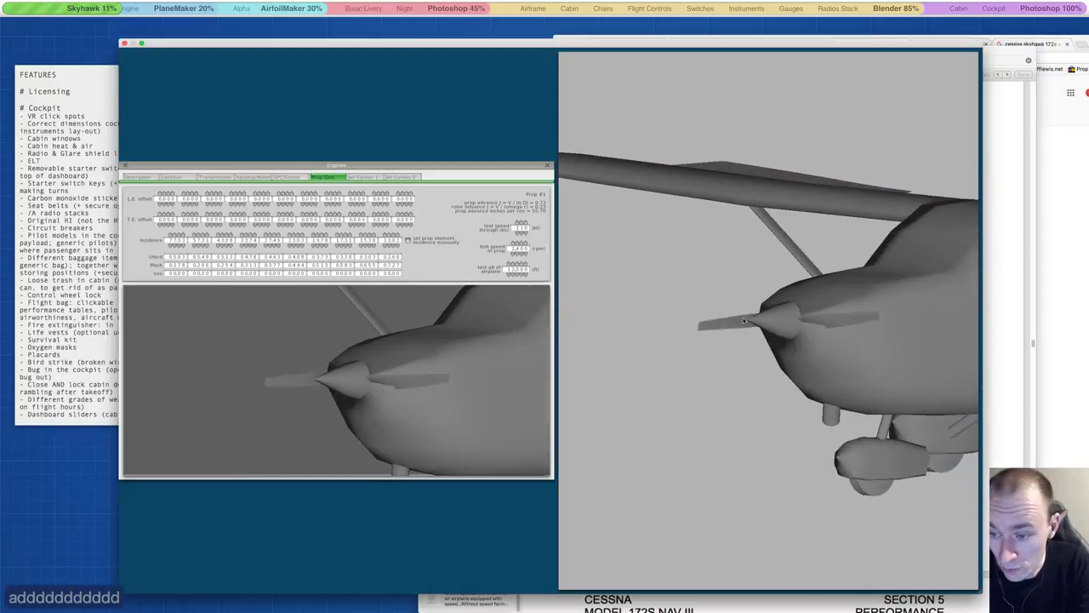
key(Right)
key(Right)
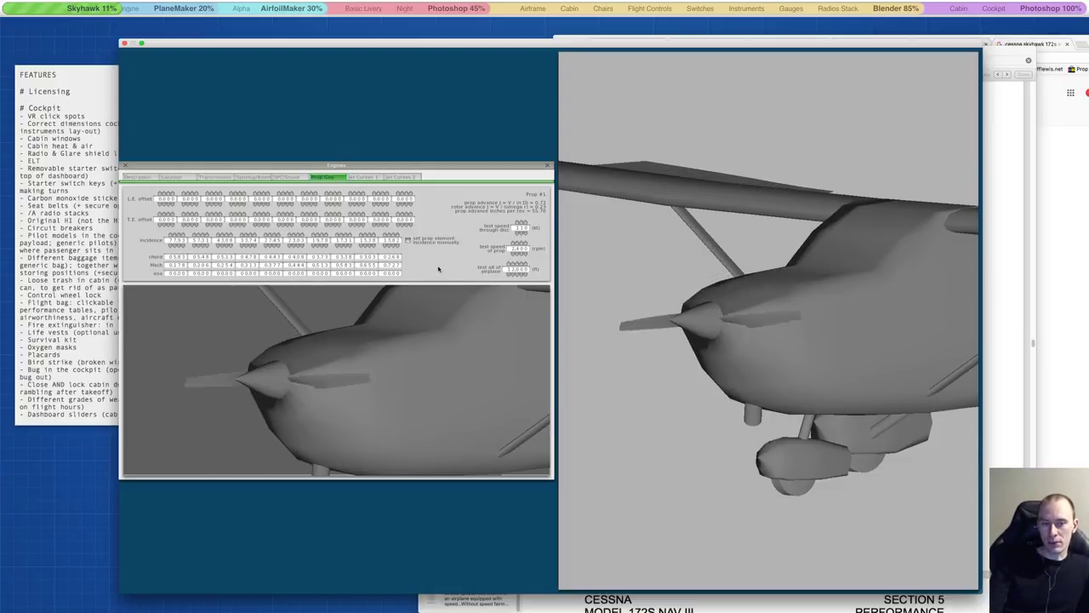
click(176, 176)
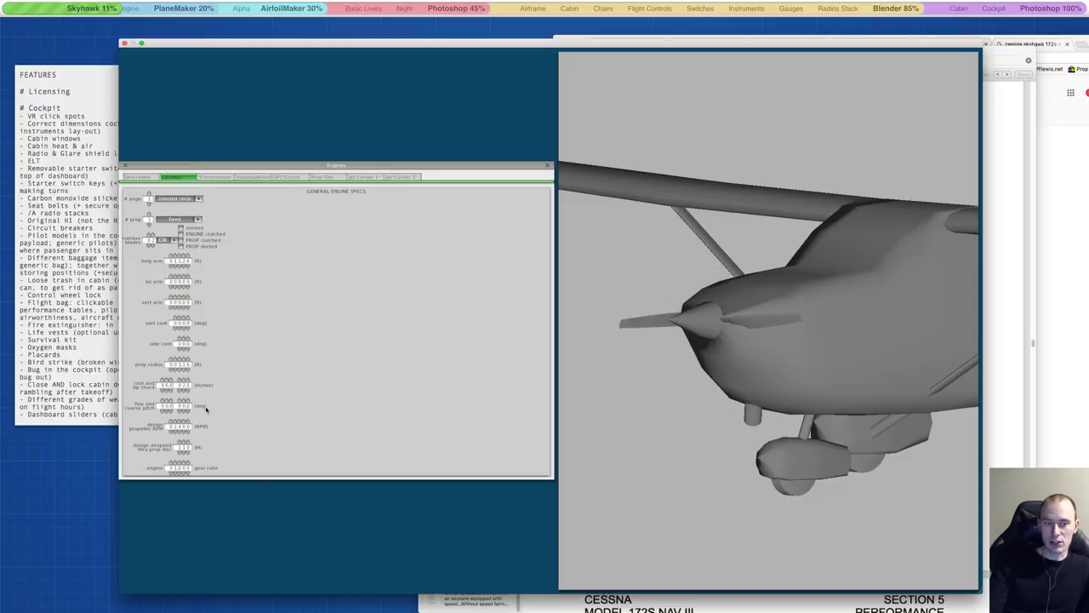
click(321, 176)
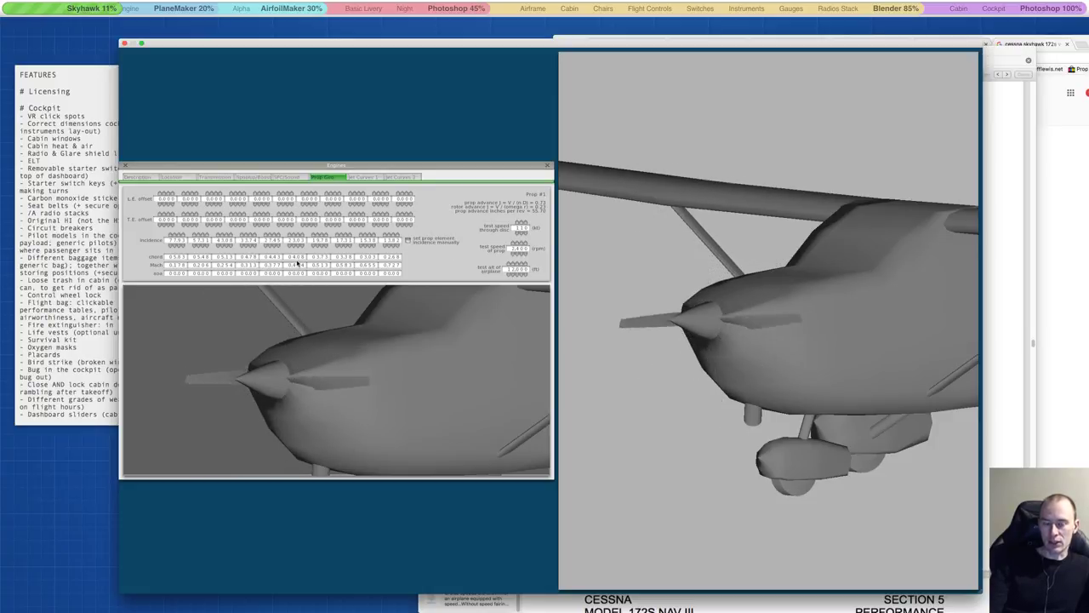
click(190, 177)
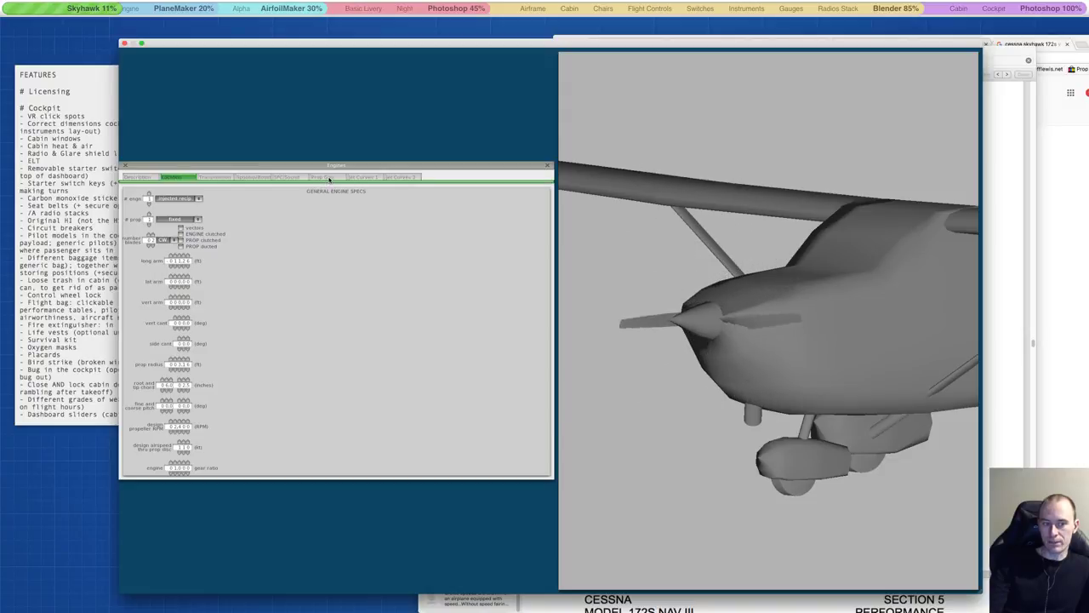
click(328, 177)
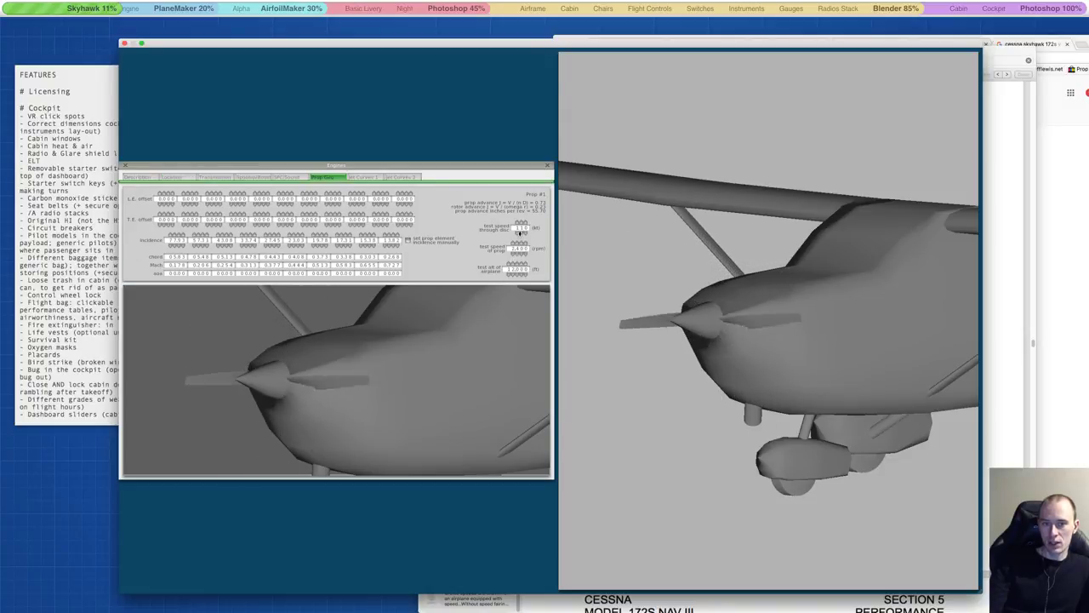
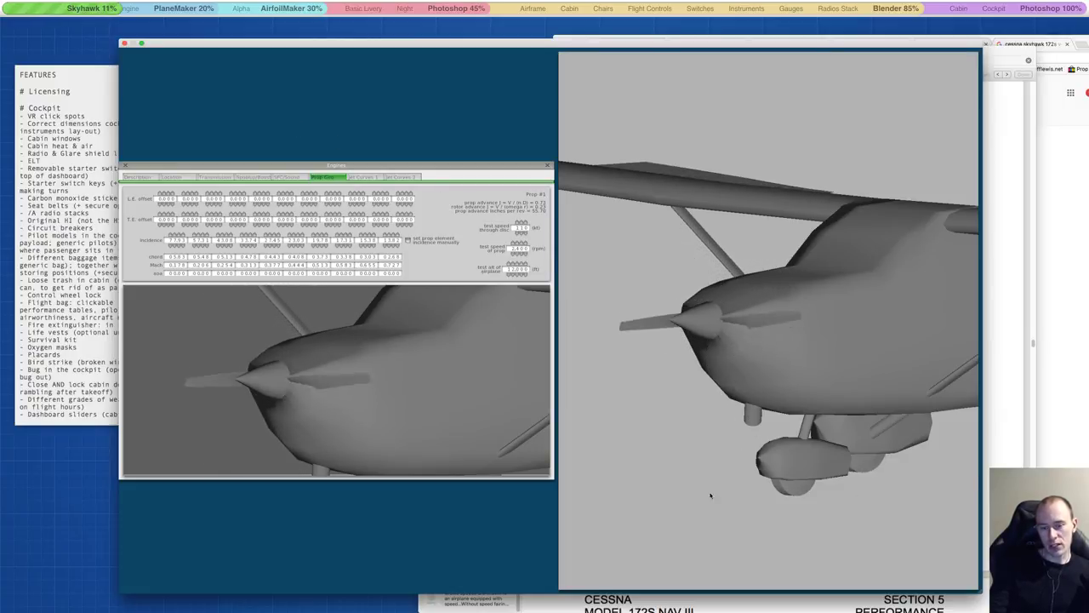
Step: Move focus from the Plane Maker aircraft window to the desktop so the Dock shows
click(105, 555)
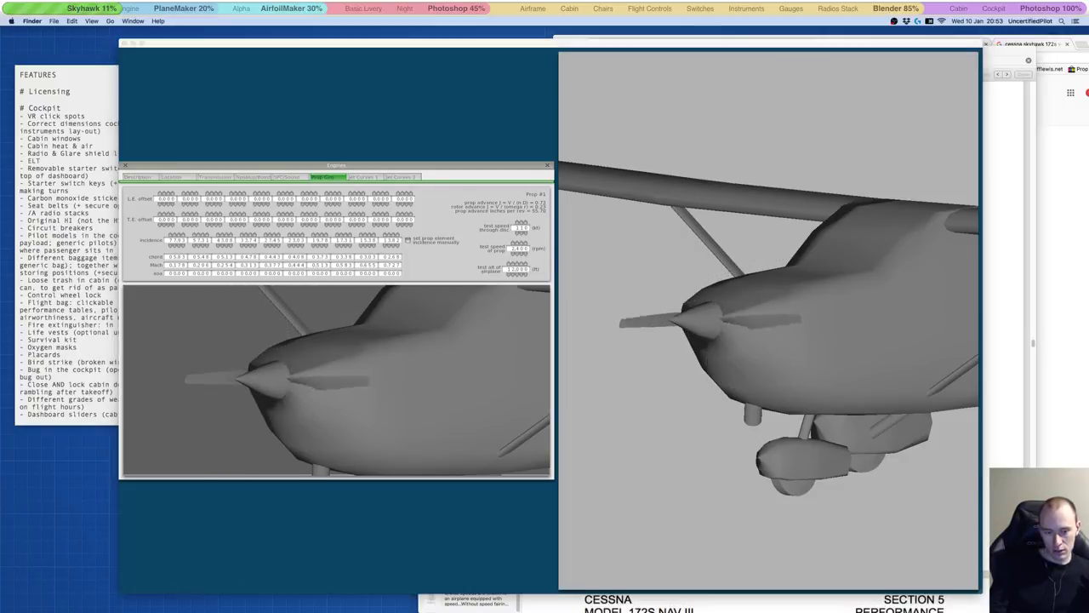
mouse_move(468, 587)
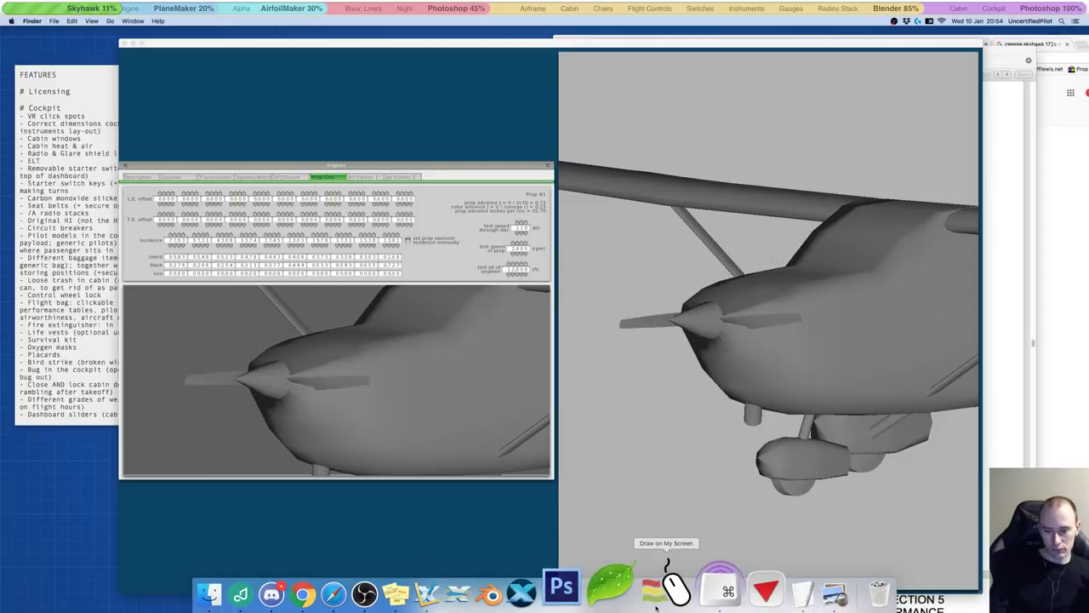
click(348, 592)
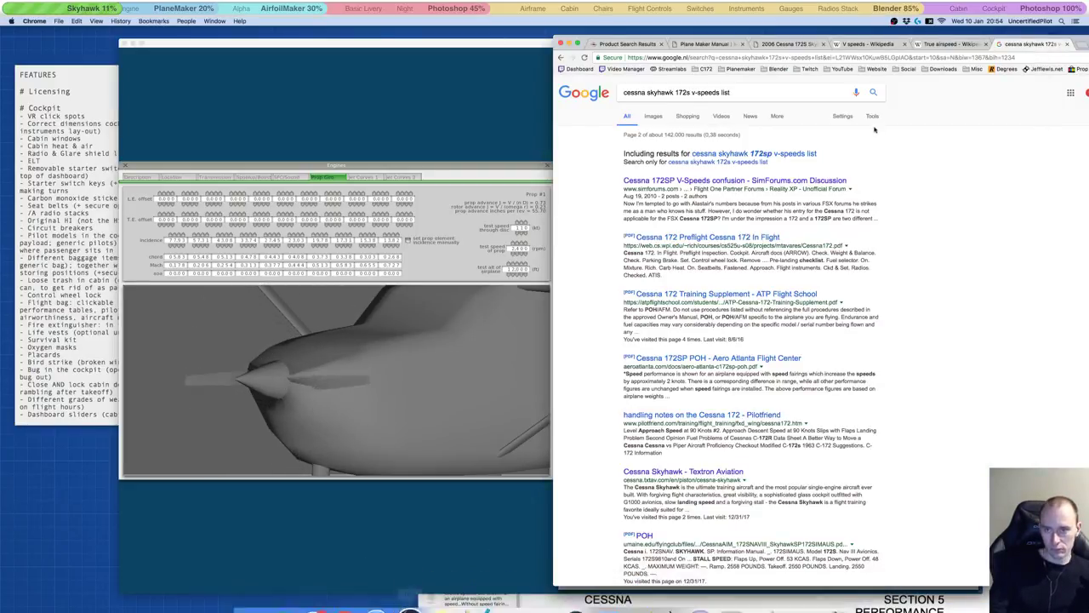
click(781, 46)
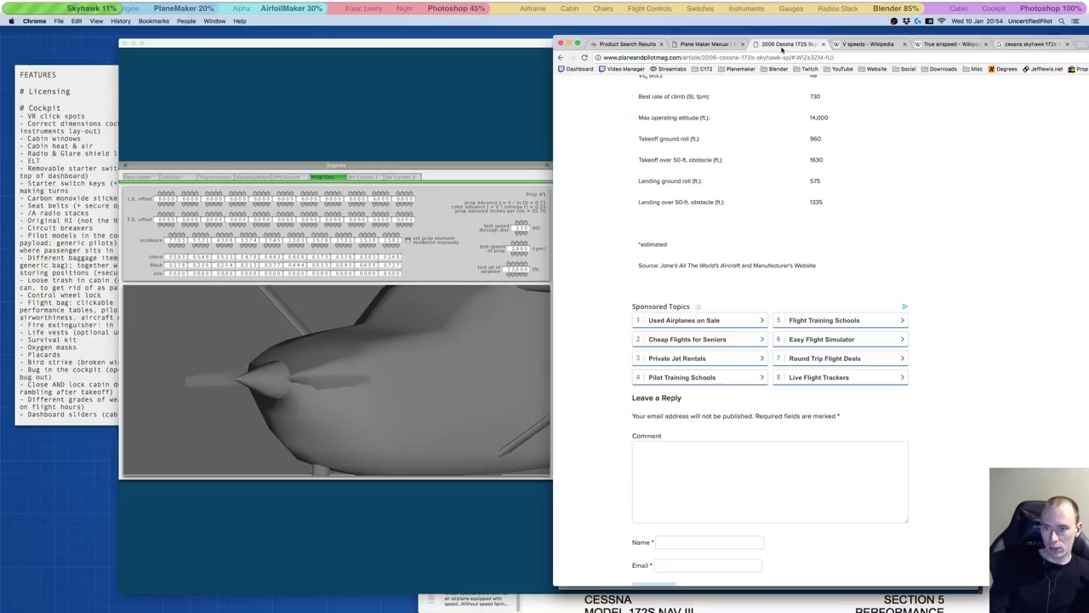
click(1049, 46)
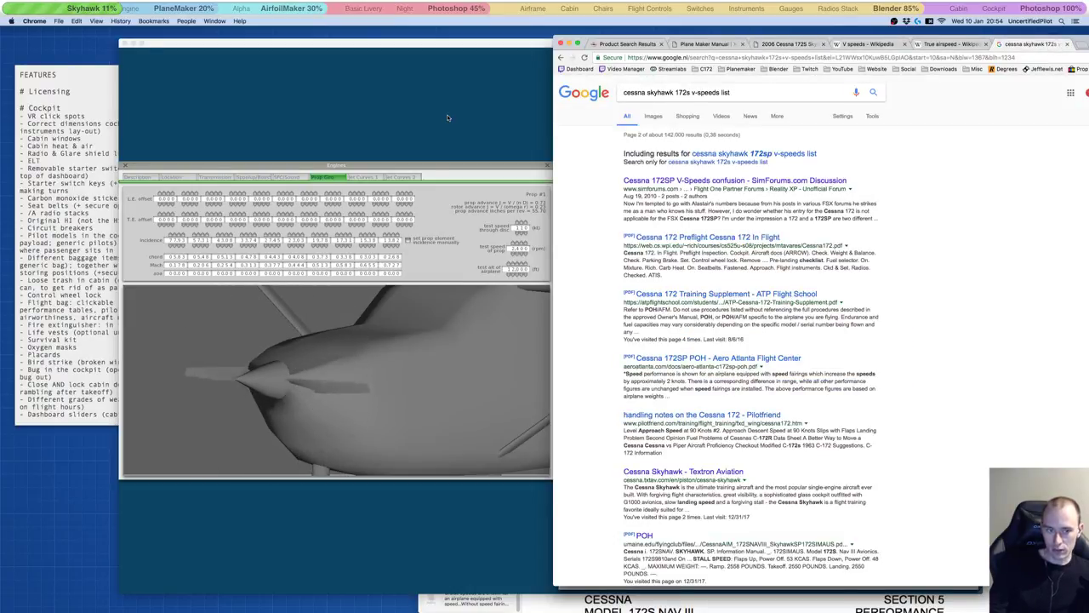
click(472, 128)
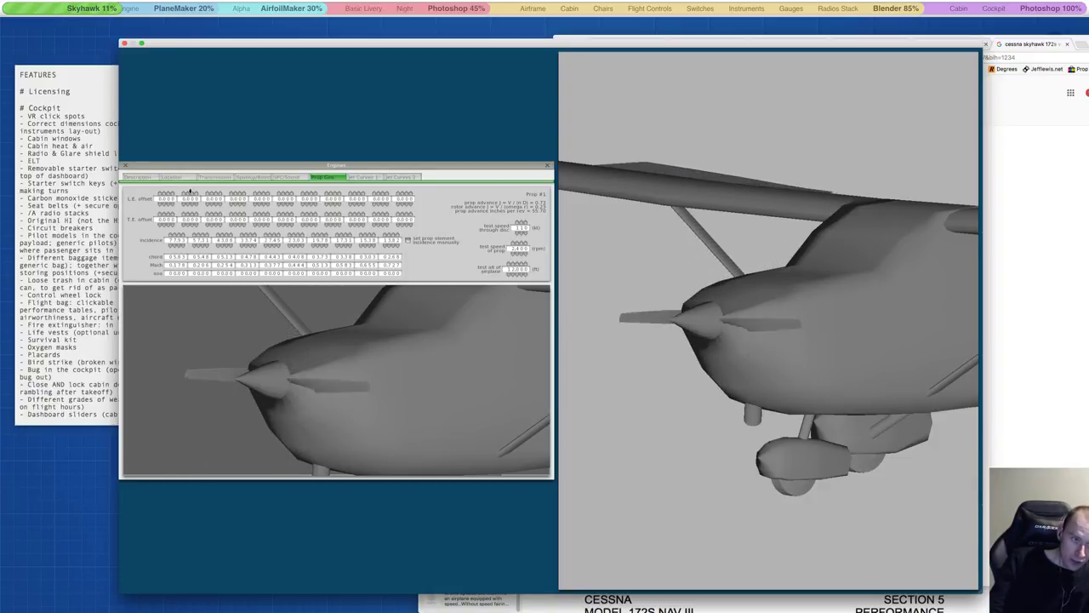
Step: Show the Engines window's Location tab with the general engine specs
click(175, 176)
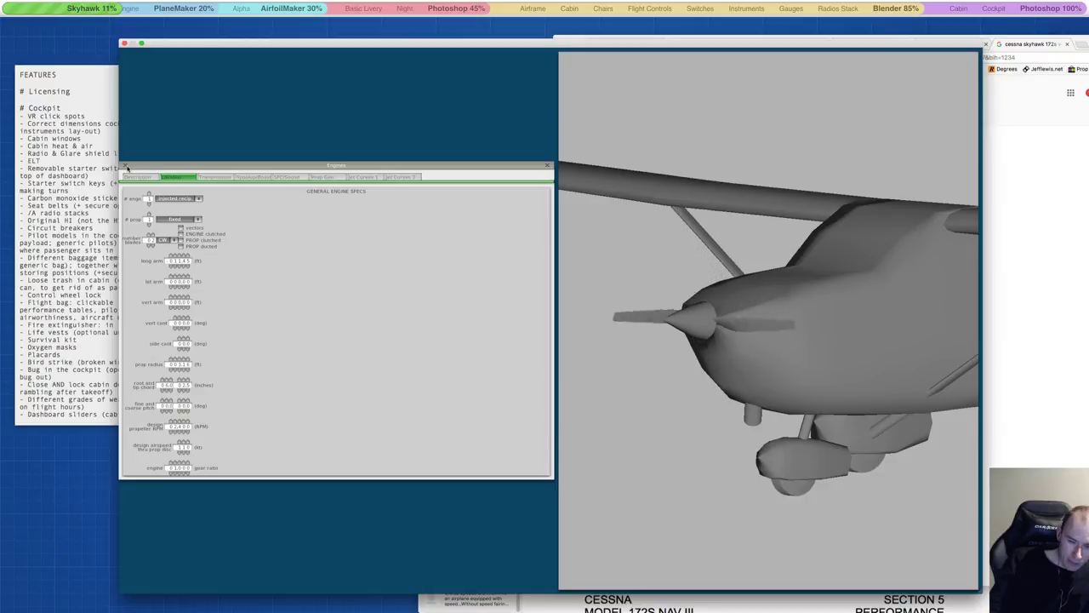
Step: Close the Engines window, then open and dismiss the Standard > Engine Nacelles editor
click(125, 167)
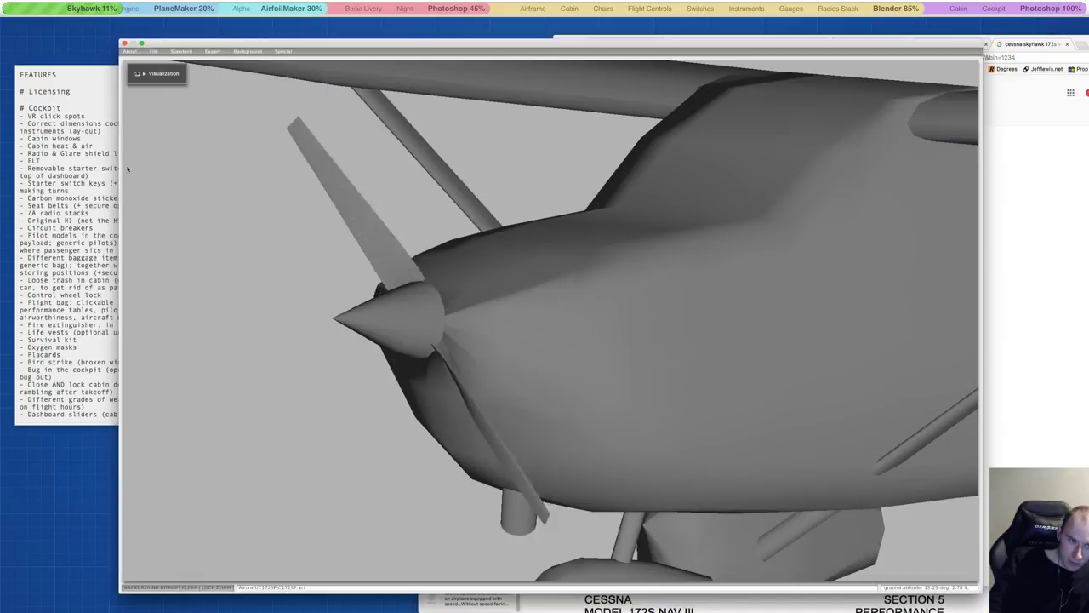
click(181, 51)
click(191, 125)
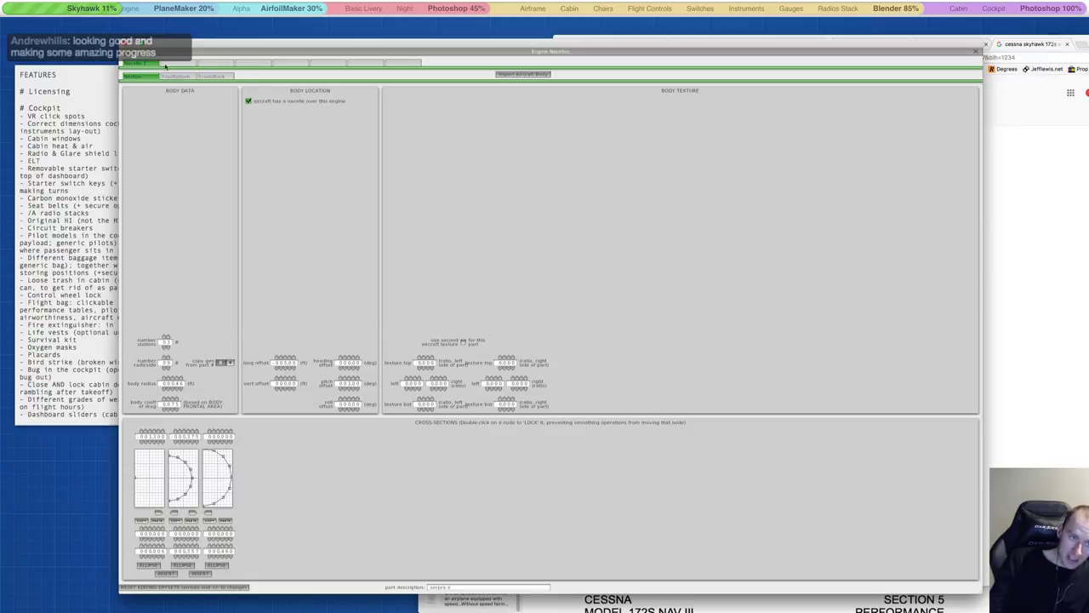
key(Escape)
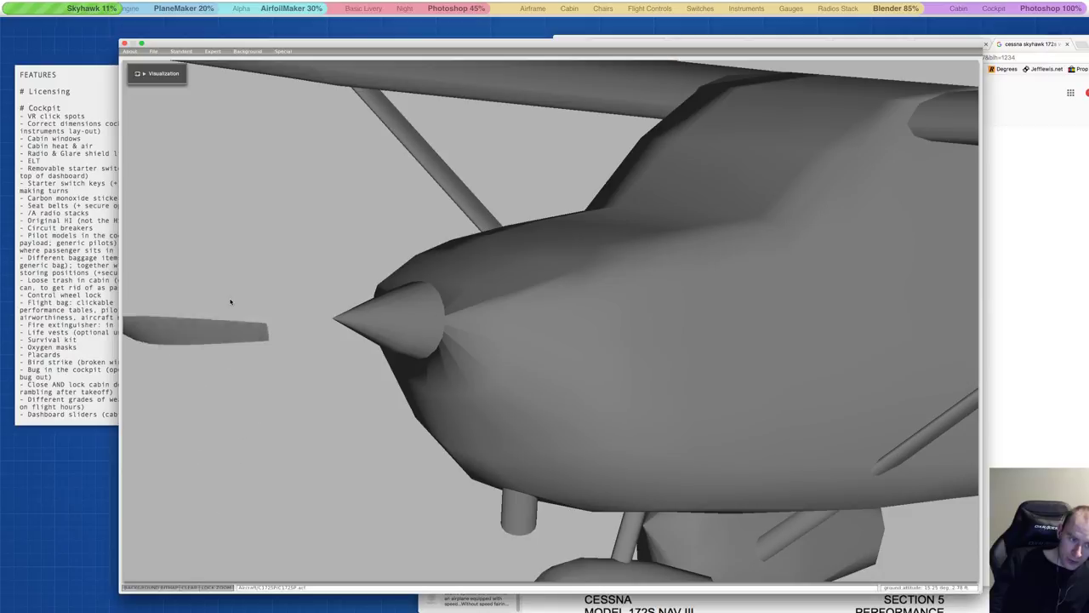
Step: Reopen and close the Engine Nacelles editor twice more to check the 3-D nose model
click(181, 51)
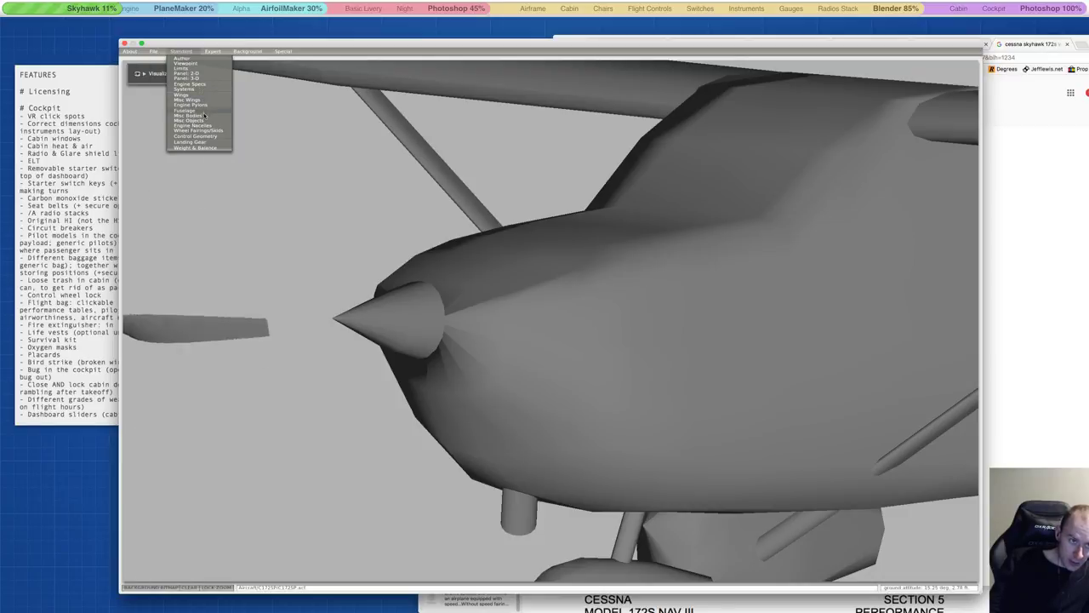
click(203, 125)
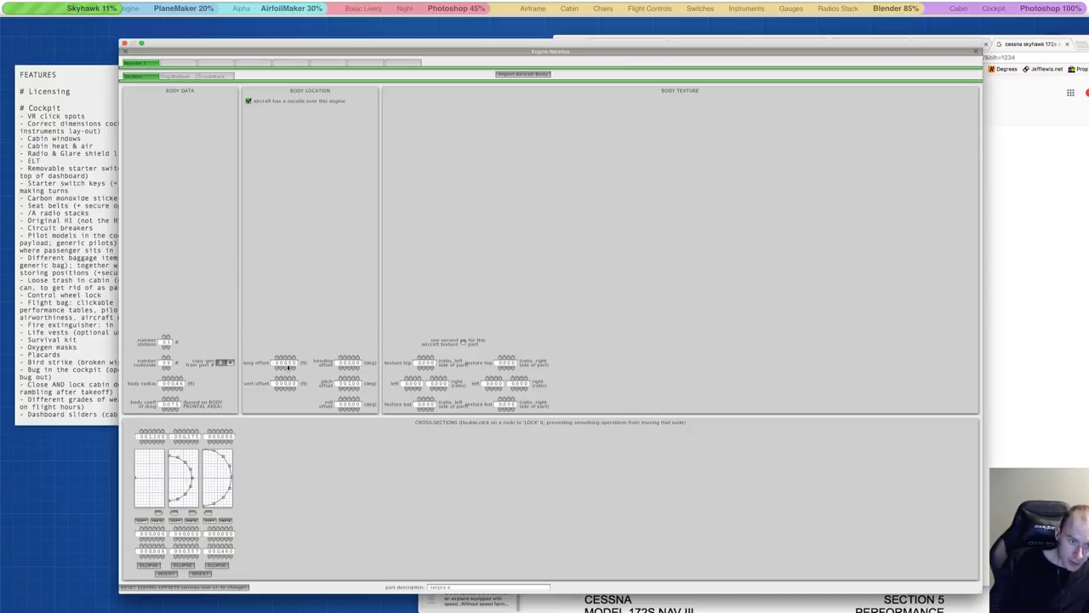
click(125, 52)
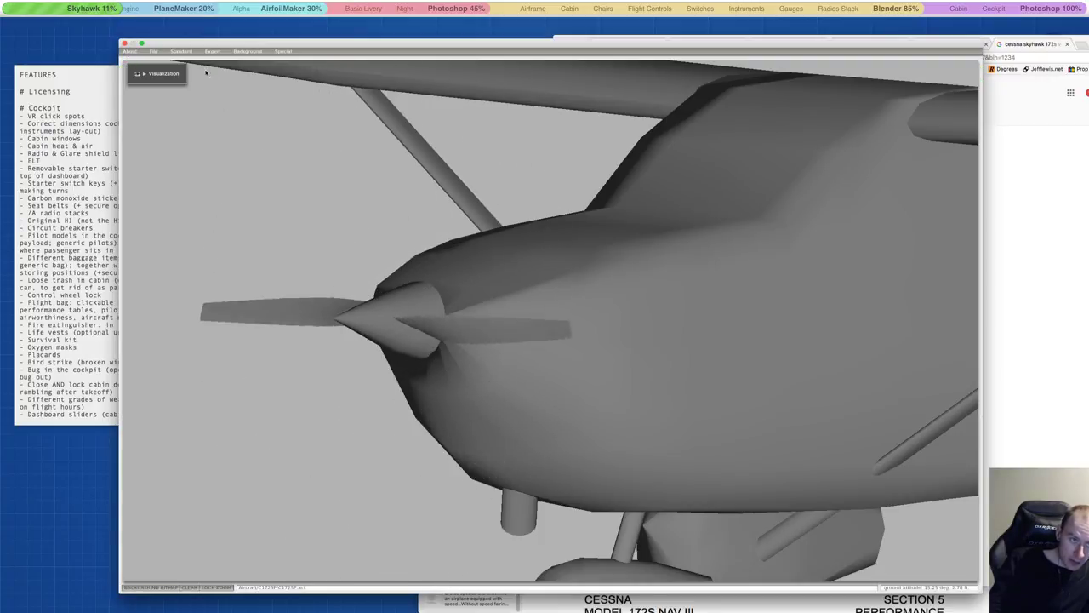
click(181, 51)
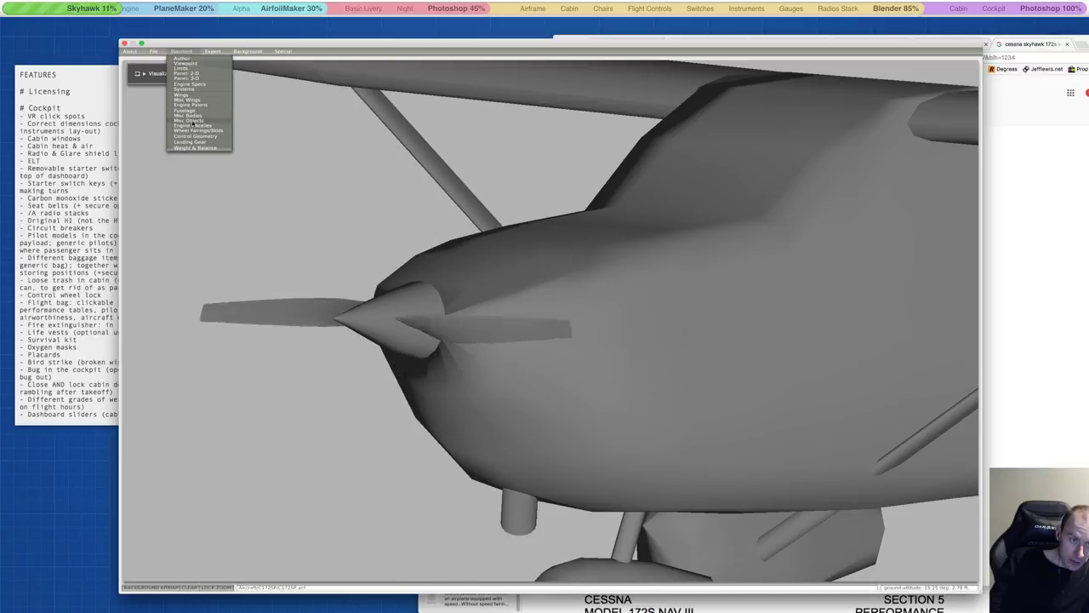
click(193, 126)
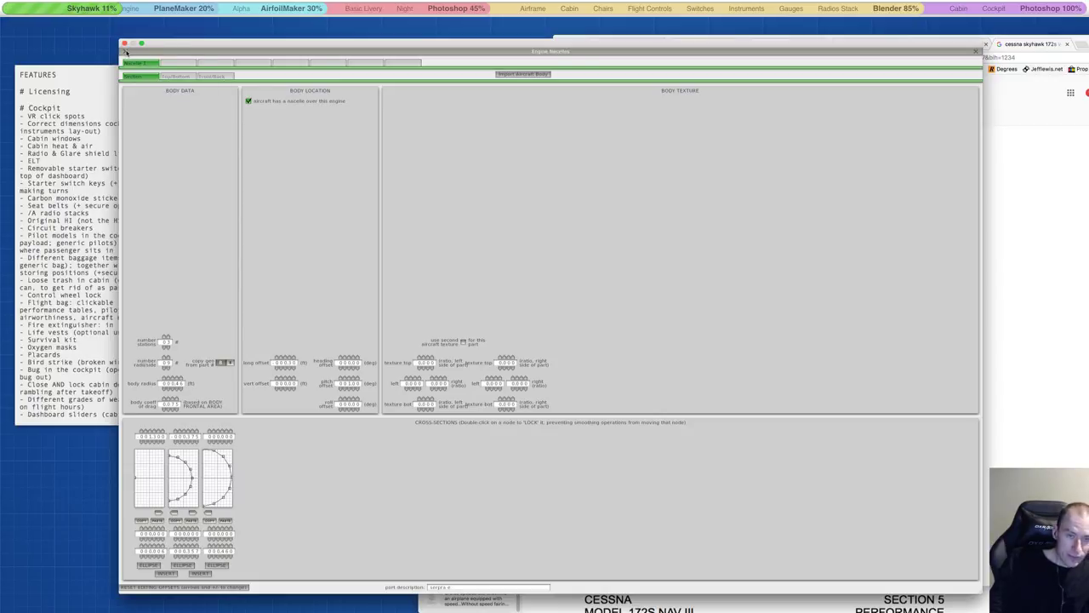
click(125, 51)
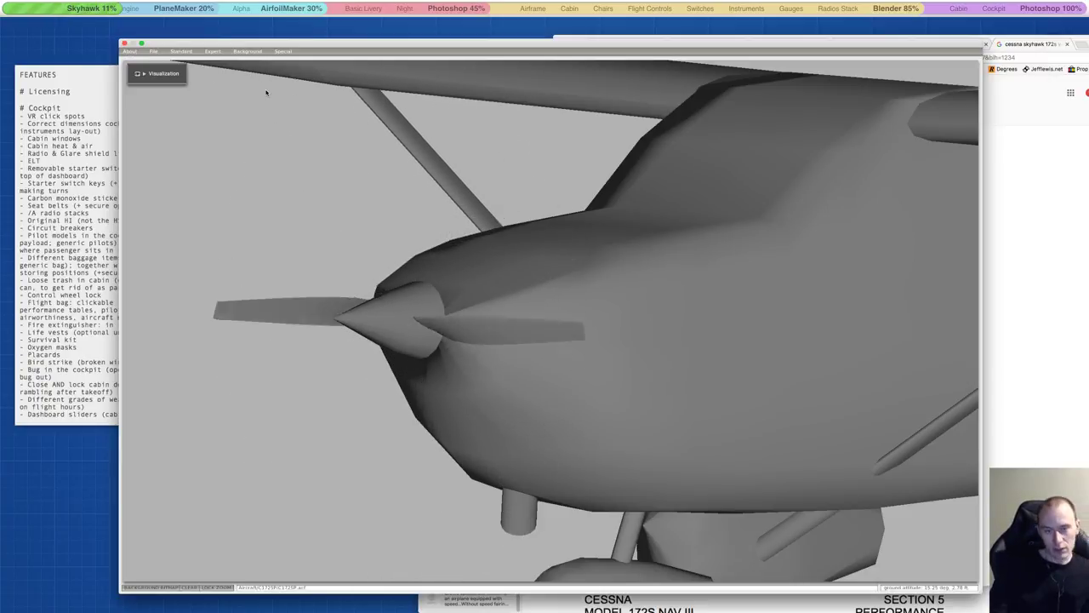
Step: Use the arrow keys to pull the 3-D view back from the propeller
key(Down)
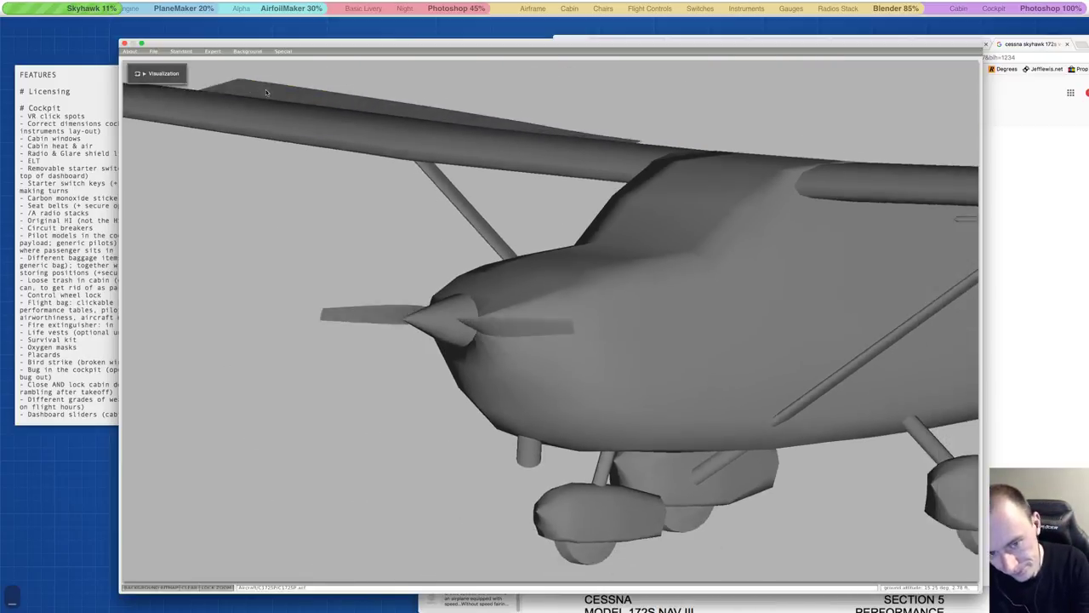
key(Down)
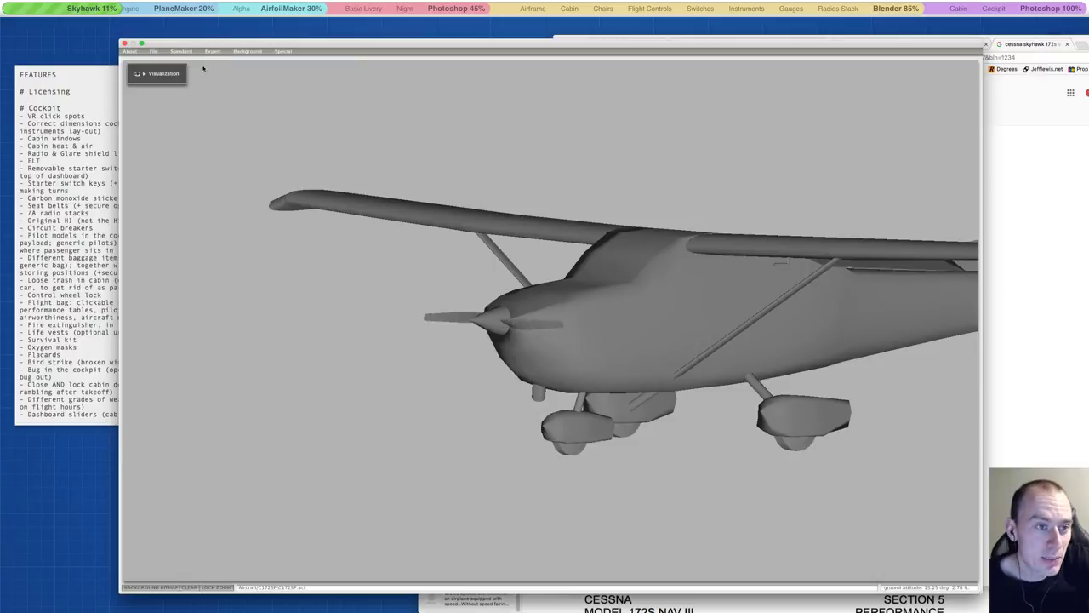
Step: In Standard > Engine Specs, review the Transmission, Sponsons/Boost, SFC/Sound and Prop Geo tabs, then close it
click(180, 51)
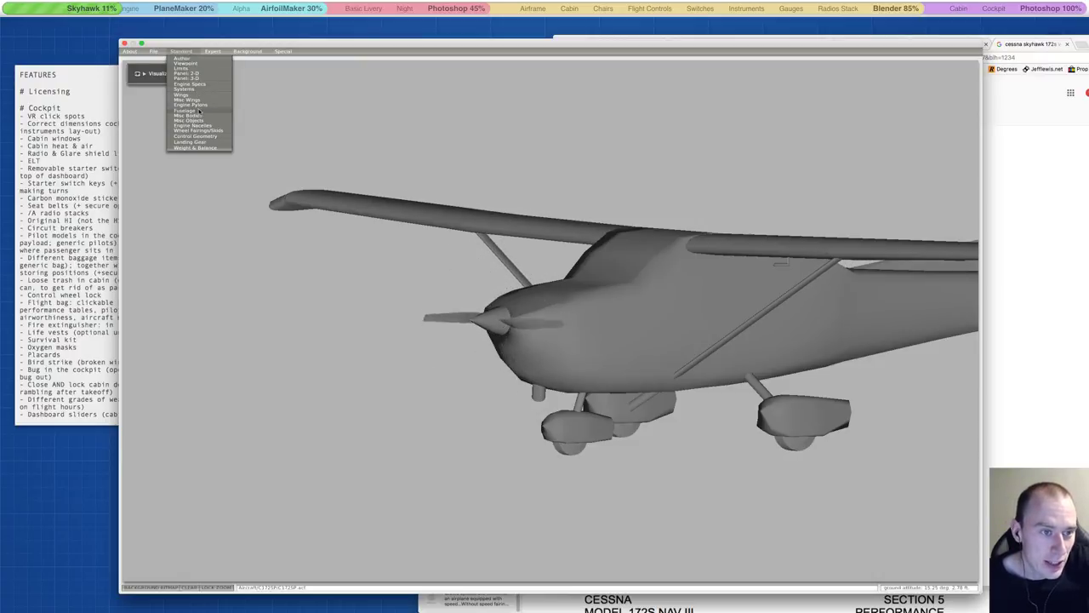
click(189, 83)
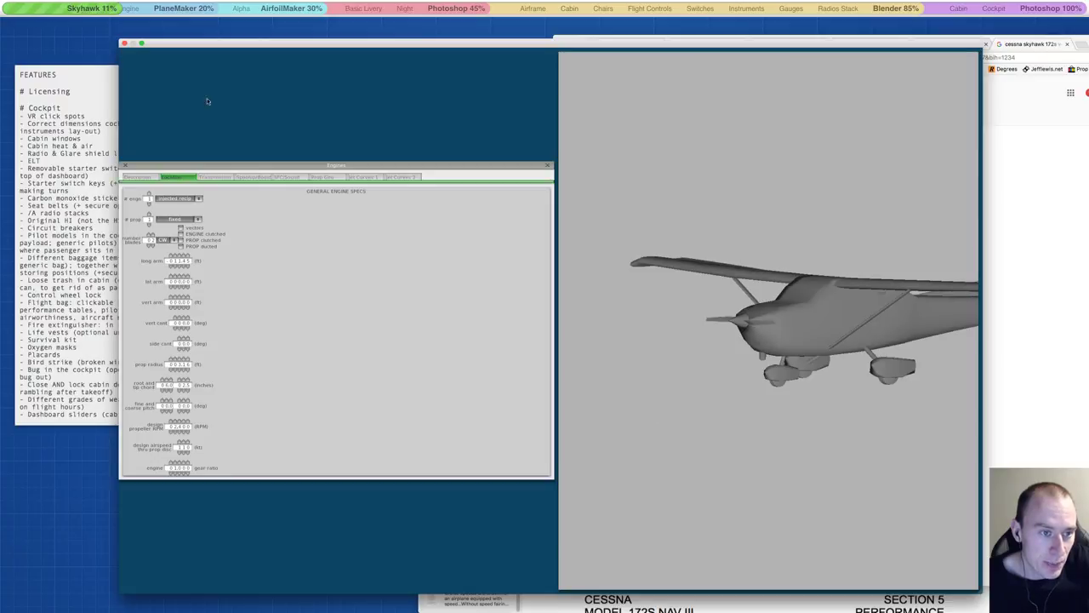
click(214, 177)
click(253, 177)
click(287, 177)
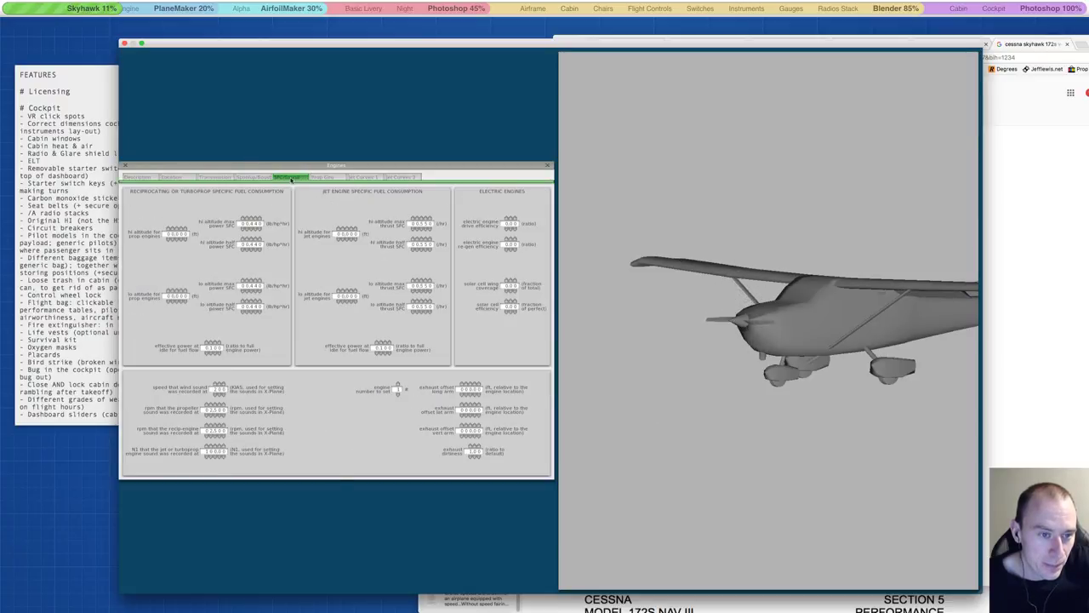
click(327, 178)
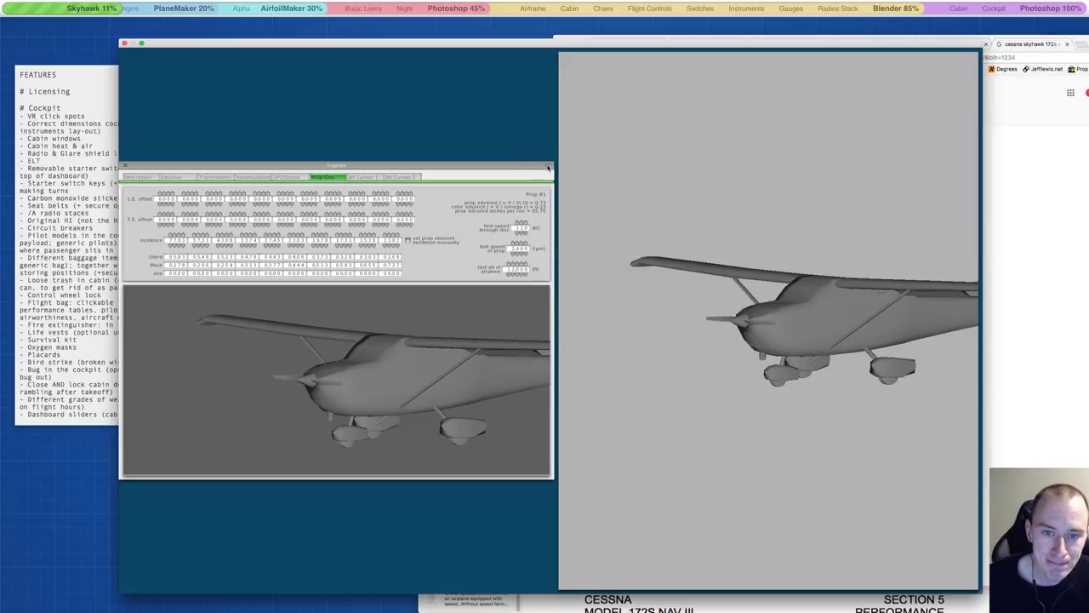
click(191, 180)
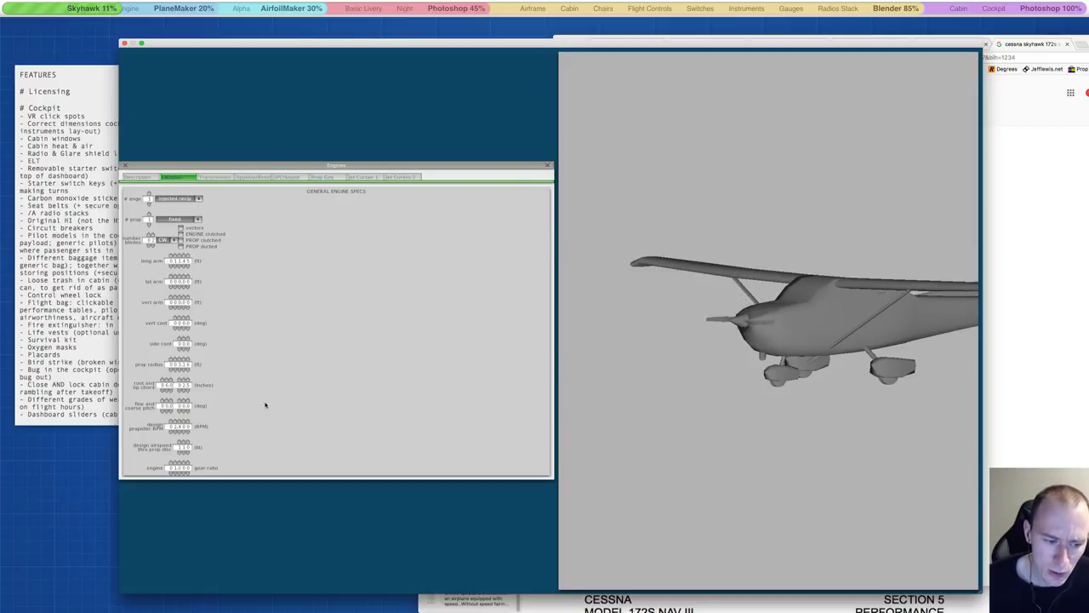
click(549, 166)
Step: Save the Cessna 172SP past the zero-Vne warning, quit Plane Maker, and close Chrome and the PDF
key(ctrl+s)
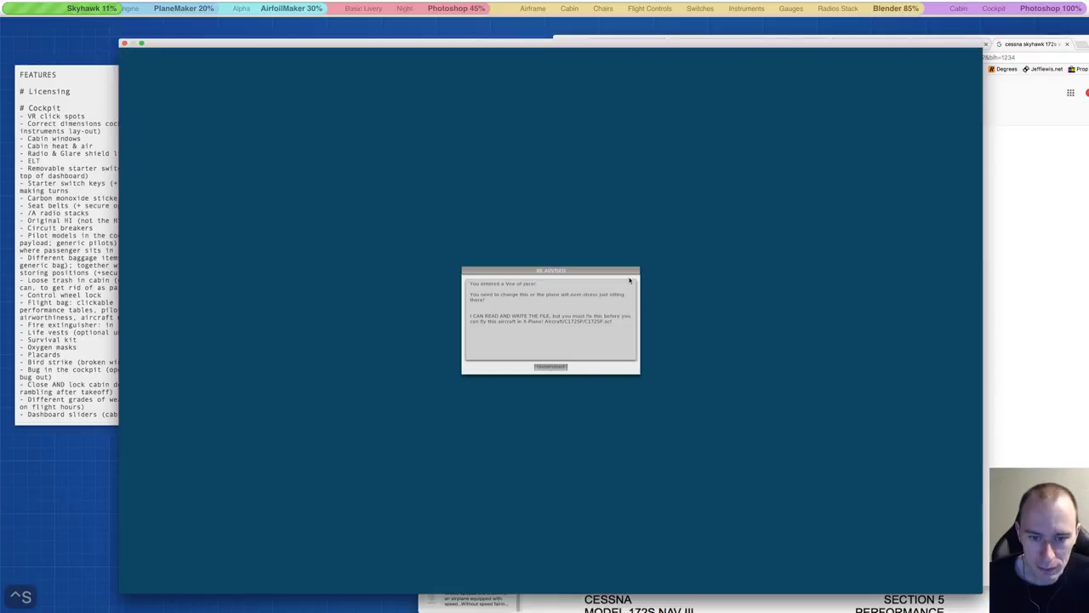
click(550, 367)
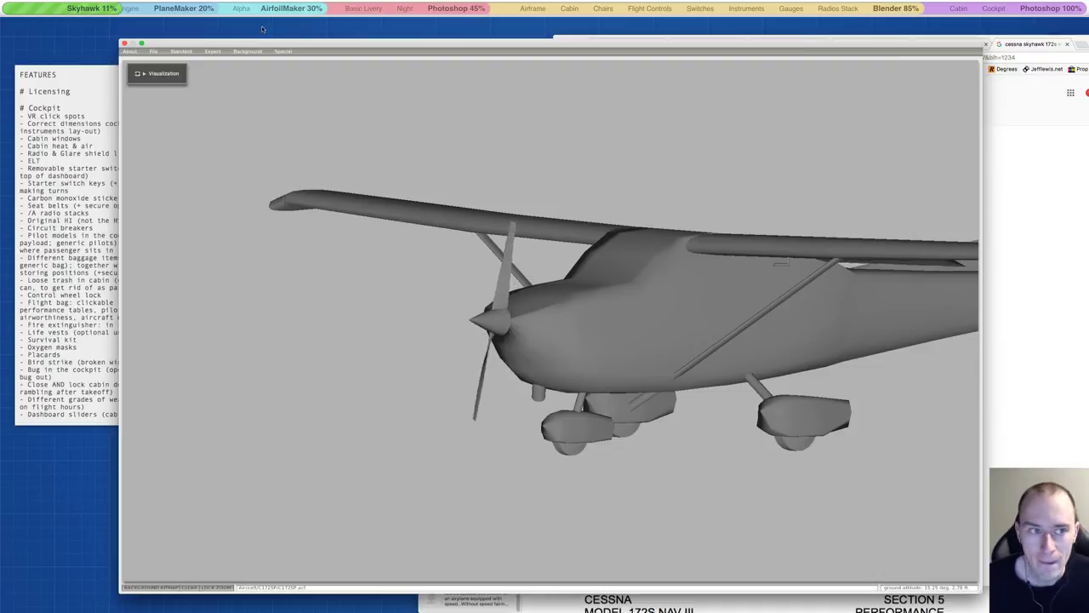
key(super+q)
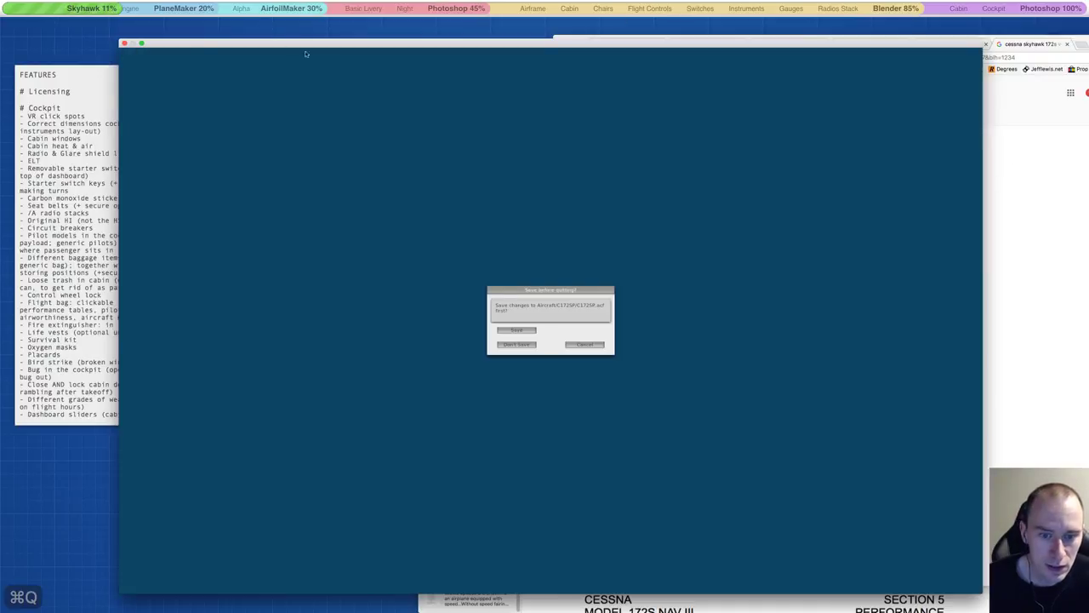
click(522, 331)
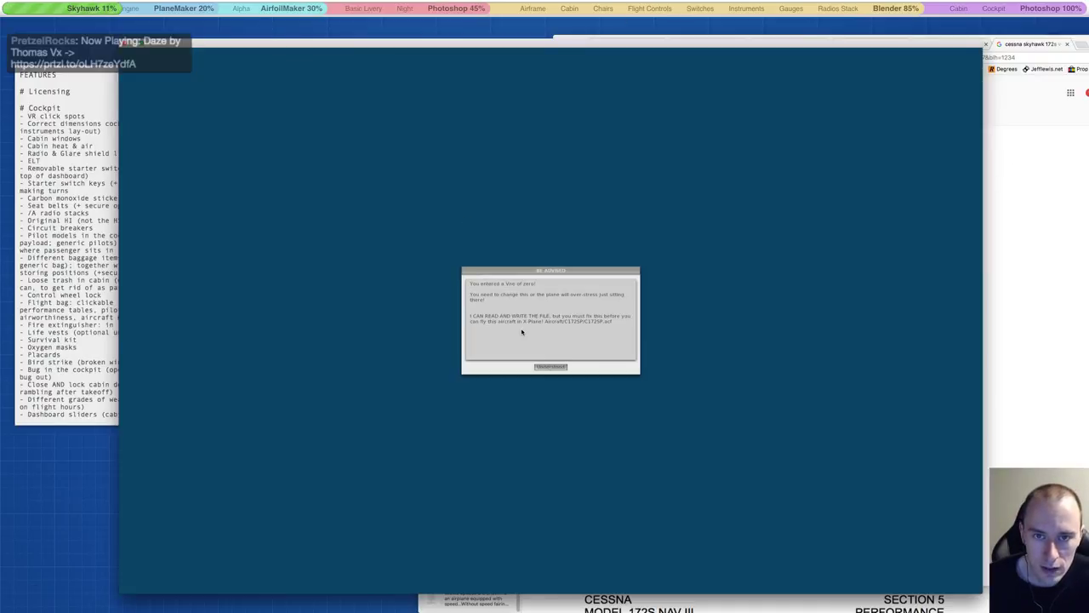
click(550, 366)
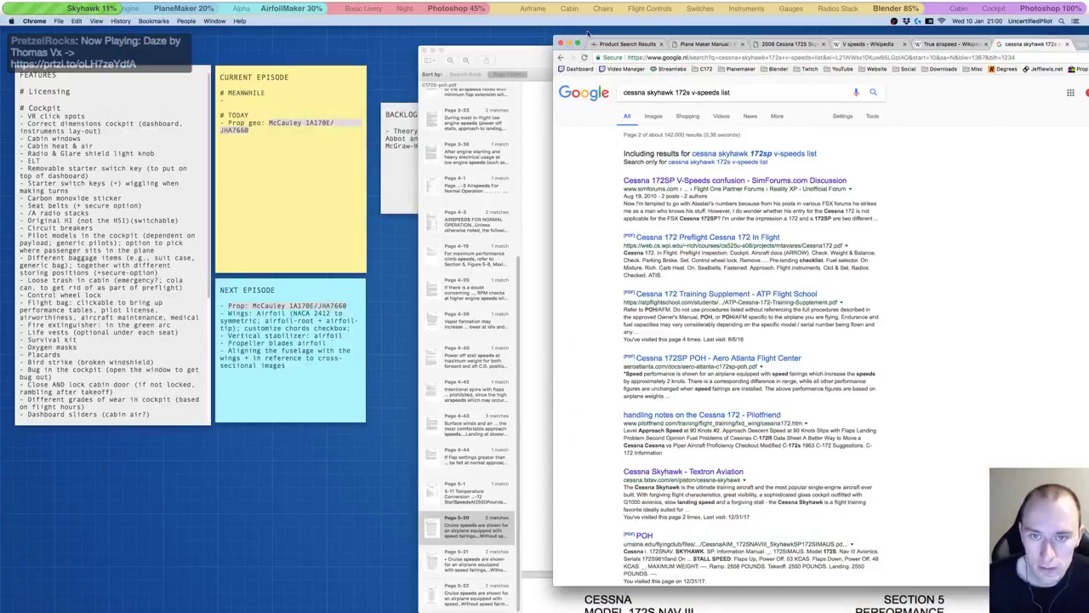
click(559, 42)
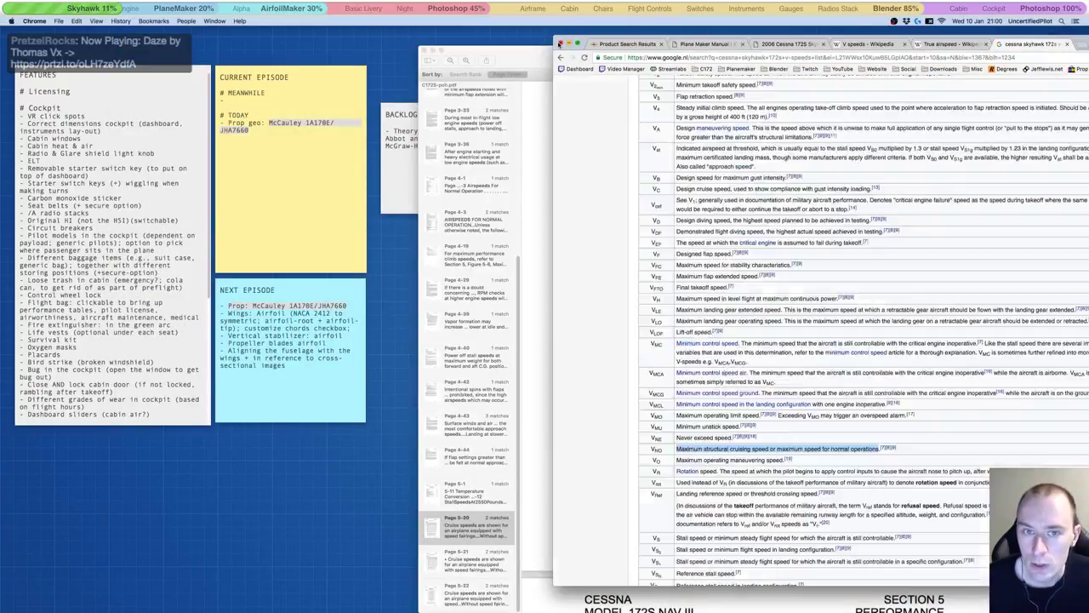
click(426, 53)
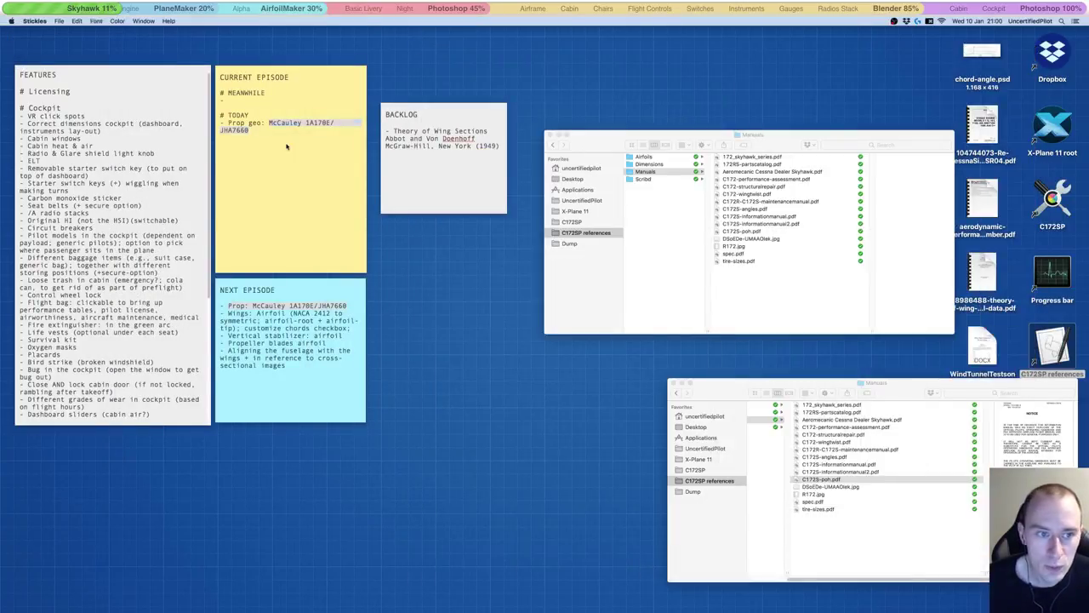
Step: Delete the Prop geo task and add 'Design speed thru prop disc: KIAS or KTAS?' under MEANWHILE
drag(255, 131, 217, 125)
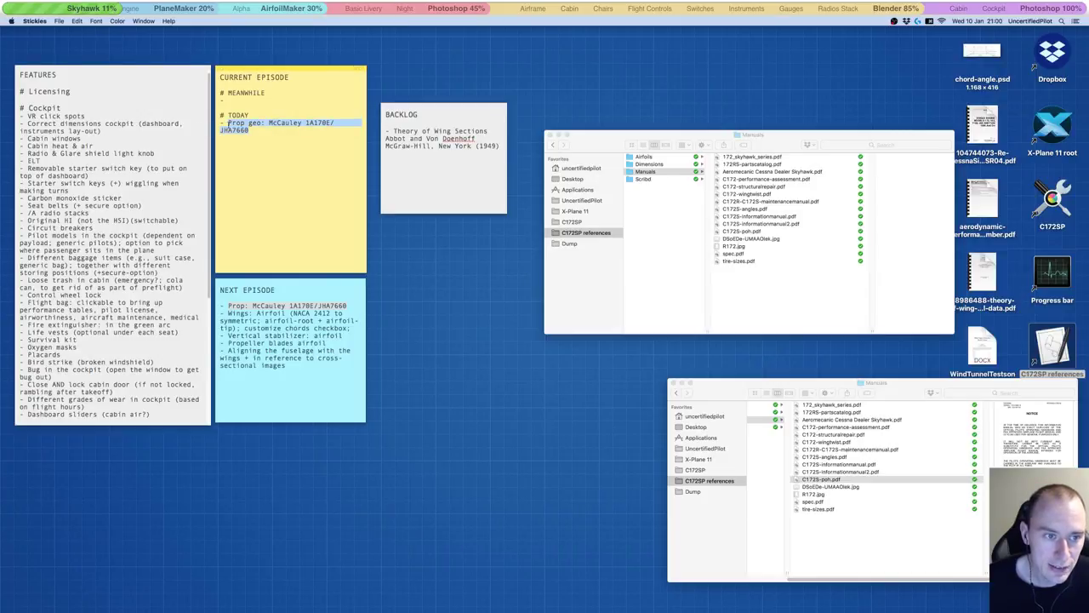
key(BackSpace)
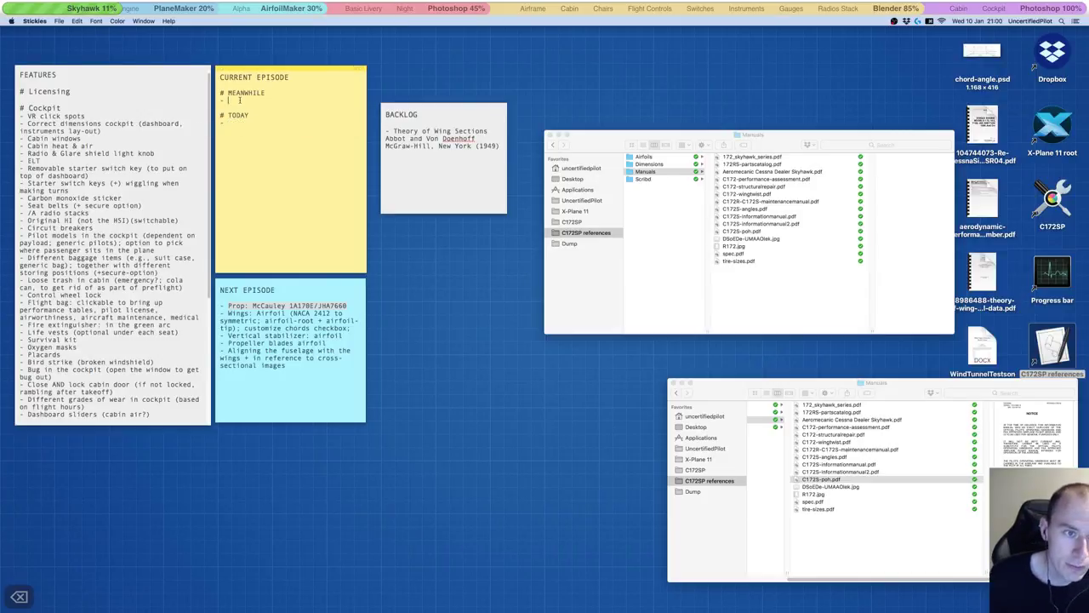
text(Design)
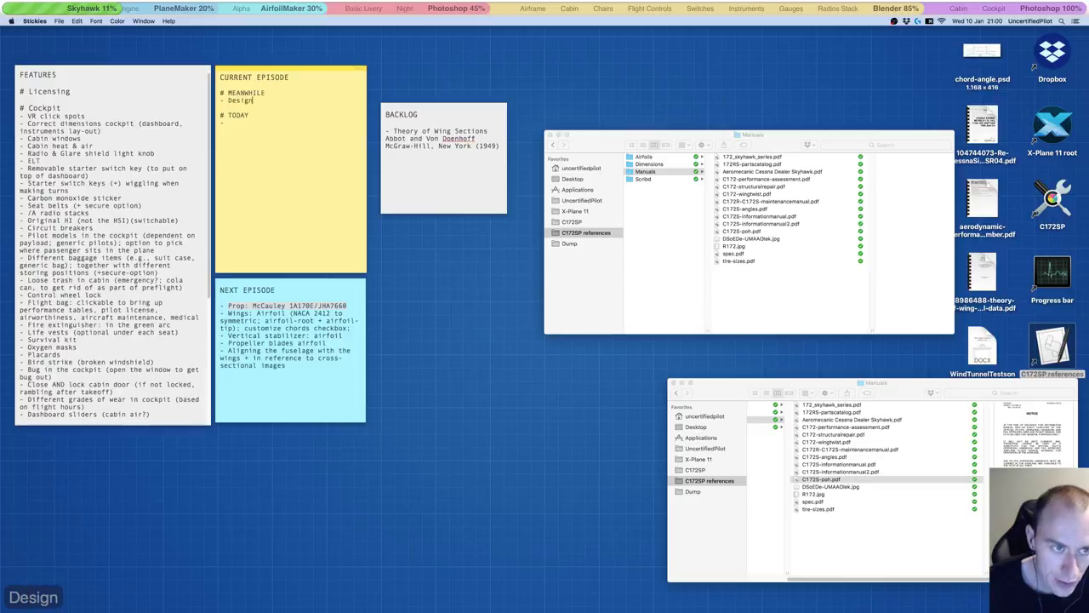
text( speed thru )
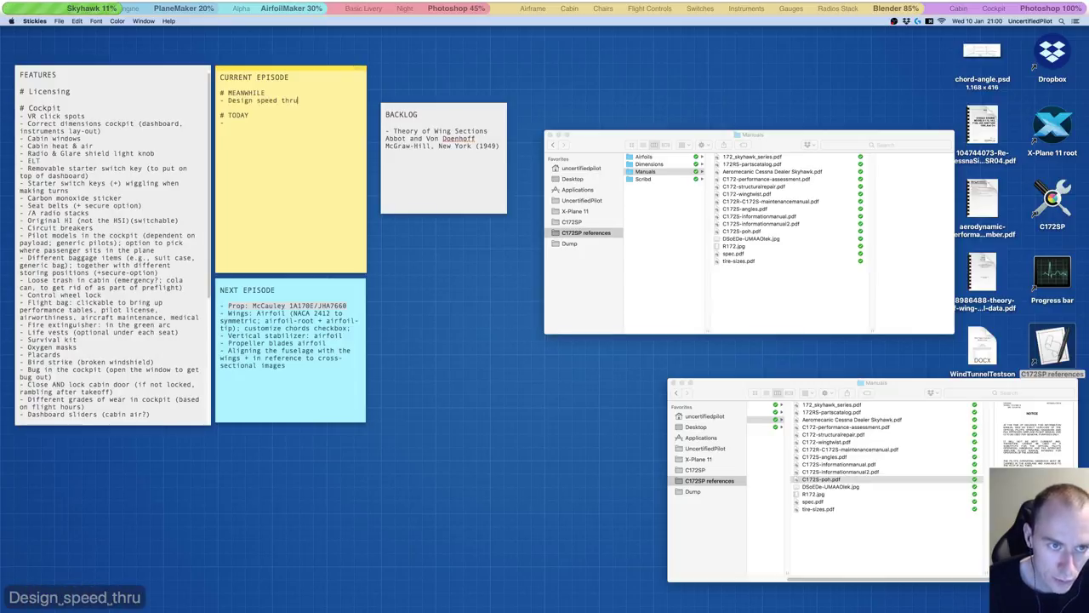
text(dis)
key(BackSpace)
key(BackSpace)
key(BackSpace)
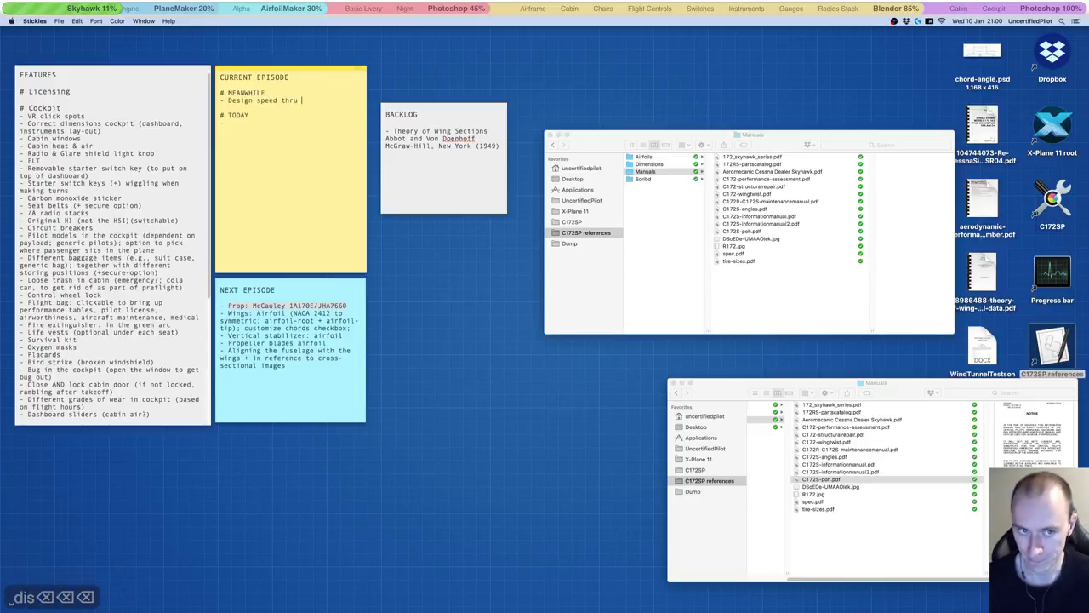
text(prop disc:)
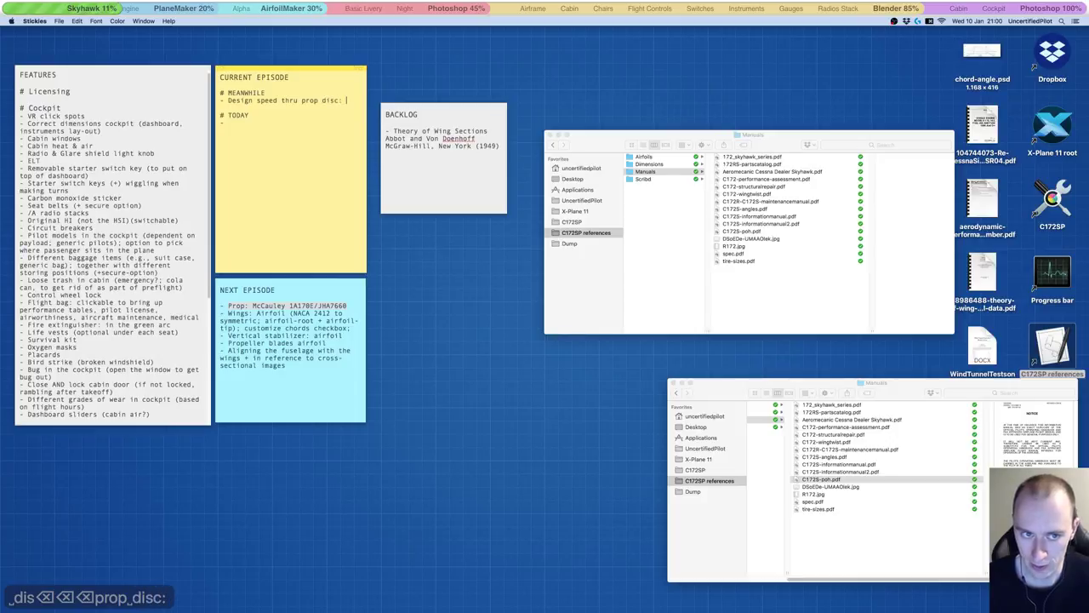
text( KIAS or K)
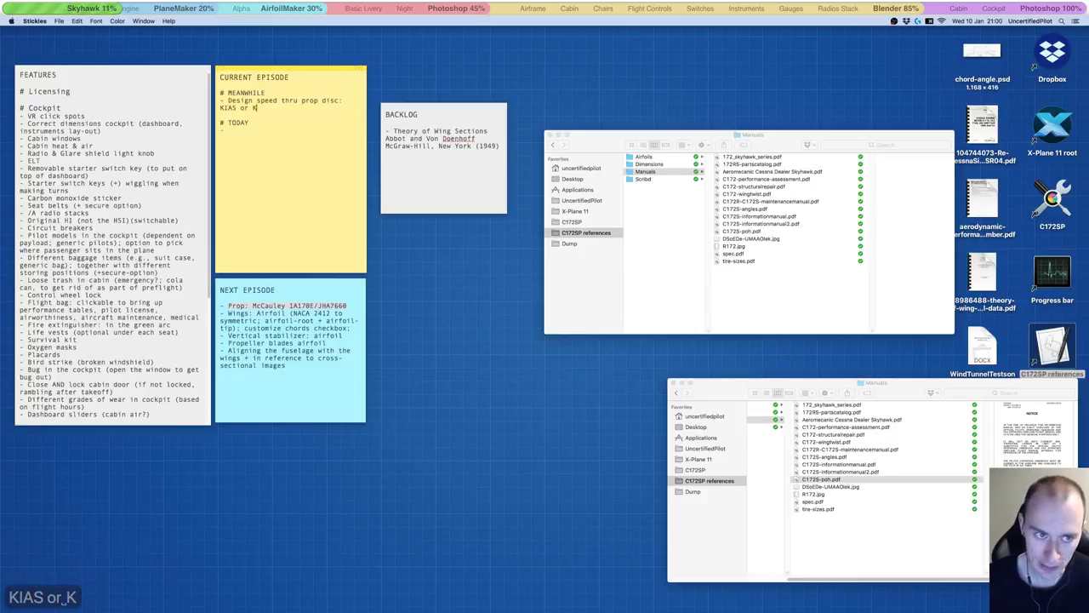
text(TAS)
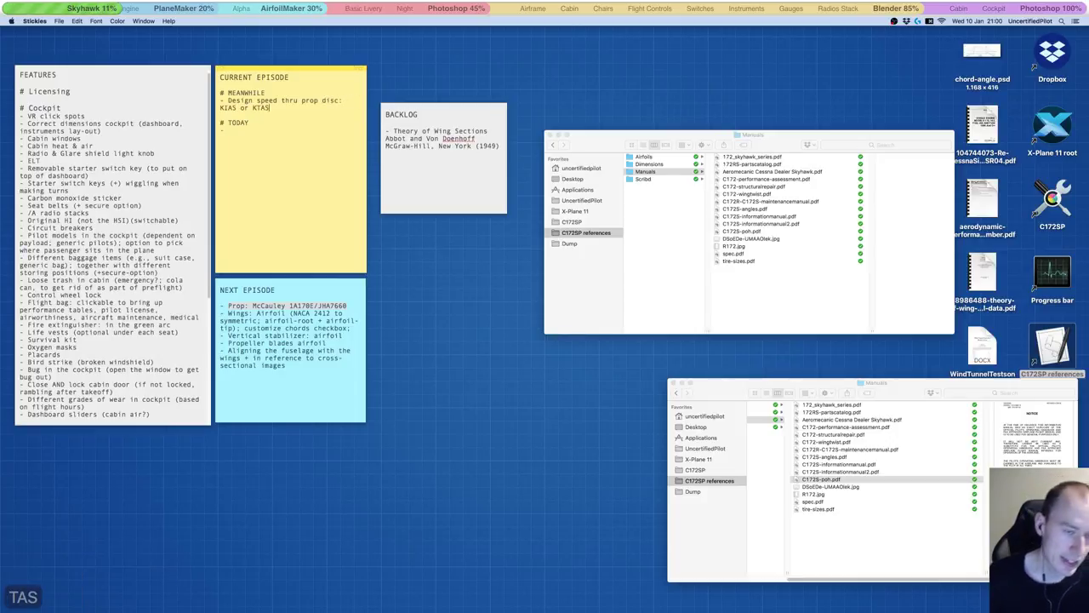
text(?)
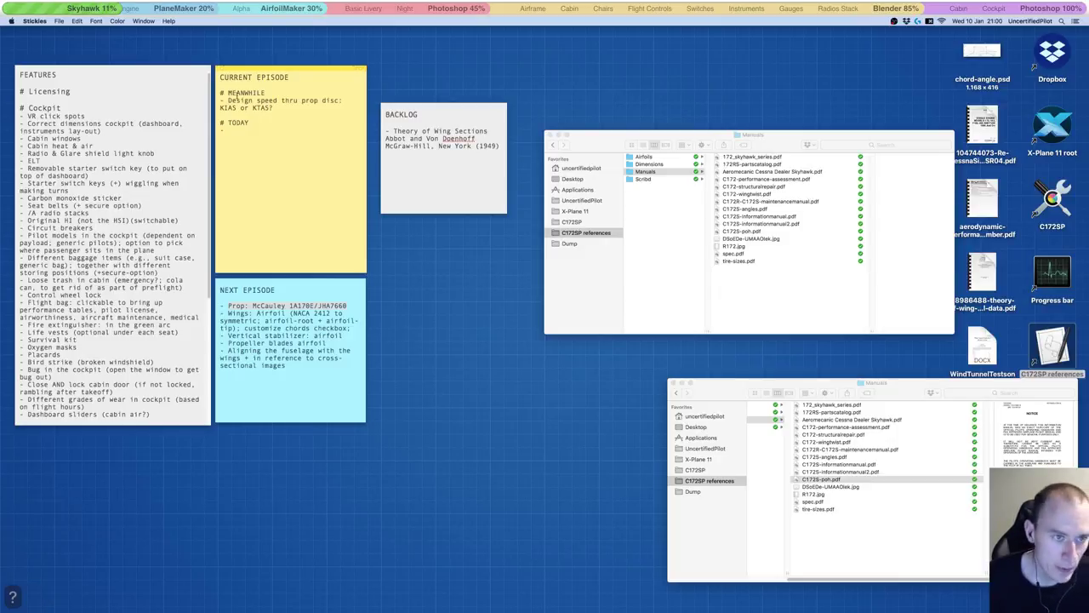
click(271, 325)
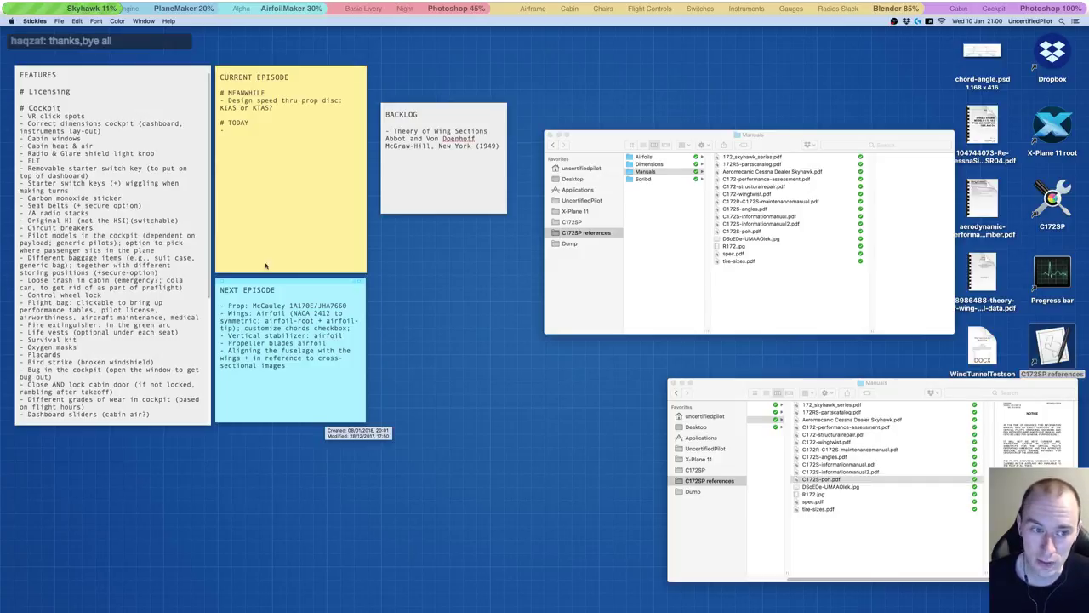
click(247, 128)
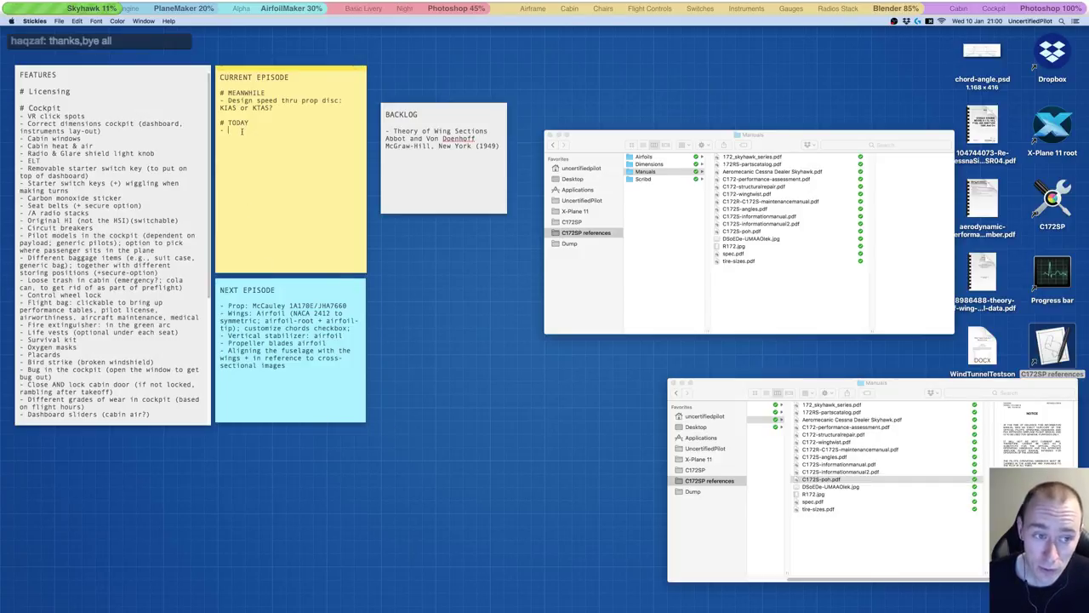
Step: Enter 'Weight and balance' as today's task in the CURRENT EPISODE note
text(Wi)
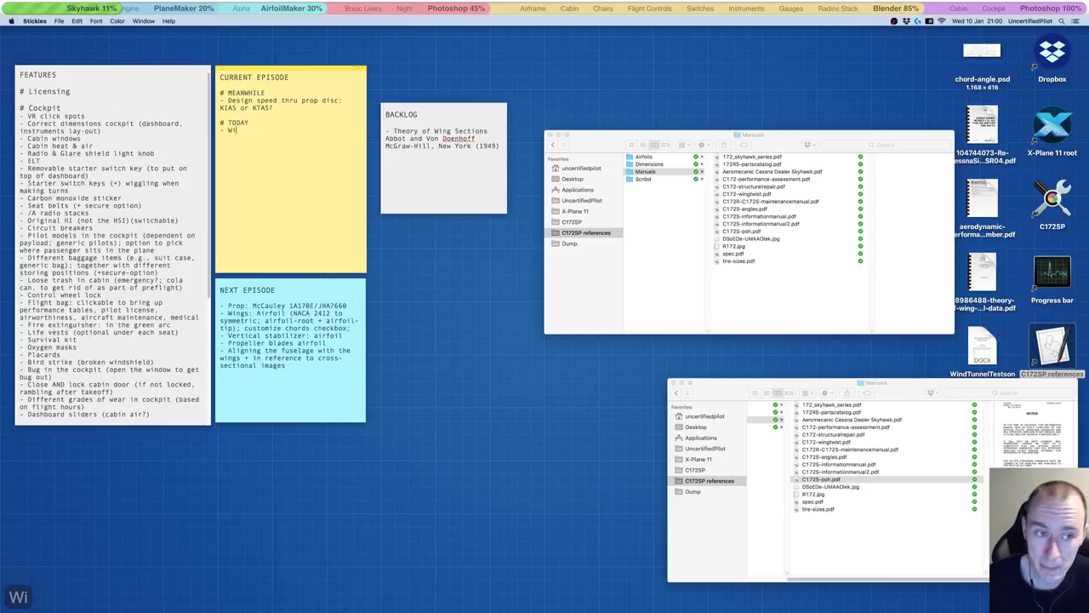
key(BackSpace)
text(eight)
key(BackSpace)
key(BackSpace)
text(t a)
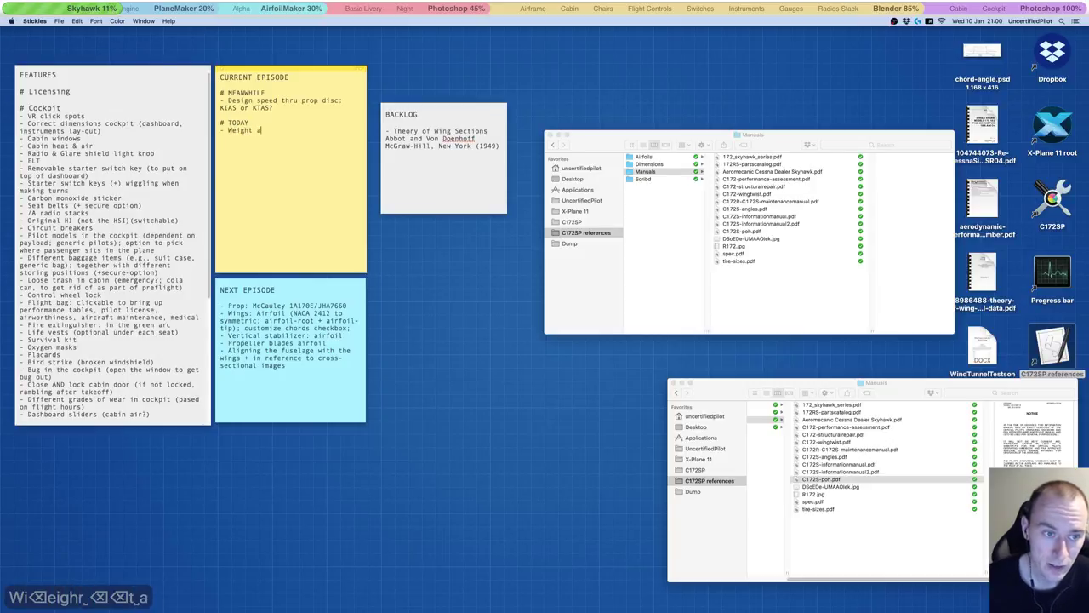
text(nd balance)
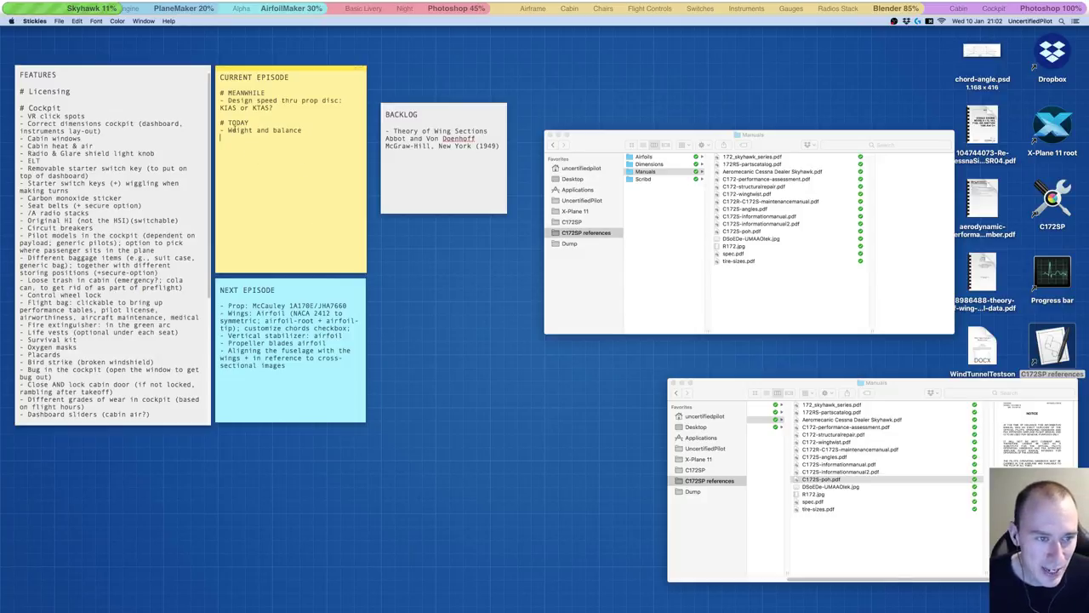
Step: Bring the Finder desktop to the front and clear its selection
click(446, 402)
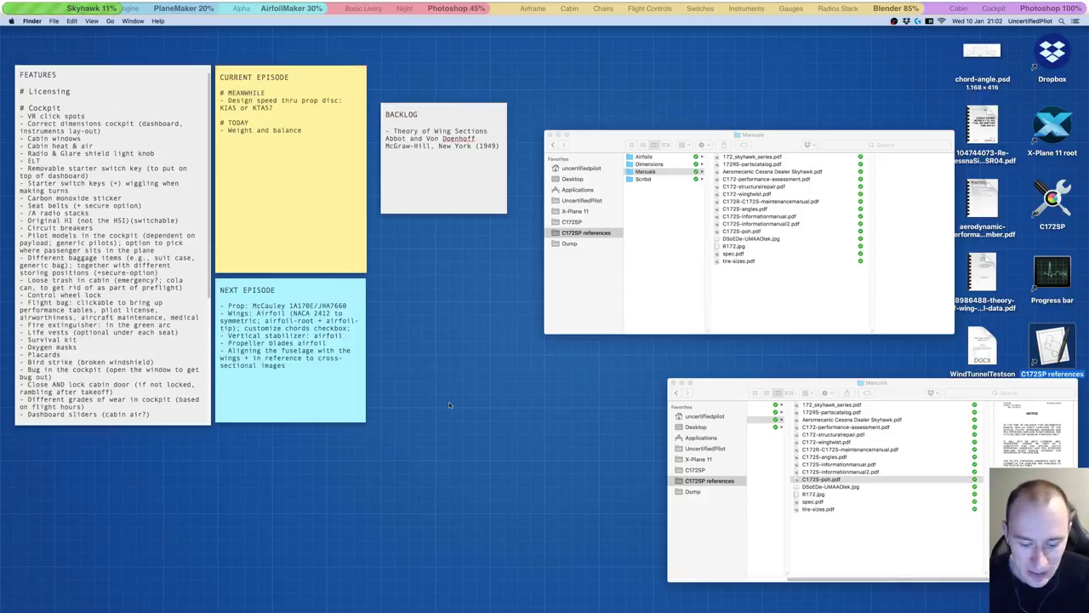
mouse_move(448, 587)
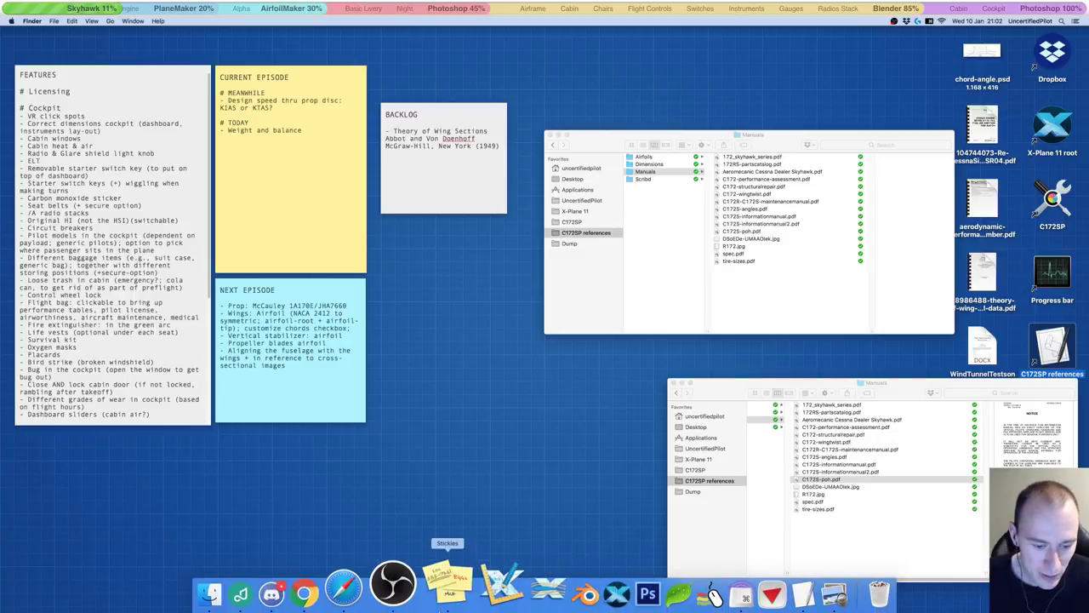
click(432, 459)
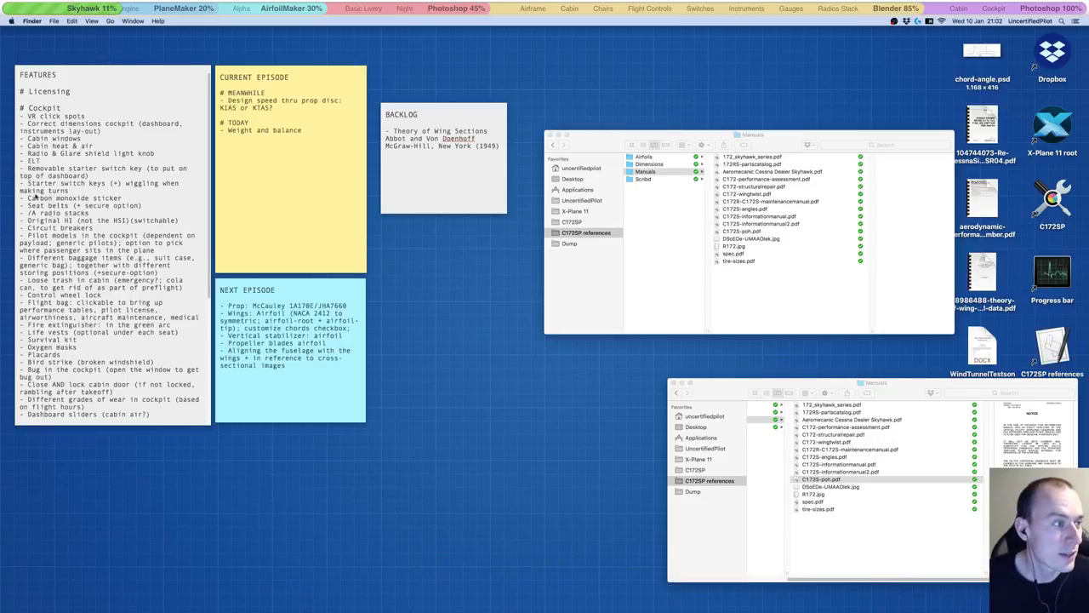